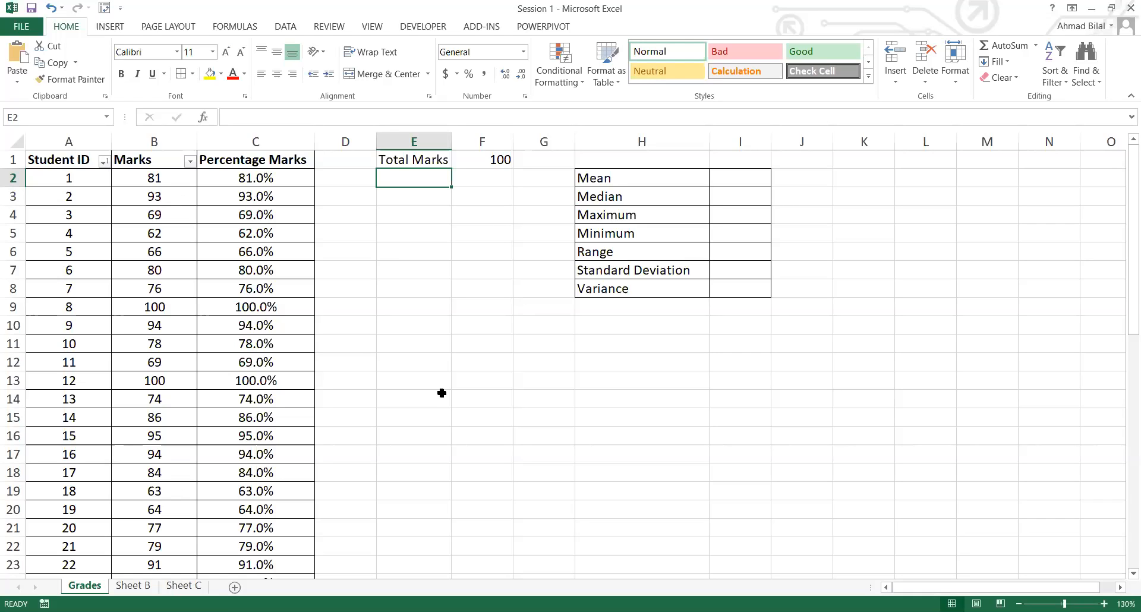
pyautogui.click(185, 164)
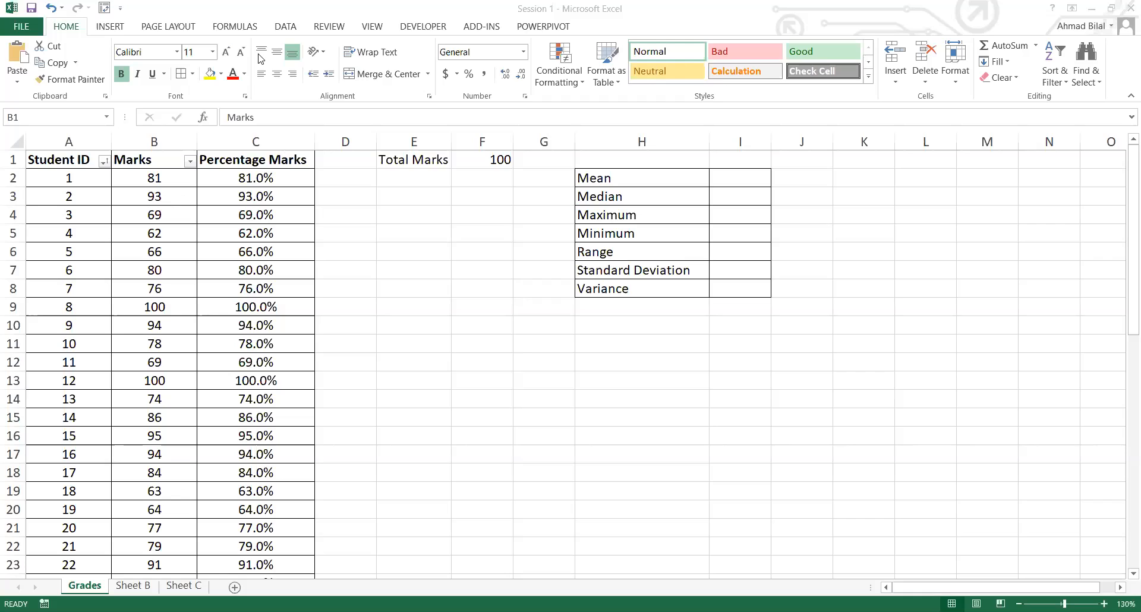
pyautogui.click(180, 28)
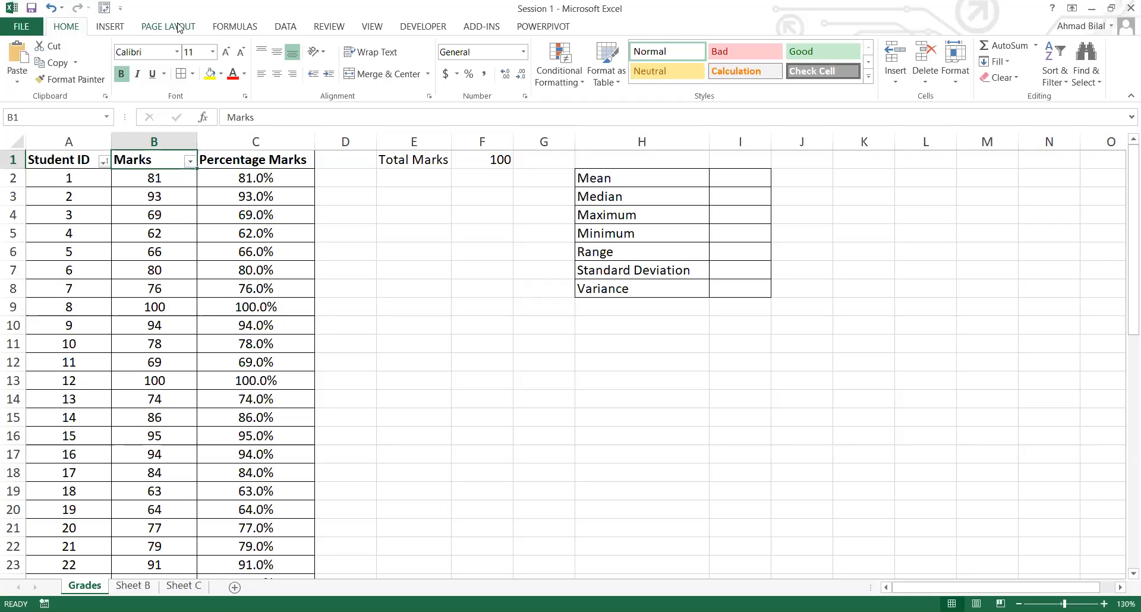
pyautogui.click(423, 195)
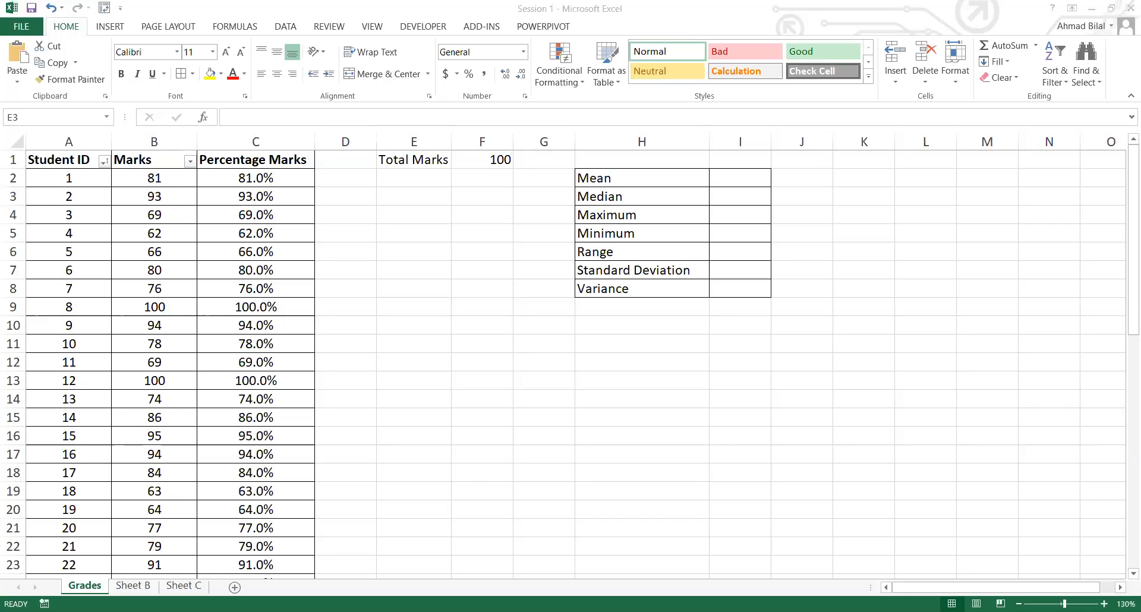
pyautogui.click(244, 21)
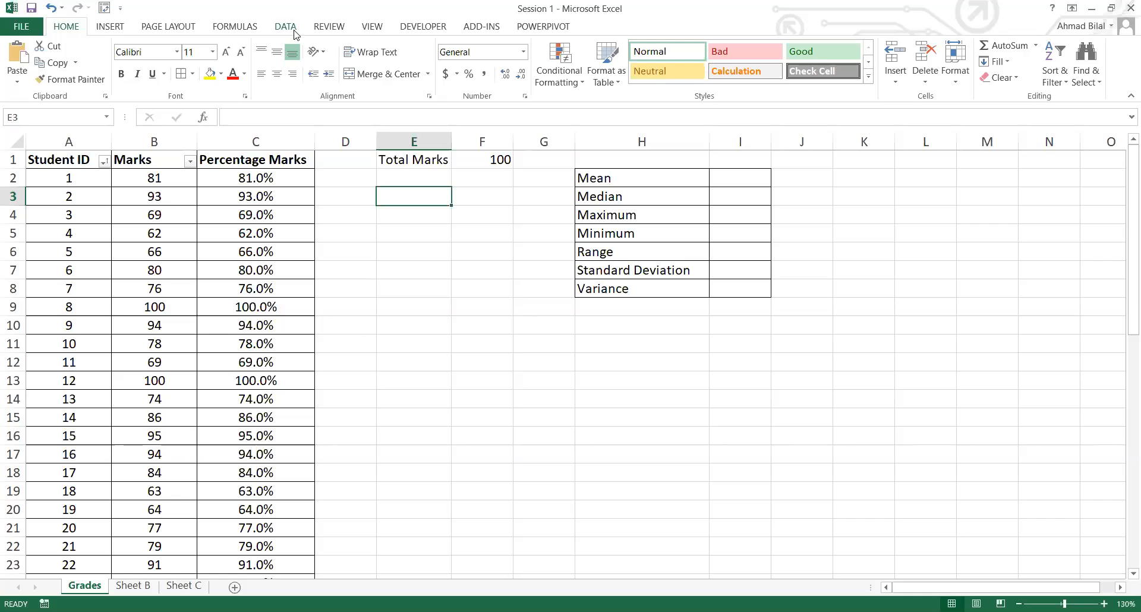
pyautogui.press('Up')
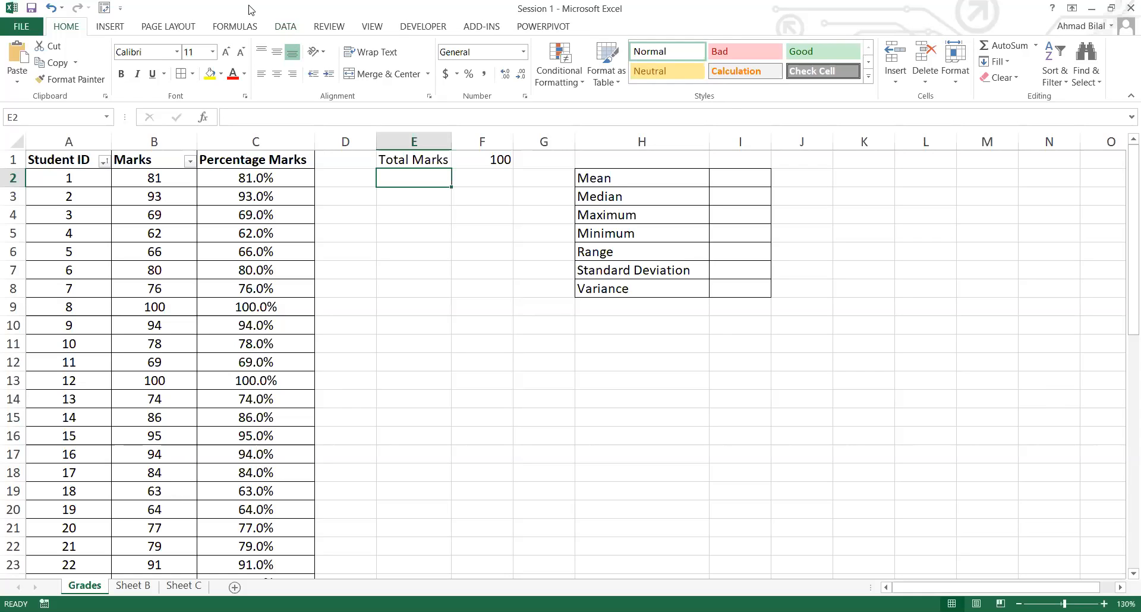
# Step: Clear the Total Marks label and value in E1:F1, and undo the deletion
pyautogui.write('=')
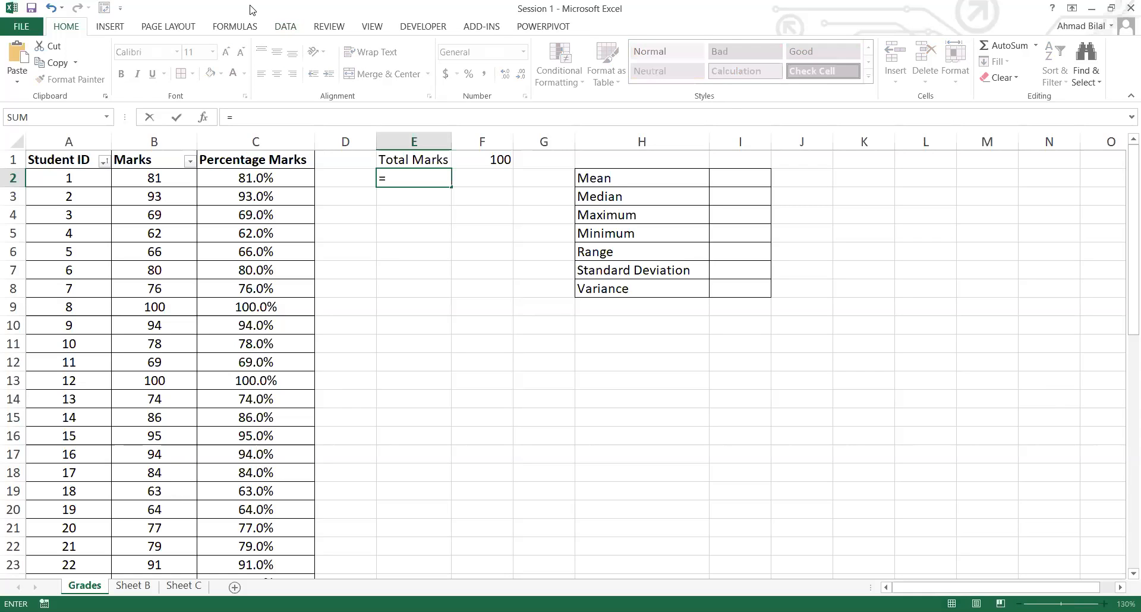
pyautogui.press('Escape')
pyautogui.press('Up')
pyautogui.hotkey('shift', 'Right')
pyautogui.press('Delete')
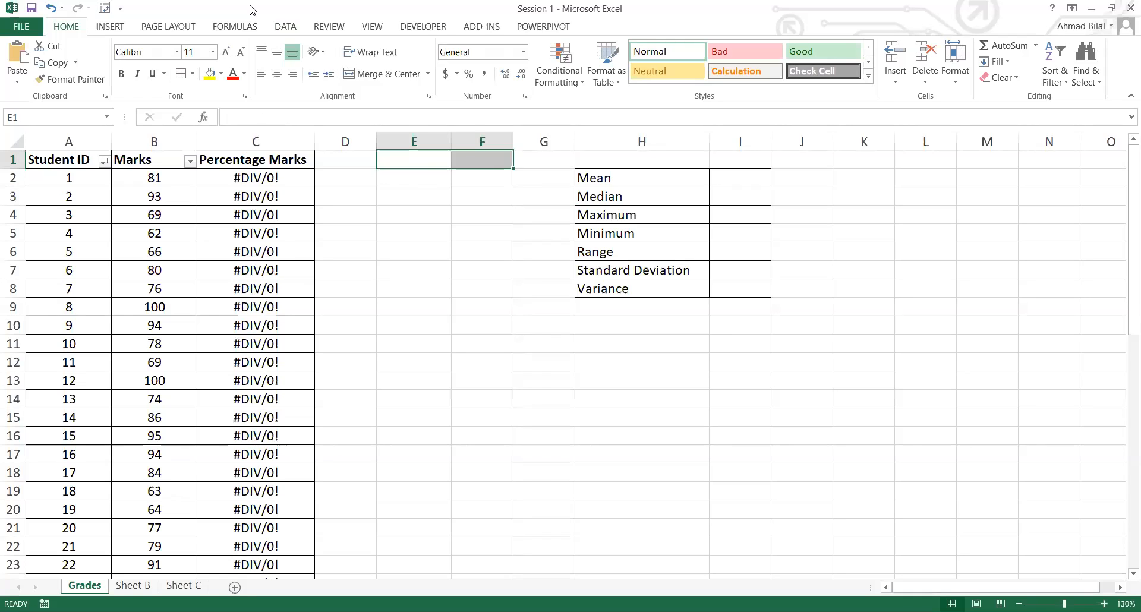
pyautogui.hotkey('ctrl', 'z')
pyautogui.press('Left')
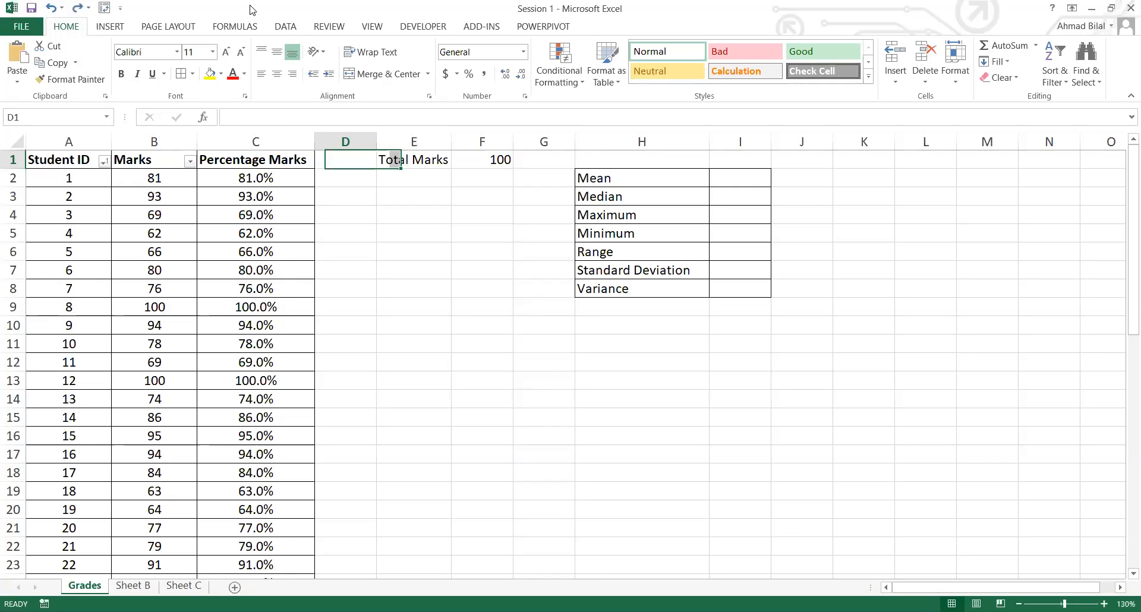
pyautogui.press('Down')
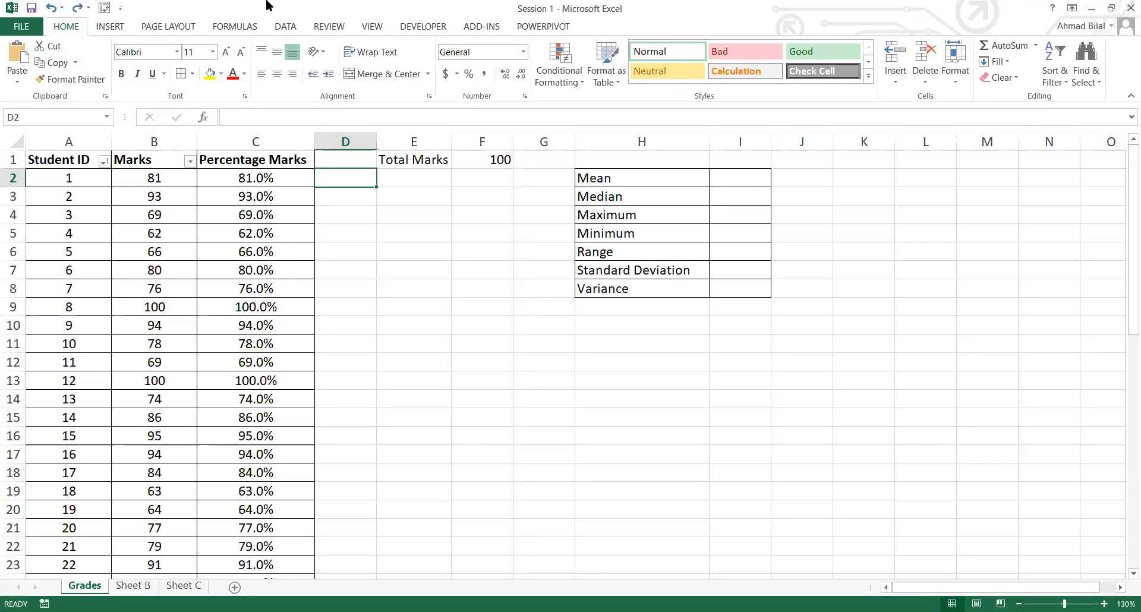
# Step: Insert four blank columns in front of the Total Marks column, starting at column E
pyautogui.click(420, 141)
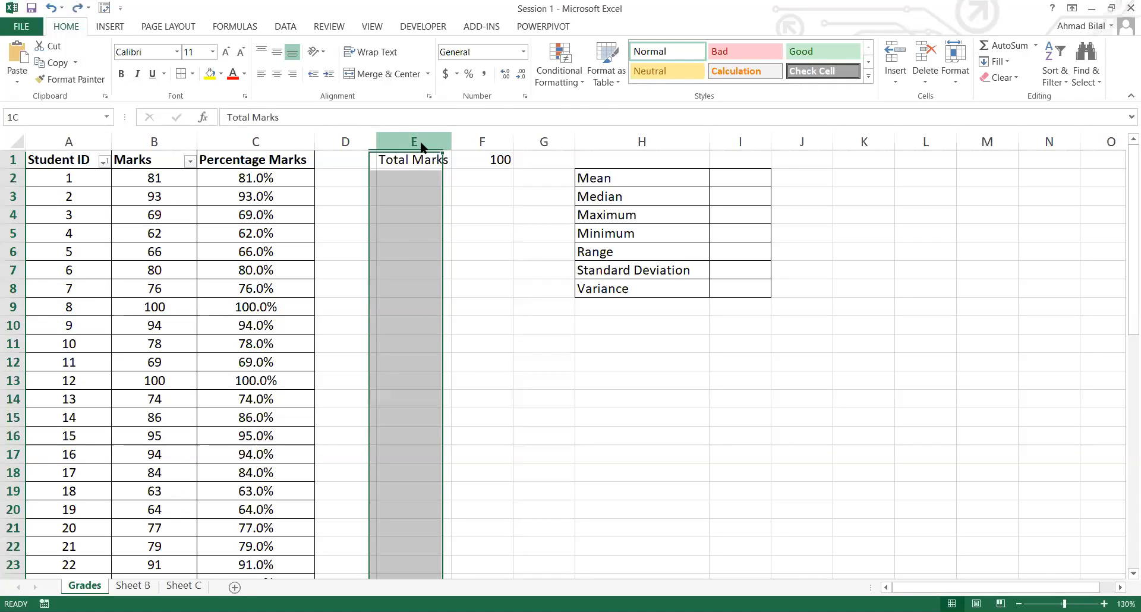
pyautogui.rightClick(421, 147)
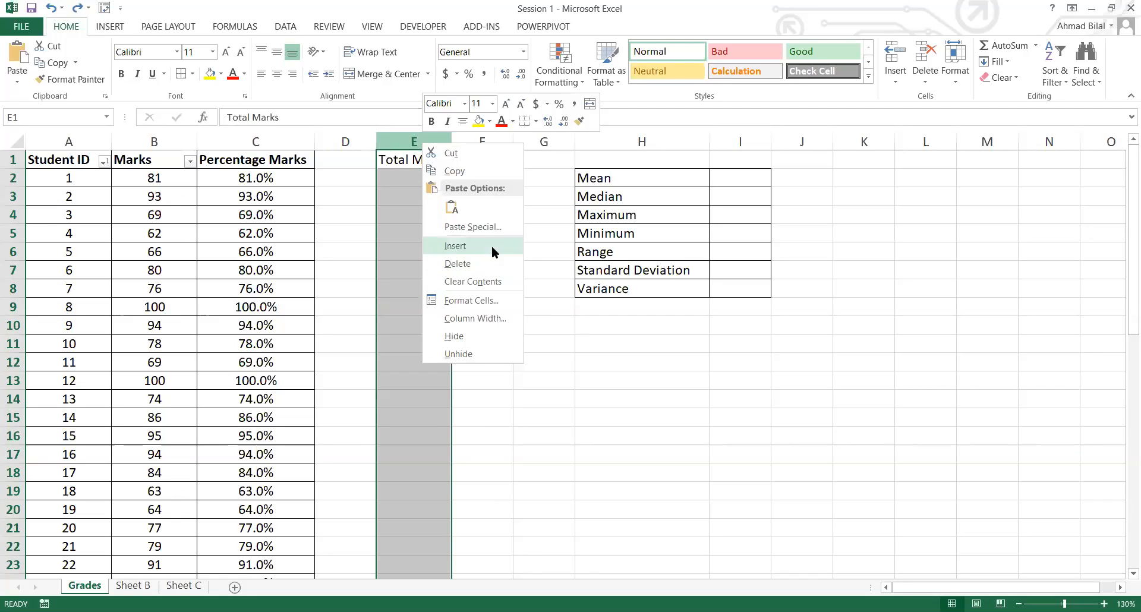
pyautogui.press('Return')
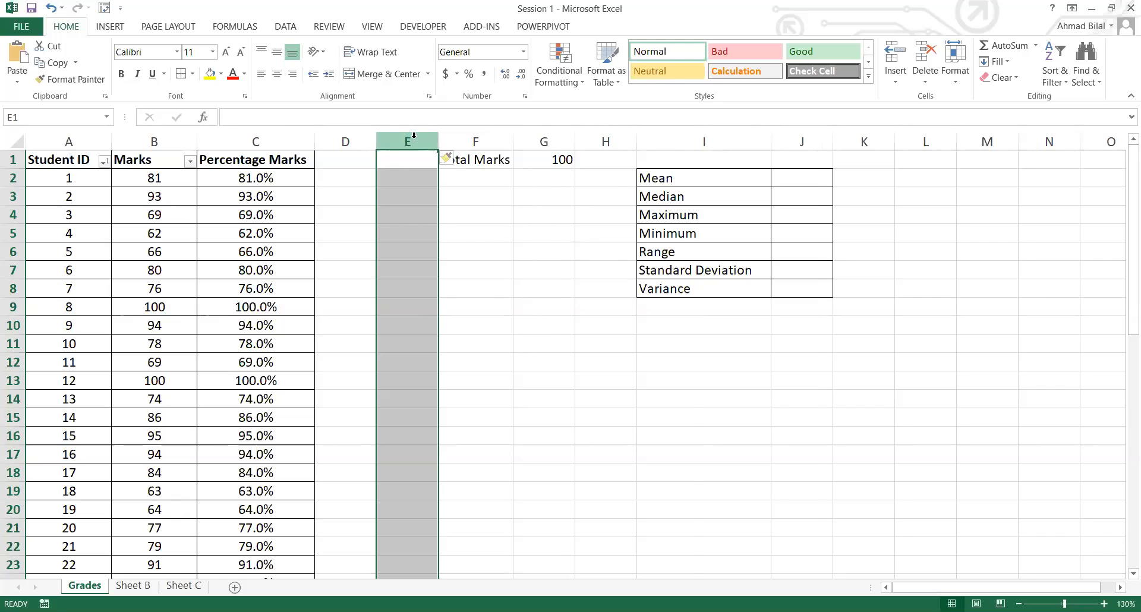
pyautogui.hotkey('ctrl', 'shift', '+')
pyautogui.hotkey('ctrl', 'shift', '+')
pyautogui.hotkey('ctrl', 'shift', '+')
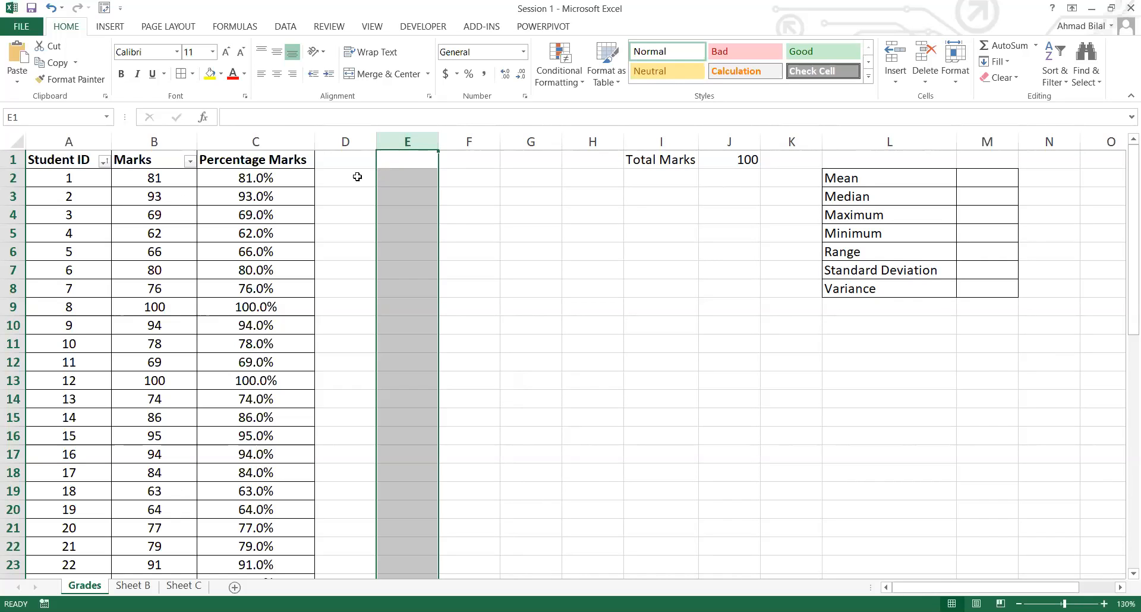
pyautogui.press('Down')
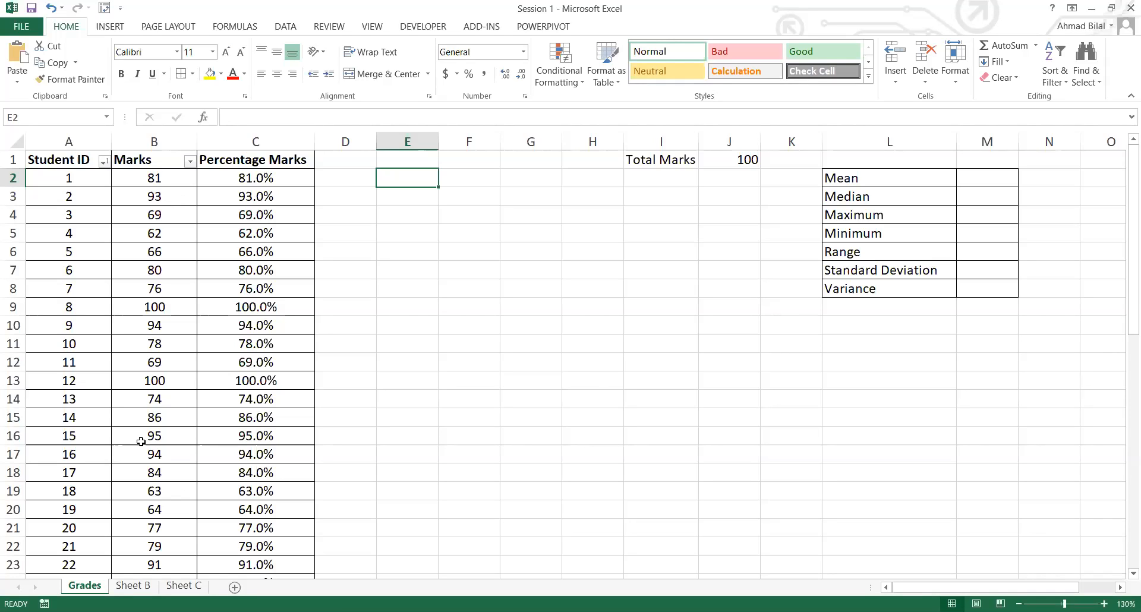
# Step: Examine the full list of student marks in B2:B51, from the first student to the last
pyautogui.moveTo(155, 178); pyautogui.dragTo(155, 545)
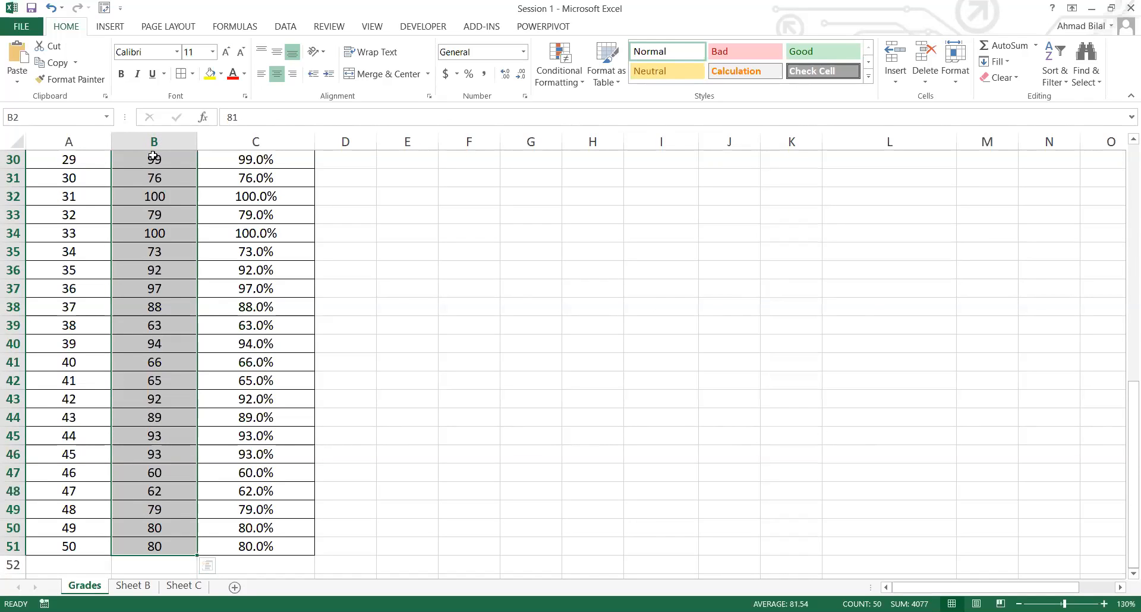
pyautogui.scroll(10, 153, 156)
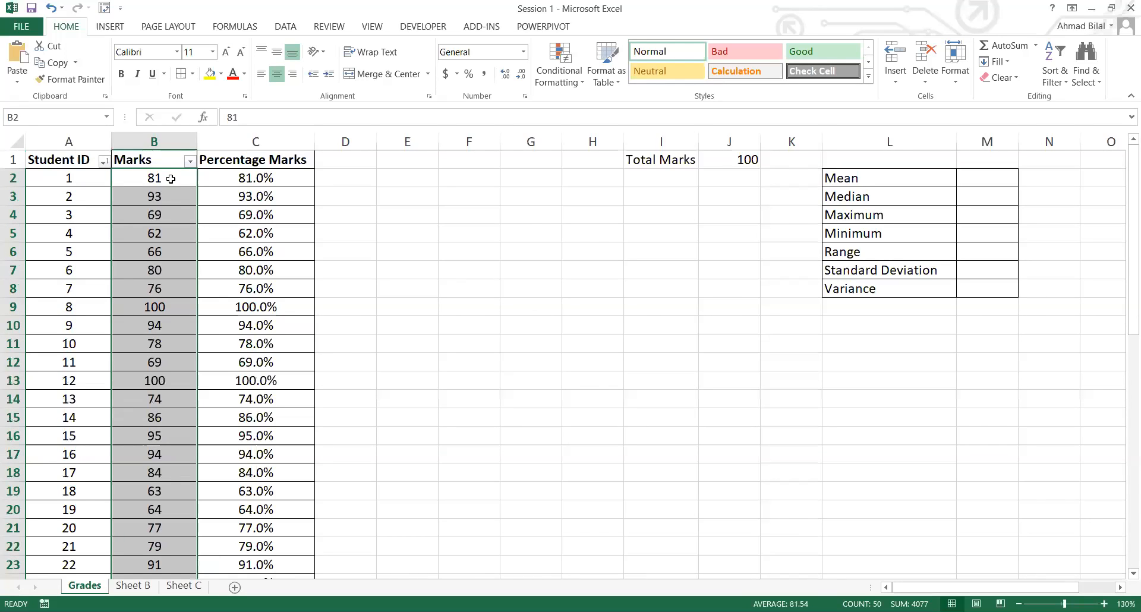
pyautogui.click(399, 174)
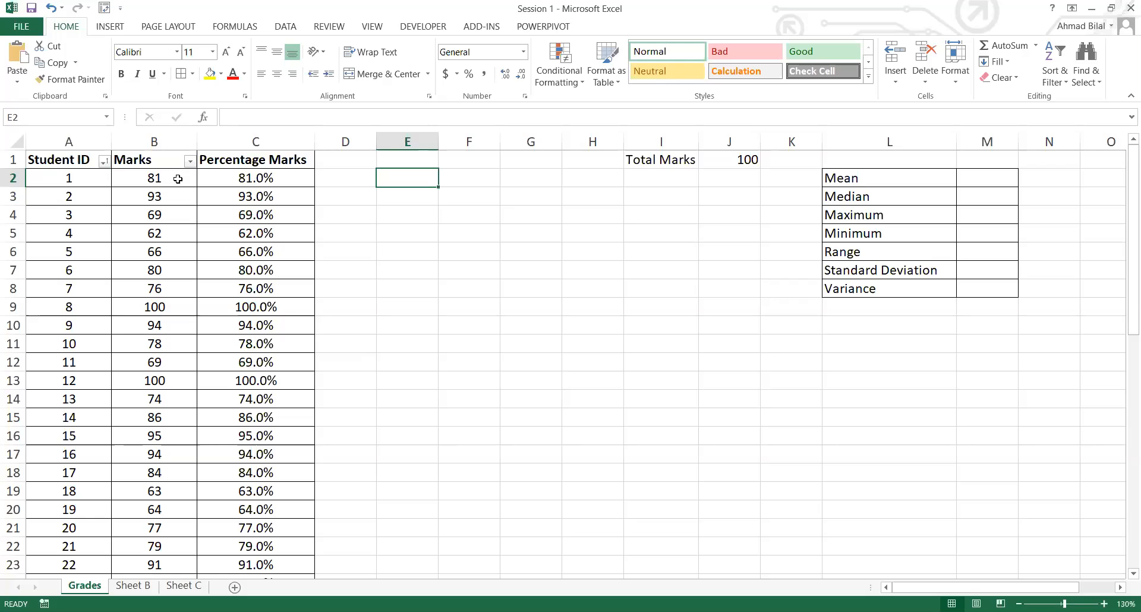
pyautogui.click(178, 186)
pyautogui.press('Down')
pyautogui.click(182, 228)
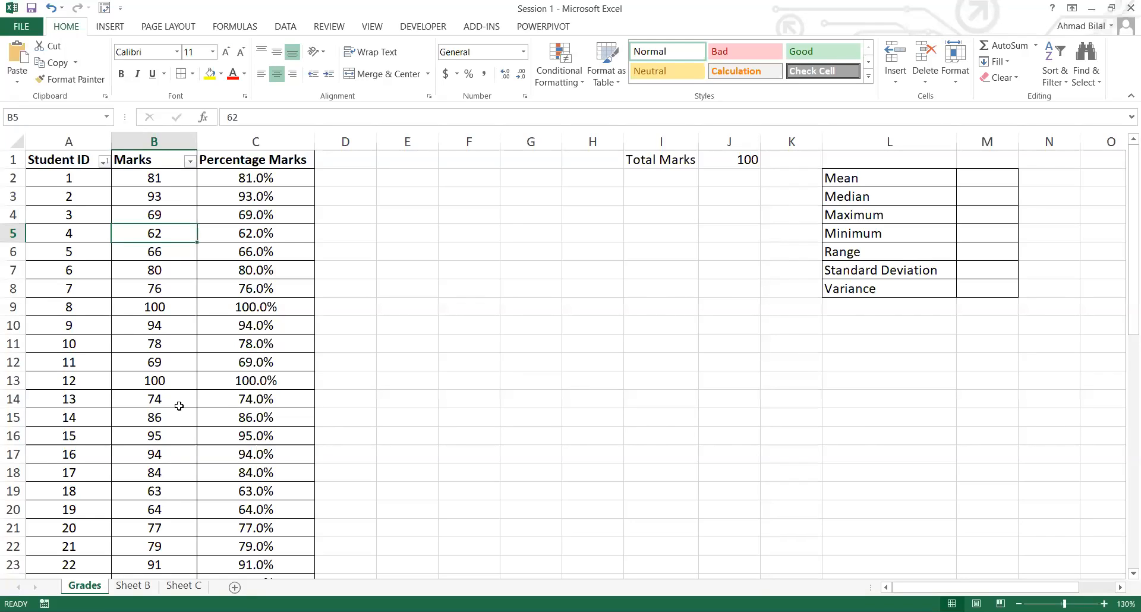
pyautogui.hotkey('ctrl', 'Down')
pyautogui.scroll(-1, 174, 544)
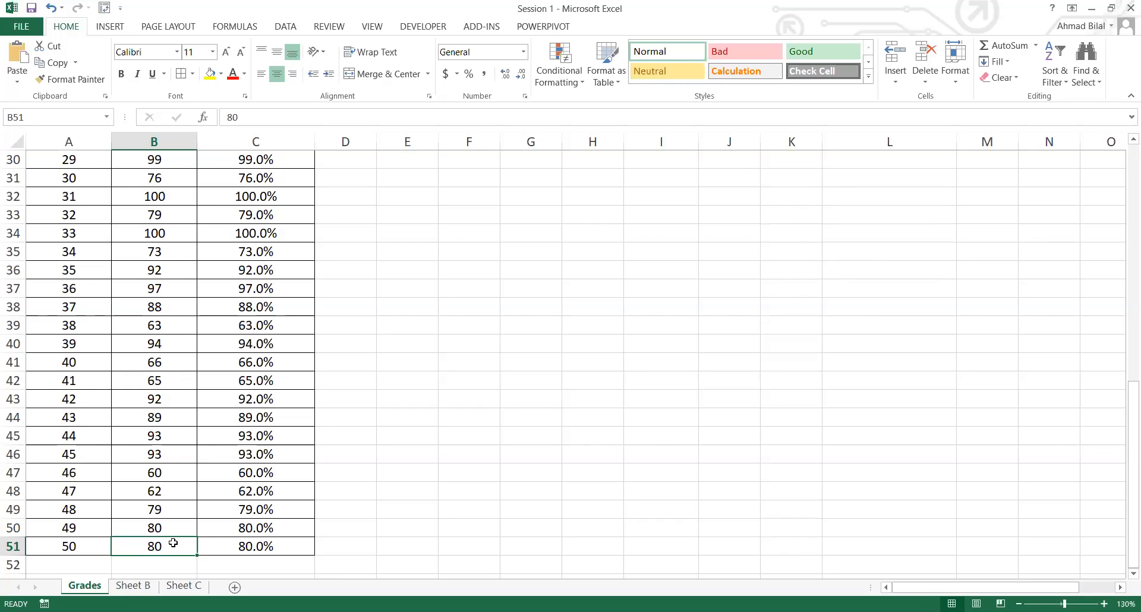
pyautogui.hotkey('ctrl', 'Up')
pyautogui.press('Right')
pyautogui.press('Down')
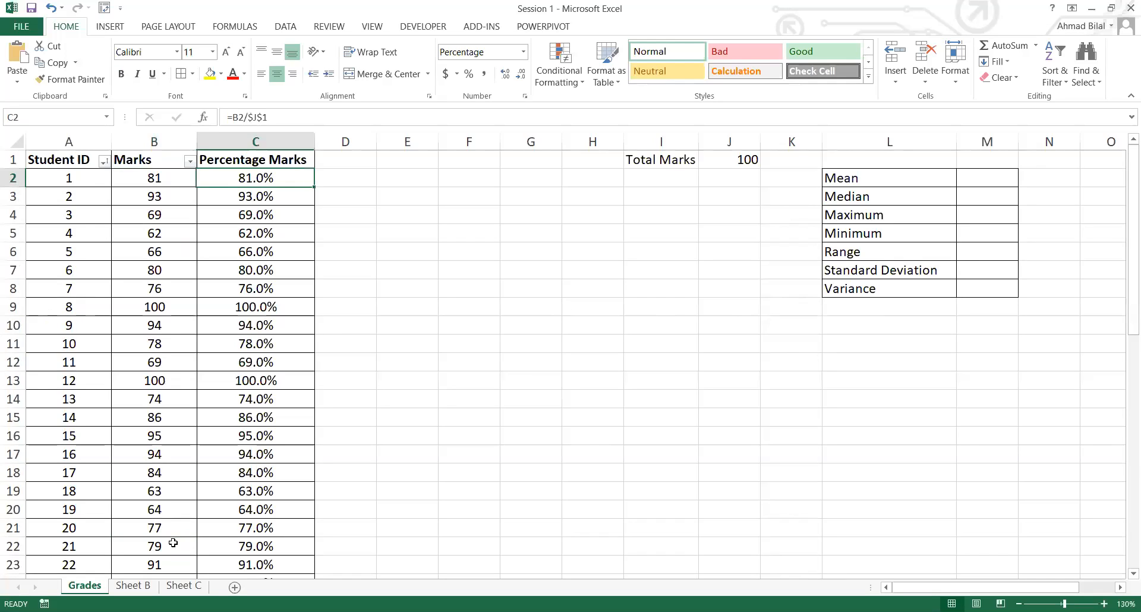
pyautogui.press('Right')
pyautogui.press('Right')
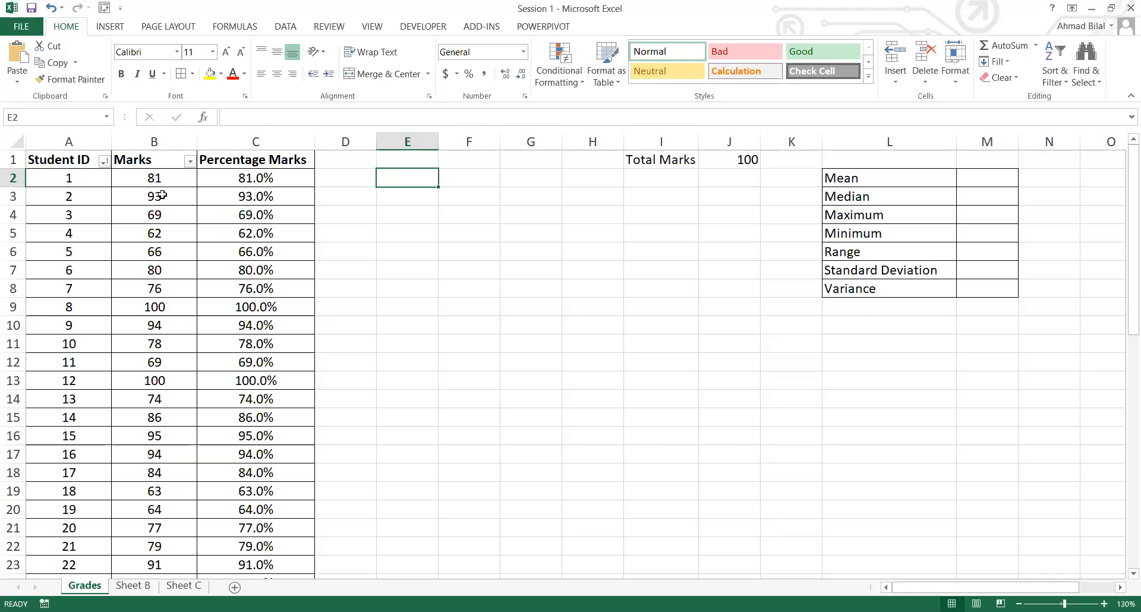
# Step: Add up the first five students' marks in E2 with the formula =81+93+69+62+66
pyautogui.moveTo(176, 178); pyautogui.dragTo(157, 255)
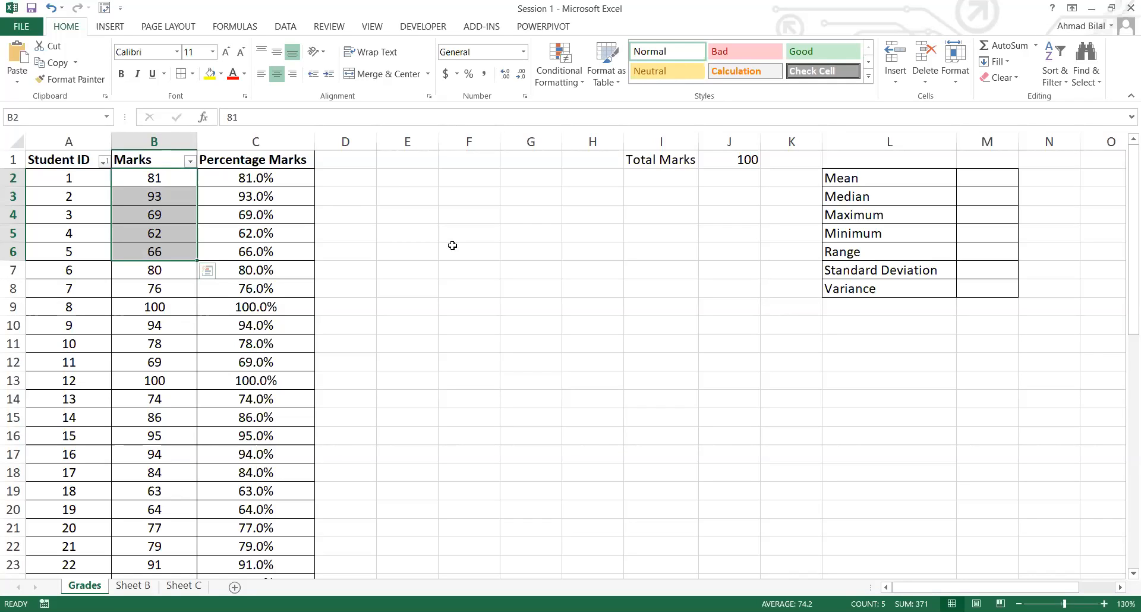
pyautogui.press('Right')
pyautogui.press('Right')
pyautogui.press('Right')
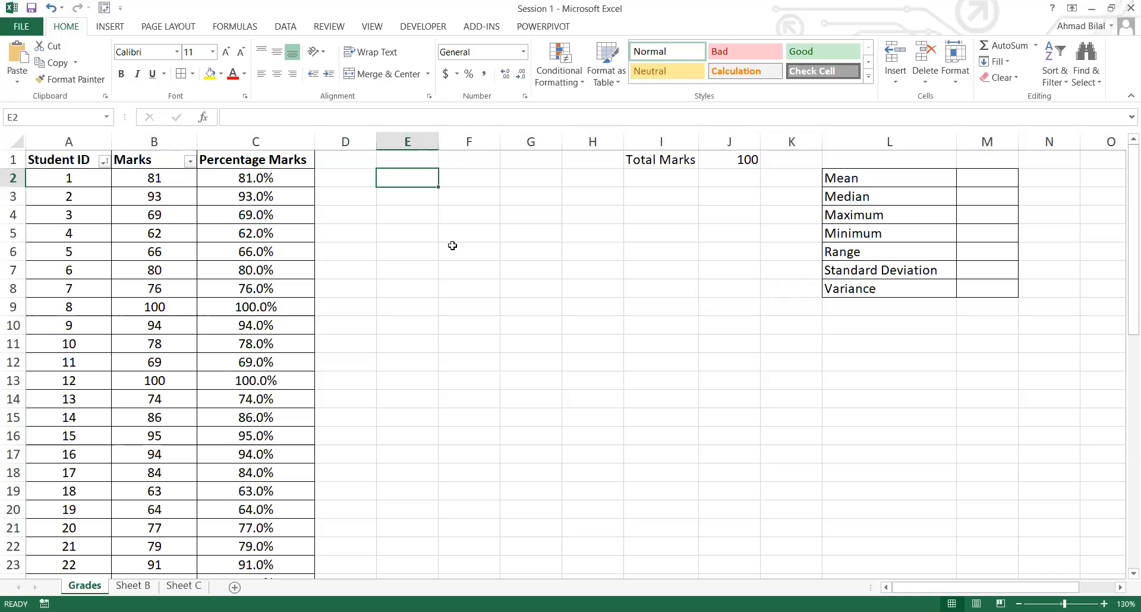
pyautogui.write('=')
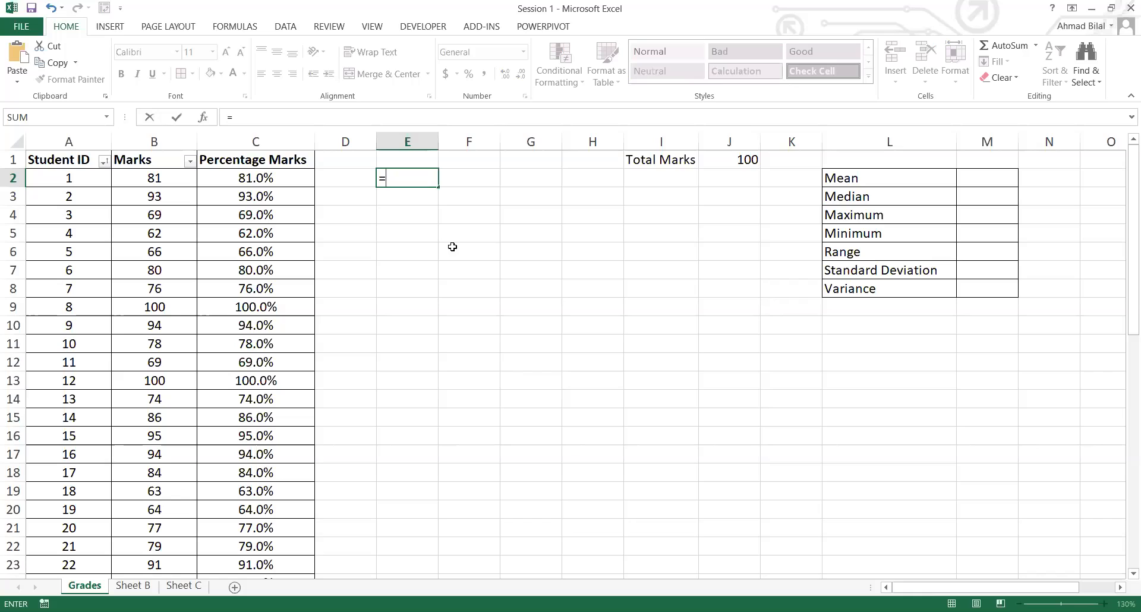
pyautogui.write('81+93+69+')
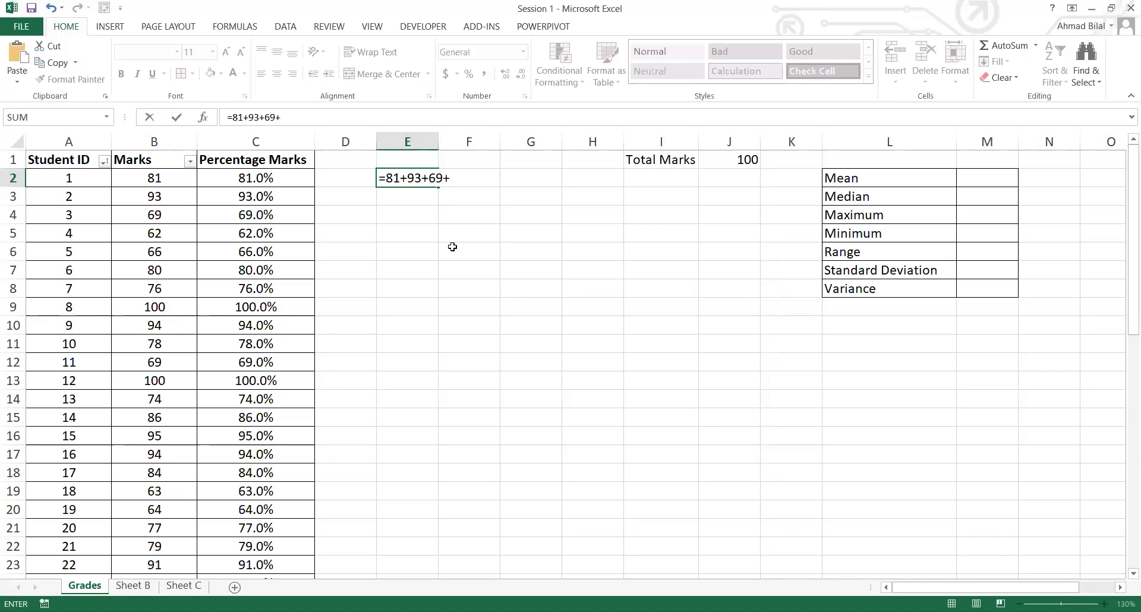
pyautogui.write('62+66')
pyautogui.press('Return')
pyautogui.press('Up')
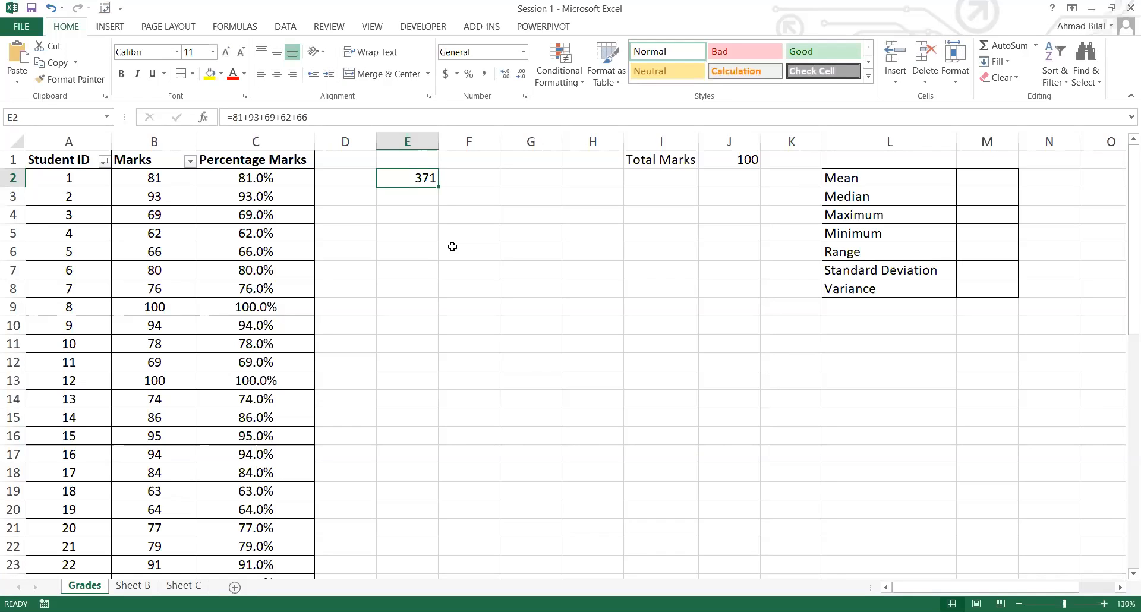
# Step: Change the formula in E2 to =(81+93+69+62+66)/5 to average the five marks
pyautogui.press('F2')
pyautogui.write(')')
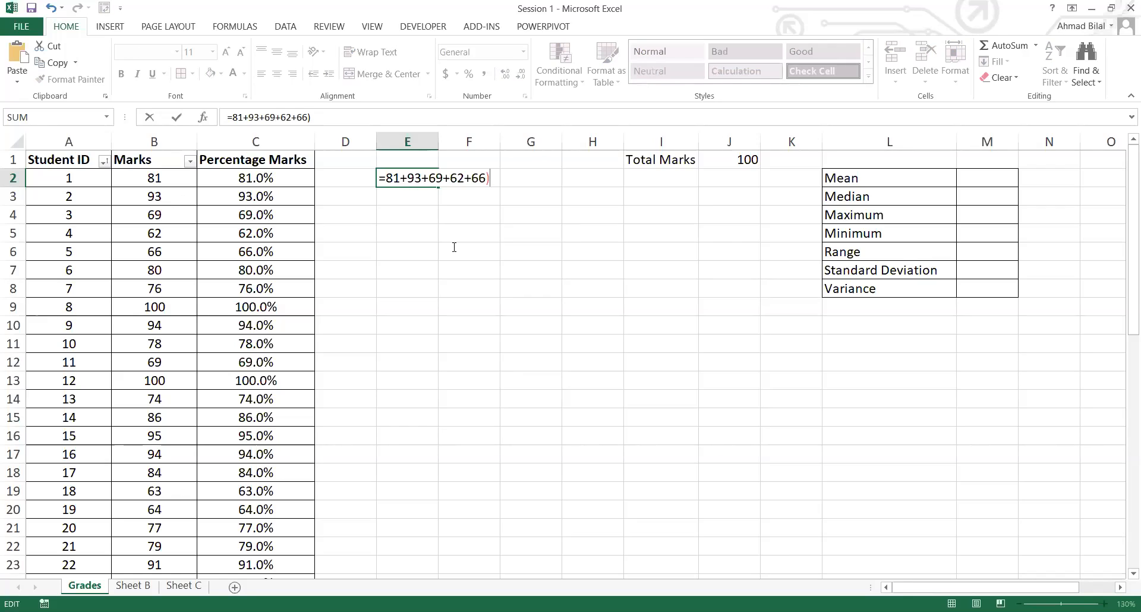
pyautogui.click(385, 177)
pyautogui.write('(')
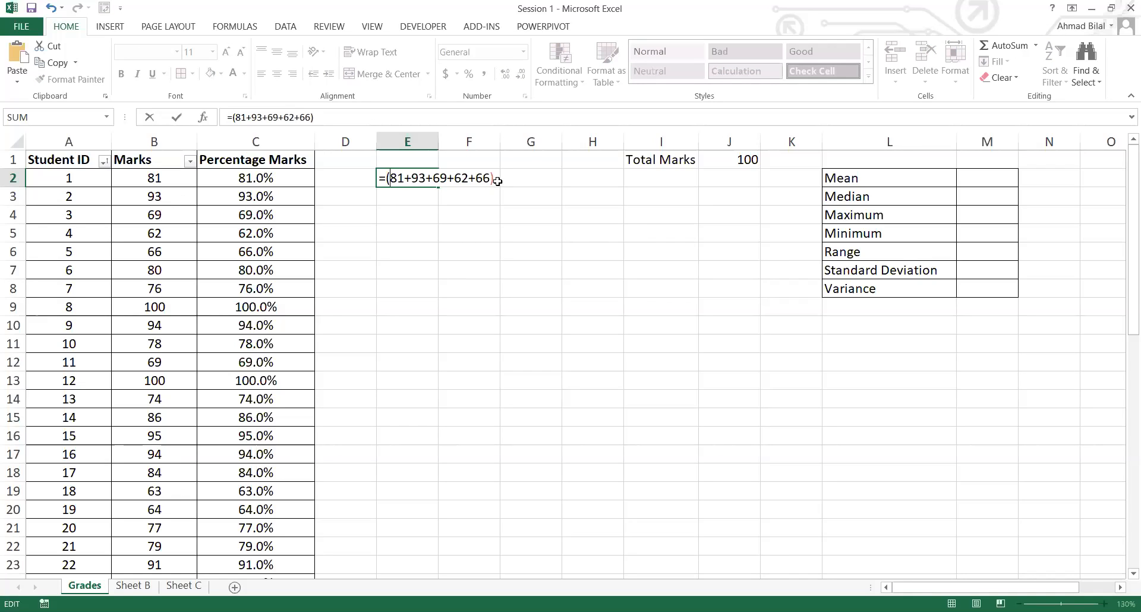
pyautogui.write('/5')
pyautogui.press('Return')
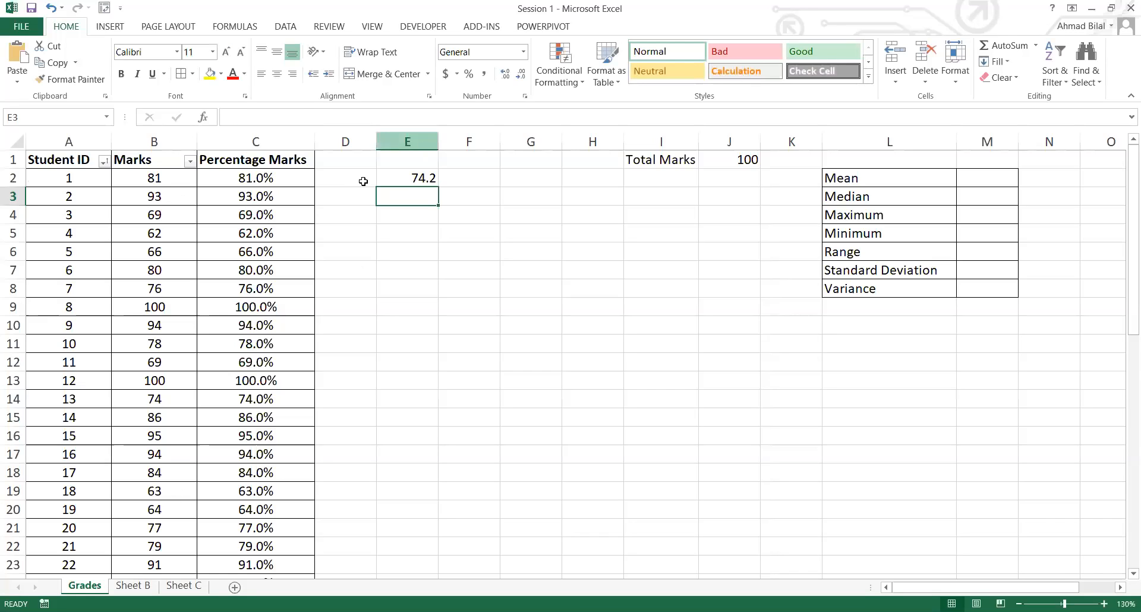
pyautogui.press('Up')
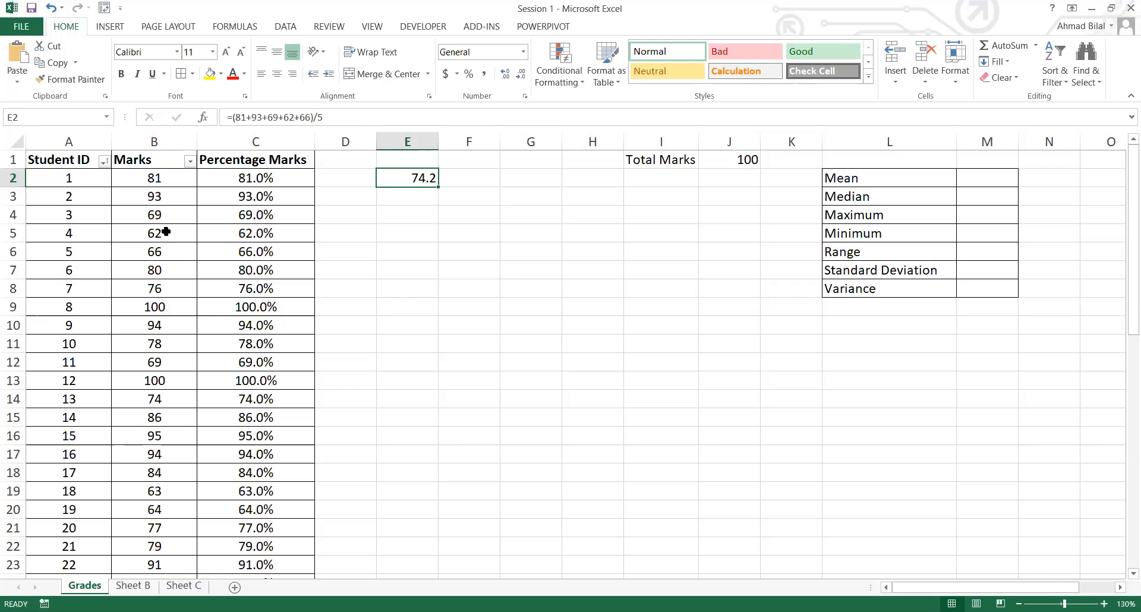
# Step: Highlight the first five marks, B2:B6, with yellow fill
pyautogui.moveTo(155, 177); pyautogui.dragTo(160, 252)
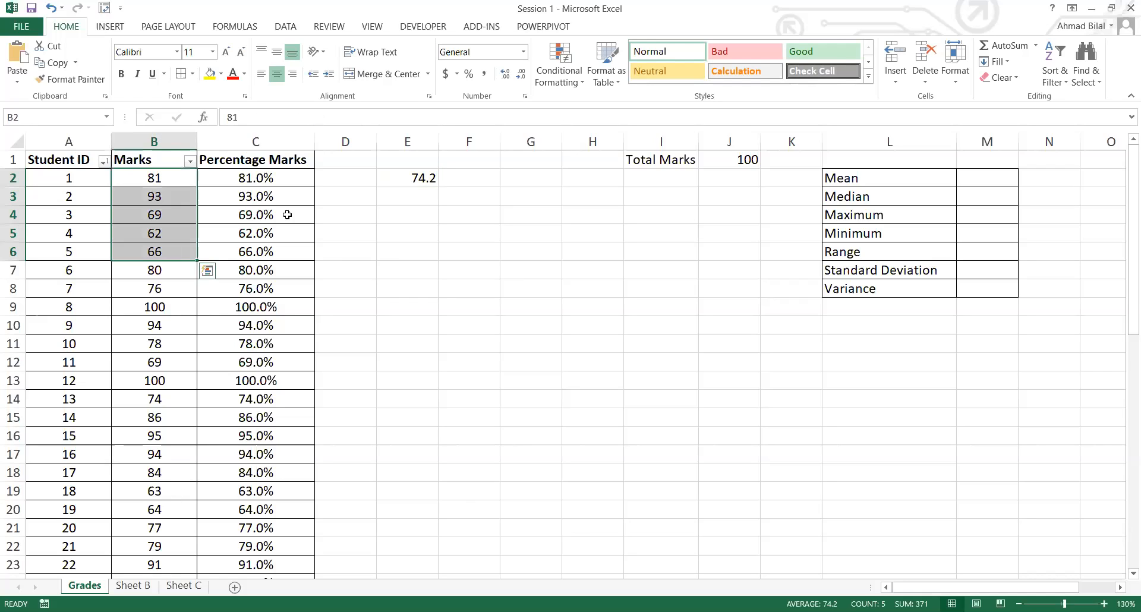
pyautogui.click(210, 74)
pyautogui.click(287, 214)
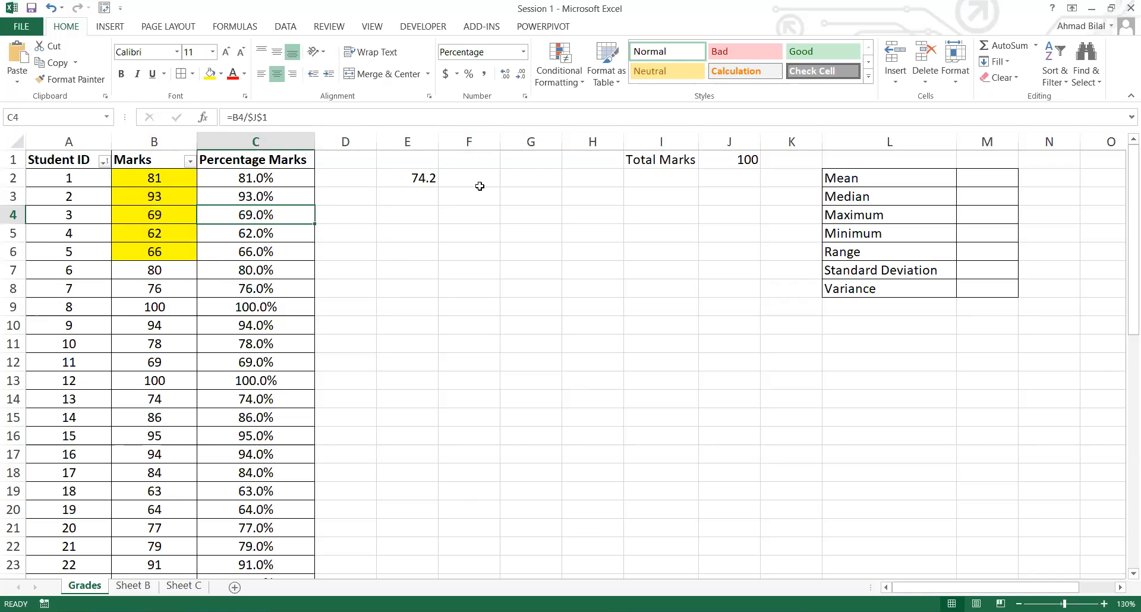
# Step: Label the result in E2 by entering "Average" in F2
pyautogui.click(410, 178)
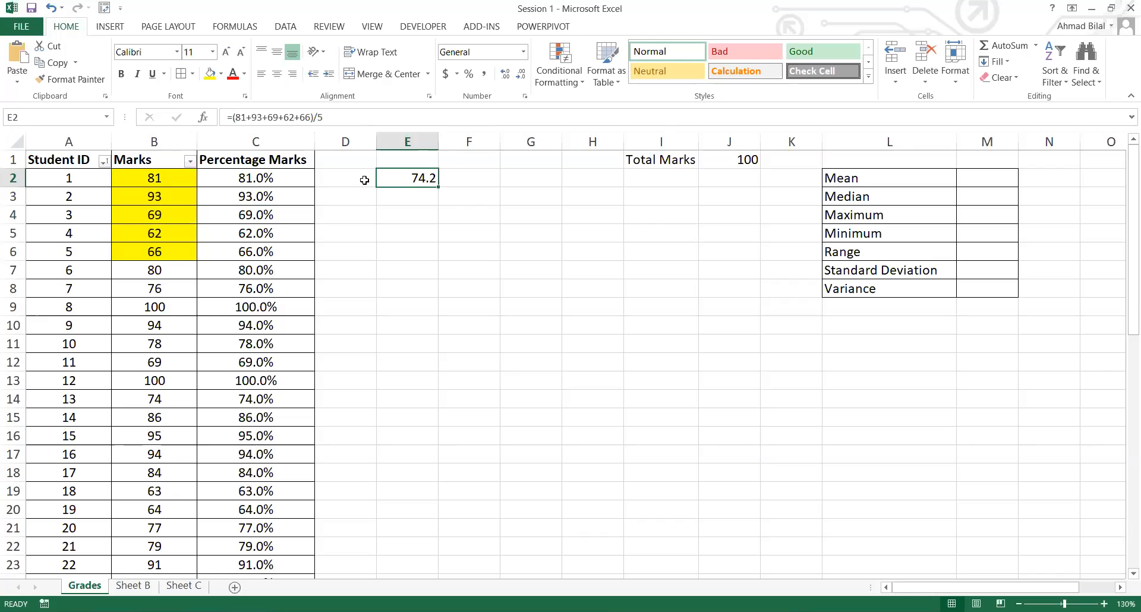
pyautogui.click(462, 177)
pyautogui.write('Ave')
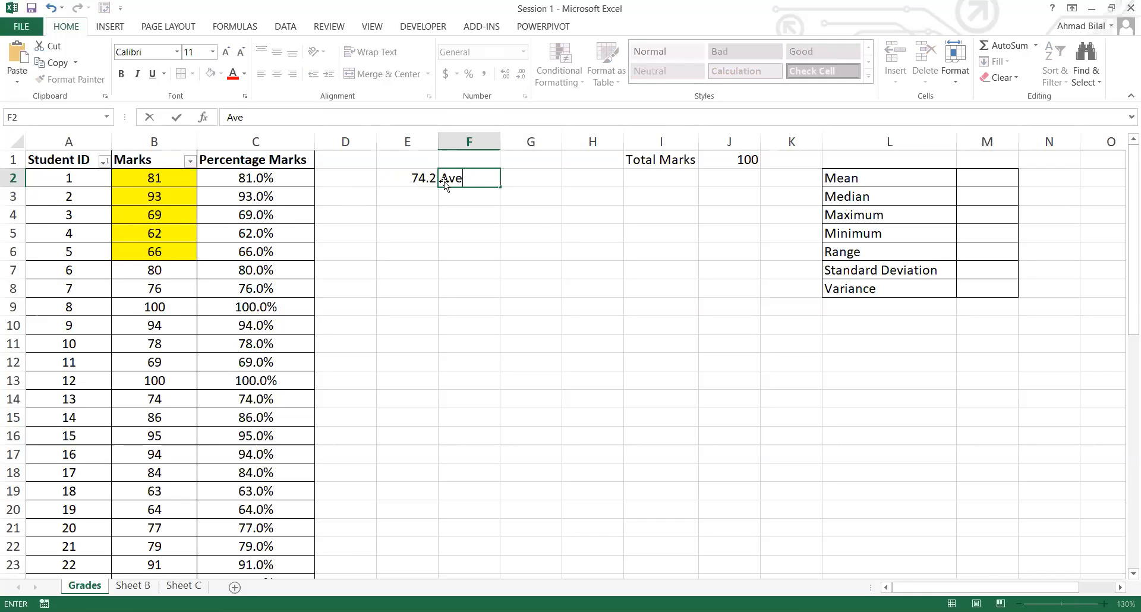
pyautogui.write('rage')
pyautogui.press('Return')
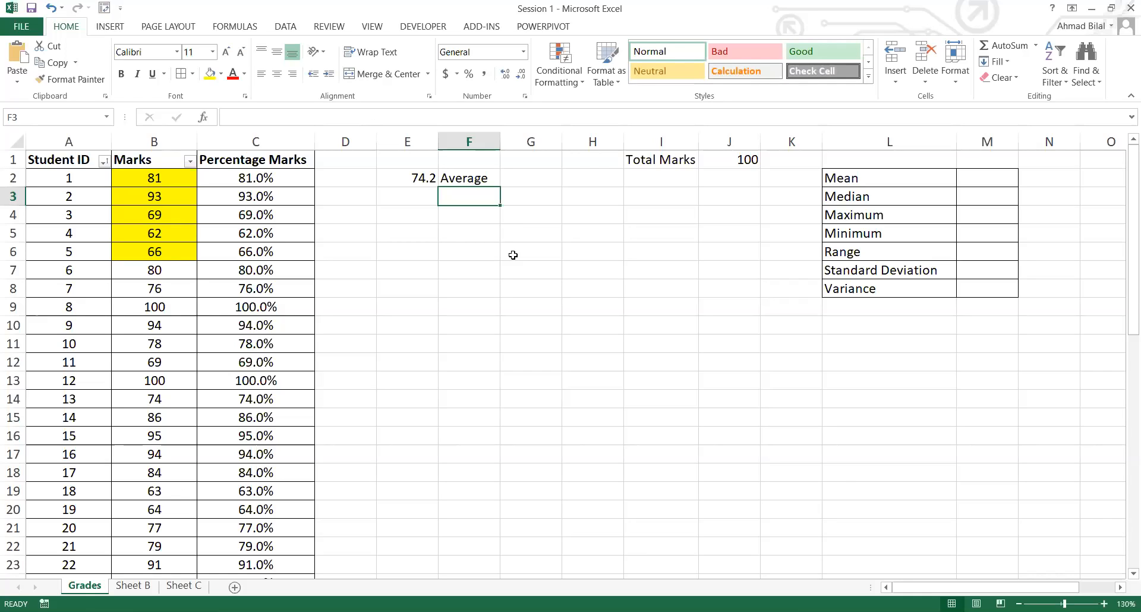
# Step: Examine the formula in E2 and the five typed marks it averages
pyautogui.press('Up')
pyautogui.press('Left')
pyautogui.press('Left')
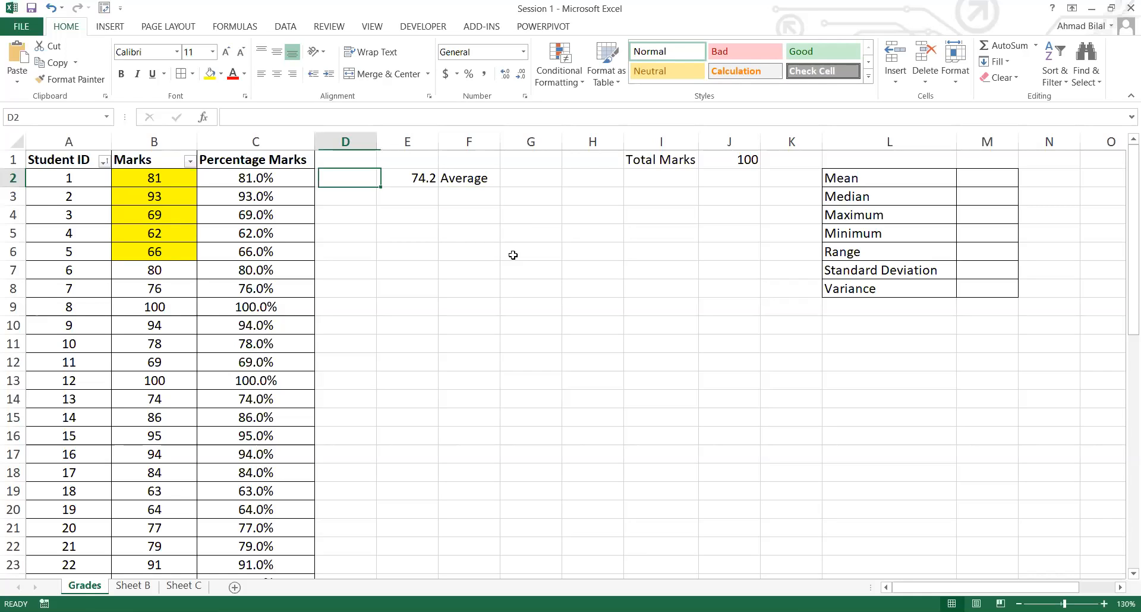
pyautogui.press('Right')
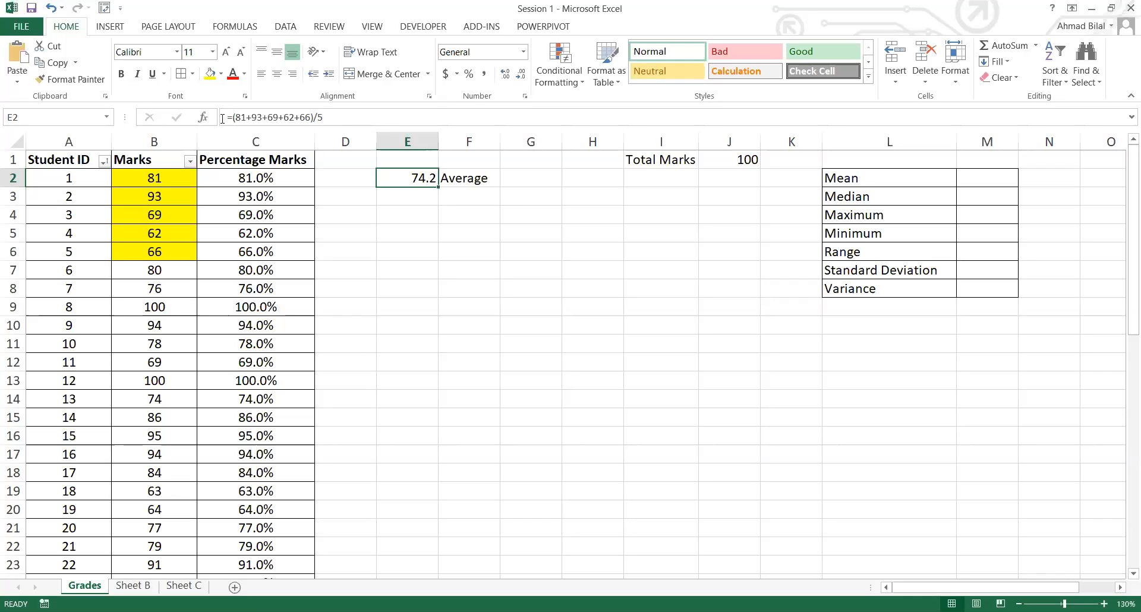
pyautogui.moveTo(326, 118); pyautogui.dragTo(212, 118)
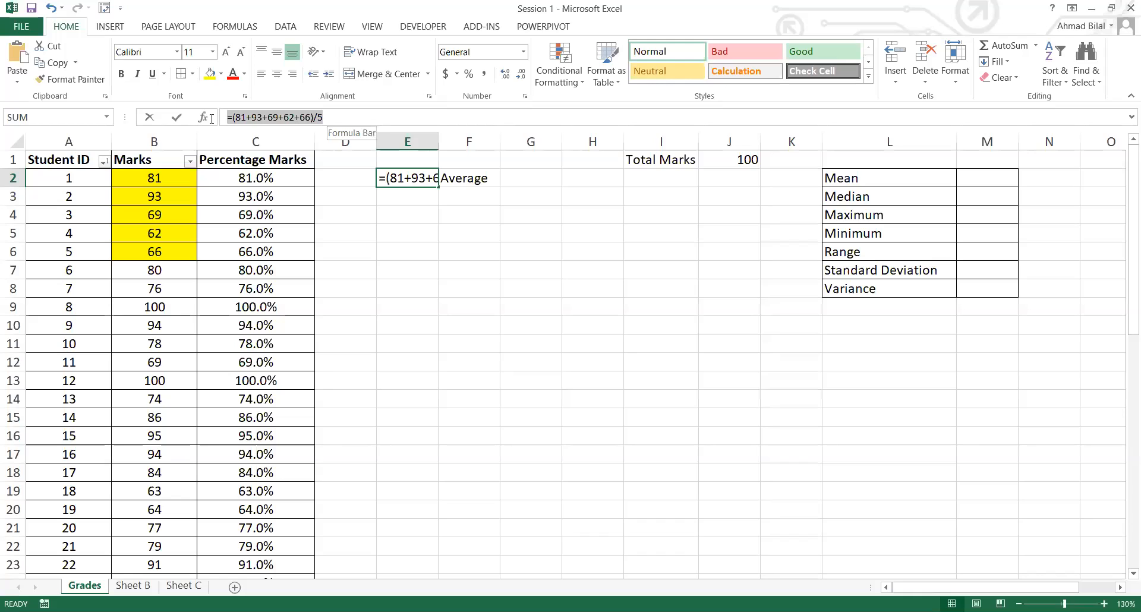
pyautogui.click(347, 117)
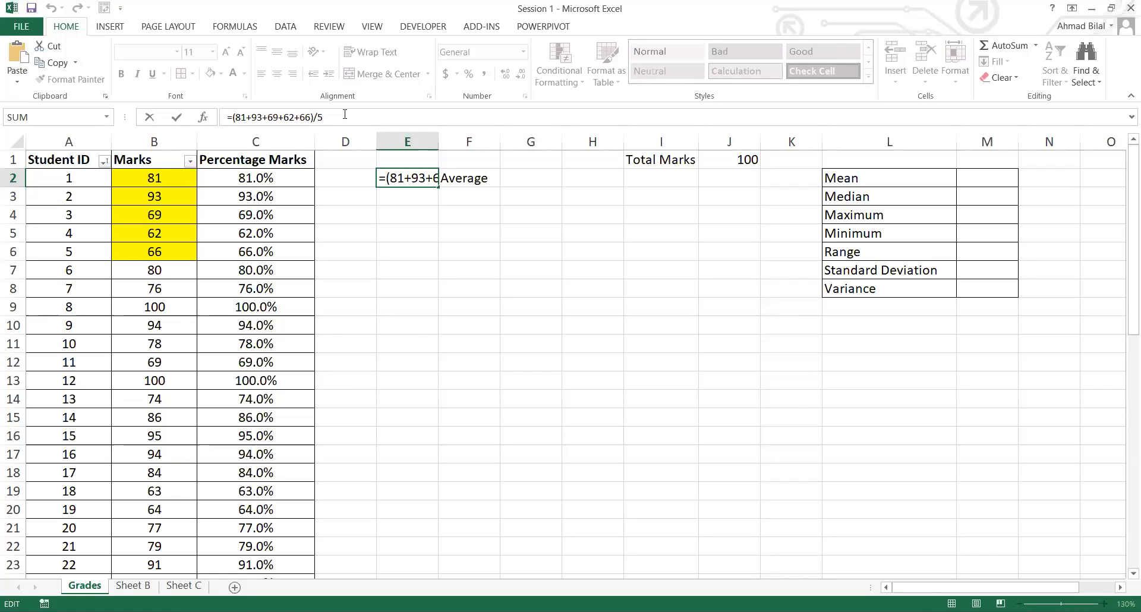
pyautogui.hotkey('ctrl', 'Return')
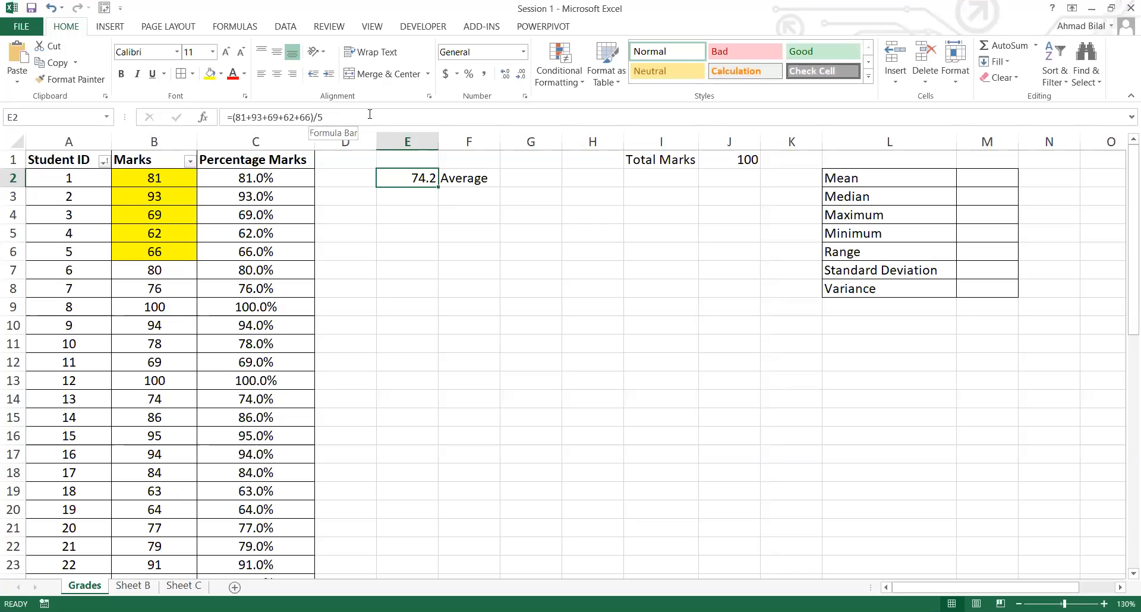
pyautogui.doubleClick(406, 178)
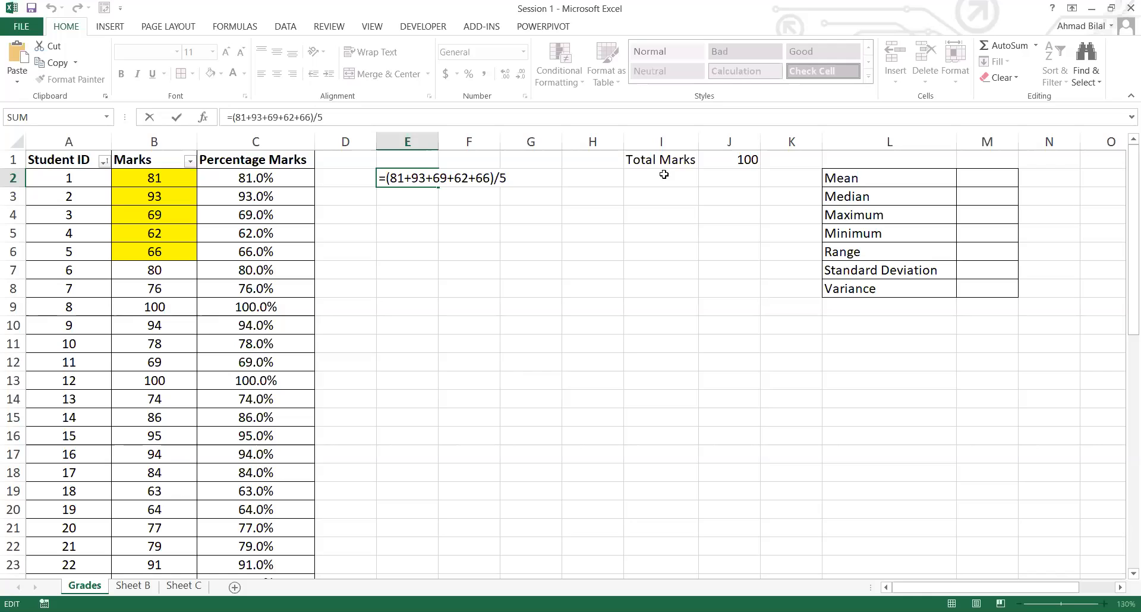
pyautogui.hotkey('ctrl', 'Return')
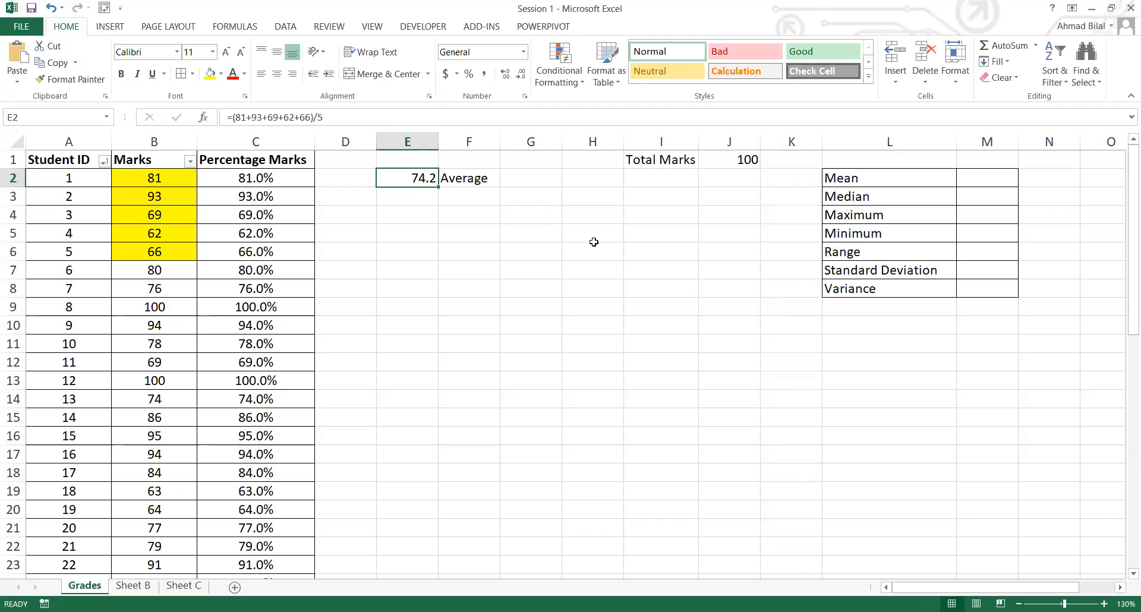
pyautogui.press('F2')
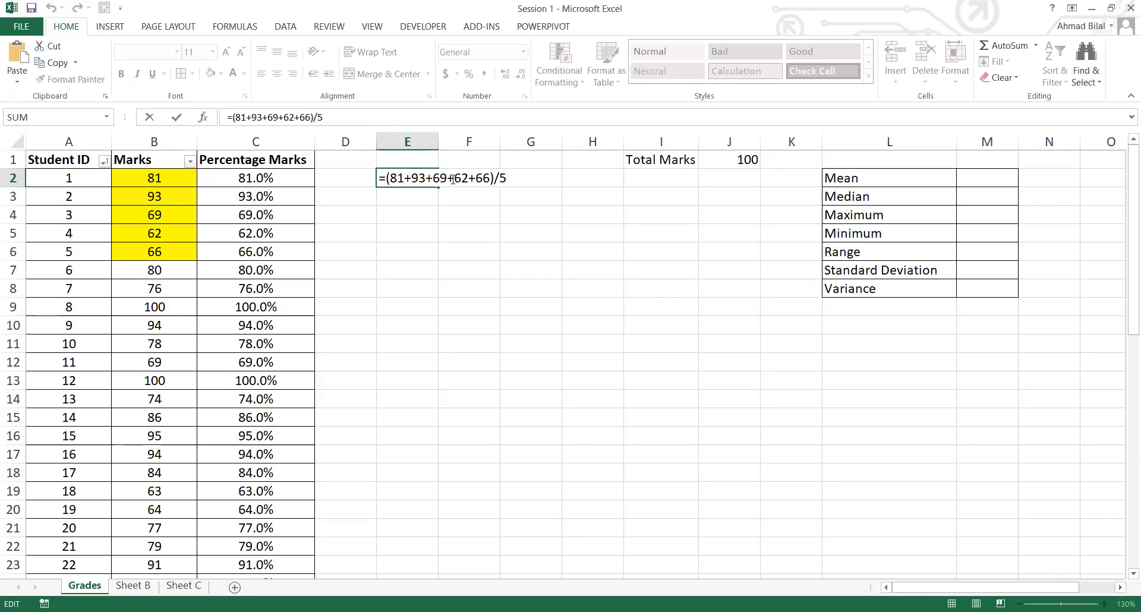
pyautogui.hotkey('shift', 'End')
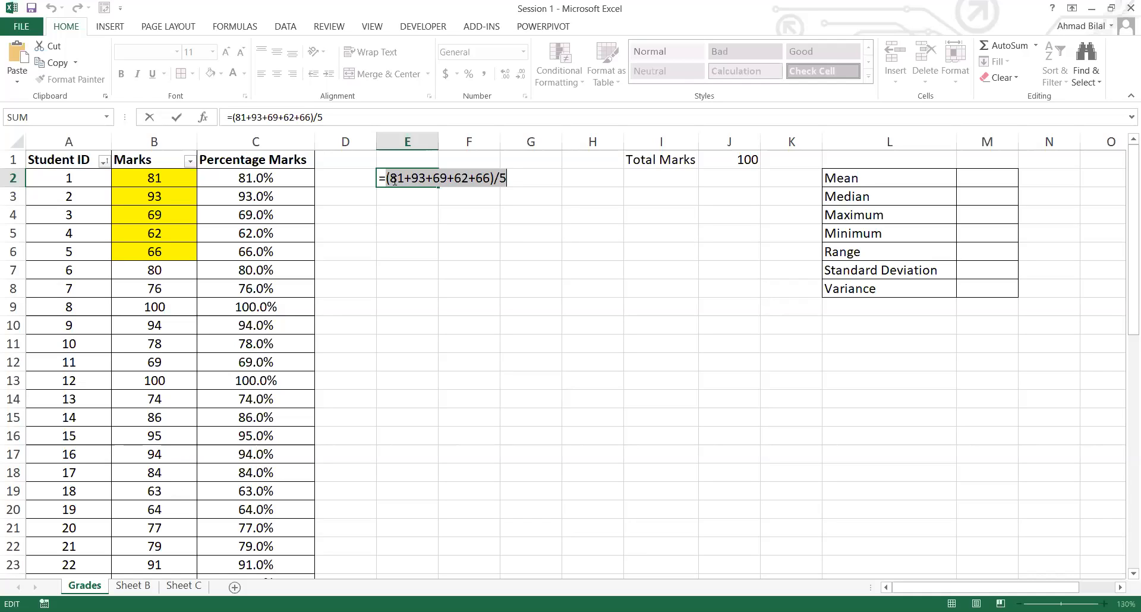
pyautogui.click(485, 178)
pyautogui.moveTo(388, 178); pyautogui.dragTo(494, 178)
pyautogui.hotkey('ctrl', 'Return')
# Step: Review the Marks column from the five highlighted marks in B2:B6 down through the longer list of students
pyautogui.moveTo(154, 177); pyautogui.dragTo(172, 248)
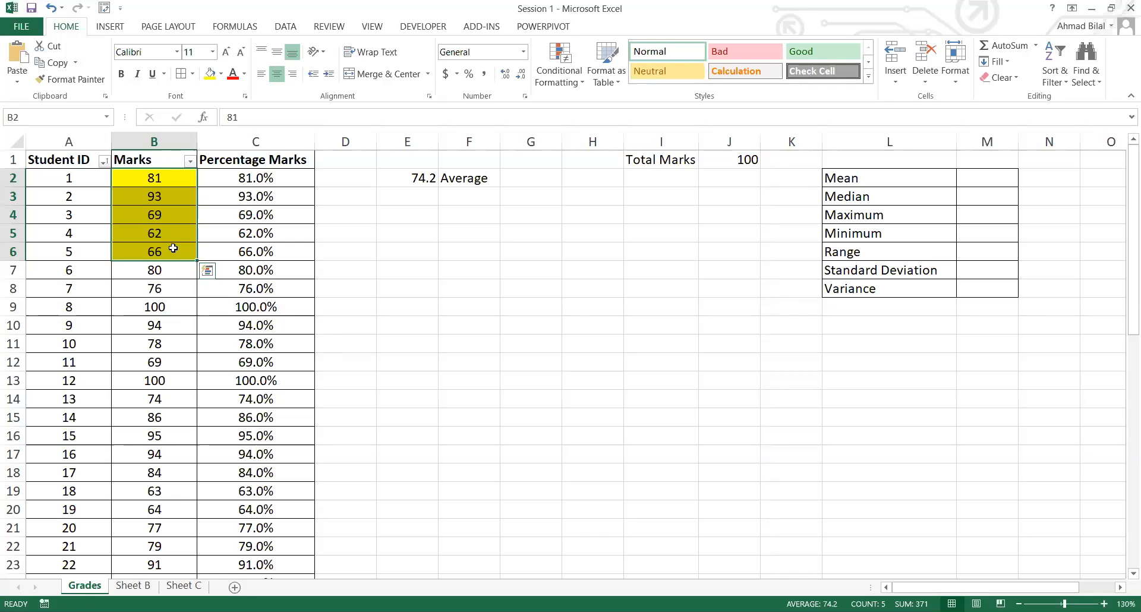
pyautogui.moveTo(50, 184); pyautogui.dragTo(70, 361)
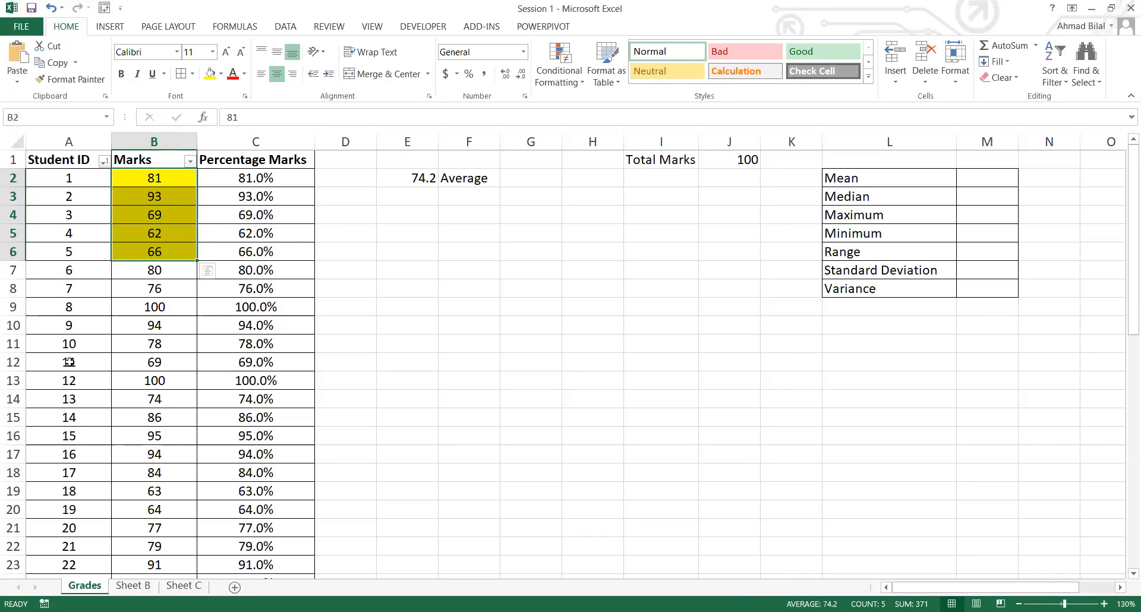
pyautogui.click(169, 180)
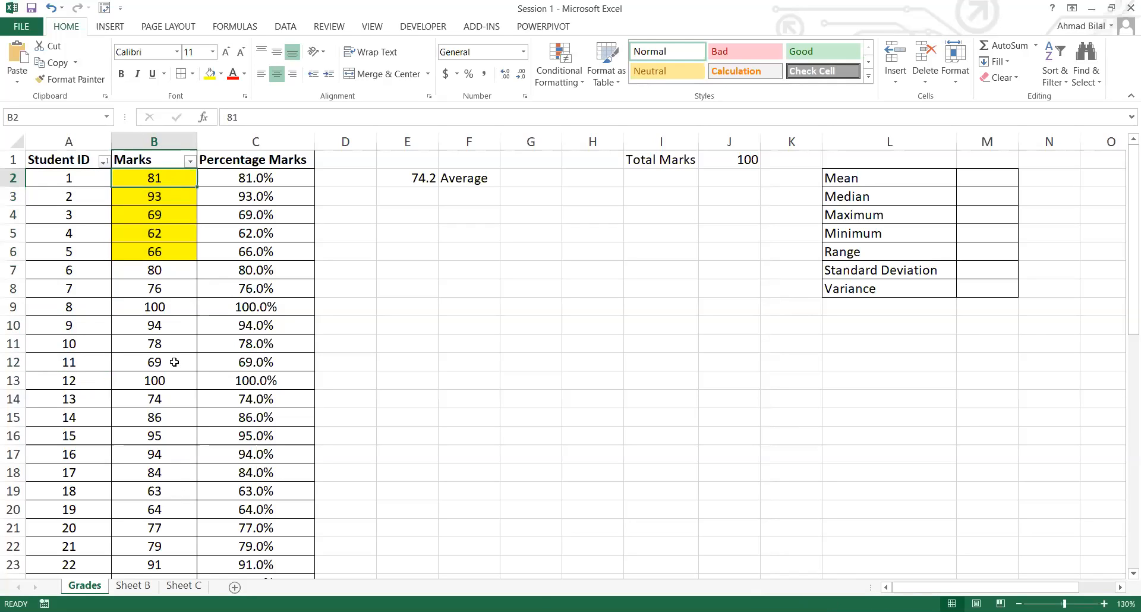
pyautogui.hotkey('shift', 'Down')
pyautogui.hotkey('shift', 'Down')
pyautogui.hotkey('shift', 'Down')
pyautogui.hotkey('shift', 'Down')
pyautogui.hotkey('shift', 'Down')
pyautogui.hotkey('shift', 'Down')
pyautogui.hotkey('shift', 'Down')
pyautogui.hotkey('shift', 'Down')
pyautogui.hotkey('shift', 'Down')
pyautogui.hotkey('shift', 'Down')
pyautogui.hotkey('shift', 'Down')
pyautogui.hotkey('shift', 'Down')
pyautogui.hotkey('shift', 'Down')
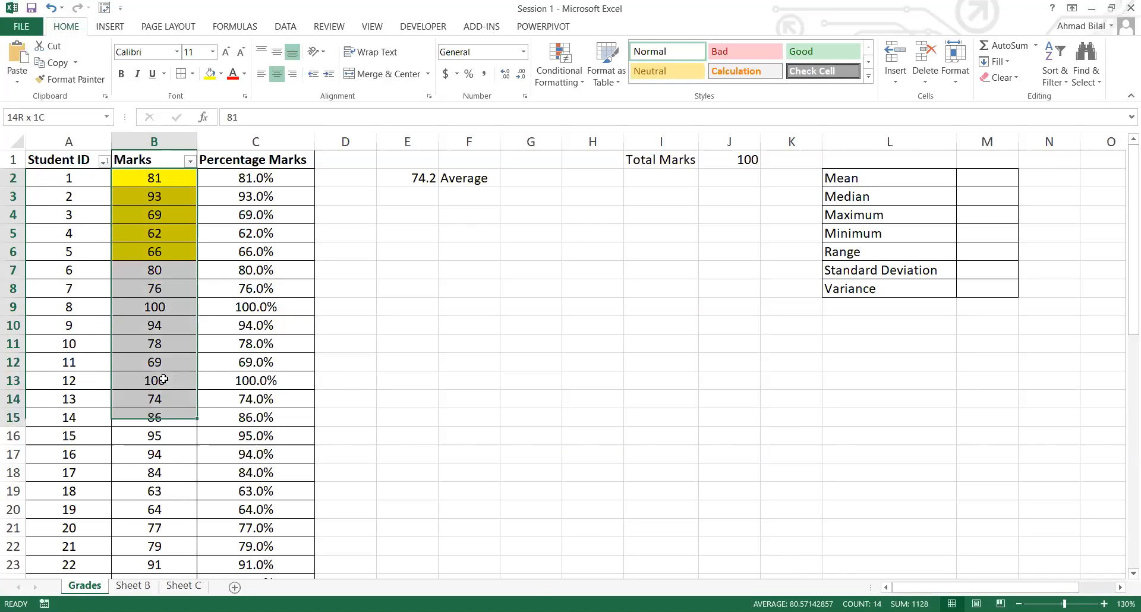
pyautogui.hotkey('shift', 'Up')
pyautogui.hotkey('shift', 'Up')
pyautogui.hotkey('shift', 'Up')
pyautogui.hotkey('shift', 'Up')
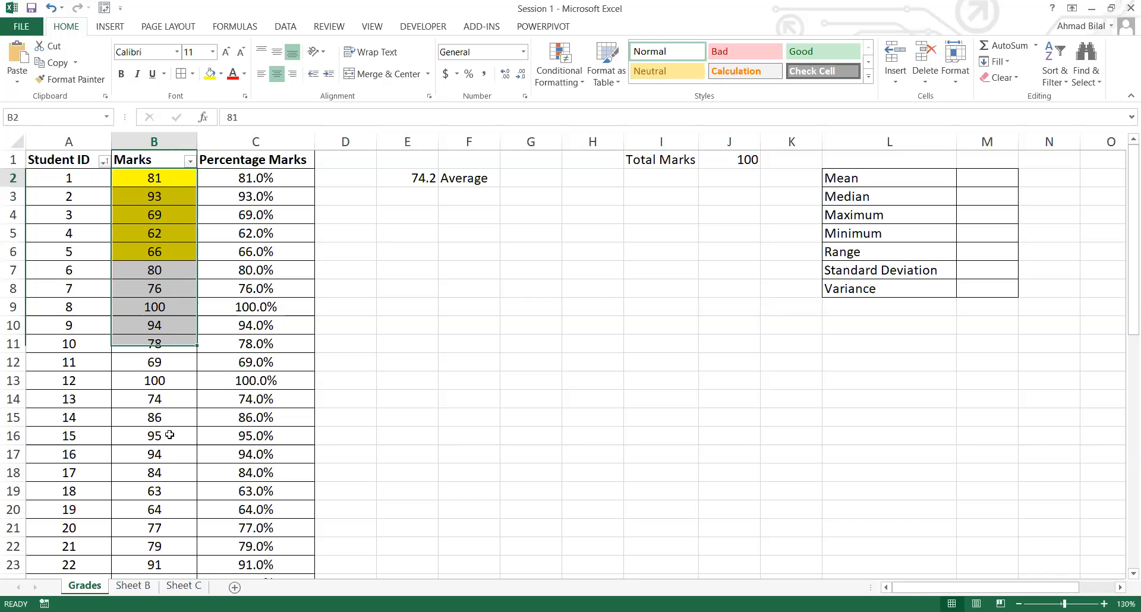
pyautogui.hotkey('ctrl', 'shift', 'Down')
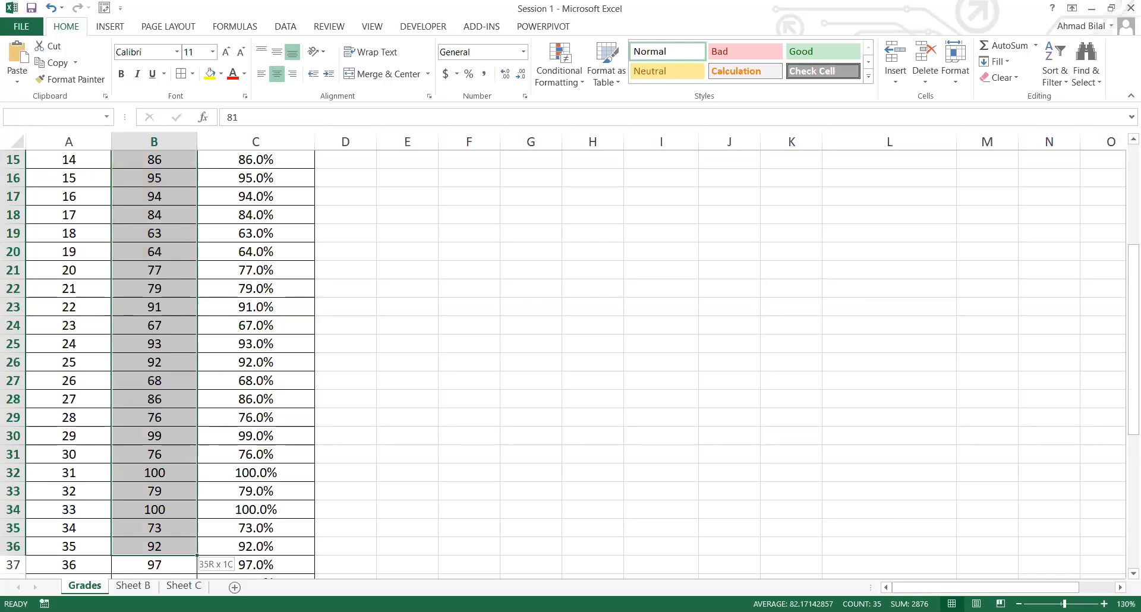
pyautogui.click(407, 336)
pyautogui.hotkey('ctrl', 'Up')
pyautogui.hotkey('ctrl', 'Up')
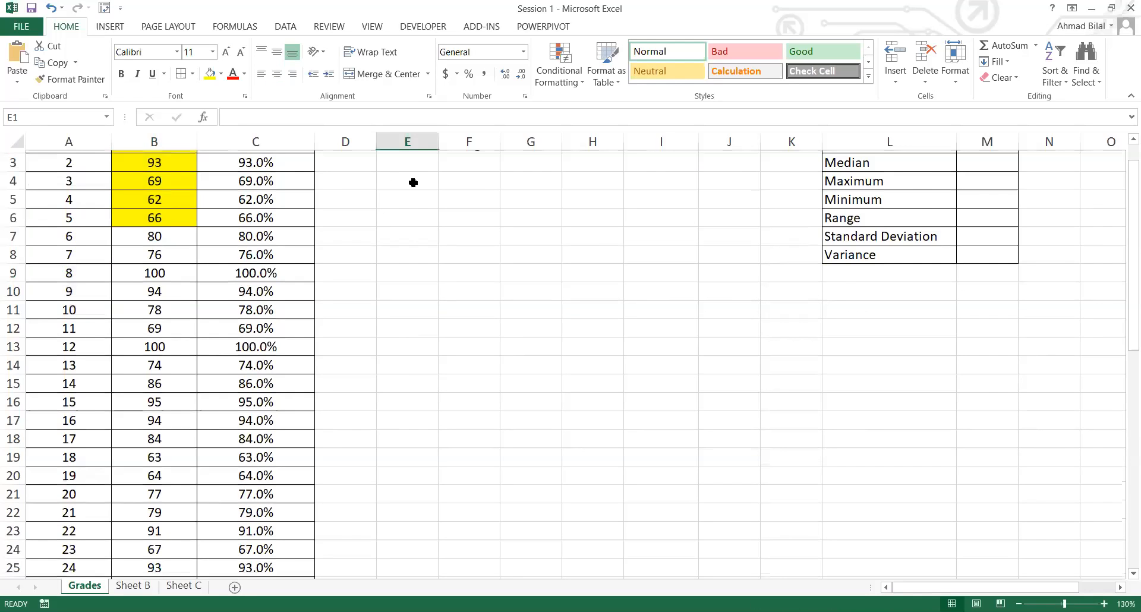
pyautogui.scroll(1, 413, 183)
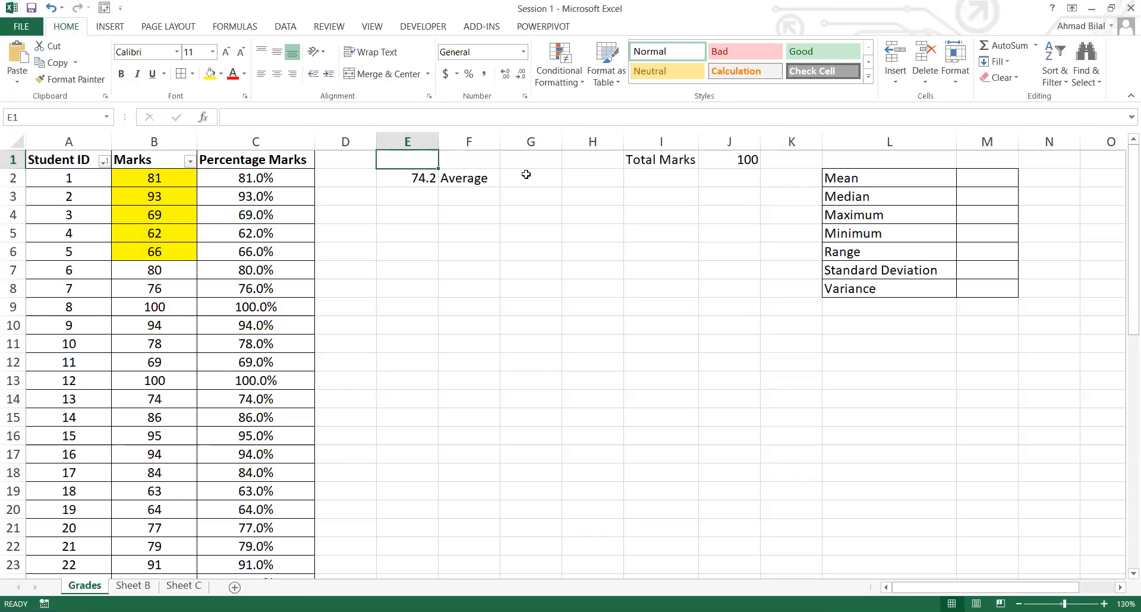
pyautogui.doubleClick(413, 177)
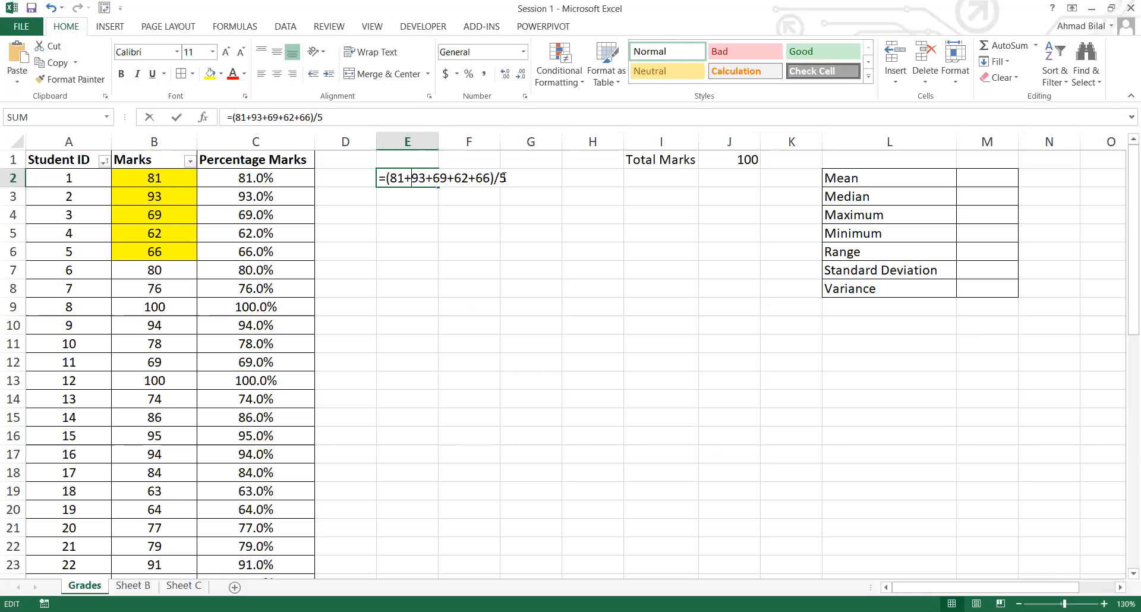
pyautogui.moveTo(503, 177); pyautogui.dragTo(388, 178)
pyautogui.click(380, 212)
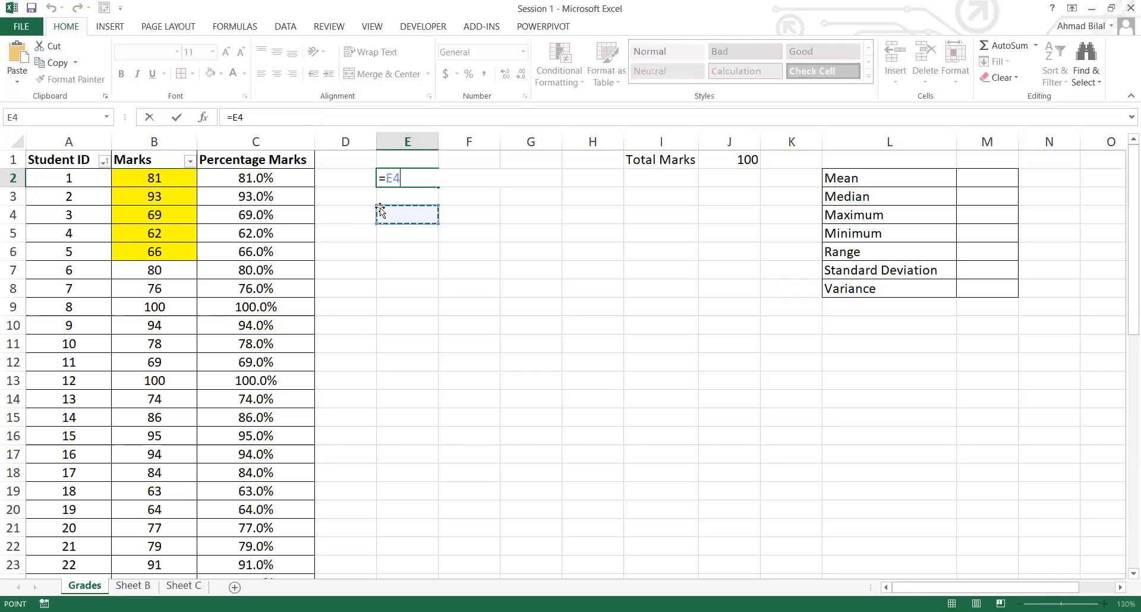
pyautogui.press('Escape')
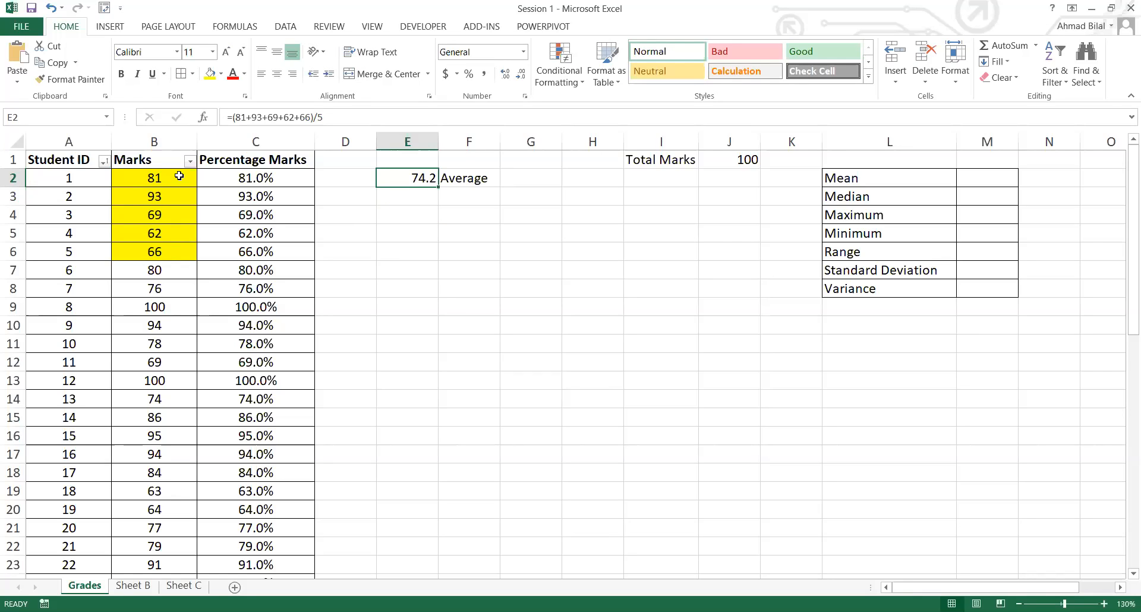
# Step: Change the mark of student 1 in B2 to 91
pyautogui.press('Left')
pyautogui.press('Left')
pyautogui.press('Left')
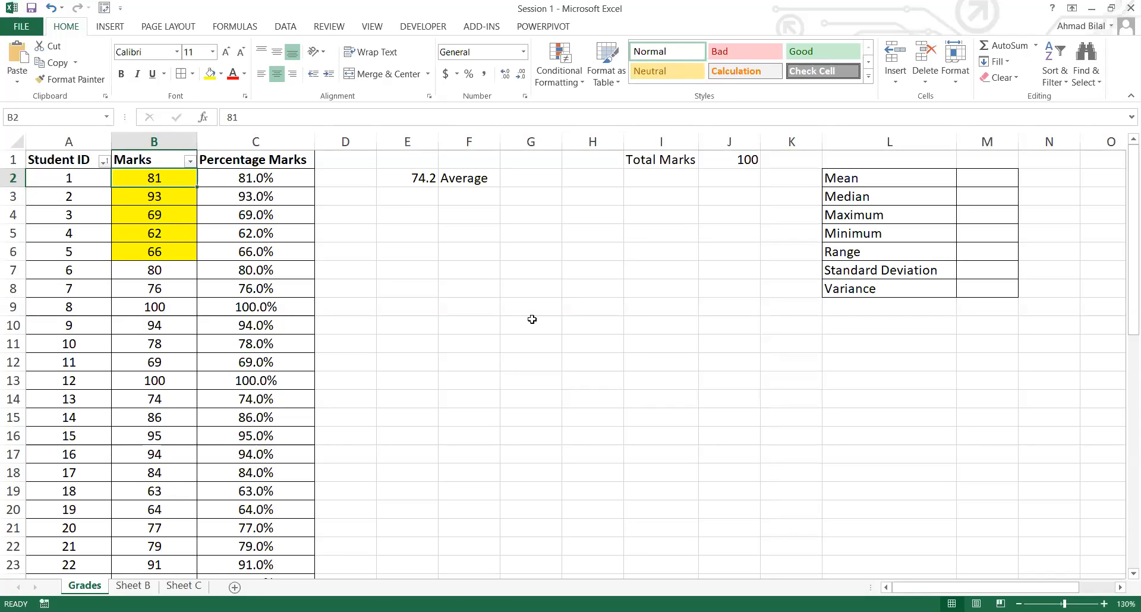
pyautogui.write('91')
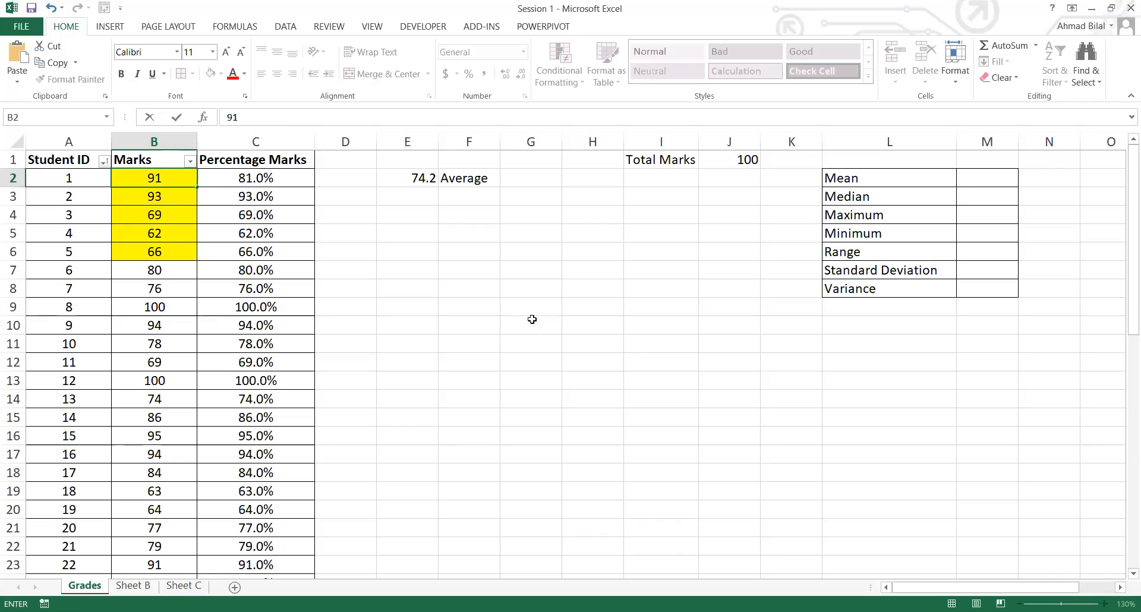
pyautogui.press('Return')
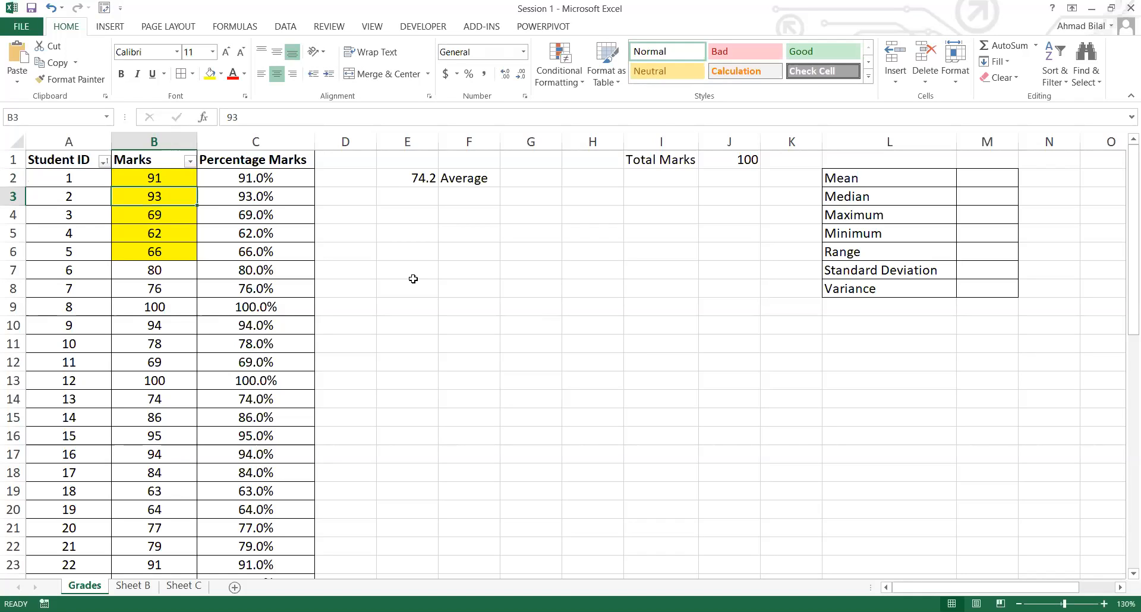
# Step: Check the formula in E2 against the new mark in B2
pyautogui.click(401, 181)
pyautogui.press('F2')
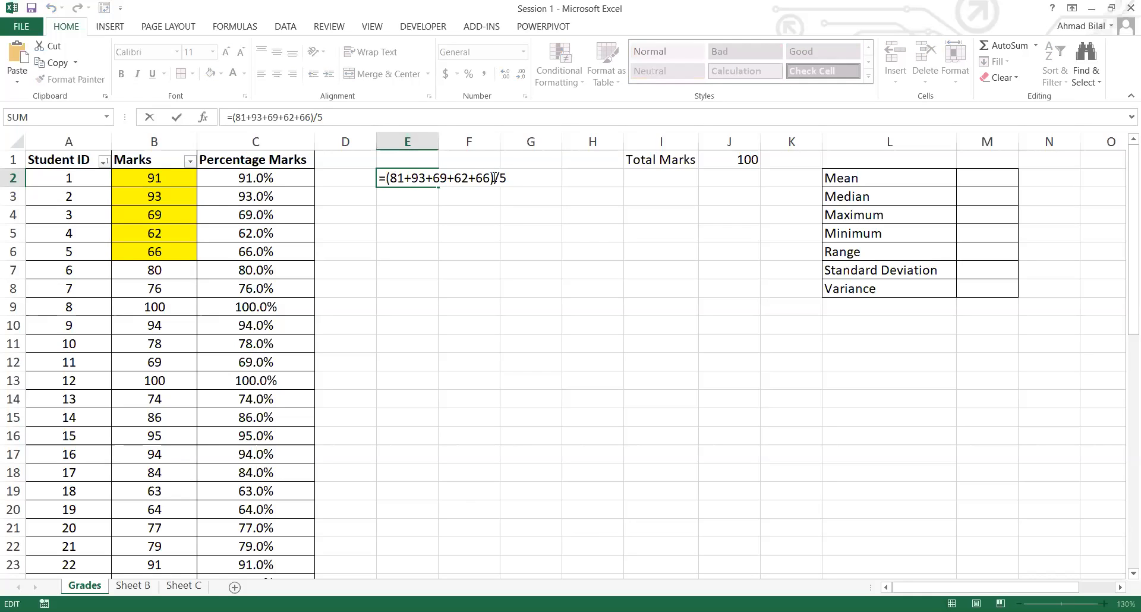
pyautogui.moveTo(495, 178); pyautogui.dragTo(386, 179)
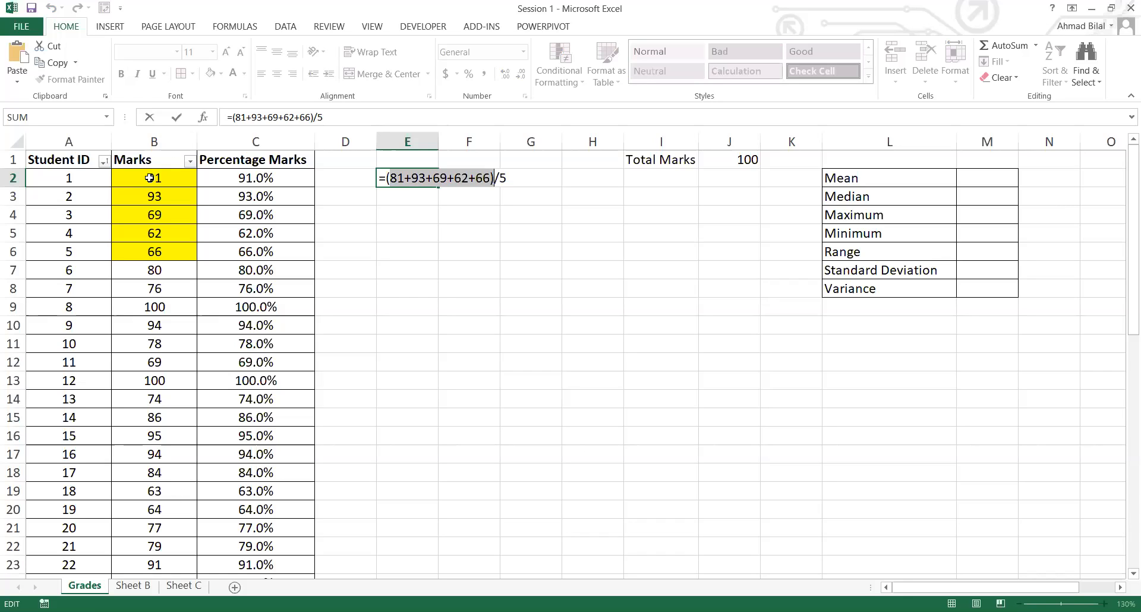
pyautogui.press('Escape')
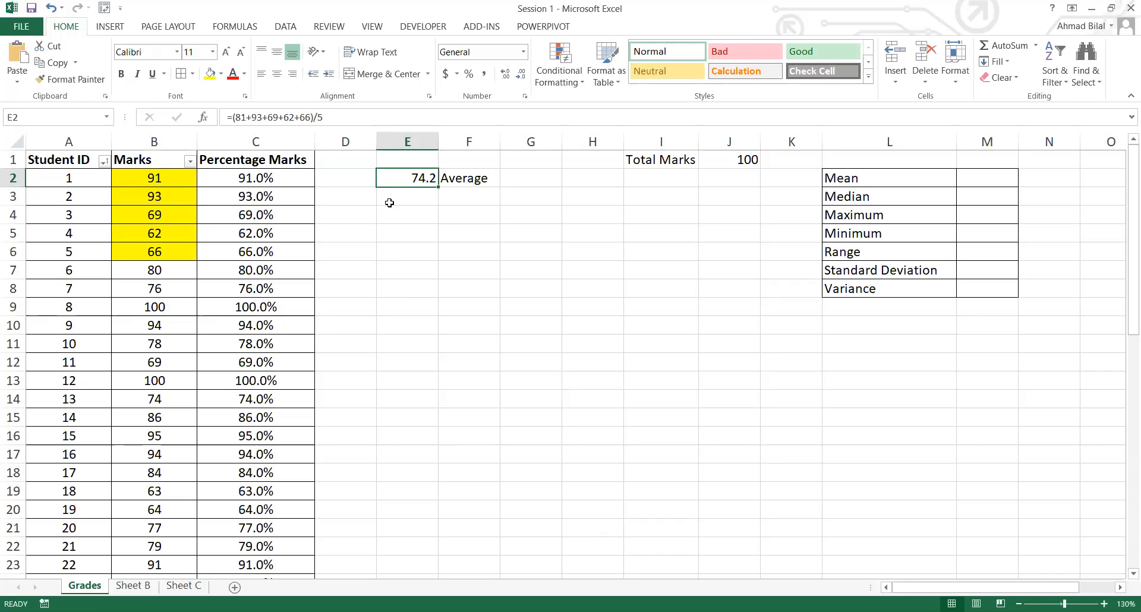
# Step: Replace the typed marks in the E2 formula with cell references so it reads =(B2+B3+B4+B5+B6)/5
pyautogui.press('F2')
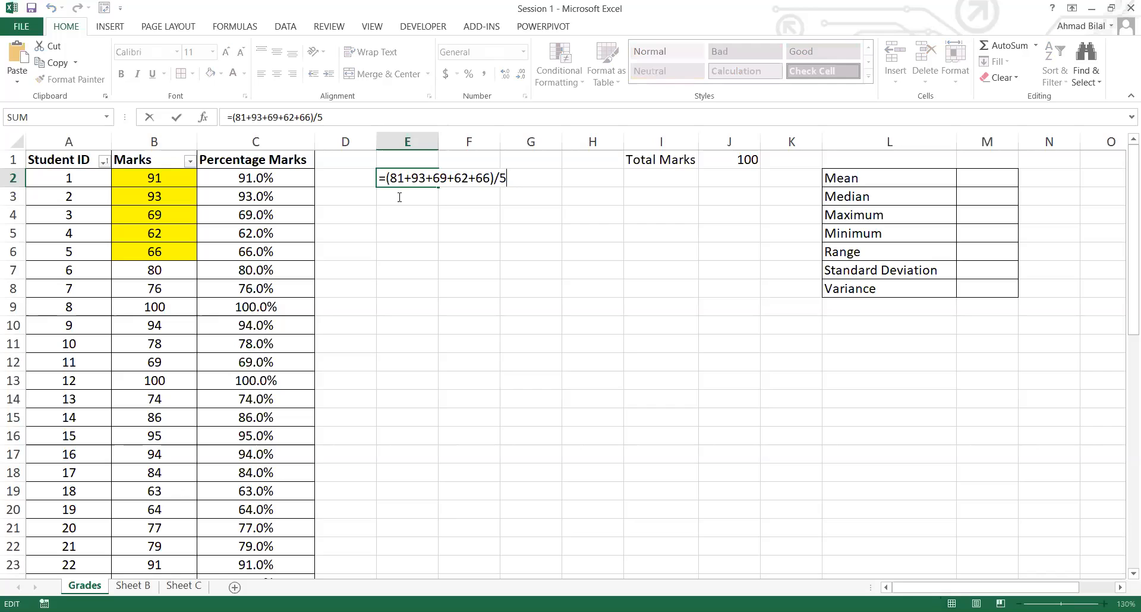
pyautogui.doubleClick(493, 177)
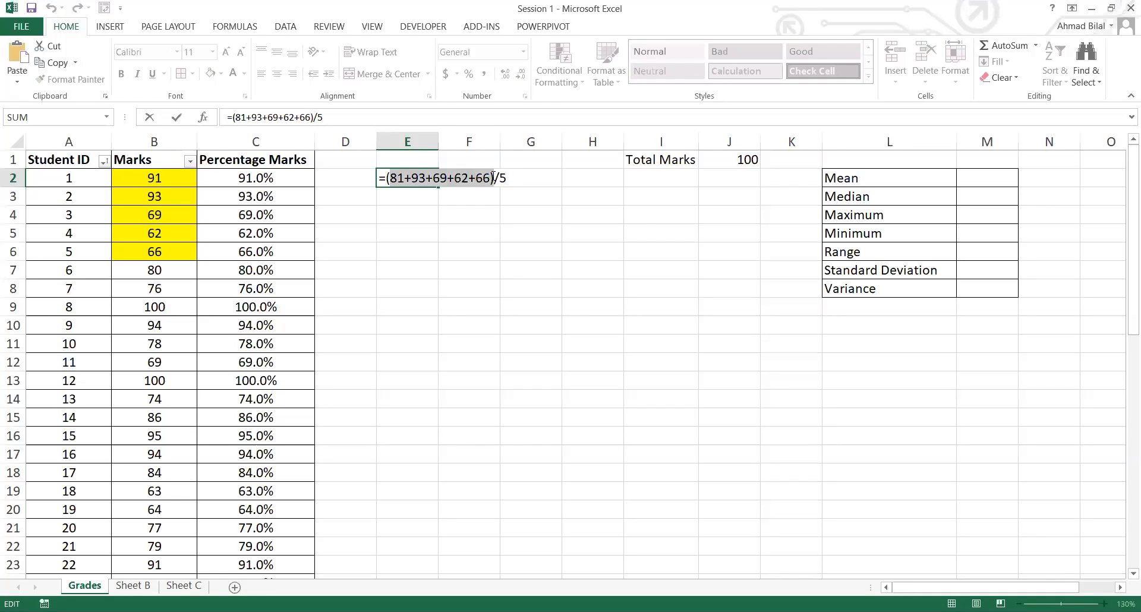
pyautogui.press('BackSpace')
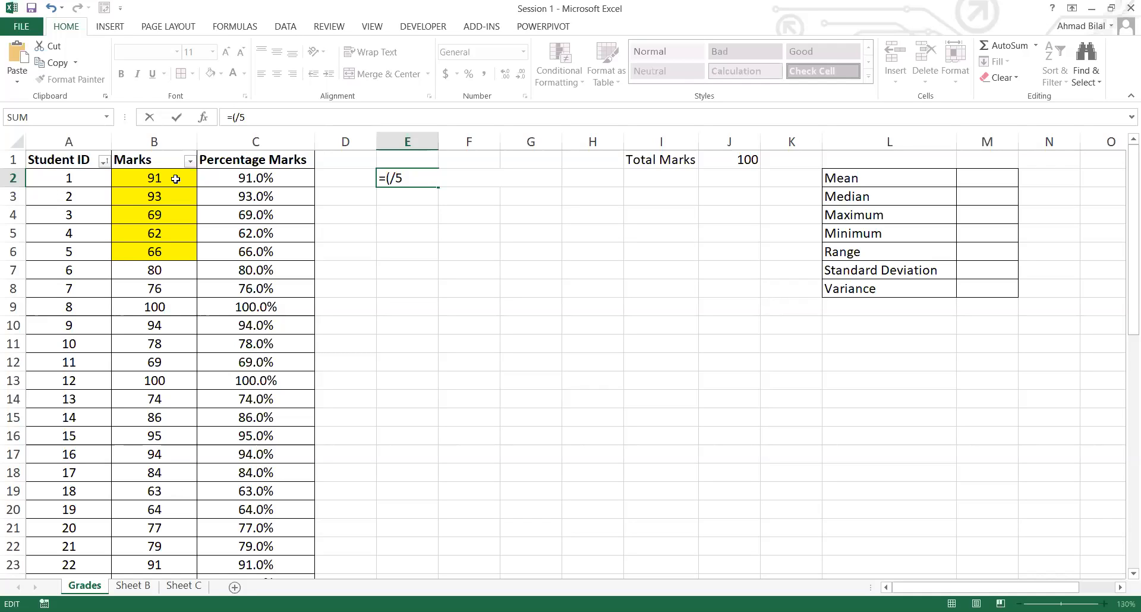
pyautogui.click(175, 179)
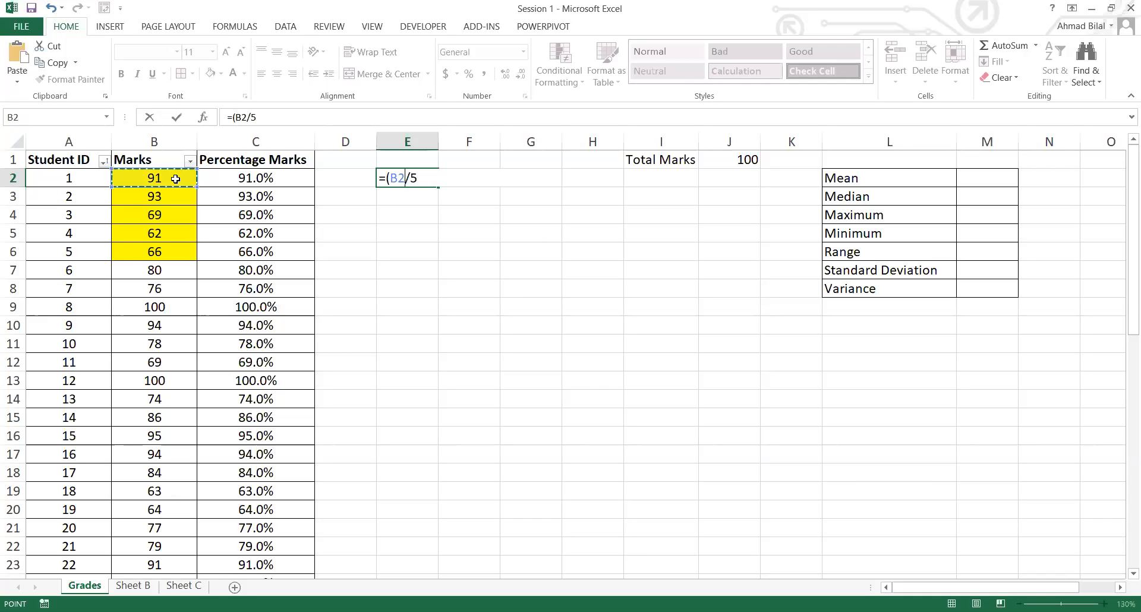
pyautogui.write('+')
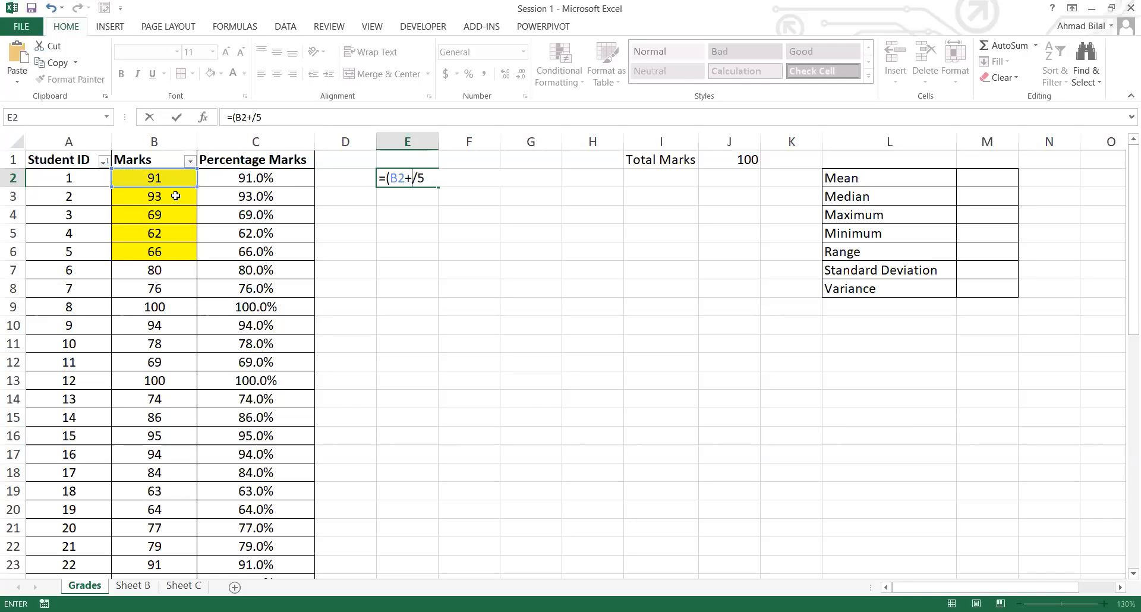
pyautogui.click(175, 198)
pyautogui.write('+')
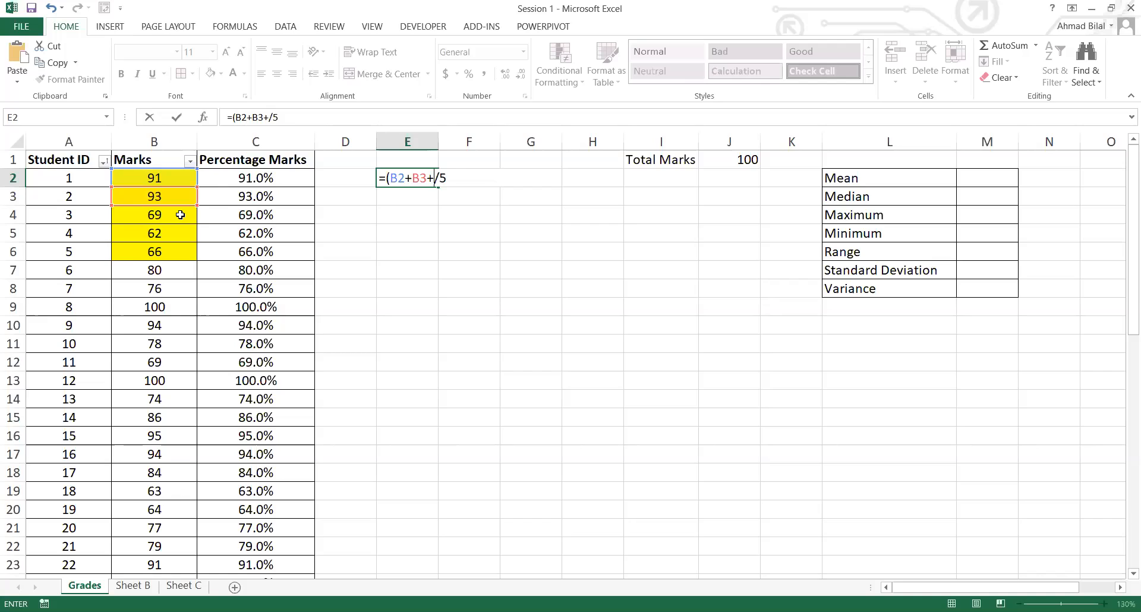
pyautogui.click(180, 215)
pyautogui.write('+')
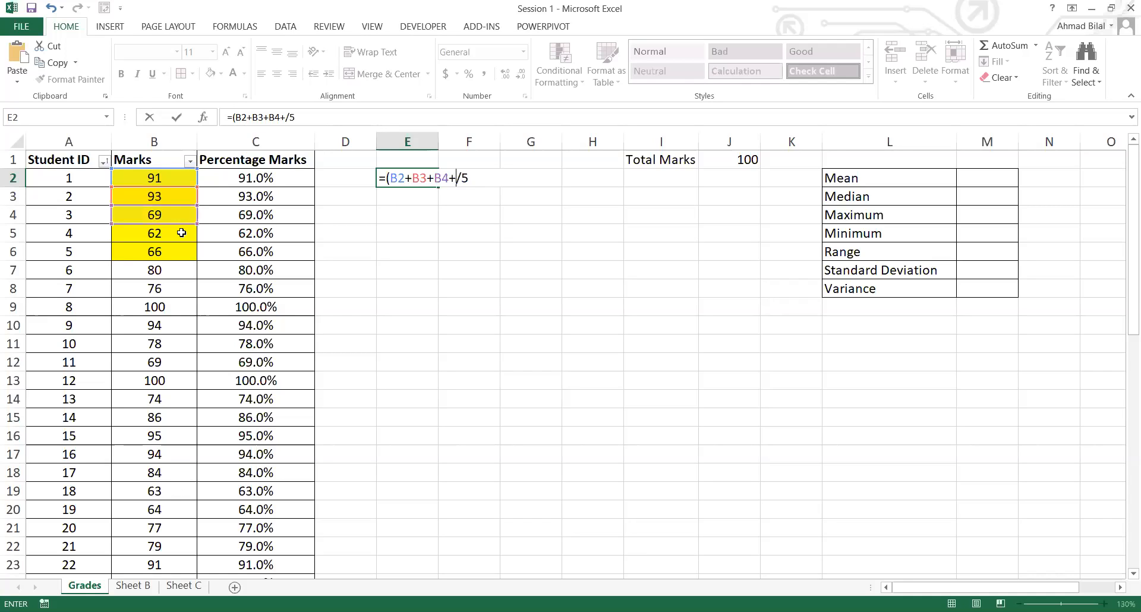
pyautogui.click(181, 233)
pyautogui.write('+')
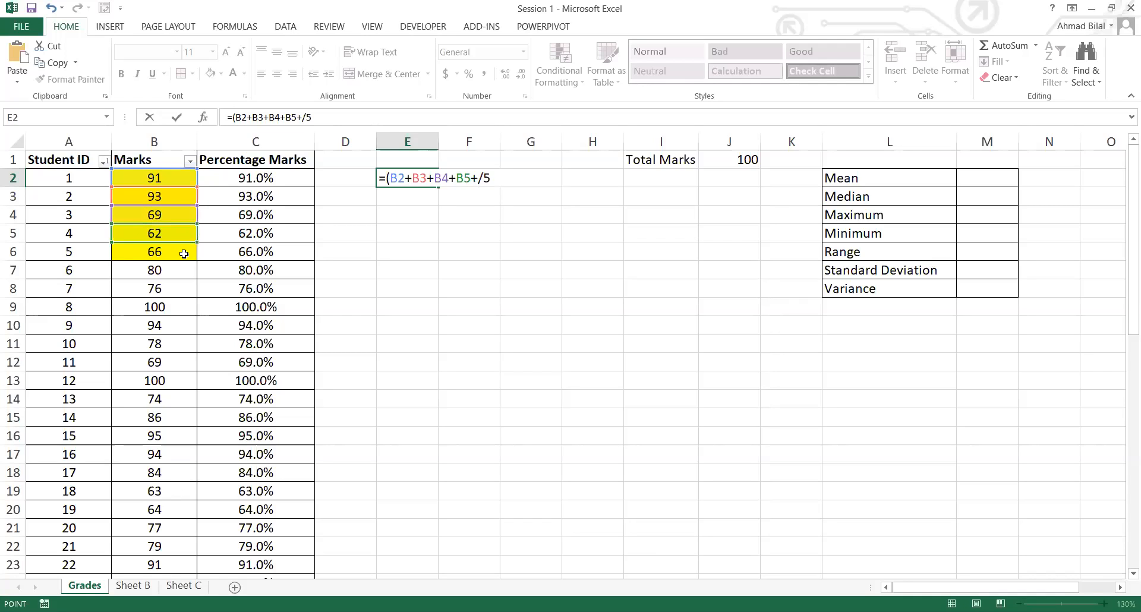
pyautogui.click(183, 254)
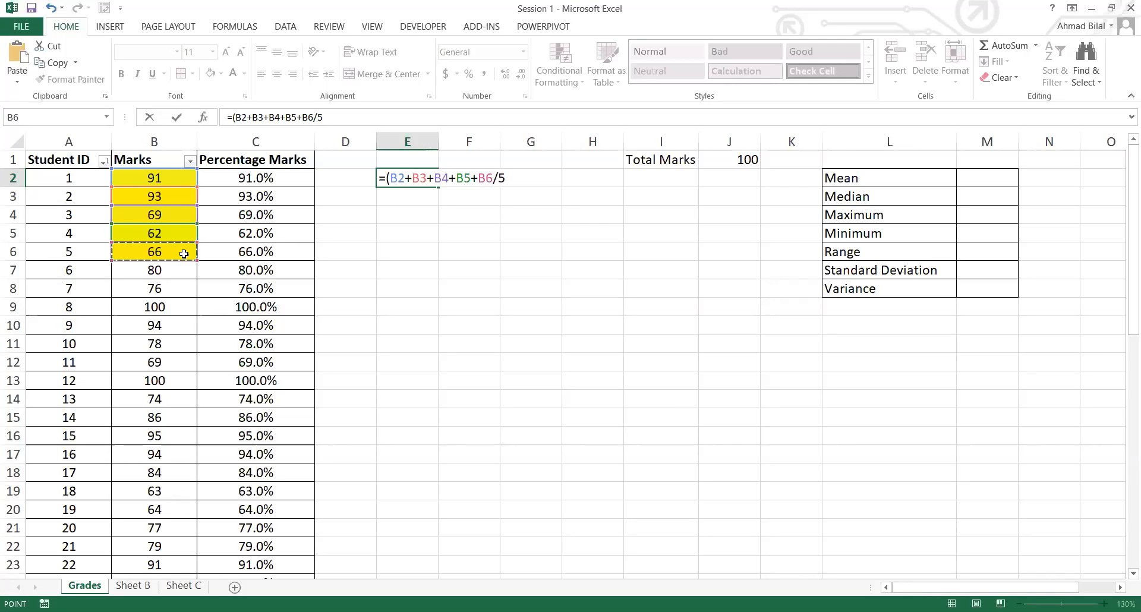
pyautogui.write(')')
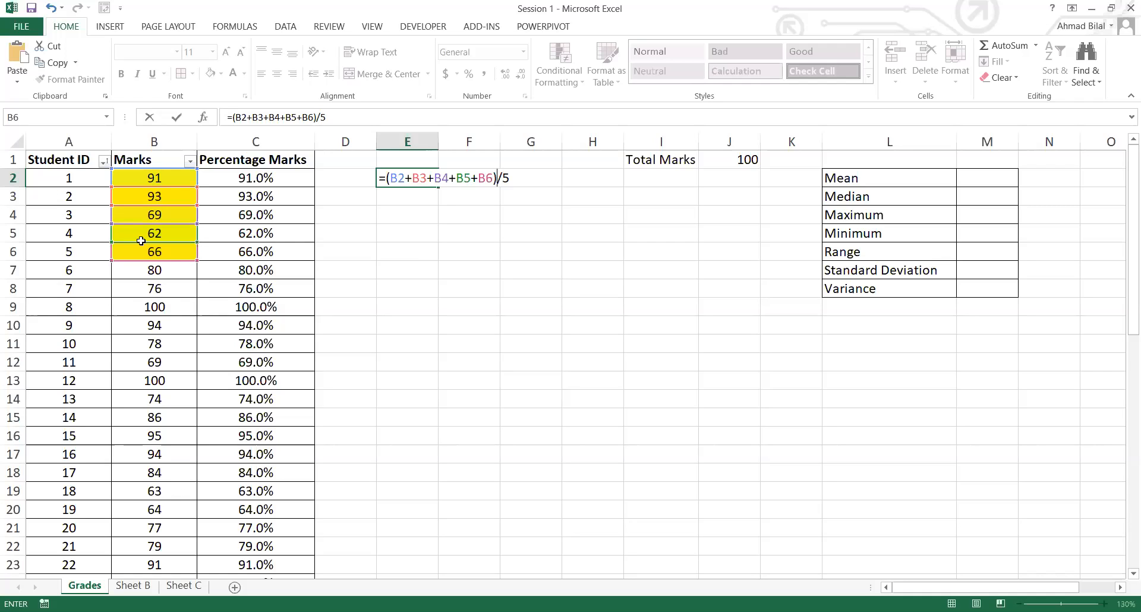
pyautogui.press('Return')
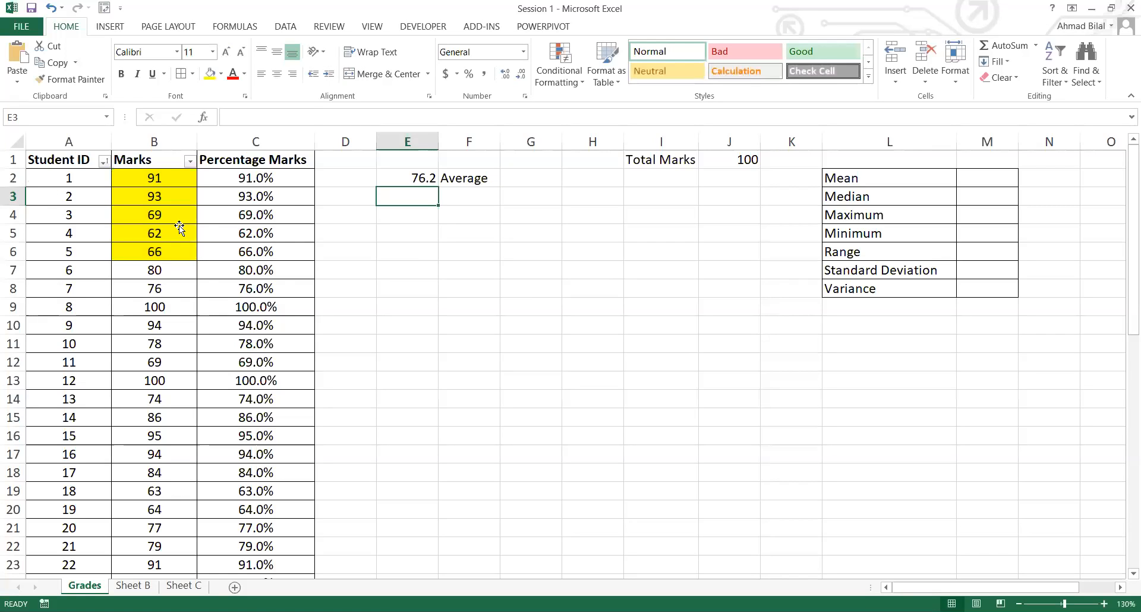
# Step: Test the average in E2 by setting the mark of student 1 in B2 to 81 and back to 91
pyautogui.click(136, 177)
pyautogui.write('81')
pyautogui.press('Return')
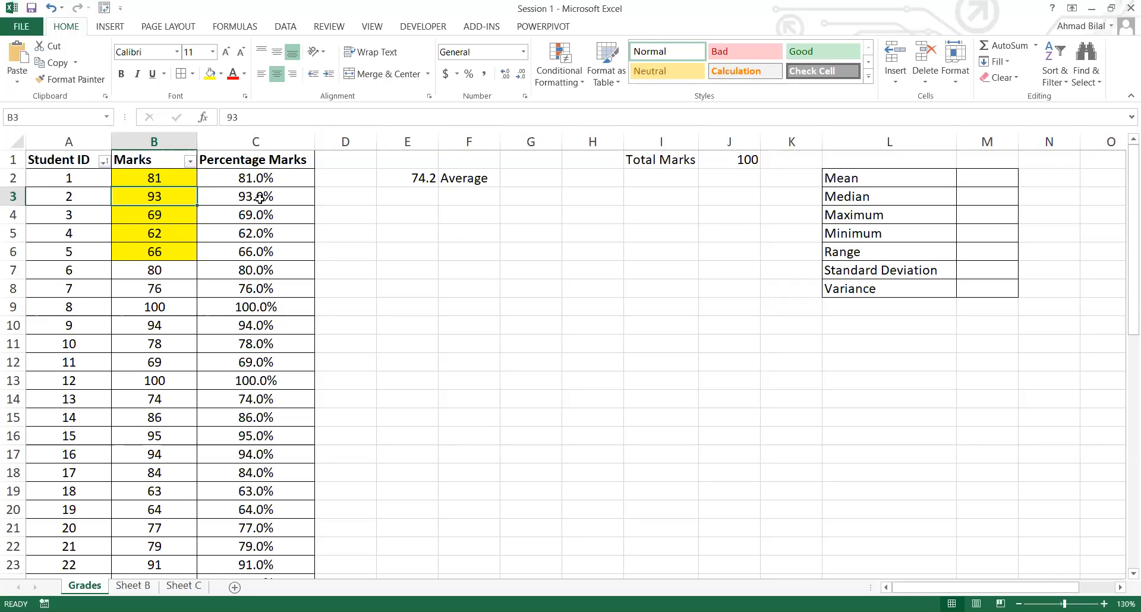
pyautogui.press('Up')
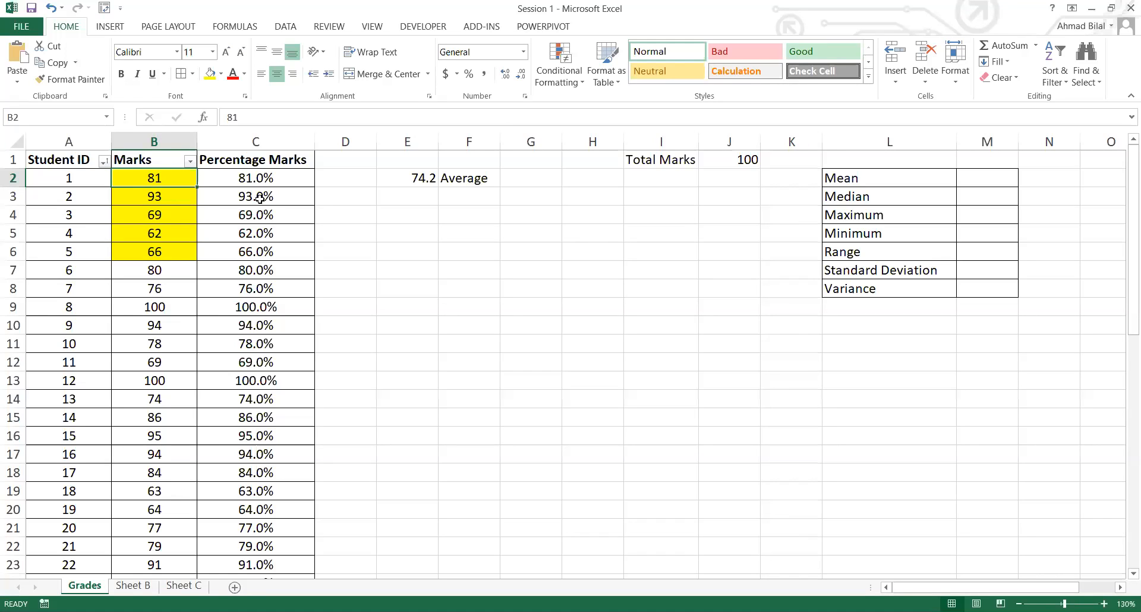
pyautogui.write('91')
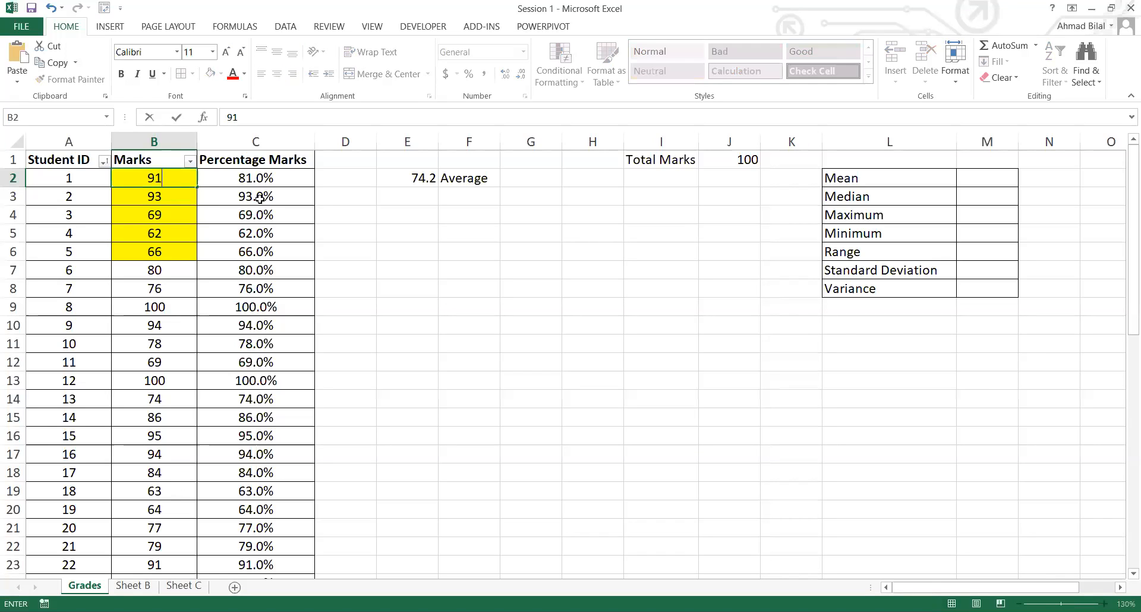
pyautogui.press('Return')
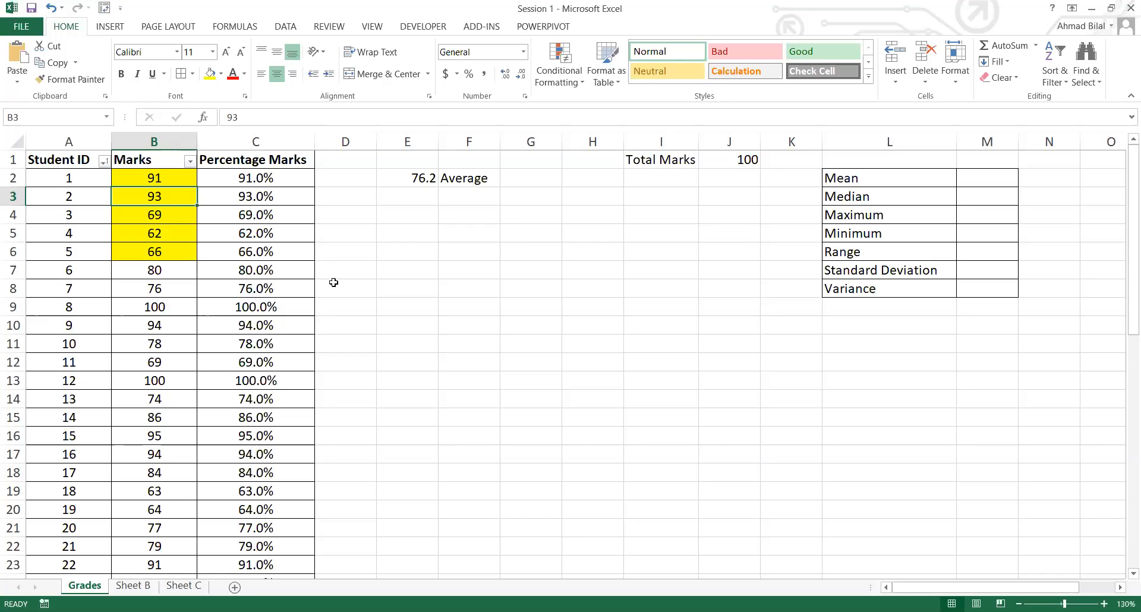
# Step: Examine the cell references and the divisor in the average formula in E2
pyautogui.click(387, 183)
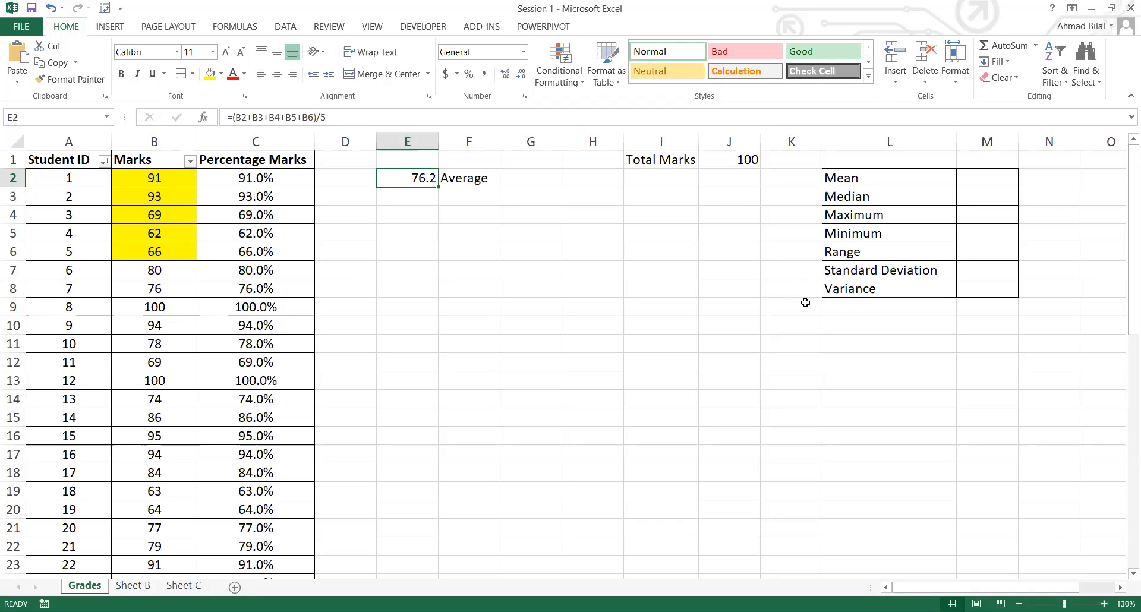
pyautogui.press('XF86AudioRaiseVolume')
pyautogui.hotkey('alt', 'Tab')
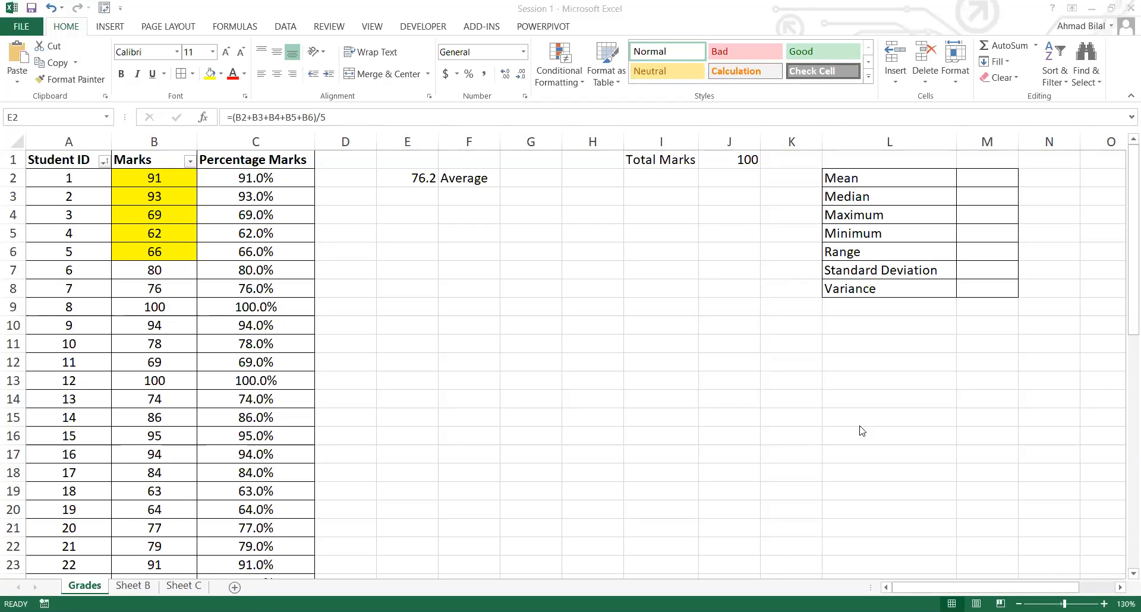
pyautogui.click(407, 215)
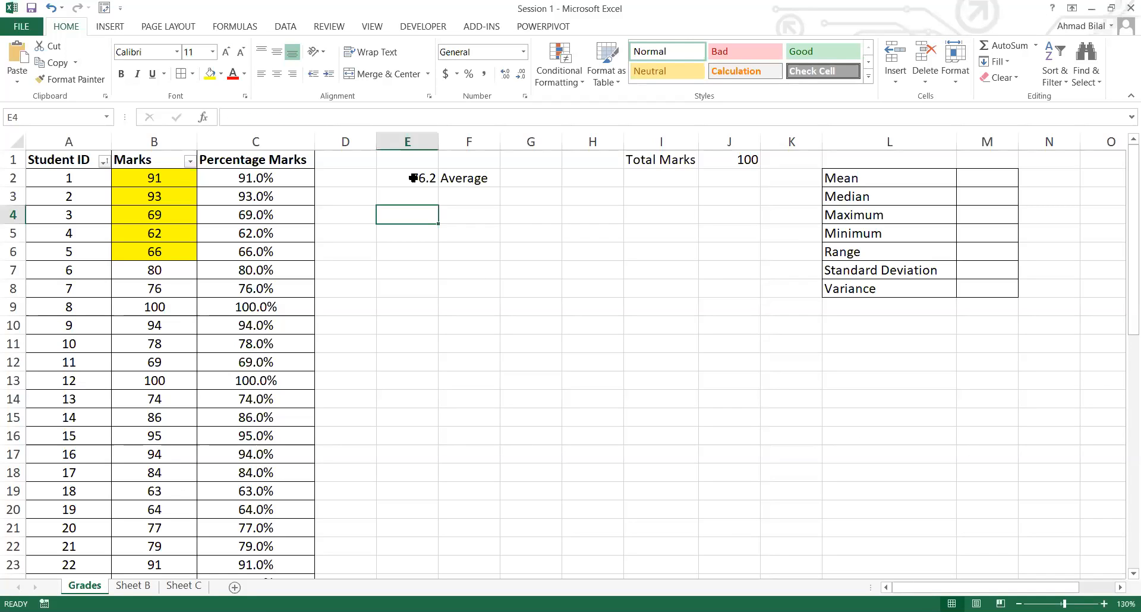
pyautogui.click(413, 177)
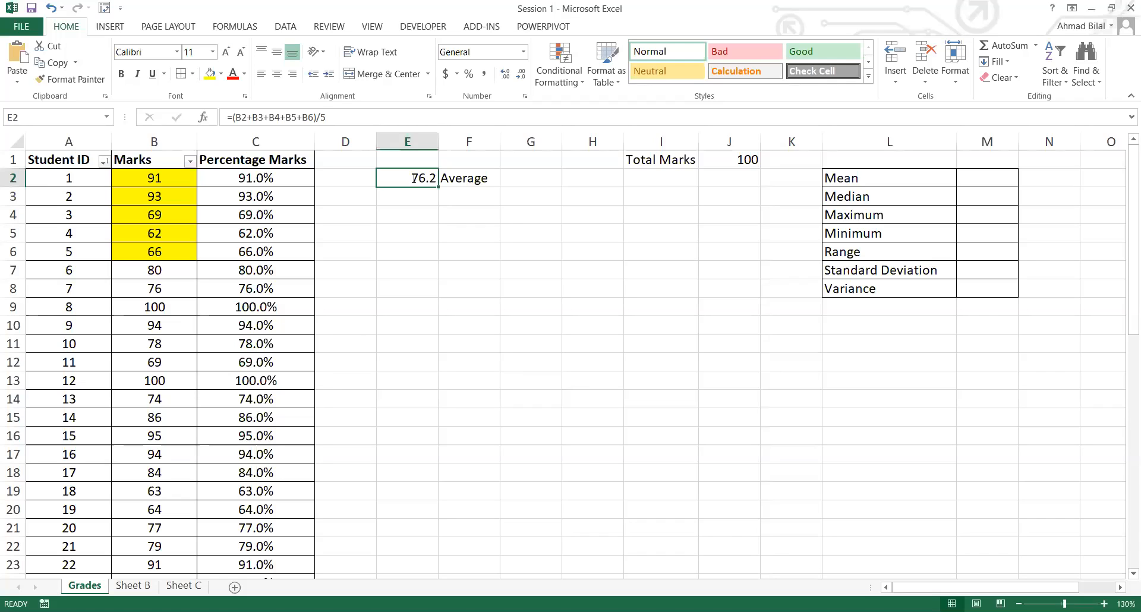
pyautogui.doubleClick(414, 177)
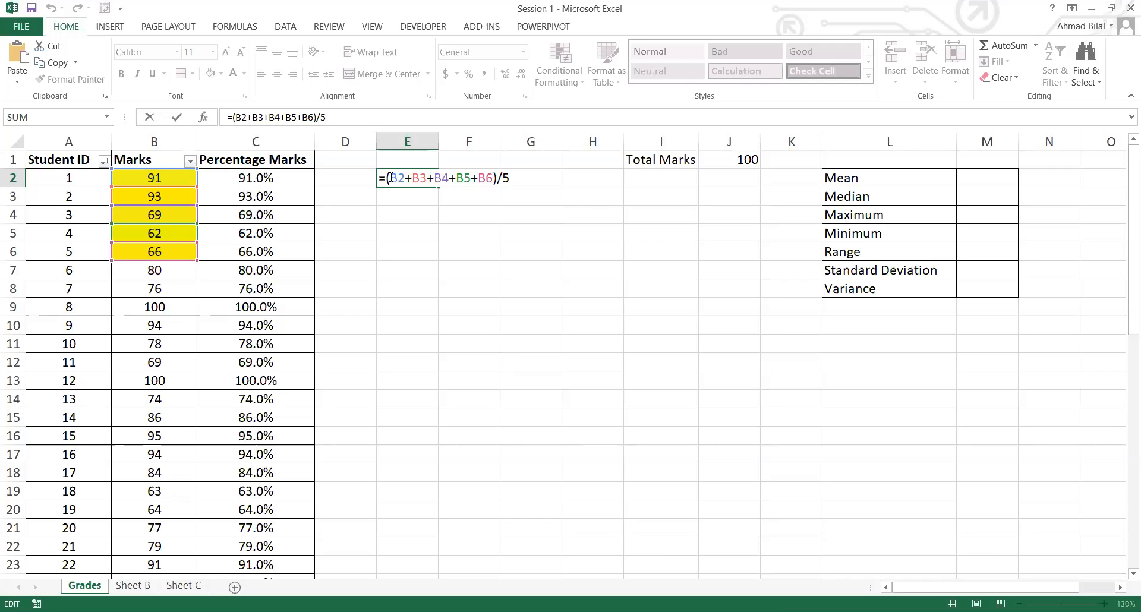
pyautogui.moveTo(389, 178); pyautogui.dragTo(494, 170)
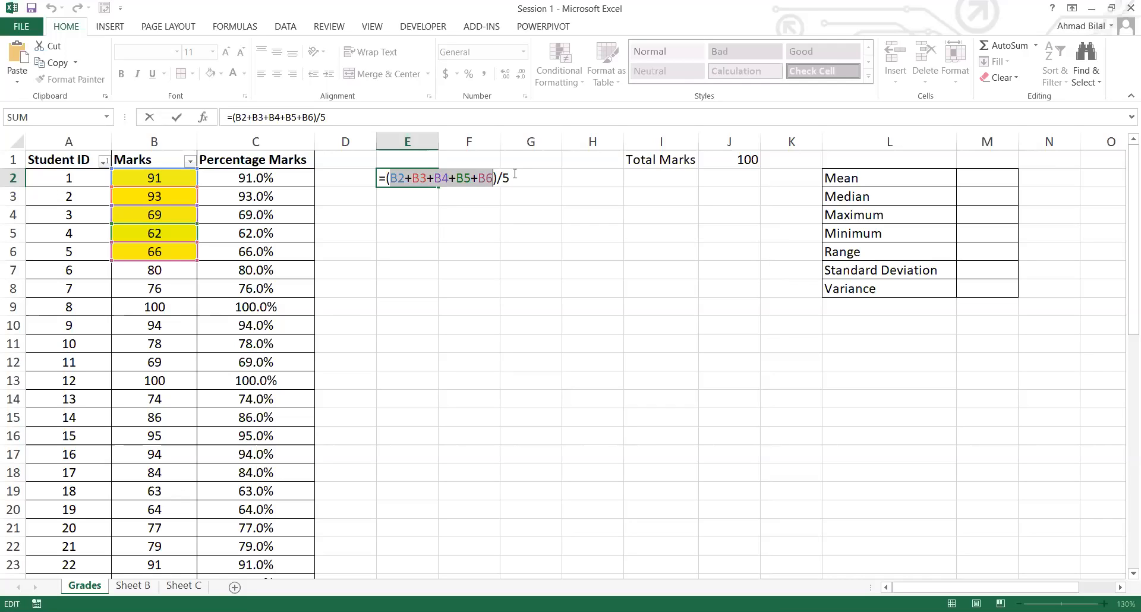
pyautogui.click(513, 176)
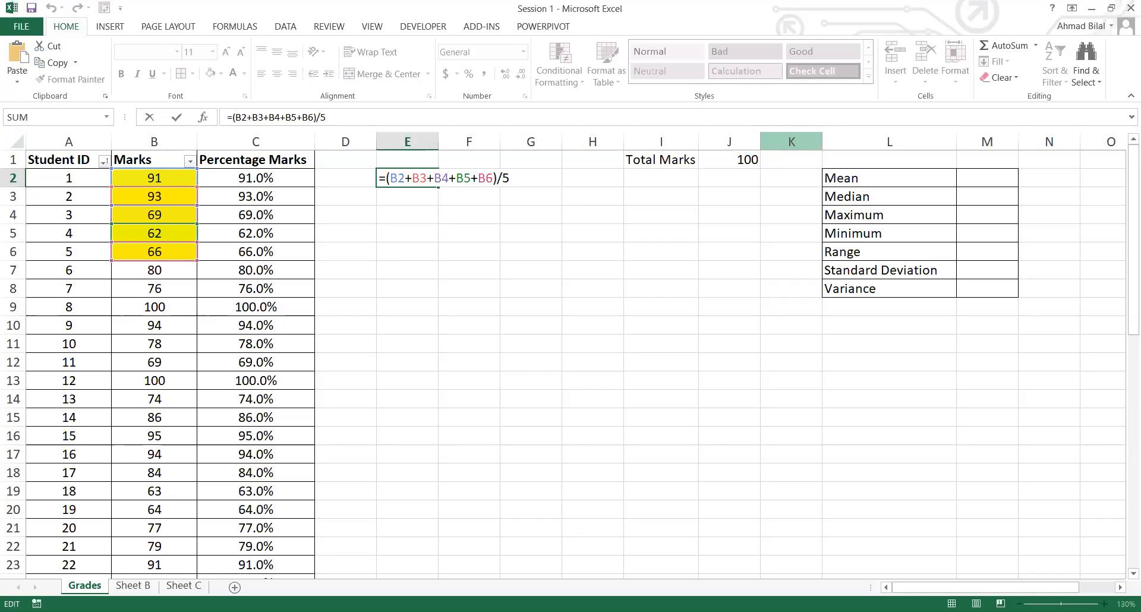
pyautogui.click(775, 1)
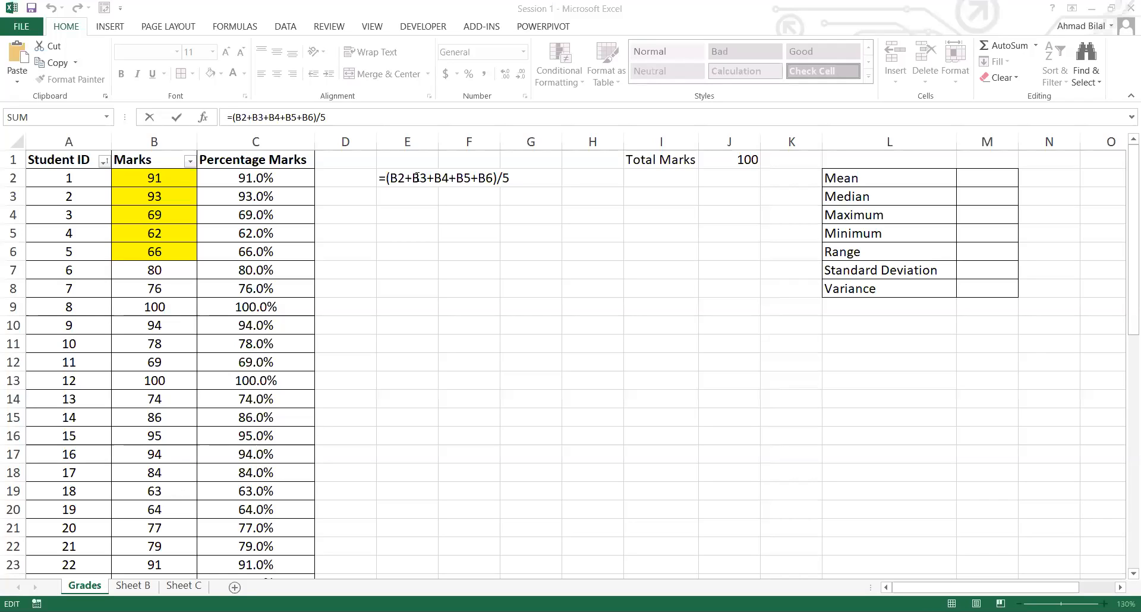
# Step: Extend the addition inside the brackets of the E2 formula with references to B7, B8 and B9
pyautogui.doubleClick(483, 180)
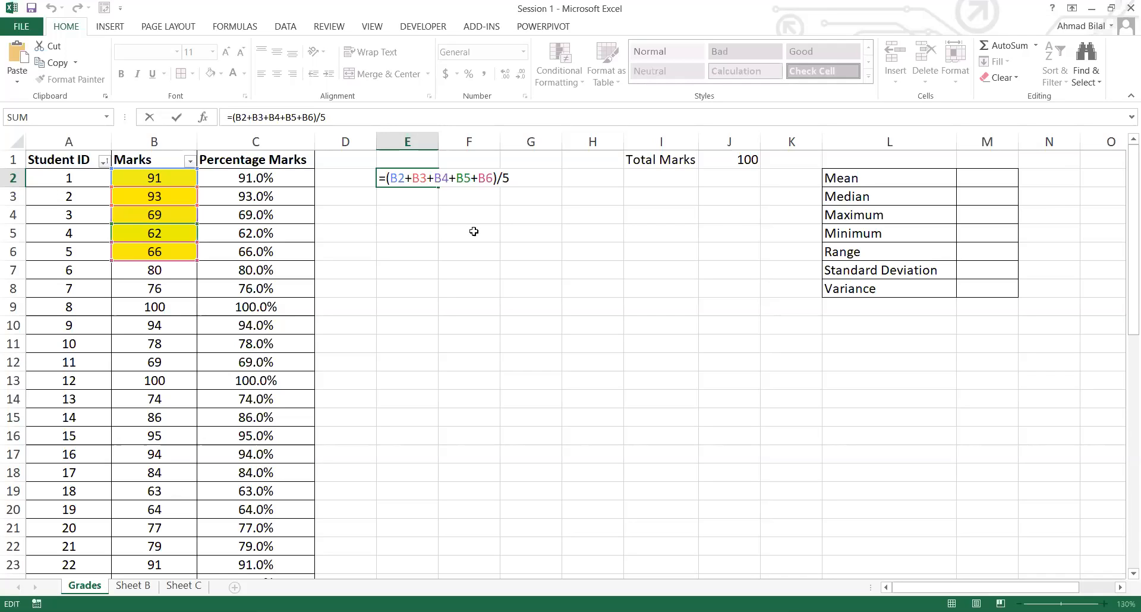
pyautogui.write('+B7+B8+')
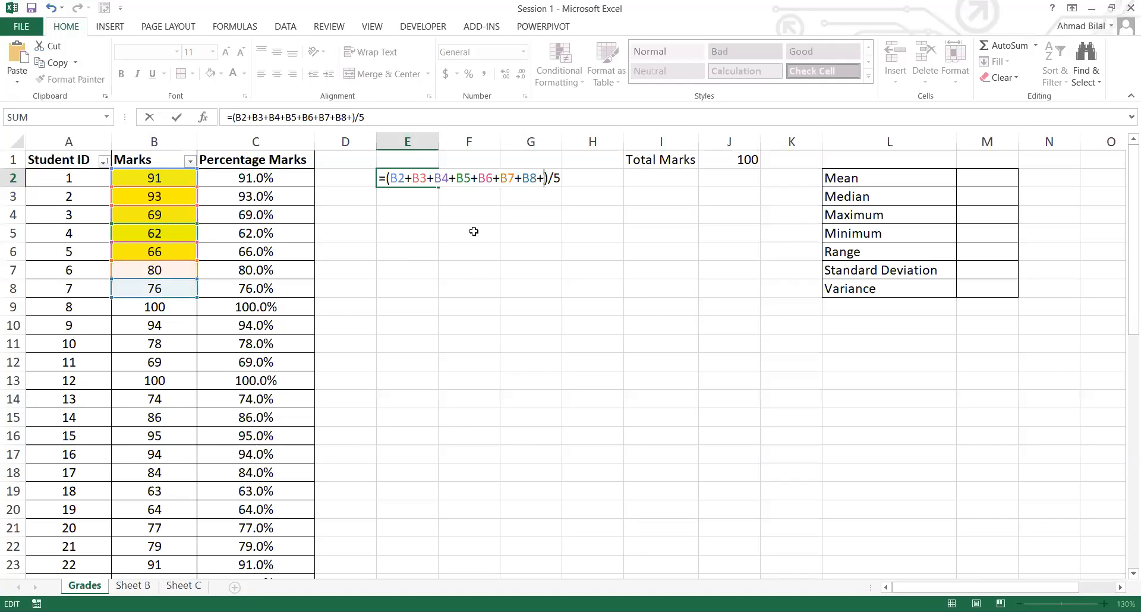
pyautogui.write('B9+')
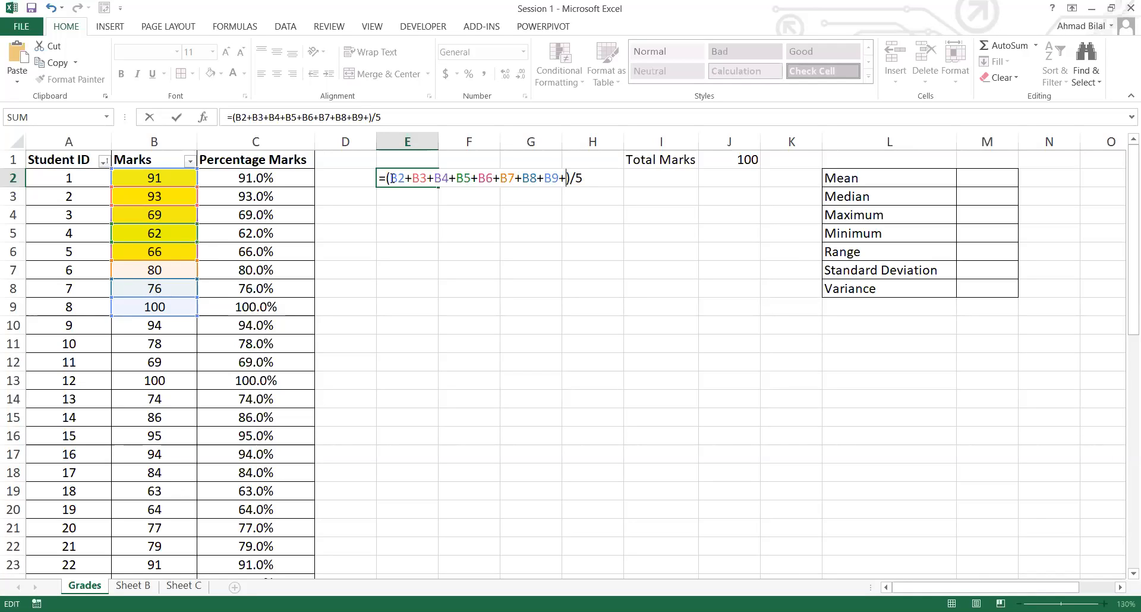
pyautogui.moveTo(391, 177); pyautogui.dragTo(565, 172)
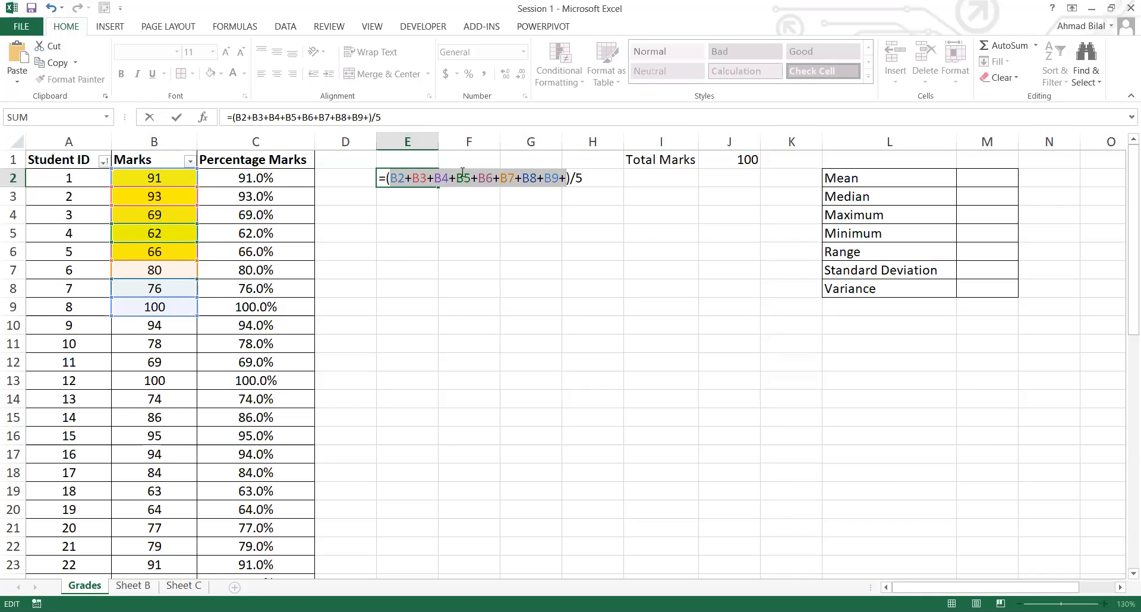
pyautogui.click(565, 174)
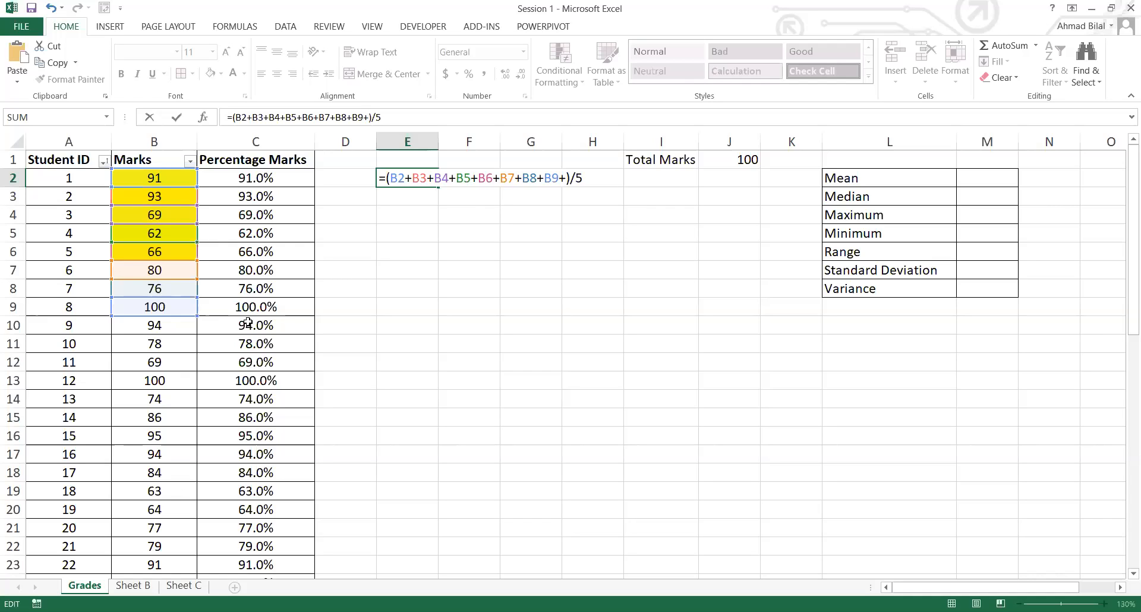
# Step: Remove the whole bracketed list of added cell references, including its parentheses, from the E2 formula
pyautogui.hotkey('shift', 'Left')
pyautogui.hotkey('shift', 'Left')
pyautogui.hotkey('shift', 'Left')
pyautogui.hotkey('shift', 'Left')
pyautogui.hotkey('shift', 'Left')
pyautogui.hotkey('shift', 'Left')
pyautogui.hotkey('shift', 'Left')
pyautogui.hotkey('shift', 'Left')
pyautogui.hotkey('shift', 'Left')
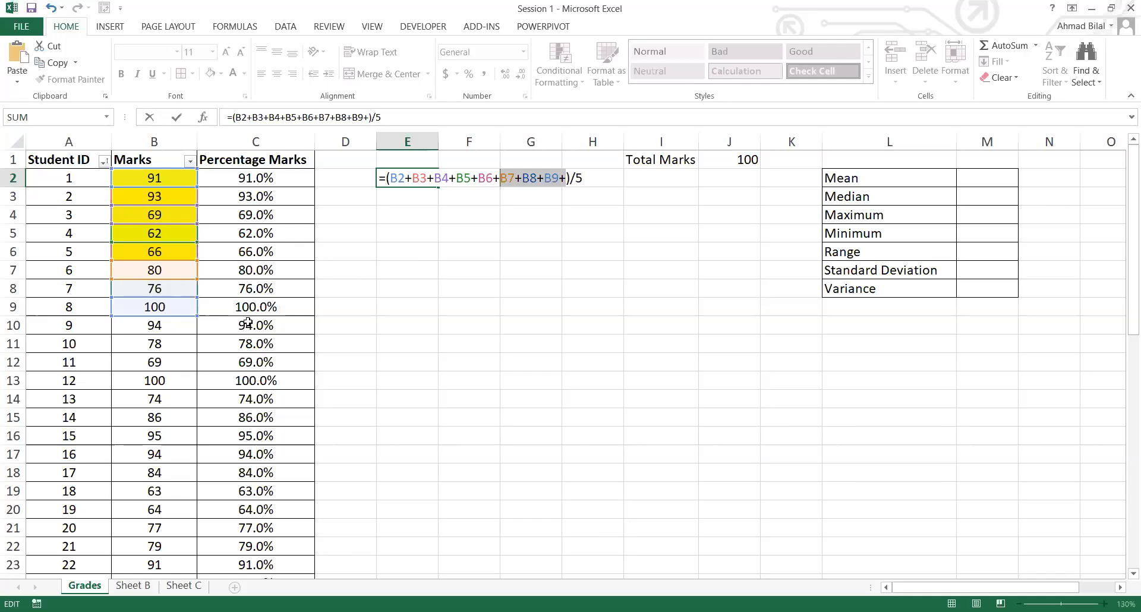
pyautogui.hotkey('shift', 'Left')
pyautogui.hotkey('shift', 'Left')
pyautogui.hotkey('shift', 'Left')
pyautogui.hotkey('shift', 'Left')
pyautogui.hotkey('shift', 'Left')
pyautogui.hotkey('shift', 'Left')
pyautogui.hotkey('shift', 'Left')
pyautogui.hotkey('shift', 'Left')
pyautogui.hotkey('shift', 'Left')
pyautogui.hotkey('shift', 'Left')
pyautogui.hotkey('shift', 'Left')
pyautogui.hotkey('shift', 'Left')
pyautogui.hotkey('shift', 'Left')
pyautogui.hotkey('shift', 'Left')
pyautogui.hotkey('shift', 'Left')
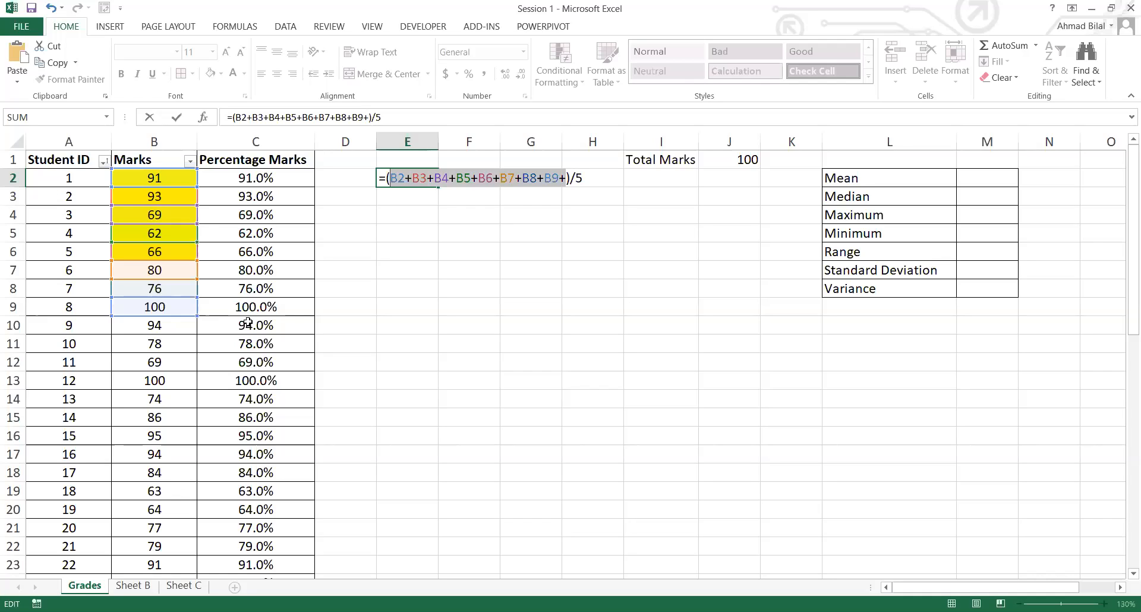
pyautogui.press('BackSpace')
pyautogui.press('BackSpace')
pyautogui.press('Delete')
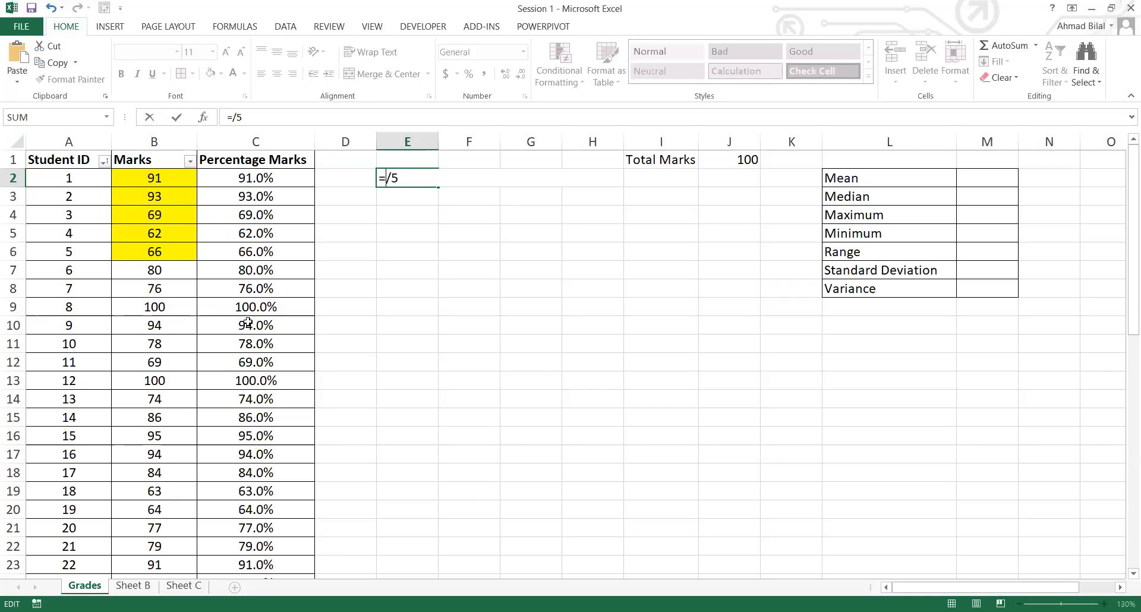
# Step: Start a SUM function in E2 with an opening parenthesis and remove the leftover division by 5
pyautogui.write('SUM')
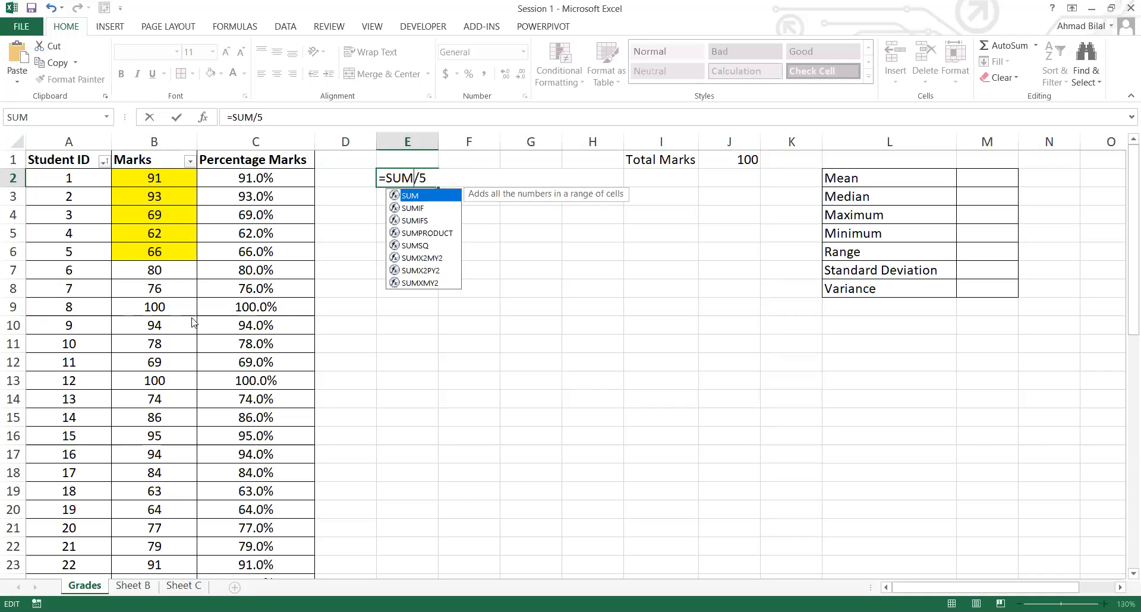
pyautogui.click(395, 178)
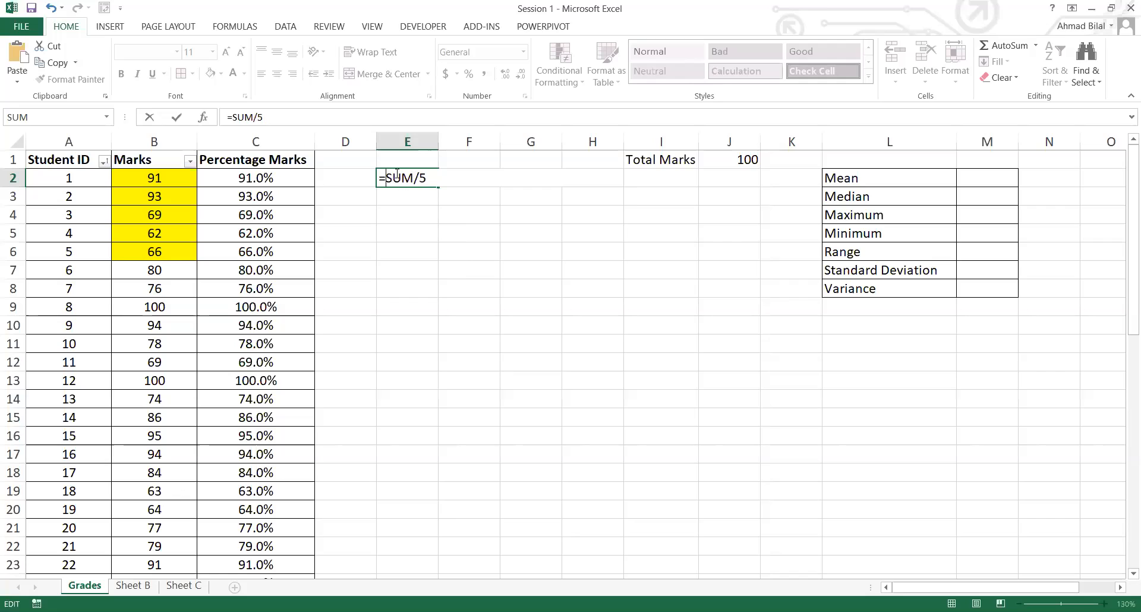
pyautogui.doubleClick(397, 176)
pyautogui.hotkey('shift', 'Left')
pyautogui.press('Right')
pyautogui.press('Delete')
pyautogui.press('Delete')
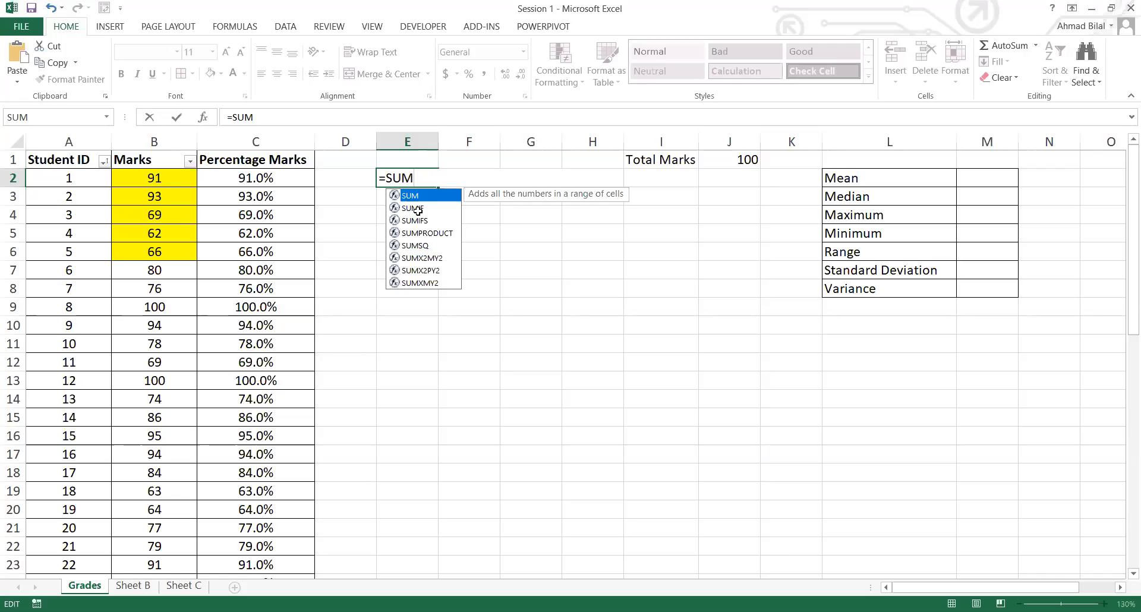
pyautogui.write('(')
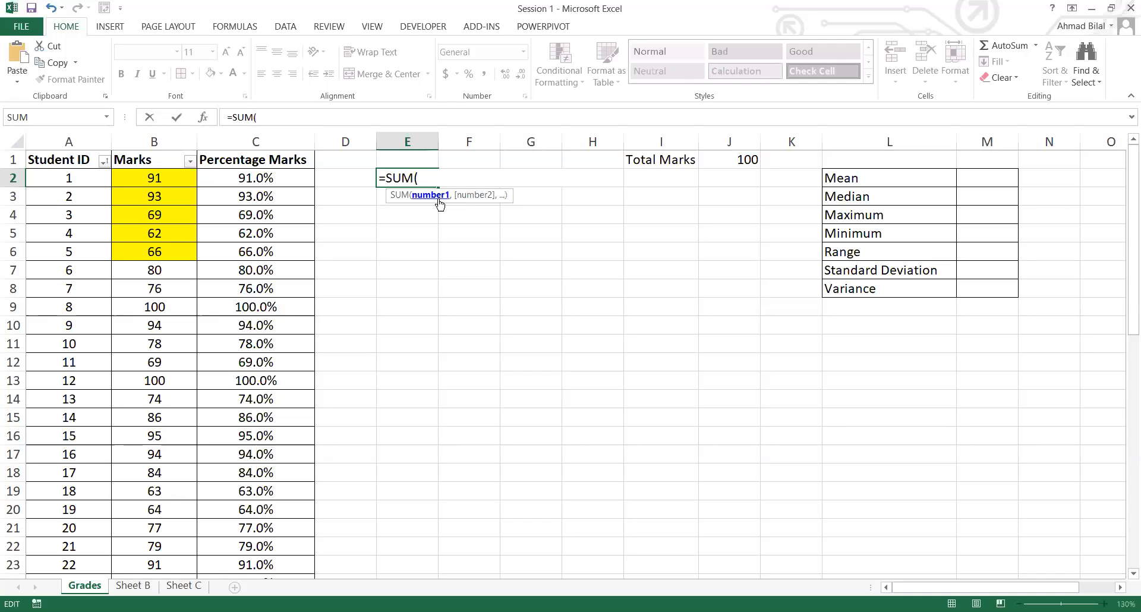
# Step: Complete the E2 formula by summing the separate cells B2, B3, B4, B5 and B6 and dividing by 5
pyautogui.click(154, 179)
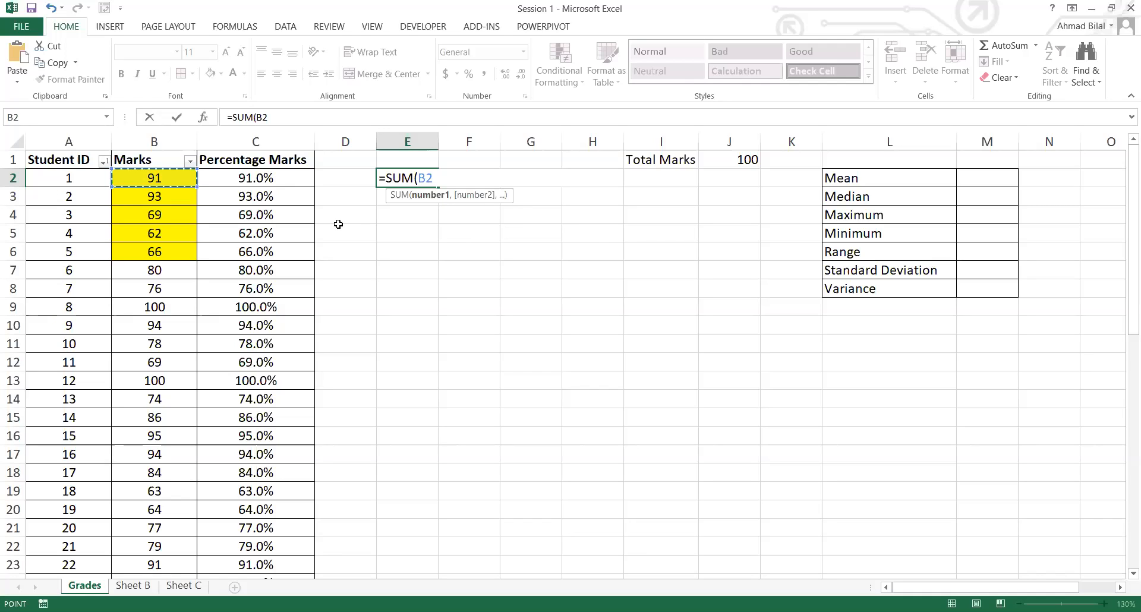
pyautogui.keyDown('ctrl'); pyautogui.click(155, 196); pyautogui.keyUp('ctrl')
pyautogui.keyDown('ctrl'); pyautogui.click(176, 212); pyautogui.keyUp('ctrl')
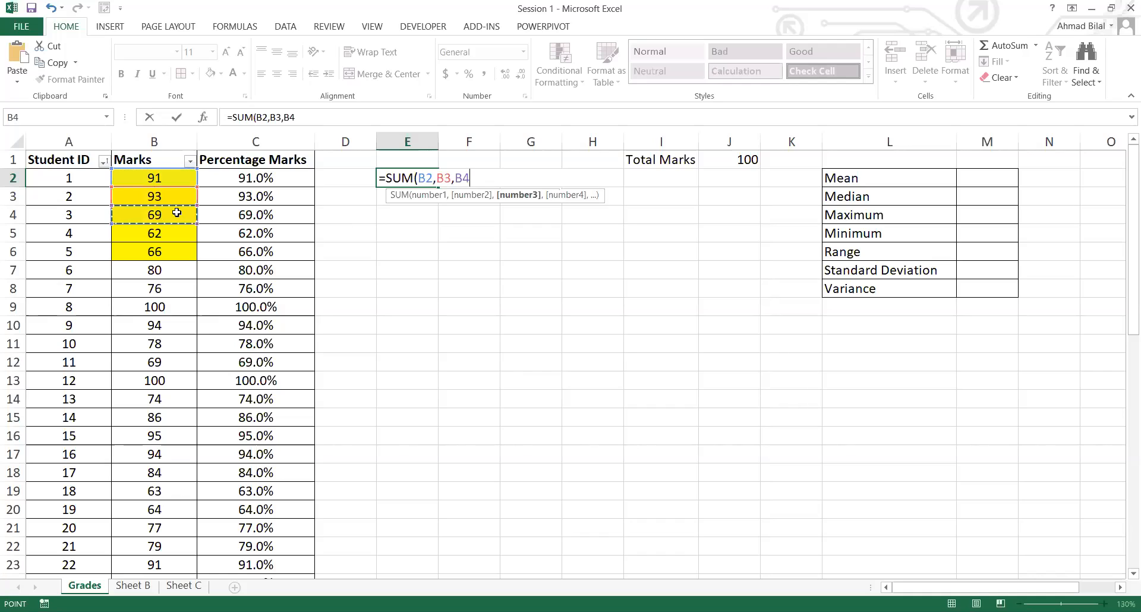
pyautogui.keyDown('ctrl'); pyautogui.click(155, 234); pyautogui.keyUp('ctrl')
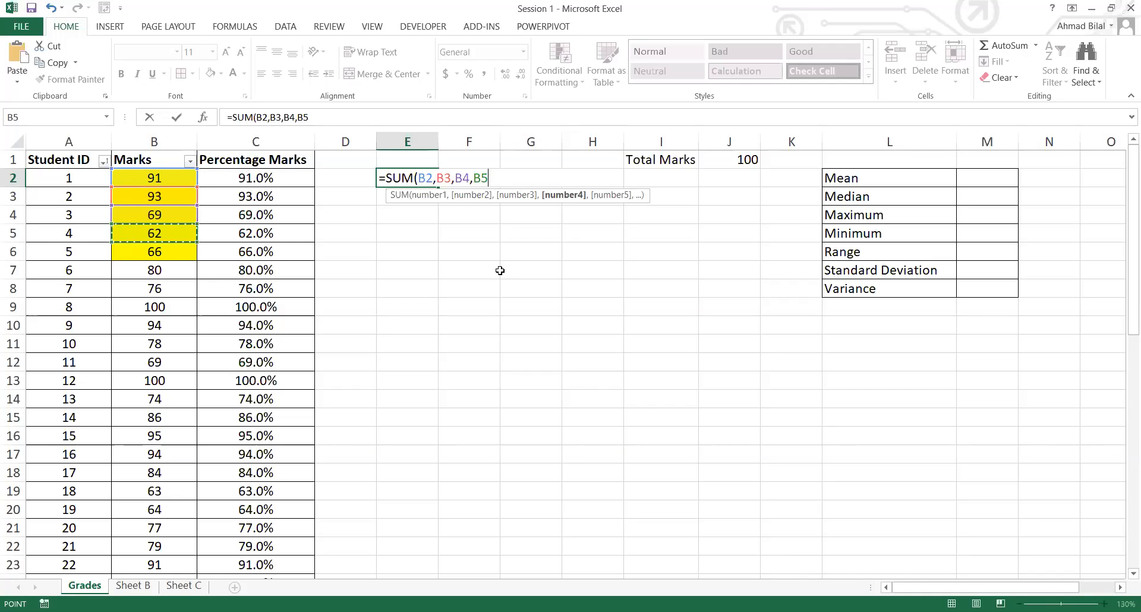
pyautogui.keyDown('ctrl'); pyautogui.click(154, 252); pyautogui.keyUp('ctrl')
pyautogui.write(')')
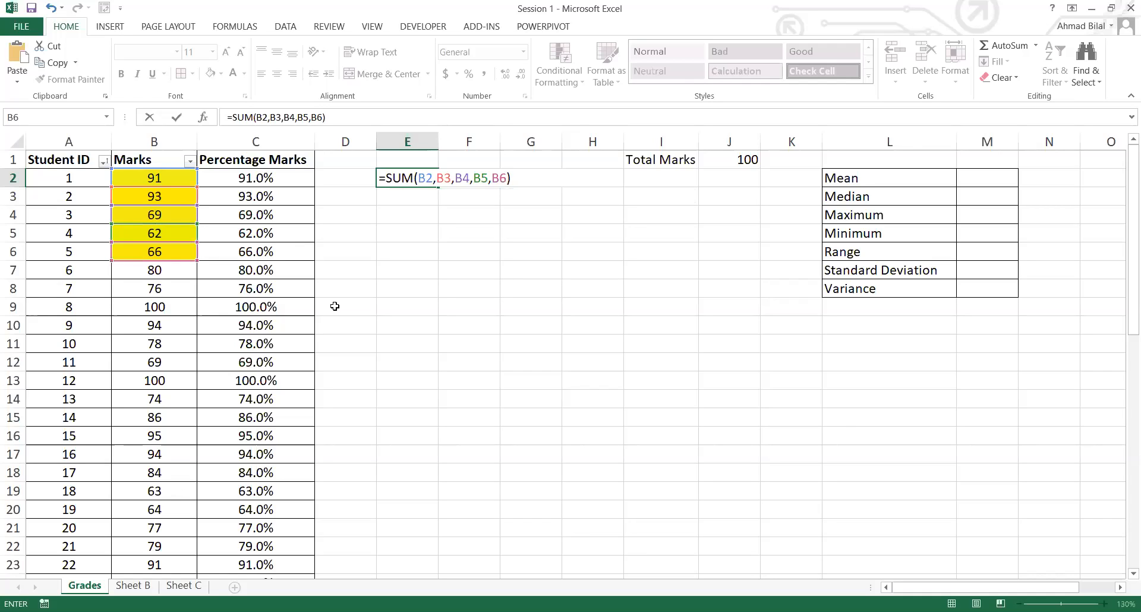
pyautogui.write('/5')
pyautogui.press('Return')
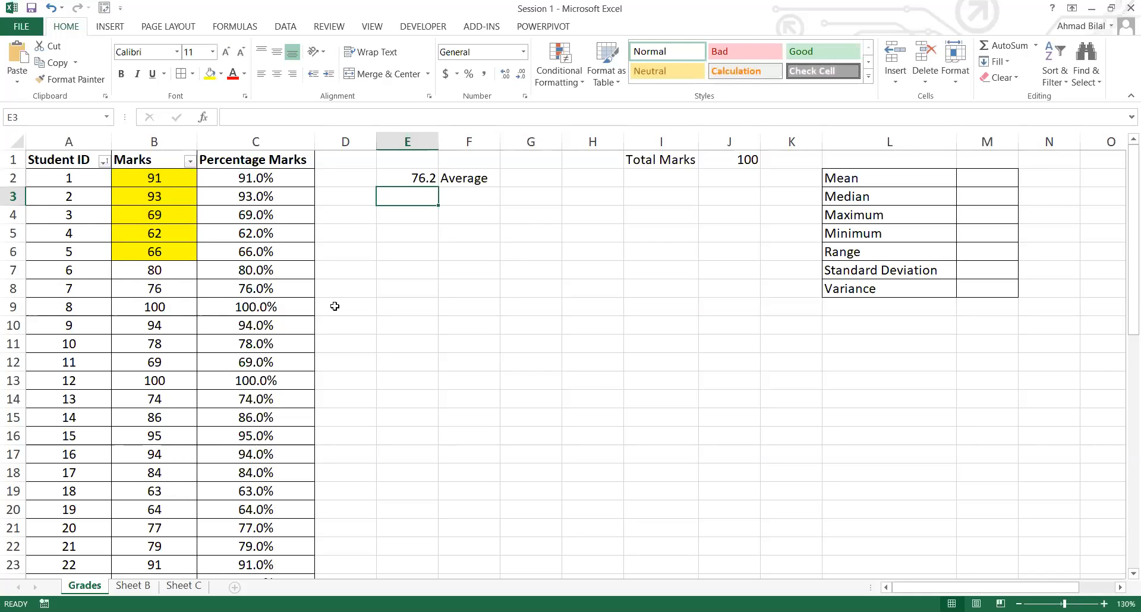
# Step: Replace the individual cell references in the E2 SUM function with the whole marks range B2:B51
pyautogui.press('Up')
pyautogui.press('Left')
pyautogui.press('Right')
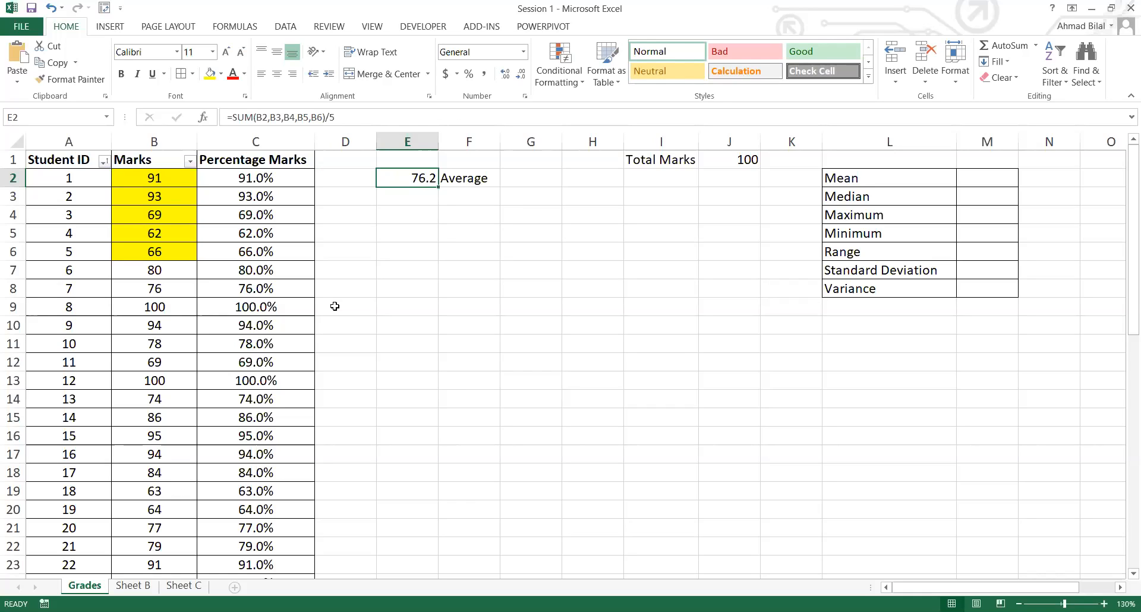
pyautogui.press('F2')
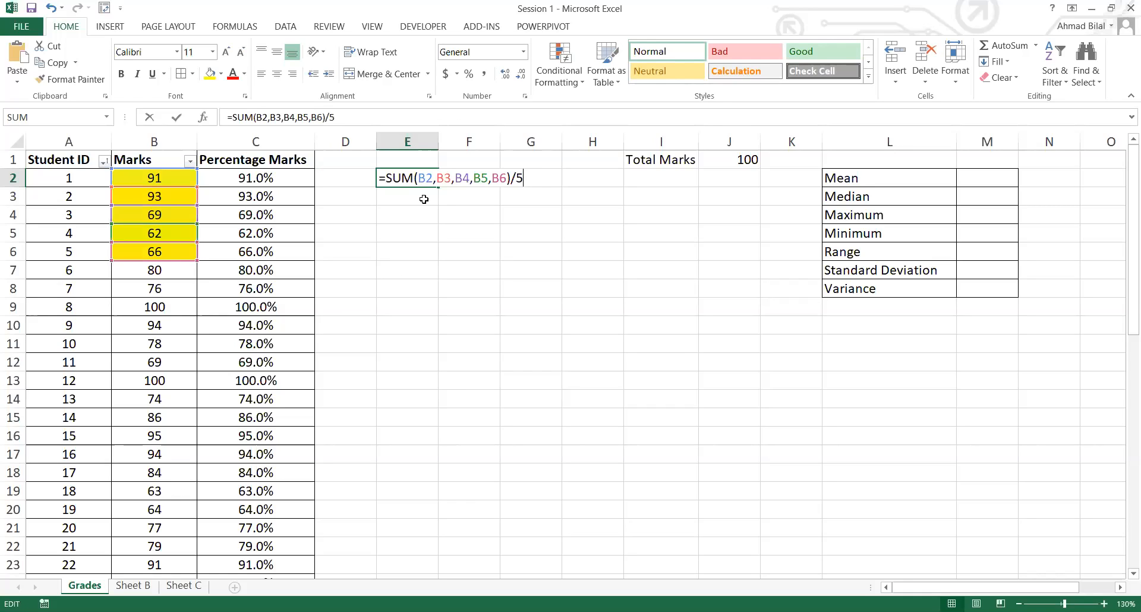
pyautogui.moveTo(418, 180); pyautogui.dragTo(506, 181)
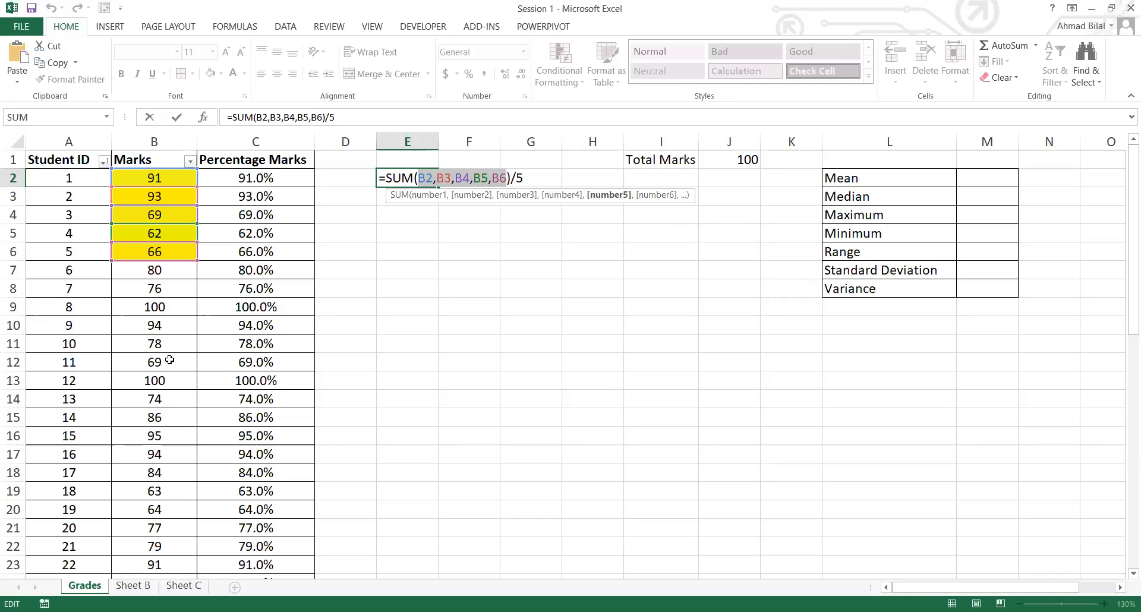
pyautogui.press('Delete')
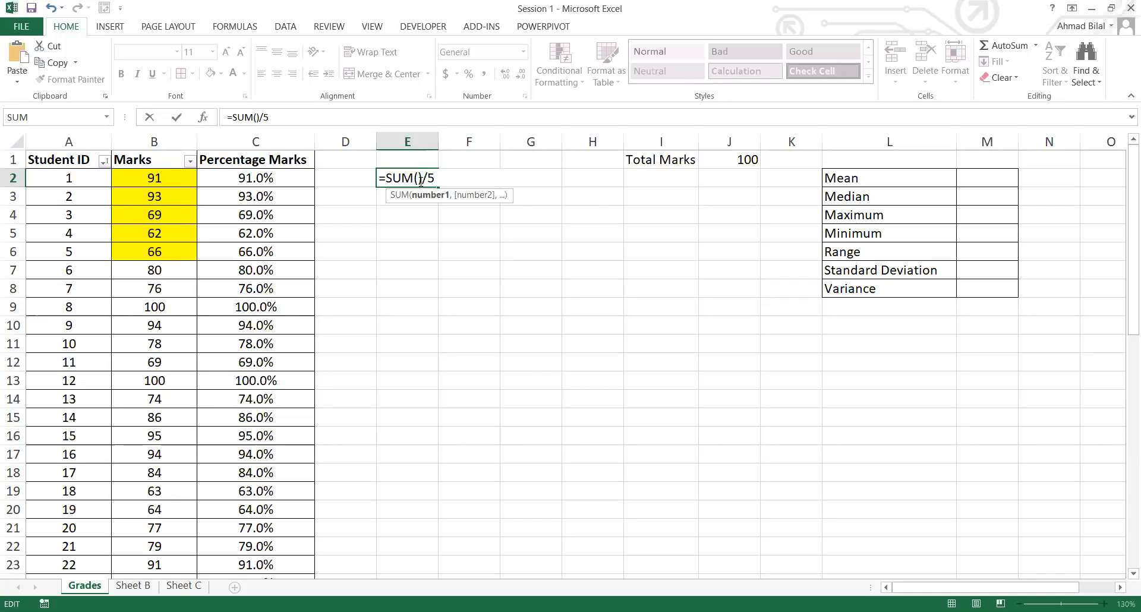
pyautogui.press('Delete')
pyautogui.click(179, 179)
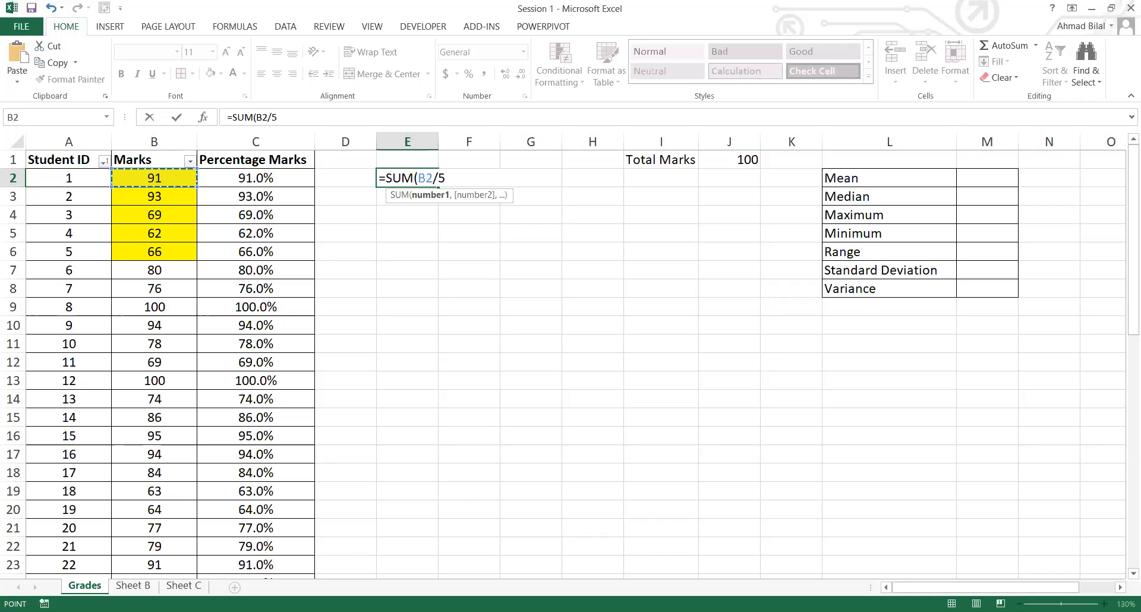
pyautogui.hotkey('ctrl', 'shift', 'Down')
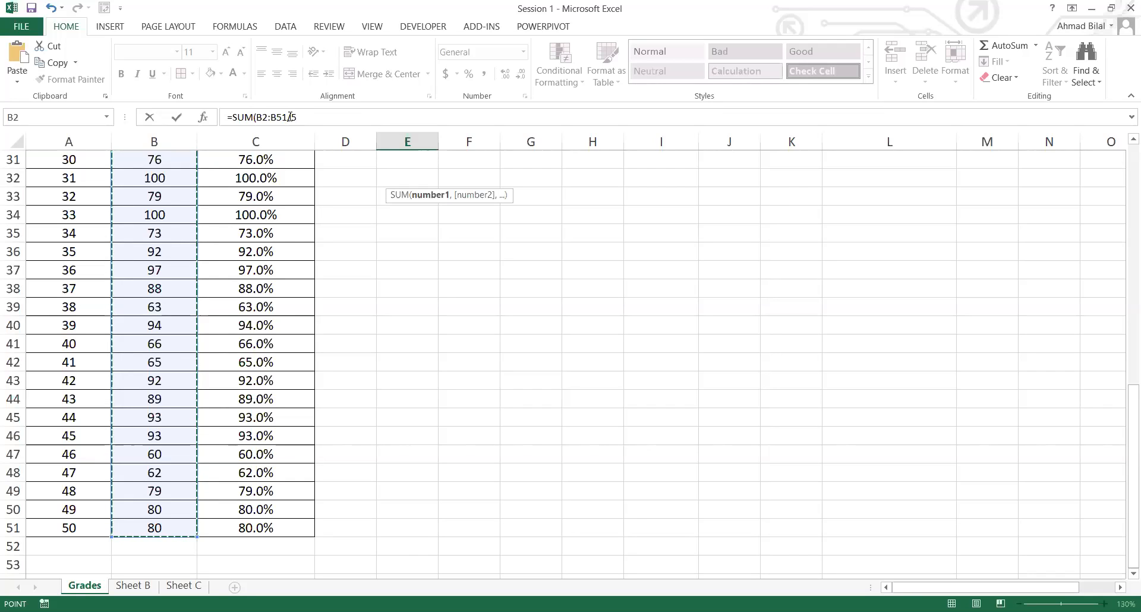
pyautogui.write(')')
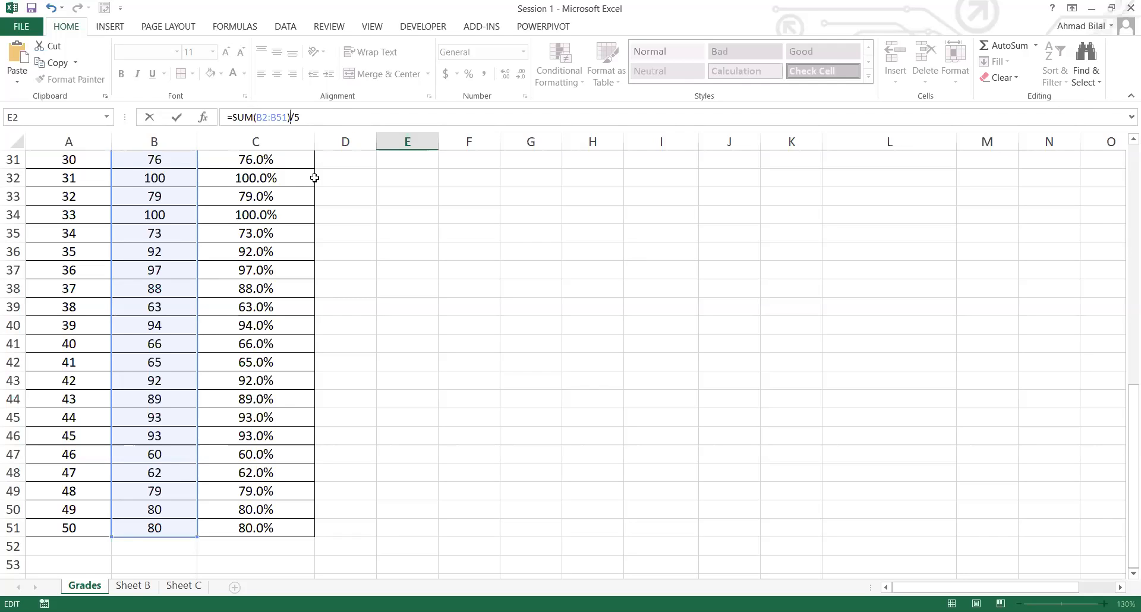
pyautogui.press('Return')
pyautogui.scroll(1, 312, 175)
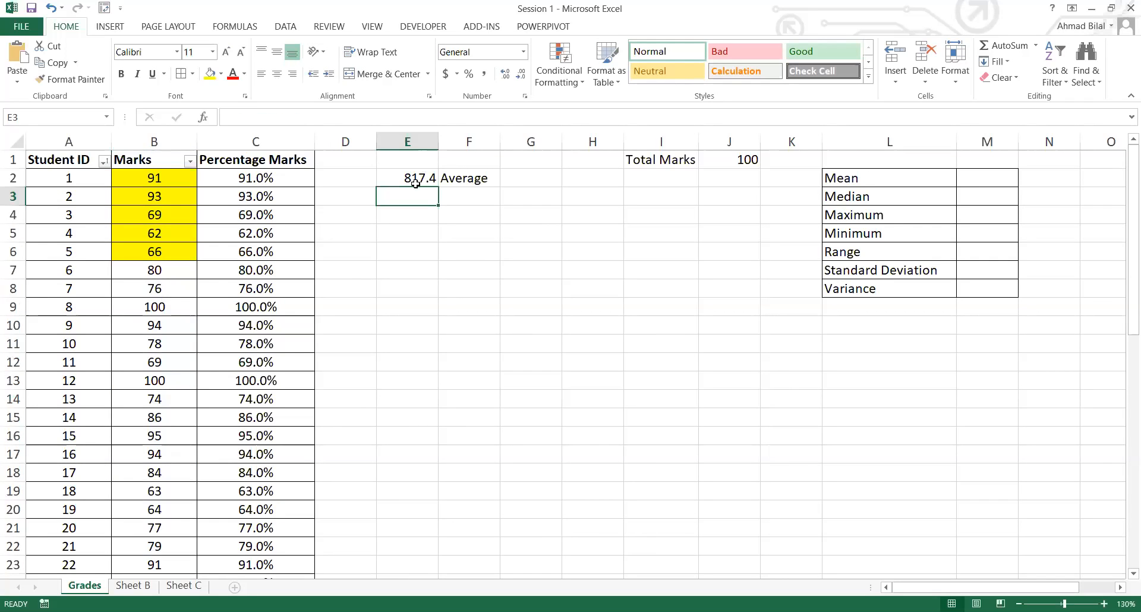
# Step: Change the divisor in the E2 average formula to 50
pyautogui.doubleClick(435, 177)
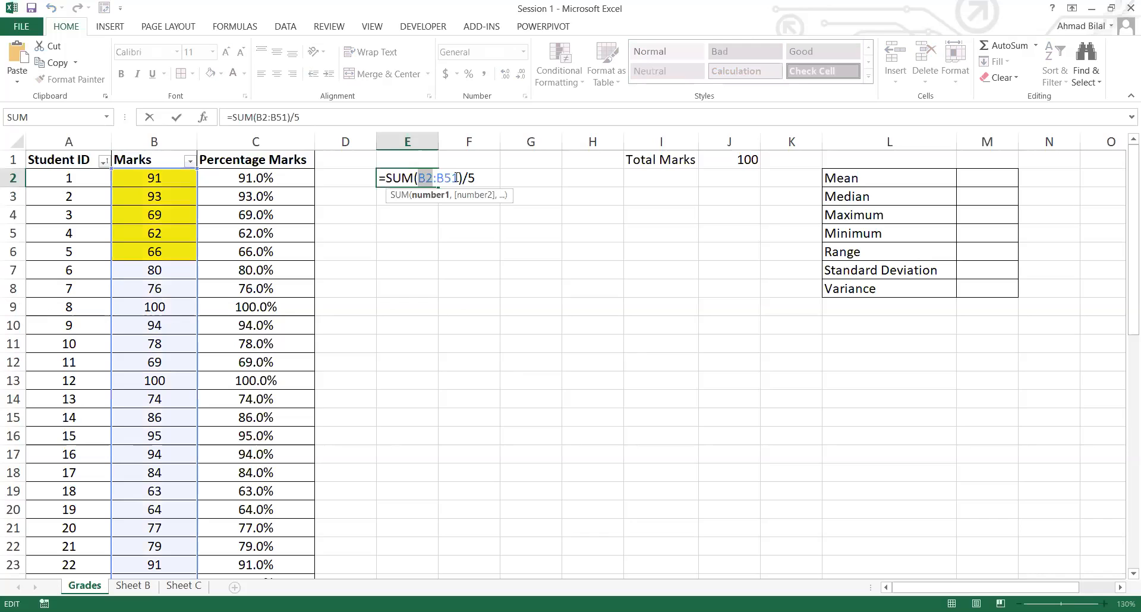
pyautogui.moveTo(458, 178); pyautogui.dragTo(458, 178)
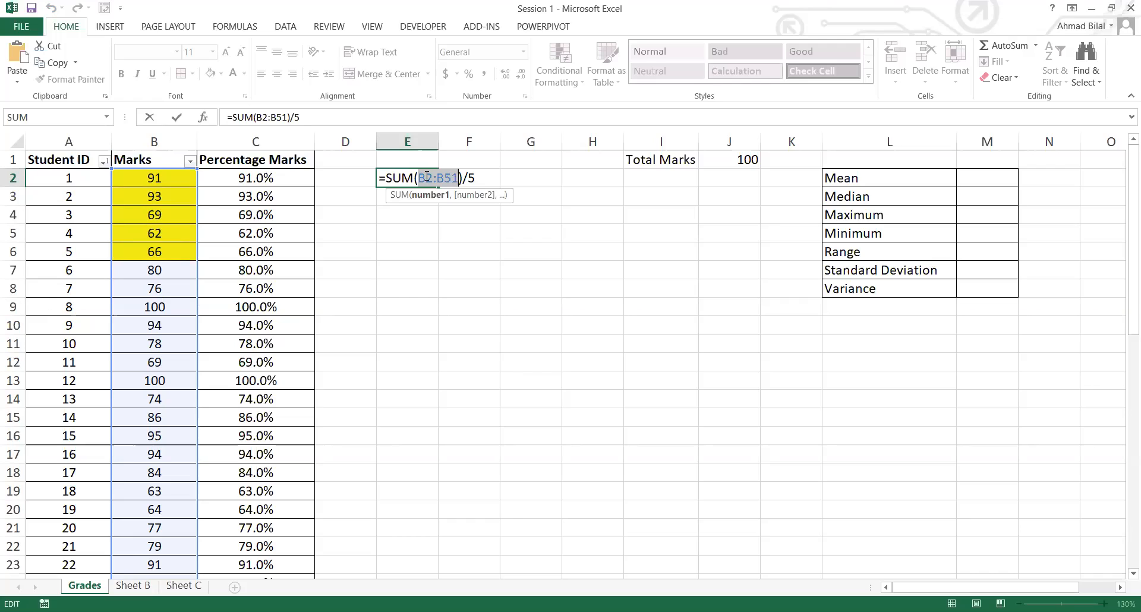
pyautogui.click(485, 175)
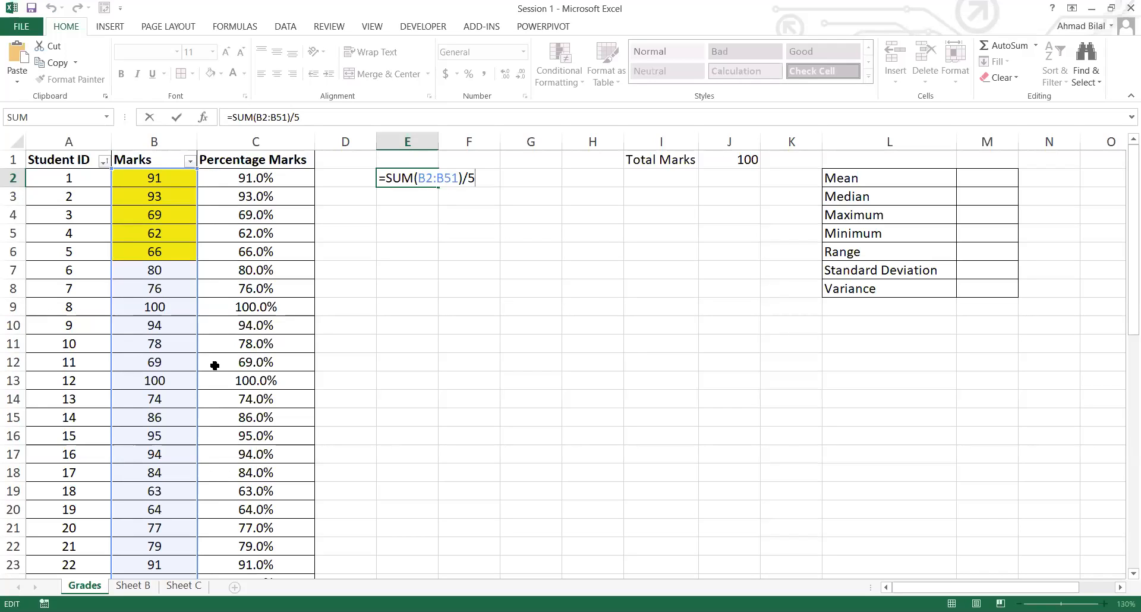
pyautogui.write('0')
pyautogui.press('Return')
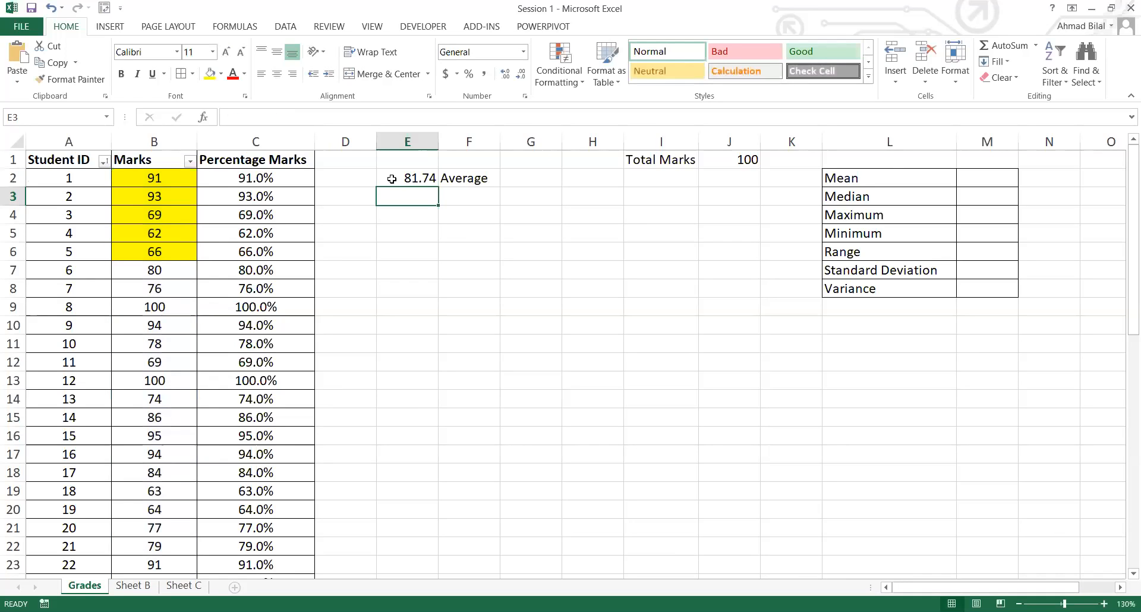
# Step: Clear the yellow fill from the marks in B2:B6 and examine the range and divisor of the E2 formula
pyautogui.moveTo(173, 181); pyautogui.dragTo(178, 251)
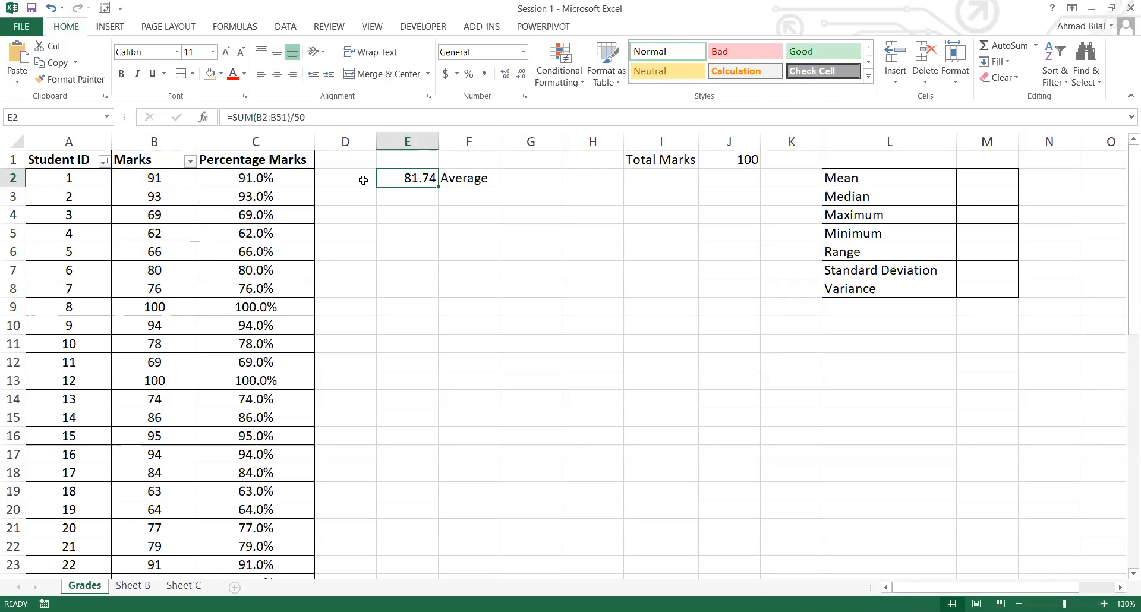
pyautogui.doubleClick(411, 178)
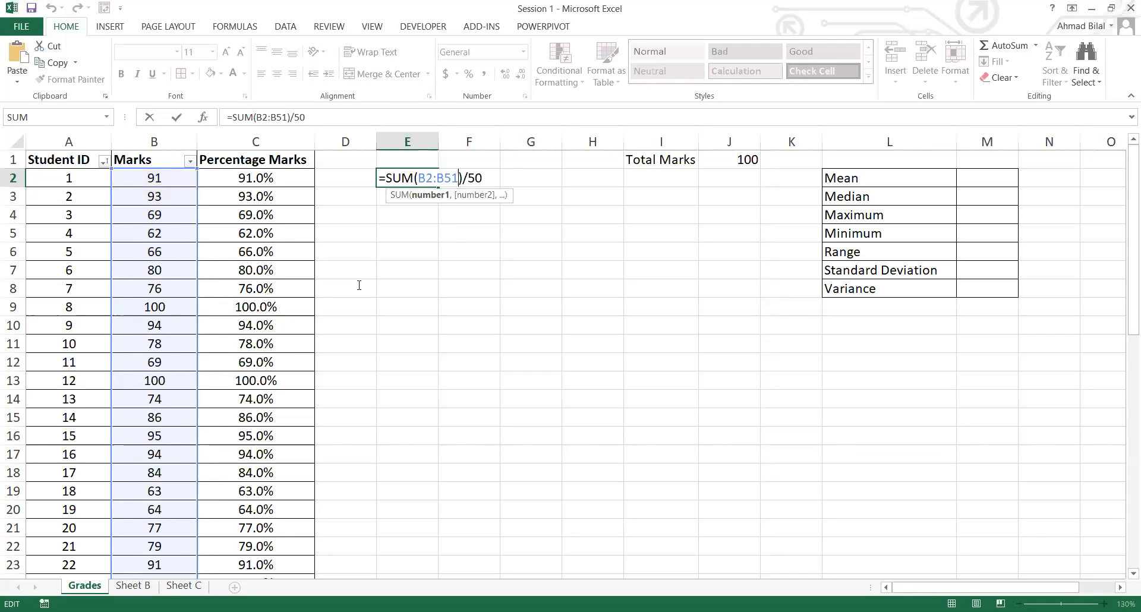
pyautogui.click(488, 173)
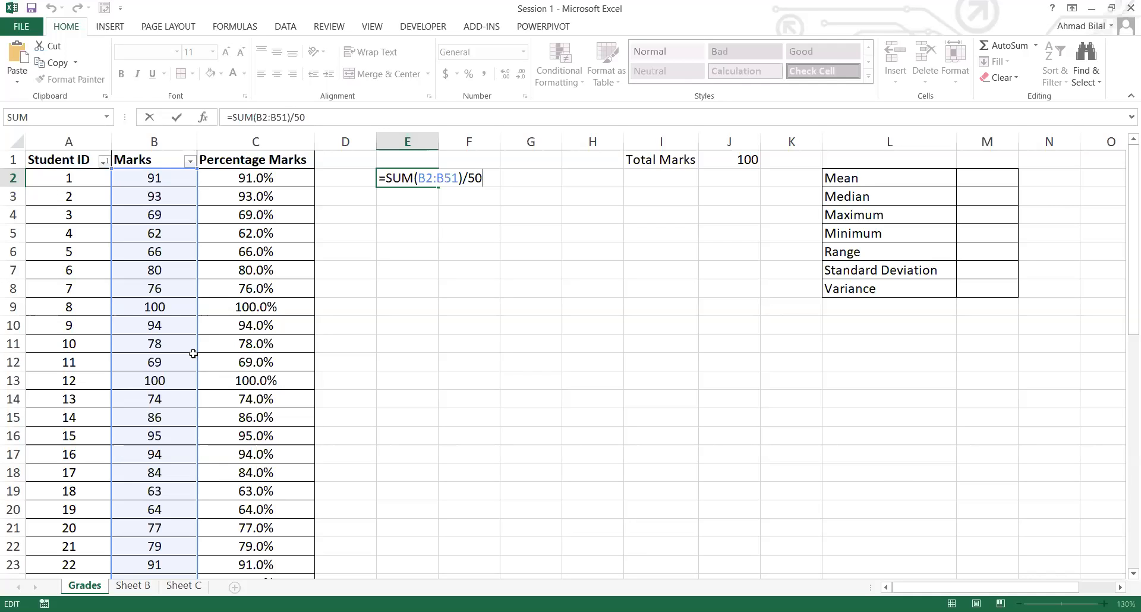
pyautogui.hotkey('alt', 'Tab')
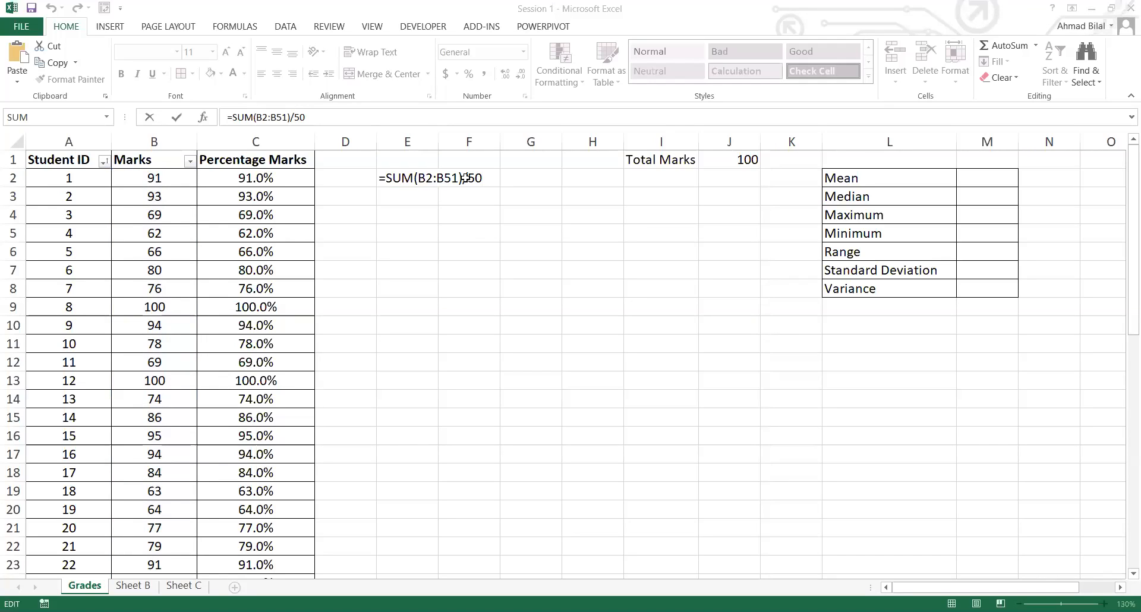
pyautogui.click(486, 176)
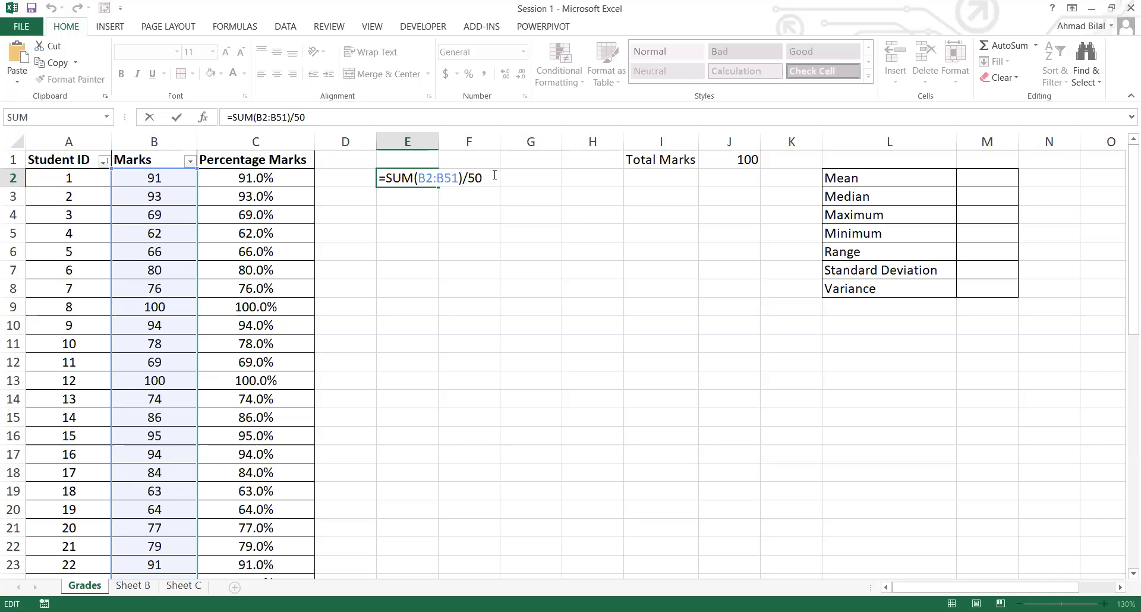
pyautogui.doubleClick(475, 177)
pyautogui.moveTo(482, 177); pyautogui.dragTo(473, 172)
# Step: Add a record below the last student, with mark 123 in B52 and student ID 51 in A52
pyautogui.click(180, 282)
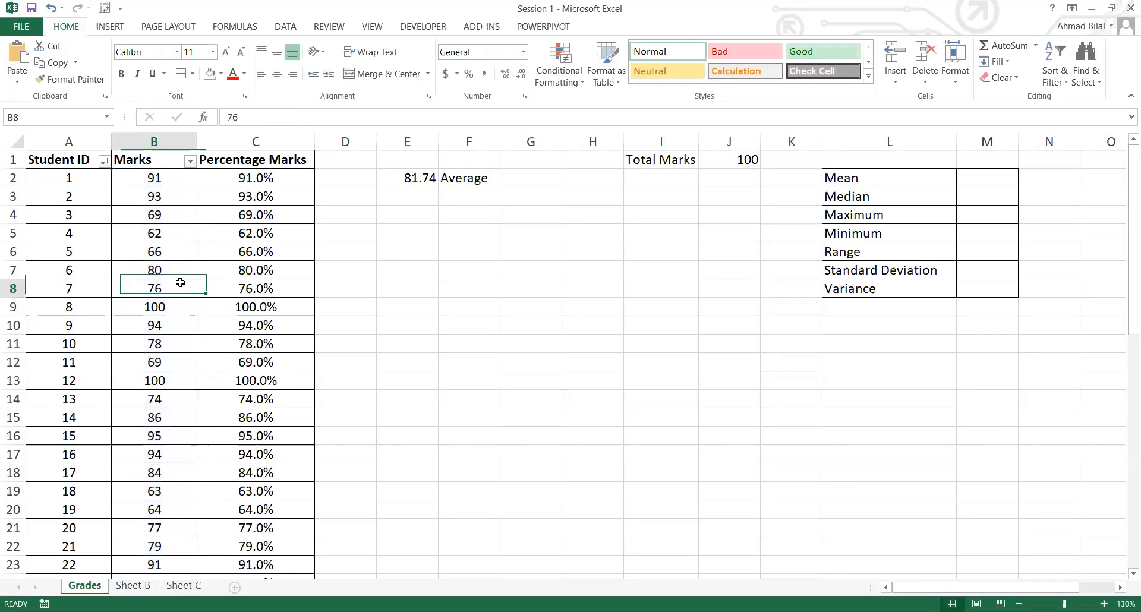
pyautogui.hotkey('ctrl', 'Down')
pyautogui.press('Down')
pyautogui.press('Down')
pyautogui.press('Down')
pyautogui.scroll(-1, 180, 283)
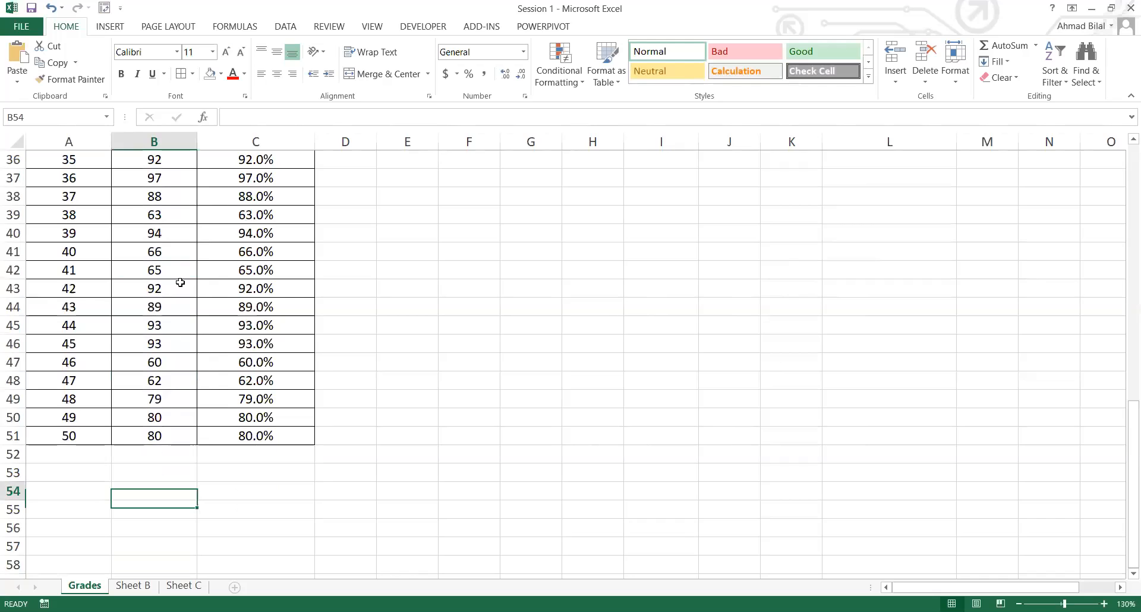
pyautogui.press('Up')
pyautogui.press('Up')
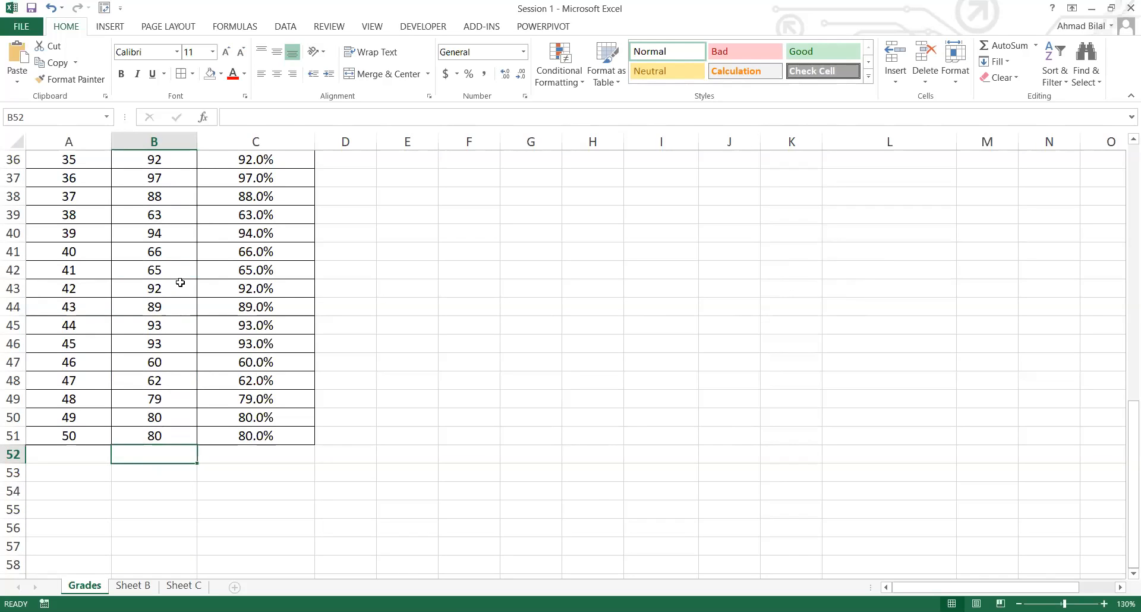
pyautogui.write('123')
pyautogui.press('Left')
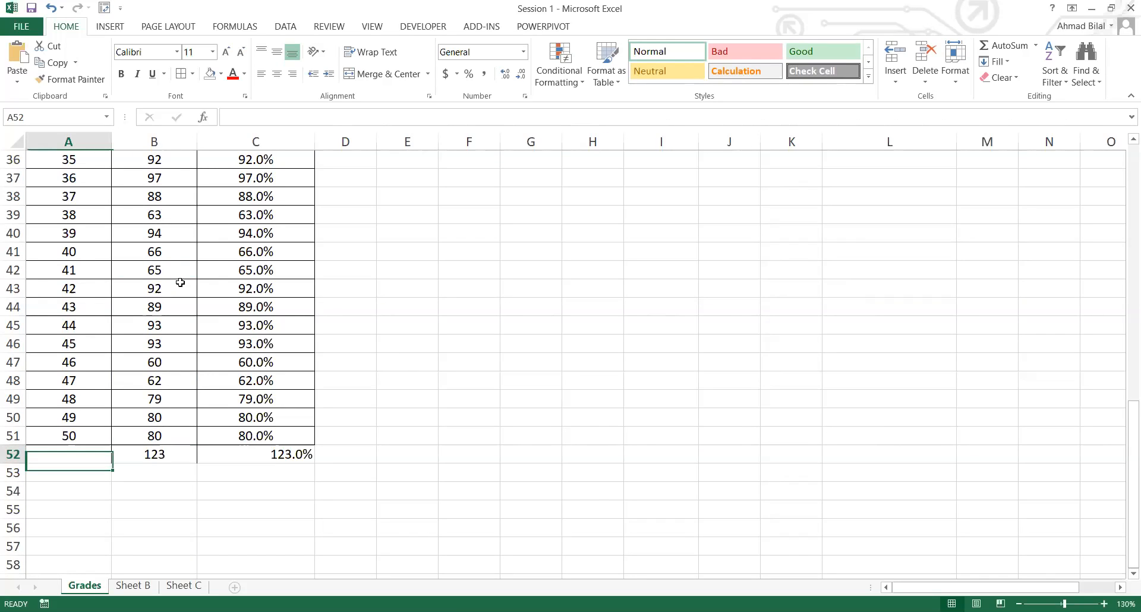
pyautogui.write('51')
pyautogui.press('Return')
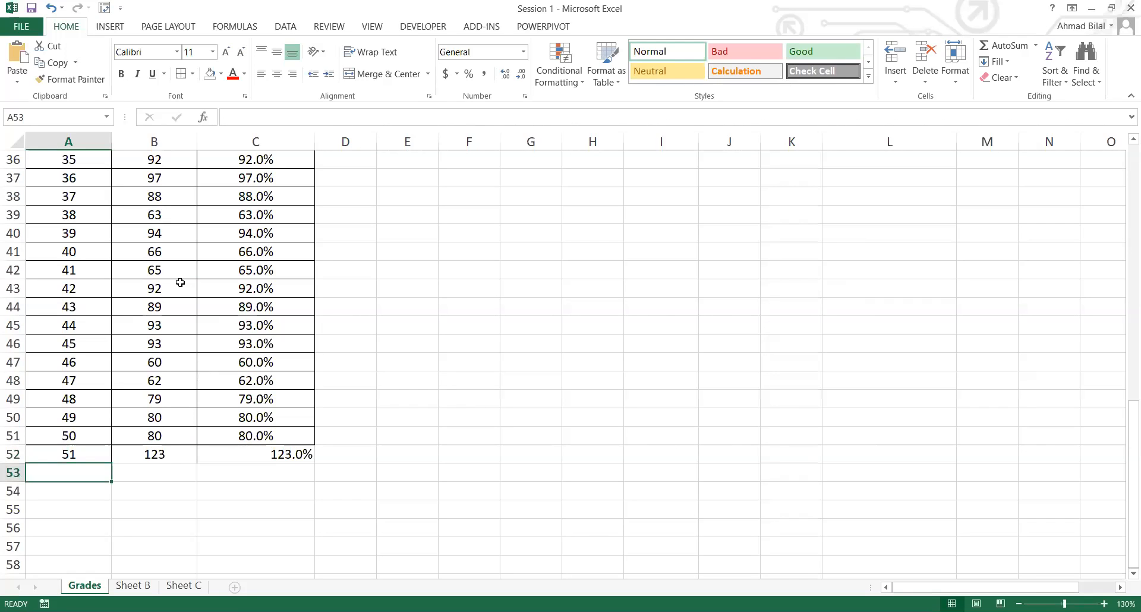
# Step: Enter student ID 52 in A53 and set the marks in B52 and B53 to 98 and 47
pyautogui.write('52')
pyautogui.press('Tab')
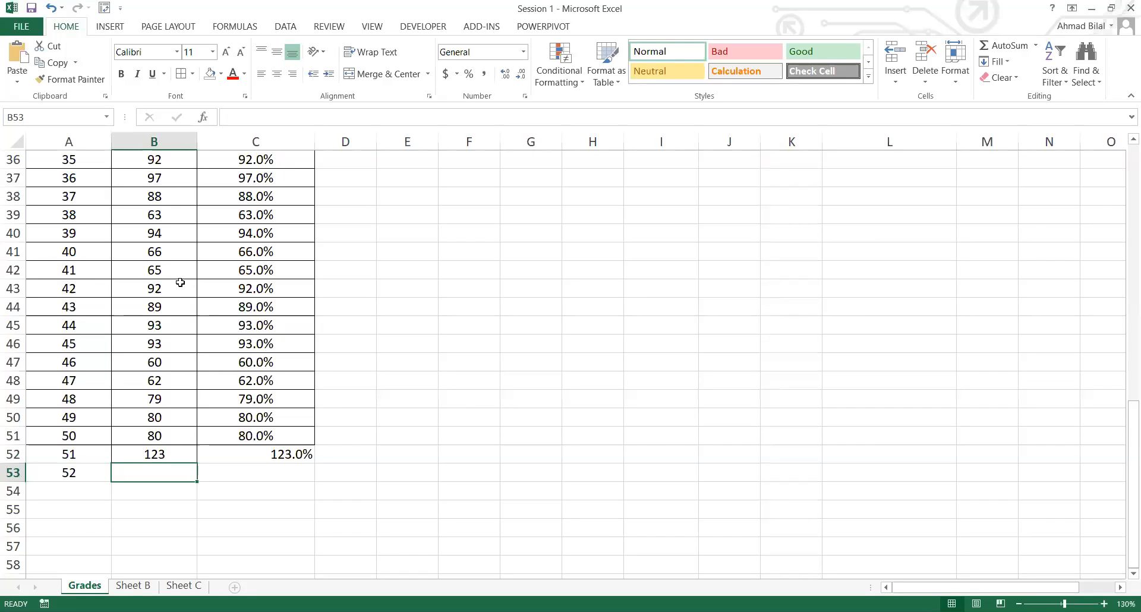
pyautogui.press('Up')
pyautogui.write('98')
pyautogui.press('Return')
pyautogui.write('47')
pyautogui.press('Return')
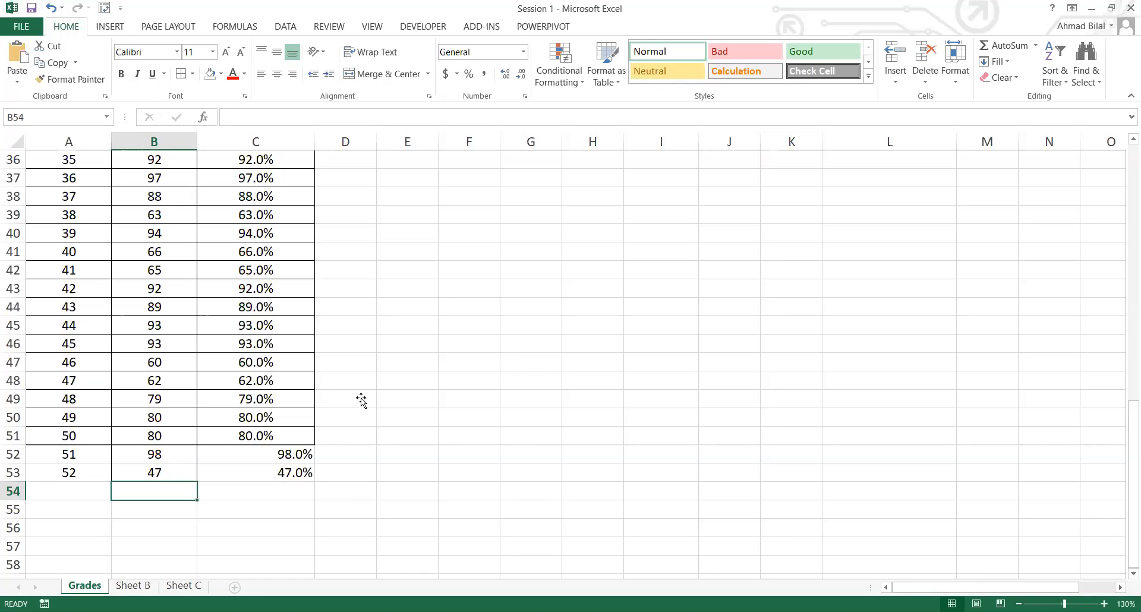
# Step: Return to E2 and check whether its average formula covers the newly added students
pyautogui.click(378, 344)
pyautogui.hotkey('ctrl', 'Up')
pyautogui.hotkey('ctrl', 'Up')
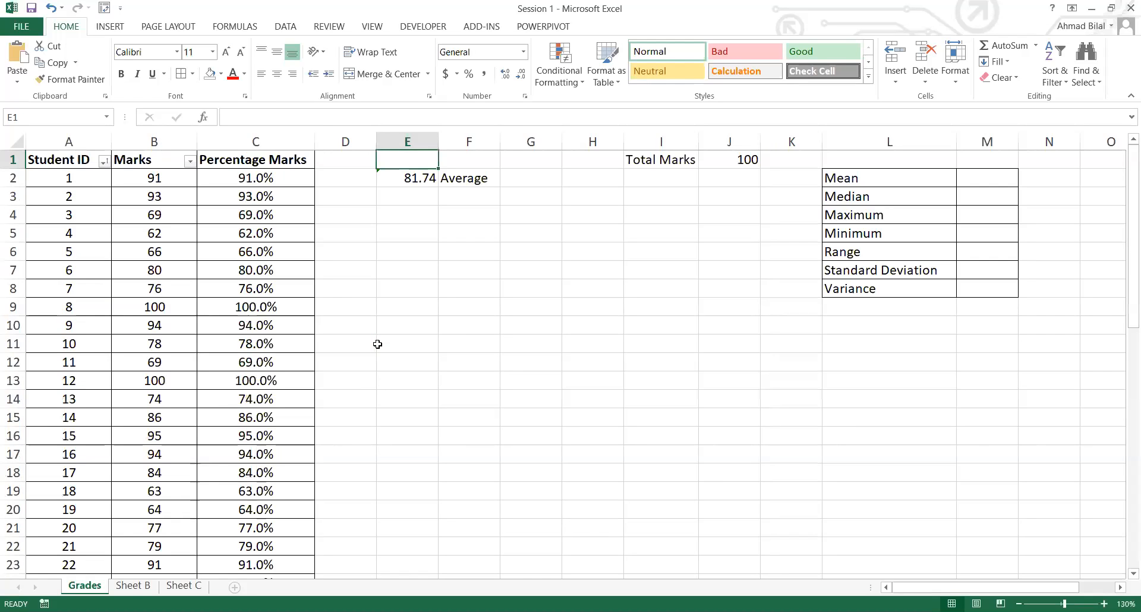
pyautogui.press('Down')
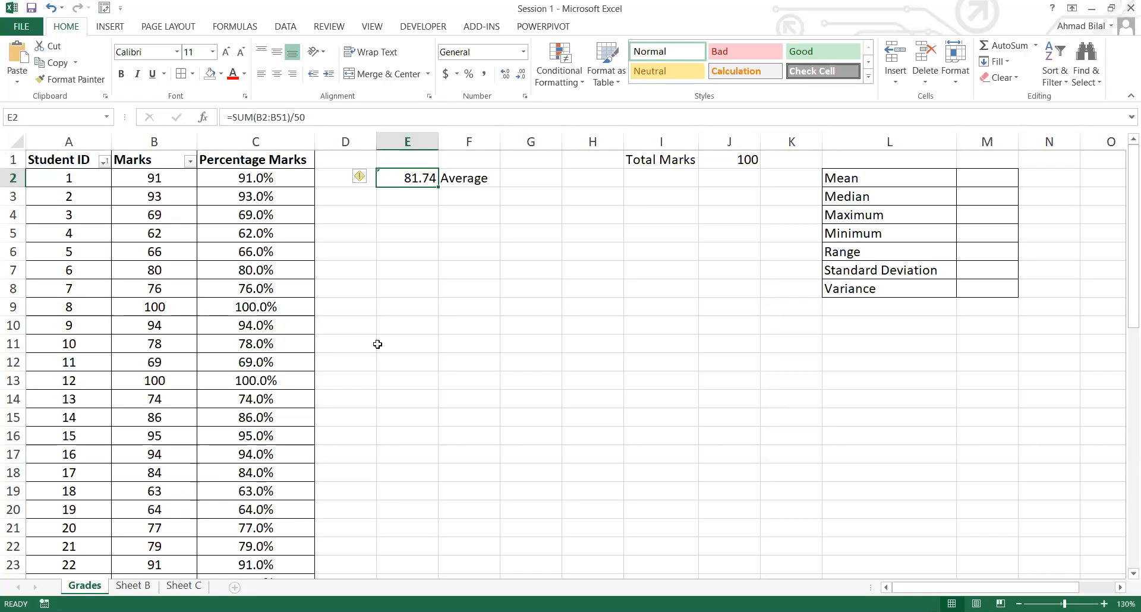
# Step: Examine the newly added student records at the end of the marks list, then return to the average in column E
pyautogui.click(115, 452)
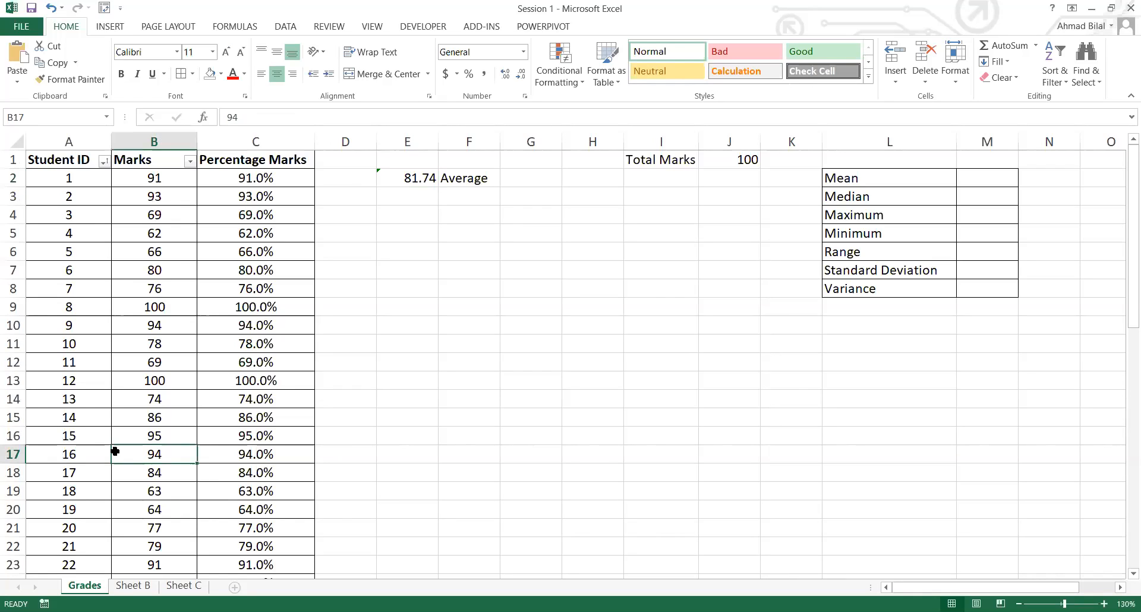
pyautogui.hotkey('ctrl', 'Down')
pyautogui.press('Up')
pyautogui.press('Up')
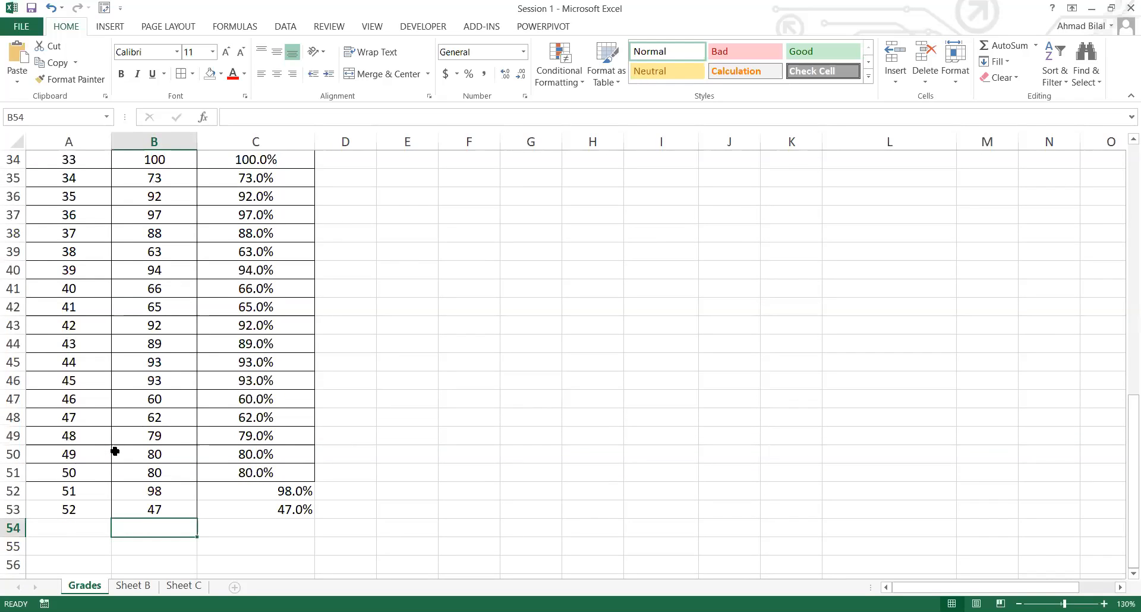
pyautogui.press('Up')
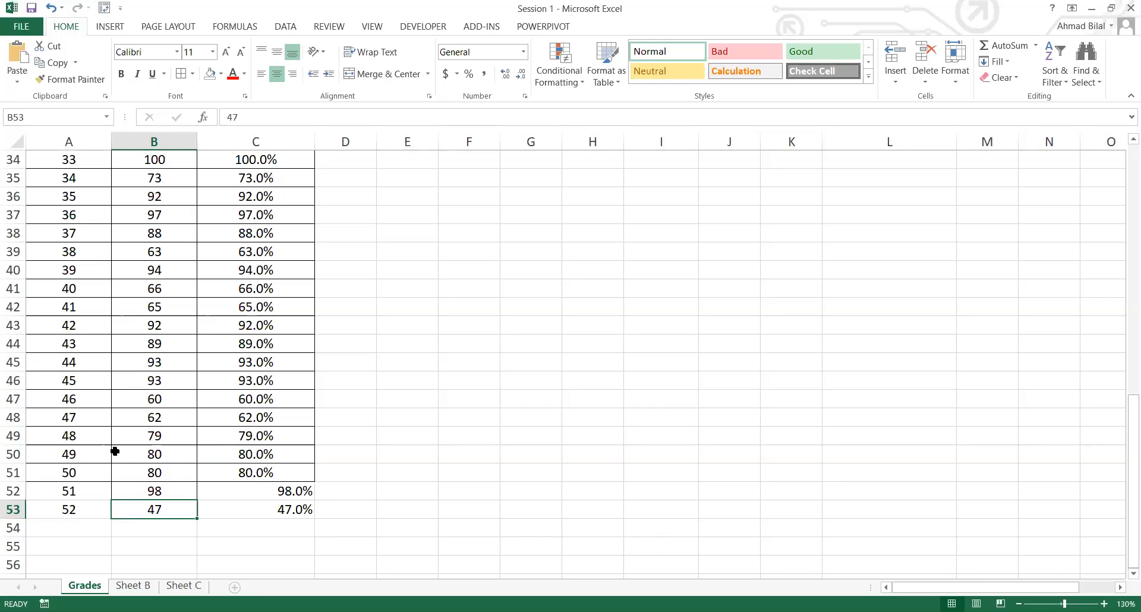
pyautogui.press('Right')
pyautogui.press('Right')
pyautogui.press('Right')
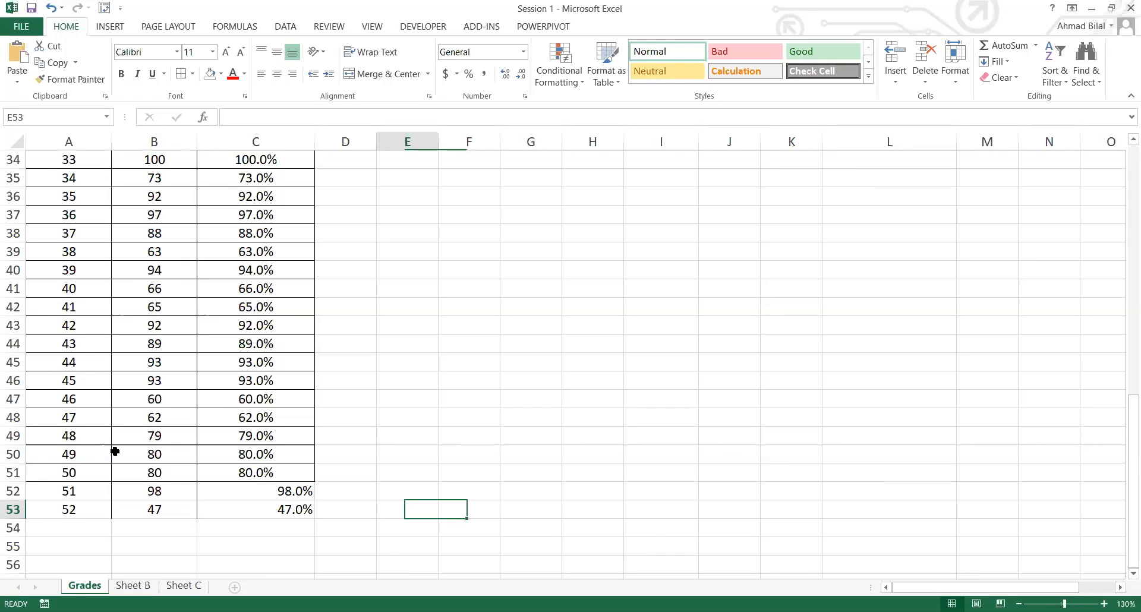
pyautogui.hotkey('ctrl', 'Up')
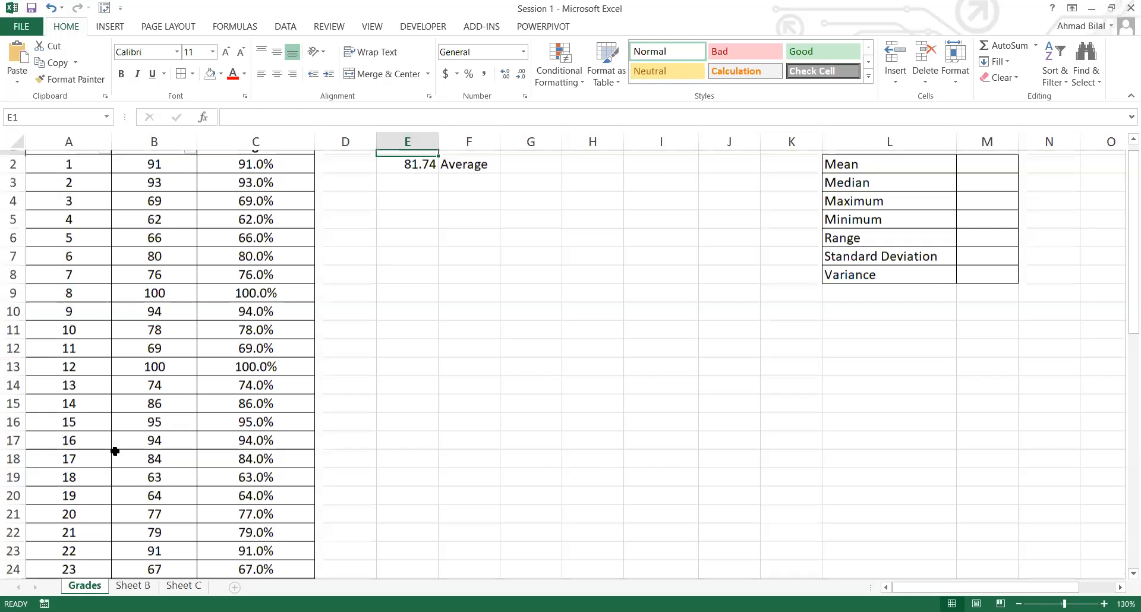
# Step: Extend the SUM range of the E2 average formula to B2:B71 so it takes in the added students and spare rows
pyautogui.press('Down')
pyautogui.press('F2')
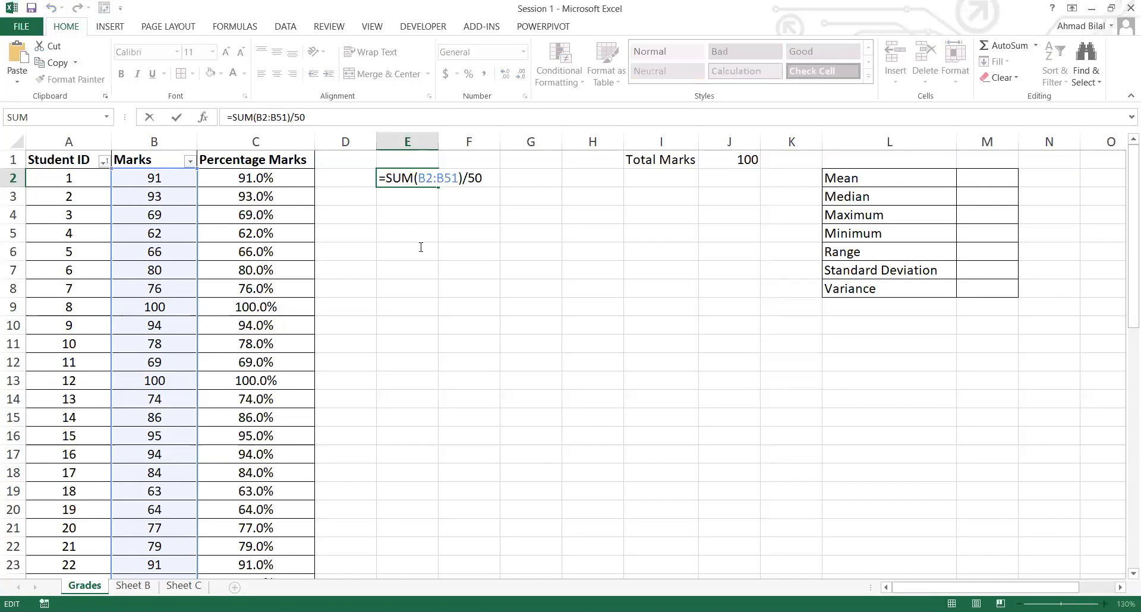
pyautogui.scroll(-13, 142, 345)
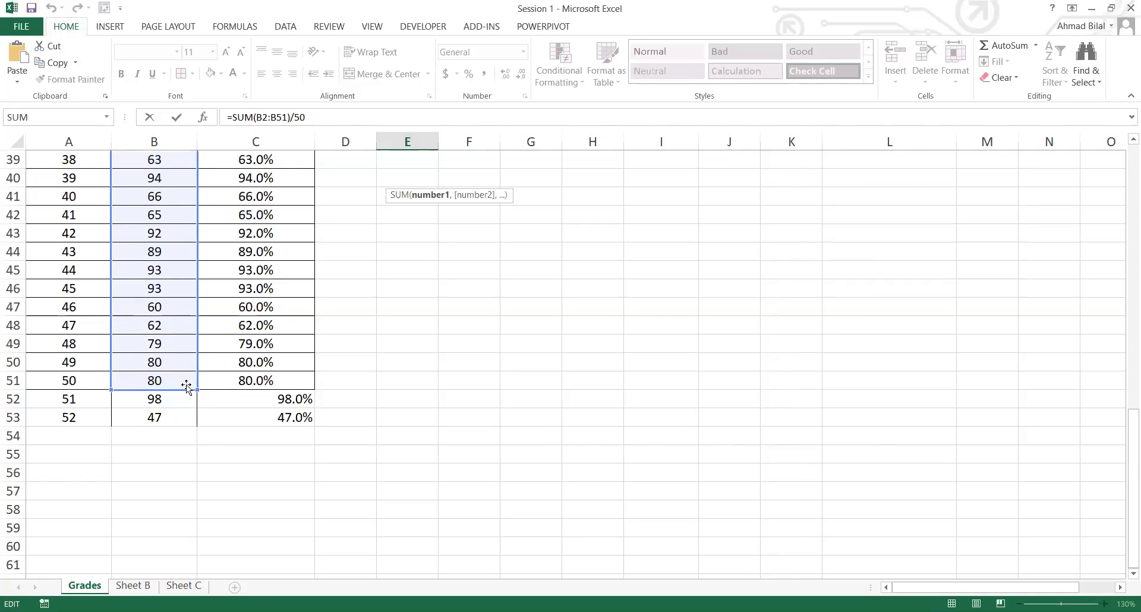
pyautogui.moveTo(194, 387); pyautogui.dragTo(194, 522)
pyautogui.scroll(-1, 194, 522)
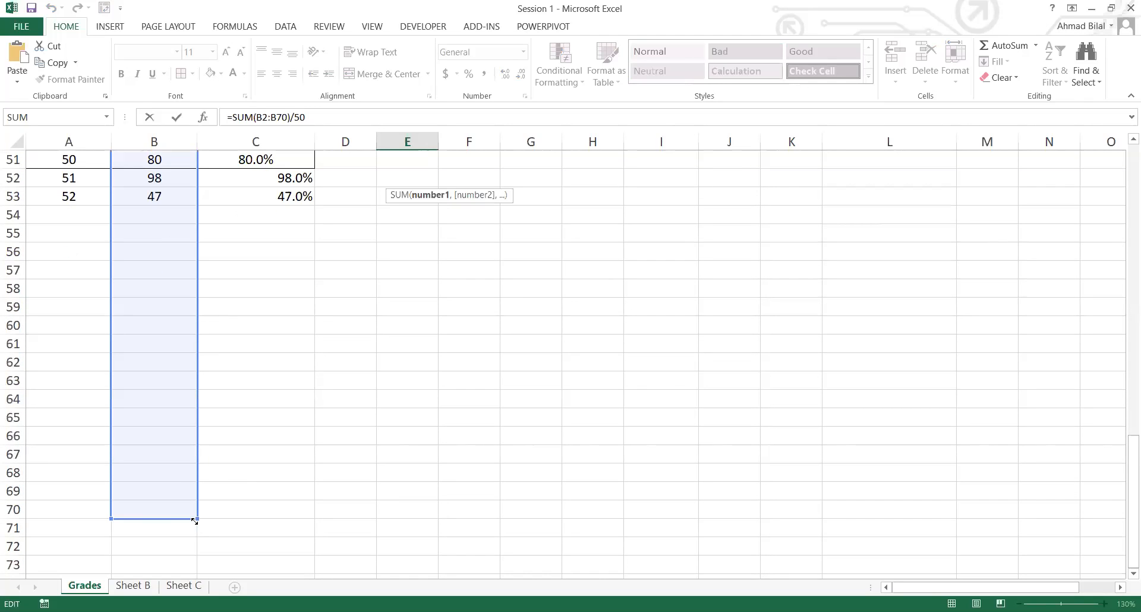
pyautogui.moveTo(195, 537); pyautogui.dragTo(195, 537)
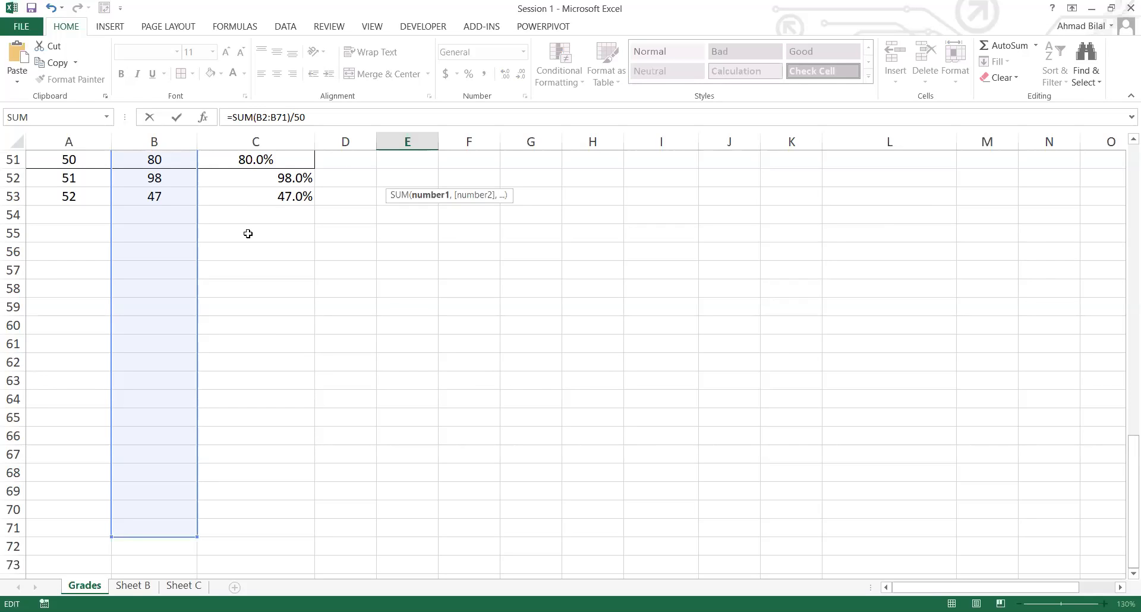
pyautogui.press('Return')
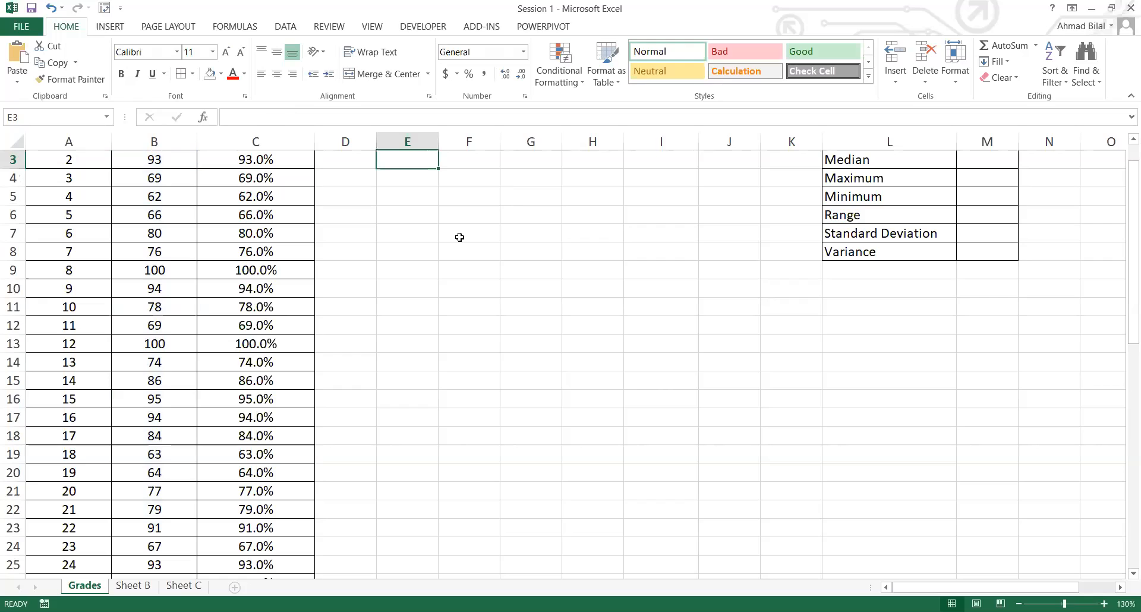
# Step: Reopen the E2 formula and examine how far its extended range reaches beyond the last student record
pyautogui.scroll(1, 451, 187)
pyautogui.press('Up')
pyautogui.press('F2')
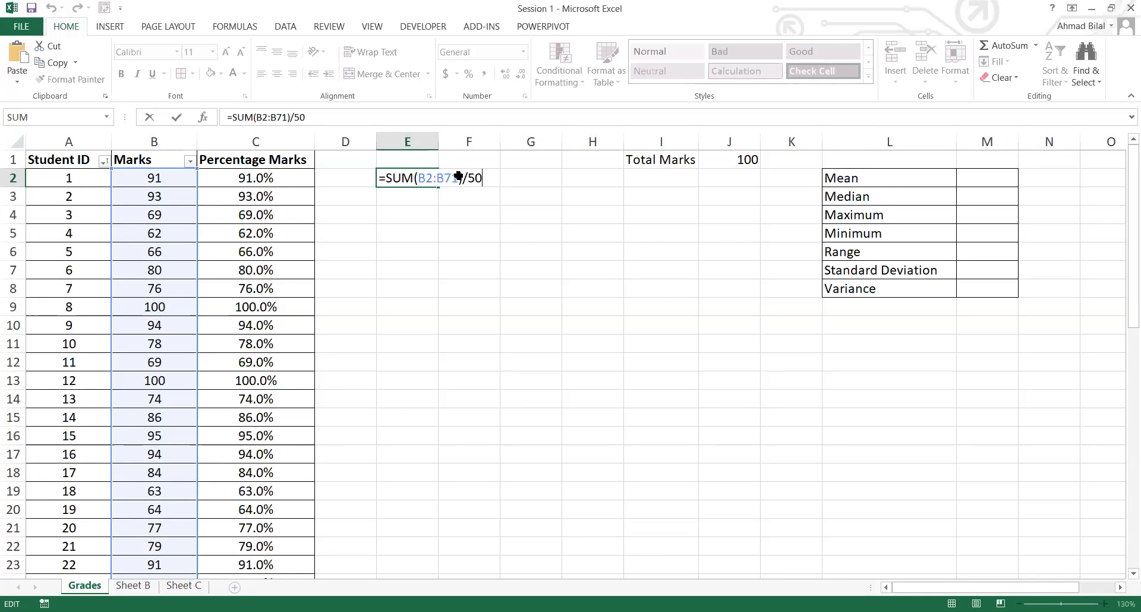
pyautogui.scroll(-20, 116, 354)
pyautogui.scroll(-10, 116, 353)
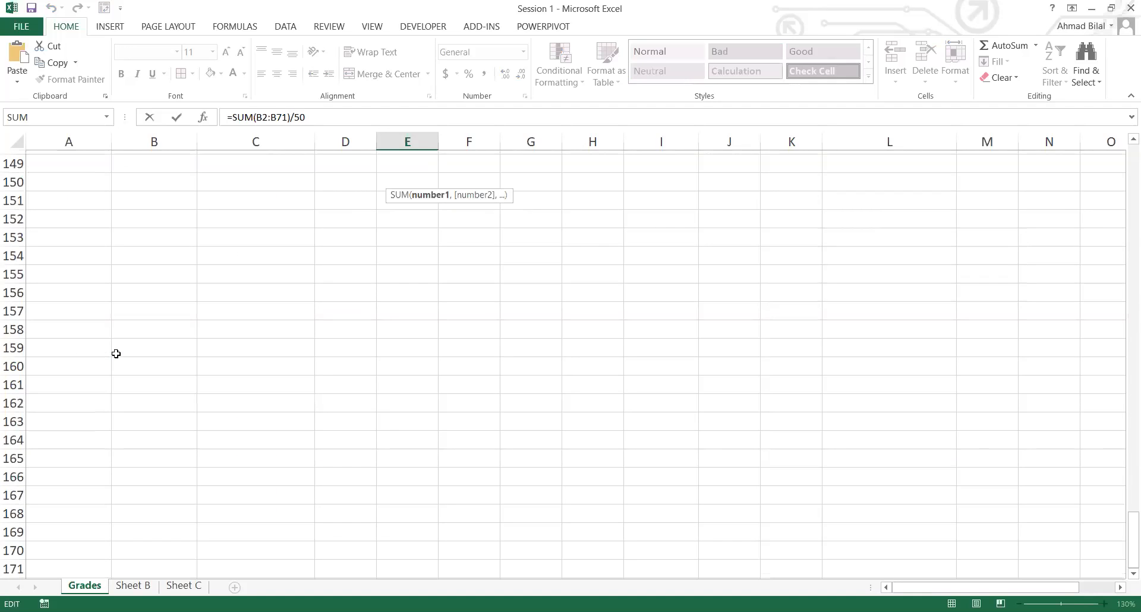
pyautogui.scroll(13, 116, 353)
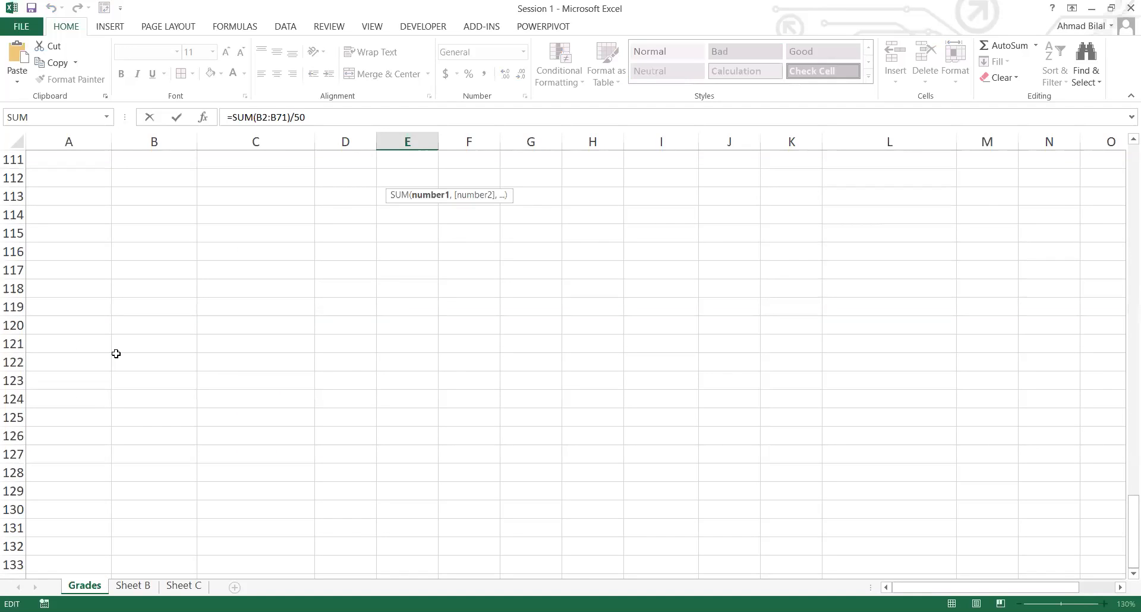
pyautogui.scroll(20, 154, 402)
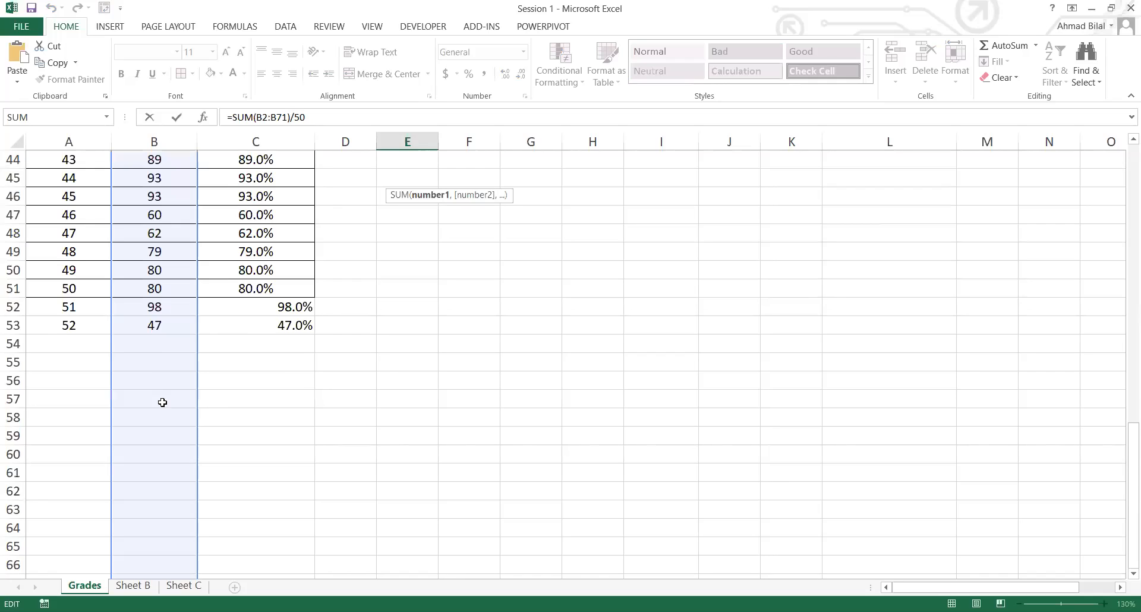
pyautogui.scroll(1, 171, 387)
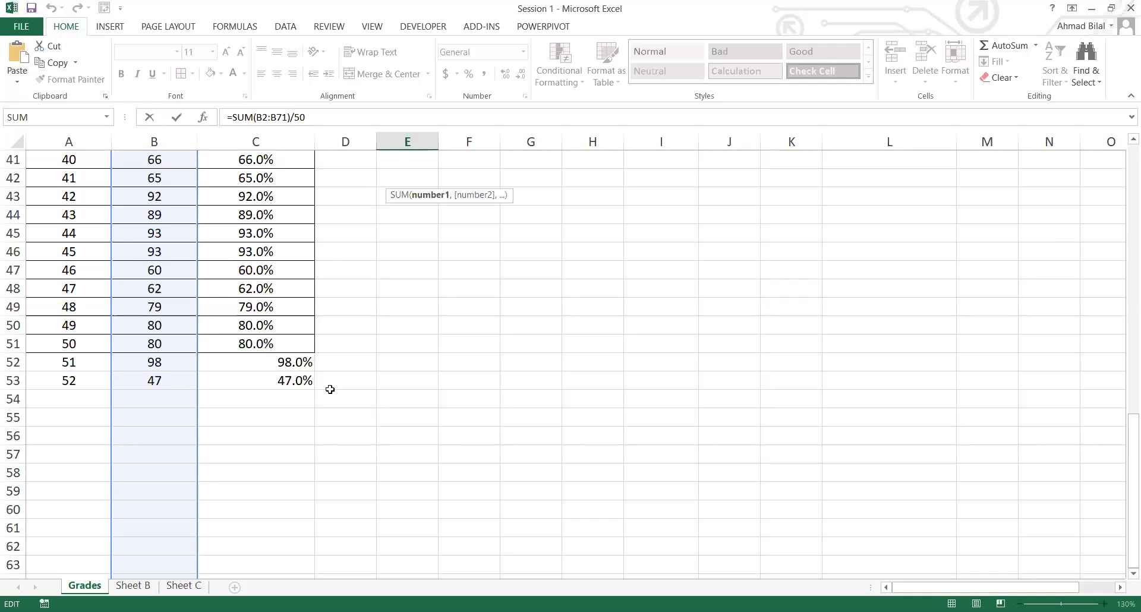
pyautogui.hotkey('ctrl', 'Return')
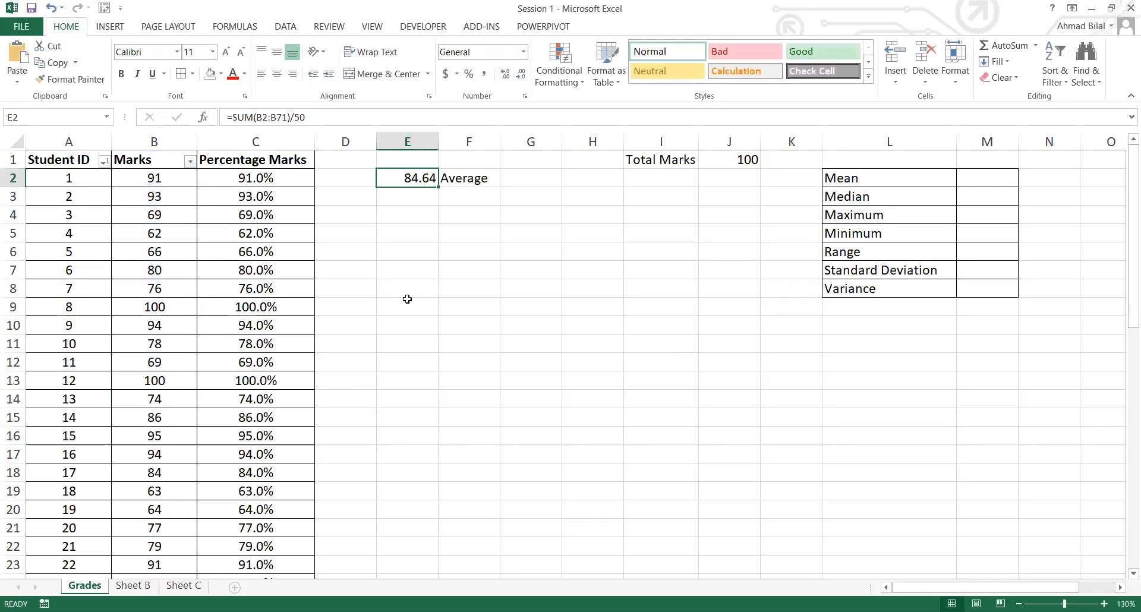
# Step: Replace the fixed divisor 50 in the E2 formula with COUNT(B2:B71)
pyautogui.press('F2')
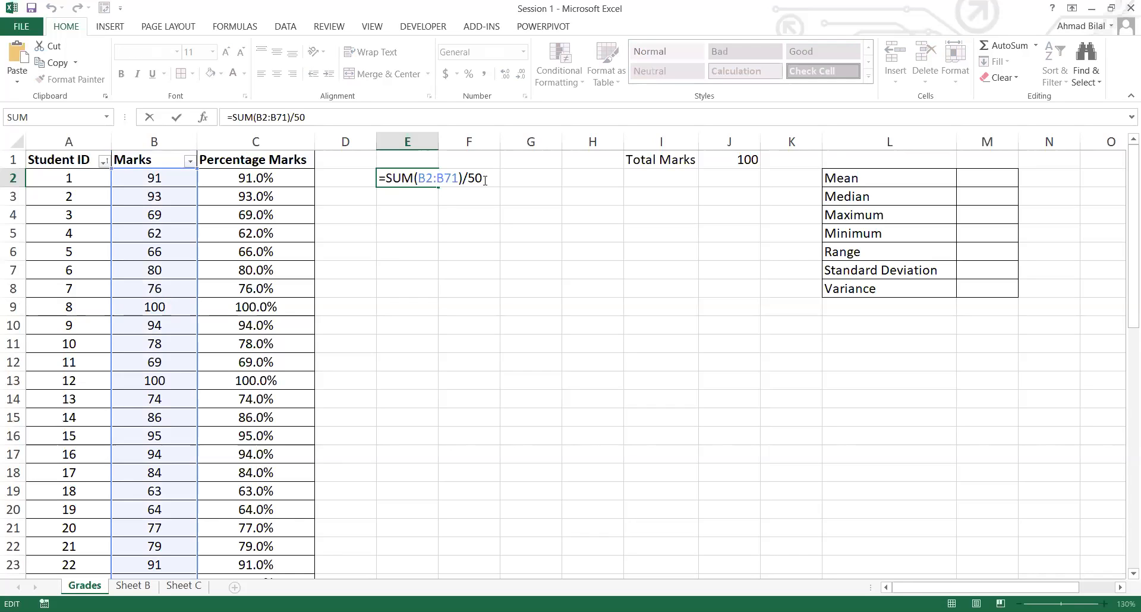
pyautogui.press('BackSpace')
pyautogui.press('BackSpace')
pyautogui.write('C')
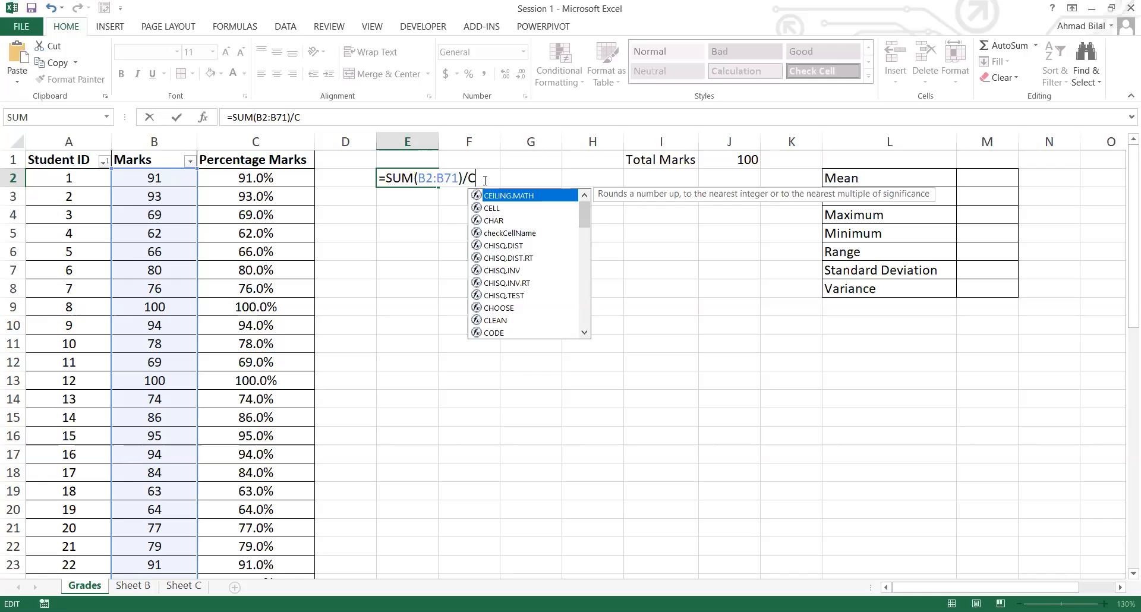
pyautogui.write('OUNT')
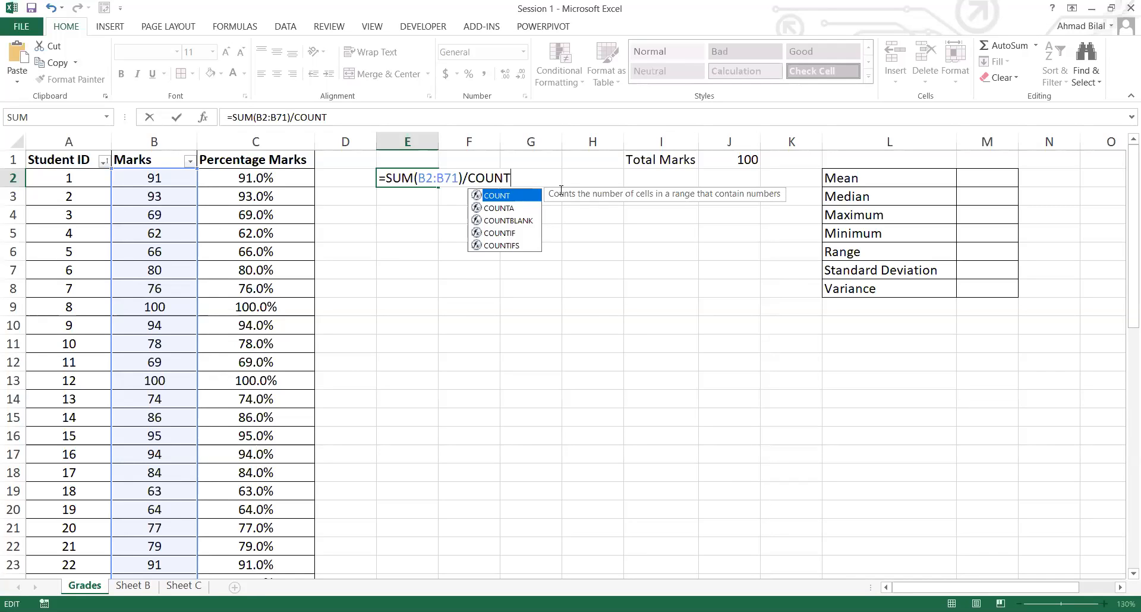
pyautogui.write('(')
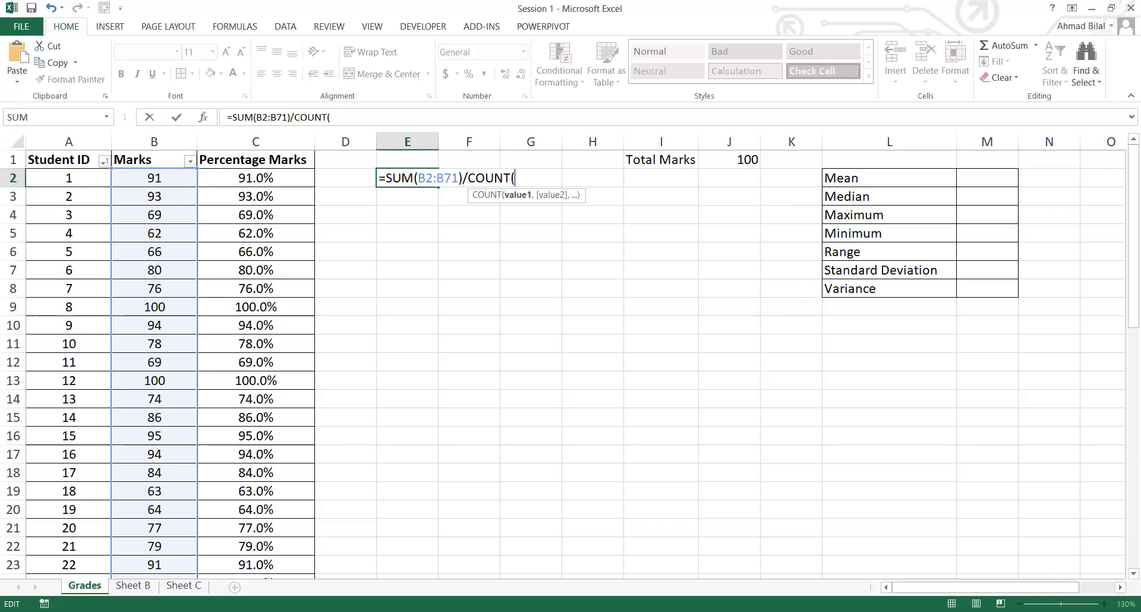
pyautogui.moveTo(154, 177); pyautogui.dragTo(154, 561)
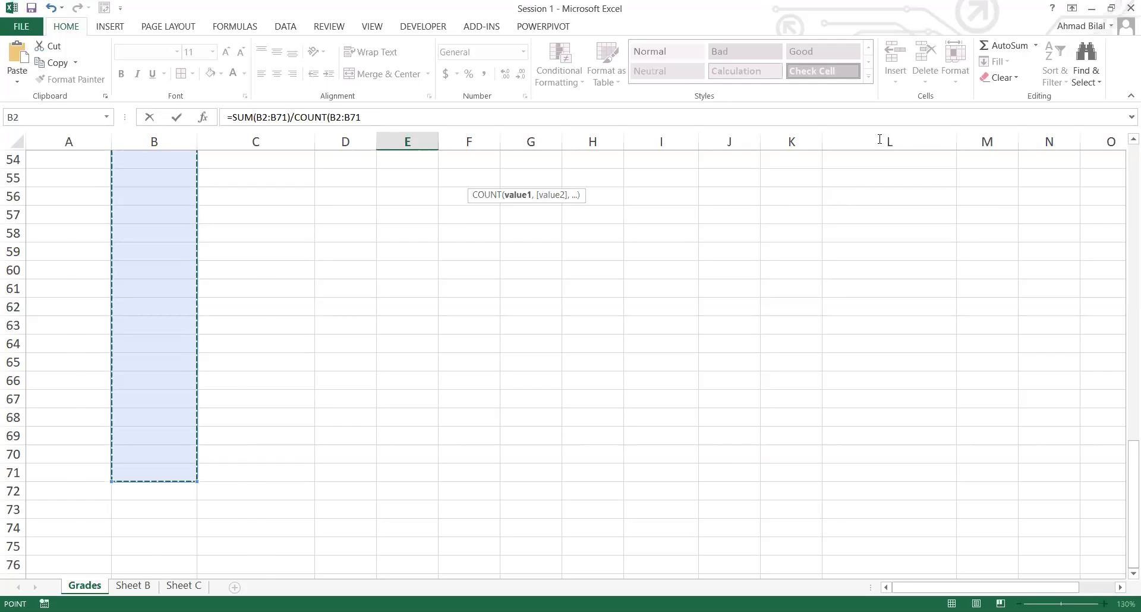
pyautogui.press('Return')
# Step: Review the SUM and COUNT parts of the E2 formula and their shared cell range
pyautogui.scroll(2, 763, 238)
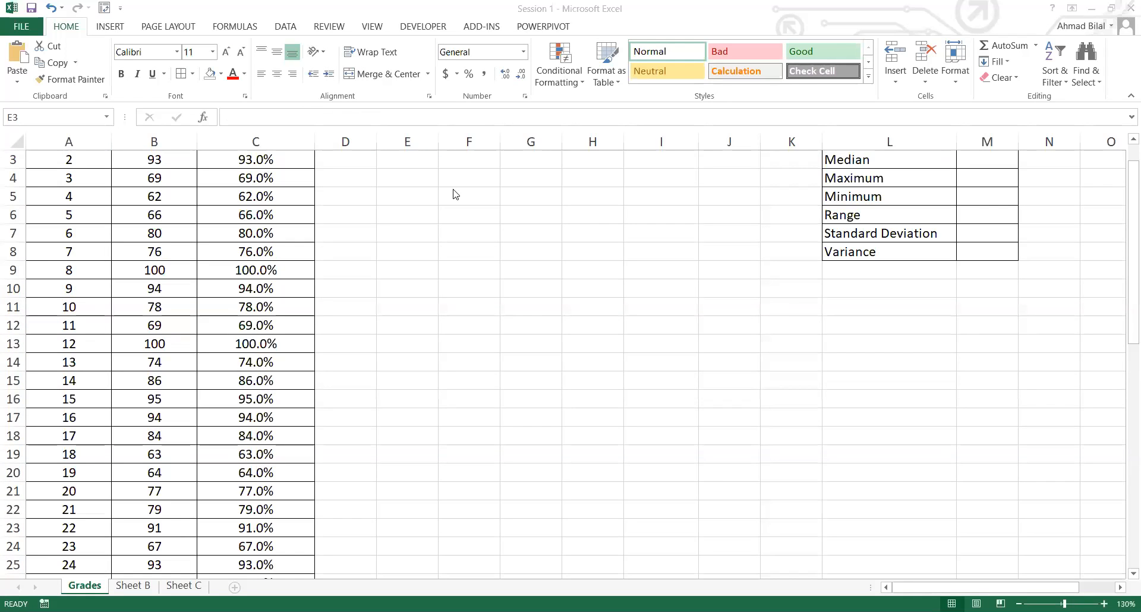
pyautogui.scroll(1, 424, 179)
pyautogui.doubleClick(423, 178)
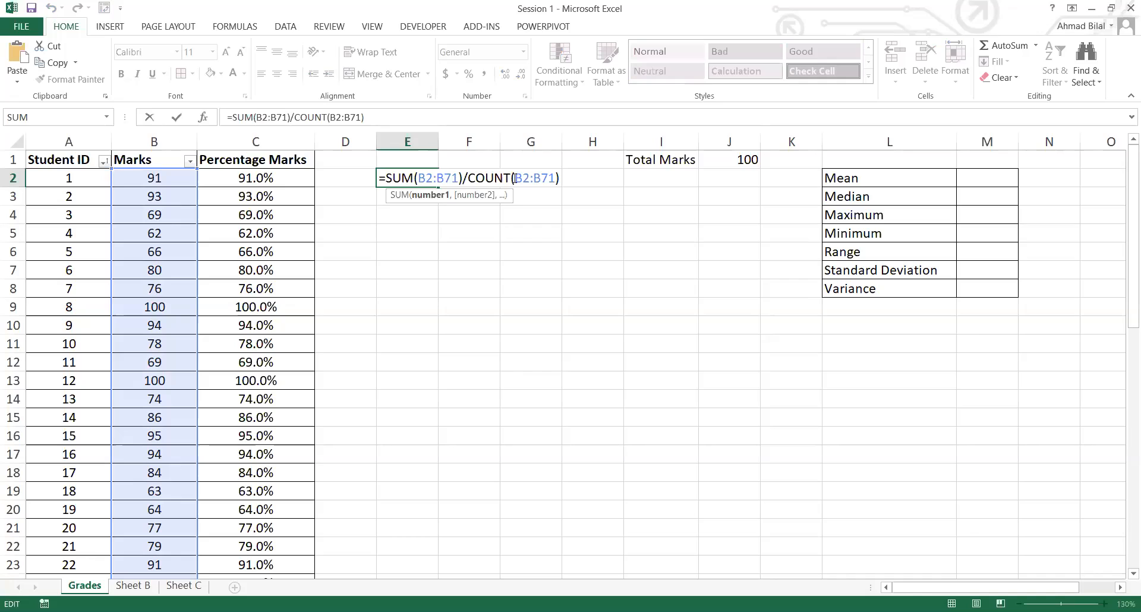
pyautogui.hotkey('alt', 'Tab')
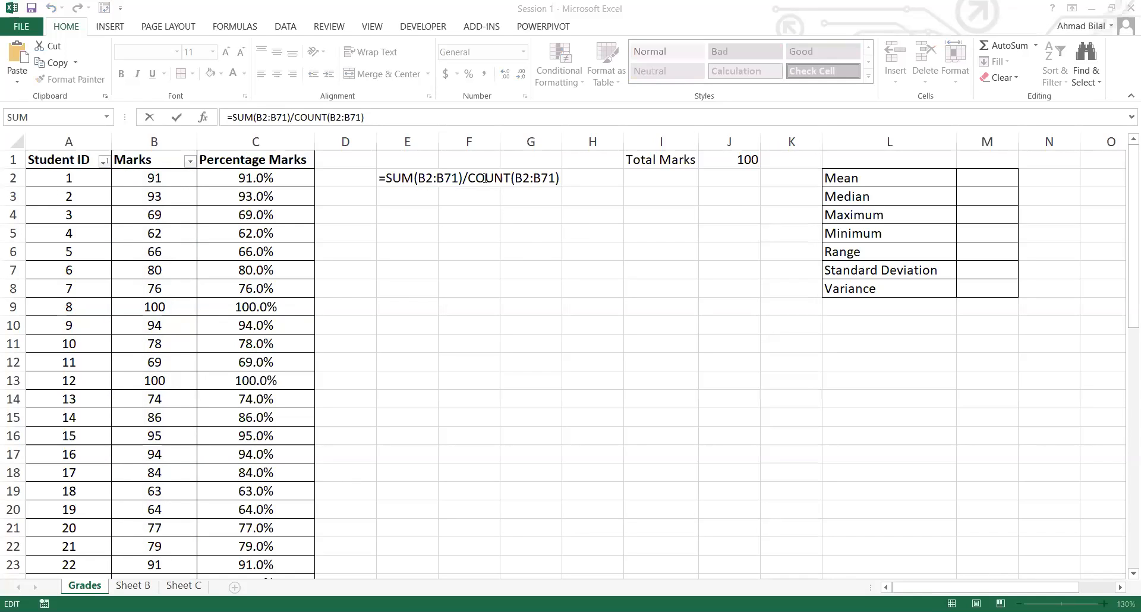
pyautogui.hotkey('alt', 'Tab')
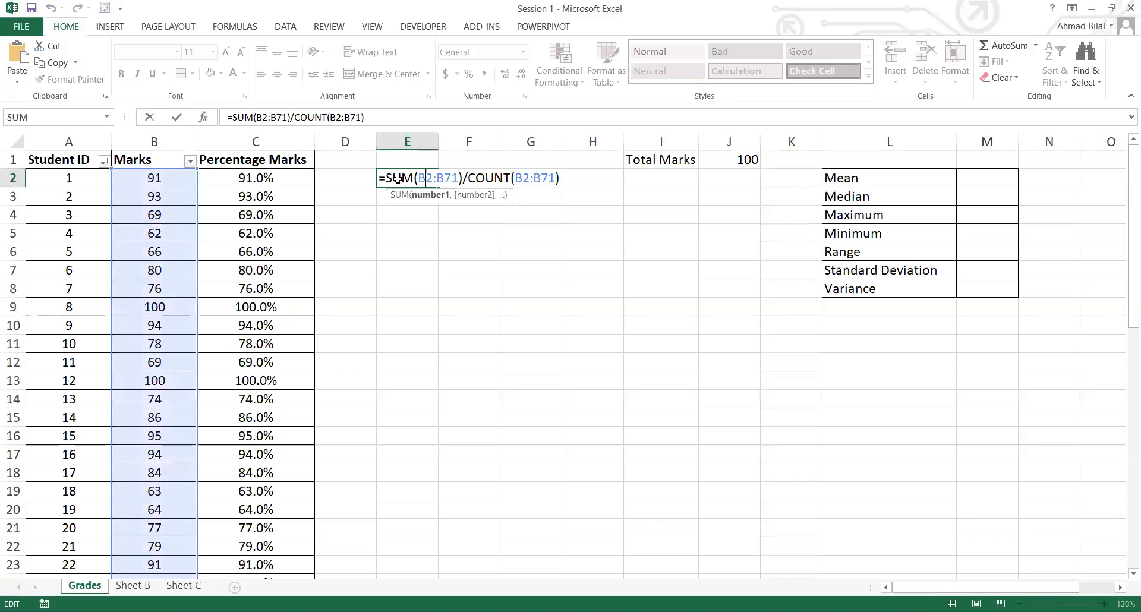
pyautogui.press('Return')
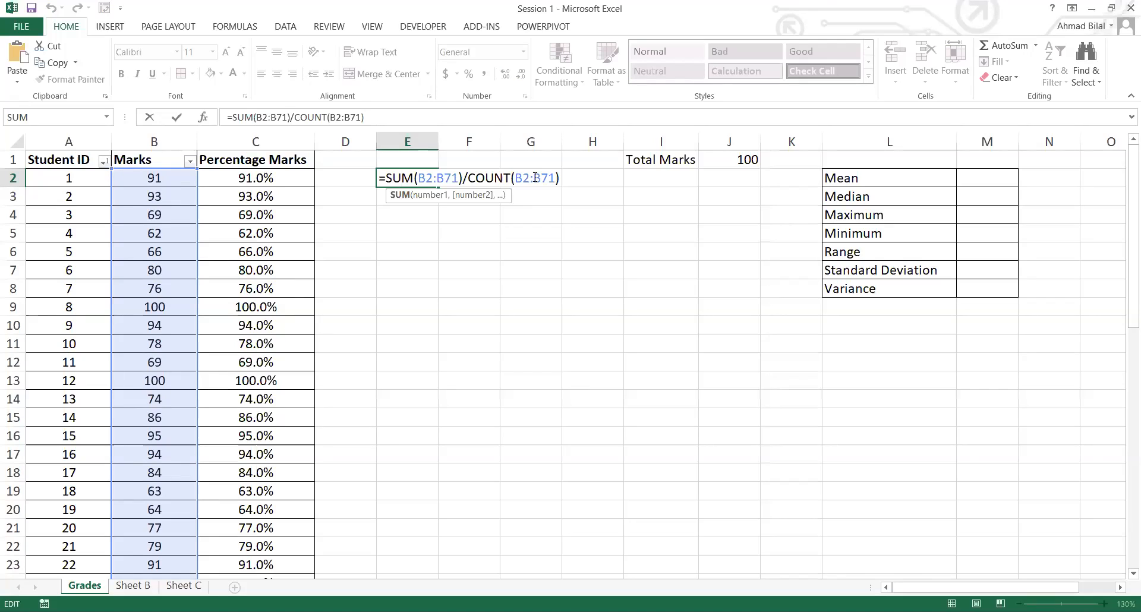
pyautogui.moveTo(515, 178); pyautogui.dragTo(553, 178)
pyautogui.hotkey('shift', 'Right')
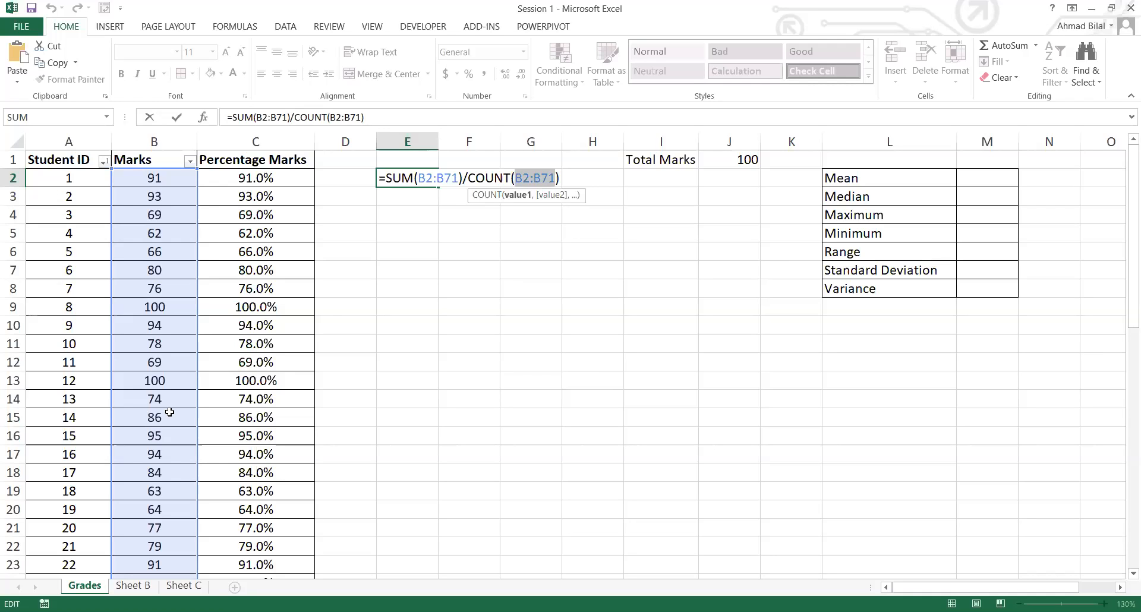
pyautogui.press('Return')
pyautogui.press('Return')
pyautogui.press('Up')
pyautogui.press('Up')
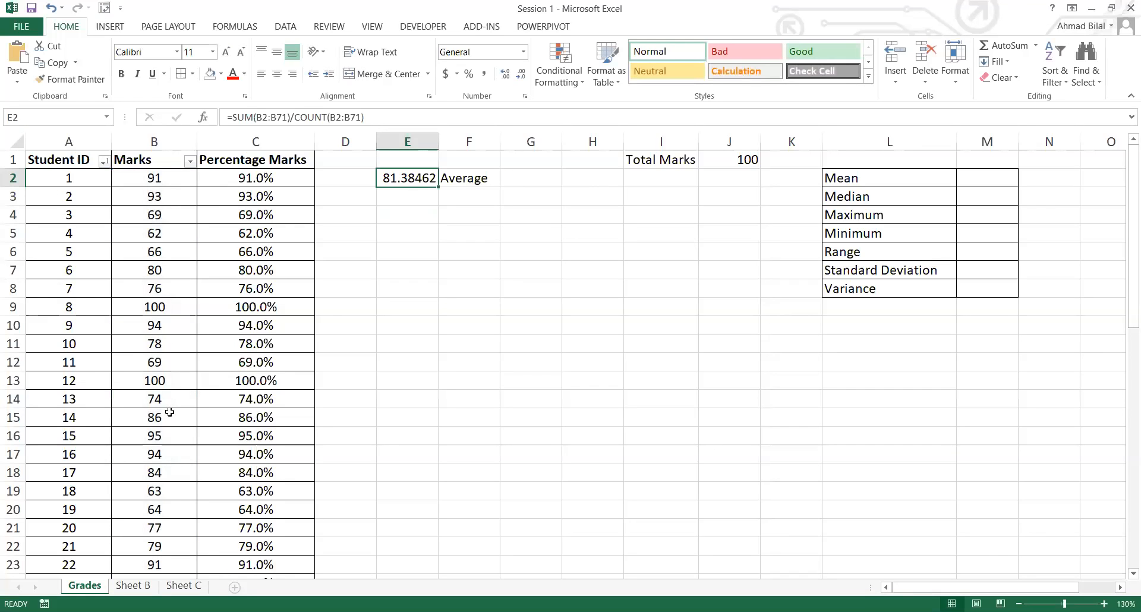
# Step: Reuse the SUM part of the E2 formula in E4 as =SUM(B2:B71)
pyautogui.press('F2')
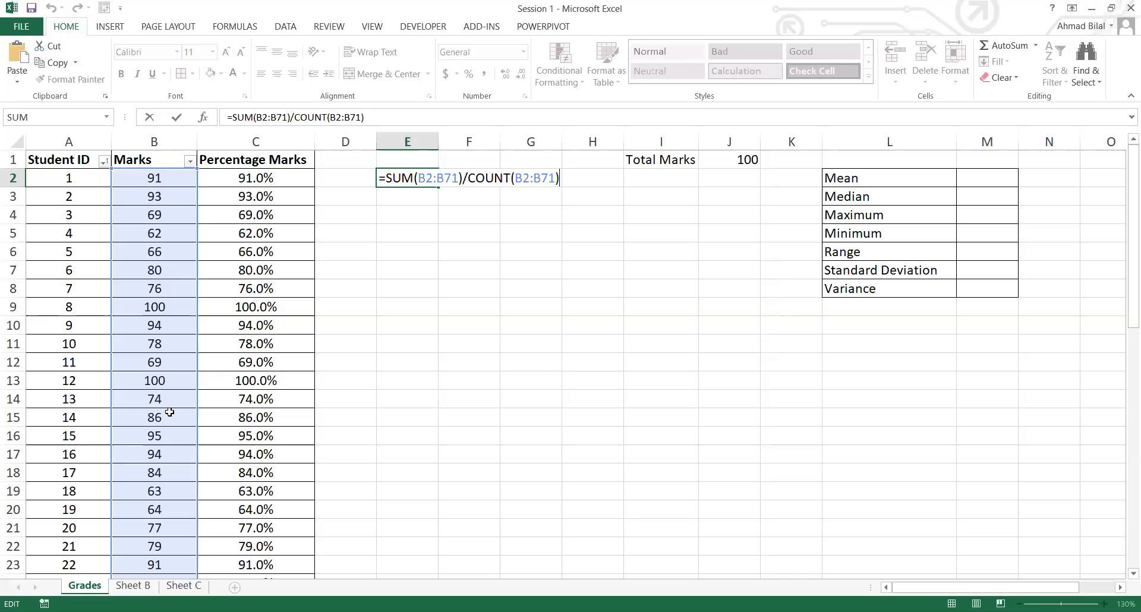
pyautogui.press('Escape')
pyautogui.press('Down')
pyautogui.press('Down')
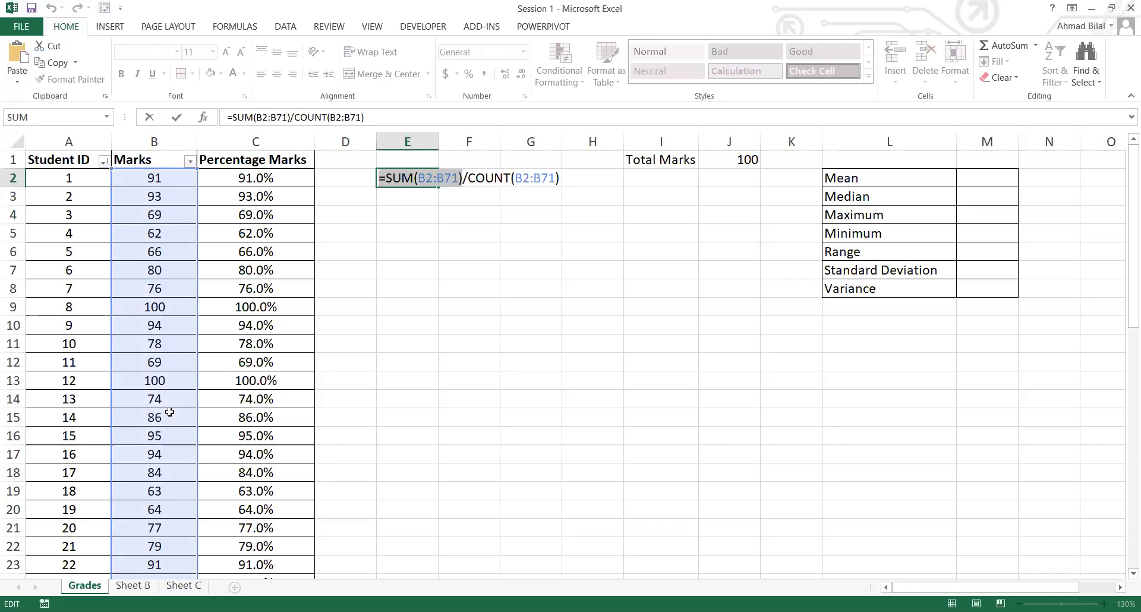
pyautogui.press('F2')
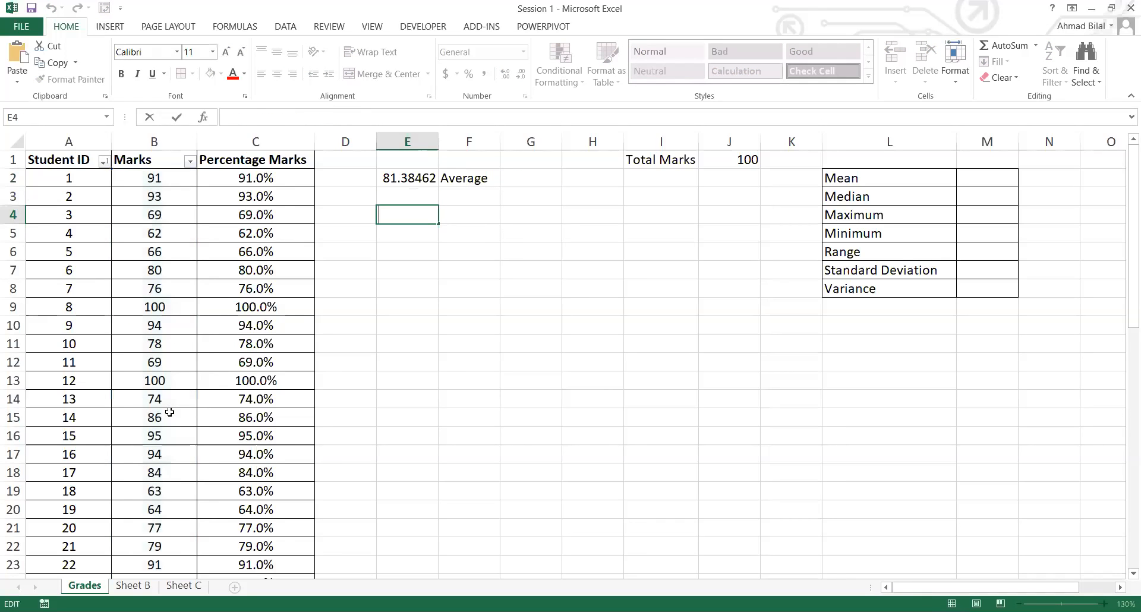
pyautogui.write('=SUM(B2:B71)')
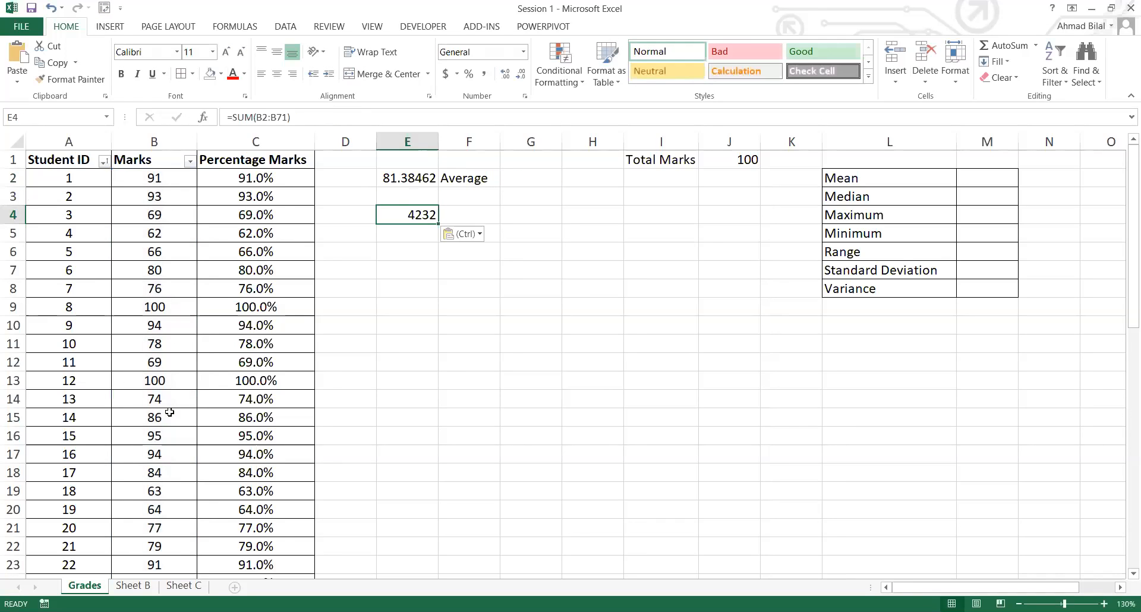
# Step: Label cell F4 as SUM and cell F5 as COUNT beside the result cells
pyautogui.press('Right')
pyautogui.write('s')
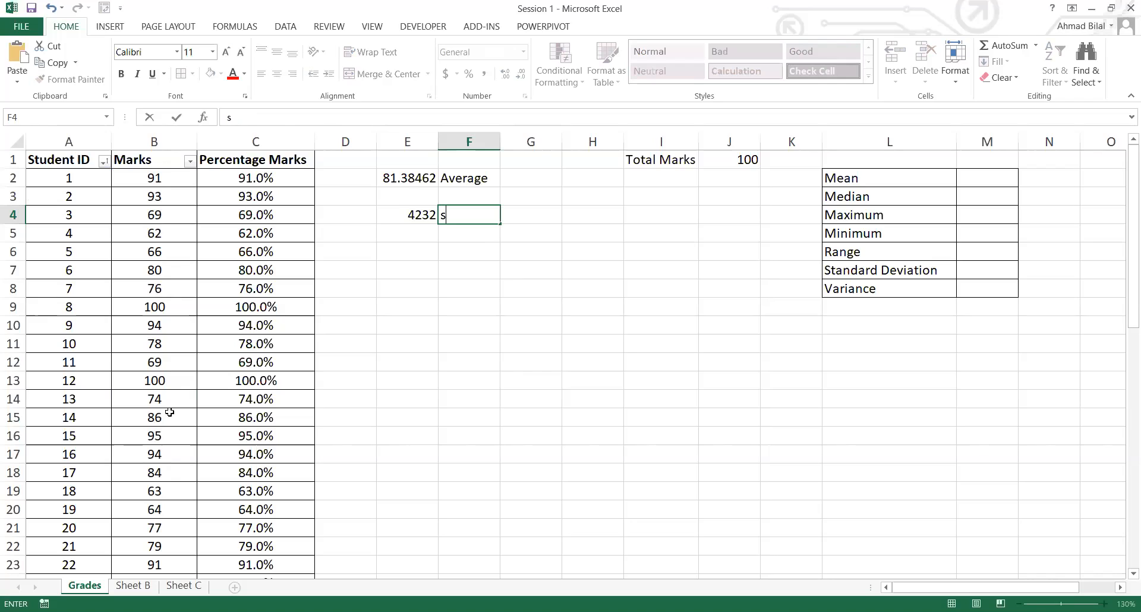
pyautogui.write('um')
pyautogui.press('Return')
pyautogui.write('COUNT')
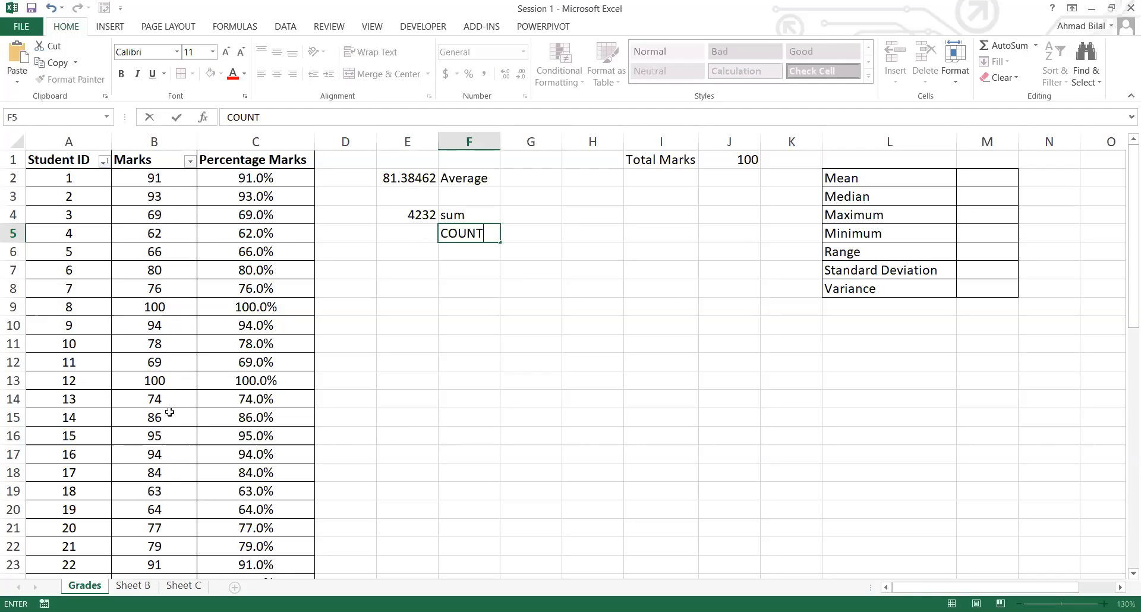
pyautogui.press('Up')
pyautogui.write('SU')
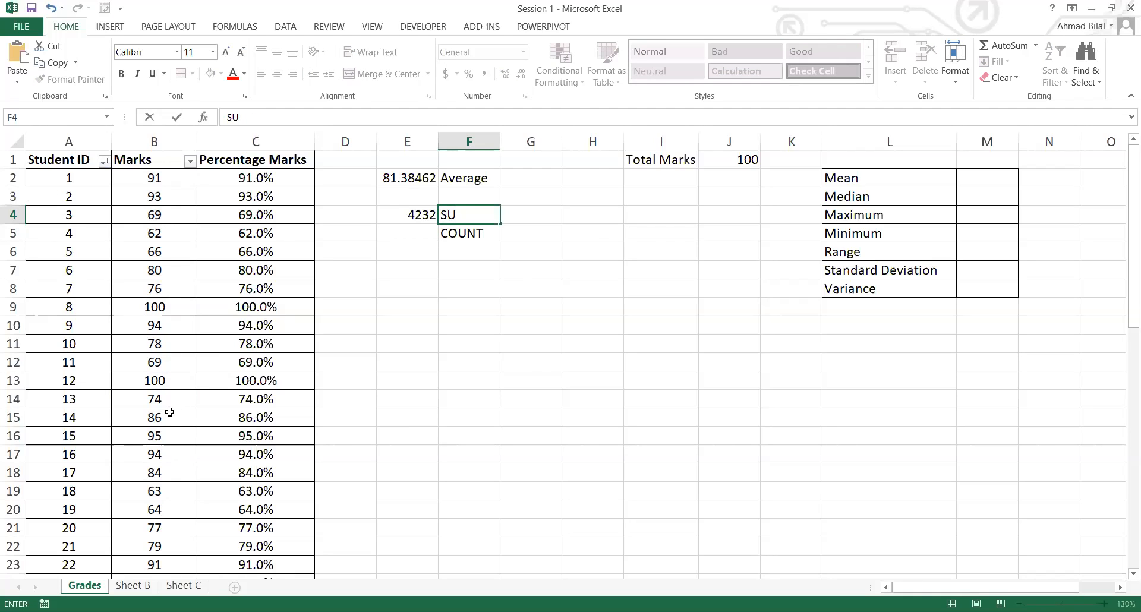
pyautogui.press('Escape')
# Step: Reuse the E4 formula in E5 and change its function to make it =COUNT(B2:B71)
pyautogui.press('Left')
pyautogui.press('F2')
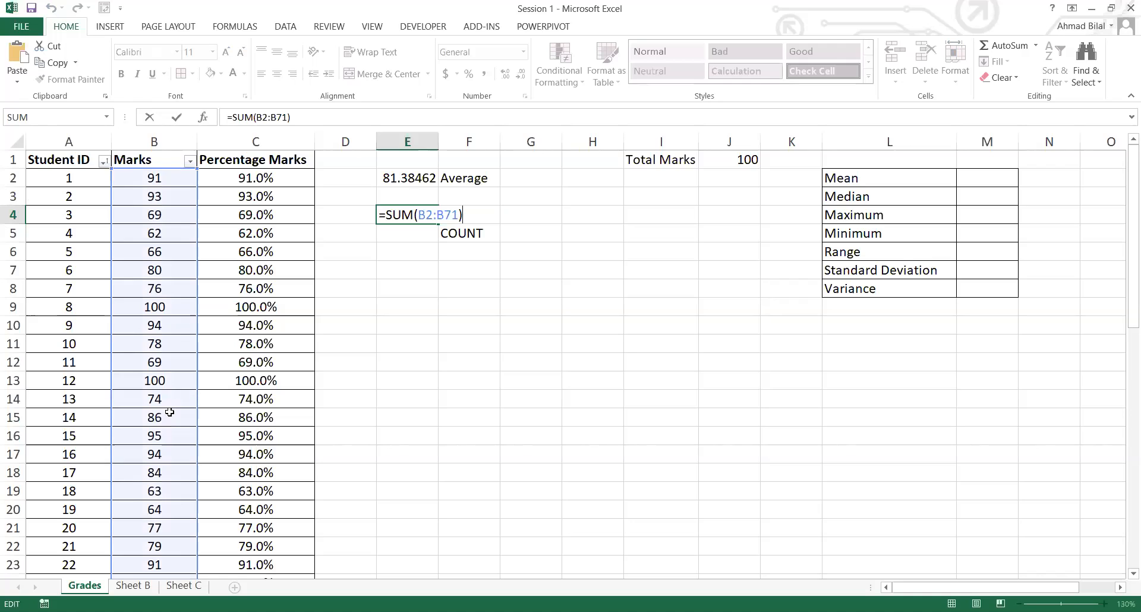
pyautogui.press('Return')
pyautogui.hotkey('ctrl', "'")
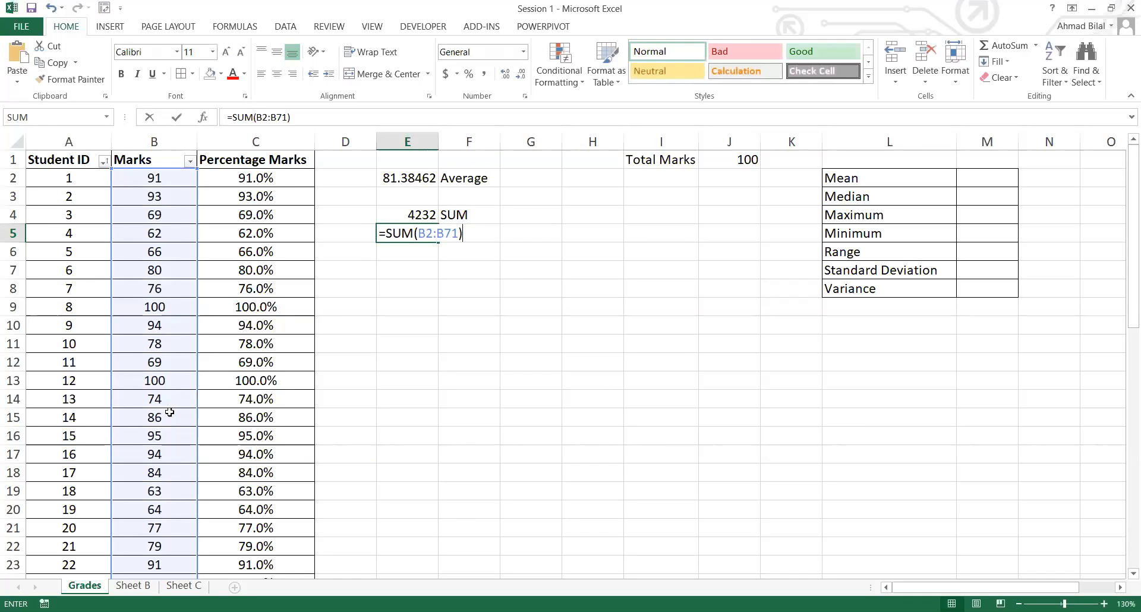
pyautogui.press('Left')
pyautogui.press('Right')
# Step: Open the E4 SUM formula and examine how its range B2:B71 covers the marks and the empty rows below
pyautogui.press('F2')
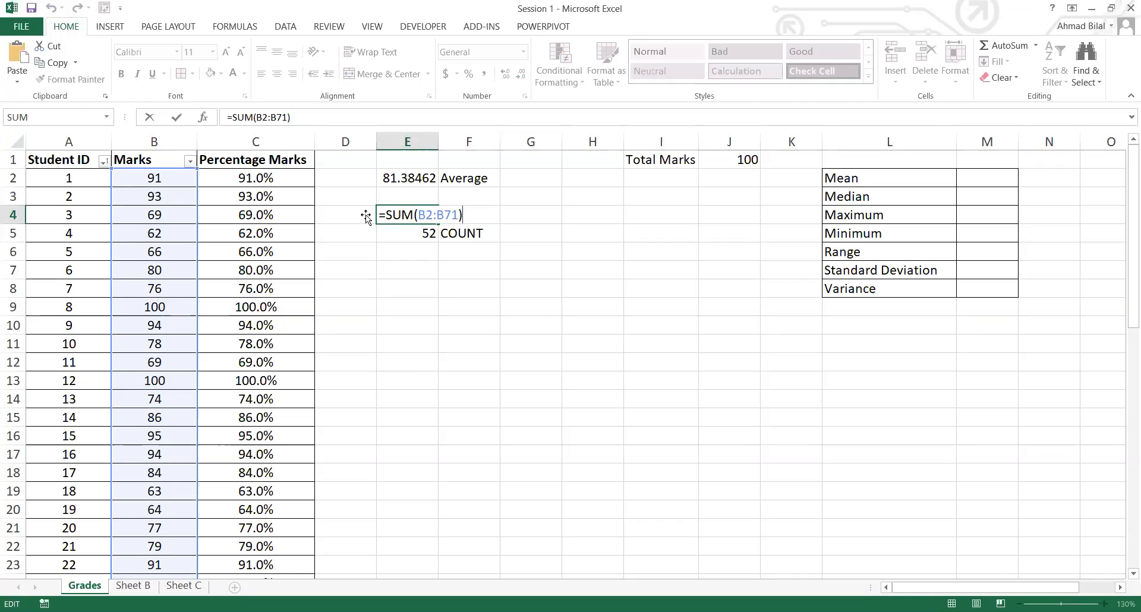
pyautogui.scroll(-2, 367, 218)
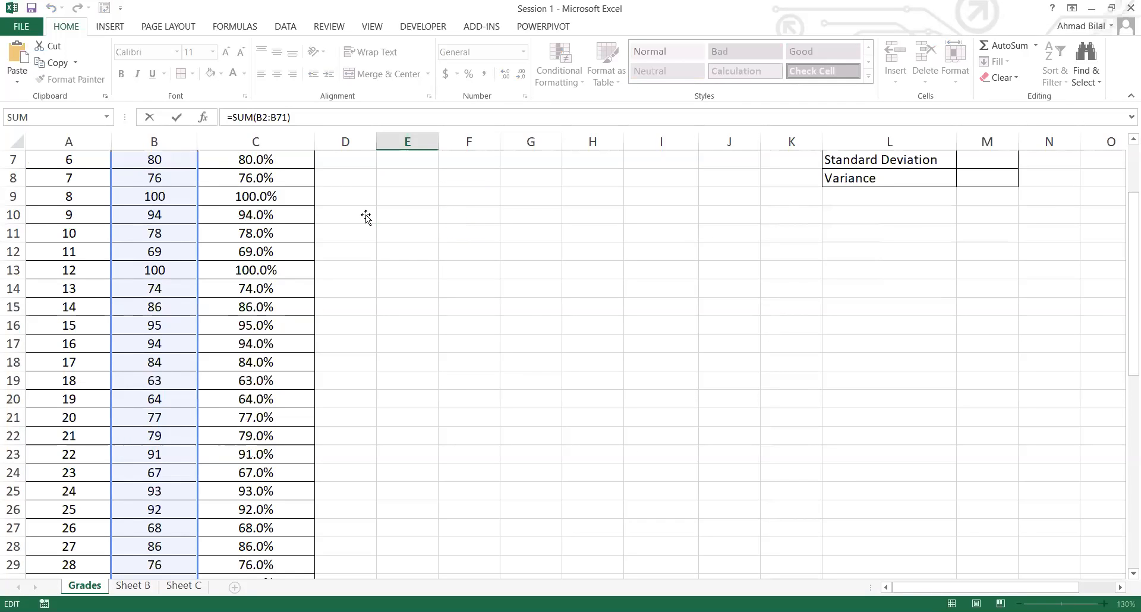
pyautogui.scroll(-11, 160, 400)
pyautogui.scroll(-3, 164, 234)
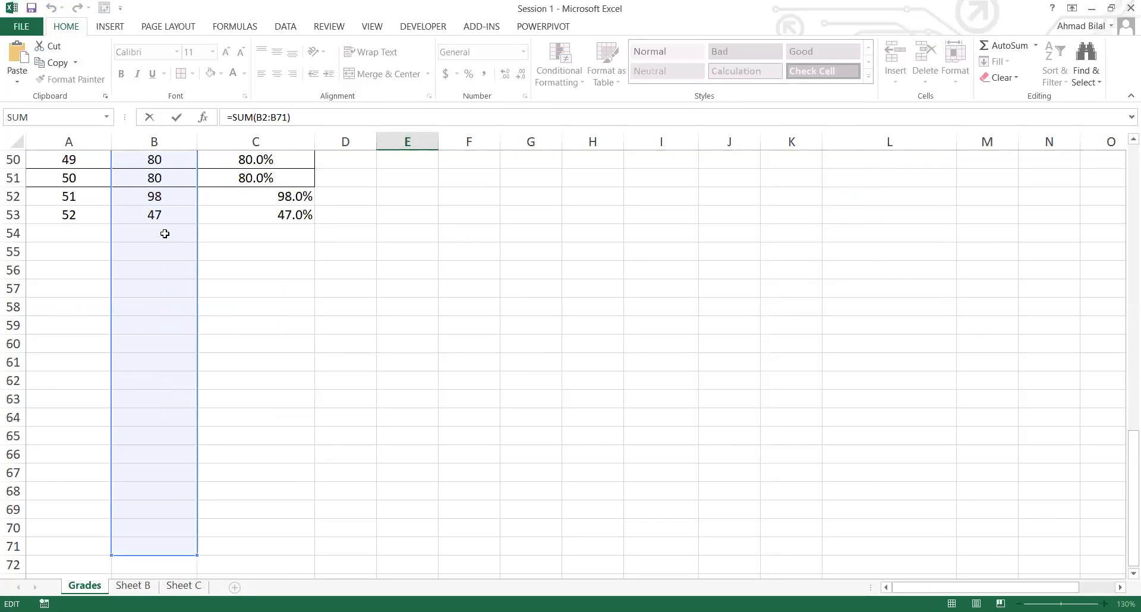
pyautogui.scroll(-1, 147, 507)
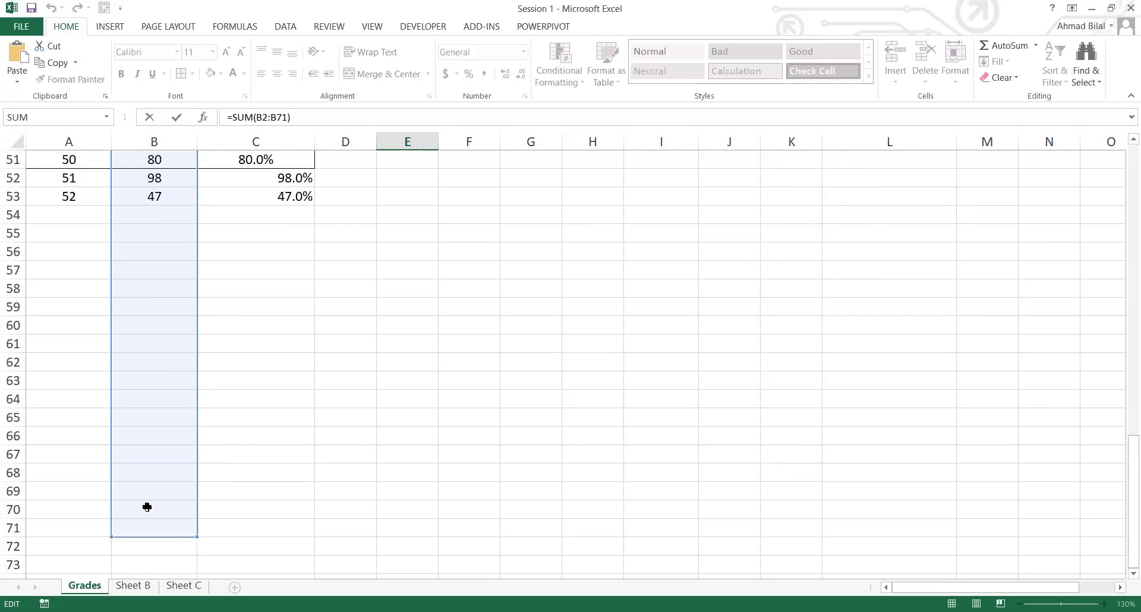
pyautogui.scroll(17, 438, 292)
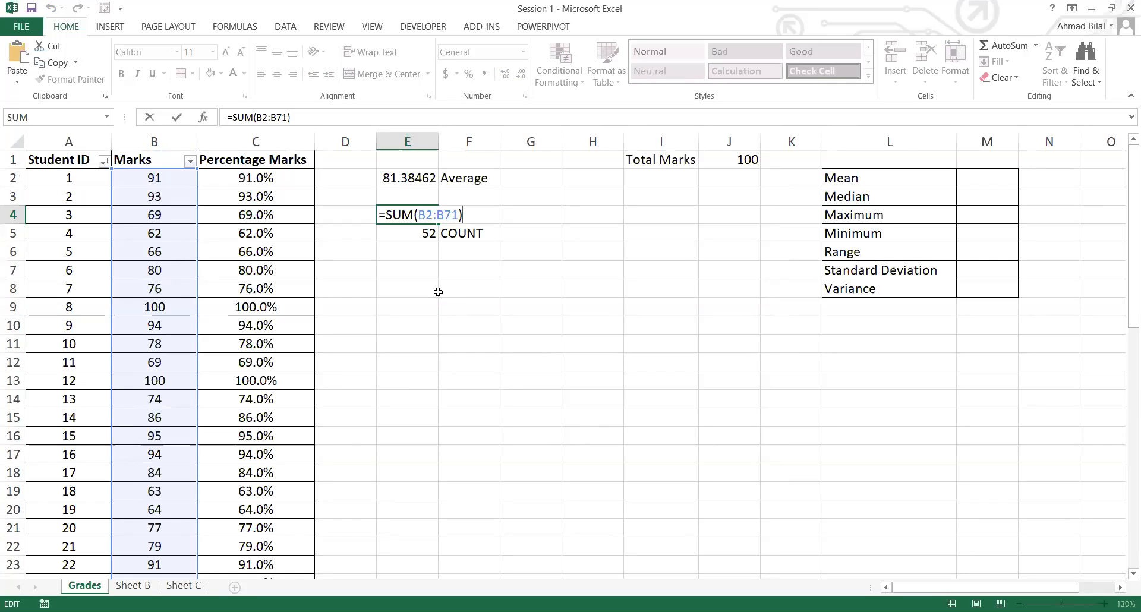
pyautogui.hotkey('ctrl', 'Return')
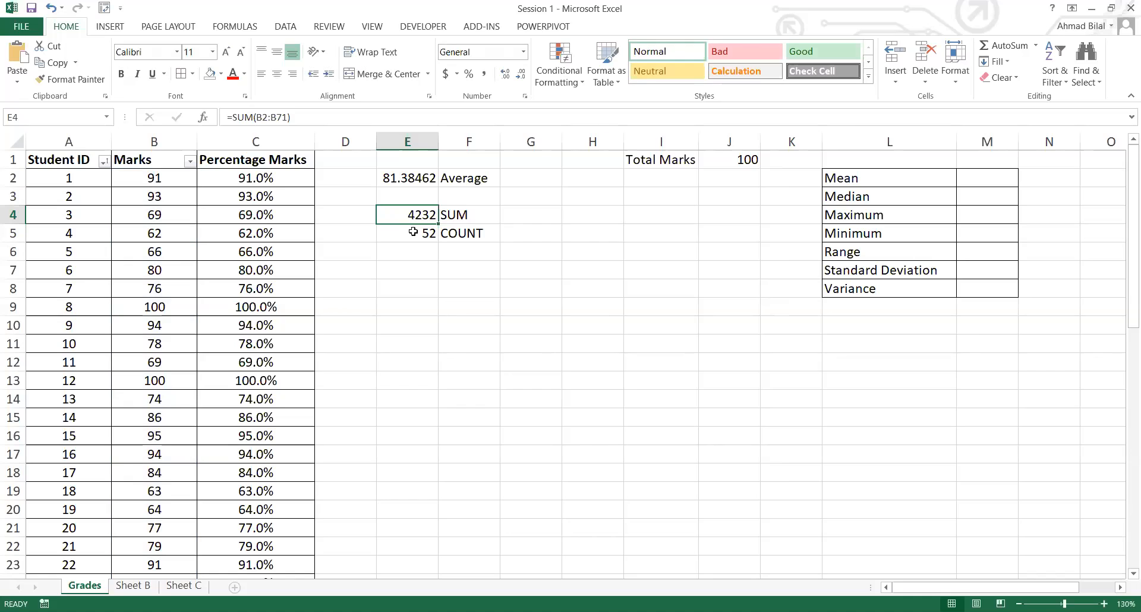
# Step: Open the E5 COUNT formula and examine which cells of its range B2:B71 contain marks
pyautogui.press('Down')
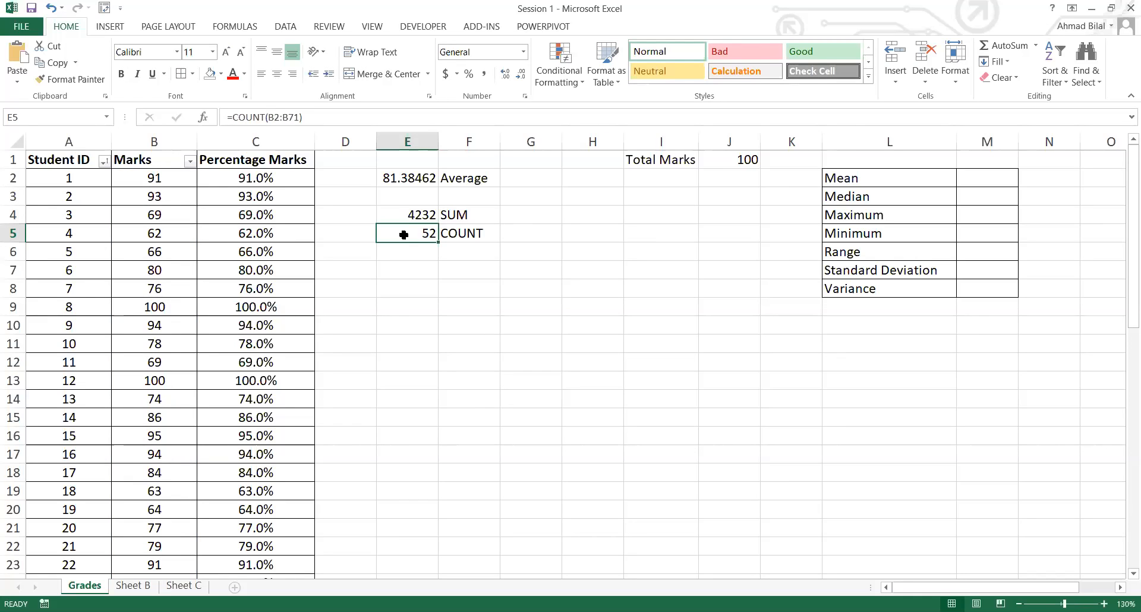
pyautogui.press('F2')
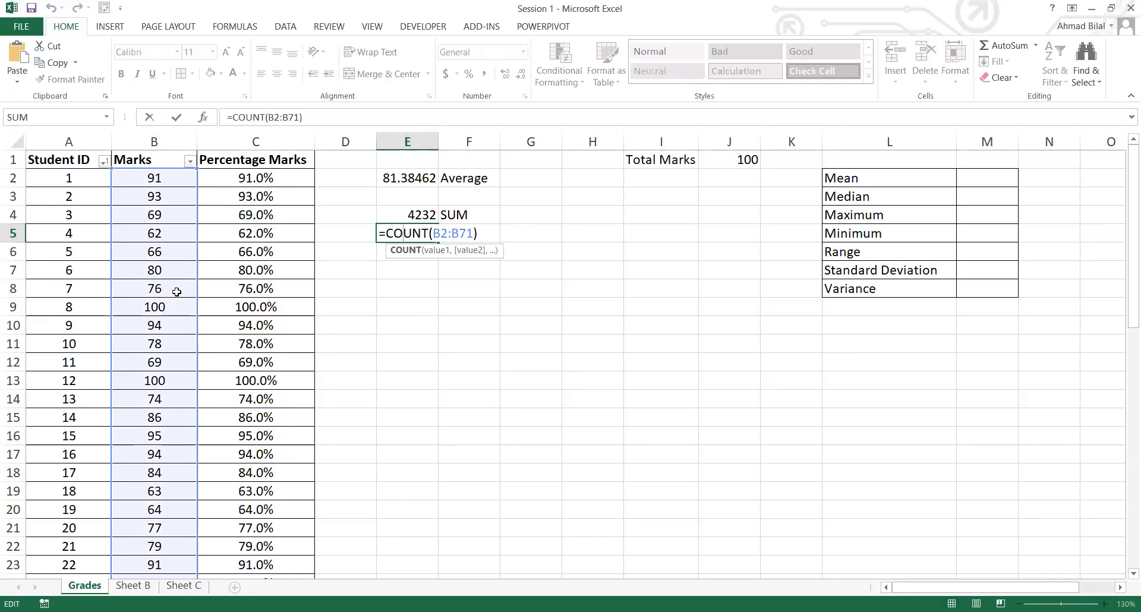
pyautogui.scroll(-18, 176, 291)
pyautogui.scroll(2, 152, 549)
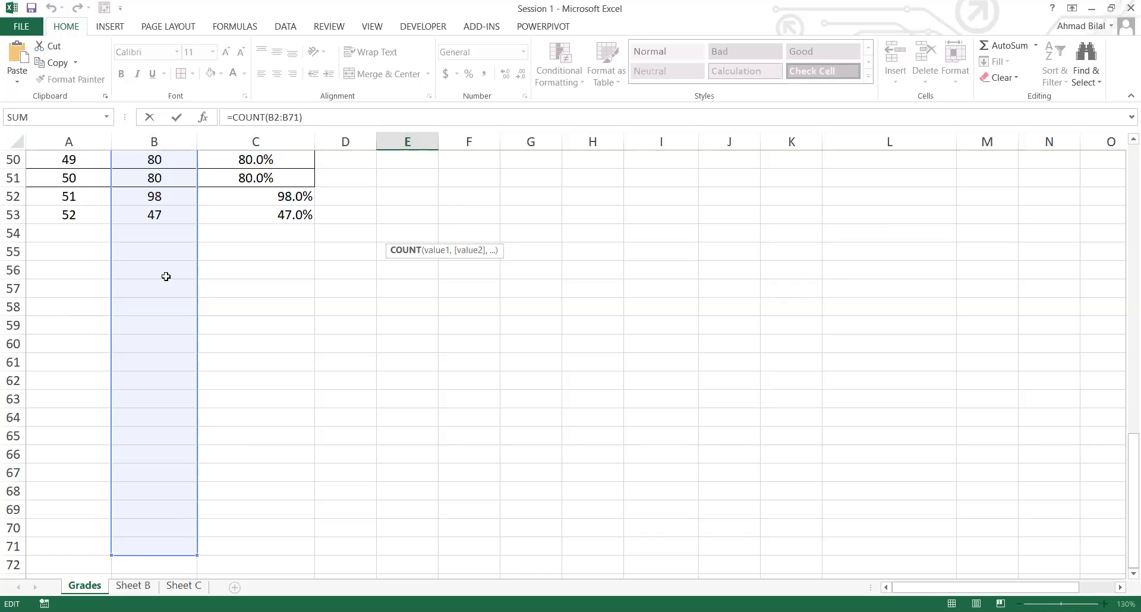
pyautogui.scroll(2, 210, 386)
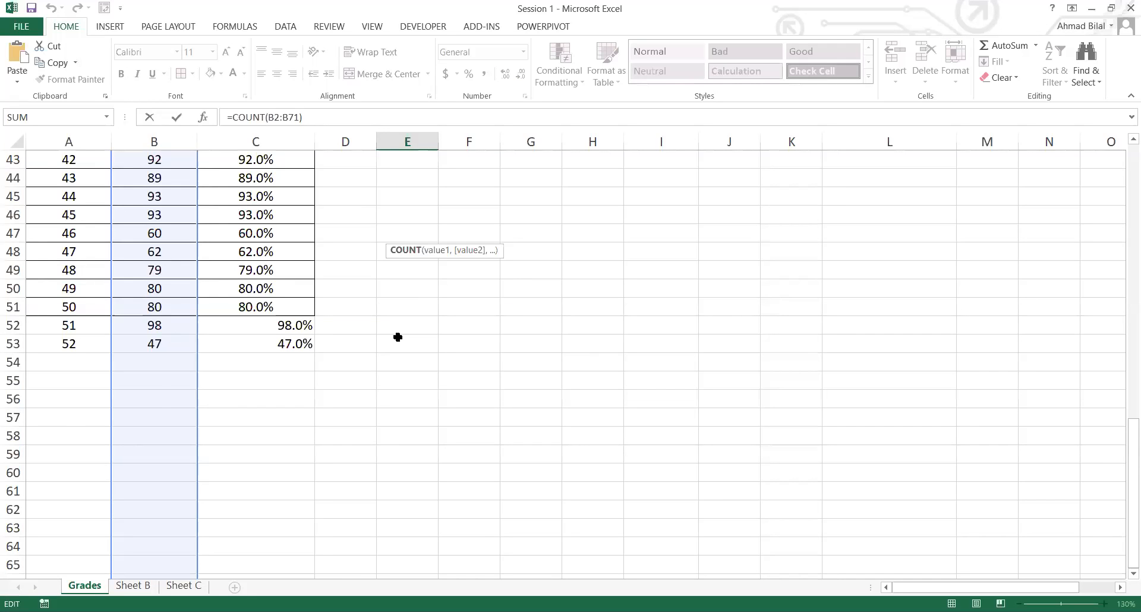
pyautogui.scroll(5, 398, 337)
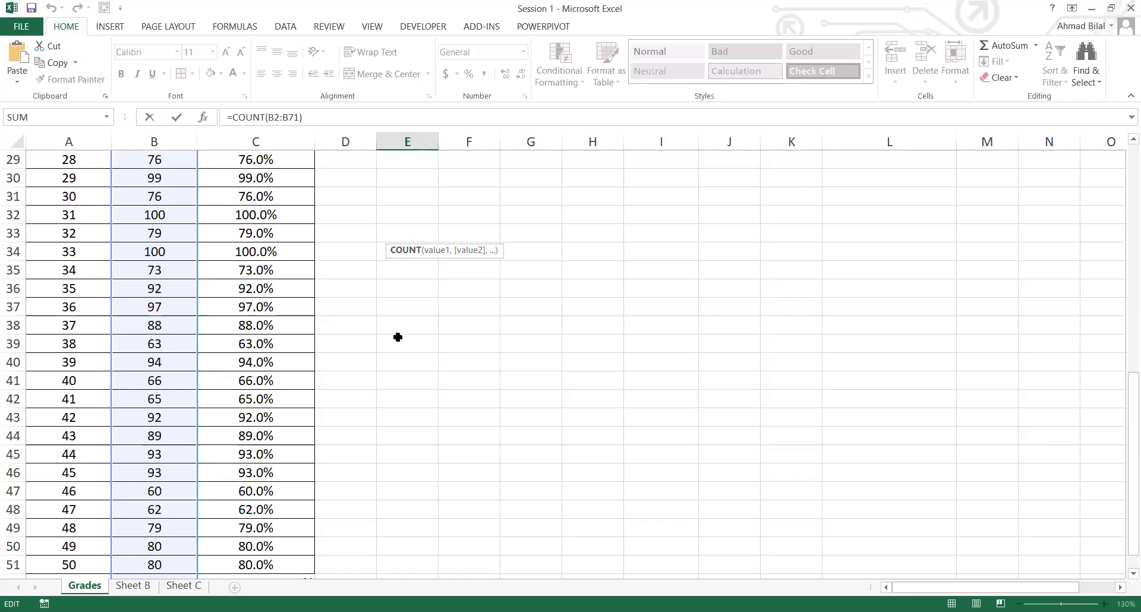
pyautogui.press('Return')
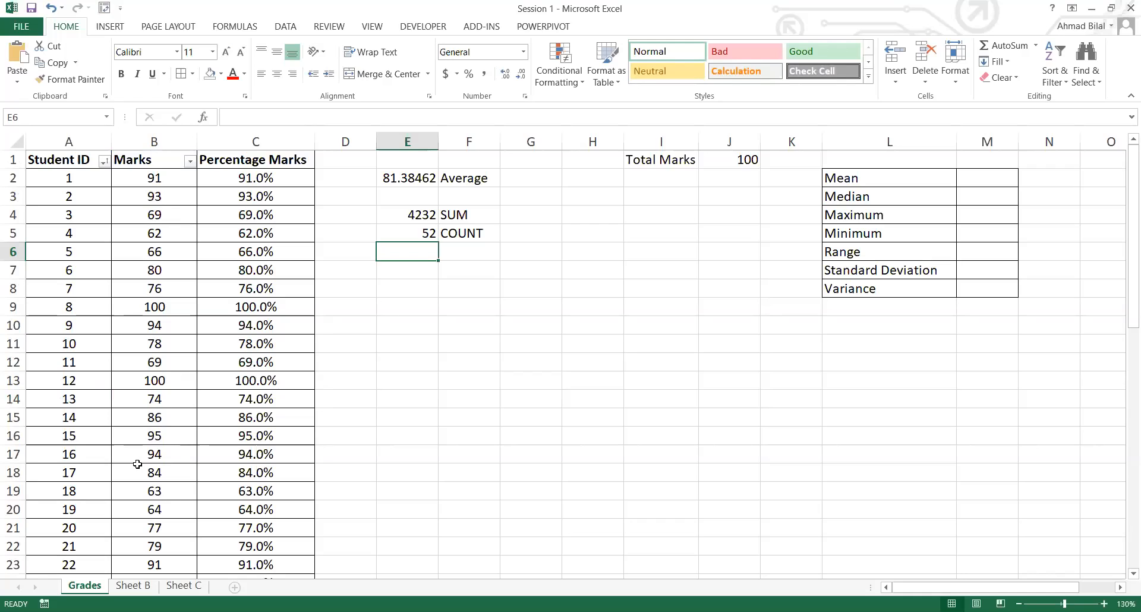
# Step: Add a student record in row 54 with Student ID 53 and marks 75
pyautogui.scroll(-10, 137, 464)
pyautogui.scroll(-4, 107, 392)
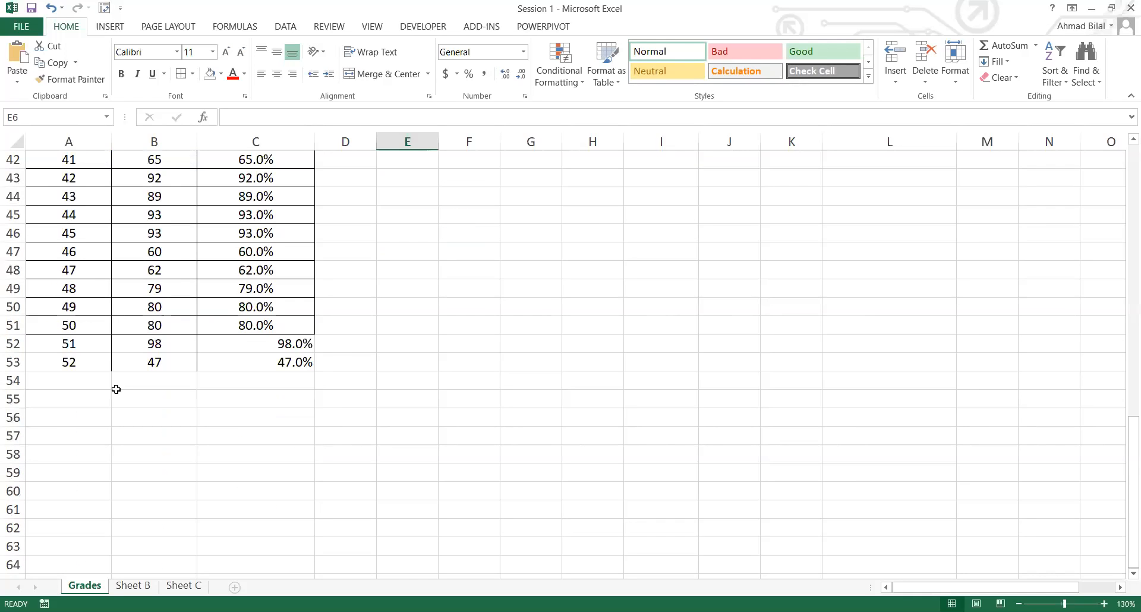
pyautogui.click(69, 381)
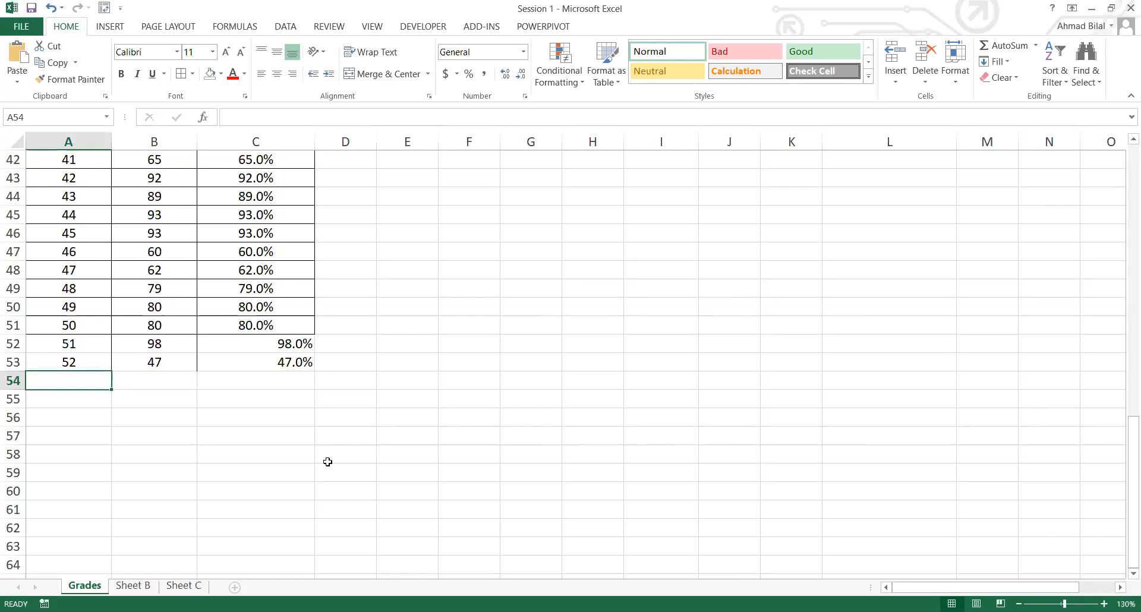
pyautogui.write('53')
pyautogui.press('Return')
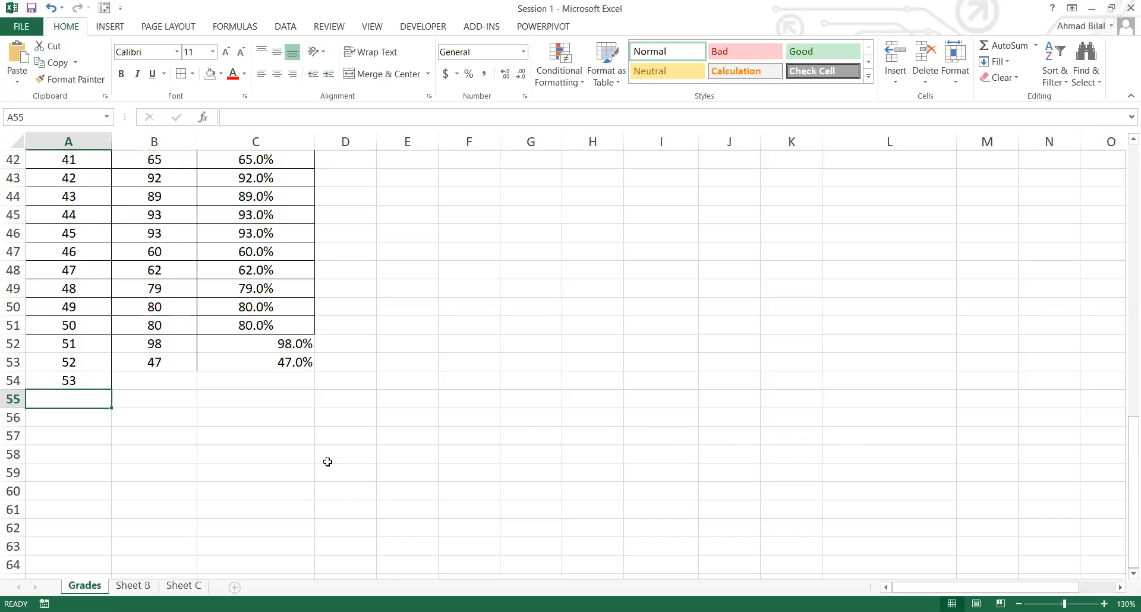
pyautogui.press('Up')
pyautogui.press('Right')
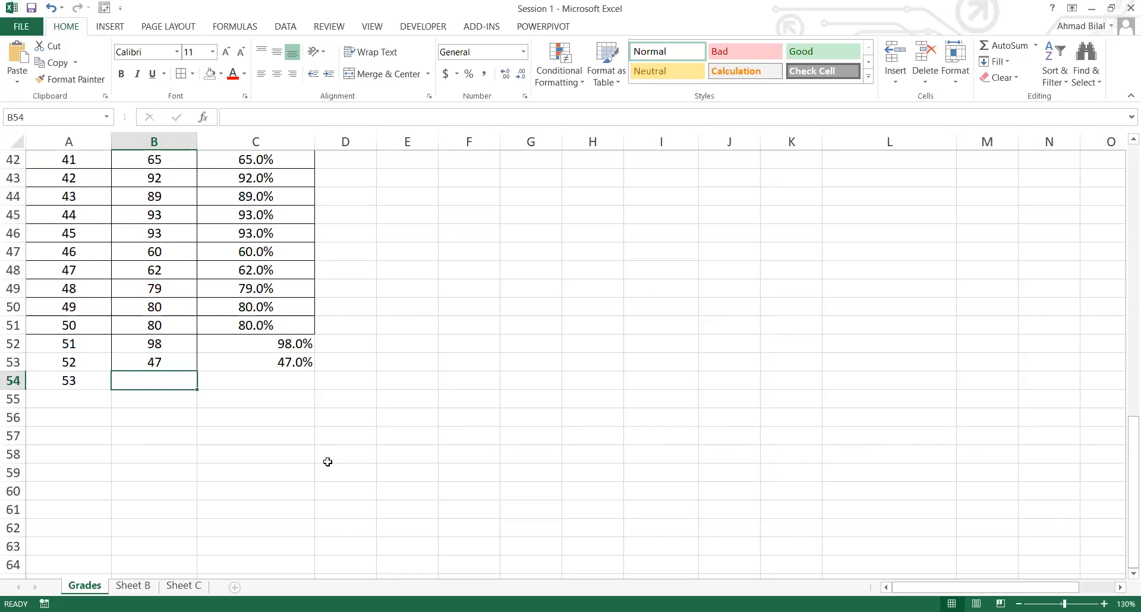
pyautogui.write('7')
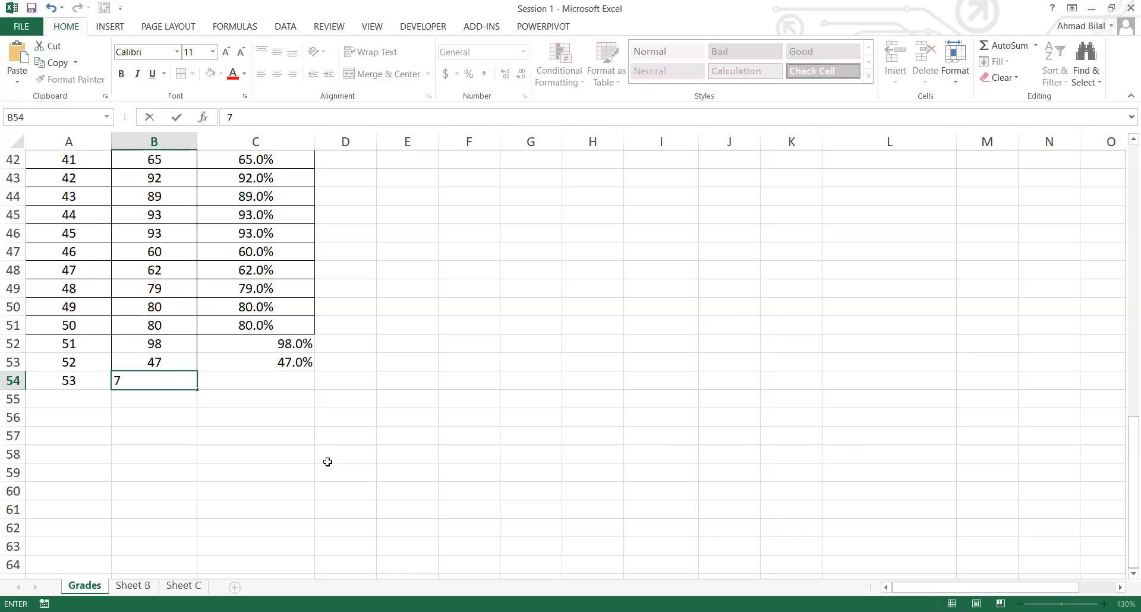
pyautogui.write('5')
pyautogui.press('Up')
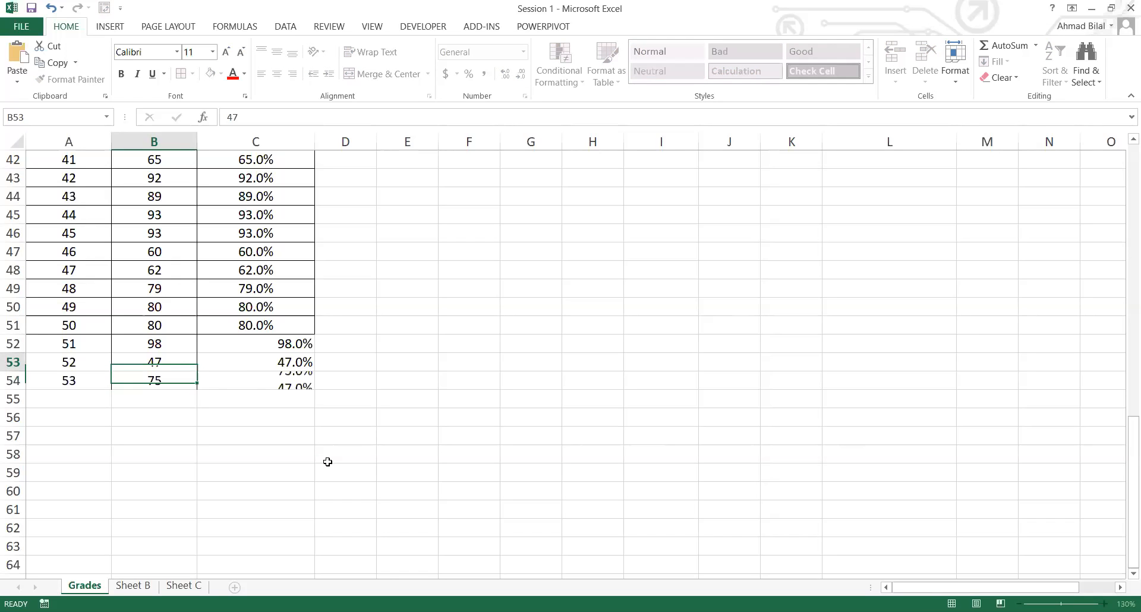
# Step: Return to the calculations and check the count in E5 and the average in E2 against the extended student list
pyautogui.press('Right')
pyautogui.press('Right')
pyautogui.press('Right')
pyautogui.press('Right')
pyautogui.press('Up')
pyautogui.press('Up')
pyautogui.press('Up')
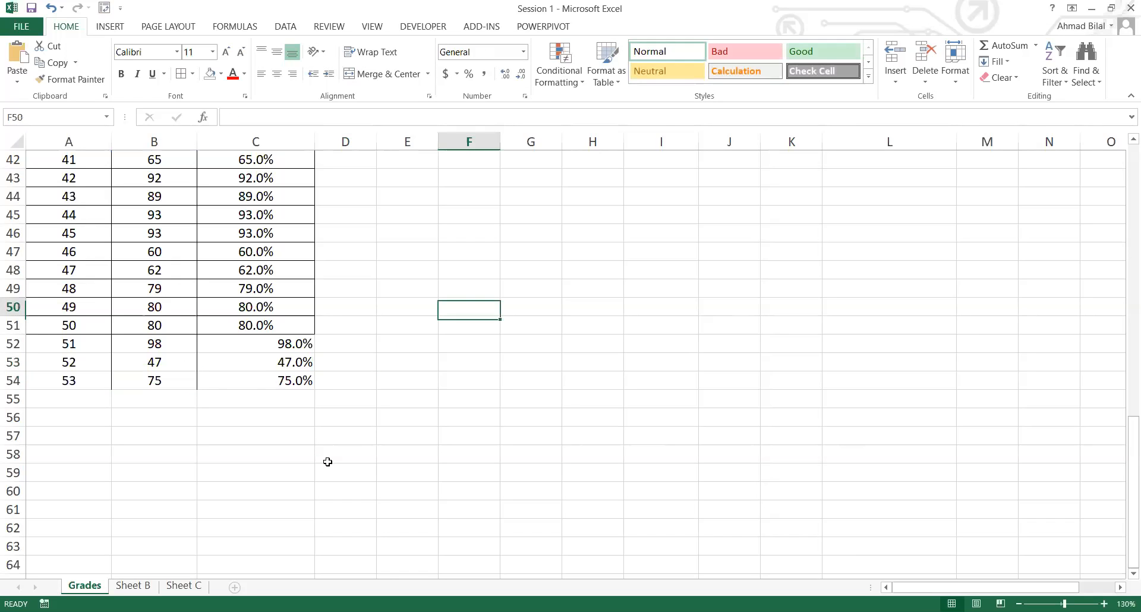
pyautogui.press('Left')
pyautogui.press('Up')
pyautogui.press('Up')
pyautogui.press('Up')
pyautogui.press('Up')
pyautogui.hotkey('ctrl', 'Up')
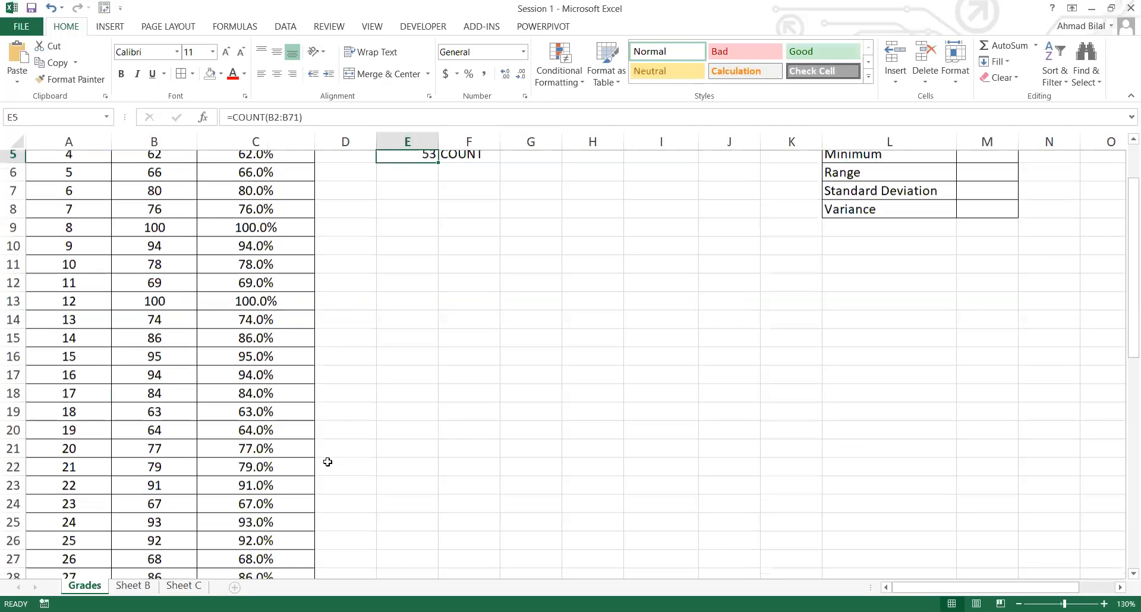
pyautogui.press('Up')
pyautogui.press('Up')
pyautogui.press('Up')
pyautogui.press('Up')
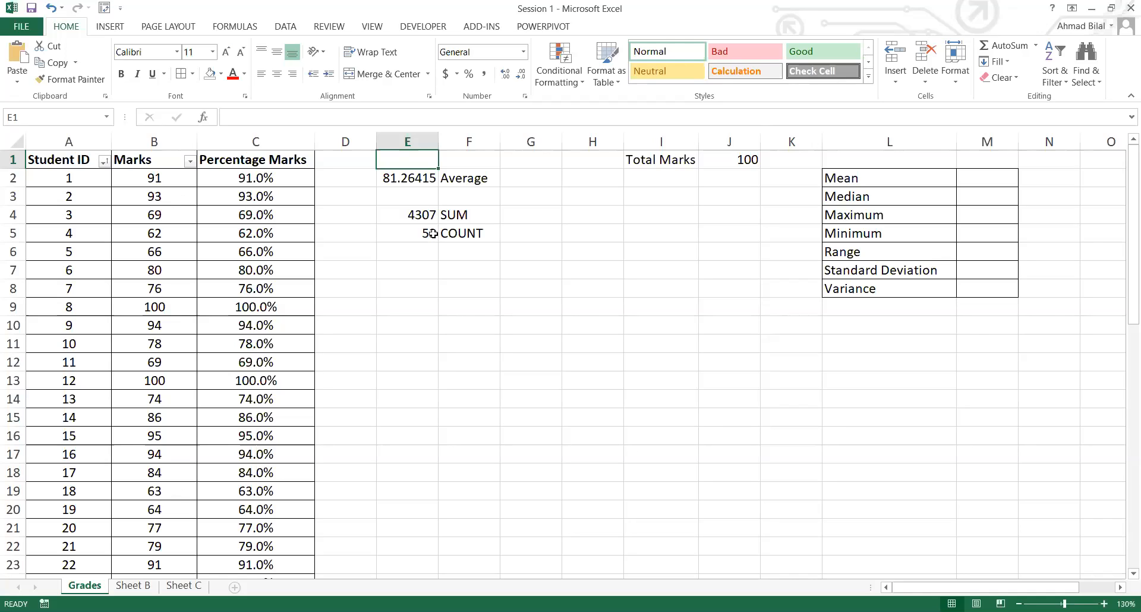
pyautogui.click(404, 236)
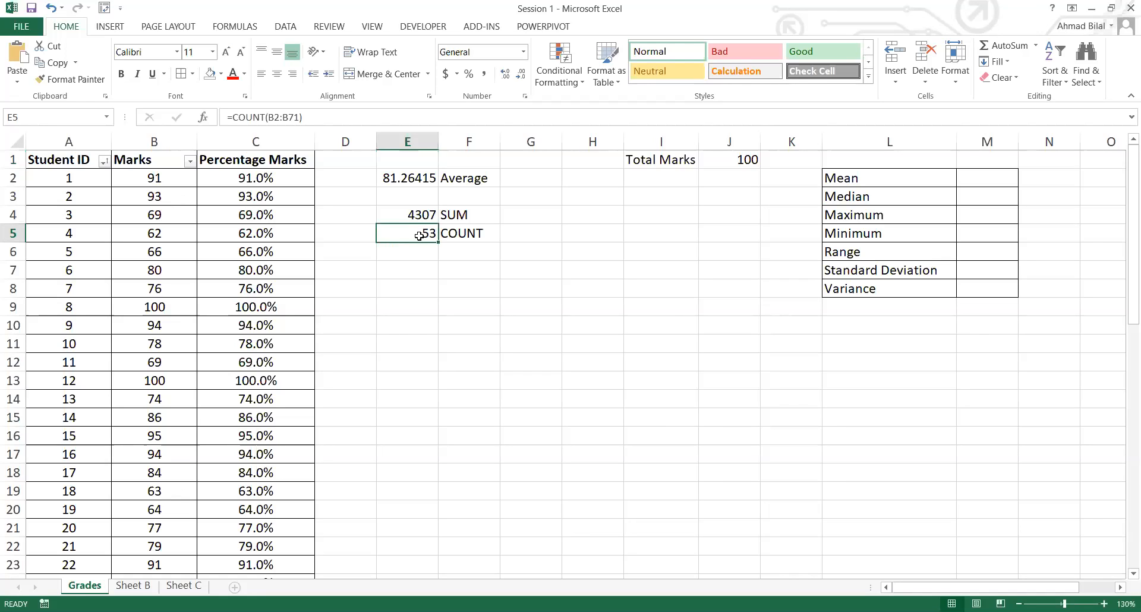
pyautogui.click(397, 177)
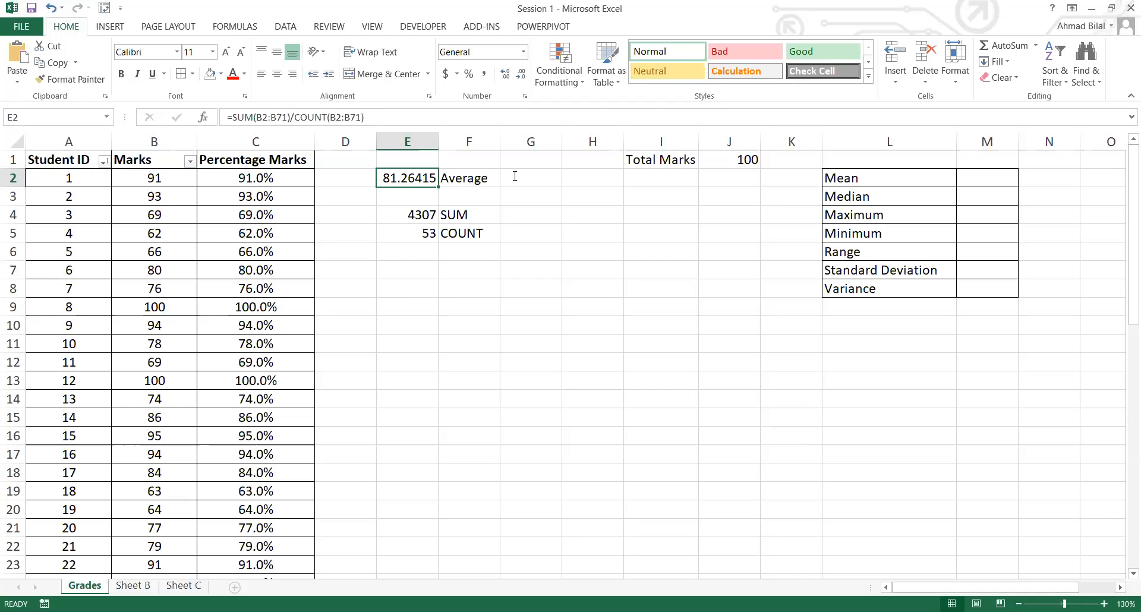
# Step: Label cell F6 as AVERAGE below the COUNT label
pyautogui.click(467, 249)
pyautogui.write('AVE')
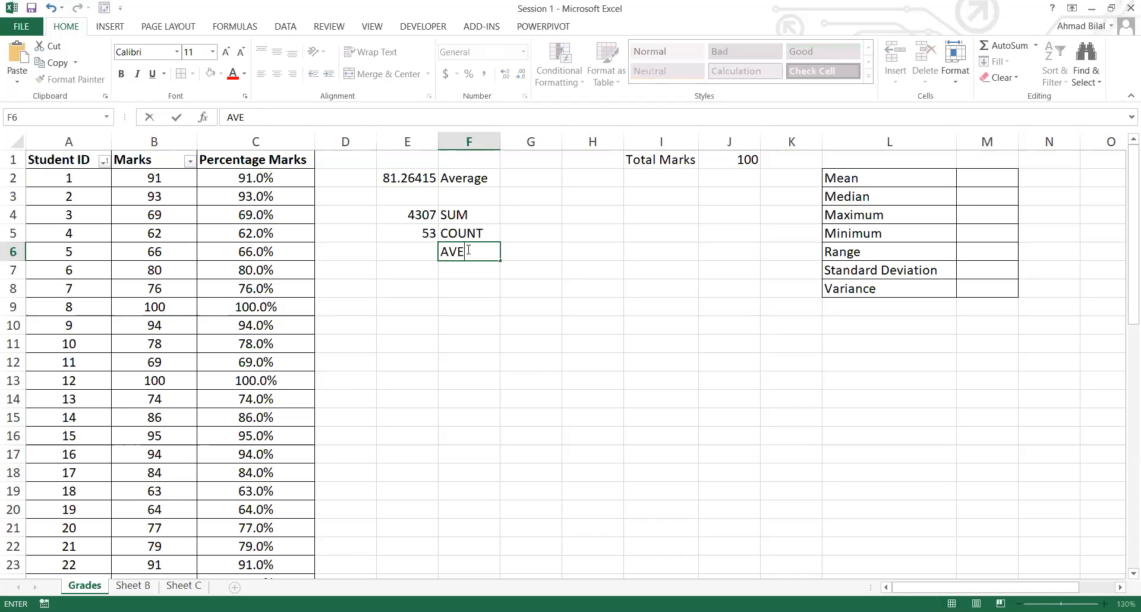
pyautogui.write('RAGE')
pyautogui.press('Return')
pyautogui.press('Up')
pyautogui.press('Left')
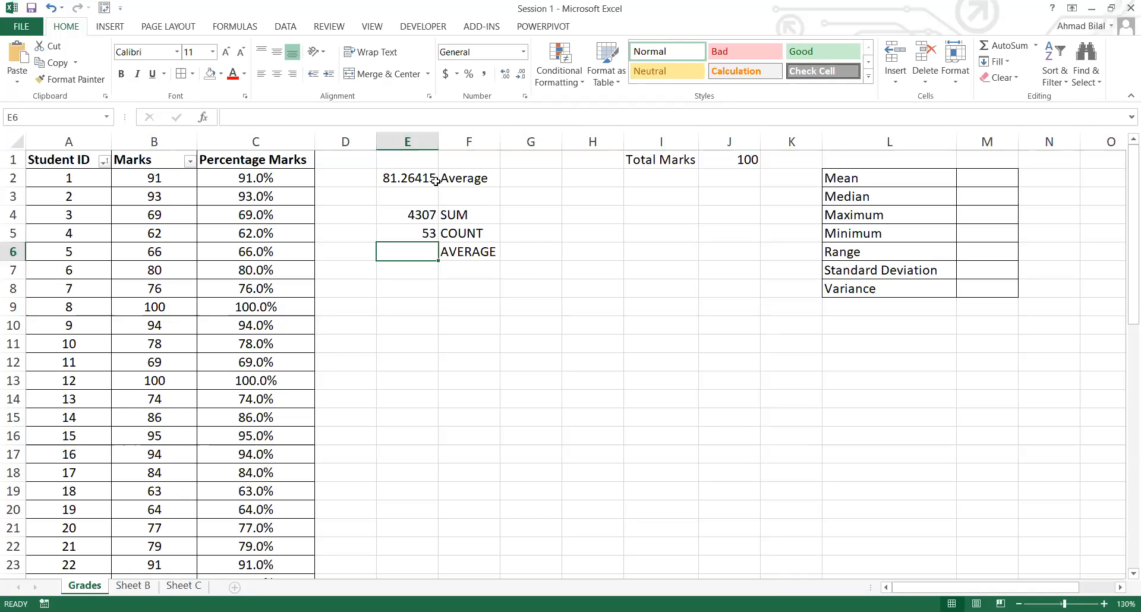
# Step: Calculate the average in E6 by dividing the SUM in E4 by the COUNT in E5 with =E4/E5
pyautogui.click(458, 214)
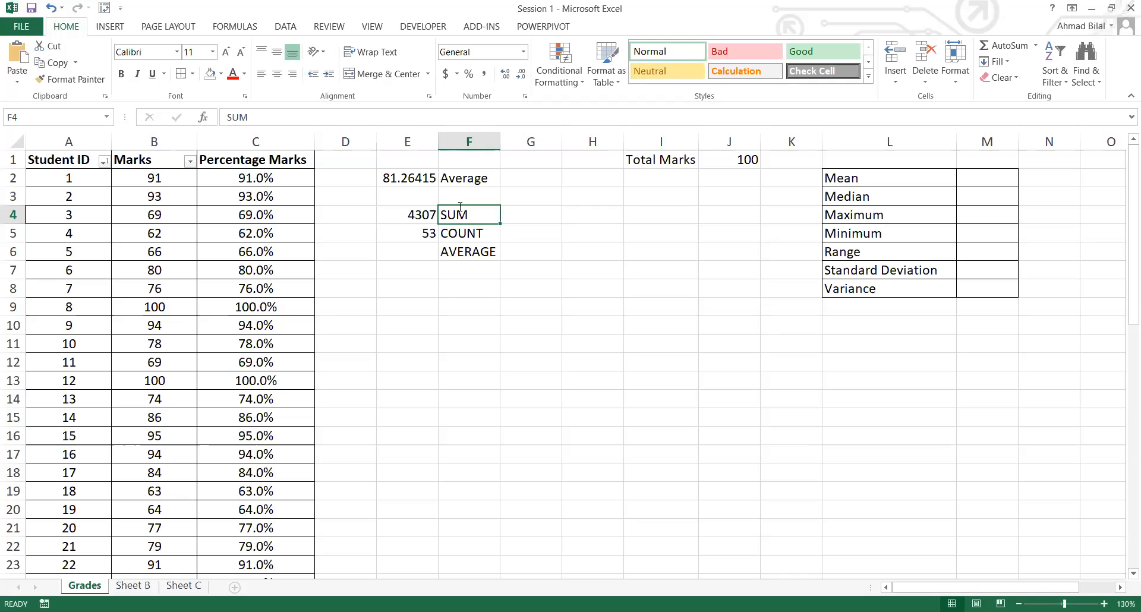
pyautogui.press('Left')
pyautogui.click(403, 235)
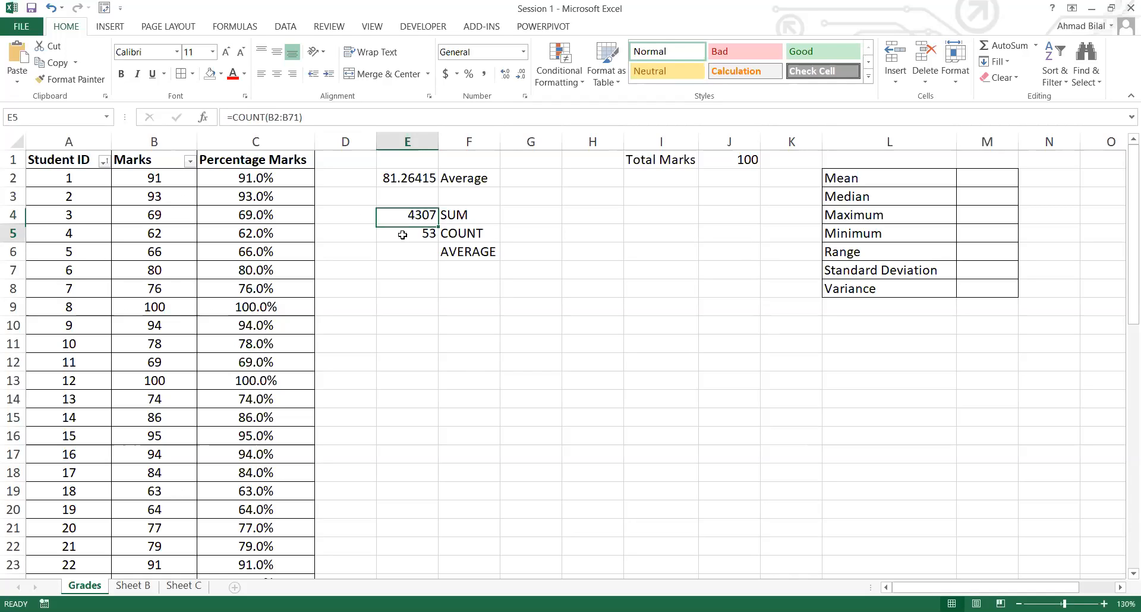
pyautogui.press('F2')
pyautogui.press('Escape')
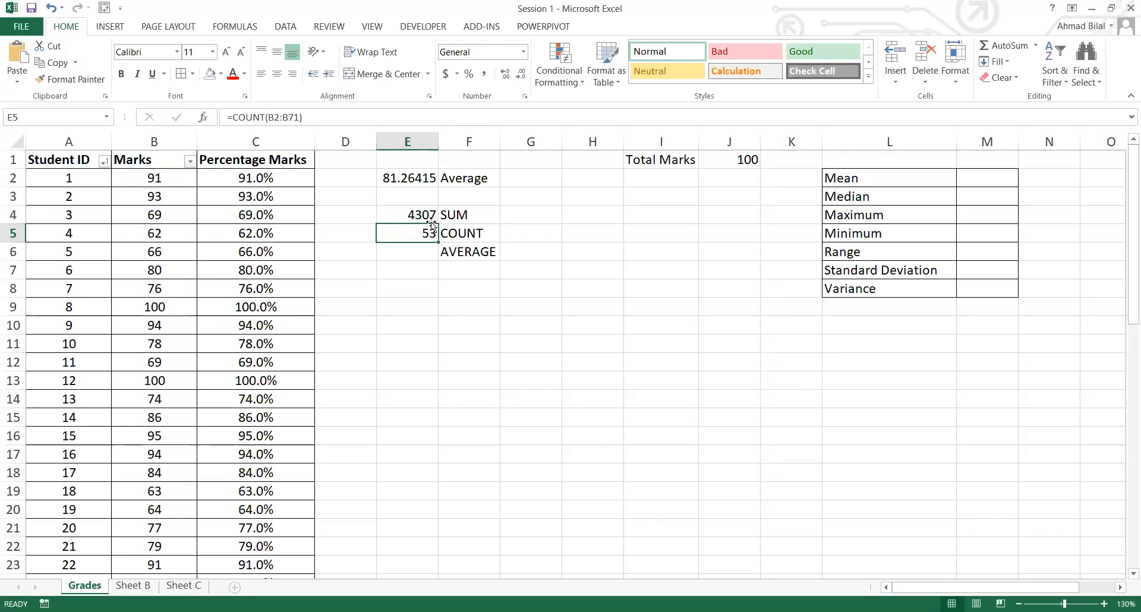
pyautogui.press('Down')
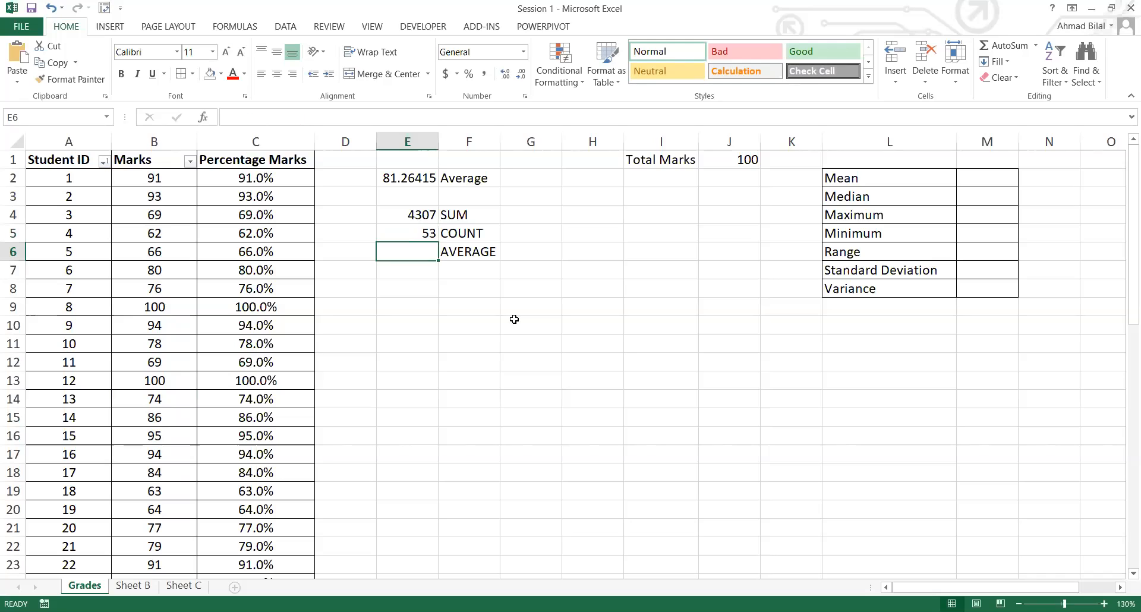
pyautogui.write('=')
pyautogui.click(418, 216)
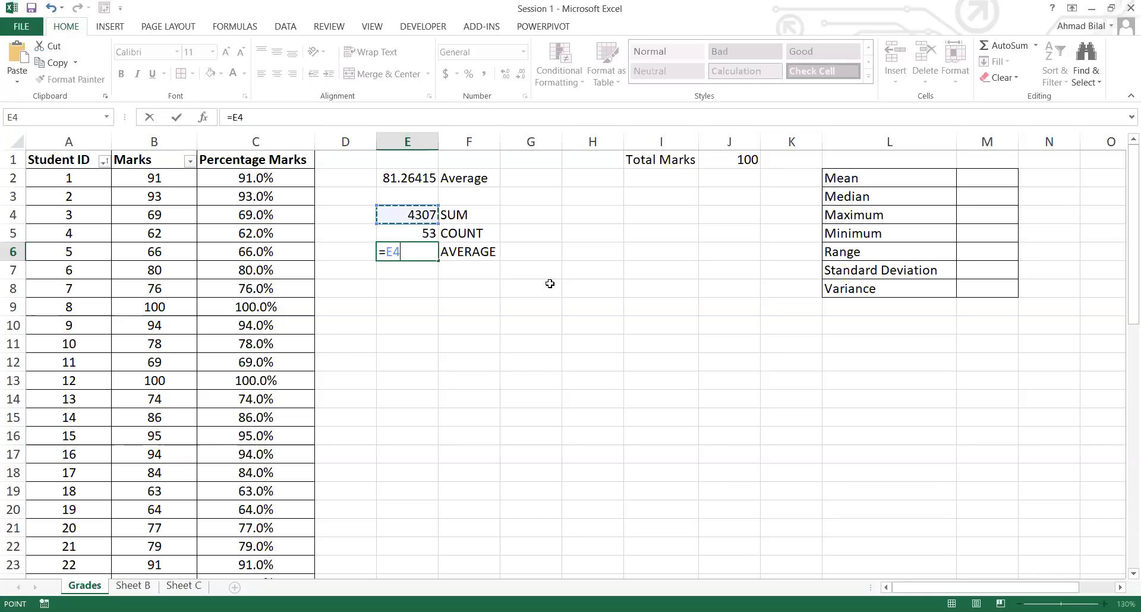
pyautogui.write('/')
pyautogui.click(401, 225)
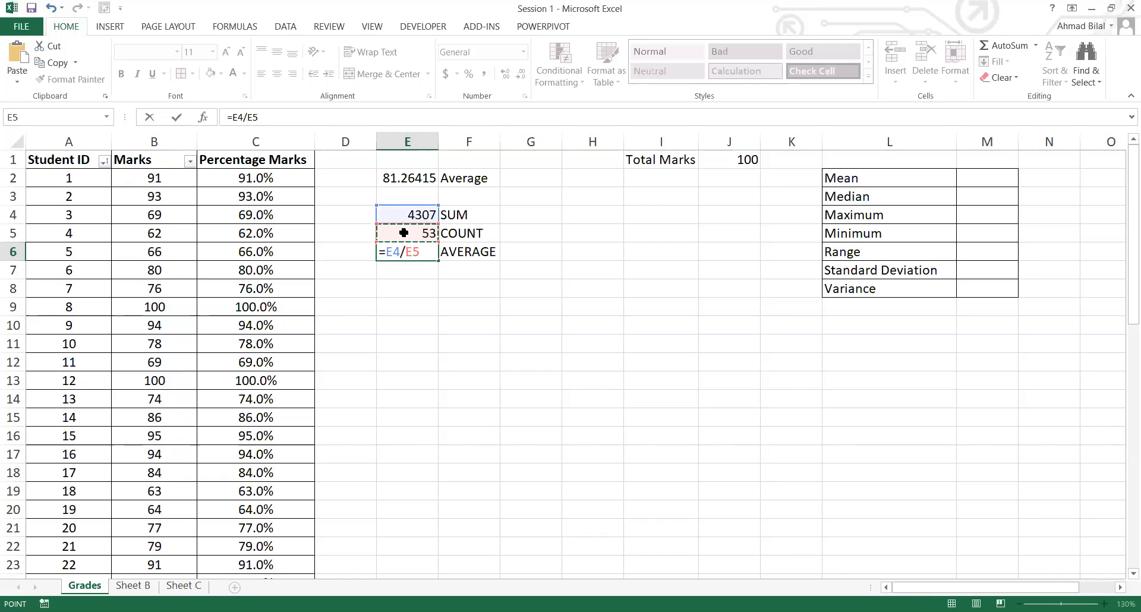
pyautogui.press('Return')
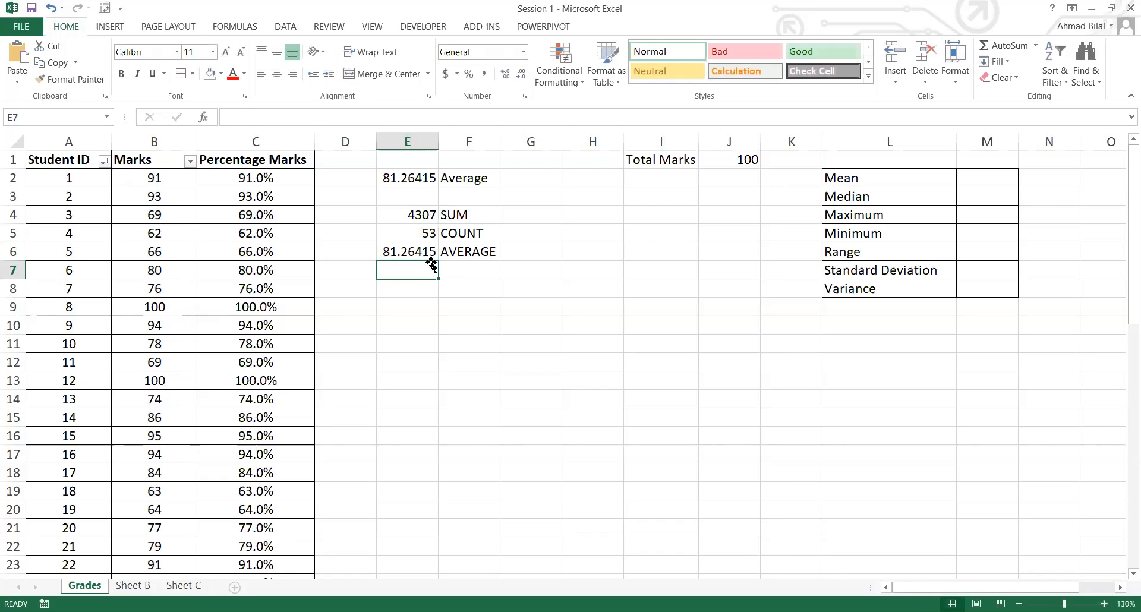
pyautogui.press('Up')
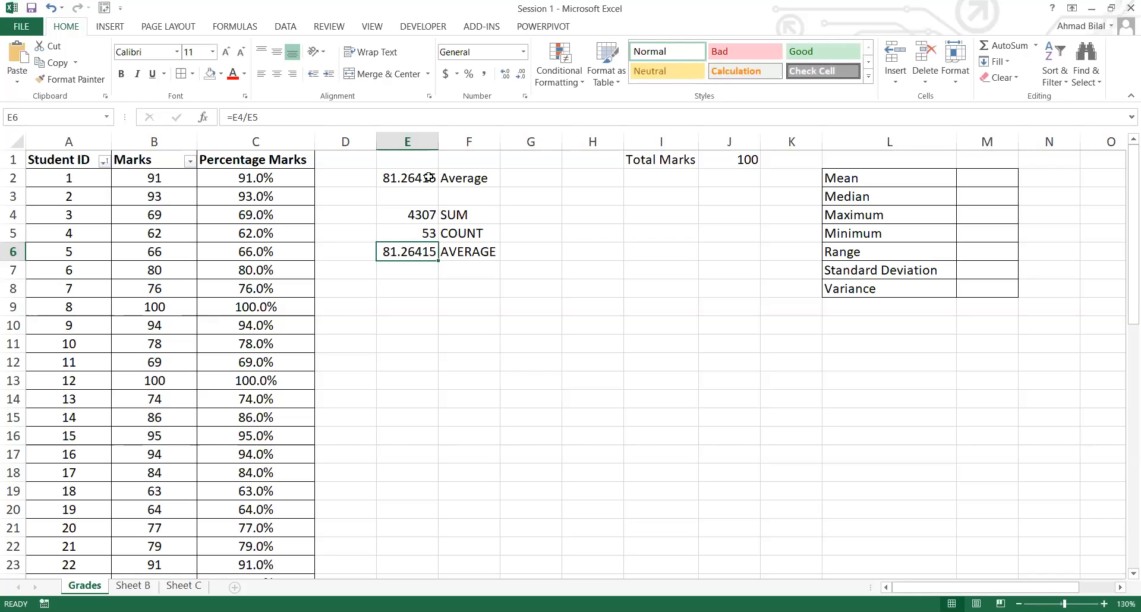
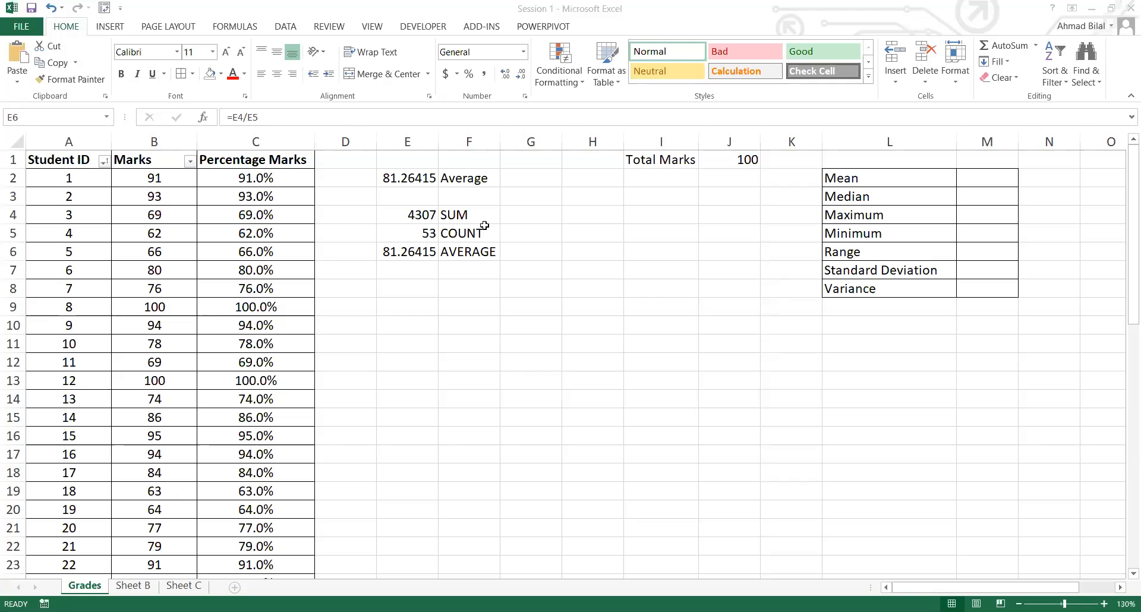
# Step: Enter =AVERAGE(B2:B71) in E8 to average the student marks with the built-in function
pyautogui.press('Down')
pyautogui.press('Down')
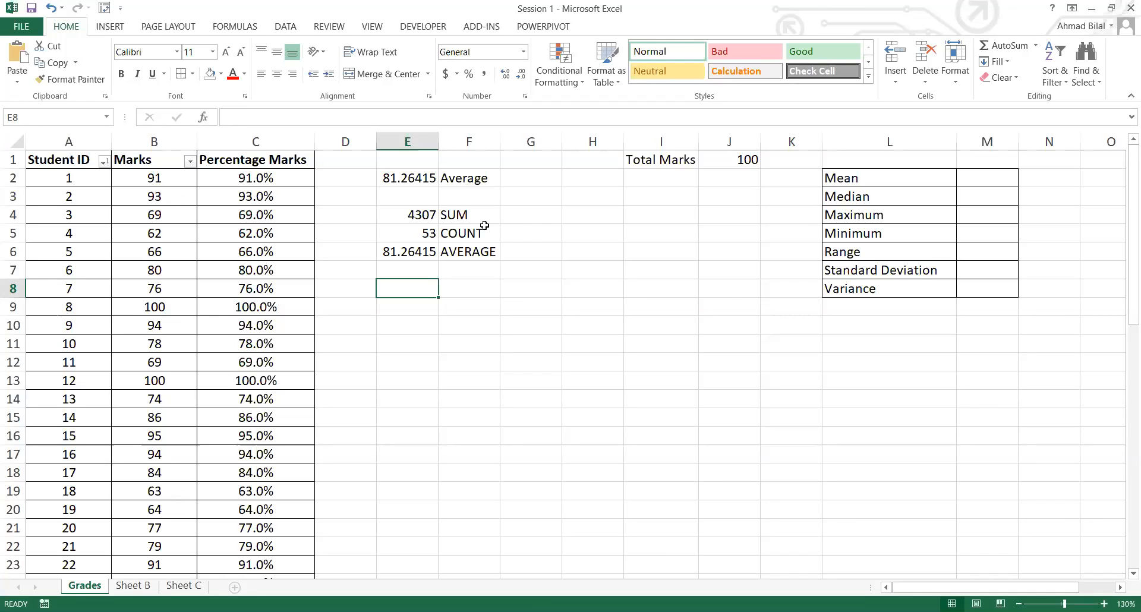
pyautogui.hotkey('alt', 'Tab')
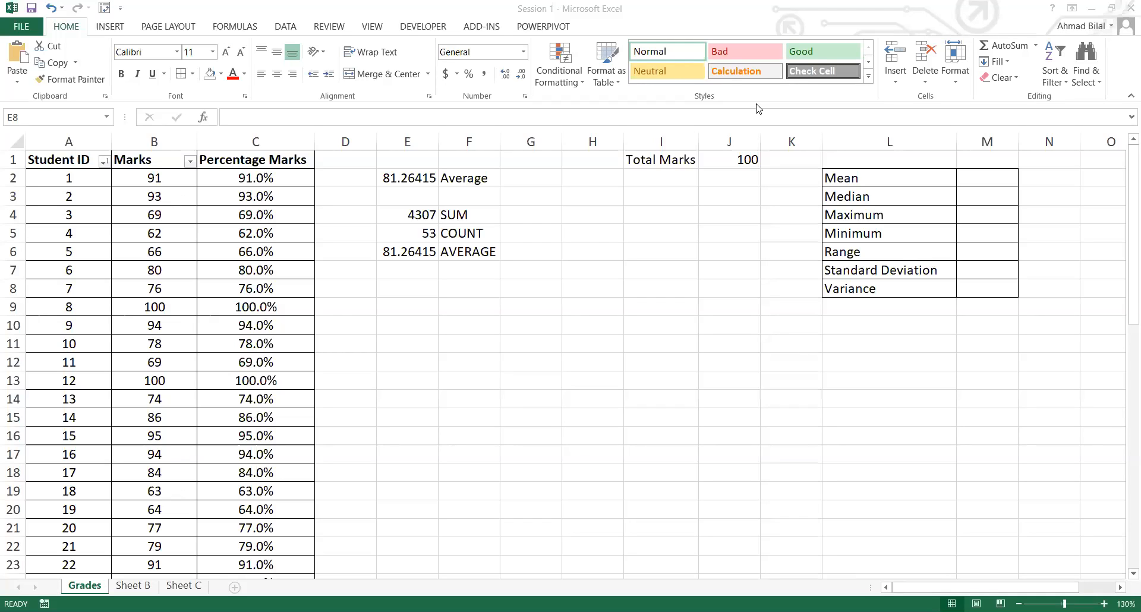
pyautogui.click(421, 290)
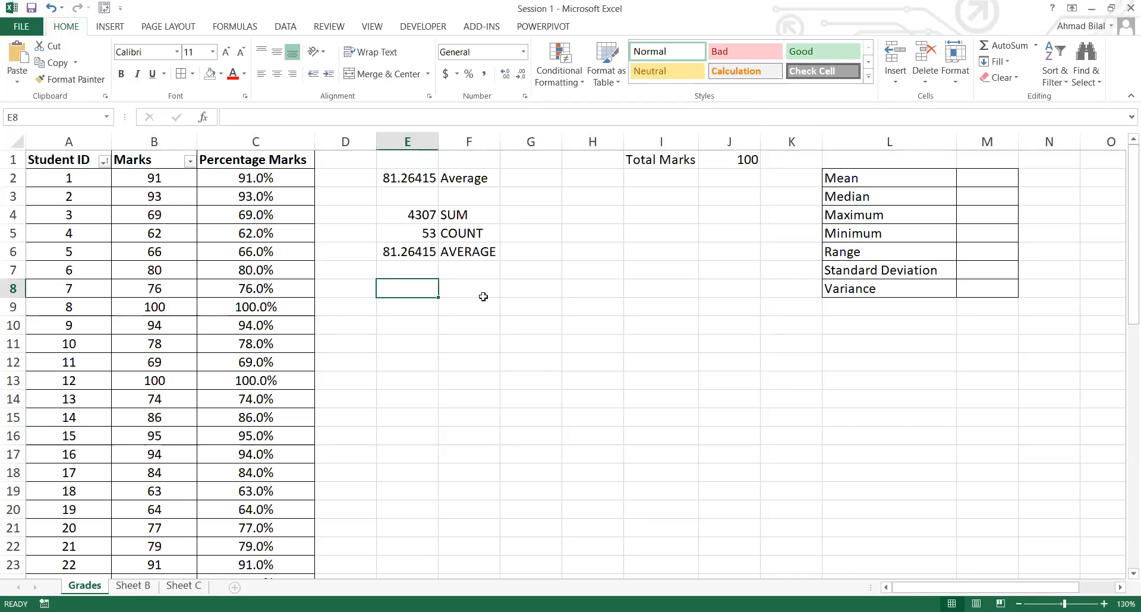
pyautogui.write('=A')
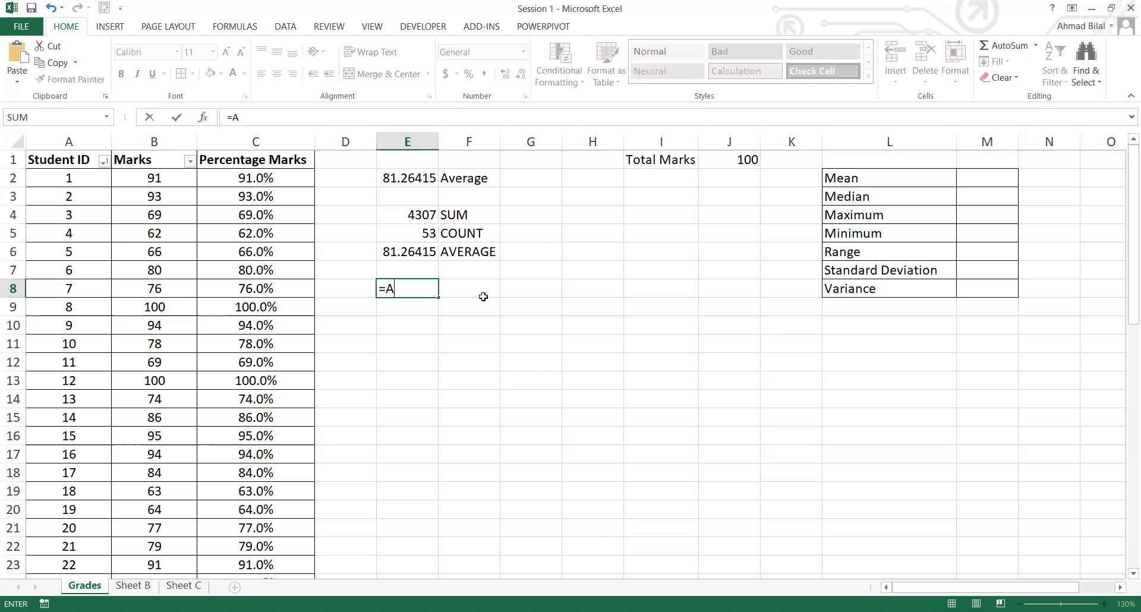
pyautogui.write('VERAGE(')
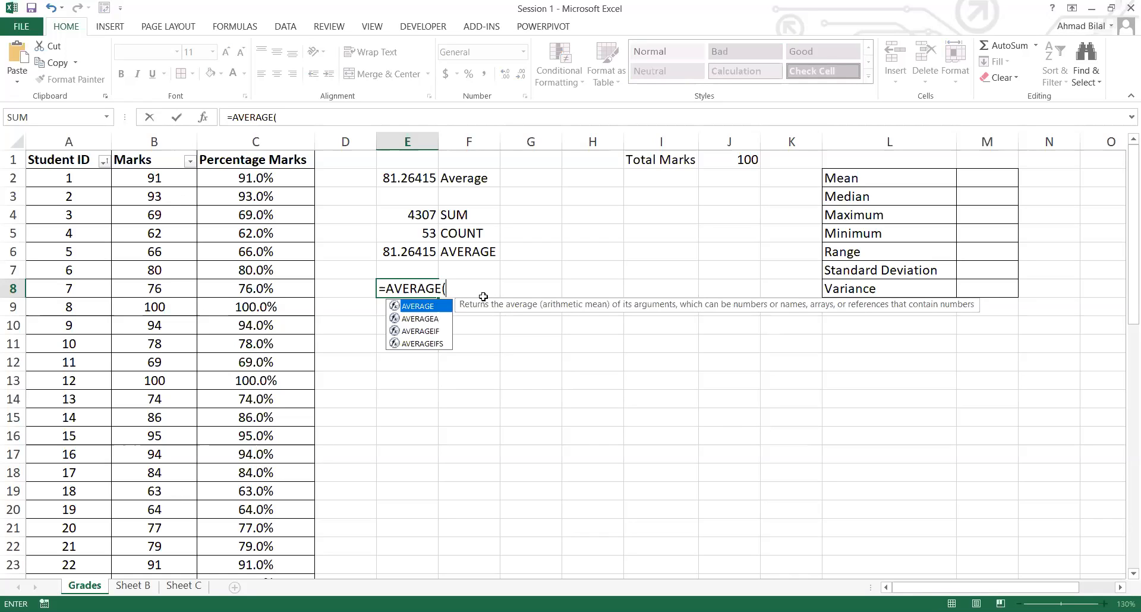
pyautogui.press('BackSpace')
pyautogui.hotkey('alt', 'Tab')
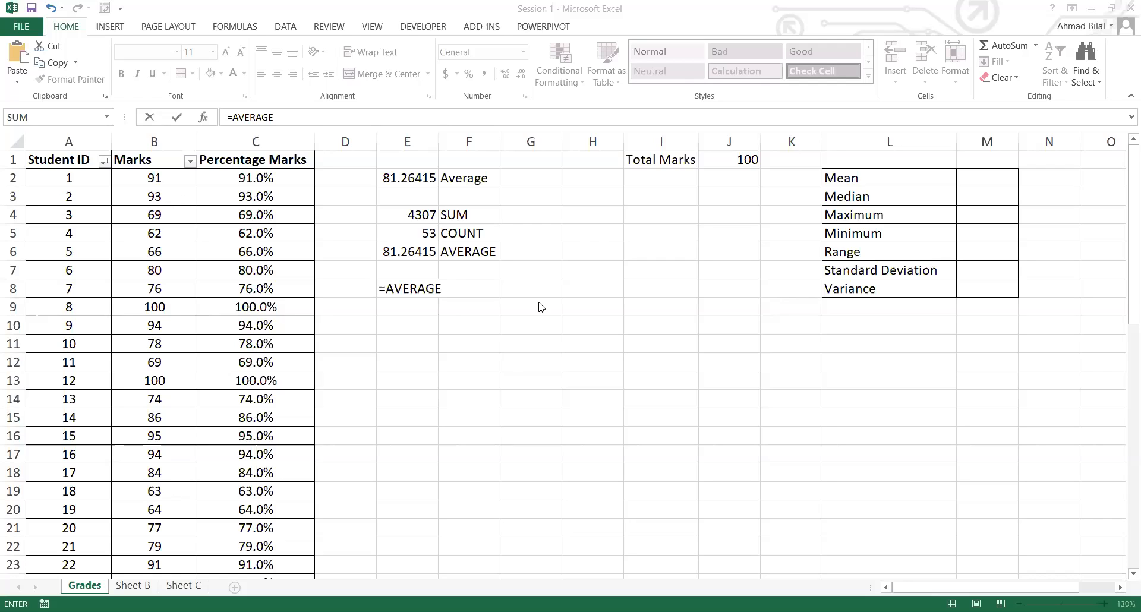
pyautogui.hotkey('alt', 'Tab')
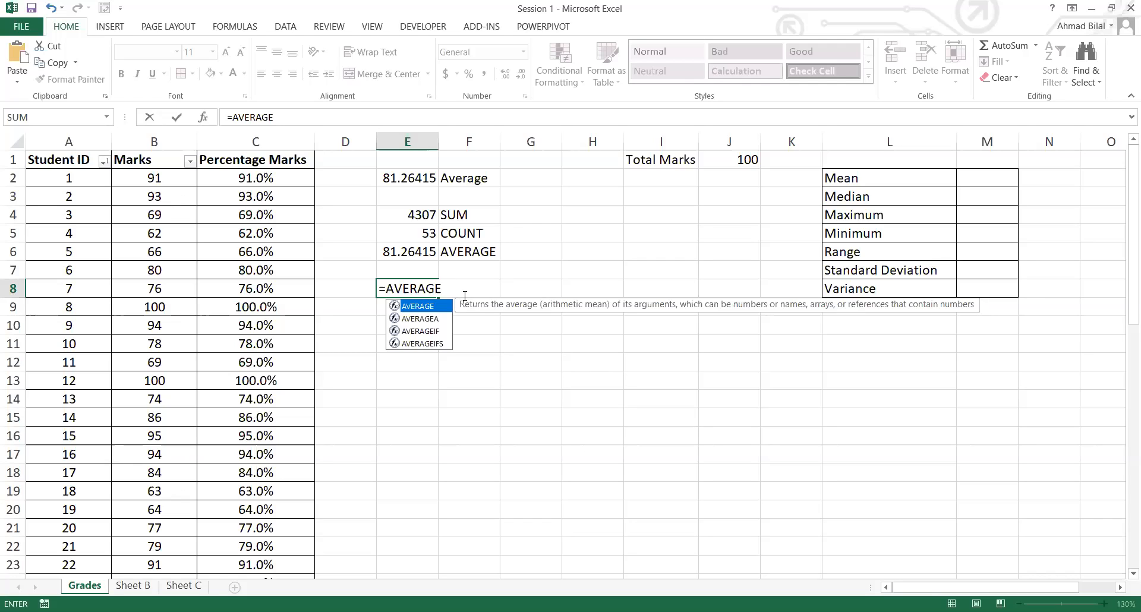
pyautogui.write('(')
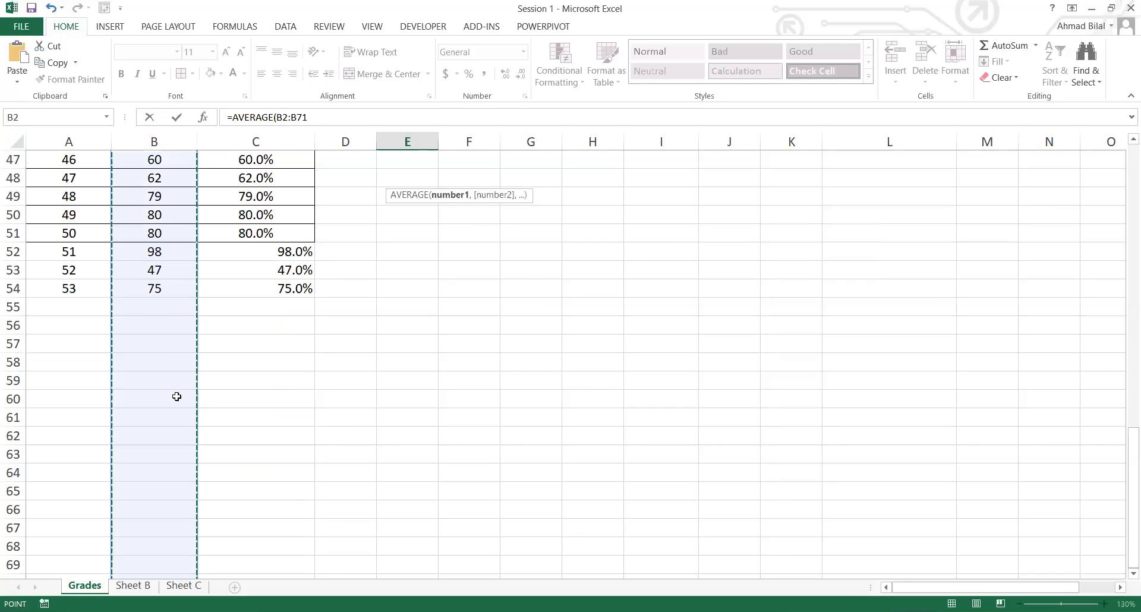
pyautogui.scroll(-2, 160, 462)
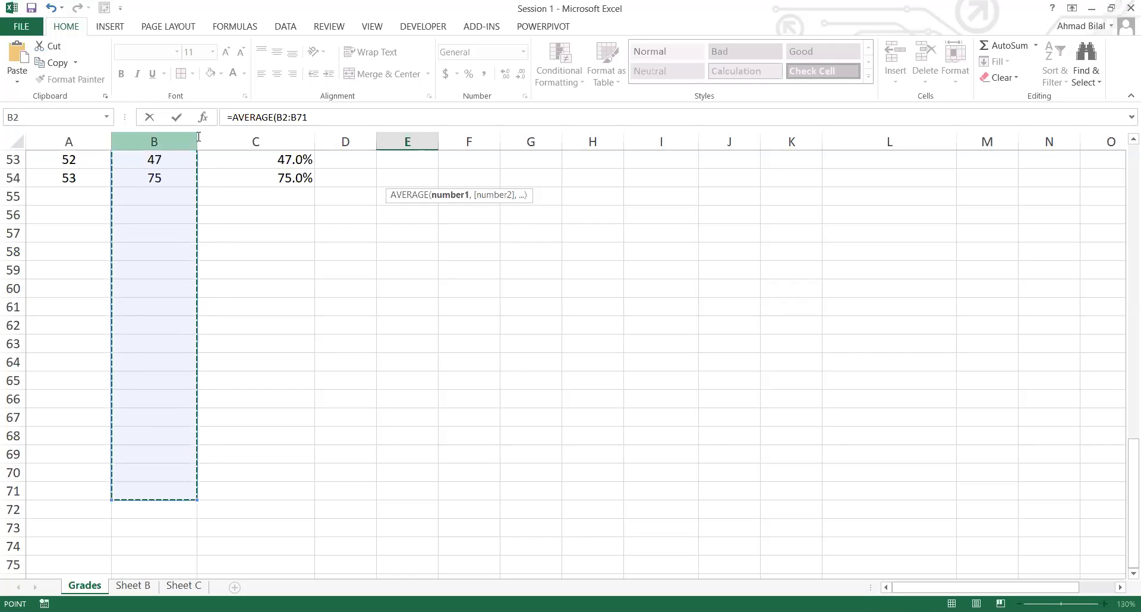
pyautogui.click(326, 116)
pyautogui.write(')')
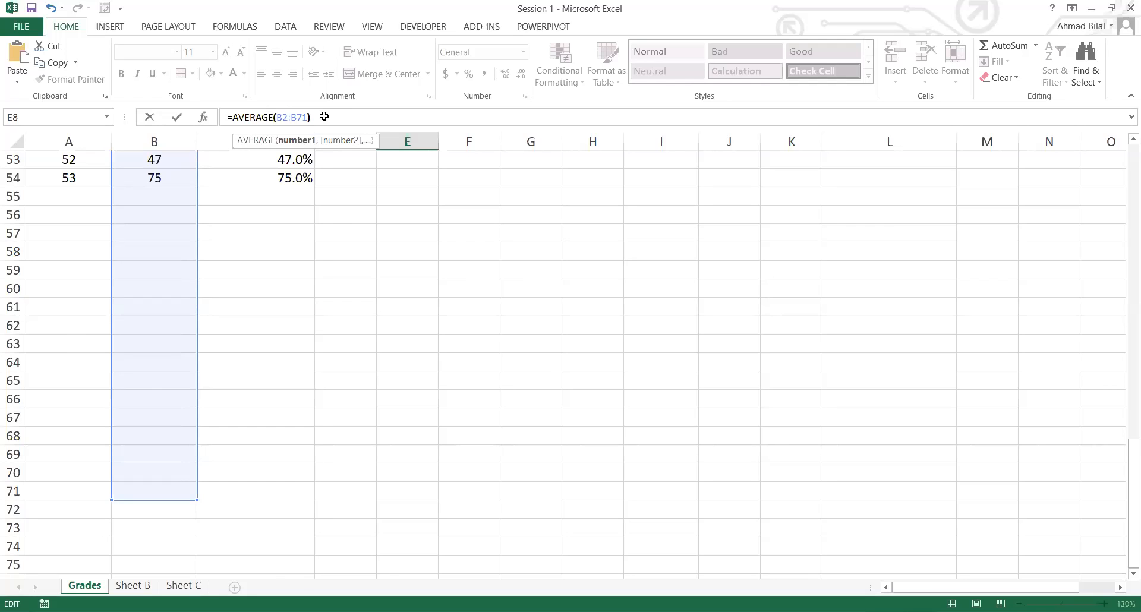
pyautogui.press('Return')
pyautogui.scroll(3, 432, 268)
pyautogui.click(433, 289)
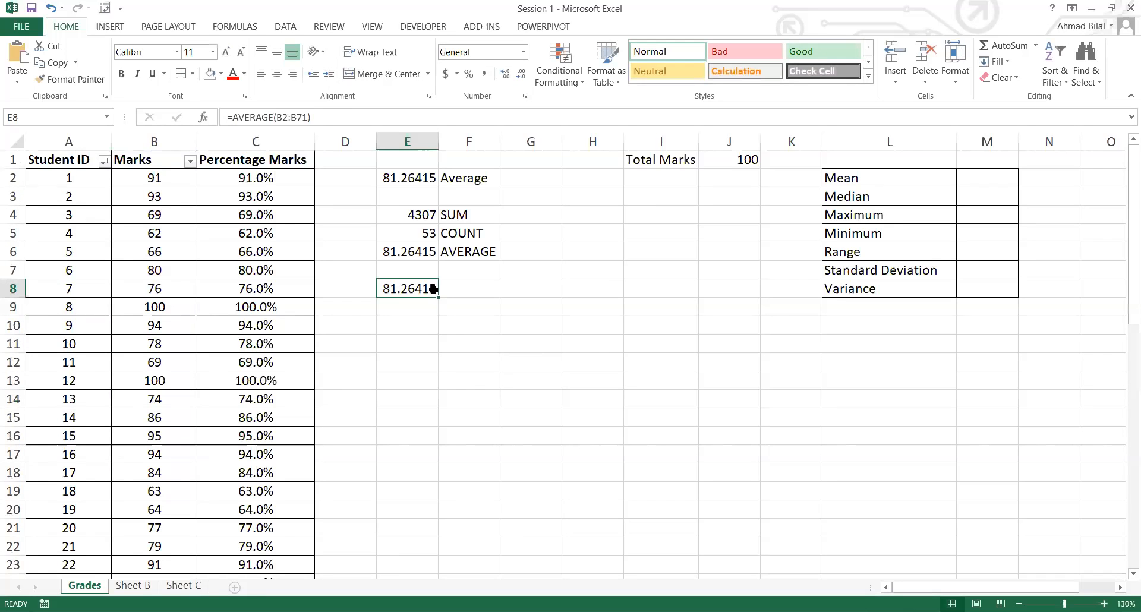
# Step: Label cell F8 as AVERAGE FORMULA beside the AVERAGE function result
pyautogui.doubleClick(448, 289)
pyautogui.press('Escape')
pyautogui.click(457, 289)
pyautogui.write('AV')
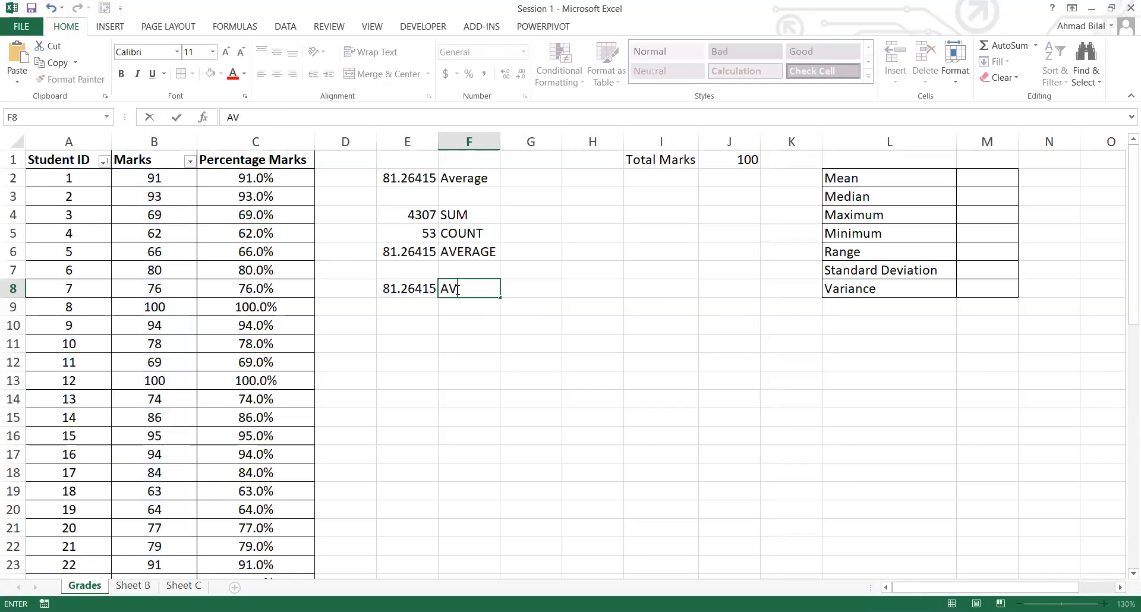
pyautogui.write('ERAGE FORMULA')
pyautogui.press('Return')
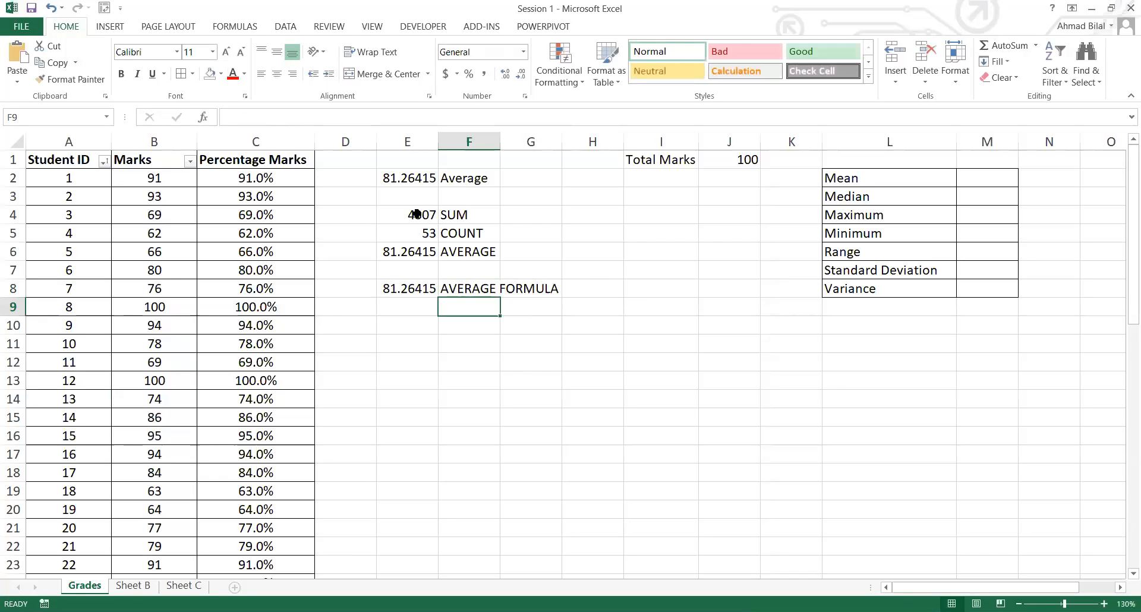
# Step: Open the E8 AVERAGE formula and review its function name and cell range
pyautogui.doubleClick(431, 286)
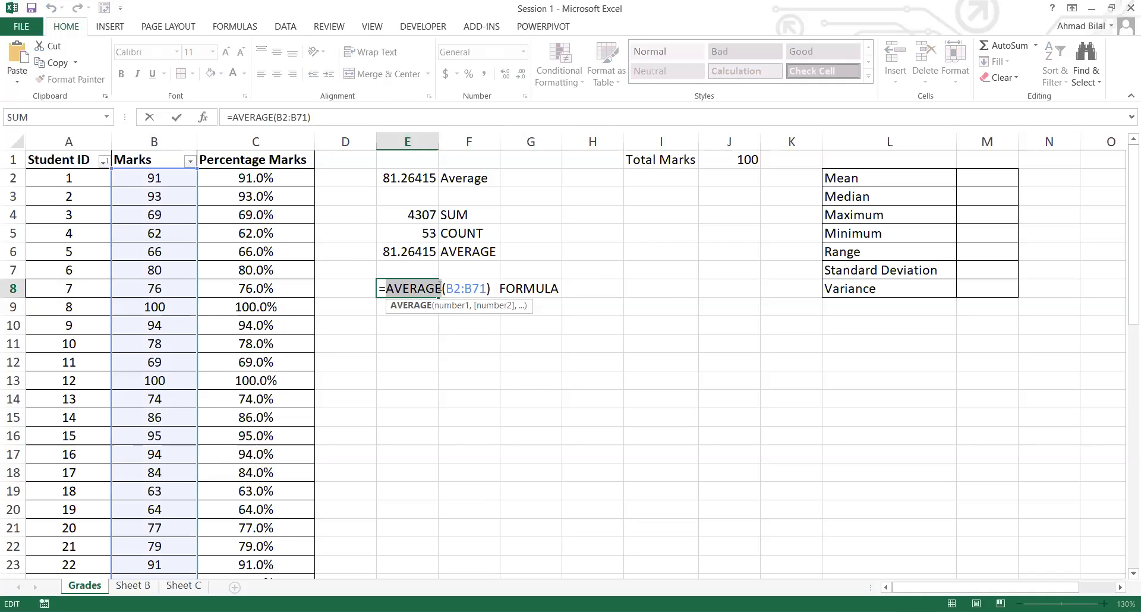
pyautogui.click(490, 286)
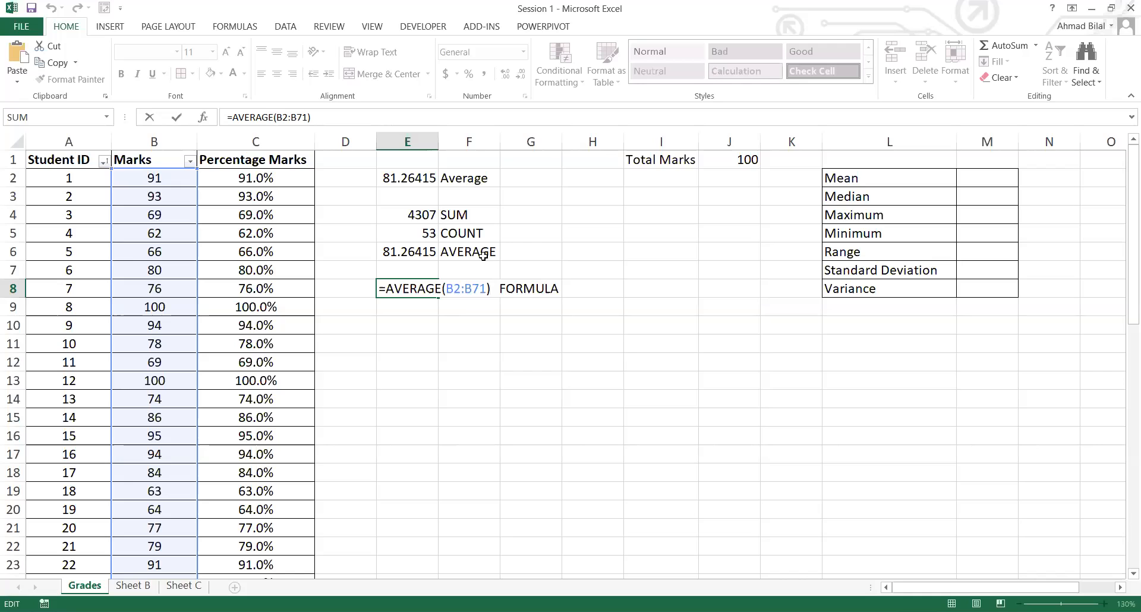
pyautogui.hotkey('ctrl', 'Return')
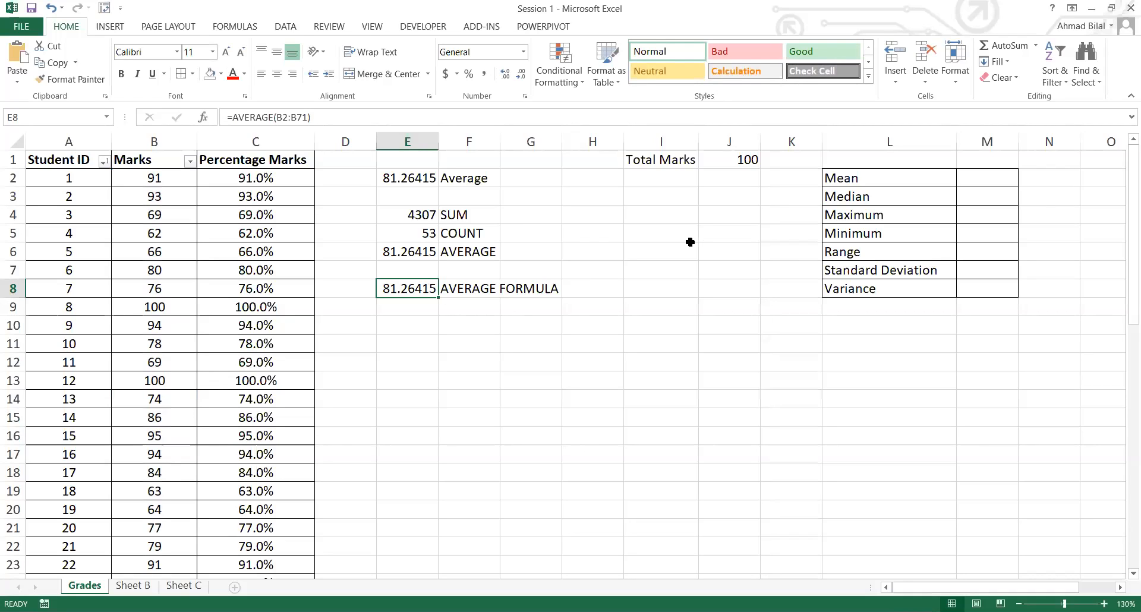
# Step: Hide columns H to J and the Percentage Marks column C to bring the statistics table closer to the marks
pyautogui.click(604, 229)
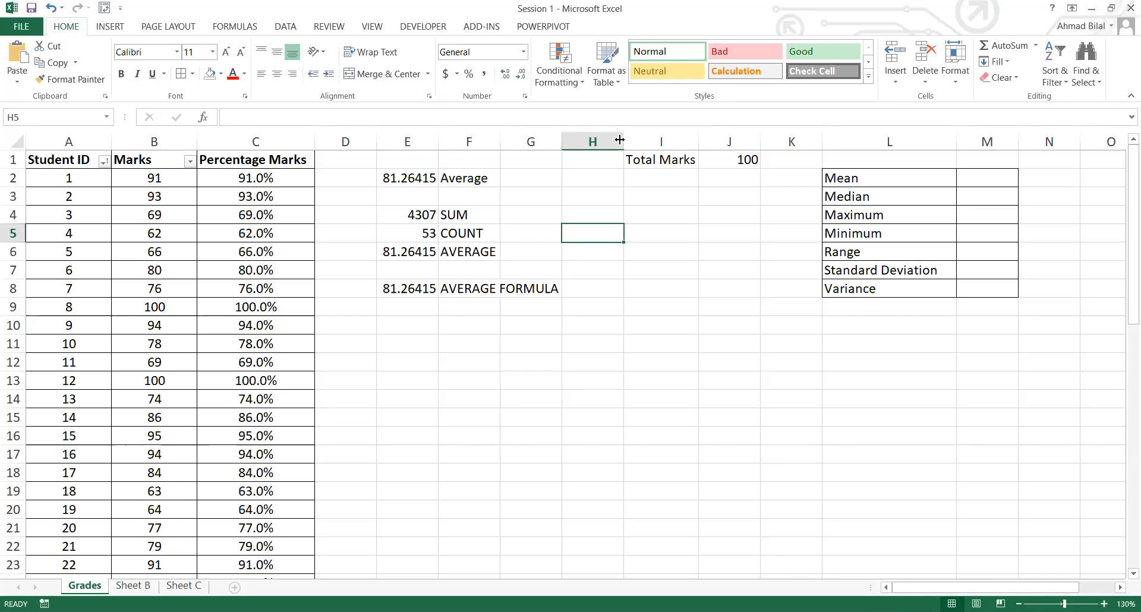
pyautogui.click(838, 174)
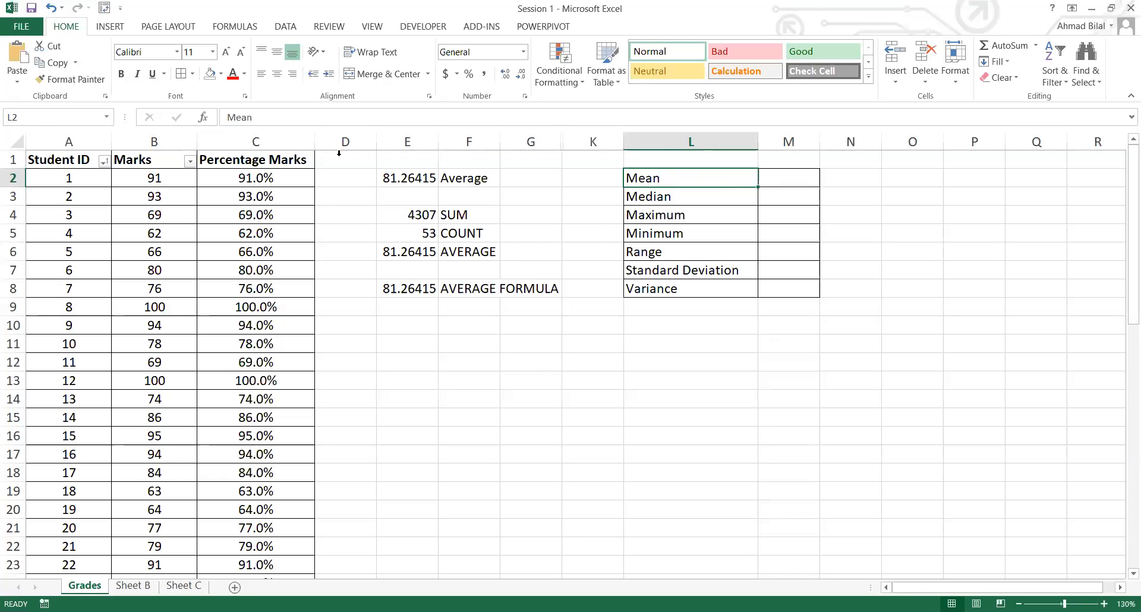
pyautogui.click(283, 143)
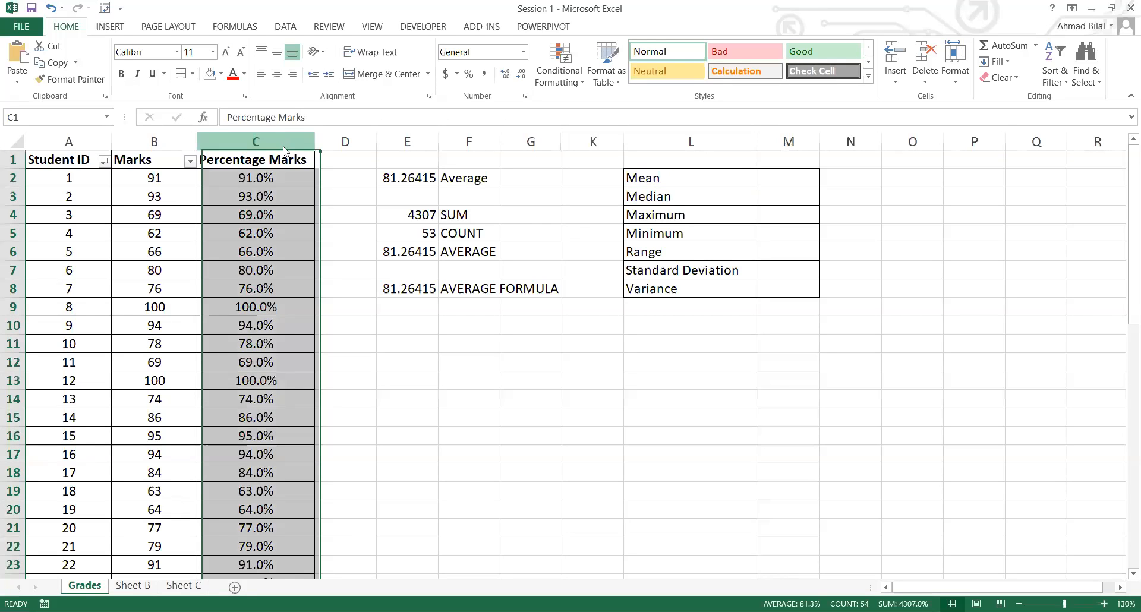
pyautogui.hotkey('shift', 'F10')
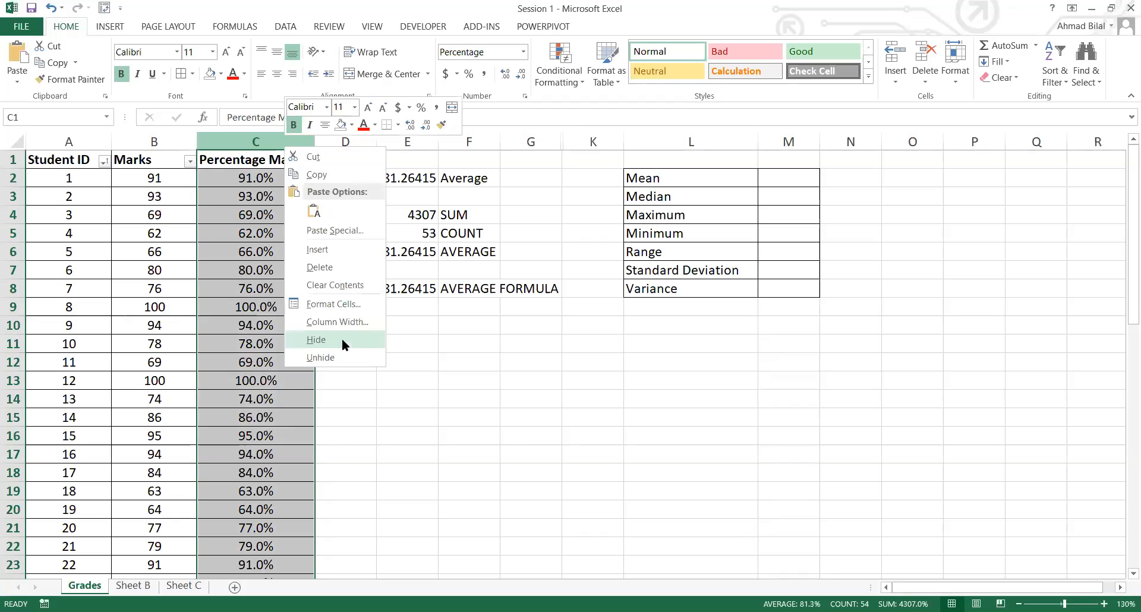
pyautogui.click(341, 337)
pyautogui.click(221, 171)
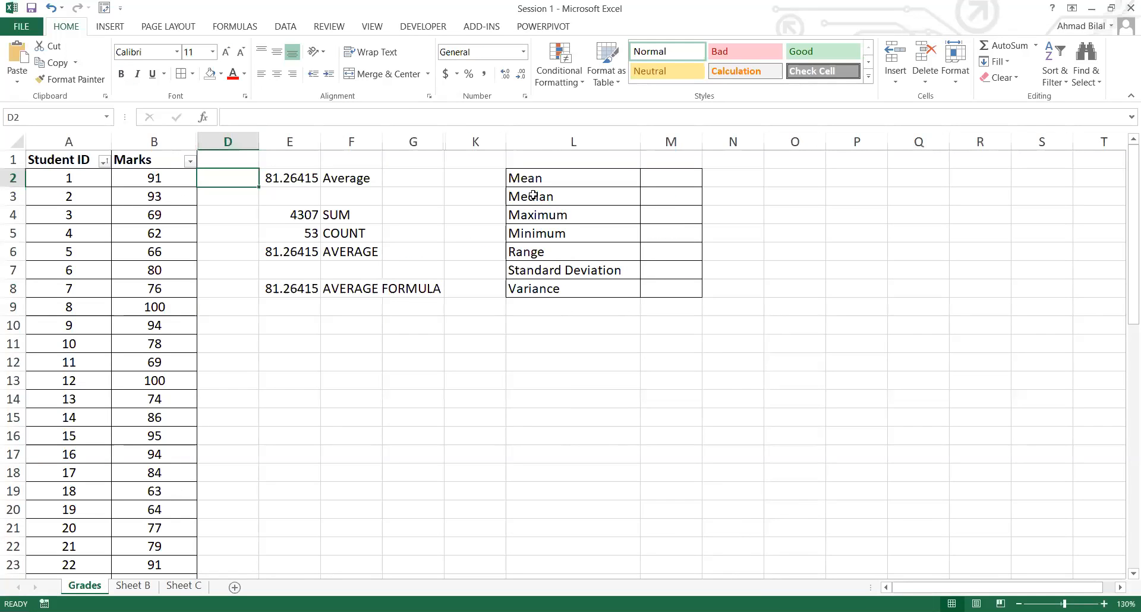
# Step: Examine the statistics table in L2:M8 against the marks column, going through the labels from Mean to Variance
pyautogui.press('Left')
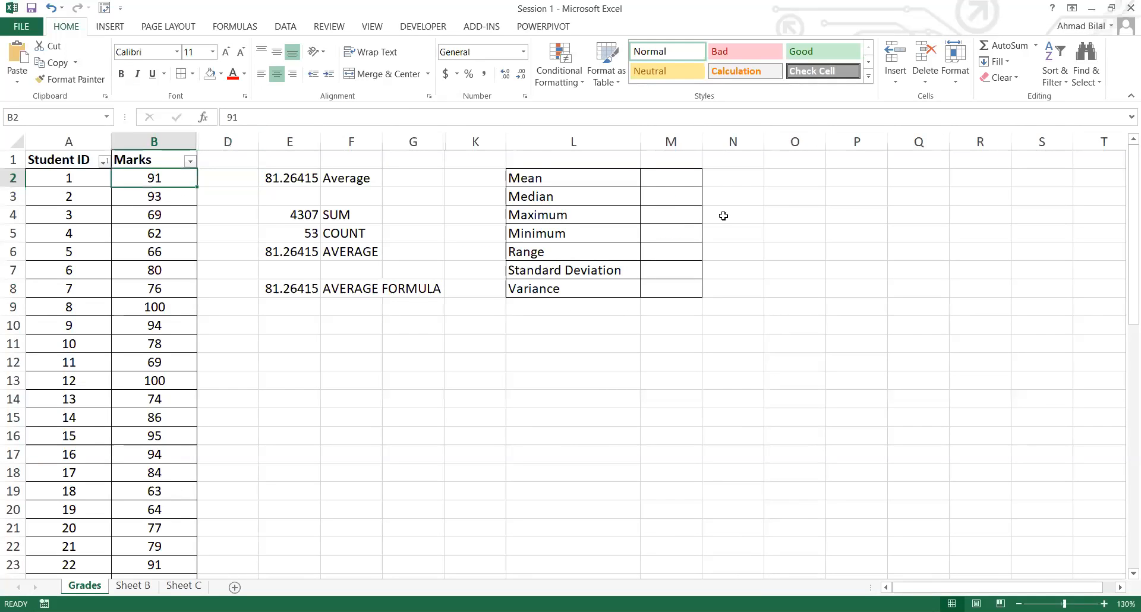
pyautogui.press('Right')
pyautogui.press('Right')
pyautogui.press('Right')
pyautogui.press('Right')
pyautogui.press('Right')
pyautogui.press('Right')
pyautogui.press('Right')
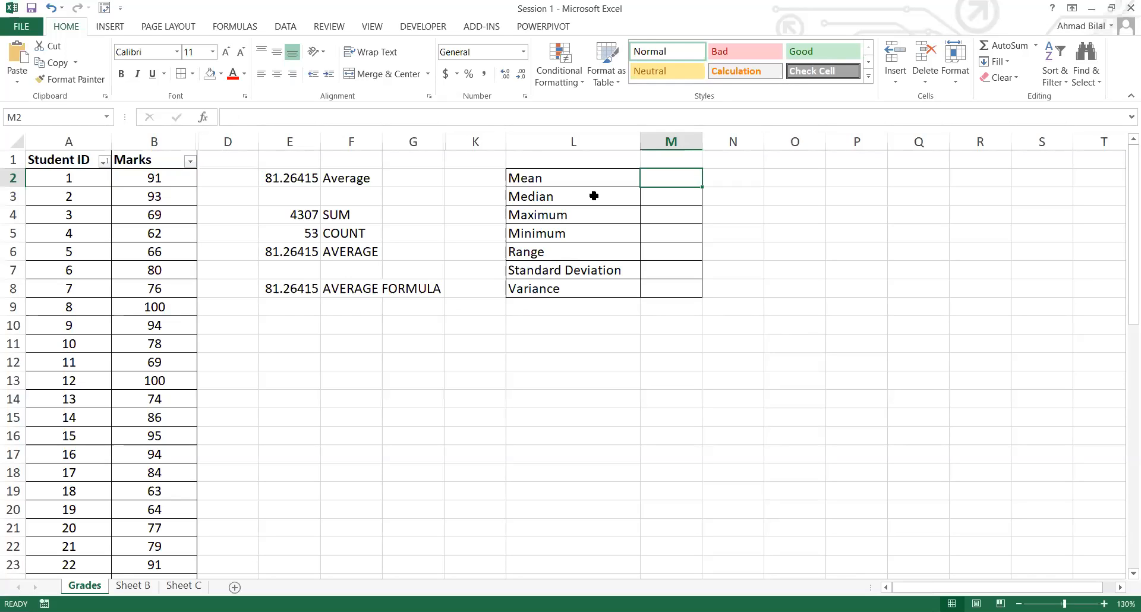
pyautogui.click(569, 178)
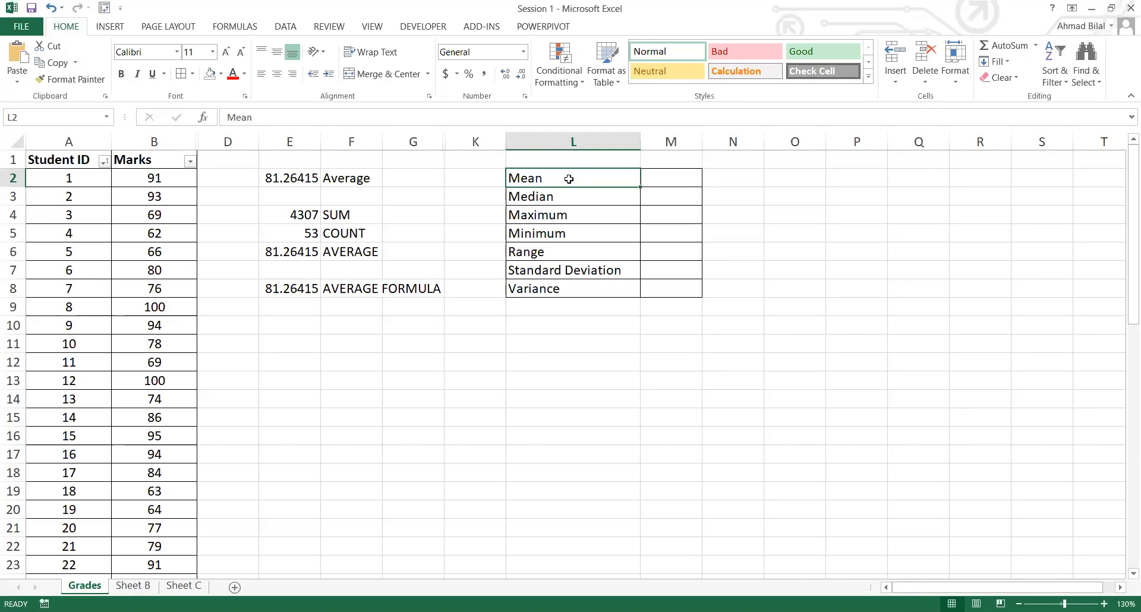
pyautogui.press('Left')
pyautogui.press('Left')
pyautogui.press('Left')
pyautogui.press('Left')
pyautogui.press('Left')
pyautogui.press('Left')
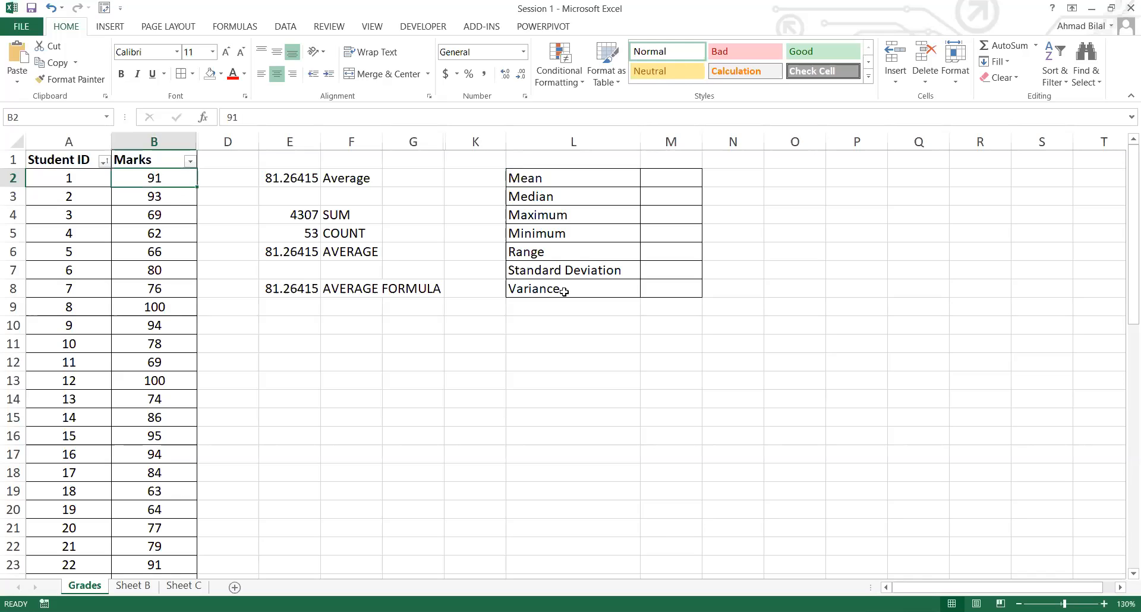
pyautogui.moveTo(601, 171); pyautogui.dragTo(604, 291)
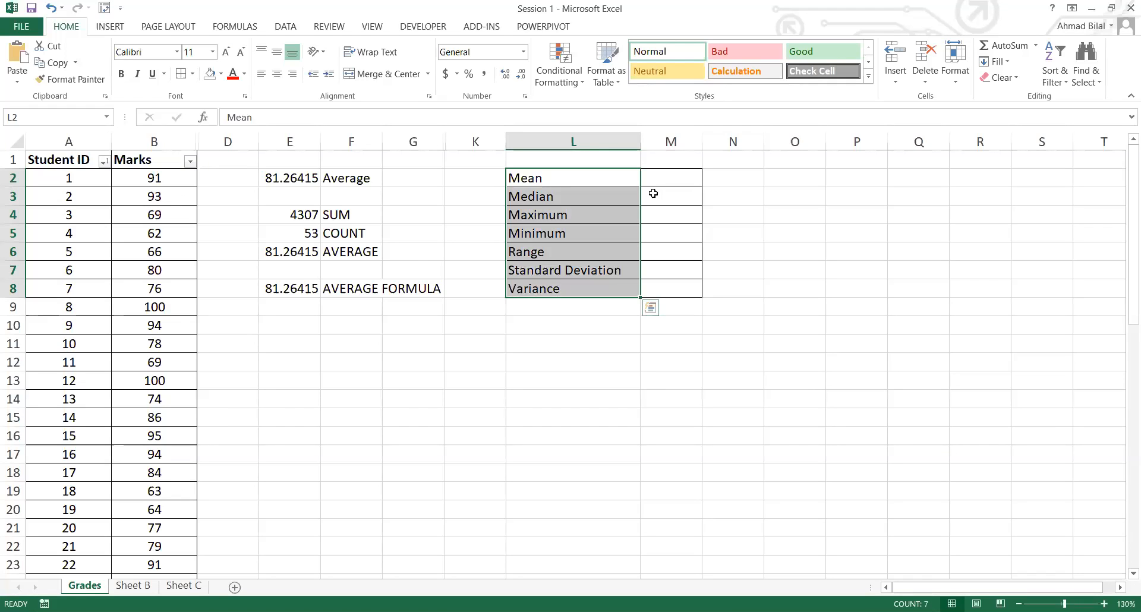
pyautogui.click(683, 180)
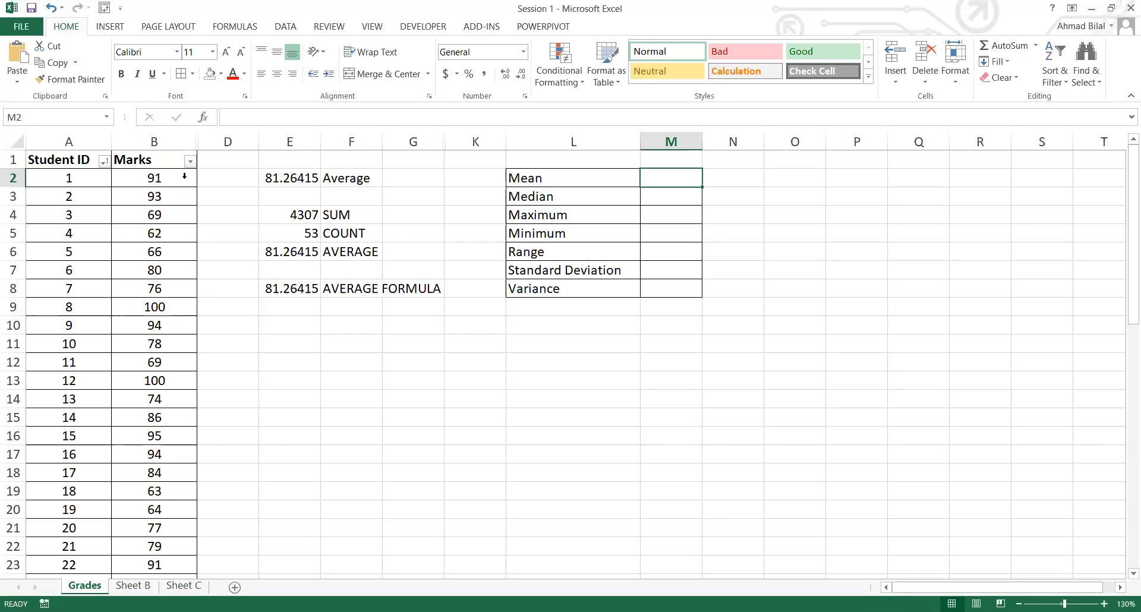
pyautogui.click(158, 178)
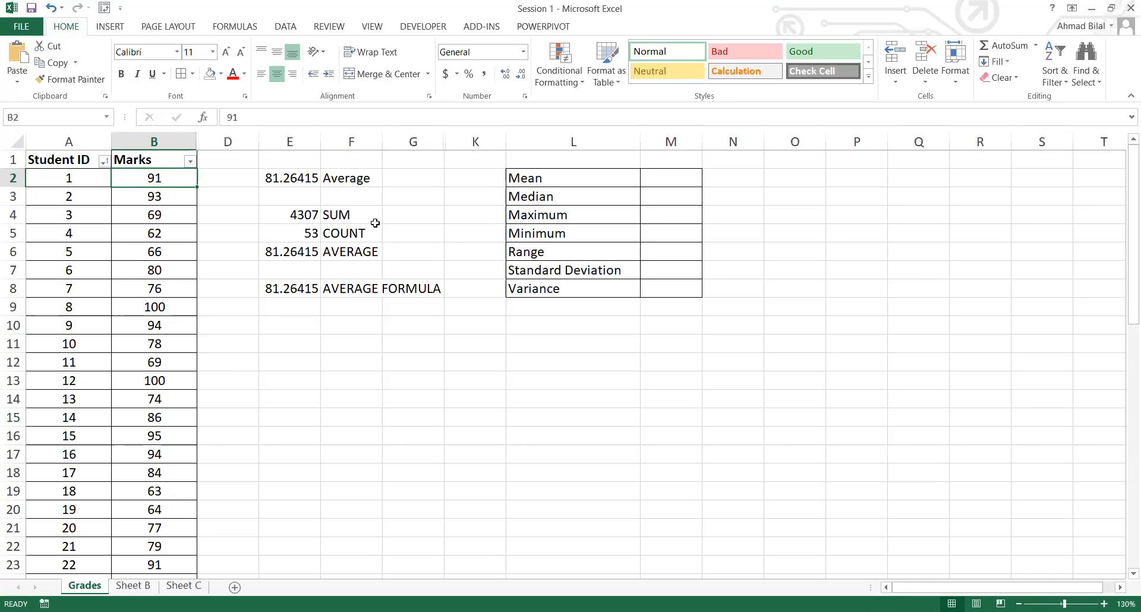
pyautogui.click(647, 177)
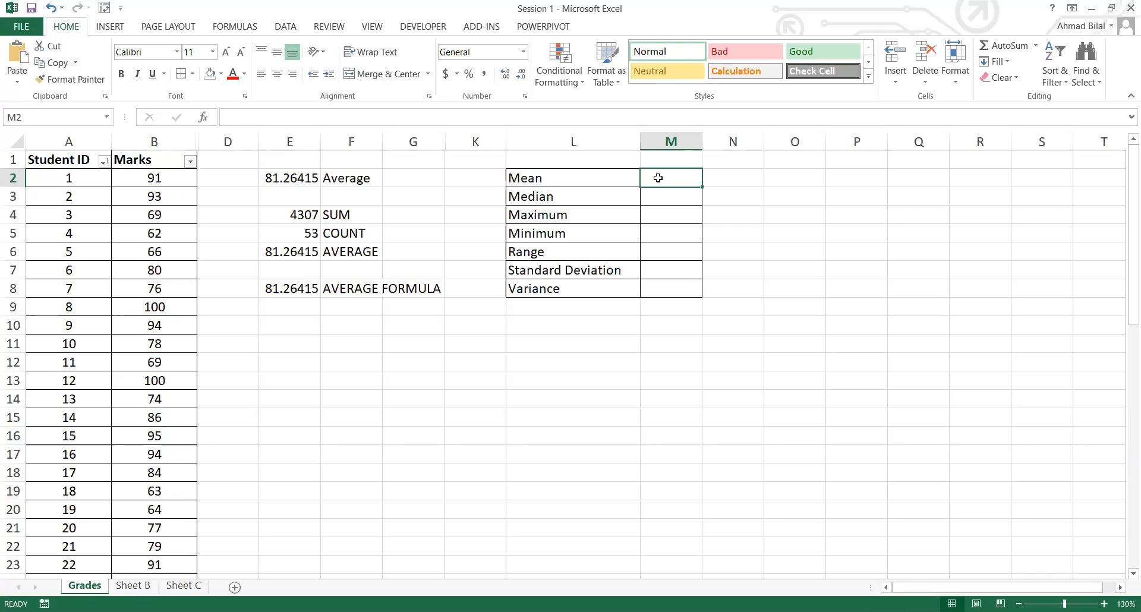
pyautogui.click(600, 199)
pyautogui.click(662, 198)
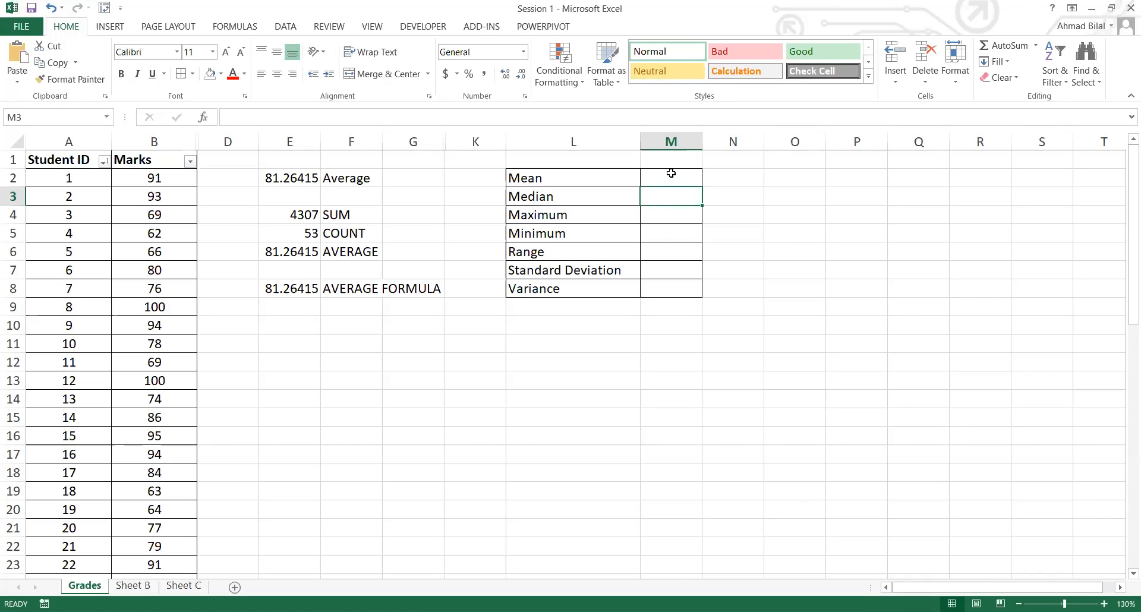
# Step: Start an AVERAGE formula in M2 beside the Mean label, covering the marks in B2:B54
pyautogui.press('Up')
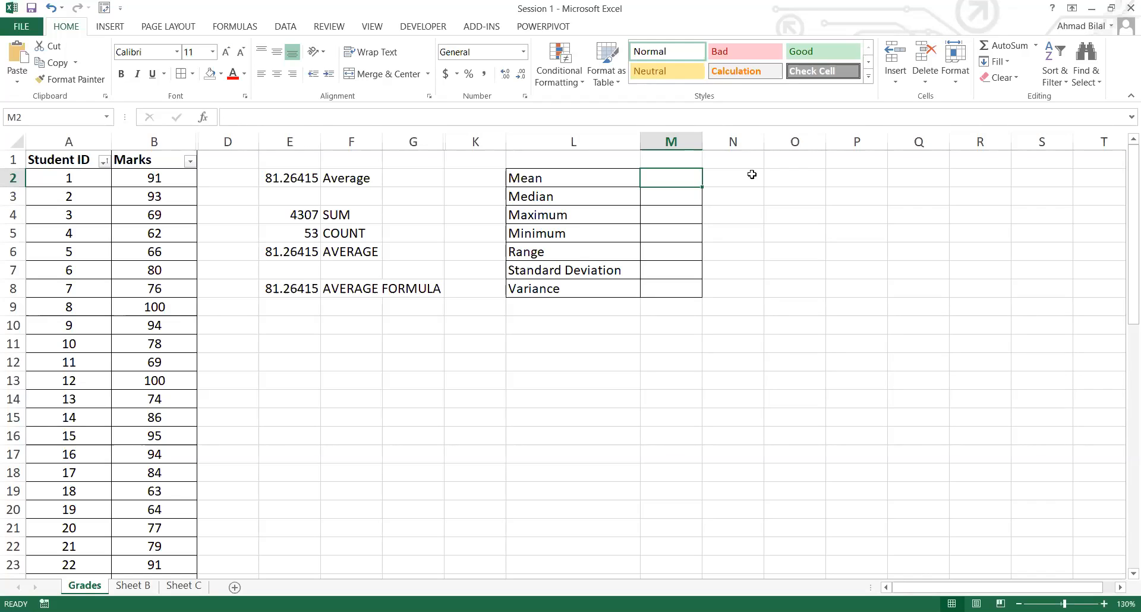
pyautogui.write('=AVERAGE(')
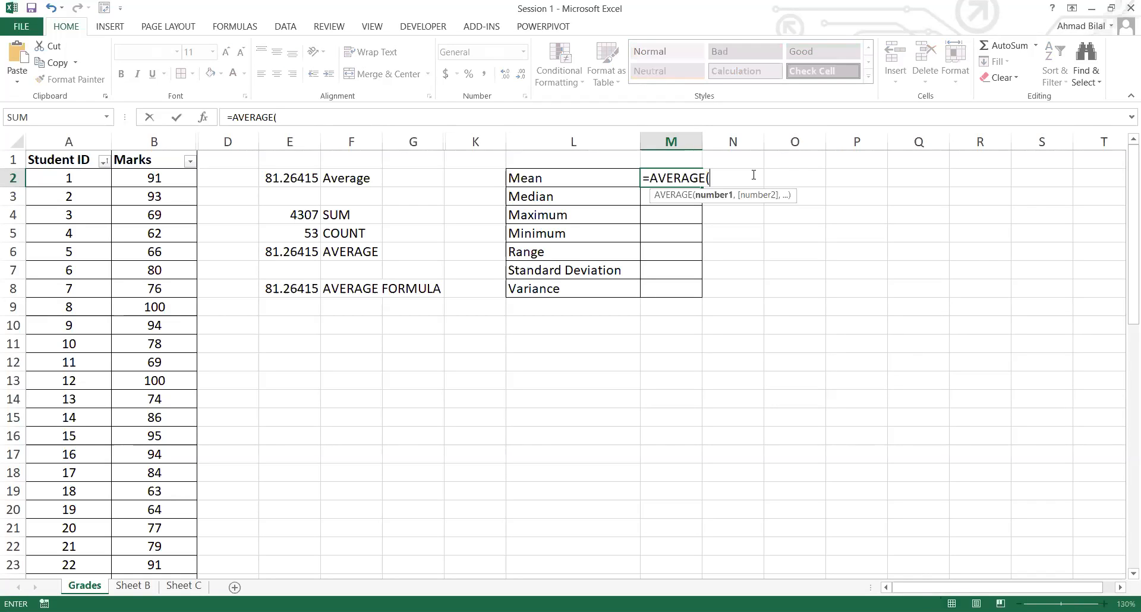
pyautogui.click(171, 177)
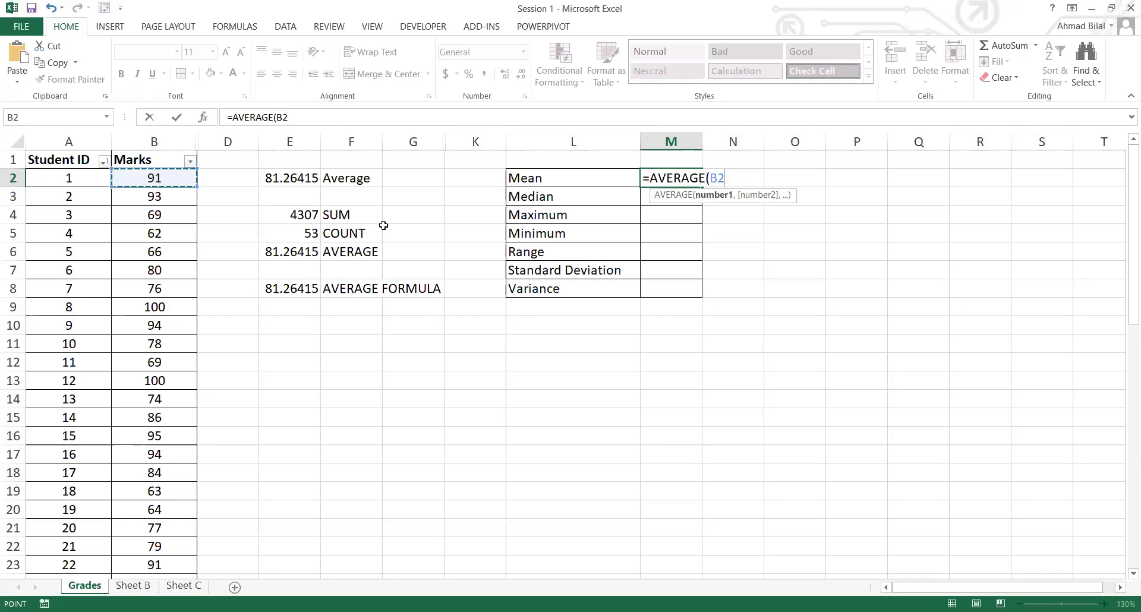
pyautogui.hotkey('ctrl', 'shift', 'Down')
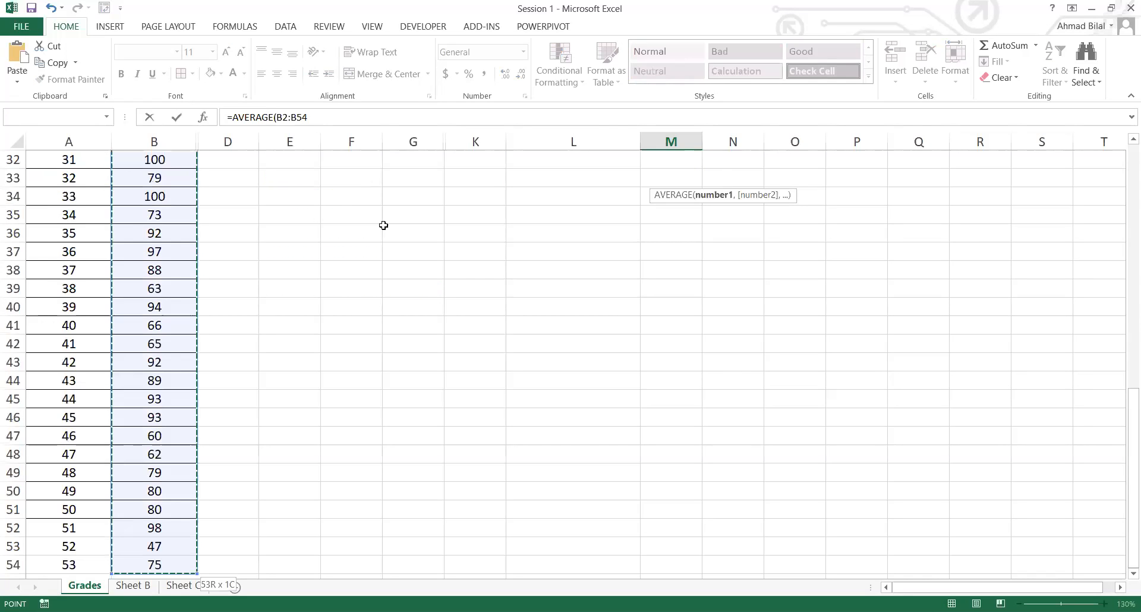
# Step: Extend the AVERAGE formula's range down to B60 and shrink it back to B54
pyautogui.hotkey('shift', 'Down')
pyautogui.hotkey('shift', 'Down')
pyautogui.hotkey('shift', 'Down')
pyautogui.hotkey('shift', 'Down')
pyautogui.hotkey('shift', 'Down')
pyautogui.hotkey('shift', 'Down')
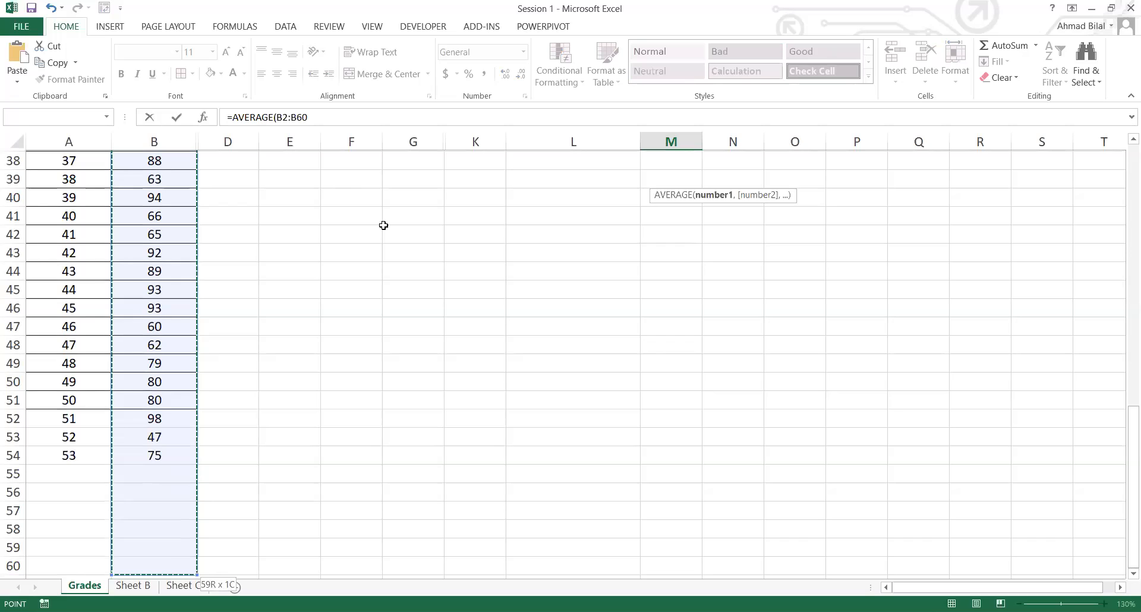
pyautogui.hotkey('shift', 'Up')
pyautogui.hotkey('shift', 'Up')
pyautogui.hotkey('shift', 'Up')
pyautogui.hotkey('shift', 'Up')
pyautogui.hotkey('shift', 'Up')
pyautogui.hotkey('shift', 'Up')
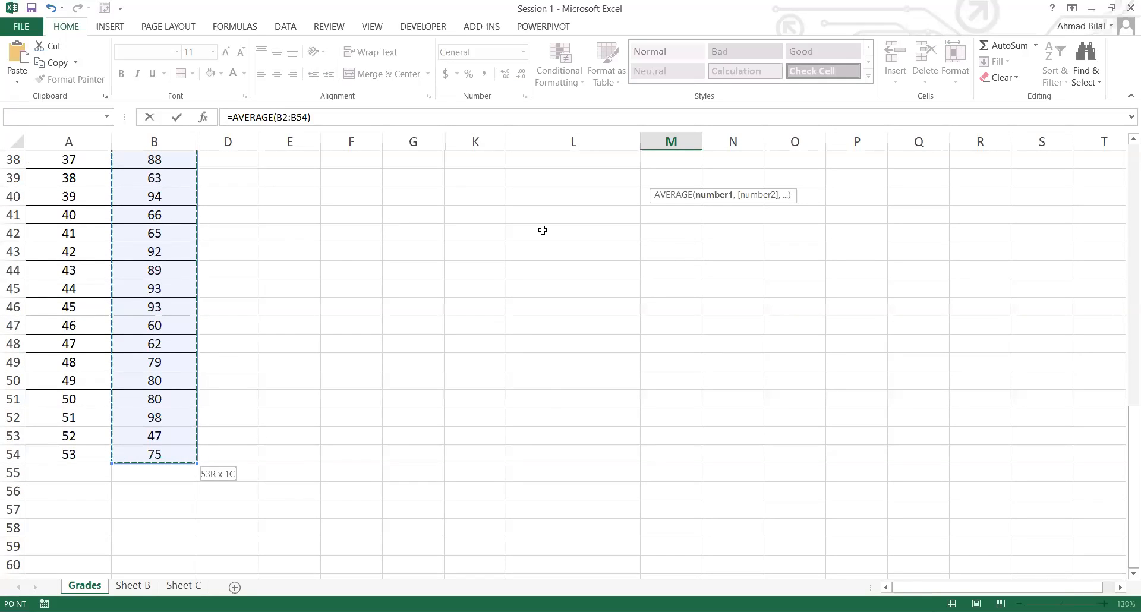
# Step: Complete the Mean formula =AVERAGE(B2:B54) in M2 and check its contents
pyautogui.press('Return')
pyautogui.click(696, 180)
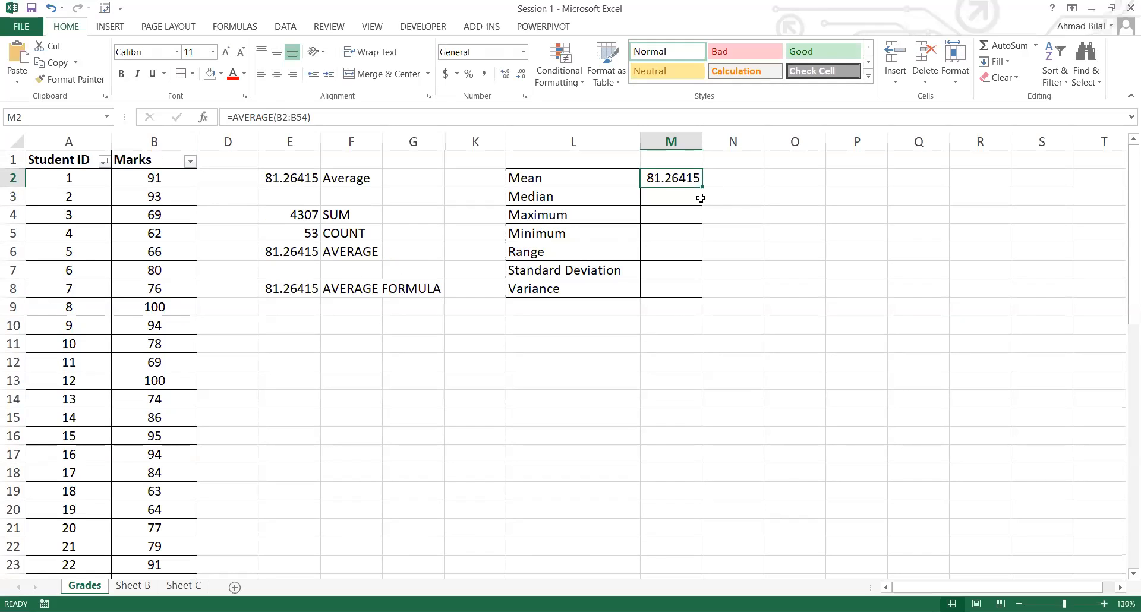
pyautogui.press('F2')
# Step: Change the Mean label in L2 to read "Mean or Average"
pyautogui.doubleClick(586, 177)
pyautogui.write('OR a')
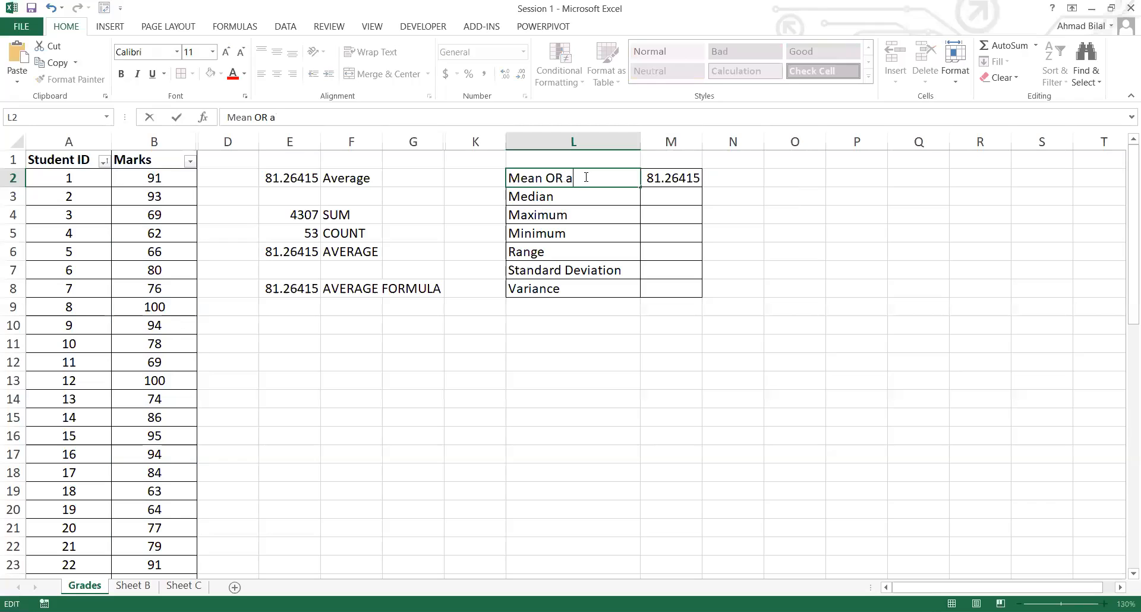
pyautogui.press('BackSpace')
pyautogui.press('BackSpace')
pyautogui.press('BackSpace')
pyautogui.press('BackSpace')
pyautogui.write('or Average')
pyautogui.press('Return')
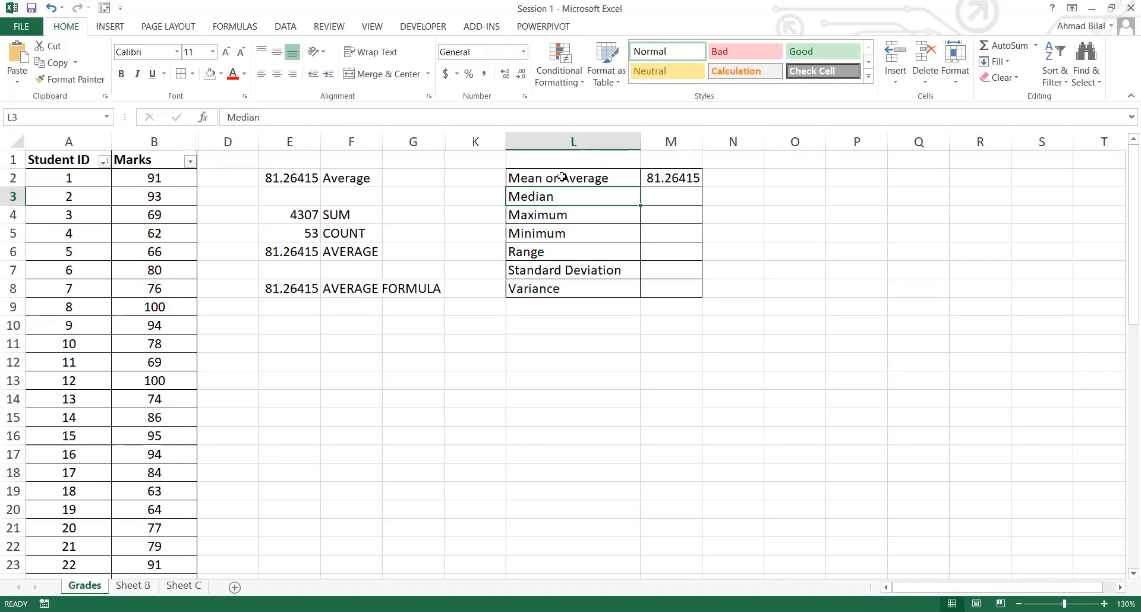
# Step: Enter =MEDIAN(B2:B54) in M3 beside the Median label and check the completed formula
pyautogui.click(683, 176)
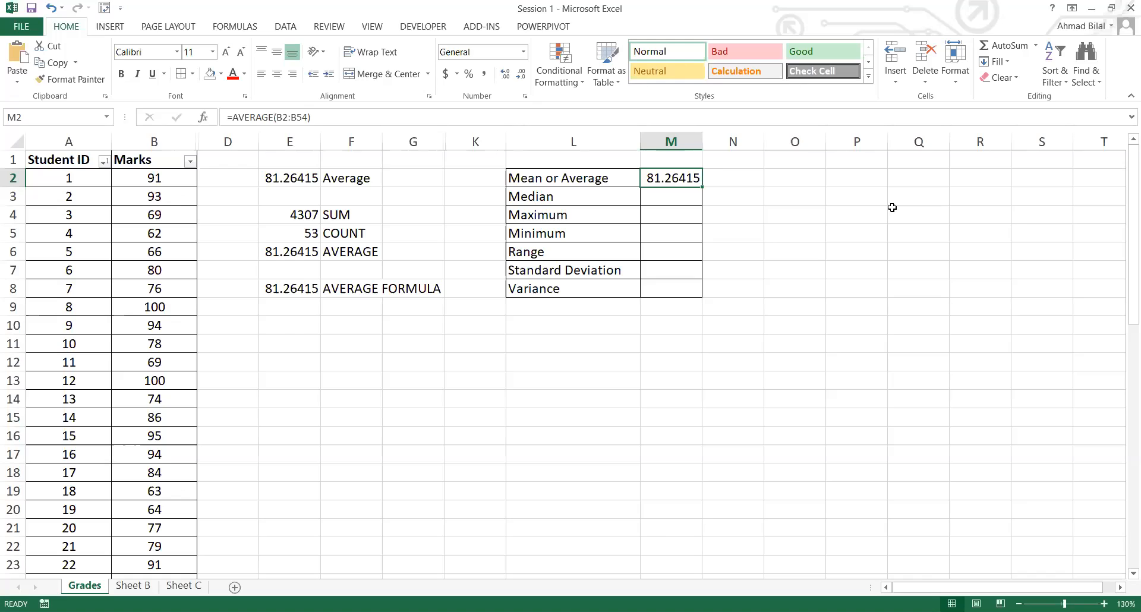
pyautogui.press('Down')
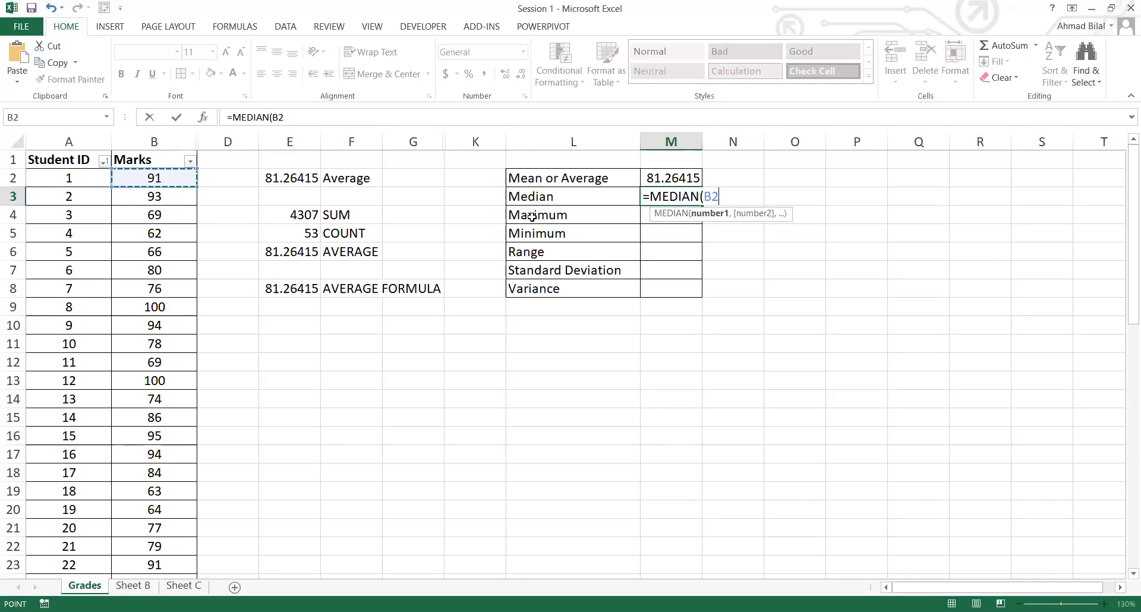
pyautogui.hotkey('ctrl', 'shift', 'Down')
pyautogui.press('Return')
pyautogui.scroll(1, 675, 199)
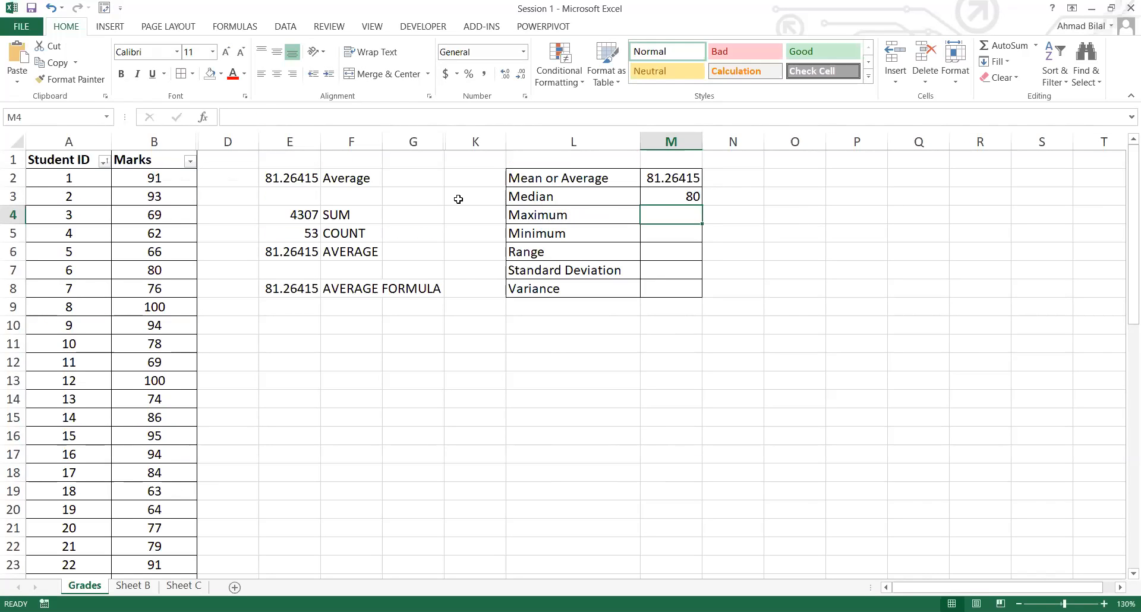
pyautogui.press('Up')
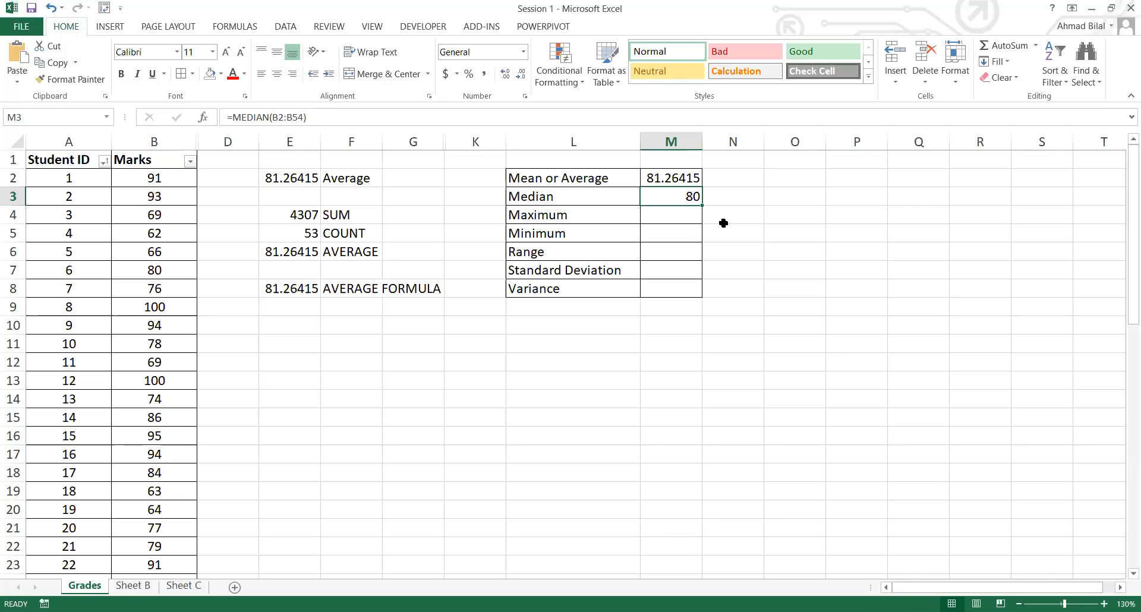
# Step: Enter =MAX(B2:B54) in M4 beside the Maximum label and check the completed formula
pyautogui.click(680, 215)
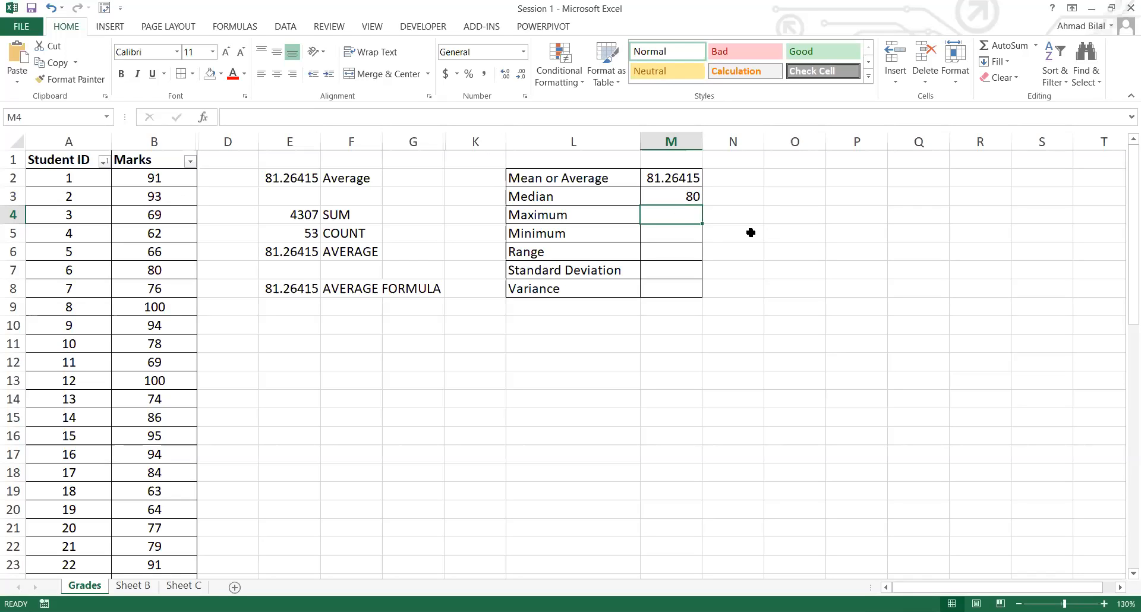
pyautogui.write('=')
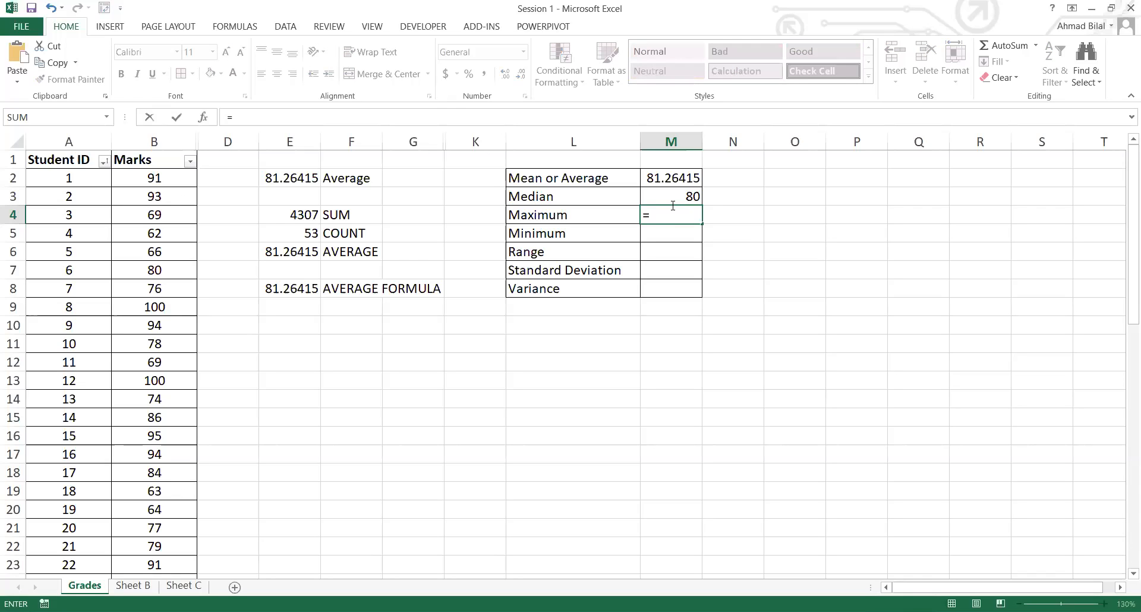
pyautogui.write('MAX(')
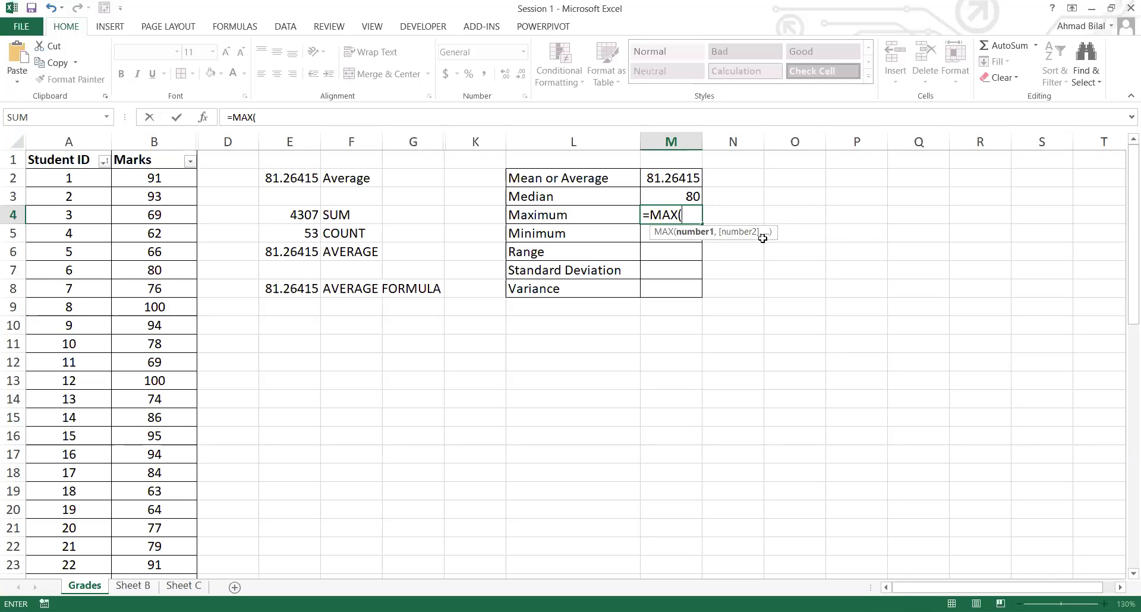
pyautogui.click(190, 181)
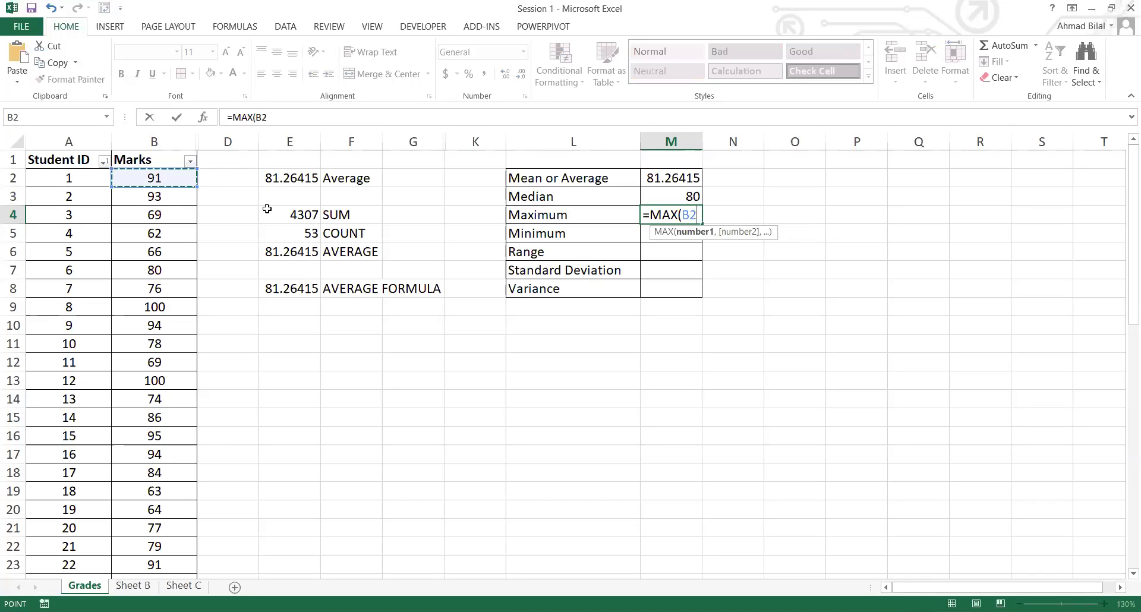
pyautogui.hotkey('ctrl', 'shift', 'Down')
pyautogui.write(')')
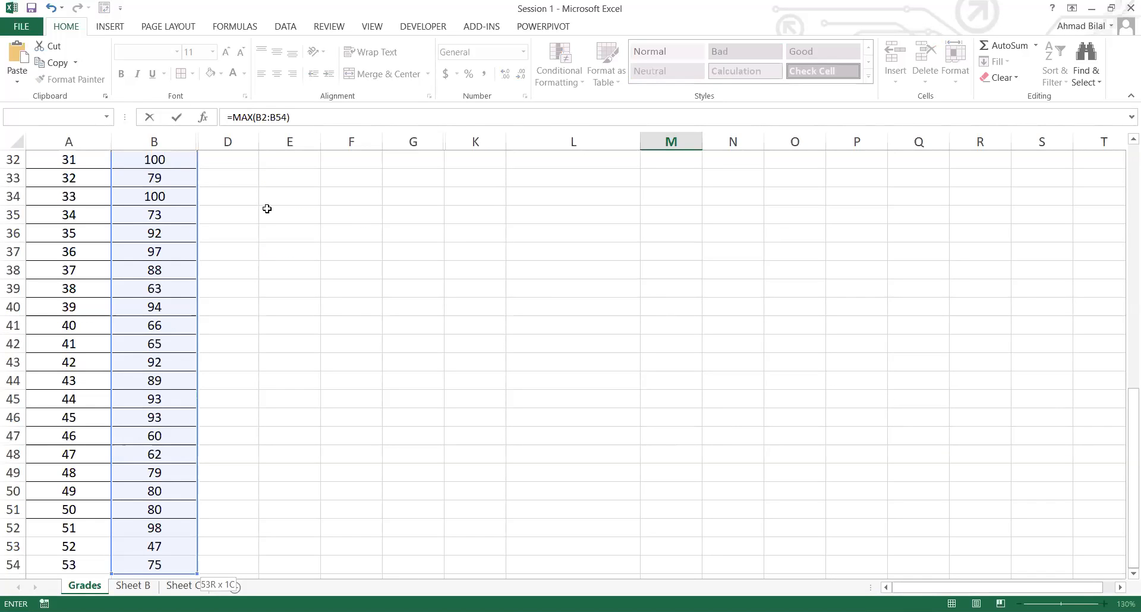
pyautogui.press('Return')
pyautogui.click(666, 215)
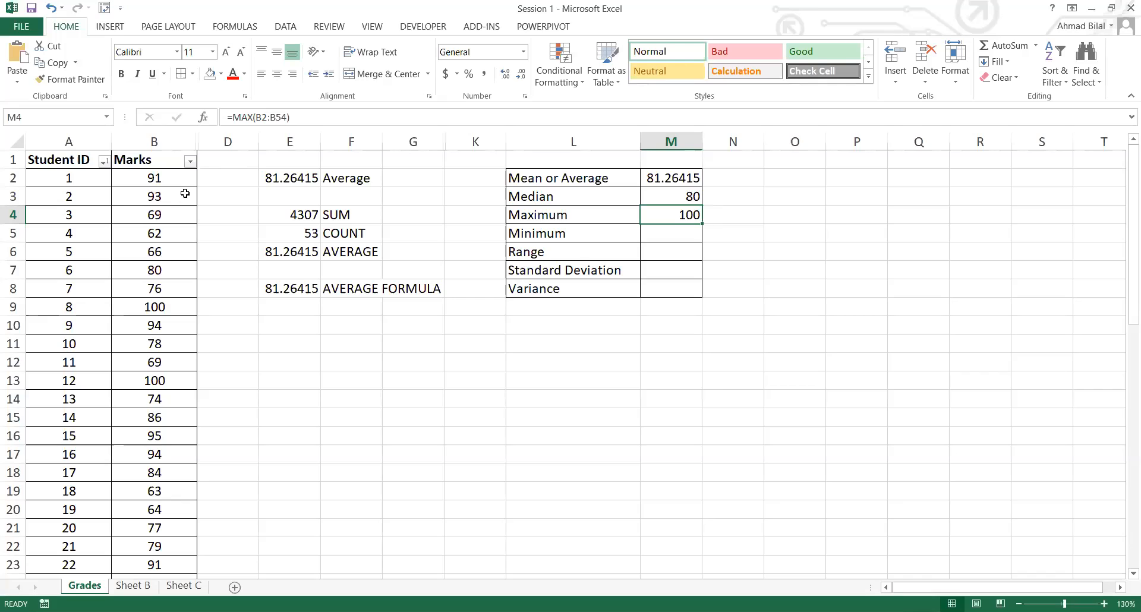
# Step: Start a MIN formula in M5 beside the Minimum label with the range B2:B54, and check the range's extent
pyautogui.doubleClick(688, 236)
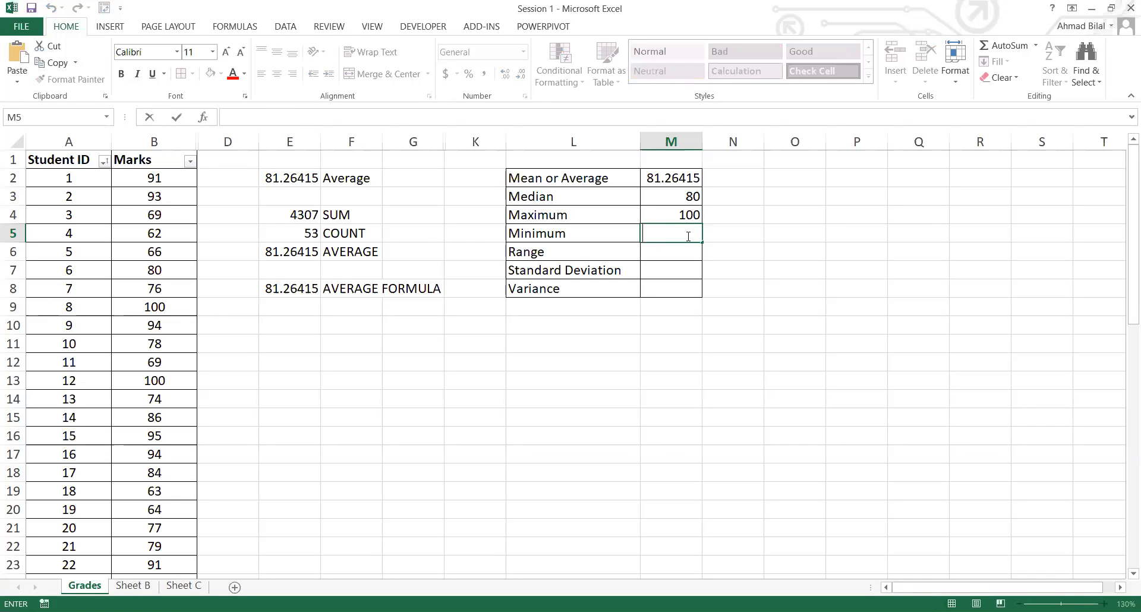
pyautogui.write('=min')
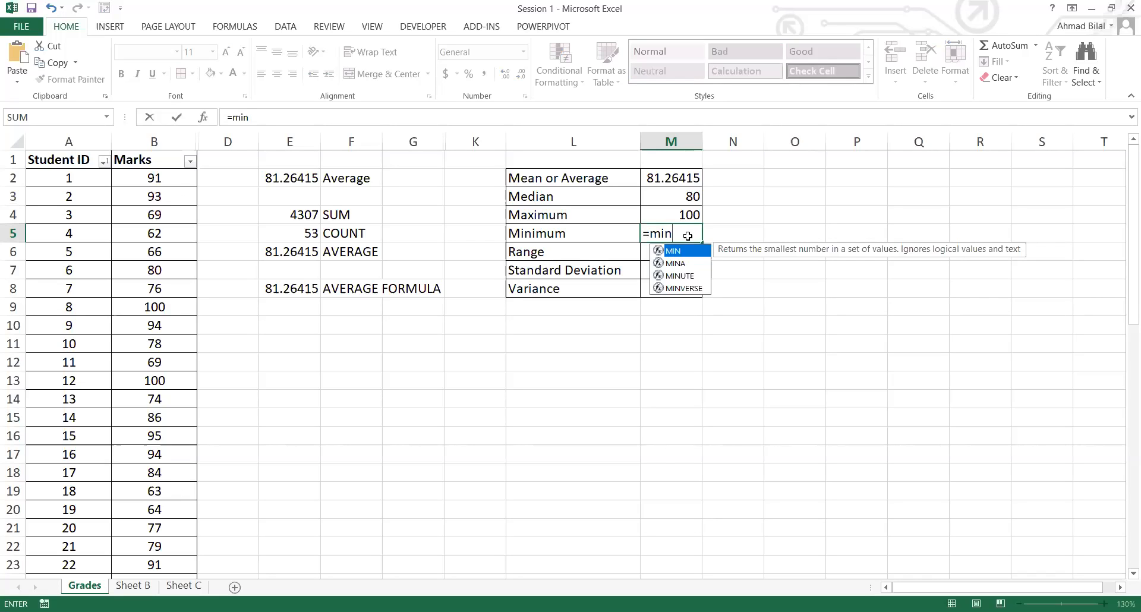
pyautogui.press('Tab')
pyautogui.click(180, 180)
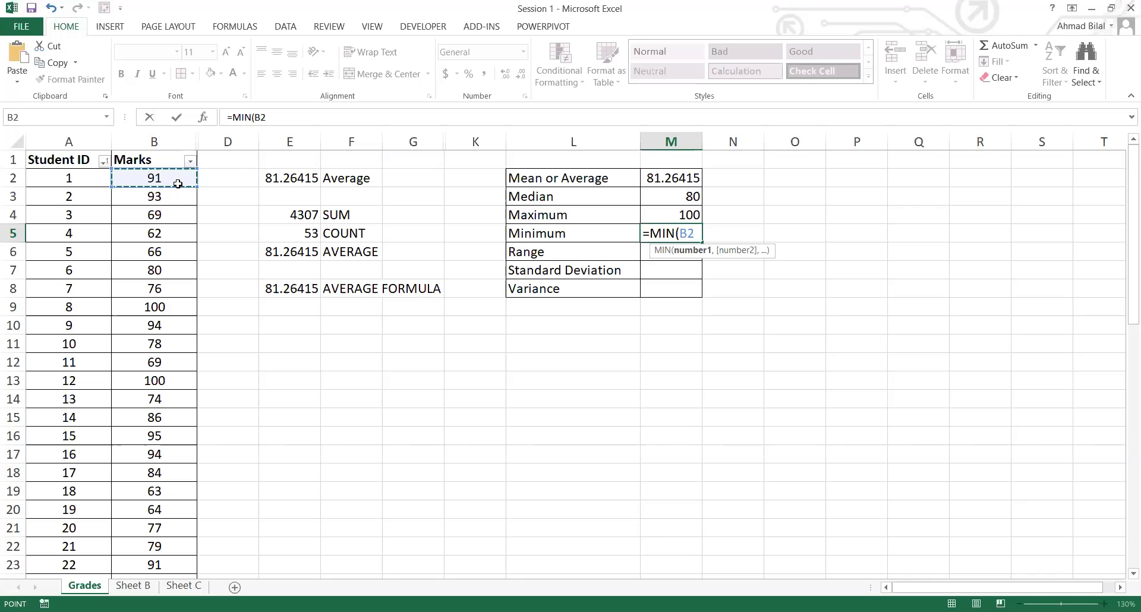
pyautogui.moveTo(177, 184); pyautogui.dragTo(164, 571)
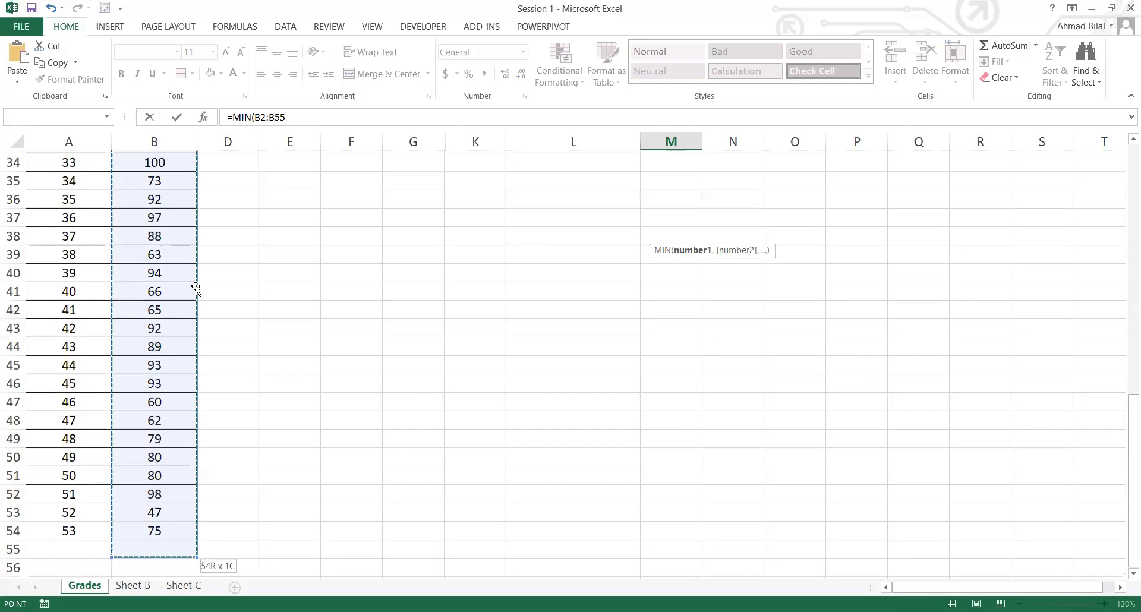
pyautogui.hotkey('shift', 'Up')
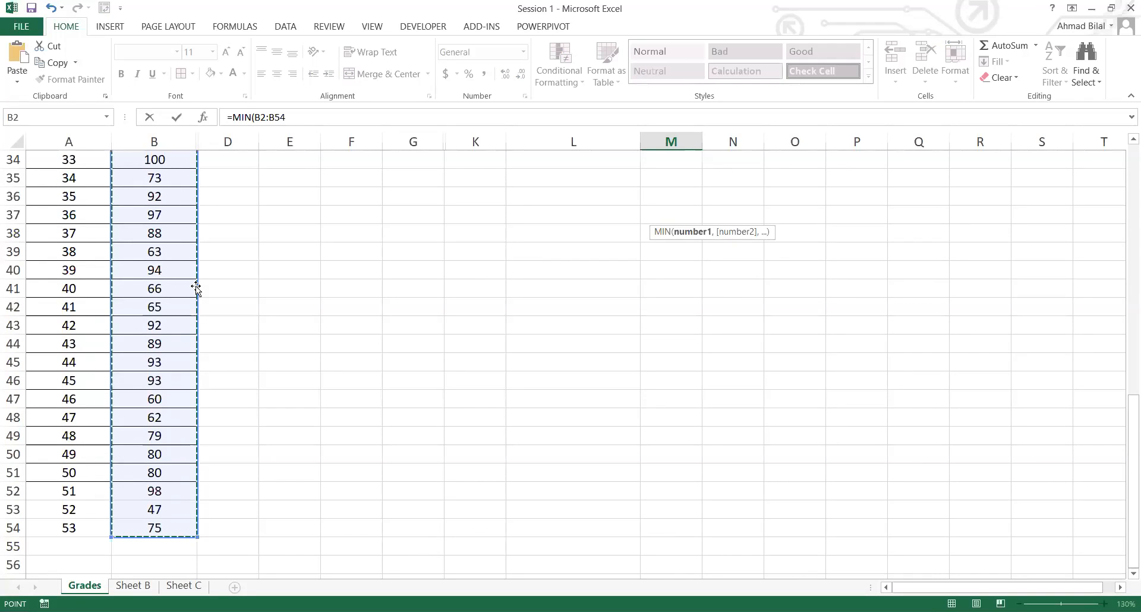
pyautogui.scroll(3, 196, 290)
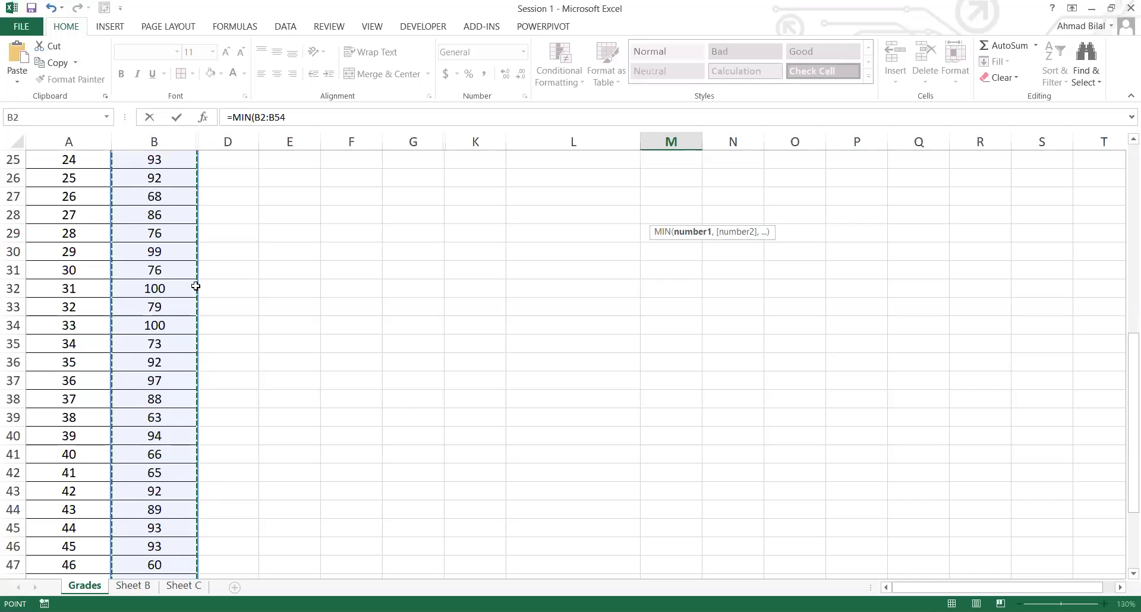
pyautogui.scroll(8, 196, 287)
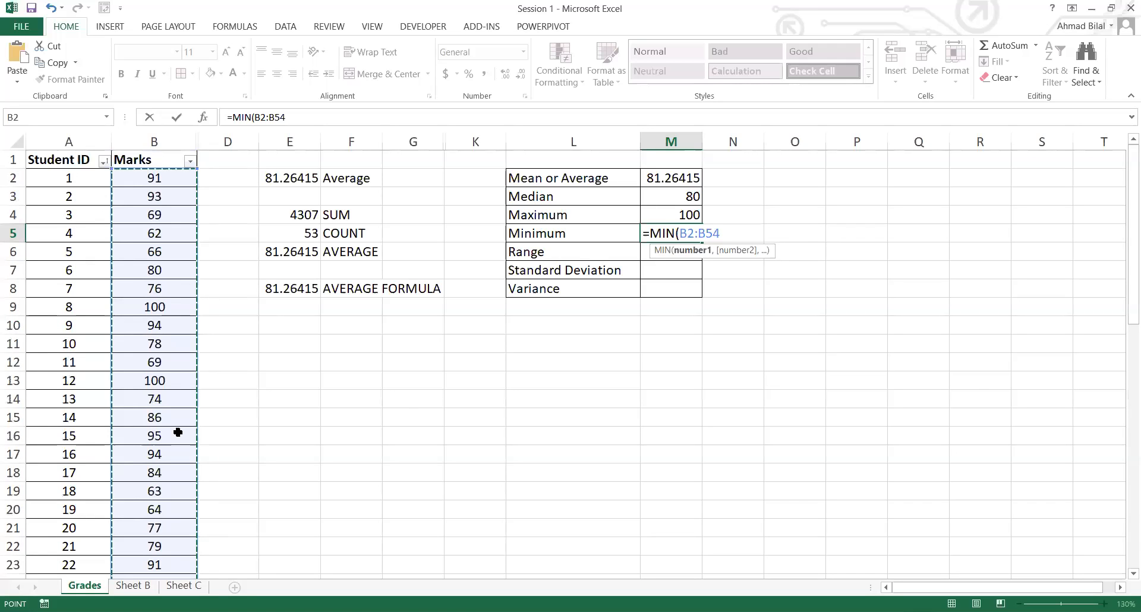
pyautogui.scroll(-11, 188, 401)
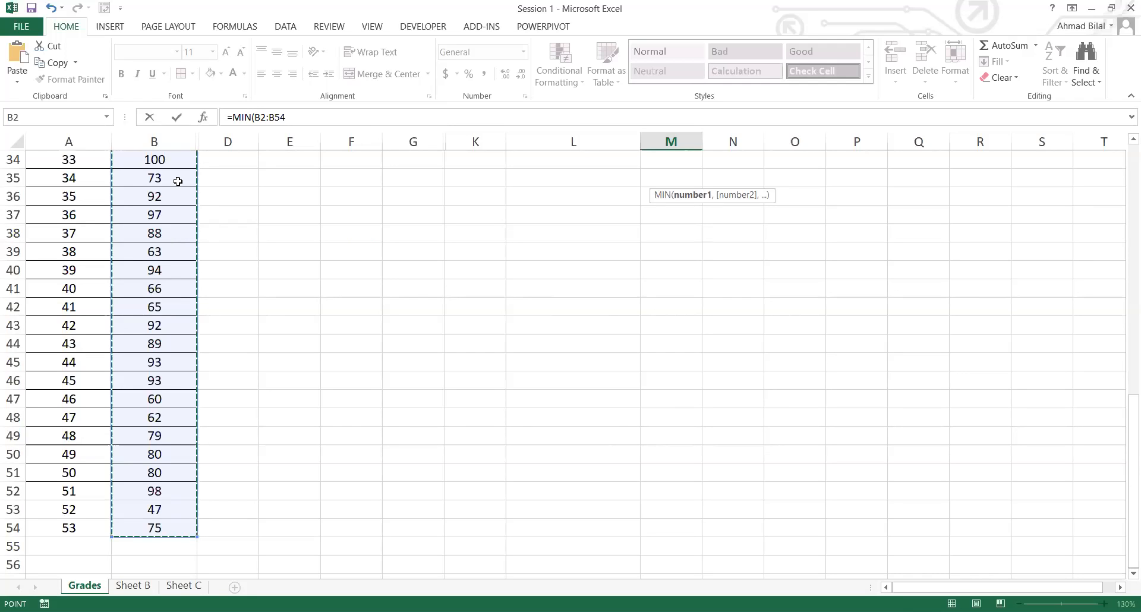
pyautogui.scroll(11, 178, 182)
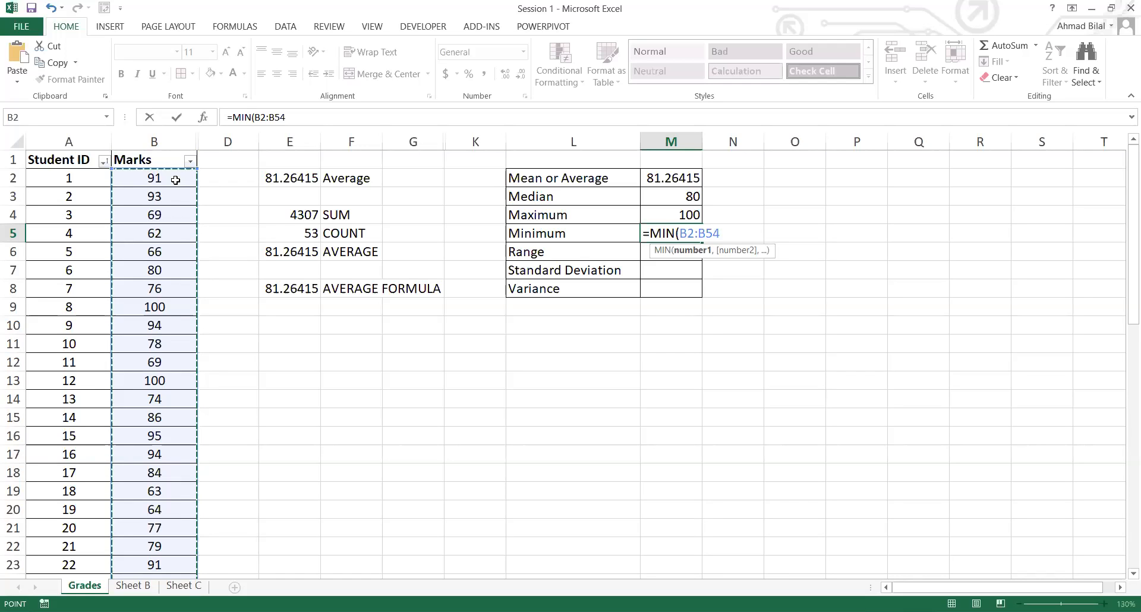
pyautogui.click(176, 179)
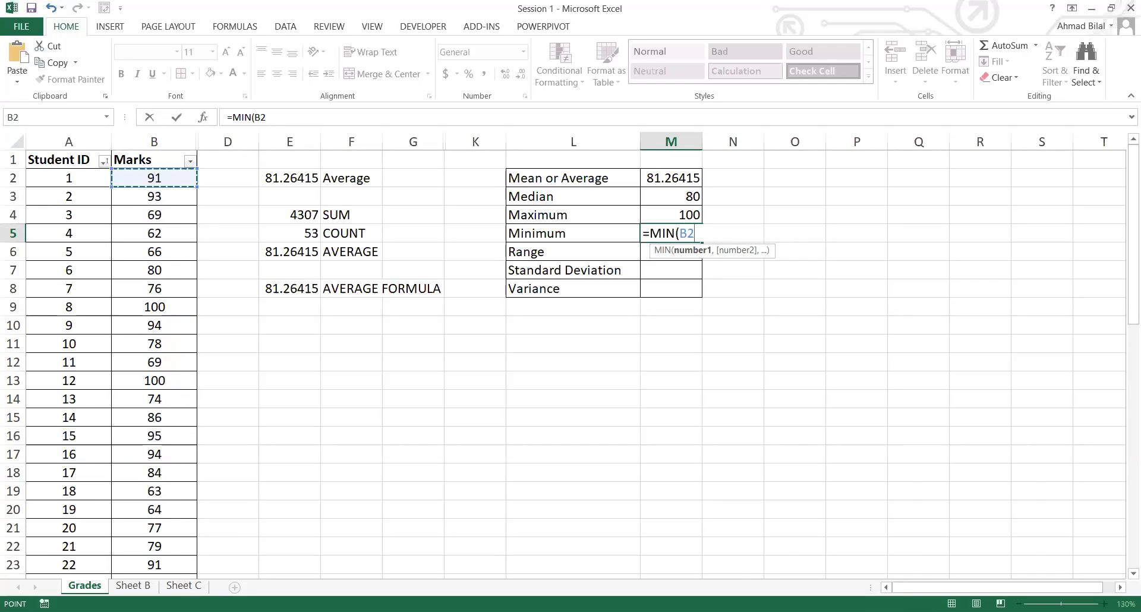
pyautogui.moveTo(175, 179); pyautogui.dragTo(176, 547)
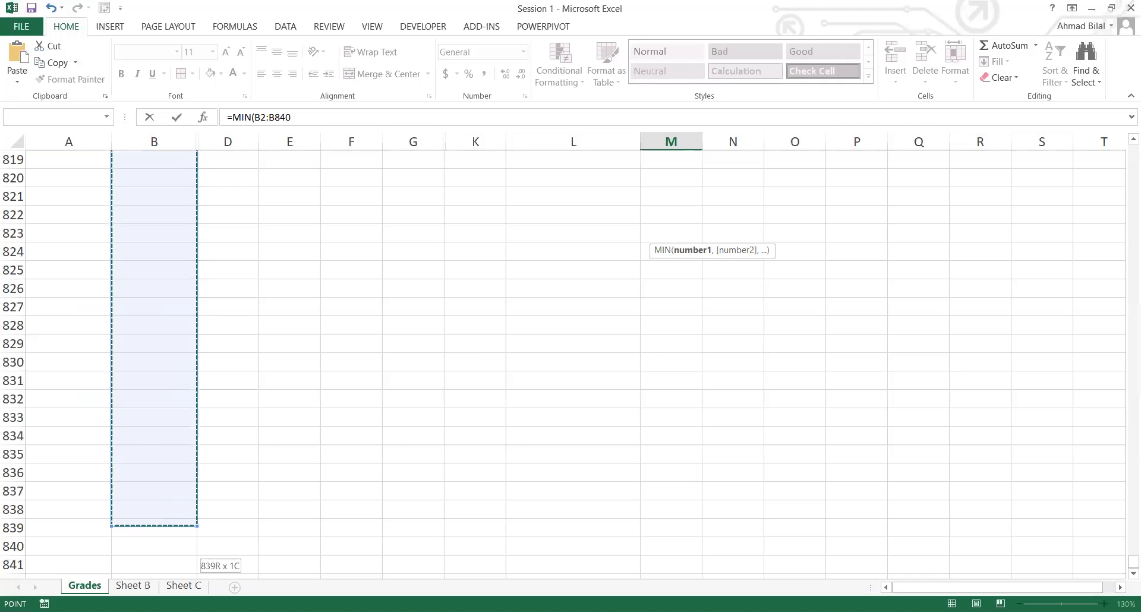
pyautogui.moveTo(175, 546)
pyautogui.mouseDown()
pyautogui.moveTo(175, 254)
pyautogui.moveTo(175, 555)
pyautogui.mouseUp()
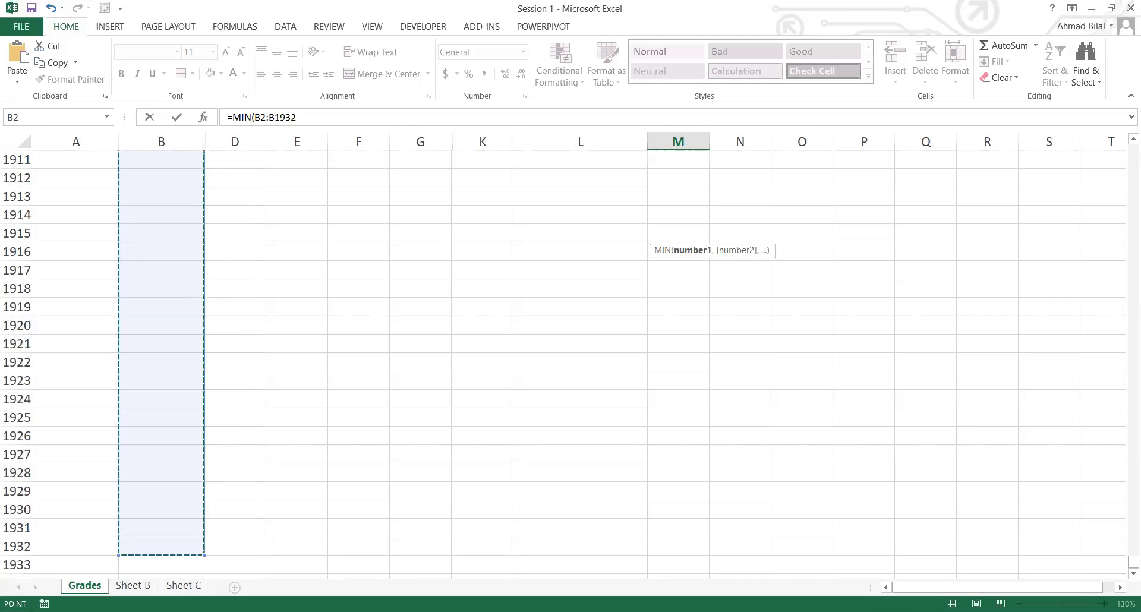
pyautogui.press('Escape')
pyautogui.hotkey('ctrl', 'Up')
pyautogui.hotkey('ctrl', 'Up')
pyautogui.hotkey('ctrl', 'Up')
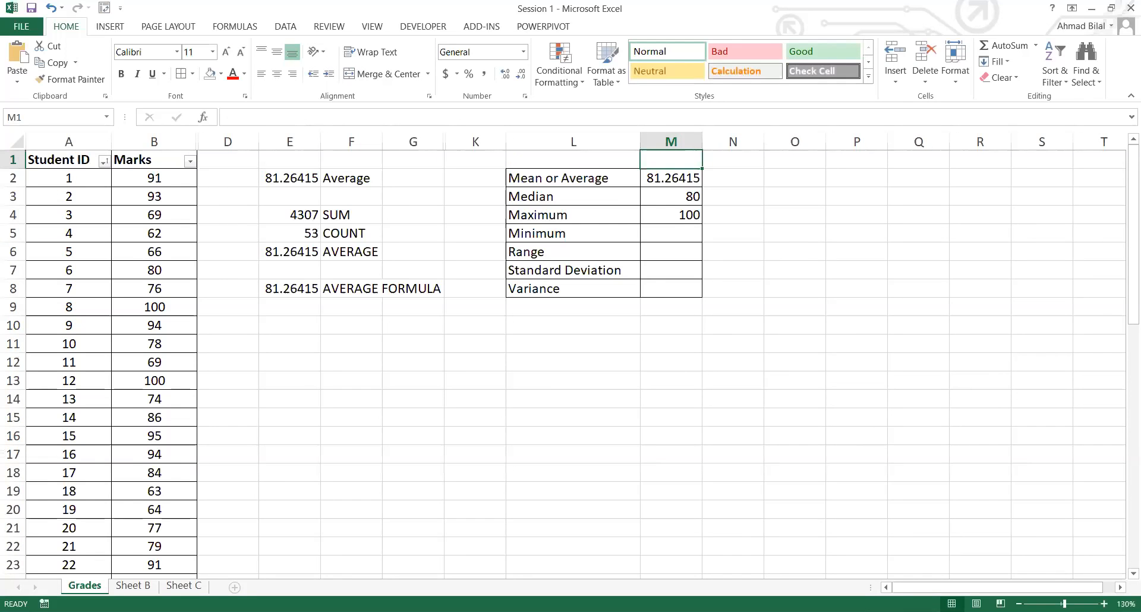
# Step: Enter =MIN(B2:B54) in M5 beside the Minimum label and check the completed formula
pyautogui.doubleClick(671, 233)
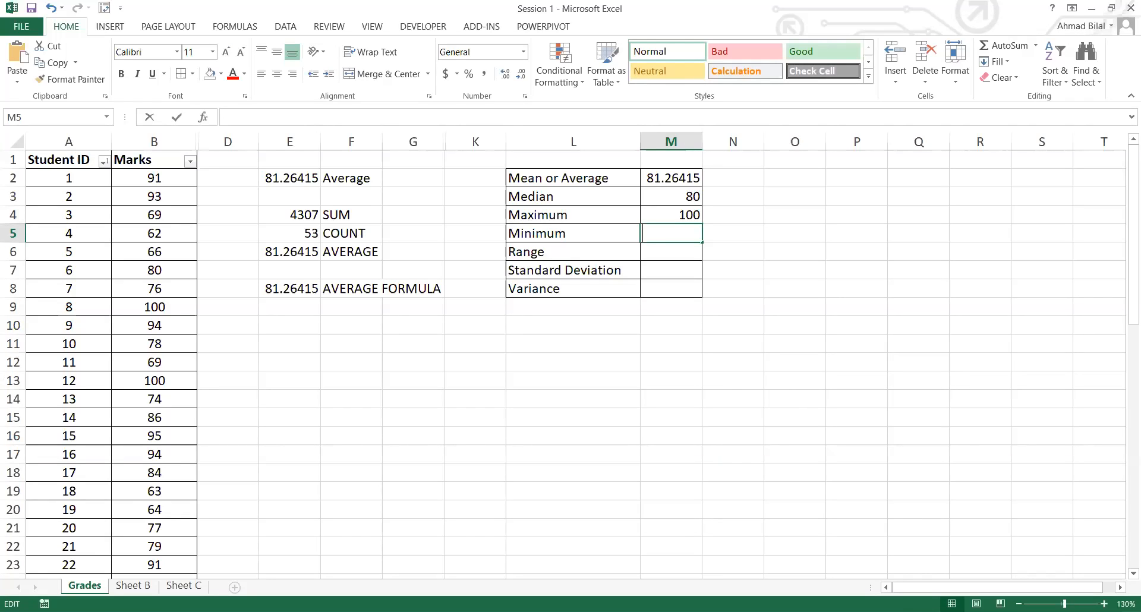
pyautogui.write('=min(')
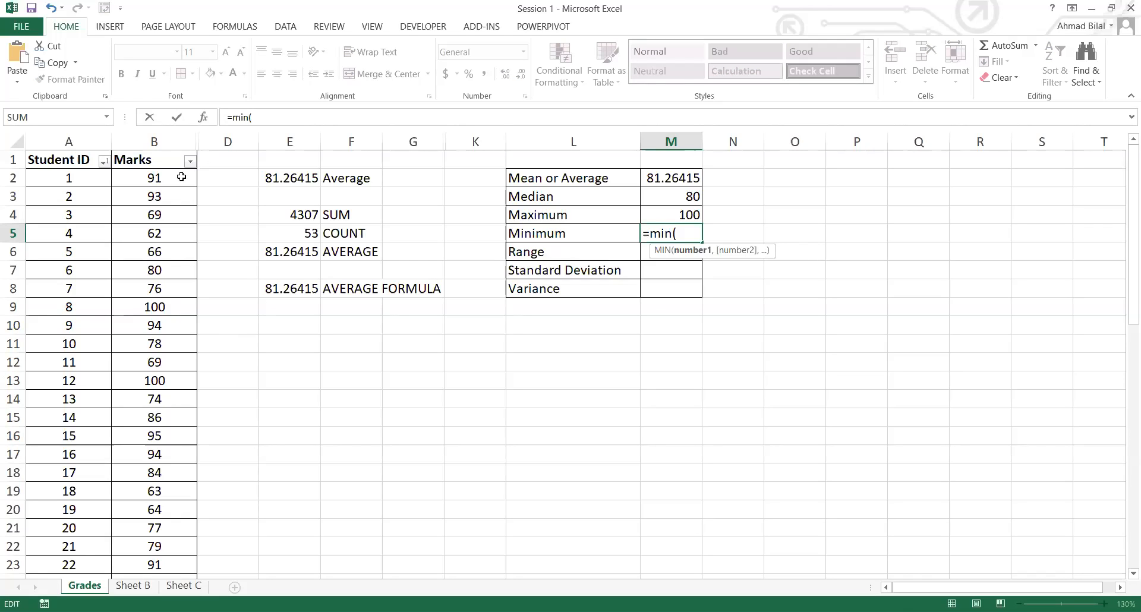
pyautogui.click(181, 177)
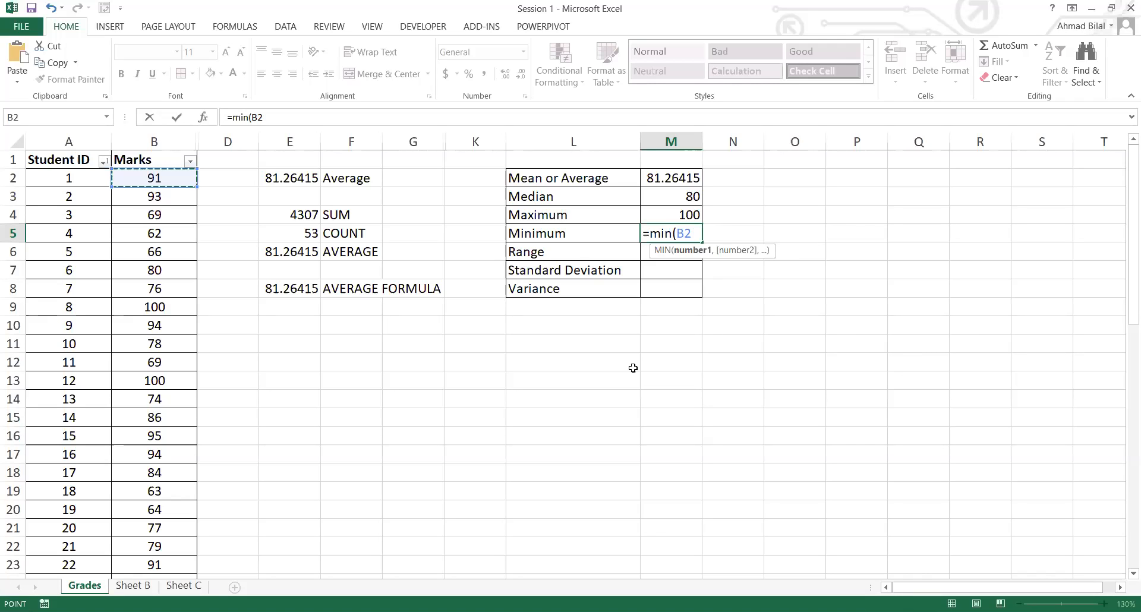
pyautogui.hotkey('ctrl', 'shift', 'Down')
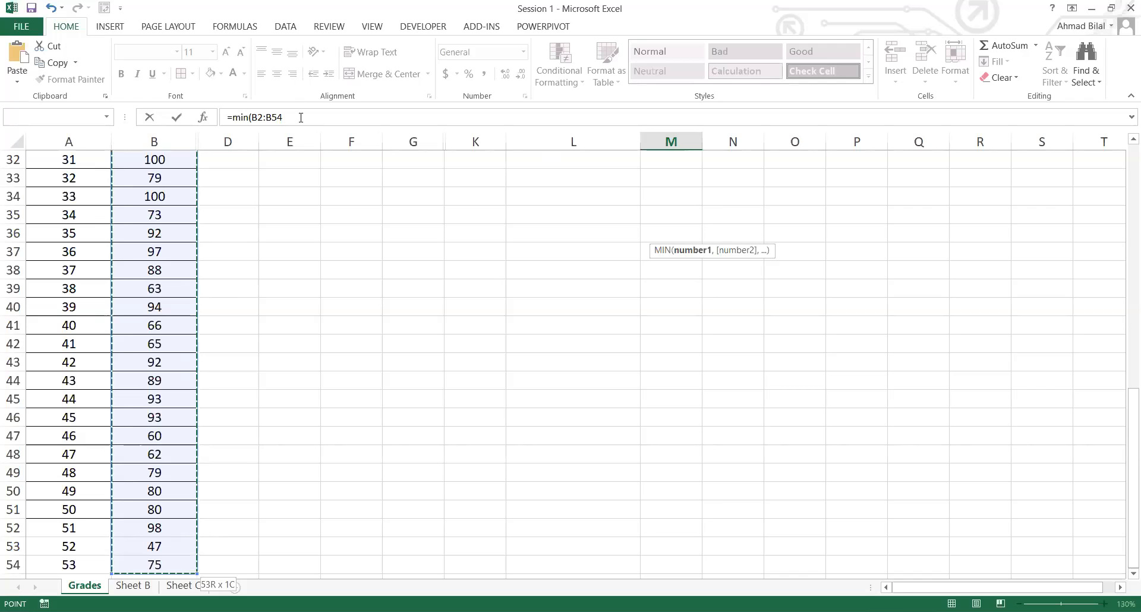
pyautogui.write(')')
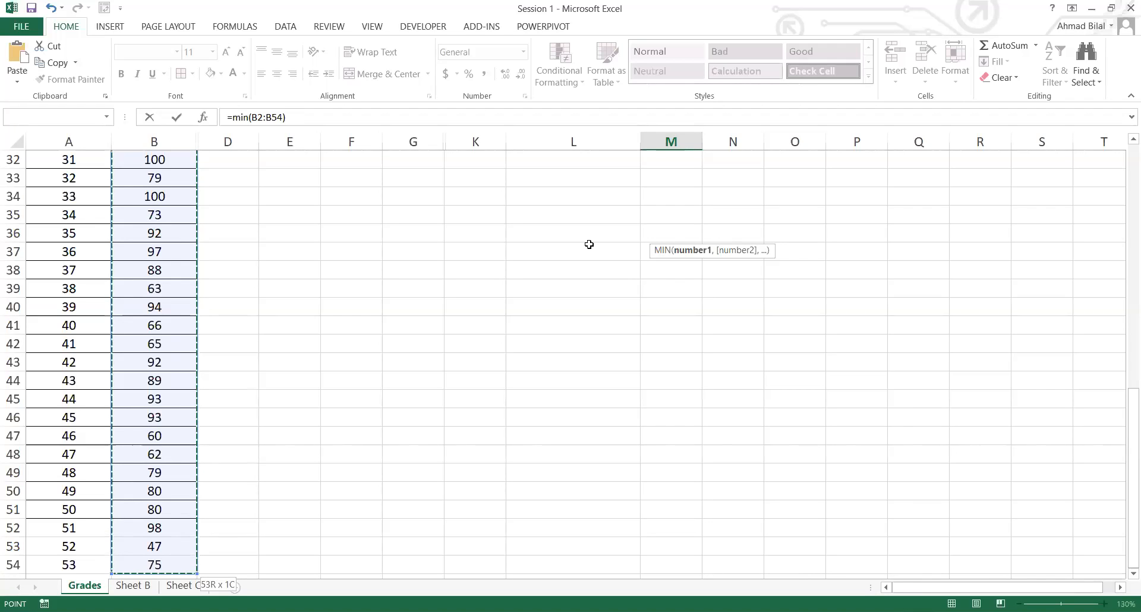
pyautogui.press('Return')
pyautogui.click(676, 236)
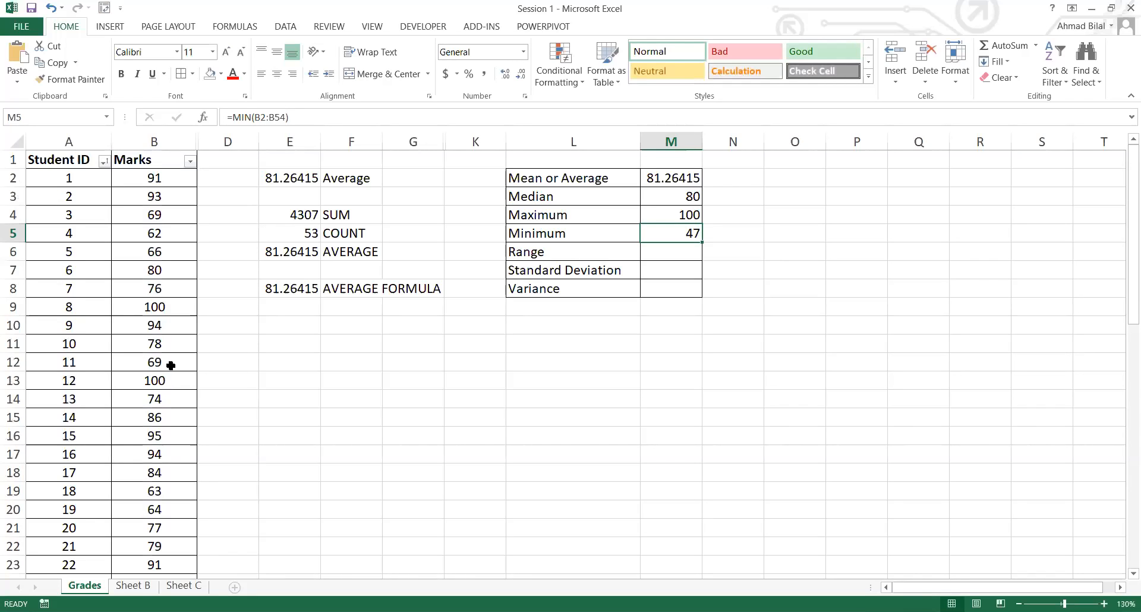
# Step: Change the mark in B53 to 70 and check the Minimum result in M5
pyautogui.scroll(-7, 172, 365)
pyautogui.scroll(-7, 169, 343)
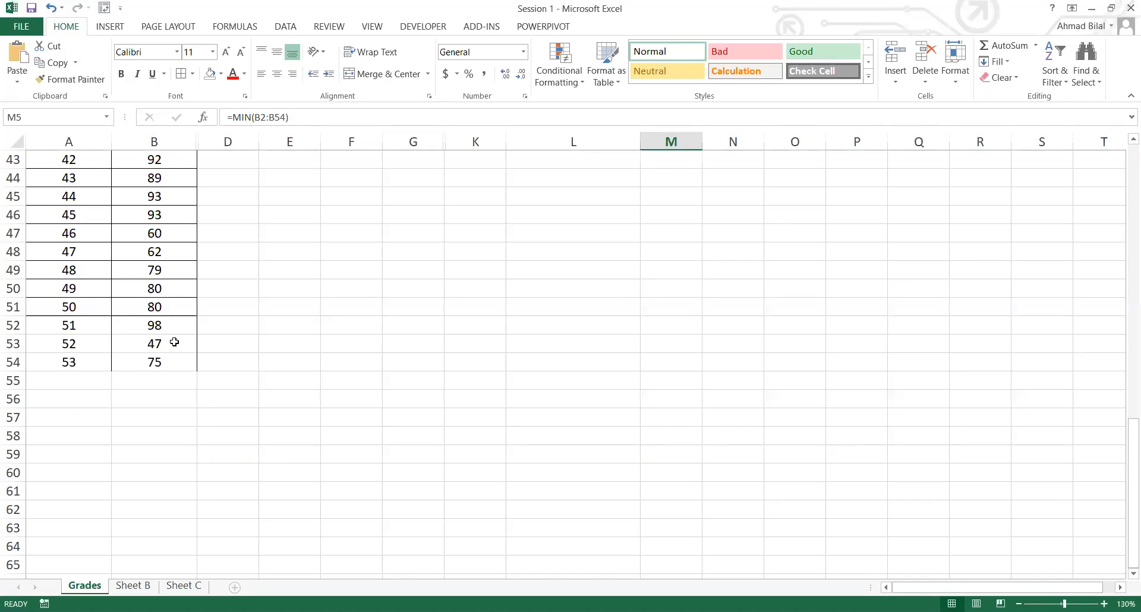
pyautogui.click(173, 343)
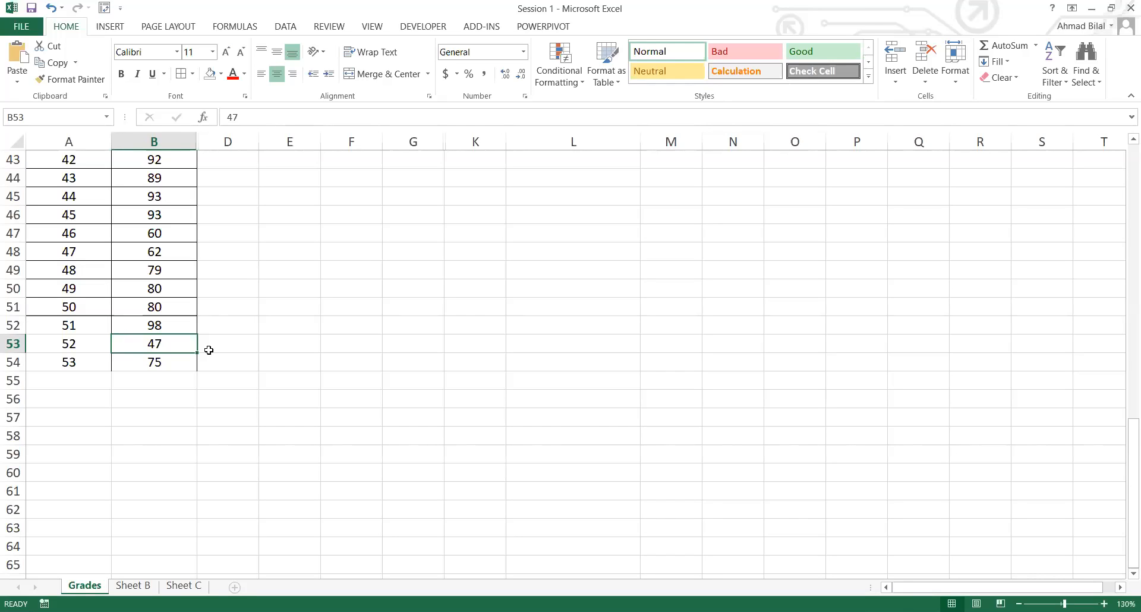
pyautogui.write('70')
pyautogui.press('Return')
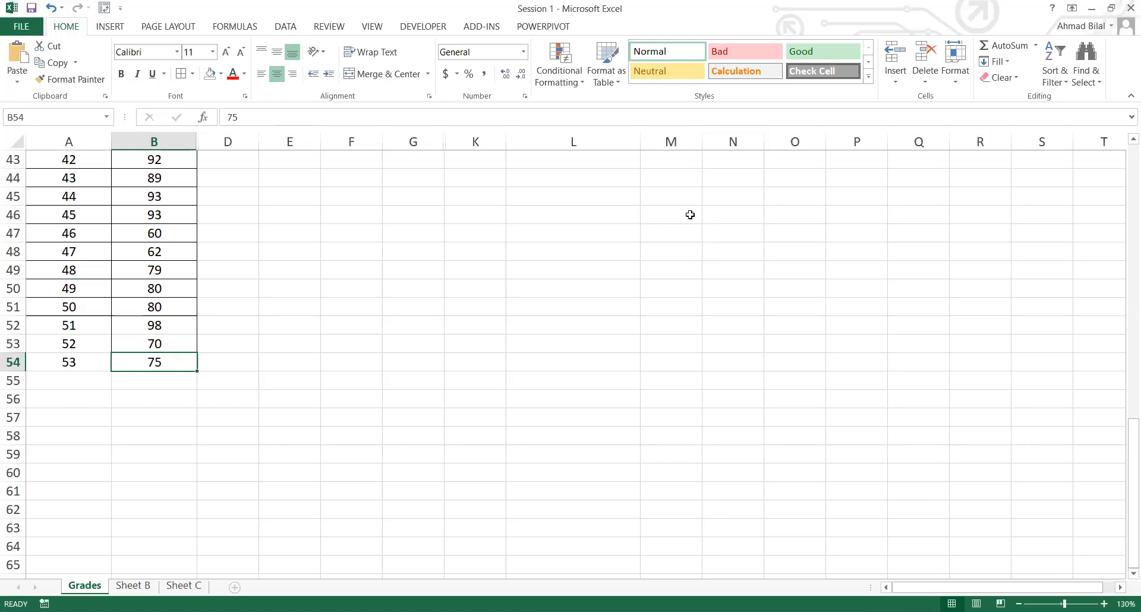
pyautogui.scroll(14, 666, 229)
pyautogui.click(667, 231)
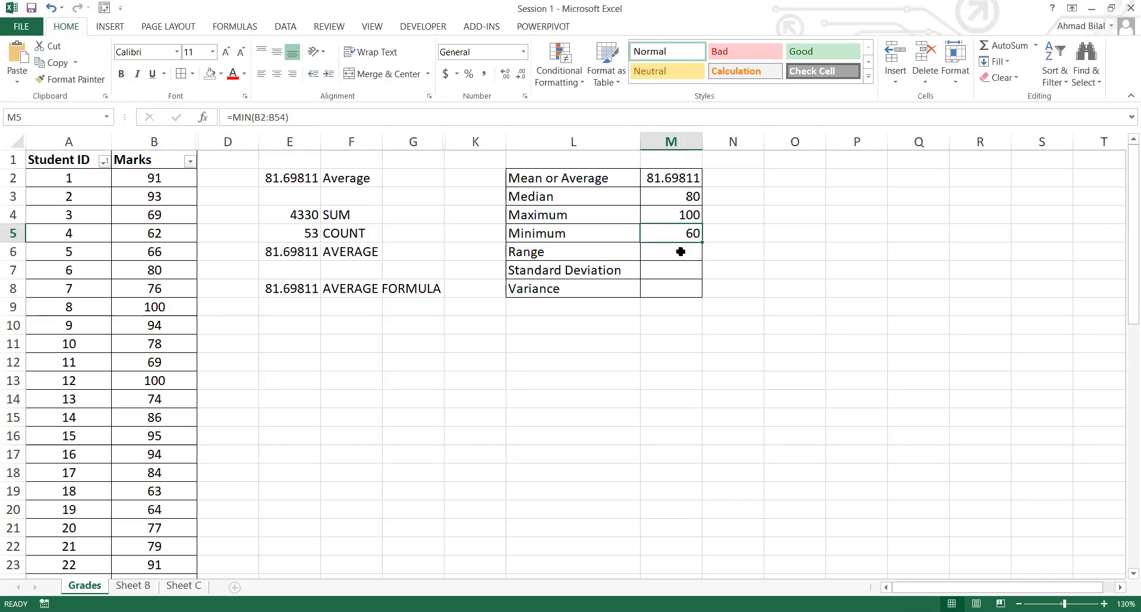
# Step: Review the Mean or Average formula in M2 and the Median formula in M3
pyautogui.click(681, 252)
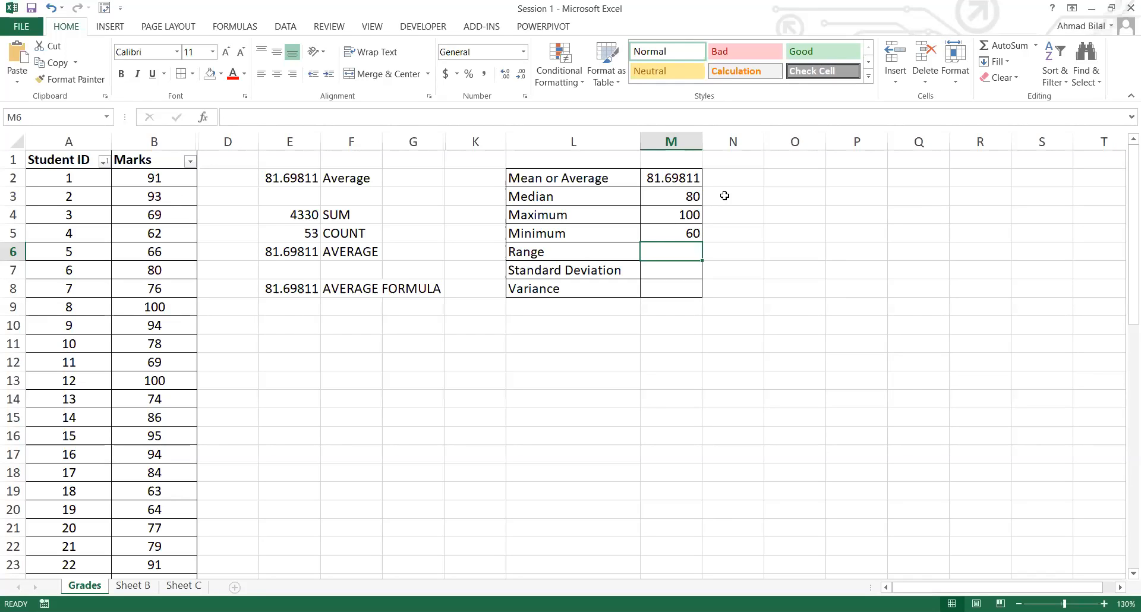
pyautogui.click(688, 177)
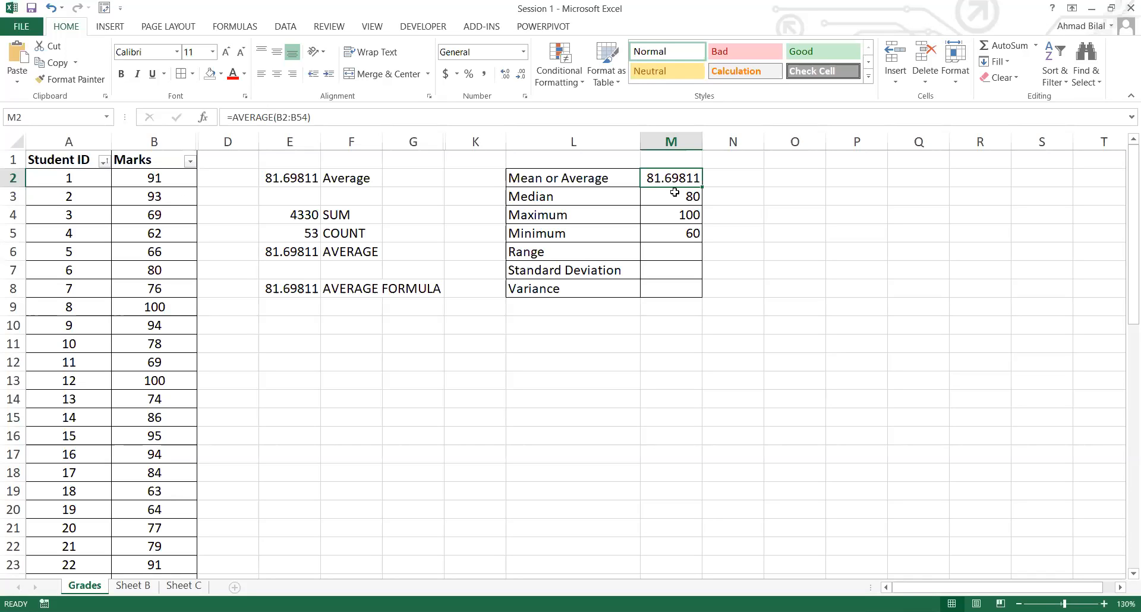
pyautogui.press('Down')
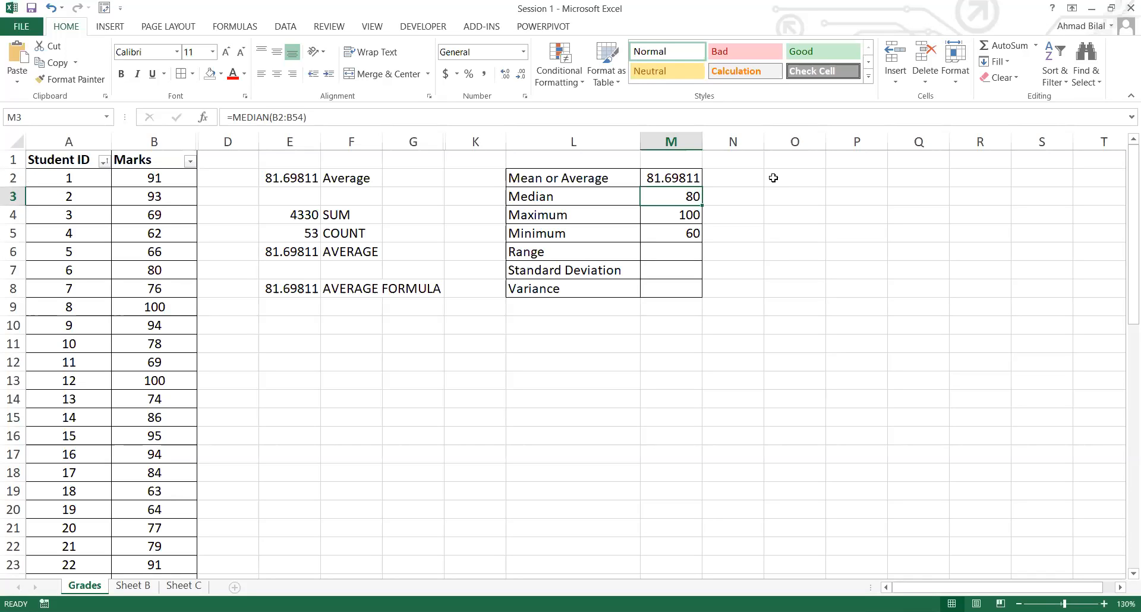
pyautogui.click(773, 178)
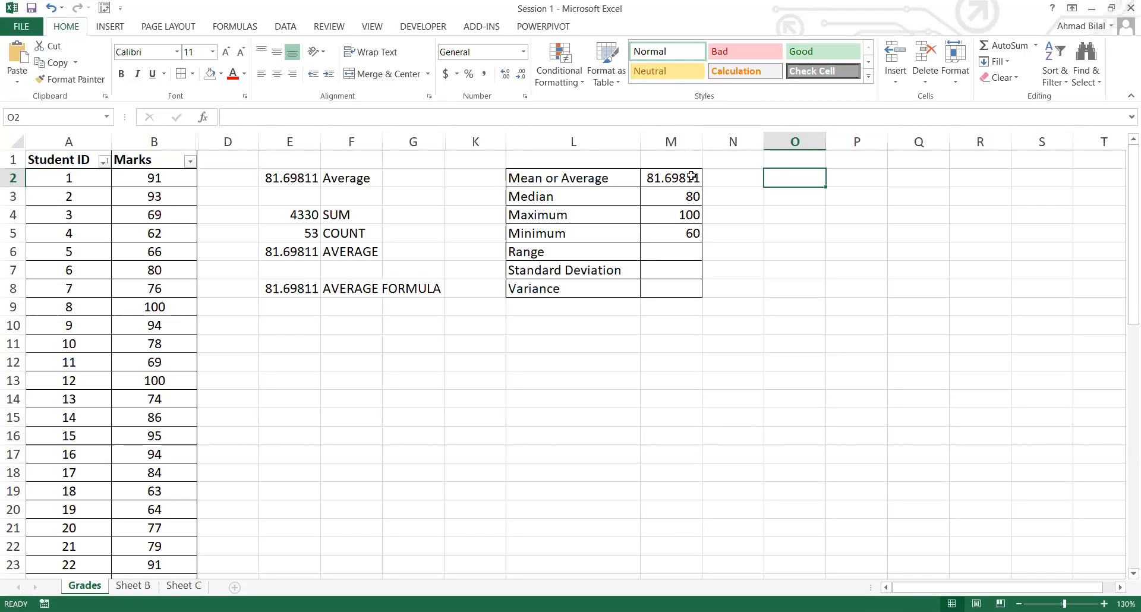
# Step: Enter the label "Set 1" in L11 below the statistics table
pyautogui.click(568, 343)
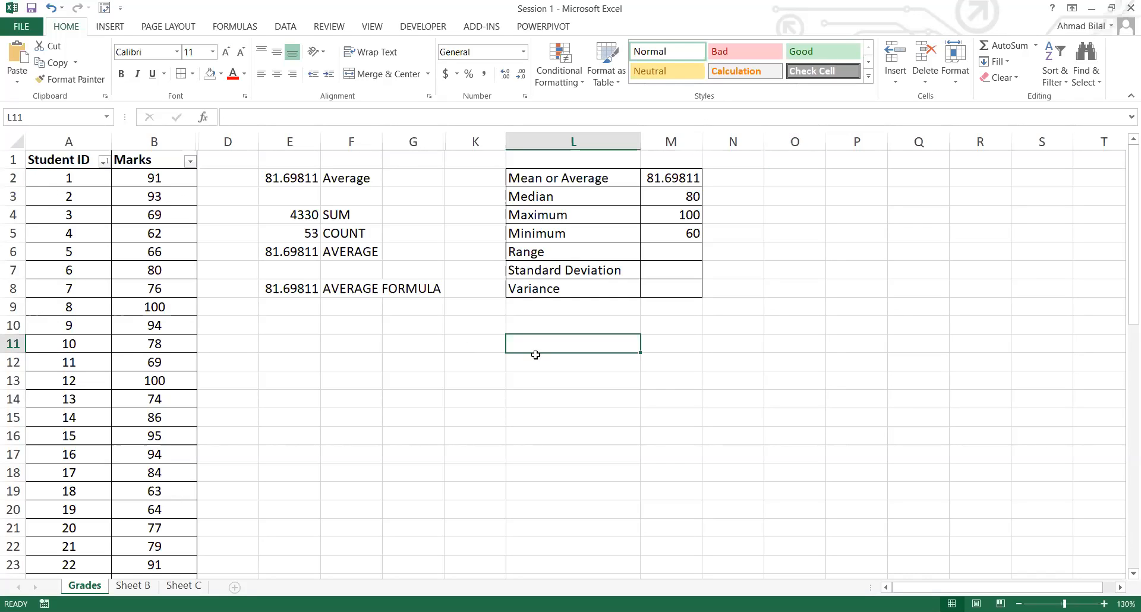
pyautogui.press('Left')
pyautogui.press('Right')
pyautogui.write('Set 1')
pyautogui.press('Tab')
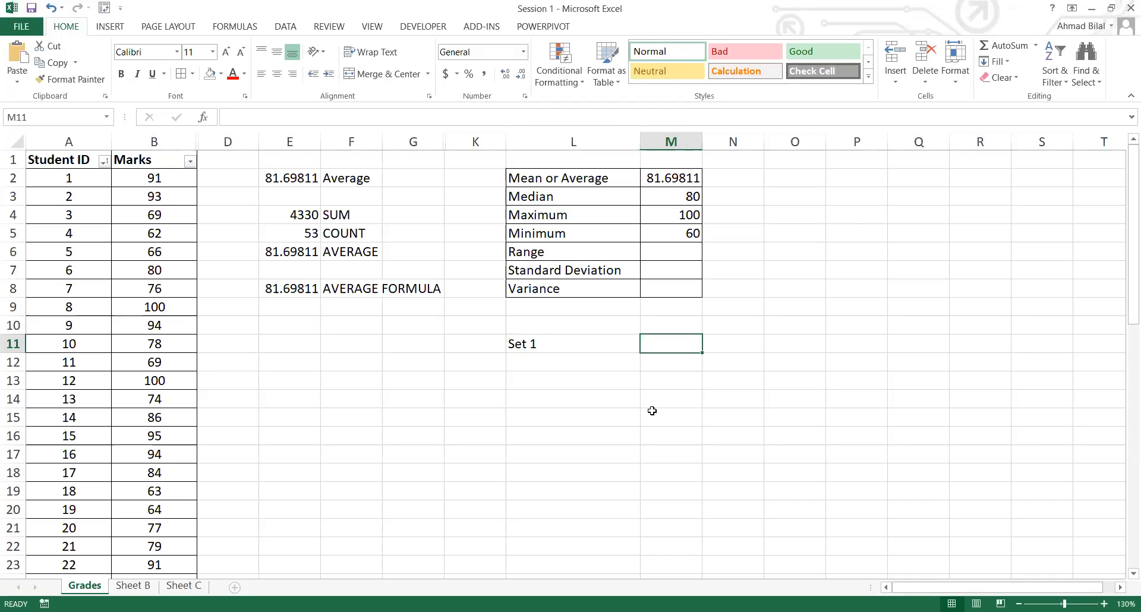
# Step: Enter the column headings "Firm A" in L11 and "Firm B" in M11
pyautogui.press('Left')
pyautogui.write('S')
pyautogui.press('BackSpace')
pyautogui.write('Fr')
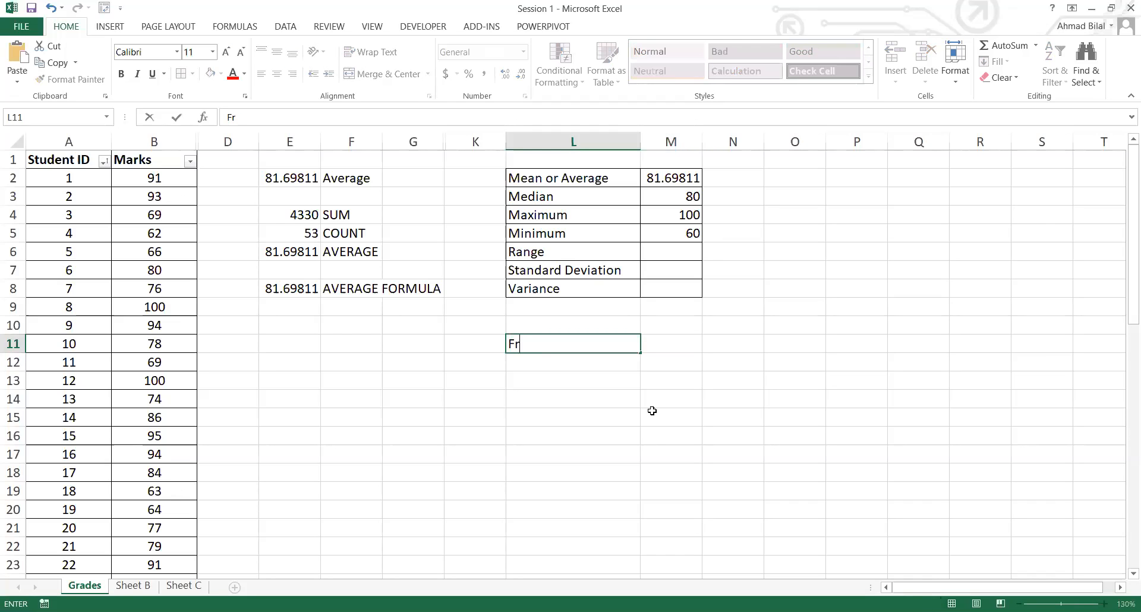
pyautogui.press('BackSpace')
pyautogui.write('irm A')
pyautogui.press('Return')
pyautogui.press('Up')
pyautogui.press('Right')
pyautogui.write('Firm')
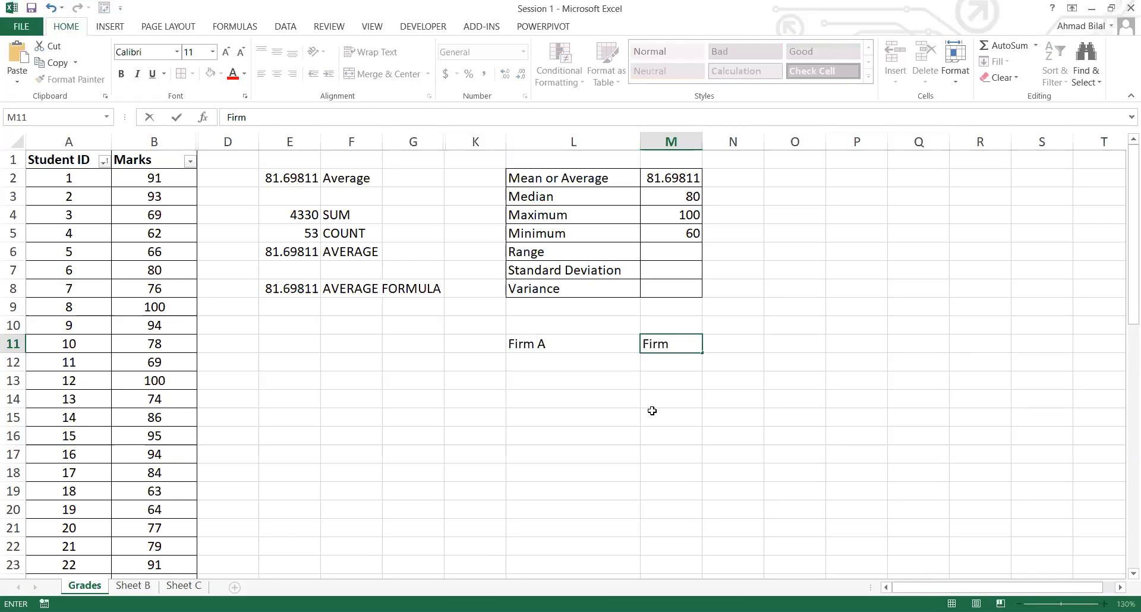
pyautogui.write(' B')
pyautogui.press('Return')
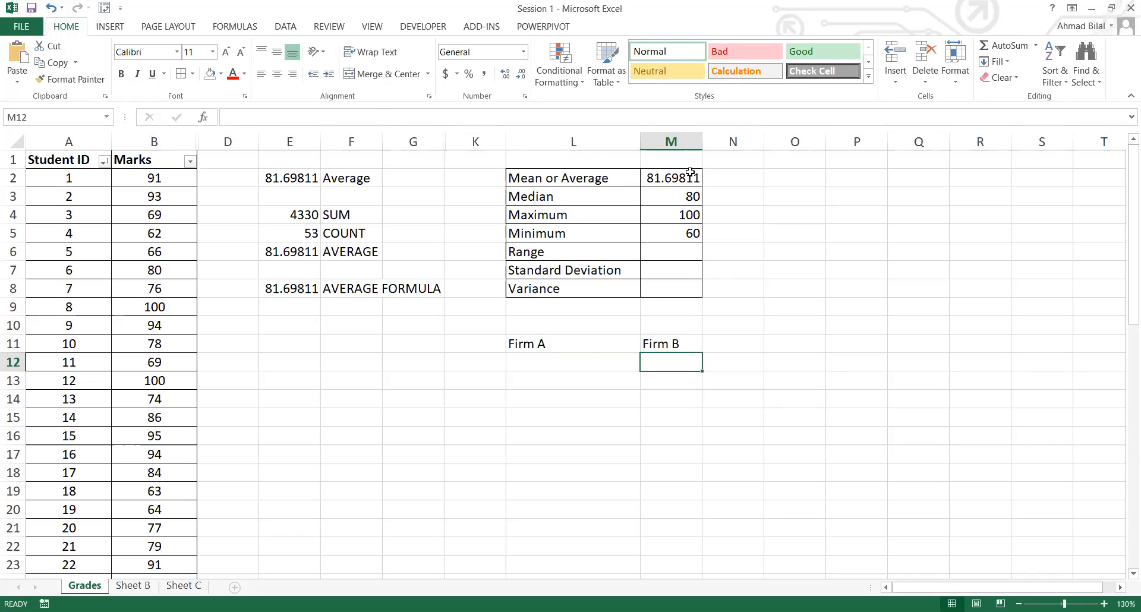
# Step: Enter 40,000 as the first Firm A value in L12
pyautogui.click(580, 359)
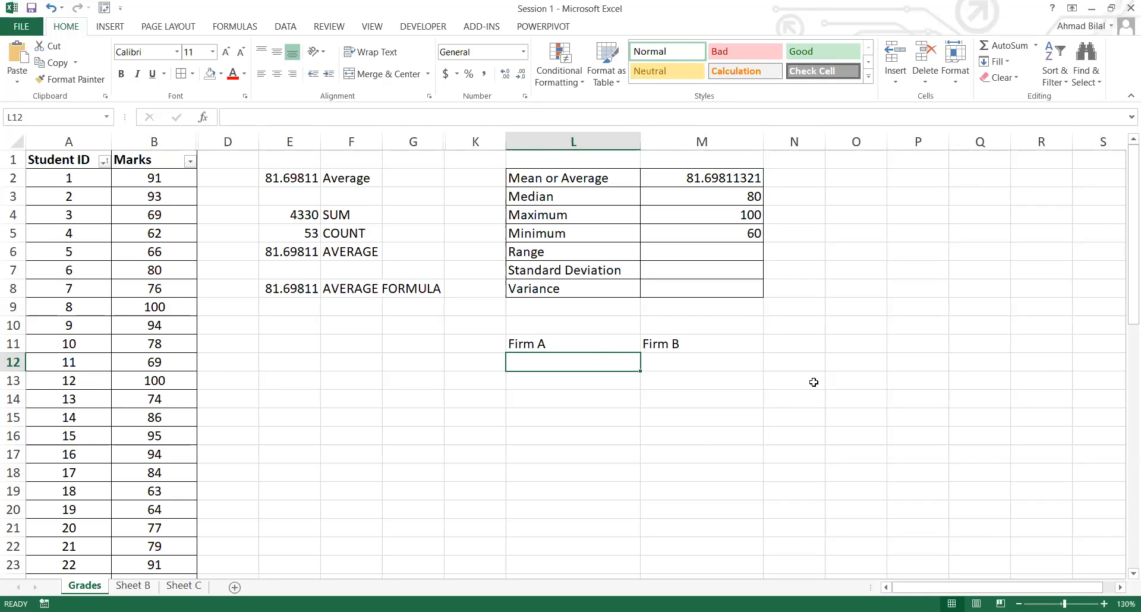
pyautogui.write('40,')
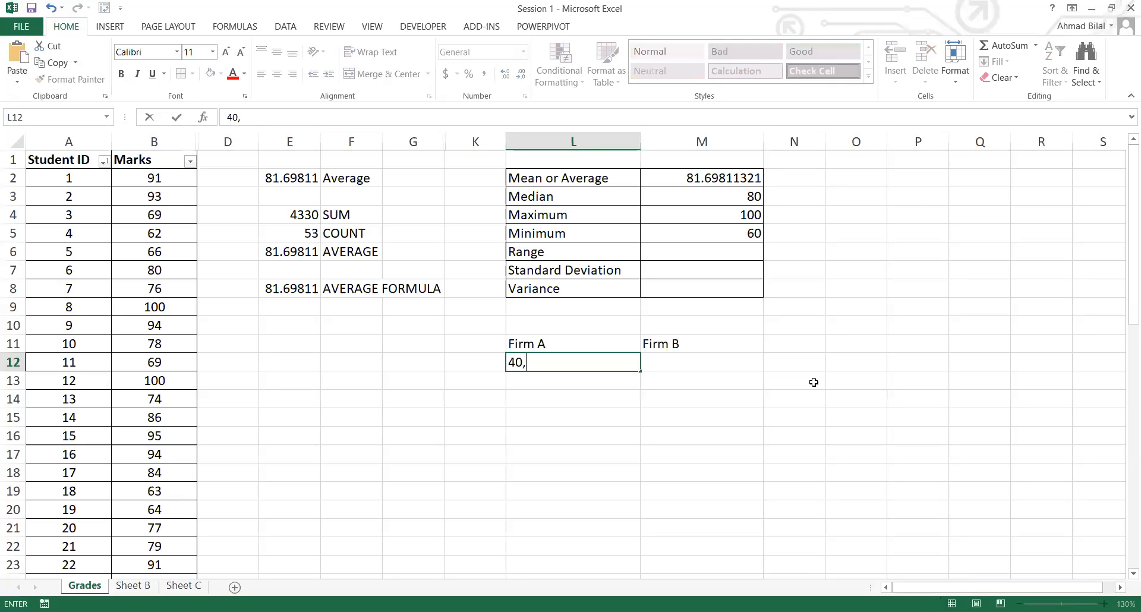
pyautogui.write('000')
pyautogui.press('Return')
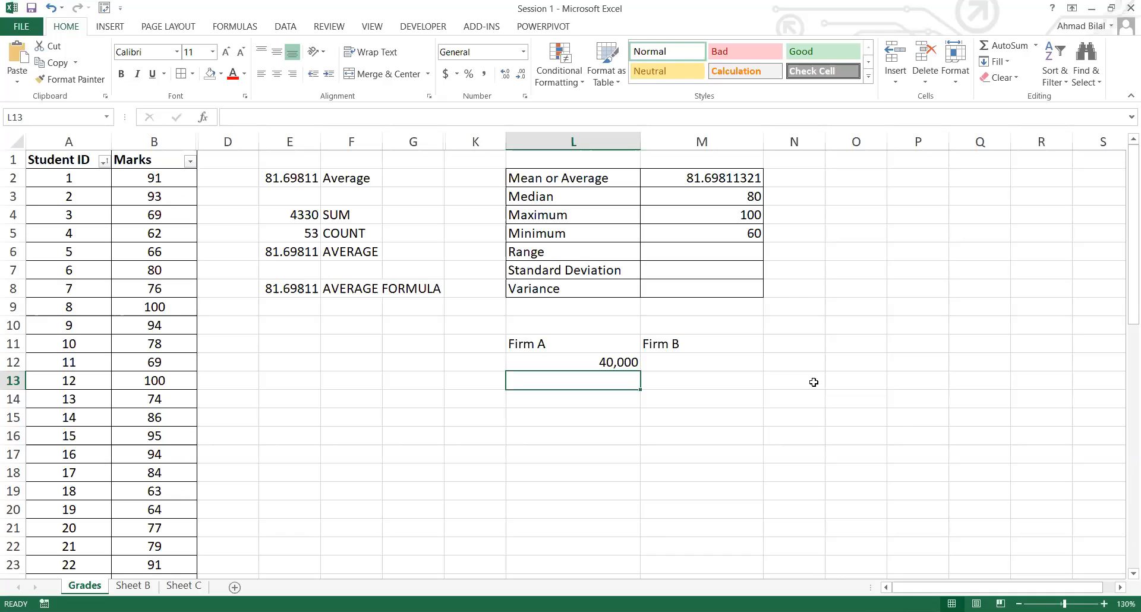
# Step: Number the rows of the firm table from 1 to 5 in K12:K16
pyautogui.press('Up')
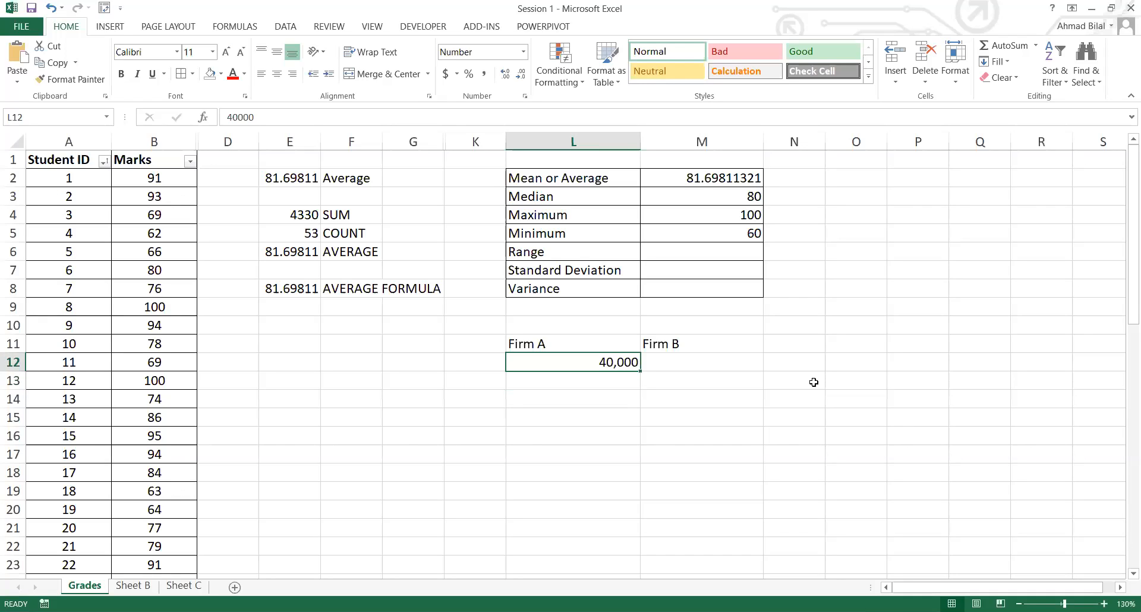
pyautogui.press('Left')
pyautogui.write('1')
pyautogui.press('Return')
pyautogui.write('2')
pyautogui.press('Return')
pyautogui.write('3')
pyautogui.press('Return')
pyautogui.write('4')
pyautogui.press('Return')
pyautogui.write('5')
pyautogui.press('Return')
pyautogui.press('Up')
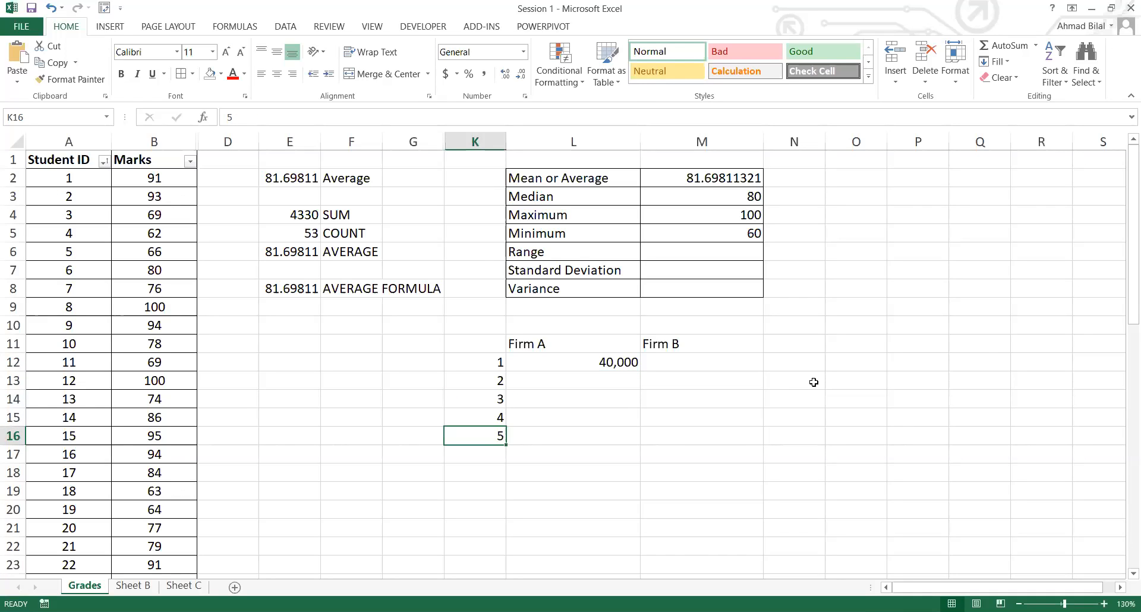
# Step: Enter the first two Firm A values, 30,000 in L12 and 32000 in L13
pyautogui.hotkey('ctrl', 'Up')
pyautogui.press('Right')
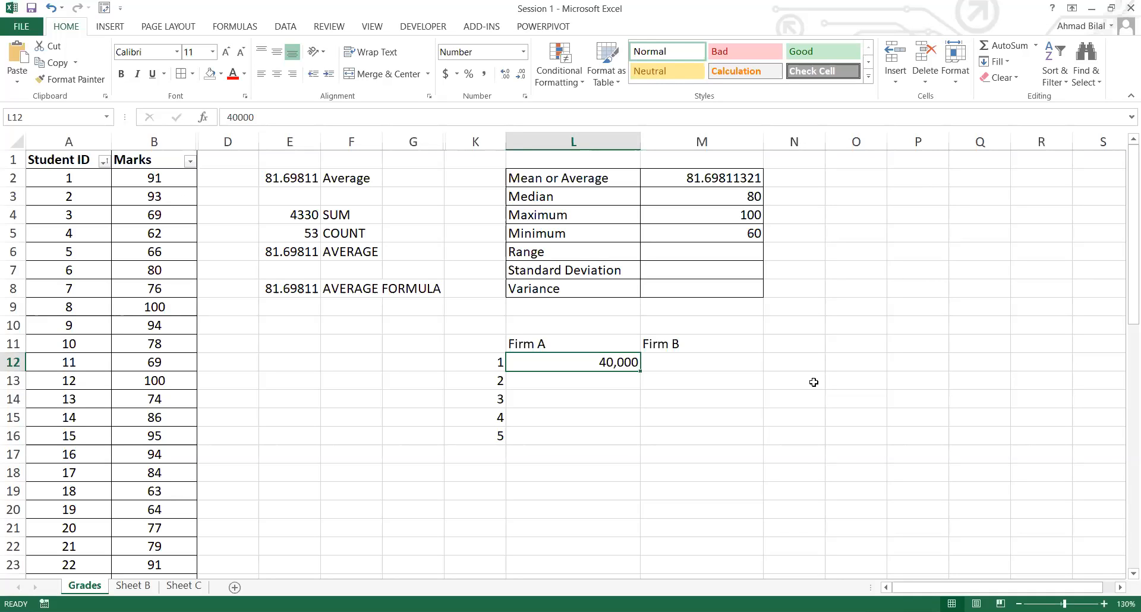
pyautogui.write('30,000')
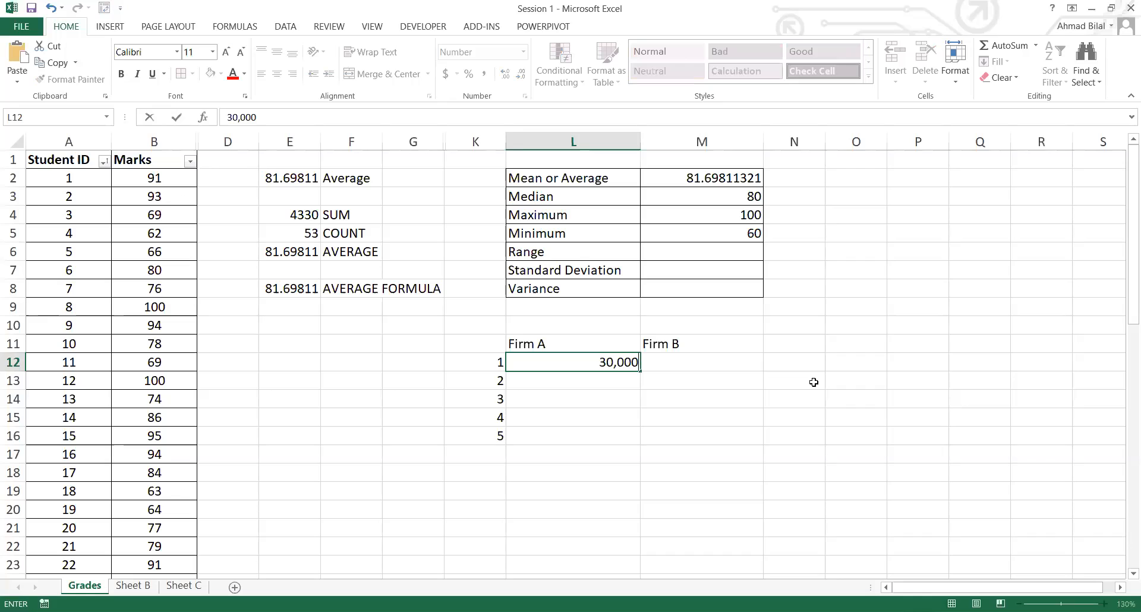
pyautogui.press('Return')
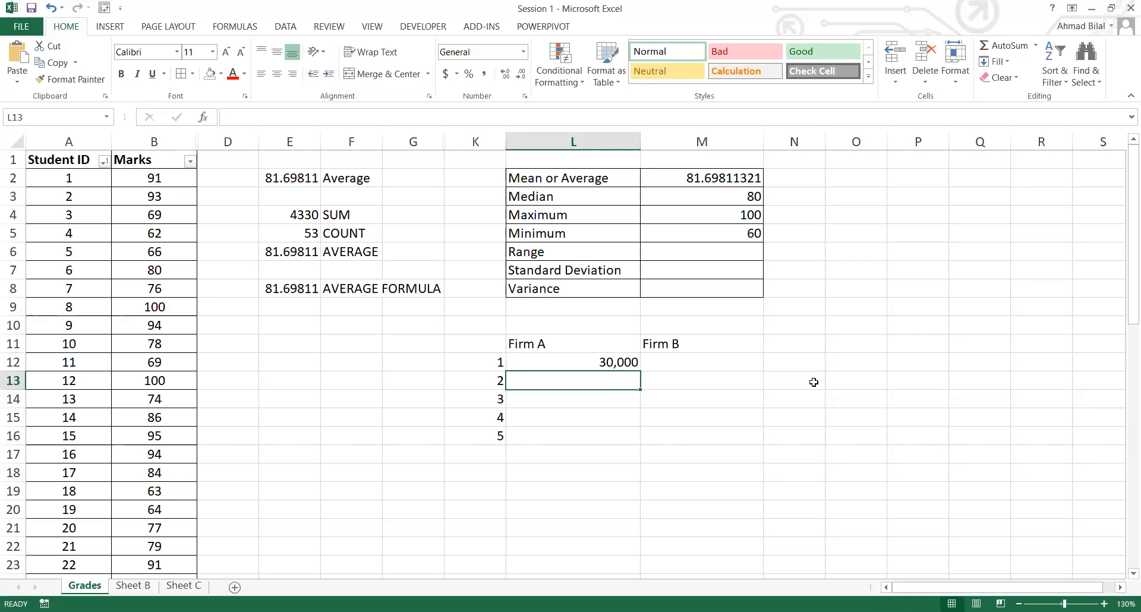
pyautogui.press('Up')
pyautogui.hotkey('ctrl', 'c')
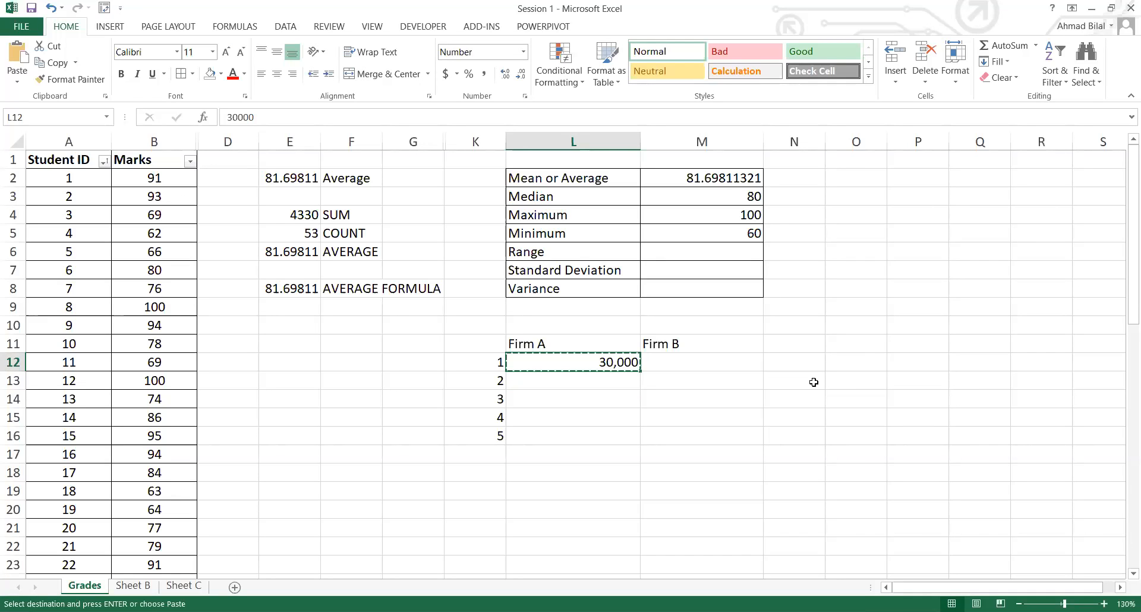
pyautogui.press('Down')
pyautogui.write('32000')
pyautogui.press('Return')
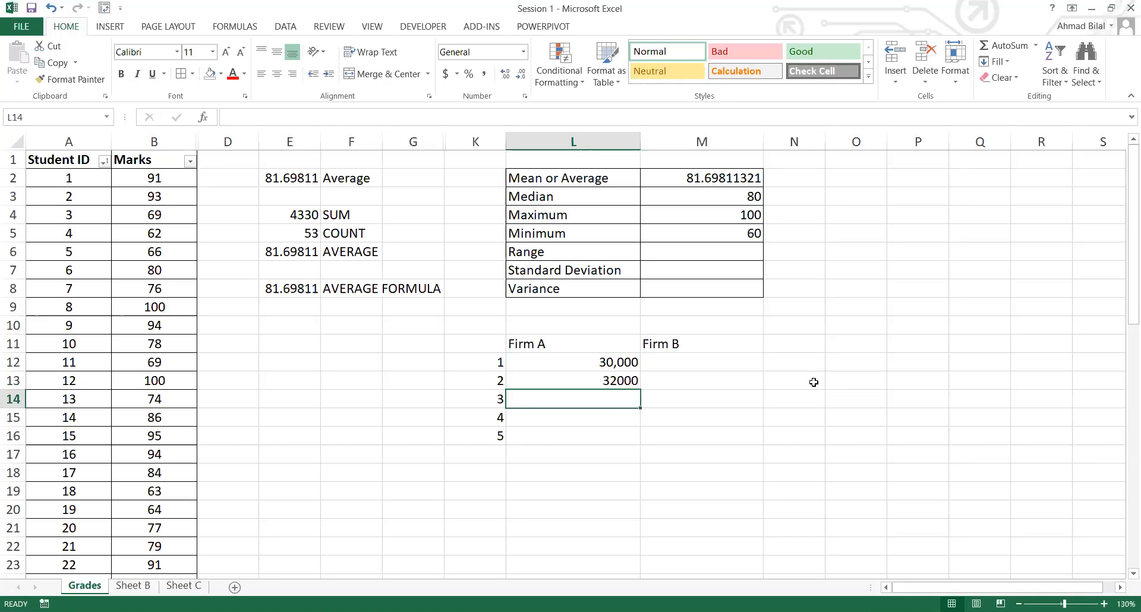
# Step: Apply the Currency number format to the Firm A and Firm B value cells L12:M16
pyautogui.press('Up')
pyautogui.press('Up')
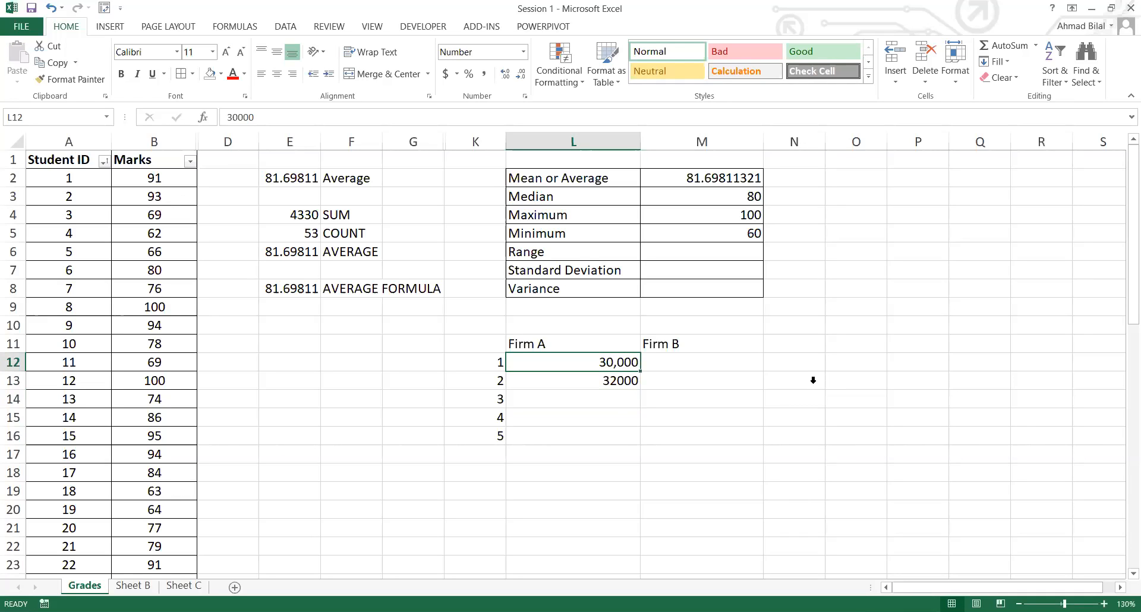
pyautogui.hotkey('shift', 'Down')
pyautogui.hotkey('shift', 'Down')
pyautogui.hotkey('shift', 'Down')
pyautogui.hotkey('shift', 'Down')
pyautogui.hotkey('shift', 'Right')
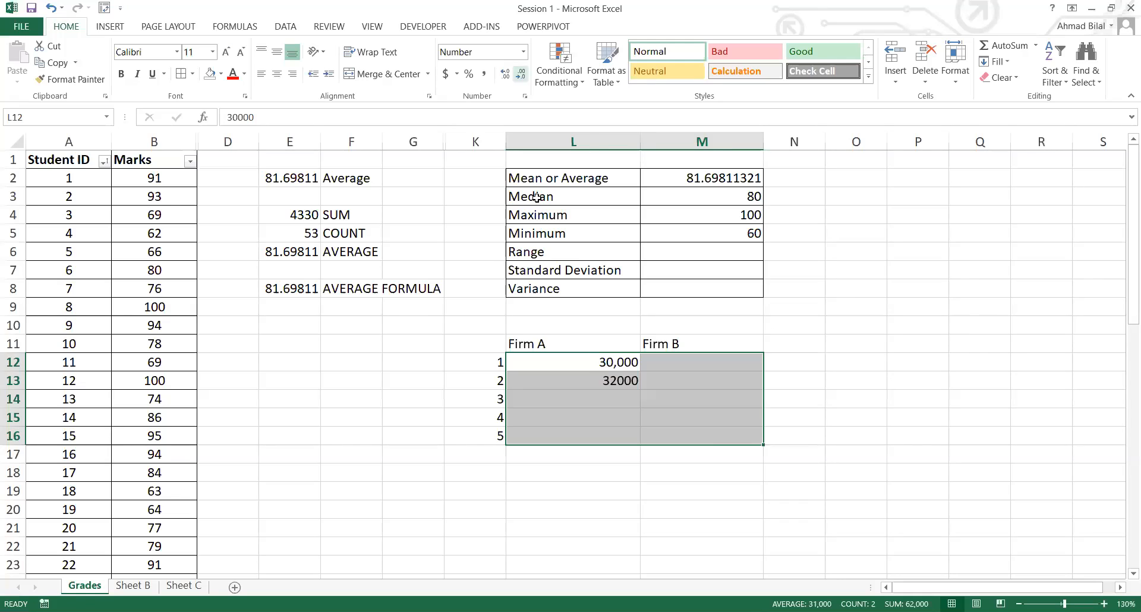
pyautogui.click(523, 51)
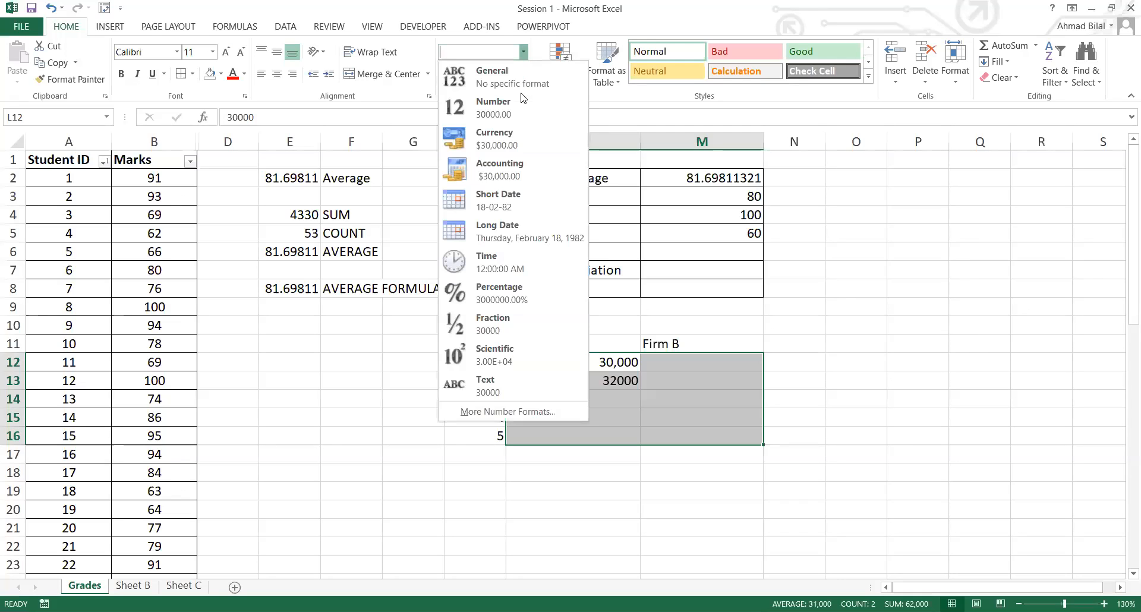
pyautogui.click(496, 146)
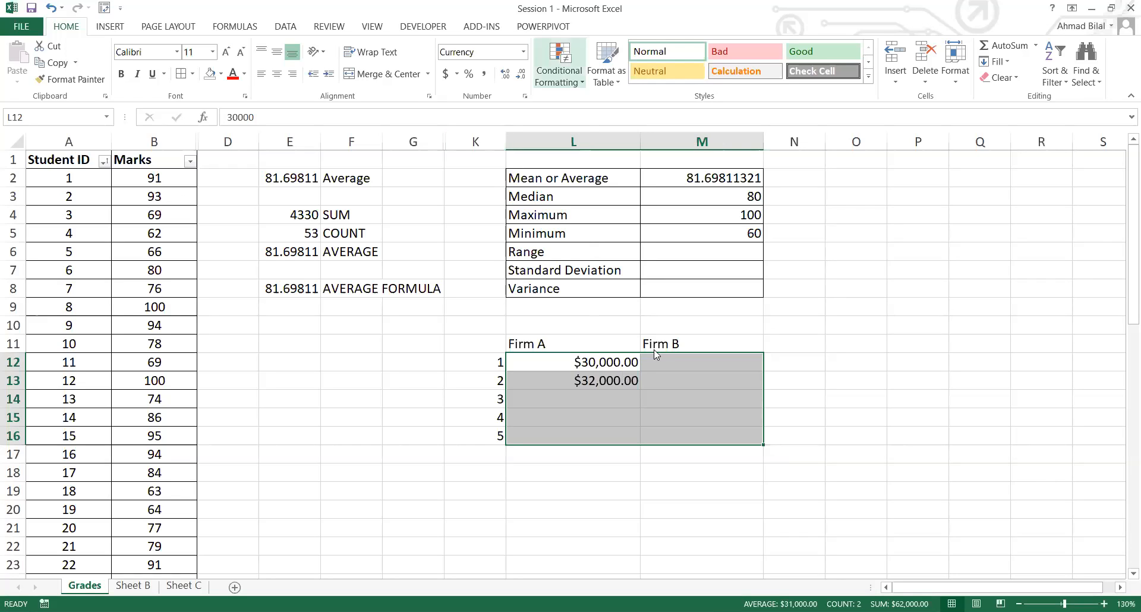
# Step: Set the currency format of L12:M16 to 0 decimal places with the PKR symbol
pyautogui.hotkey('alt', 'h')
pyautogui.press('n')
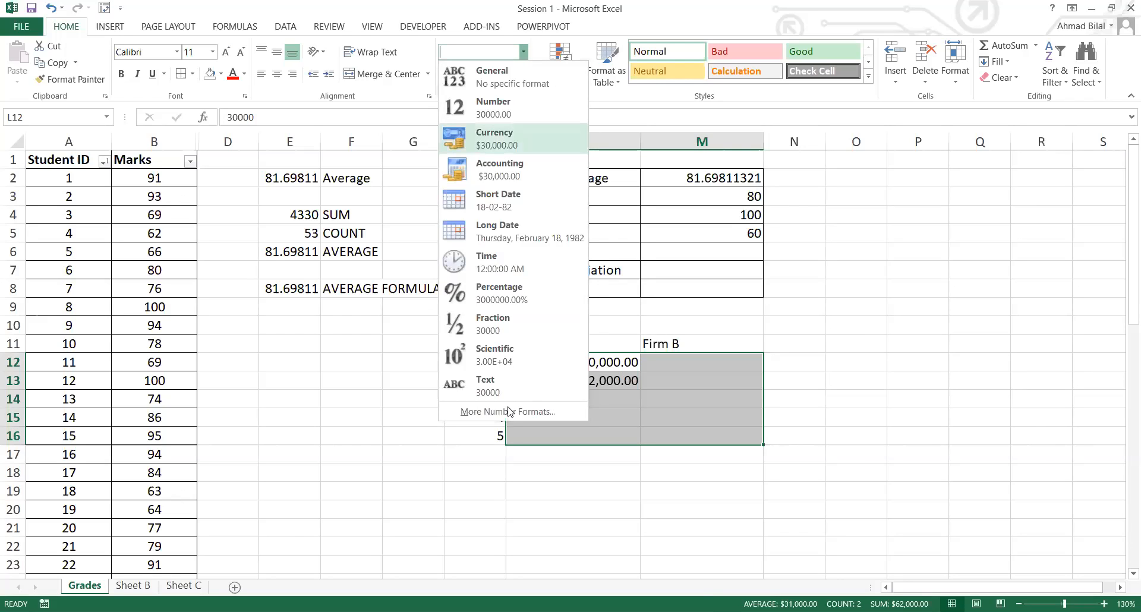
pyautogui.click(546, 412)
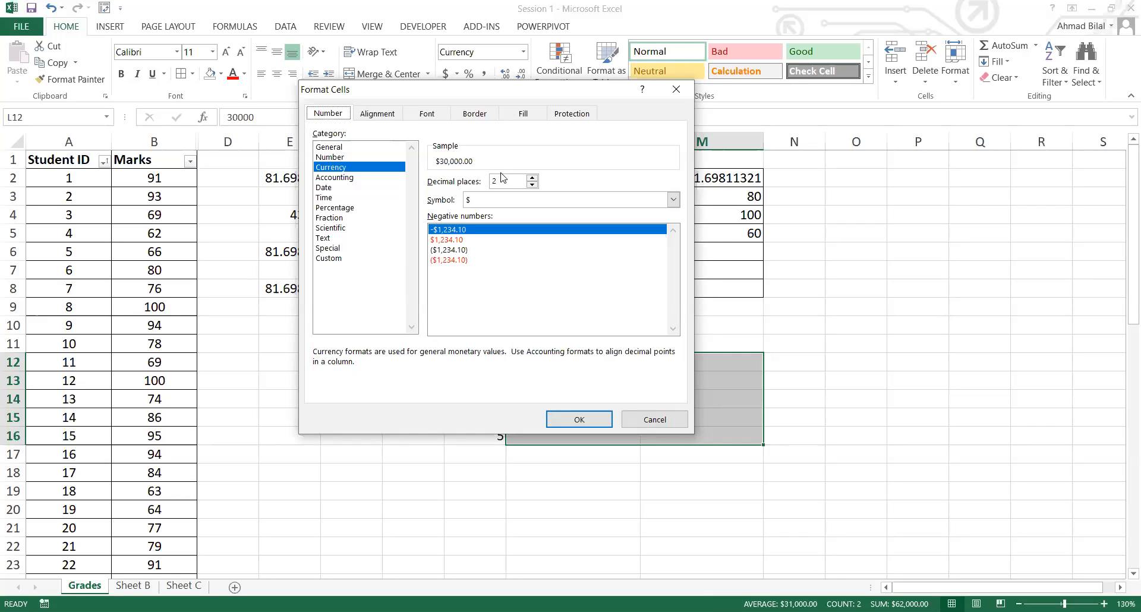
pyautogui.doubleClick(532, 186)
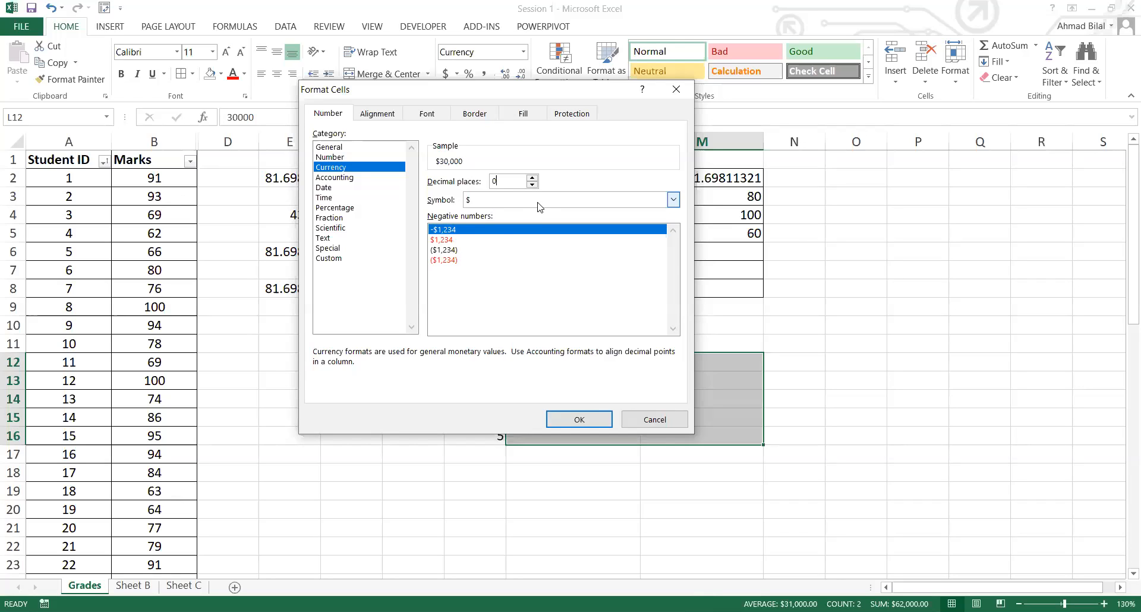
pyautogui.click(673, 200)
pyautogui.moveTo(675, 227); pyautogui.dragTo(674, 248)
pyautogui.scroll(2, 653, 229)
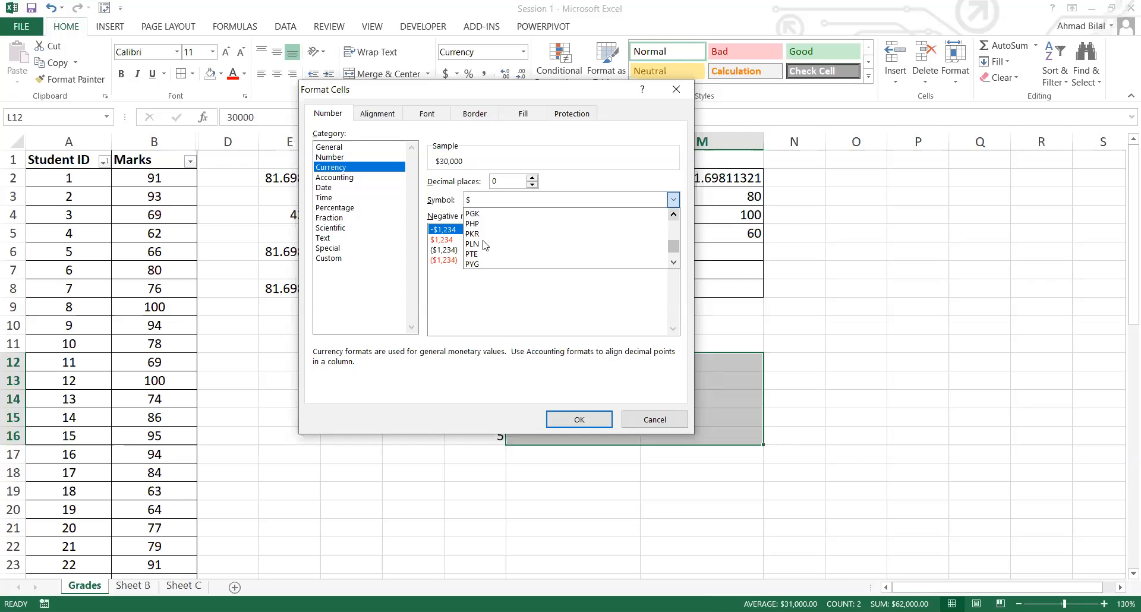
pyautogui.click(579, 421)
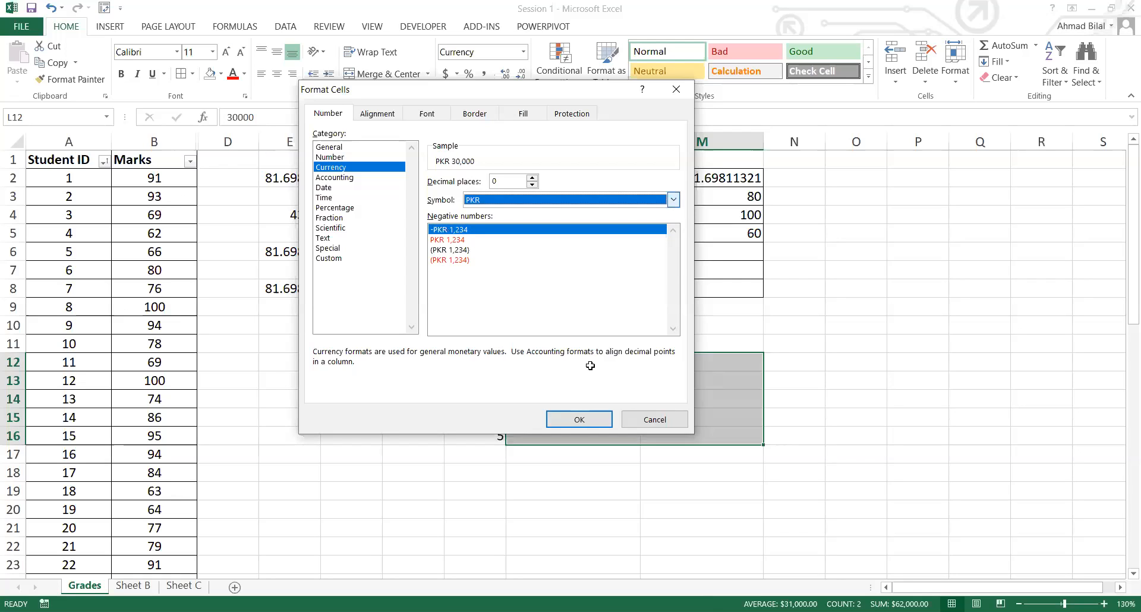
pyautogui.press('Return')
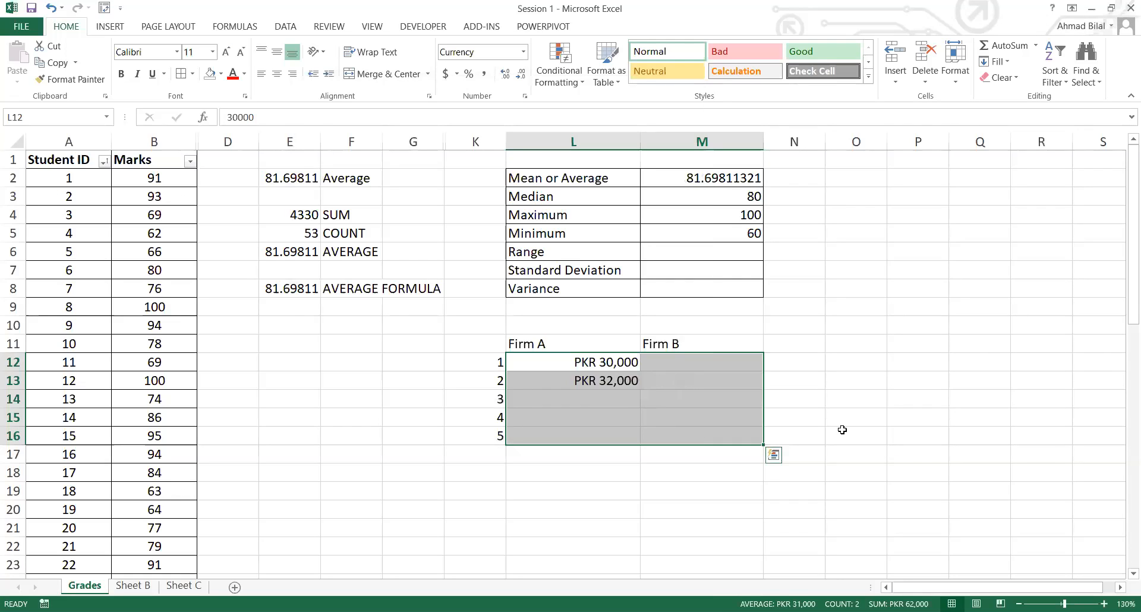
# Step: Enter the remaining Firm A values 34000, 36000 and 38,000 in L14:L16
pyautogui.press('Down')
pyautogui.press('Down')
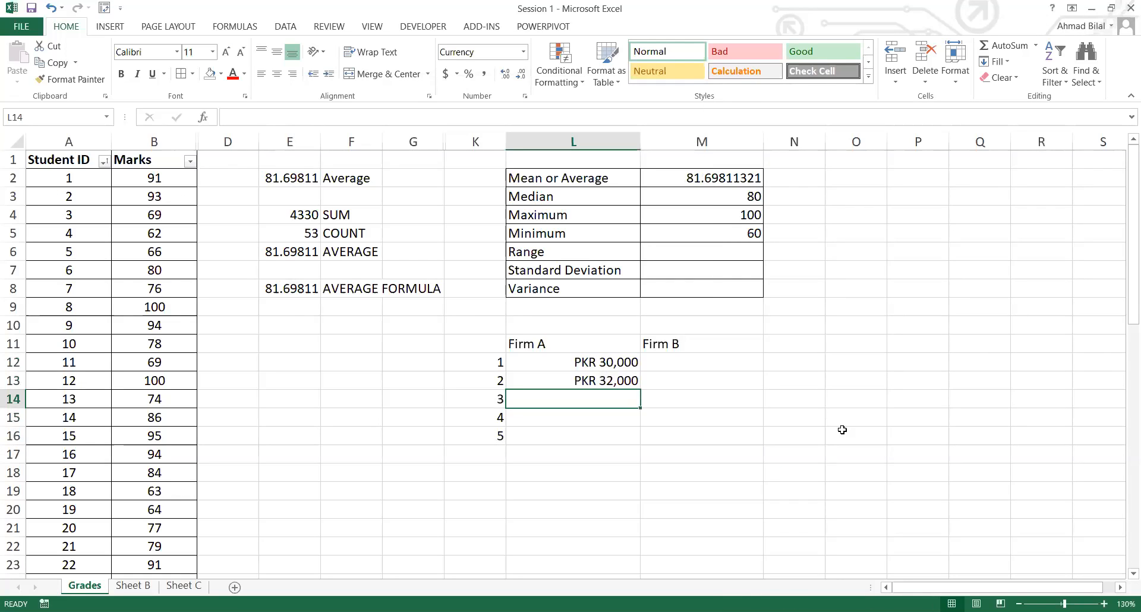
pyautogui.write('34000')
pyautogui.press('Return')
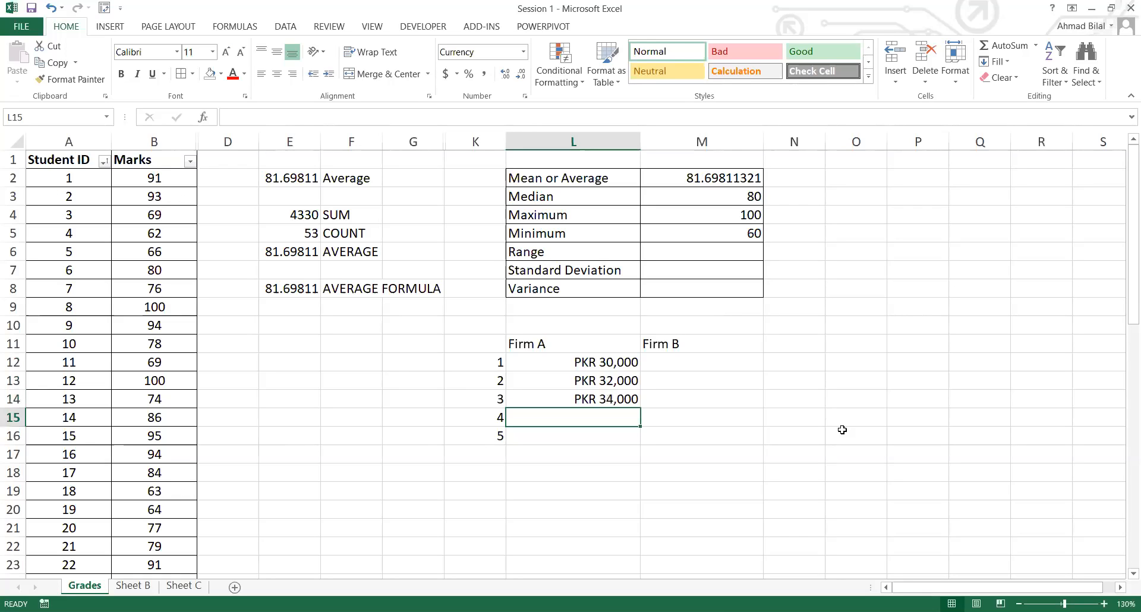
pyautogui.write('3800')
pyautogui.press('BackSpace')
pyautogui.press('BackSpace')
pyautogui.press('BackSpace')
pyautogui.write('6000')
pyautogui.press('Return')
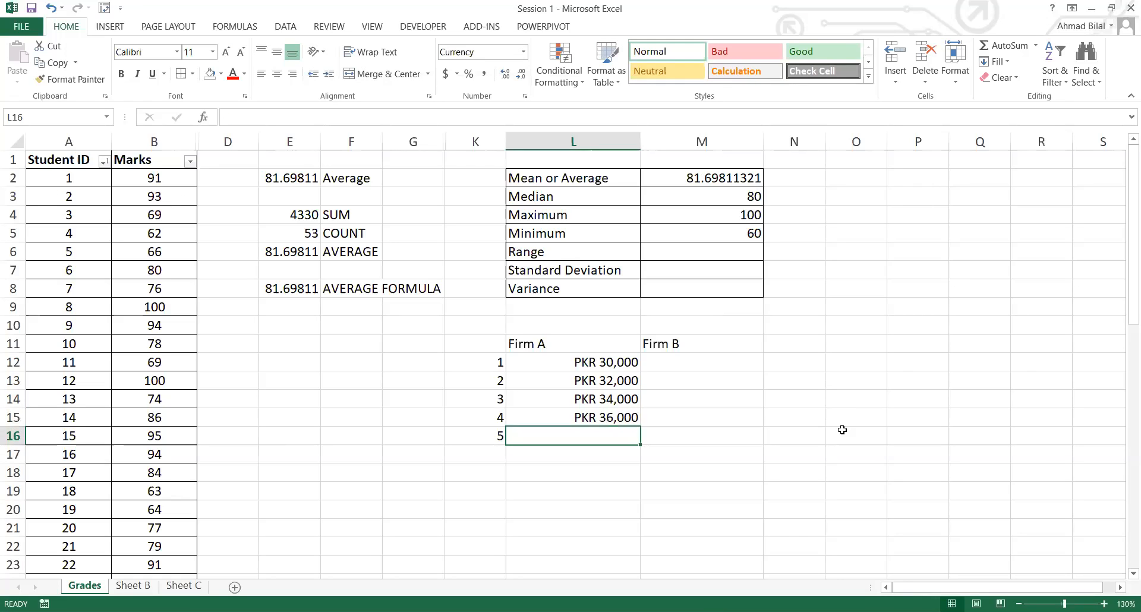
pyautogui.write('3')
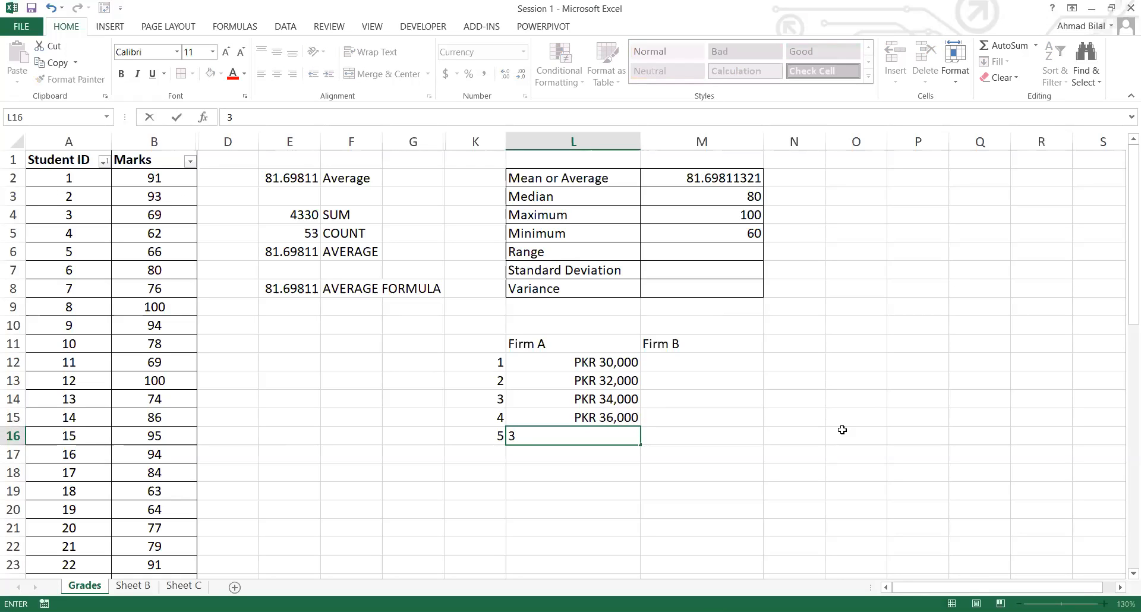
pyautogui.write('8,000')
pyautogui.press('Return')
# Step: Change the second Firm A value in L13 to 32500
pyautogui.press('Up')
pyautogui.press('Up')
pyautogui.press('Up')
pyautogui.press('Up')
pyautogui.press('F2')
pyautogui.press('Left')
pyautogui.press('Left')
pyautogui.press('BackSpace')
pyautogui.write('5')
pyautogui.press('Return')
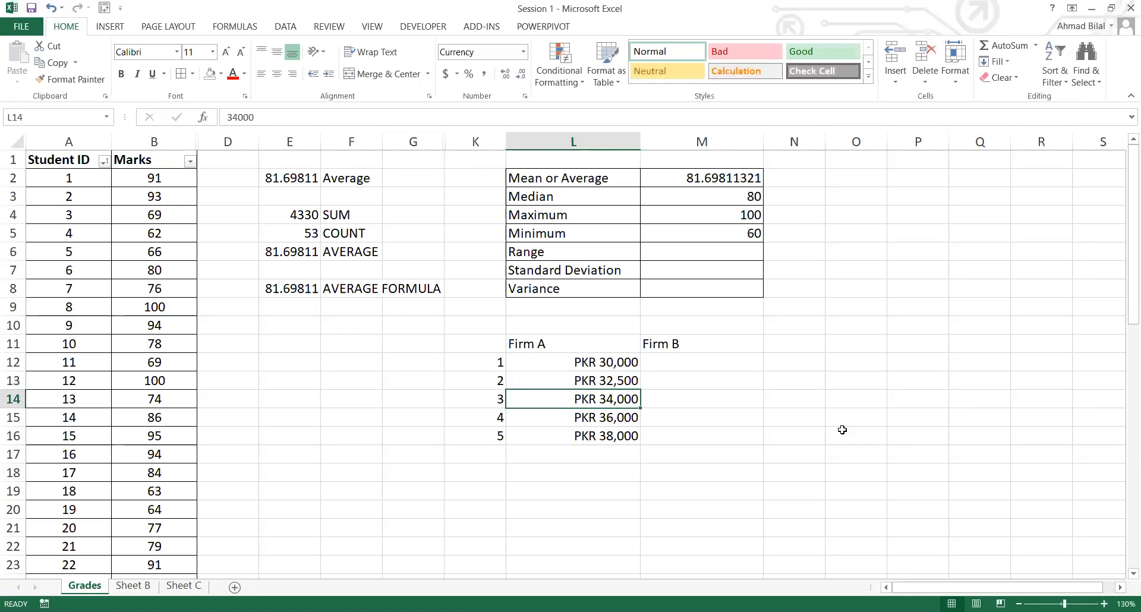
# Step: Change the third Firm A value in L14 to 35000
pyautogui.press('F2')
pyautogui.press('Left')
pyautogui.press('Left')
pyautogui.press('Left')
pyautogui.press('Left')
pyautogui.press('Right')
pyautogui.press('BackSpace')
pyautogui.write('5')
pyautogui.press('Return')
# Step: Change the fourth Firm A value in L15 to 37500
pyautogui.press('F2')
pyautogui.press('Left')
pyautogui.press('Left')
pyautogui.press('Left')
pyautogui.press('BackSpace')
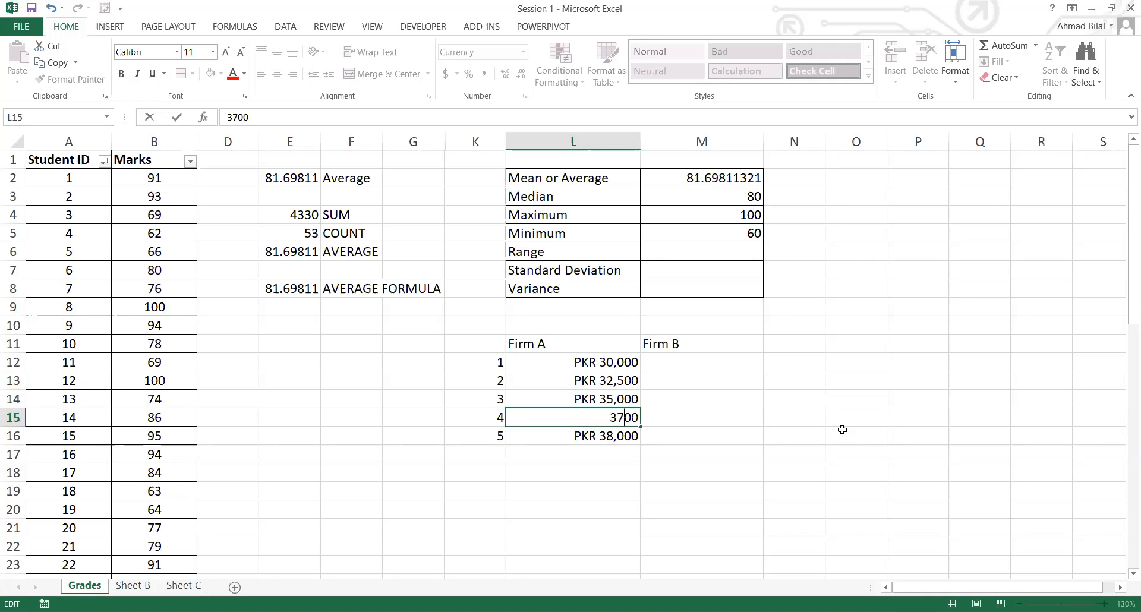
pyautogui.write('5')
pyautogui.press('Return')
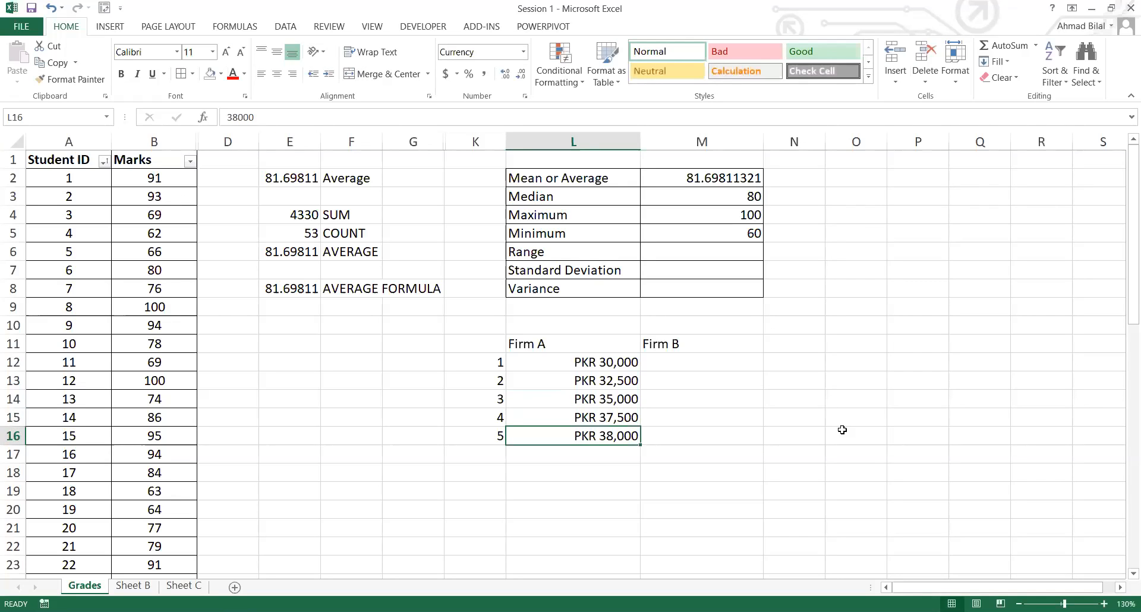
# Step: Set the fifth Firm A amount in L16 to 40,000
pyautogui.write('40,000')
pyautogui.press('Return')
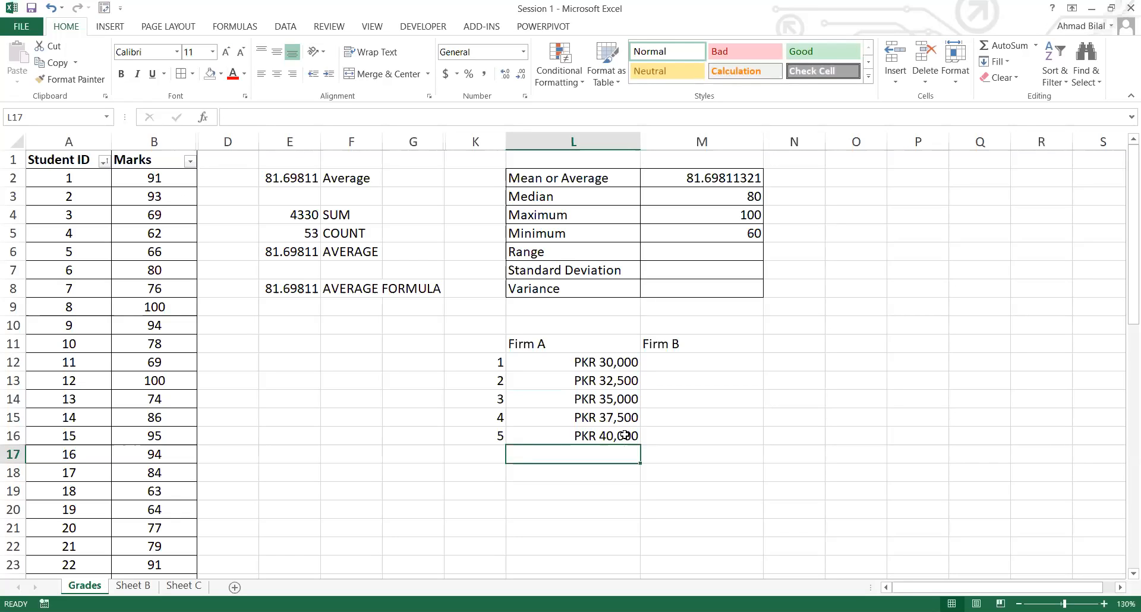
pyautogui.moveTo(624, 362); pyautogui.dragTo(624, 436)
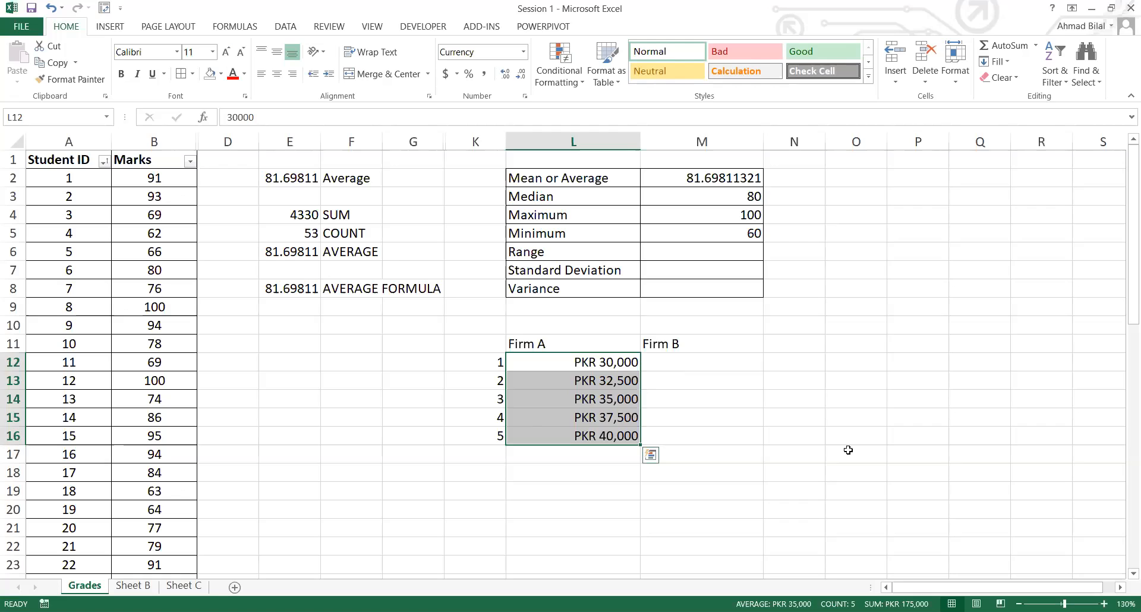
# Step: In N12, enter a formula that adds 10000 to the first Firm A amount in L12
pyautogui.press('Right')
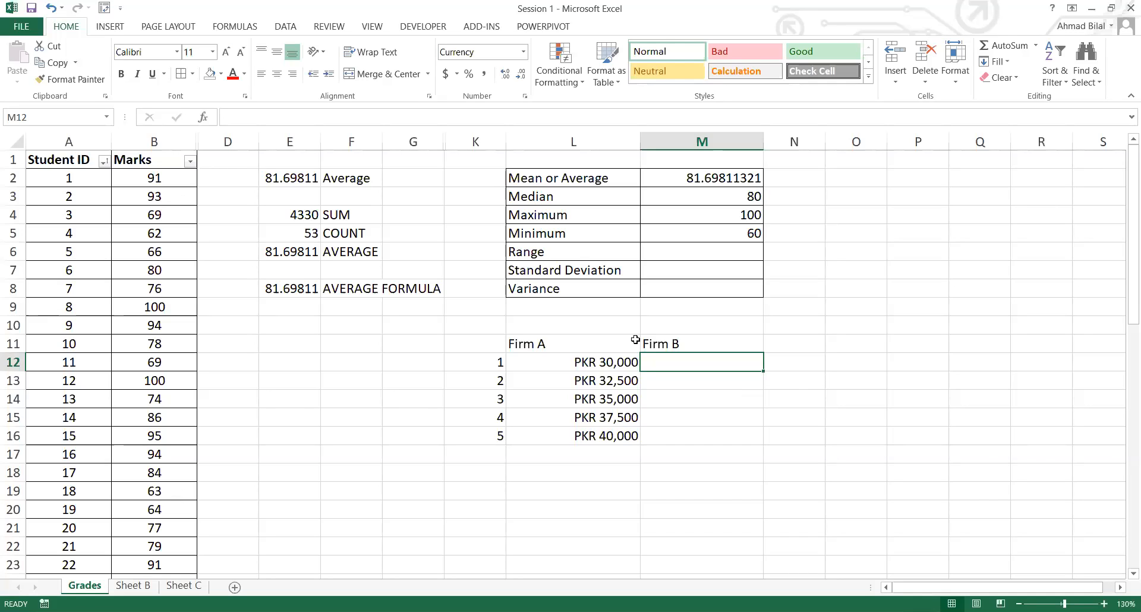
pyautogui.press('Right')
pyautogui.press('Left')
pyautogui.press('Left')
pyautogui.press('Right')
pyautogui.write('=')
pyautogui.press('Left')
pyautogui.press('Left')
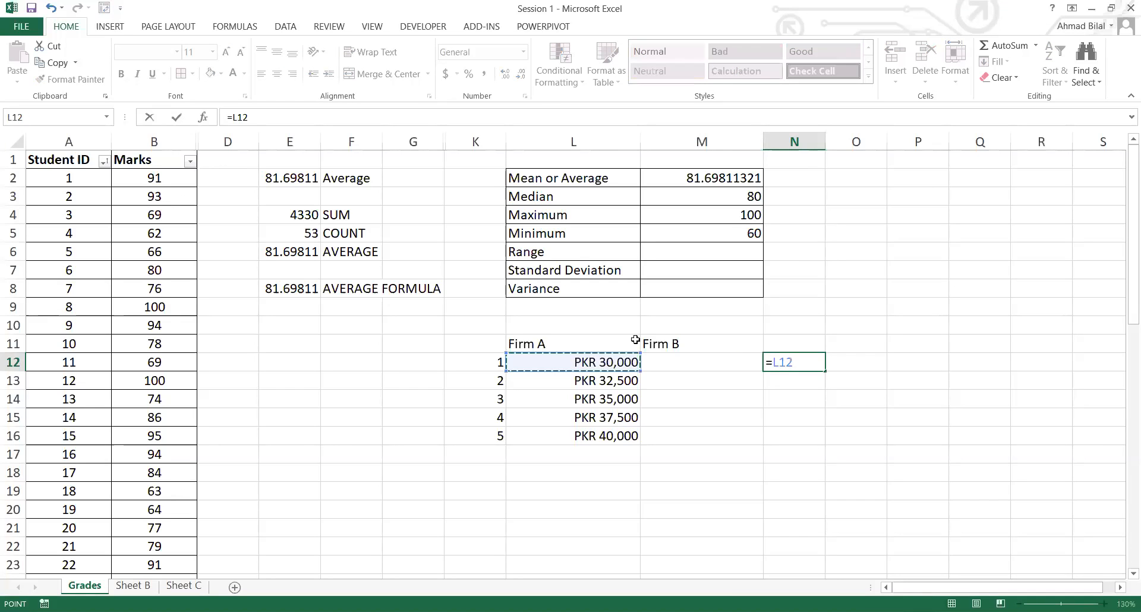
pyautogui.write('+1000')
pyautogui.press('Left')
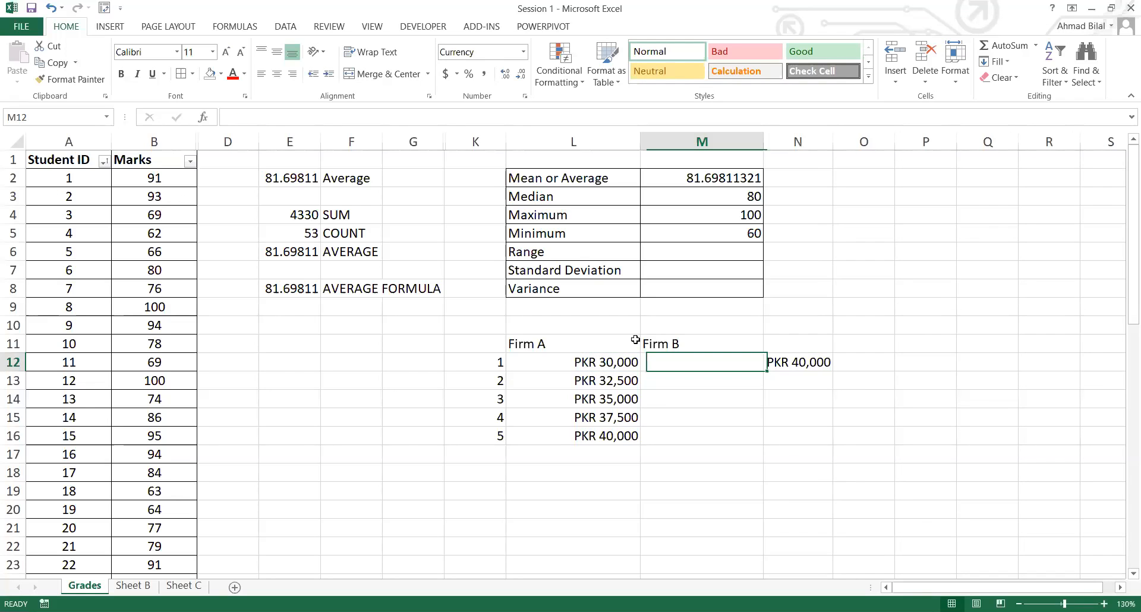
# Step: Copy the N12 formula down through N16 to cover all five Firm A amounts
pyautogui.press('Right')
pyautogui.hotkey('ctrl', 'c')
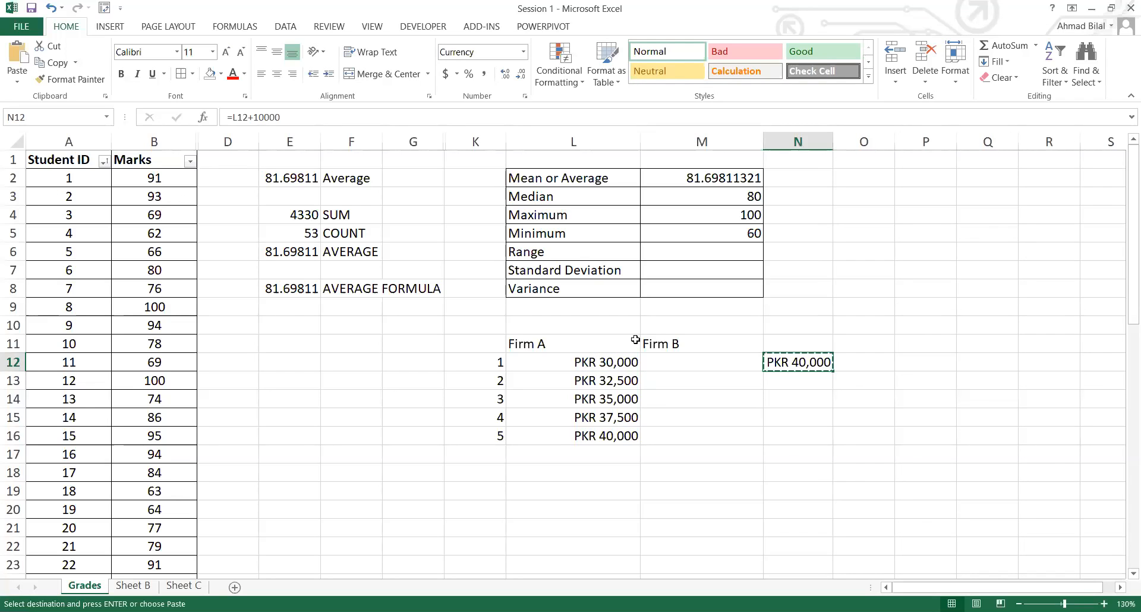
pyautogui.hotkey('shift', 'Down')
pyautogui.hotkey('shift', 'Down')
pyautogui.hotkey('shift', 'Down')
pyautogui.hotkey('shift', 'Down')
pyautogui.hotkey('ctrl', 'v')
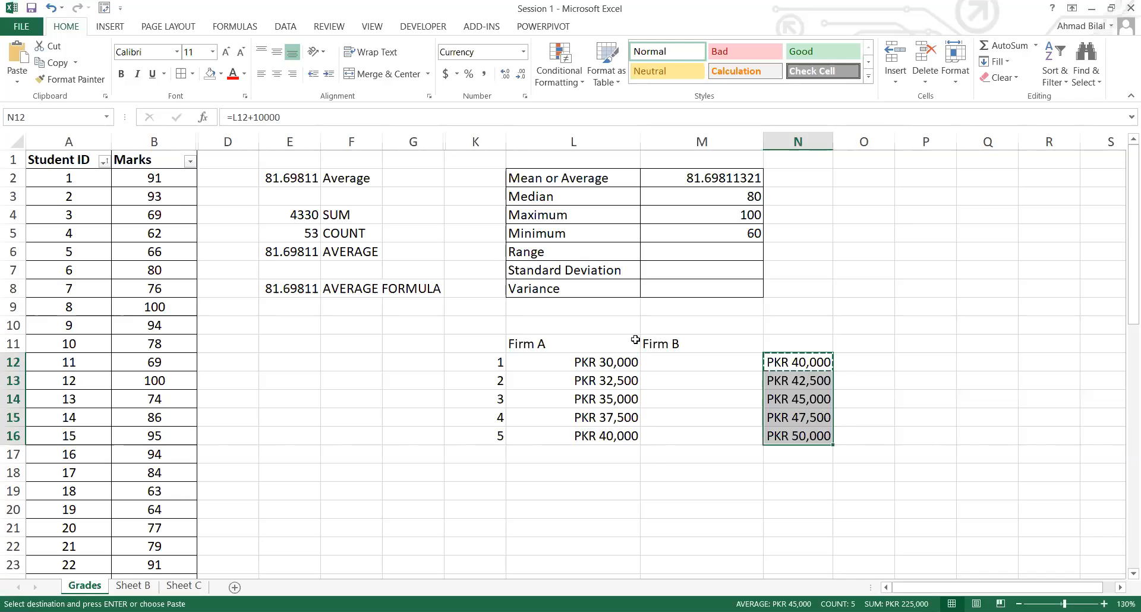
# Step: Replace the Firm A amounts in L12:L16 with the computed values from N12:N16 and clear the helper cells
pyautogui.hotkey('ctrl', 'c')
pyautogui.press('Left')
pyautogui.press('Left')
pyautogui.hotkey('ctrl', 'v')
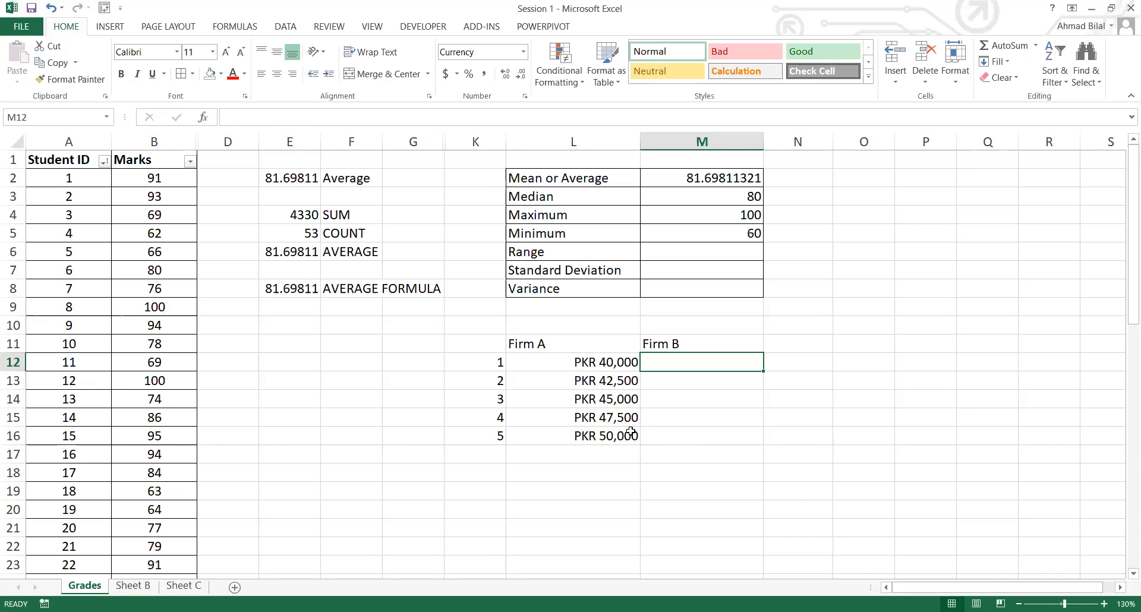
pyautogui.moveTo(628, 362); pyautogui.dragTo(631, 431)
# Step: Enter the Firm B amounts 25000, 35000, 45000, 55000 and 65000 in M12:M16
pyautogui.click(713, 358)
pyautogui.write('25000')
pyautogui.press('Return')
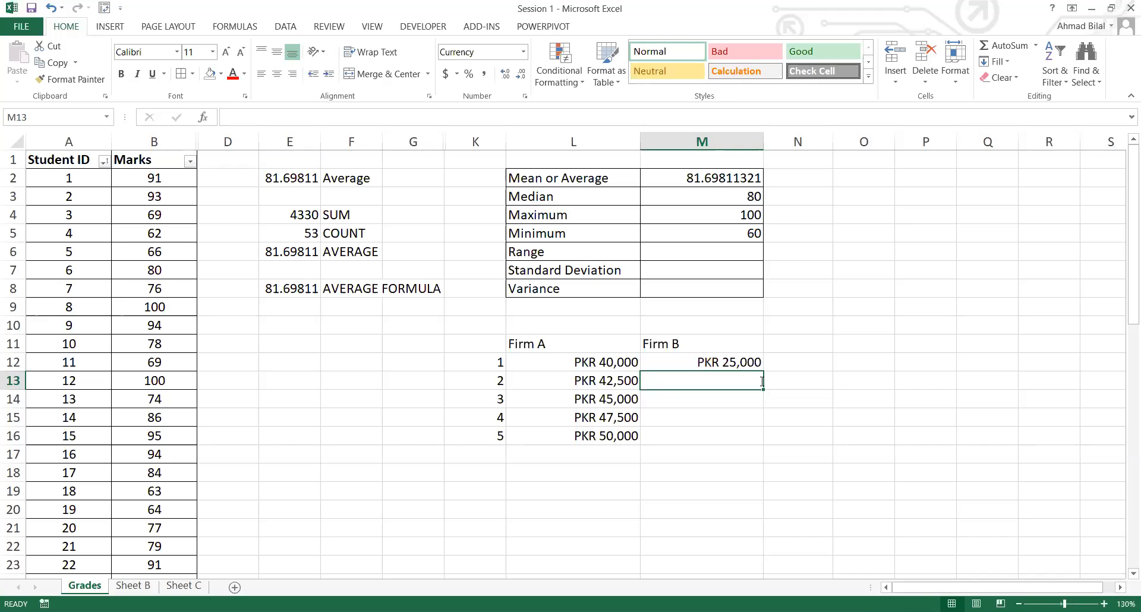
pyautogui.write('35000')
pyautogui.press('Return')
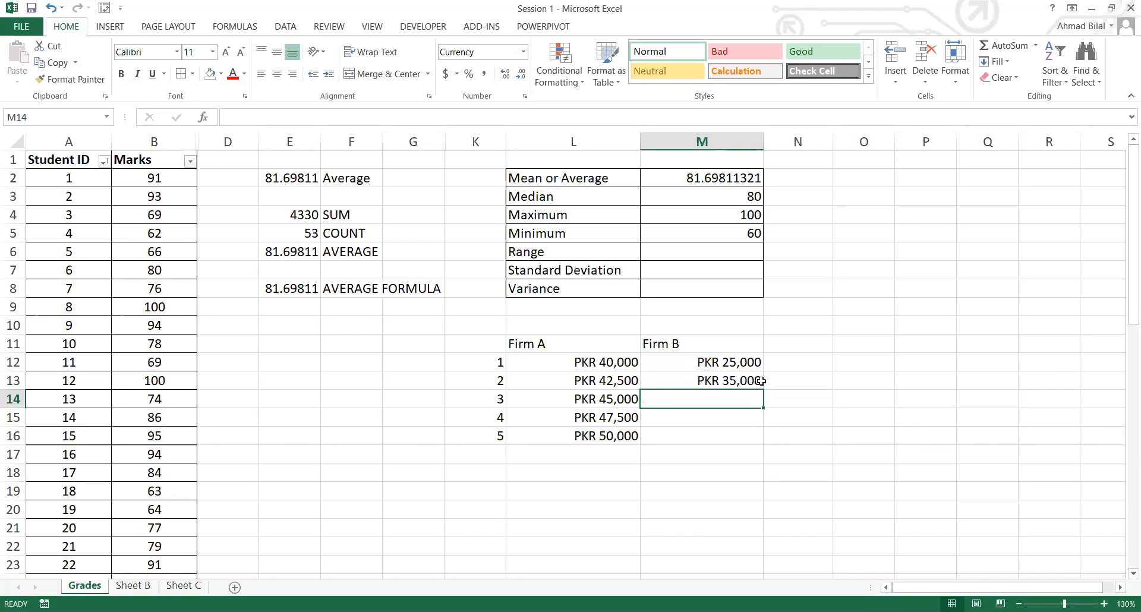
pyautogui.write('45,000')
pyautogui.press('Return')
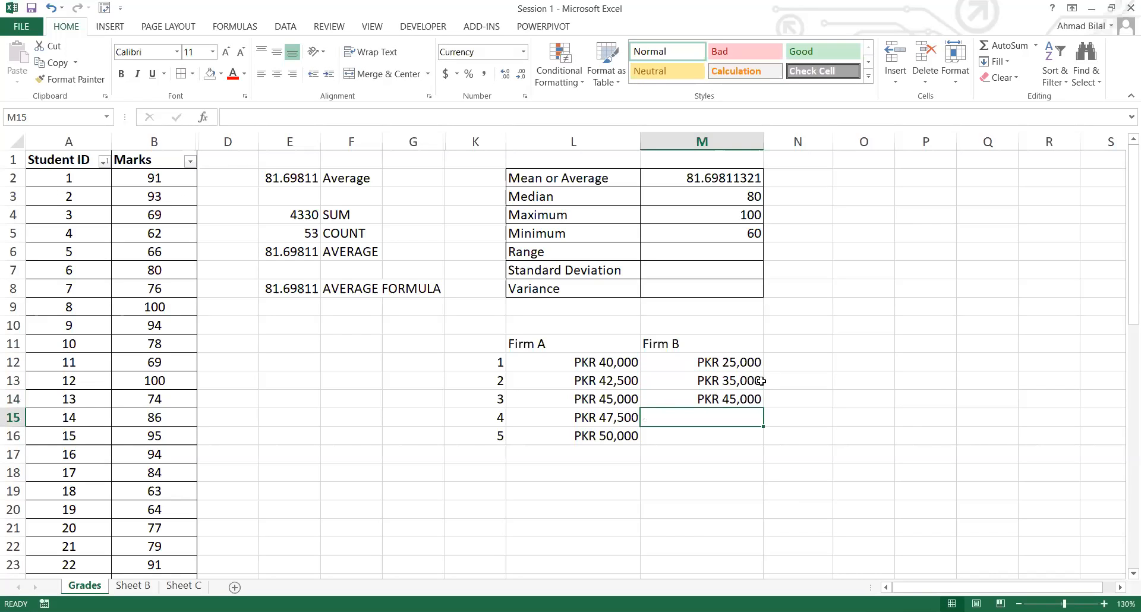
pyautogui.write('55000')
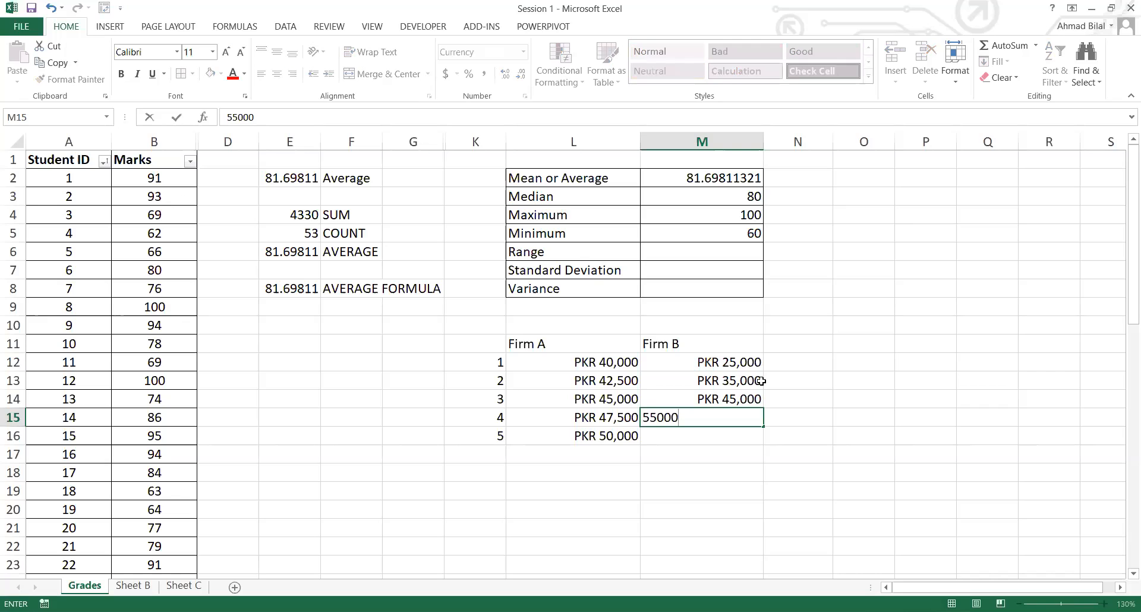
pyautogui.press('Return')
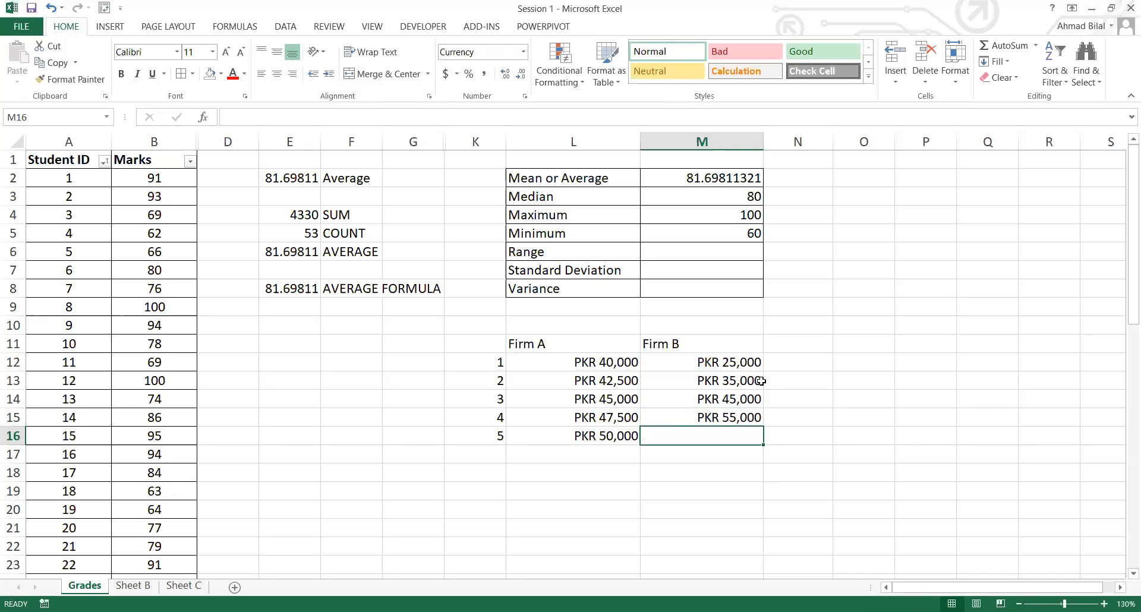
pyautogui.write('65000')
pyautogui.press('Return')
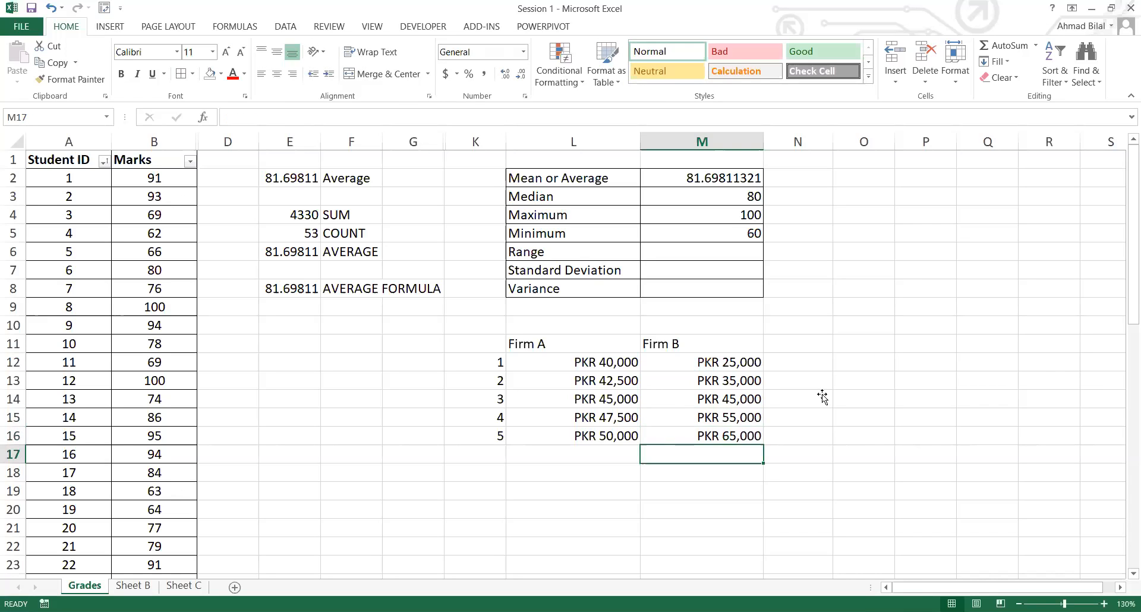
# Step: Below the firm data, enter the row labels Mean in K18 and Median in K19
pyautogui.click(866, 353)
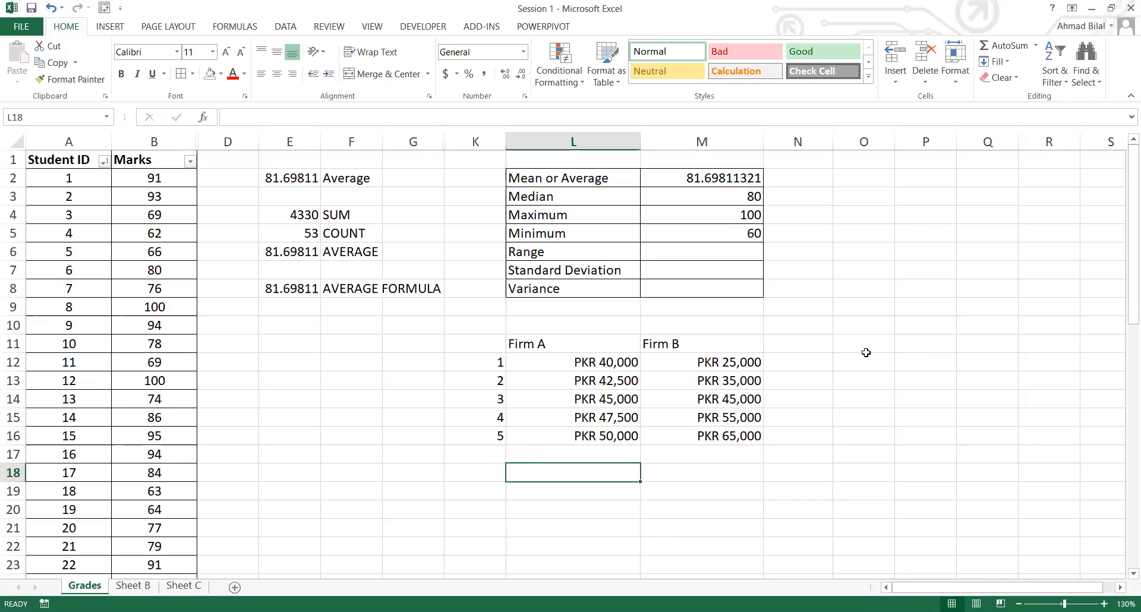
pyautogui.press('Left')
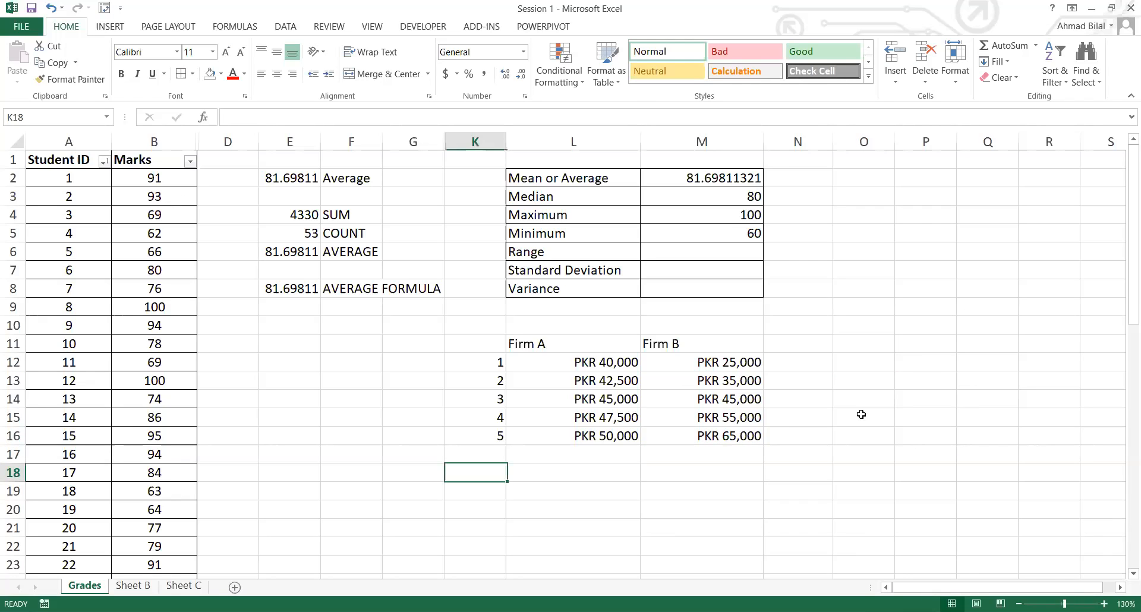
pyautogui.write('ave')
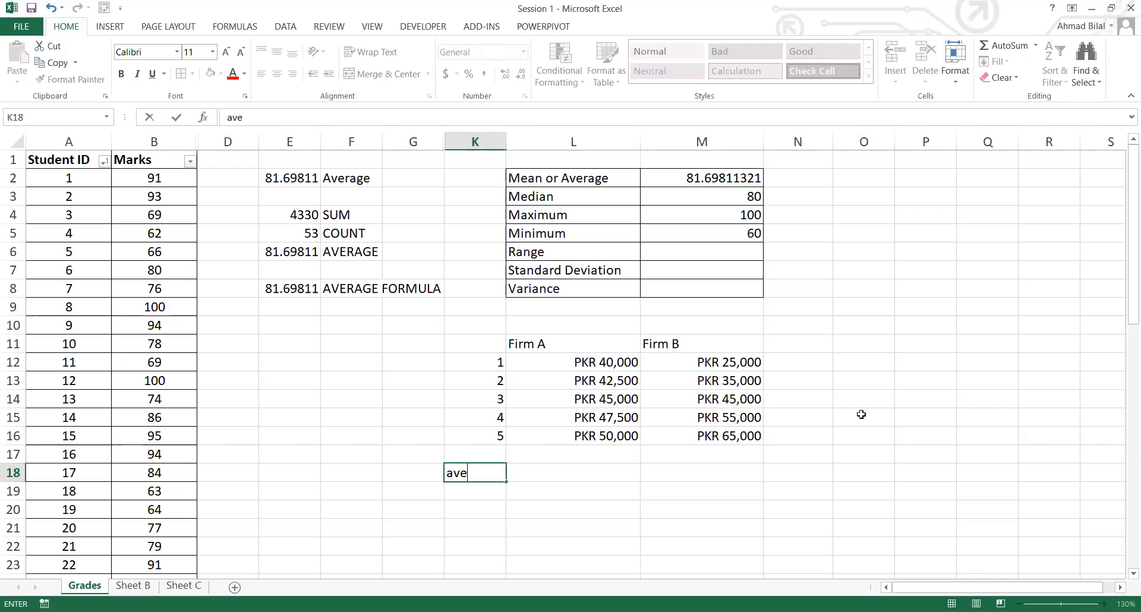
pyautogui.write('rage')
pyautogui.press('Tab')
pyautogui.press('Left')
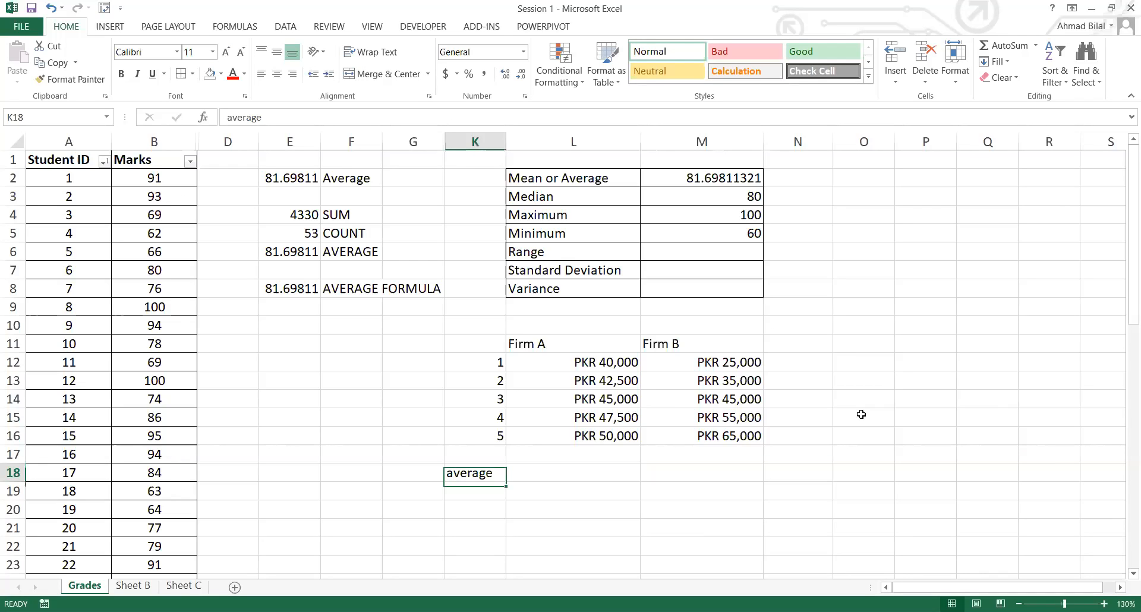
pyautogui.write('Mean')
pyautogui.press('Return')
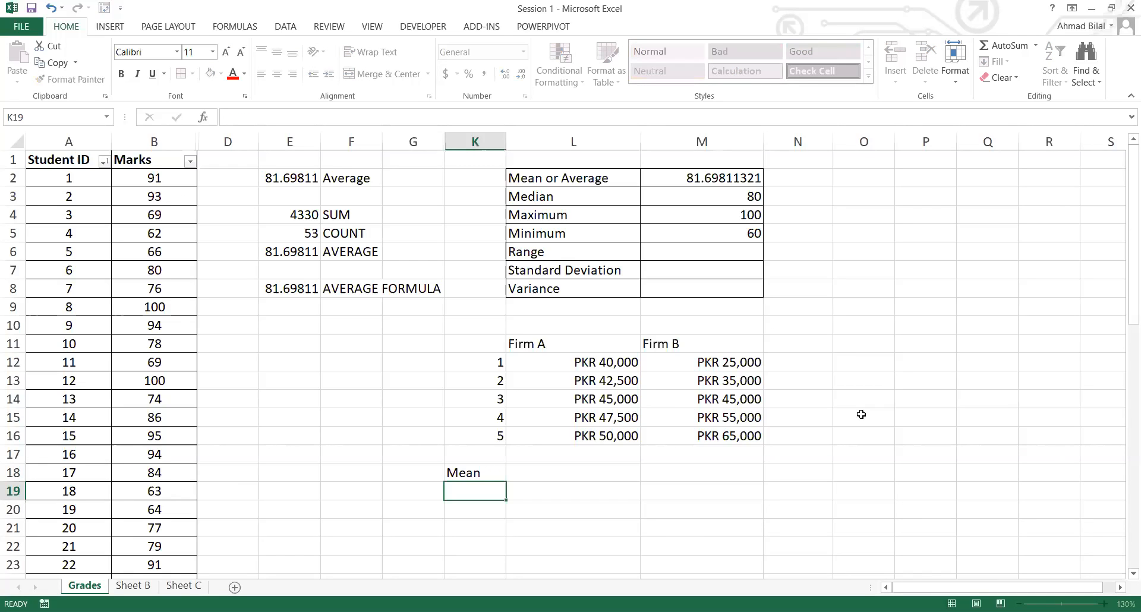
pyautogui.write('Median')
pyautogui.press('Return')
# Step: Calculate Firm A's mean in L18 with the AVERAGE function over L12:L16
pyautogui.press('Up')
pyautogui.press('Up')
pyautogui.press('Right')
pyautogui.write('=')
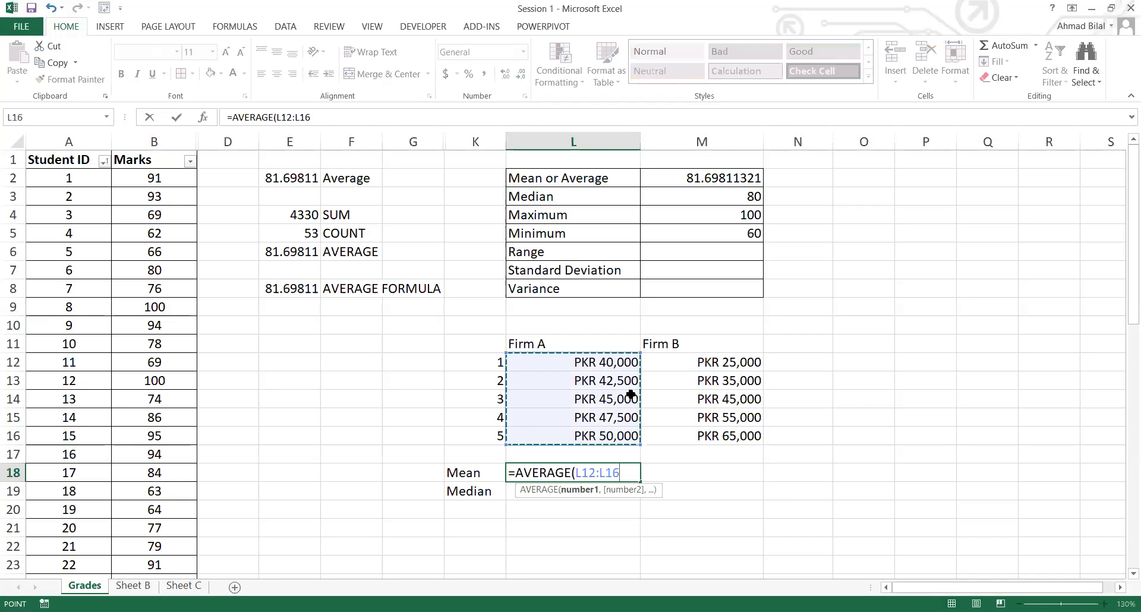
pyautogui.press('Return')
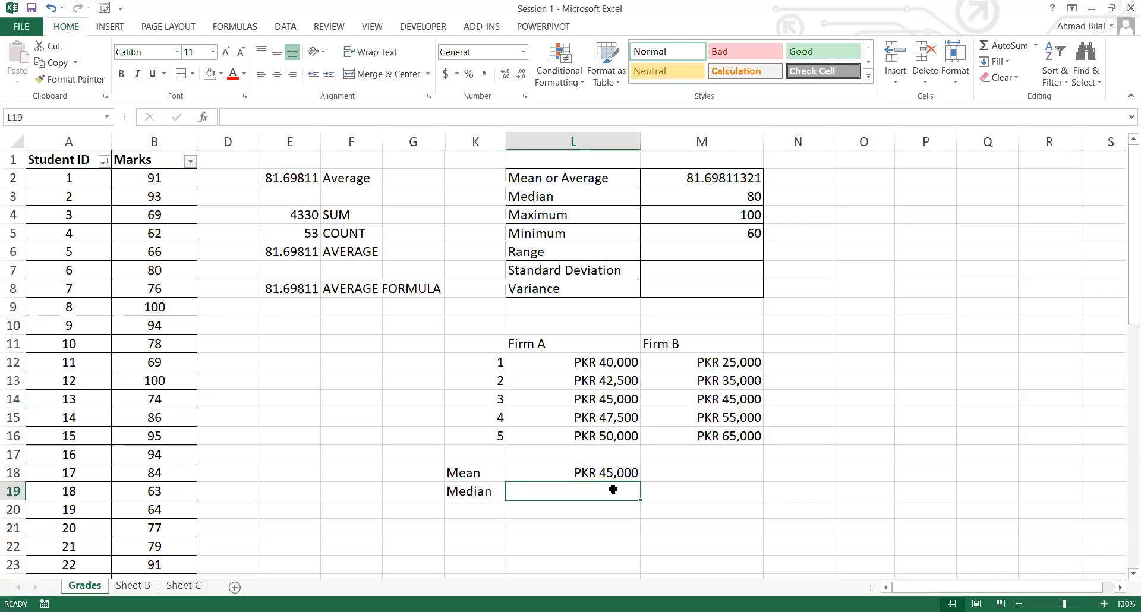
# Step: Calculate Firm A's median in L19 with MEDIAN over L12:L16, and compare it with the mean
pyautogui.write('Medi')
pyautogui.press('BackSpace')
pyautogui.press('BackSpace')
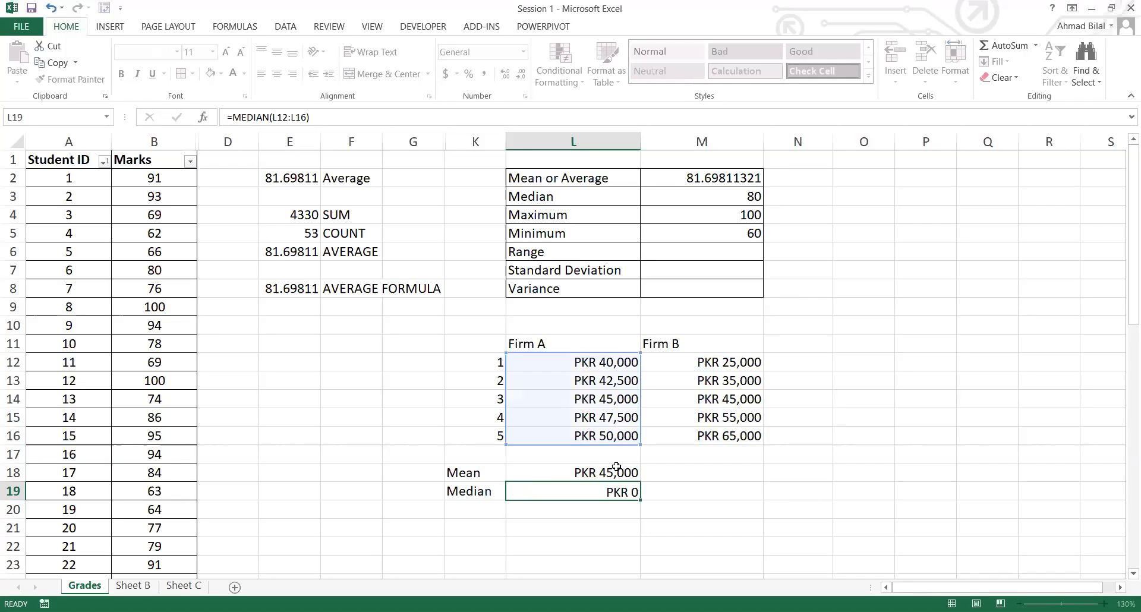
pyautogui.press('Return')
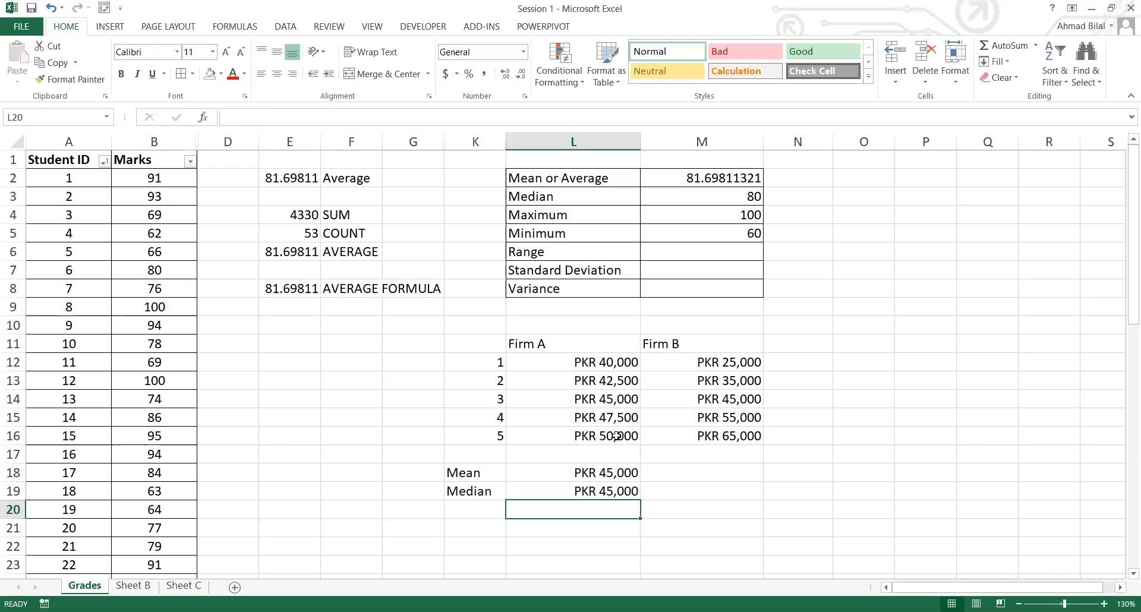
pyautogui.click(618, 399)
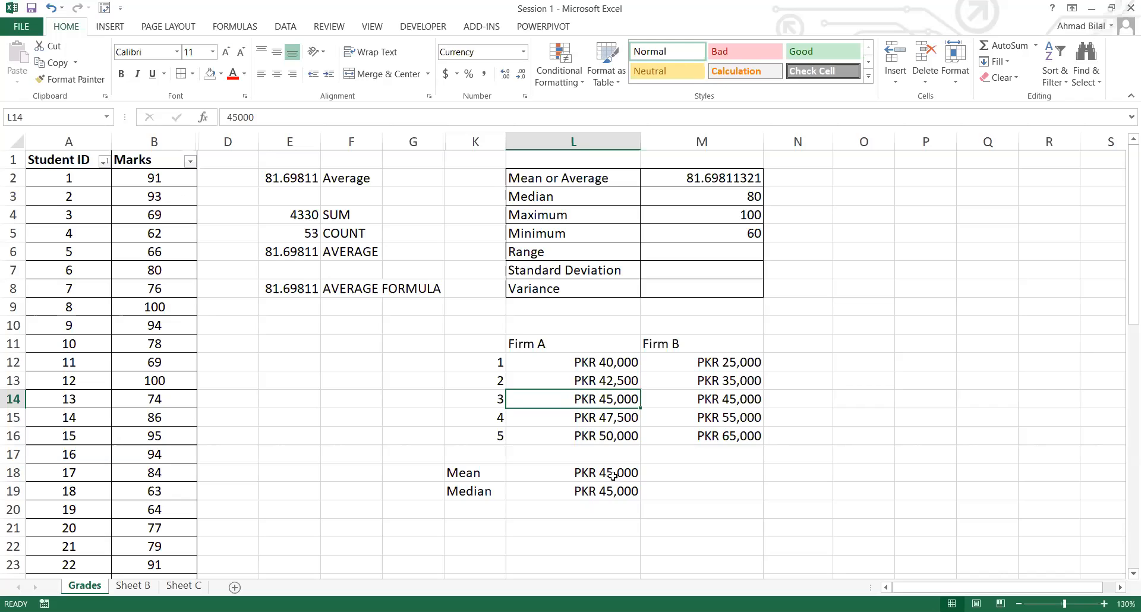
pyautogui.moveTo(612, 478); pyautogui.dragTo(637, 483)
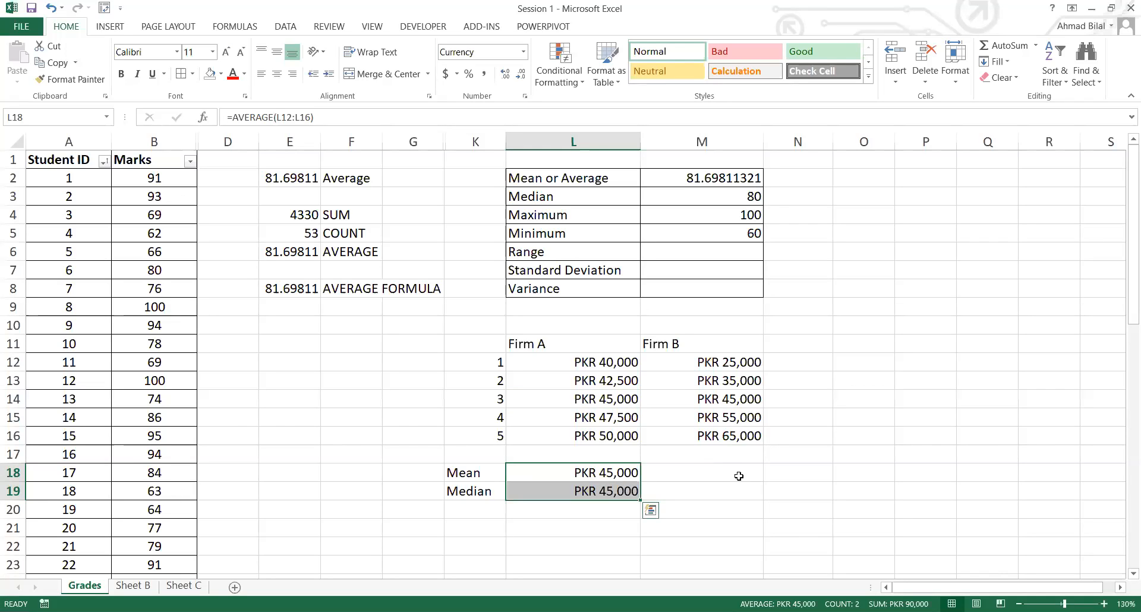
# Step: Calculate Firm B's mean in M18 with the AVERAGE function over M12:M16
pyautogui.press('Right')
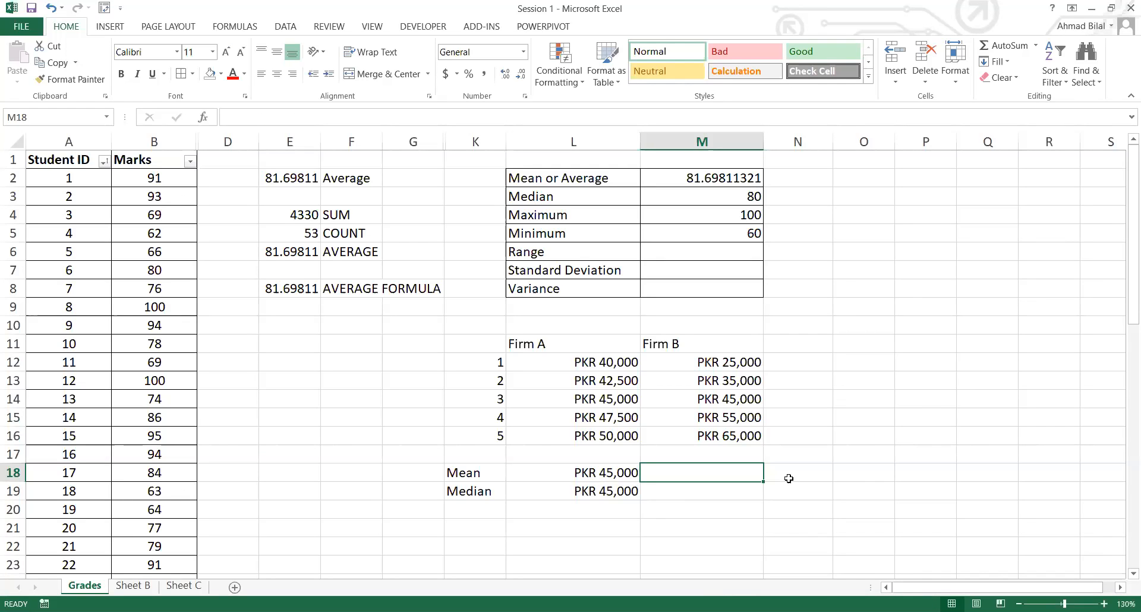
pyautogui.write('=')
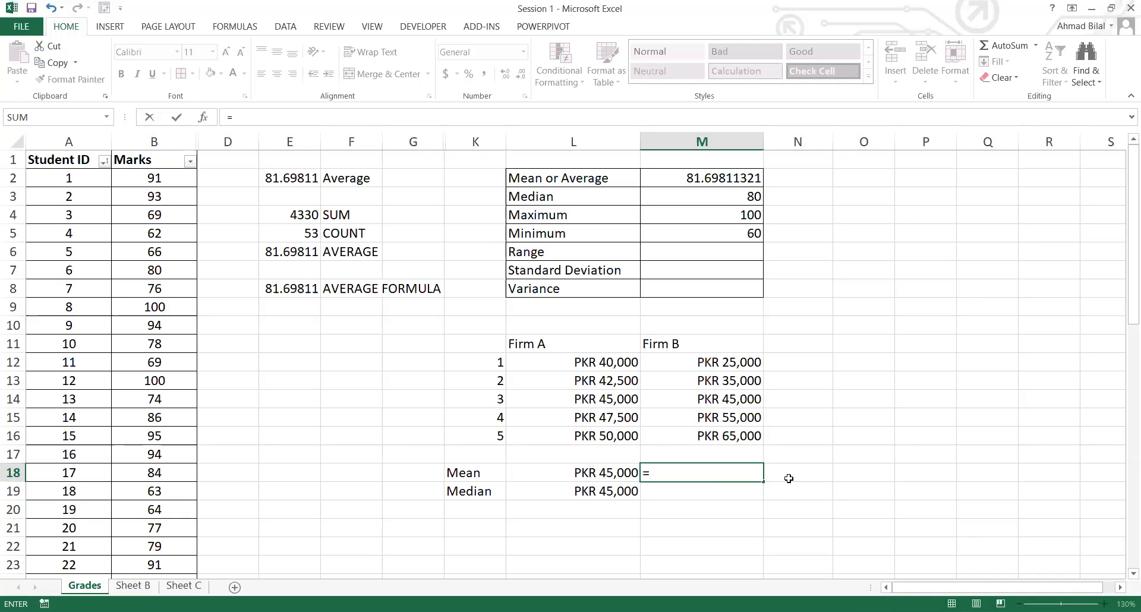
pyautogui.write('averag')
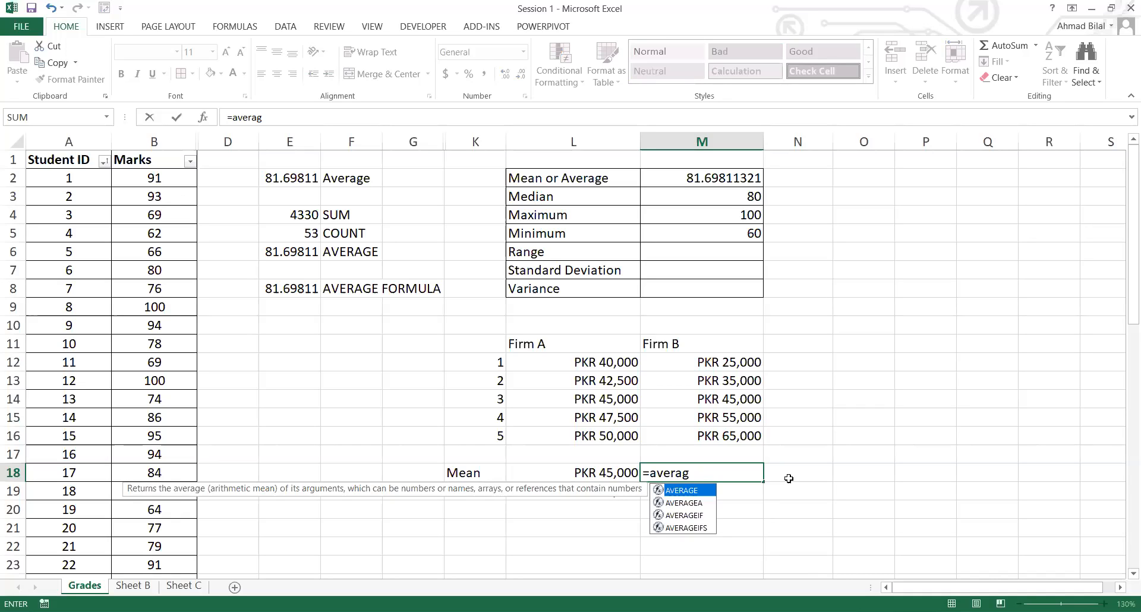
pyautogui.press('BackSpace')
pyautogui.press('BackSpace')
pyautogui.press('BackSpace')
pyautogui.press('BackSpace')
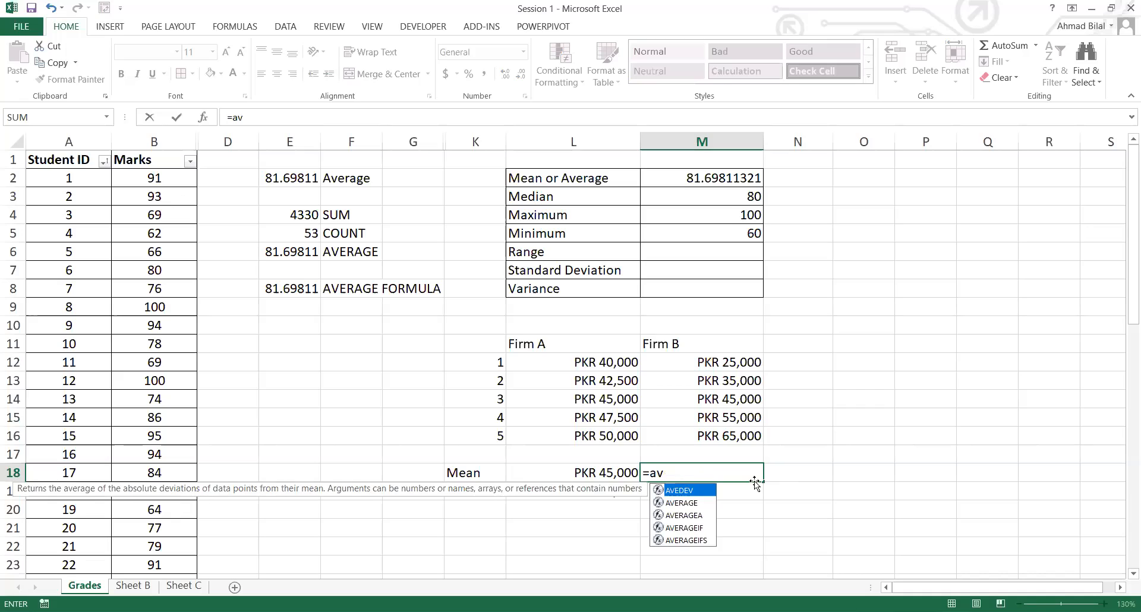
pyautogui.write('er')
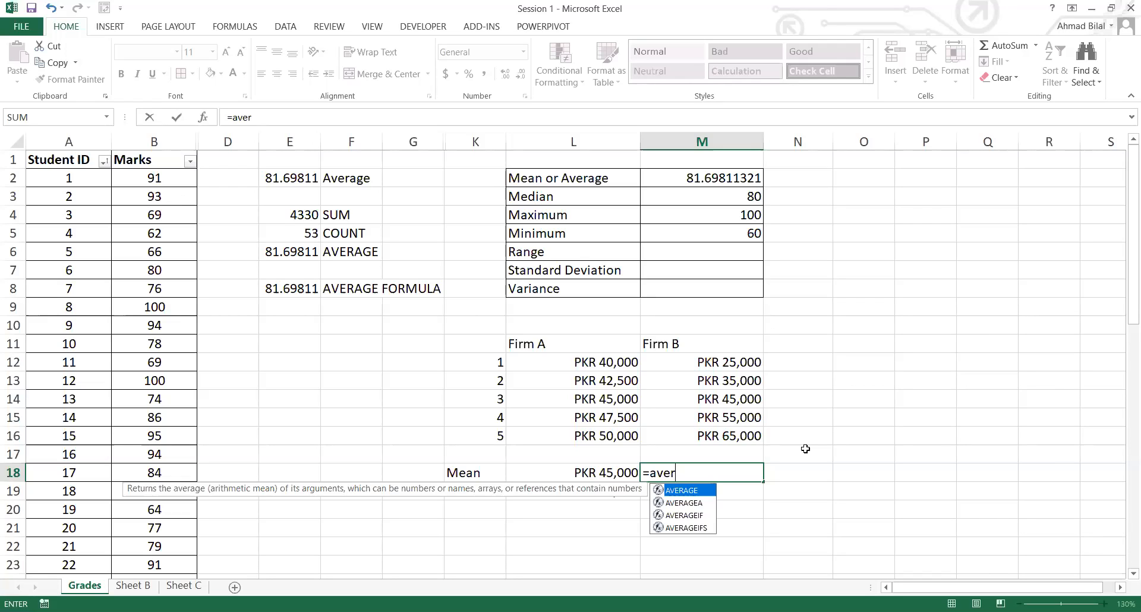
pyautogui.press('Down')
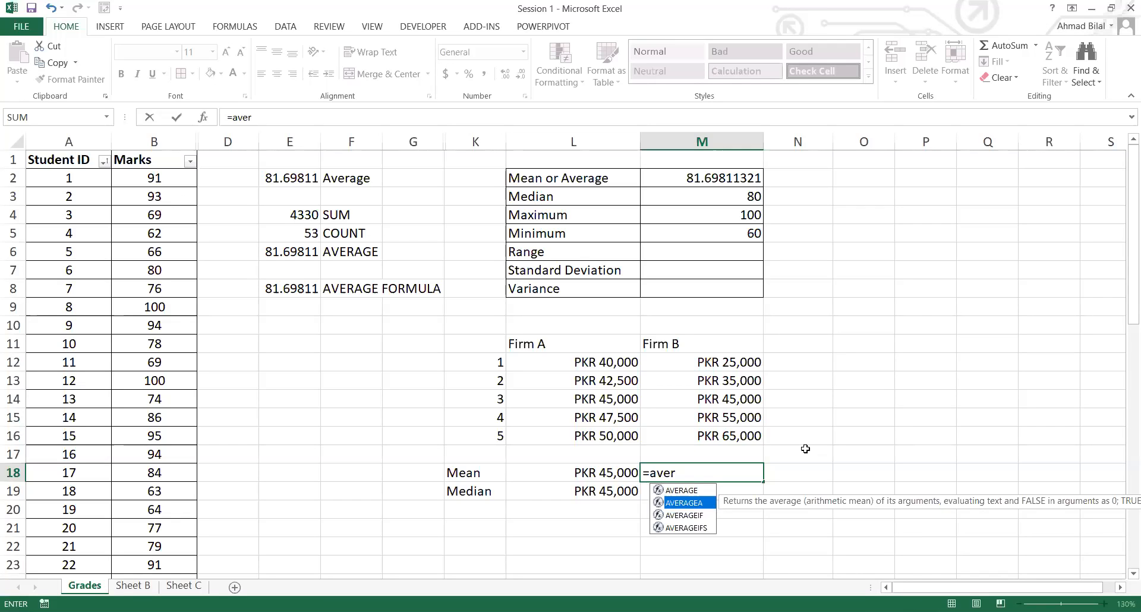
pyautogui.press('Up')
pyautogui.press('Tab')
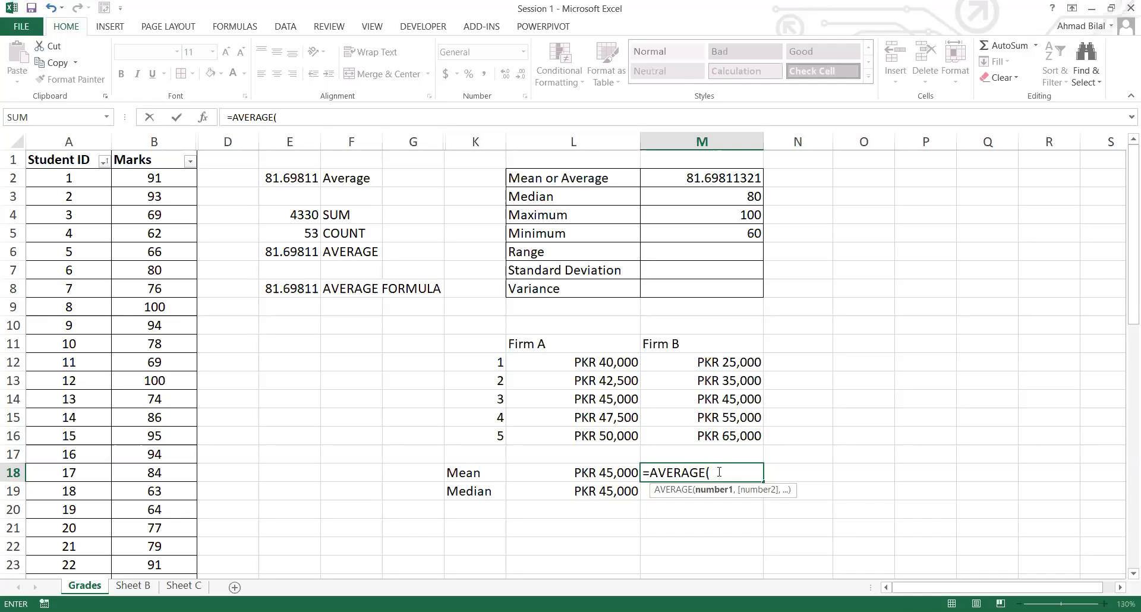
pyautogui.press('Up')
pyautogui.press('Up')
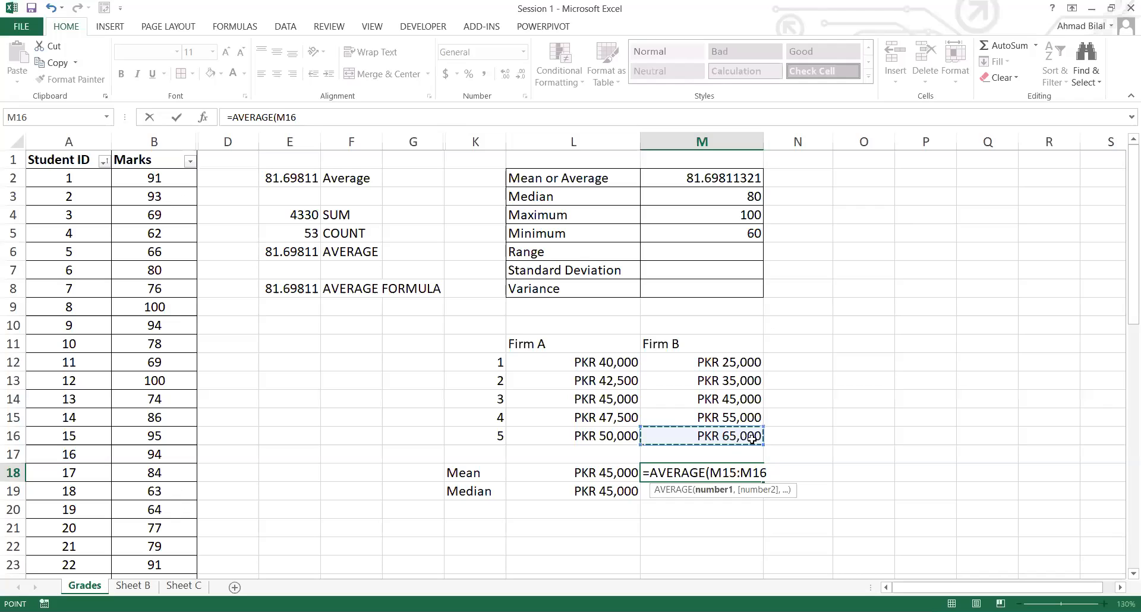
pyautogui.press('Return')
# Step: Delete the Firm B mean formula from M18
pyautogui.click(742, 475)
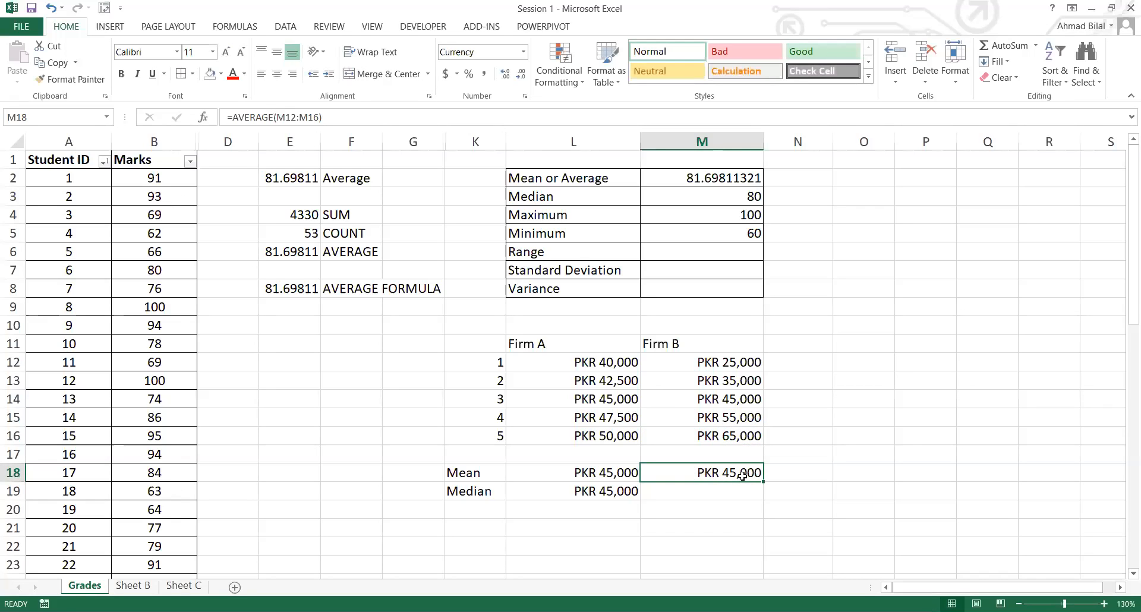
pyautogui.press('Delete')
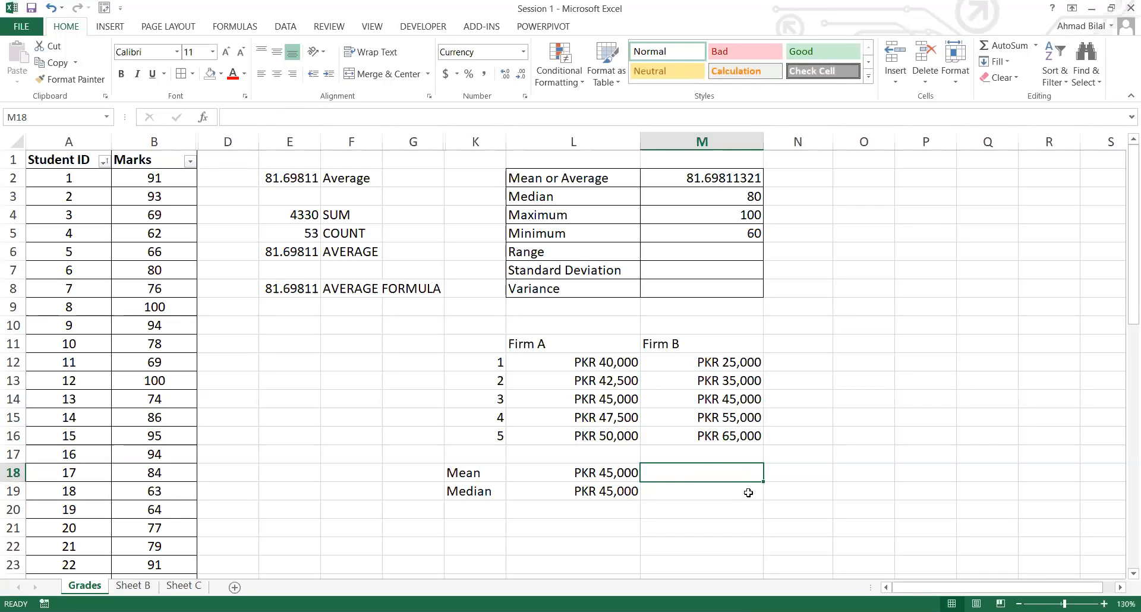
# Step: Fill Firm A's mean and median formulas from L18:L19 across into M18:M19 for Firm B
pyautogui.click(748, 493)
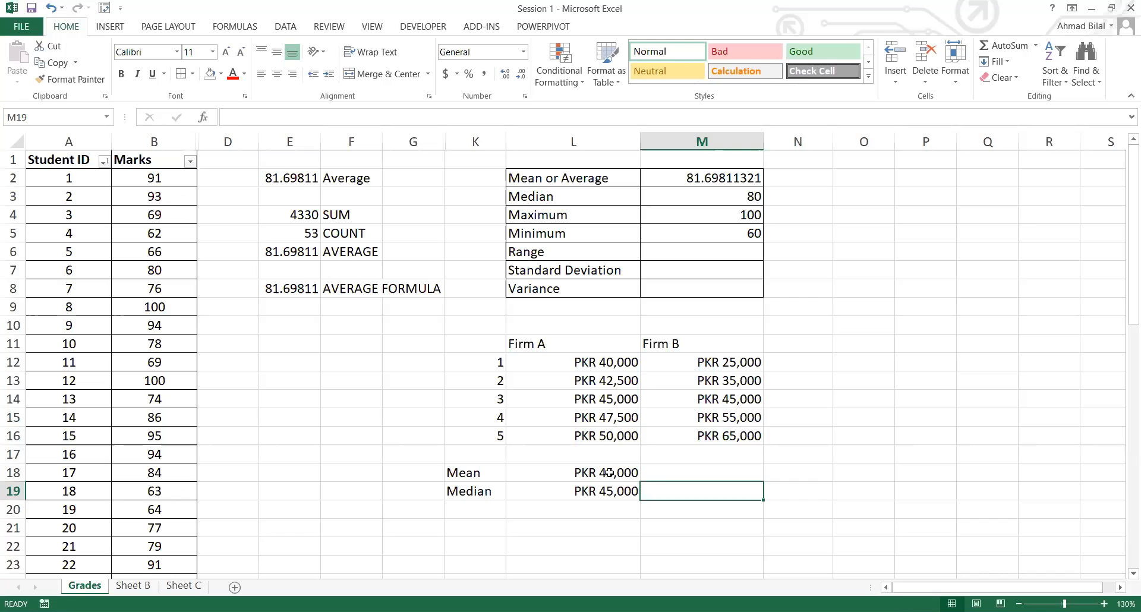
pyautogui.click(608, 473)
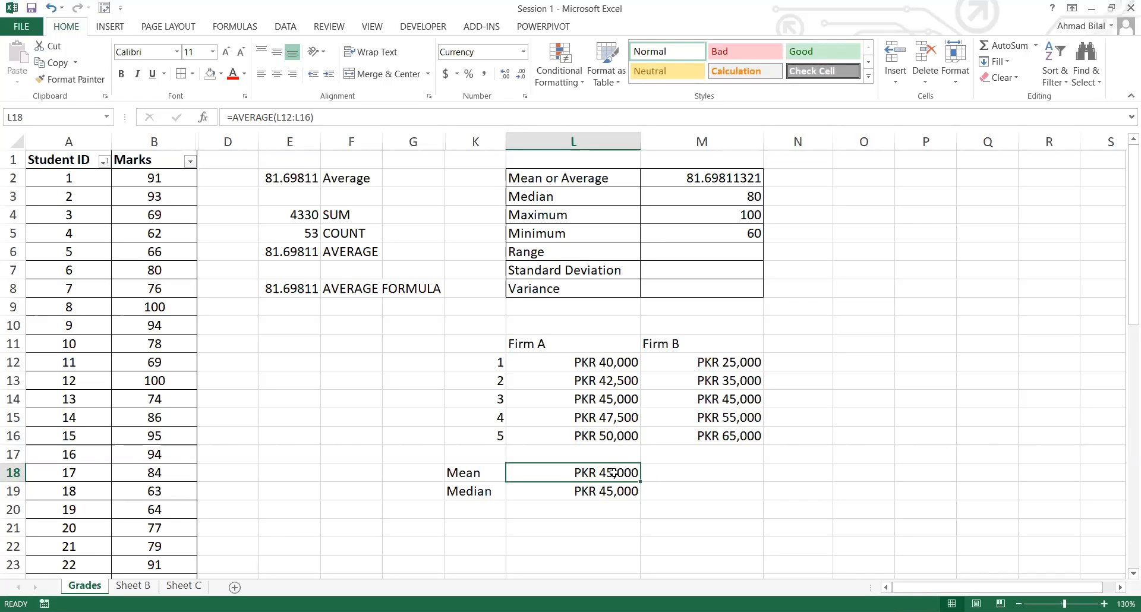
pyautogui.moveTo(614, 473); pyautogui.dragTo(619, 486)
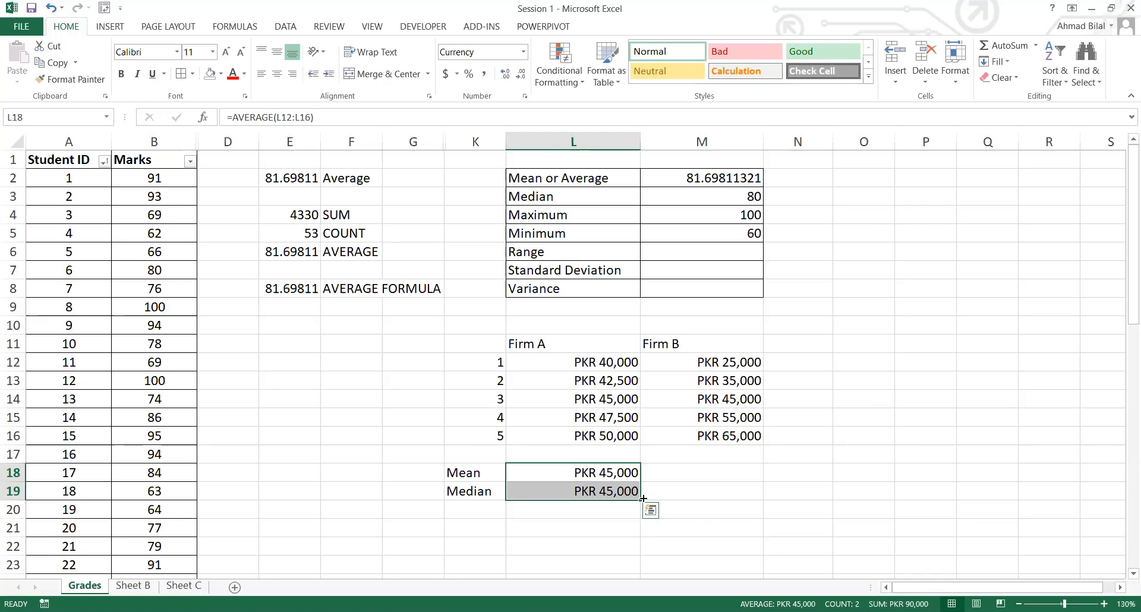
pyautogui.moveTo(595, 472); pyautogui.dragTo(599, 495)
pyautogui.moveTo(639, 500); pyautogui.dragTo(768, 505)
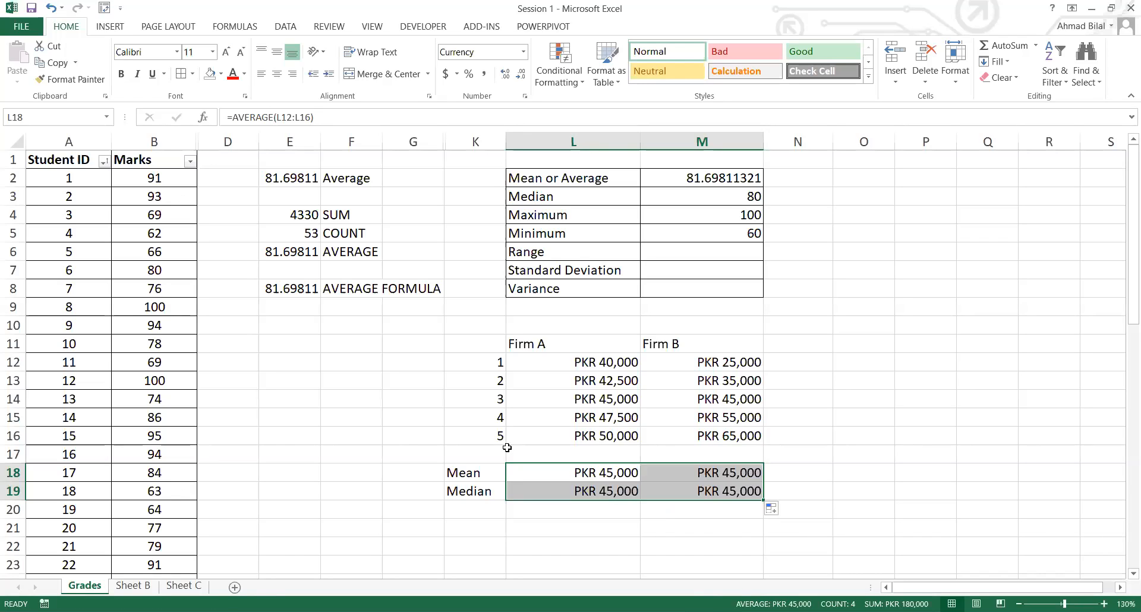
# Step: Display the sheet's formulas instead of values and examine the first and last cells that Firm A's mean refers to
pyautogui.click(566, 474)
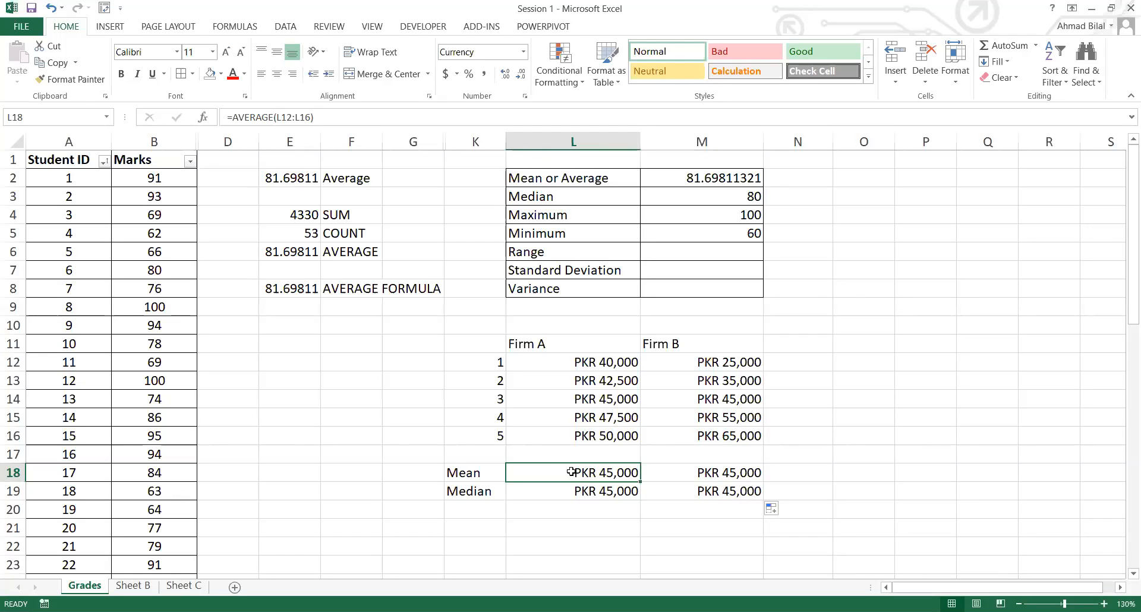
pyautogui.click(809, 492)
pyautogui.hotkey('ctrl', '`')
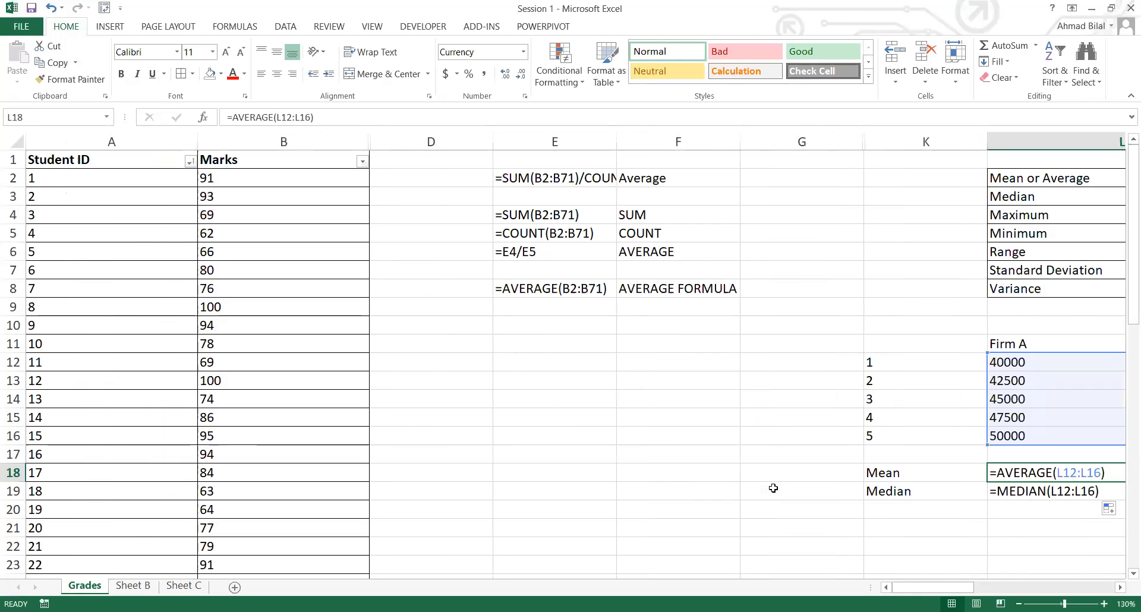
pyautogui.hscroll(3, 573, 491)
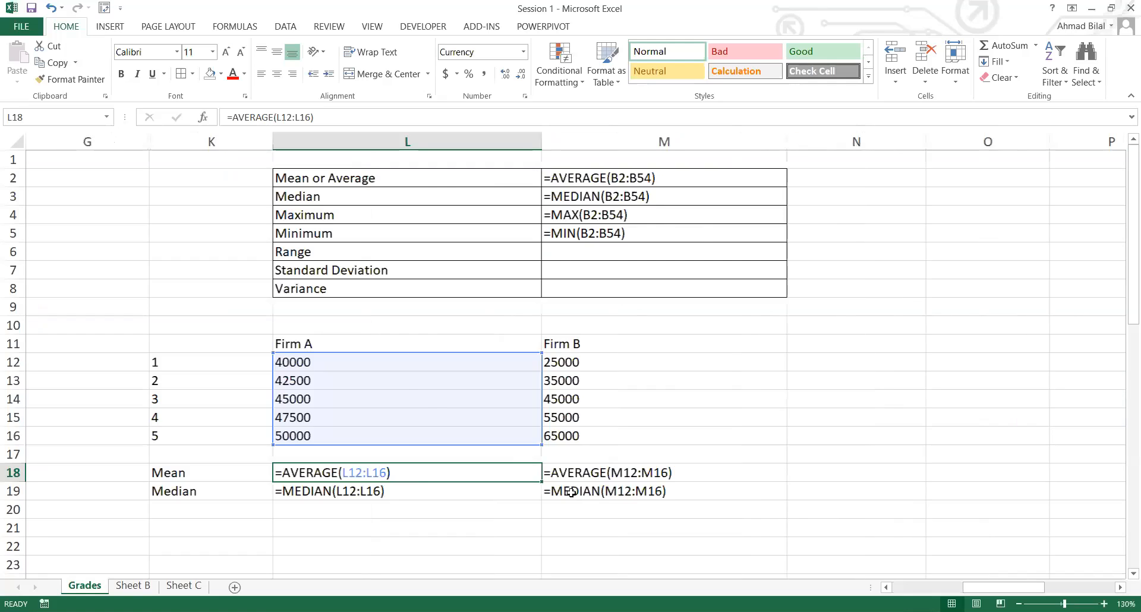
pyautogui.hscroll(-1, 573, 475)
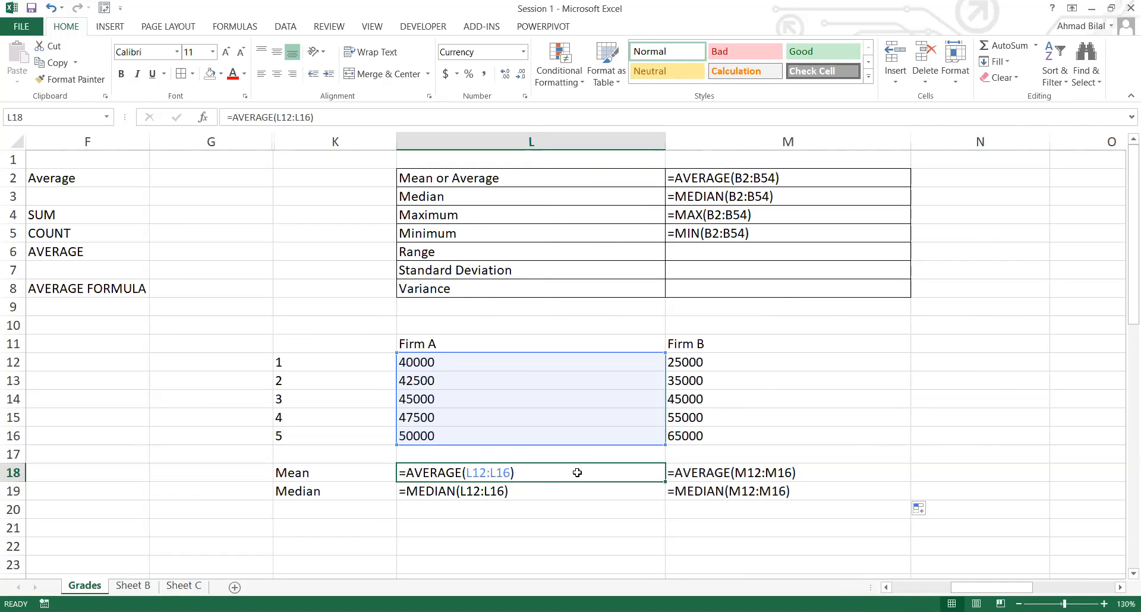
pyautogui.click(451, 361)
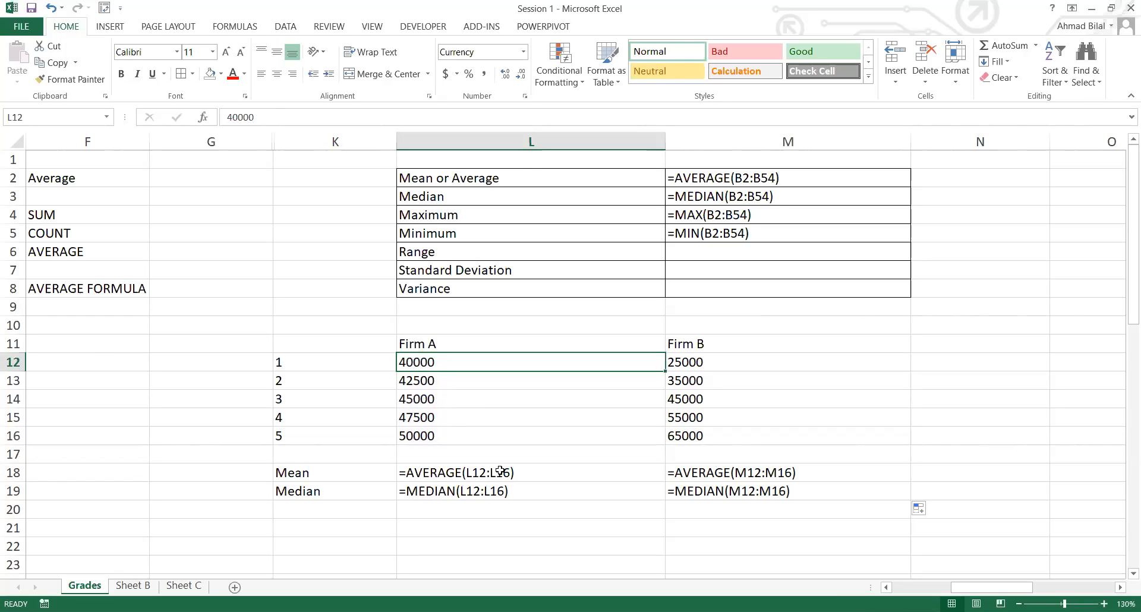
pyautogui.click(499, 440)
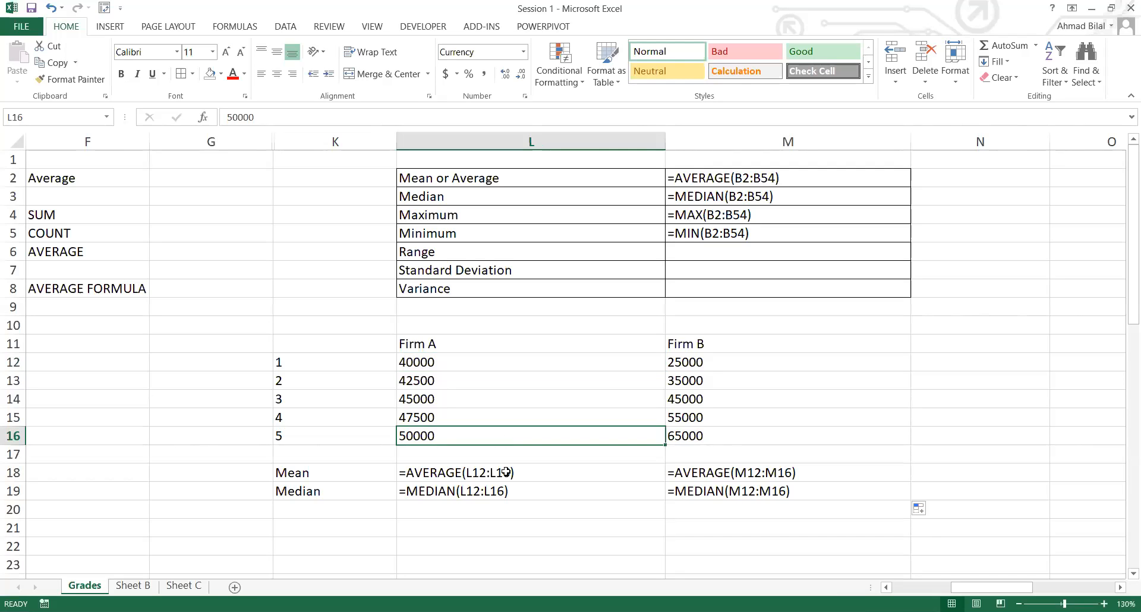
# Step: Fill Firm A's mean formula from L18 into M18 again and check the range it refers to
pyautogui.click(612, 477)
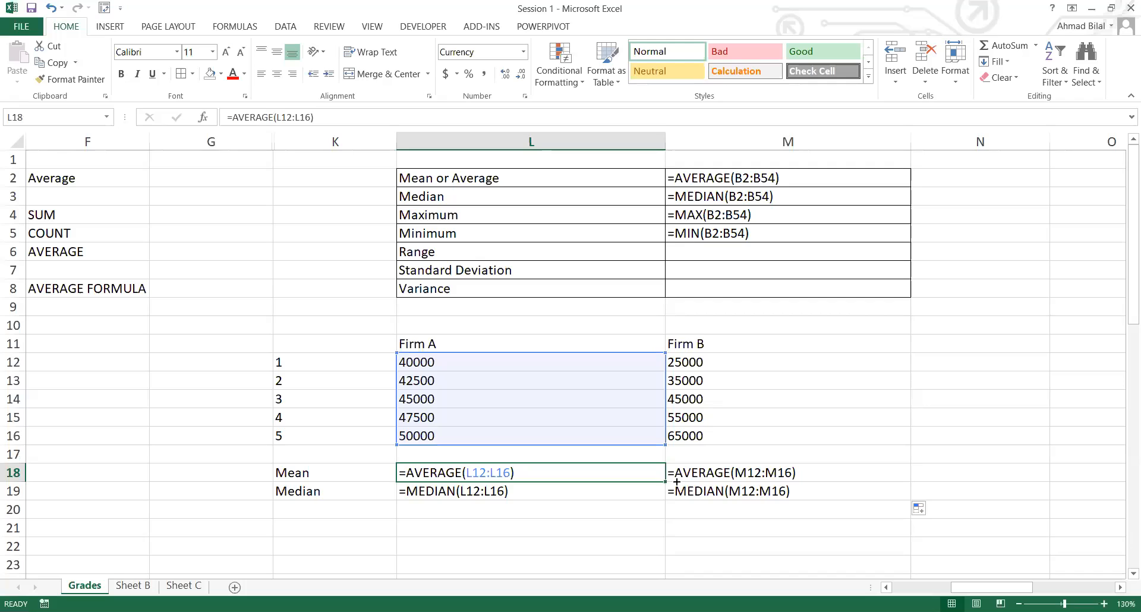
pyautogui.moveTo(666, 482); pyautogui.dragTo(863, 473)
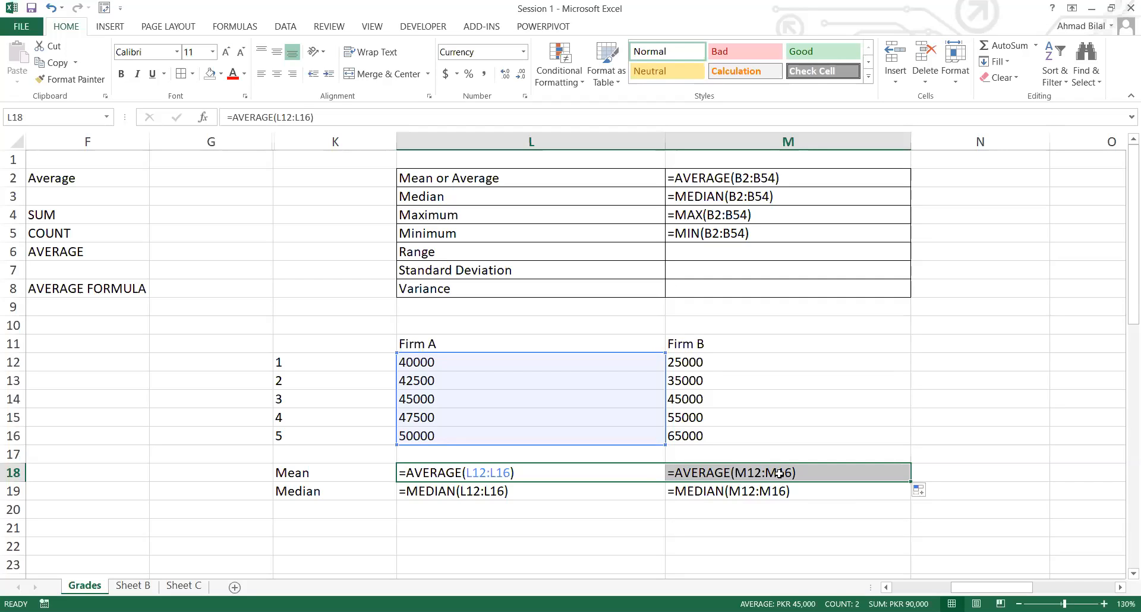
pyautogui.press('Right')
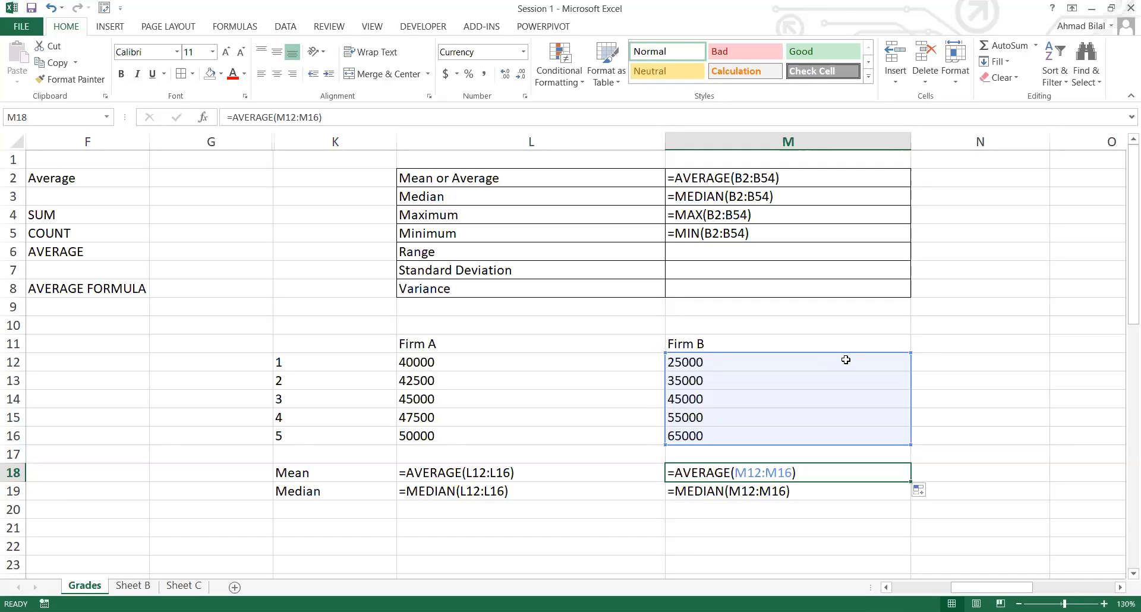
# Step: Compare the ranges used by the median formulas in L19 and M19, and switch the sheet back to showing values
pyautogui.click(760, 497)
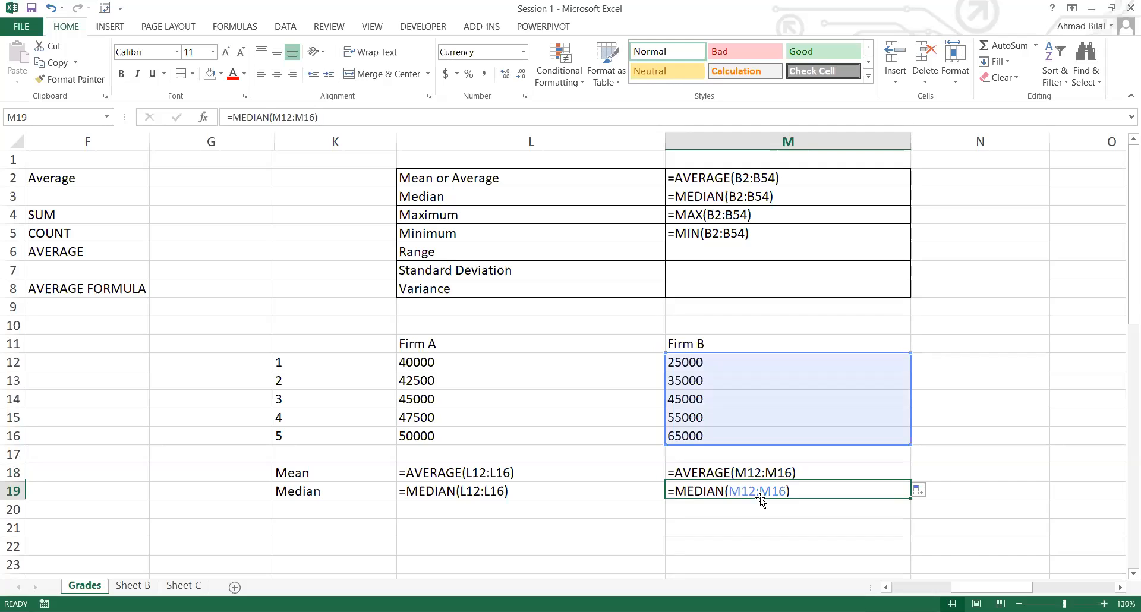
pyautogui.click(474, 496)
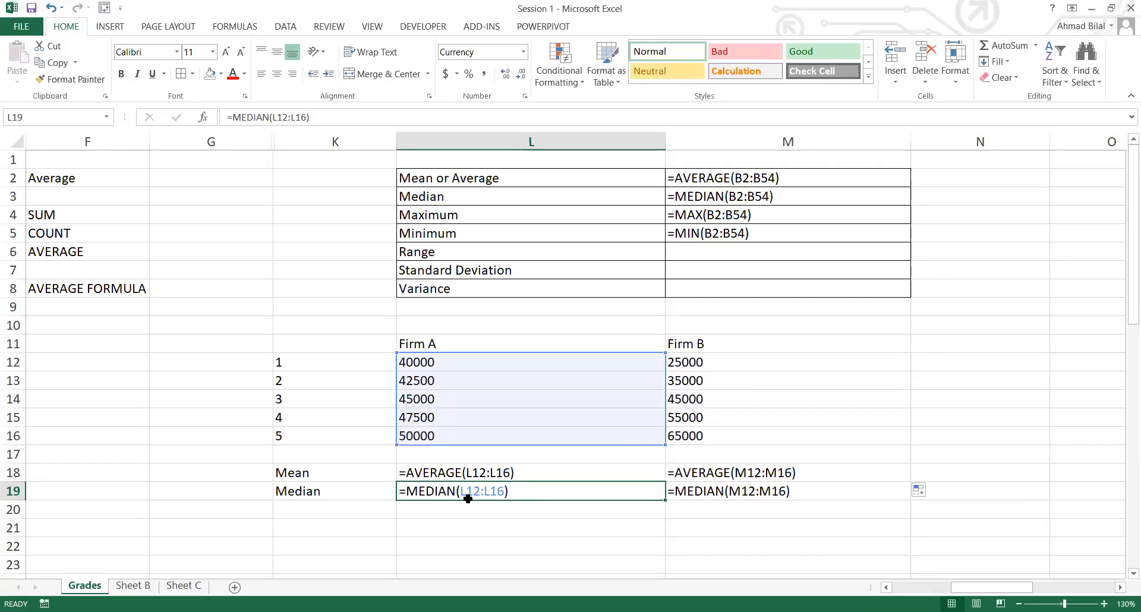
pyautogui.click(753, 495)
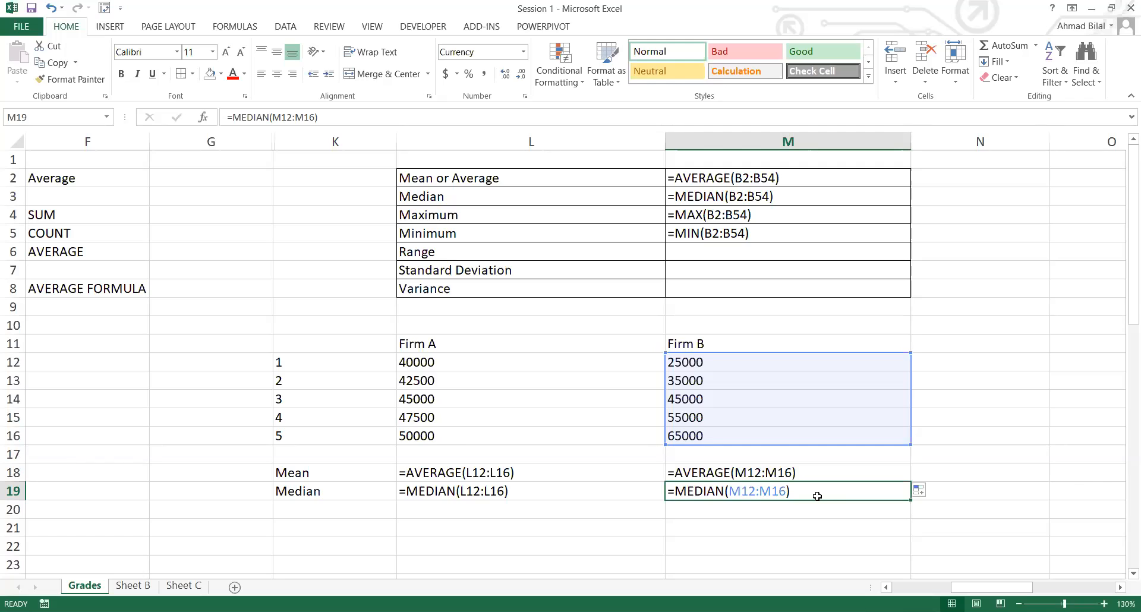
pyautogui.click(608, 463)
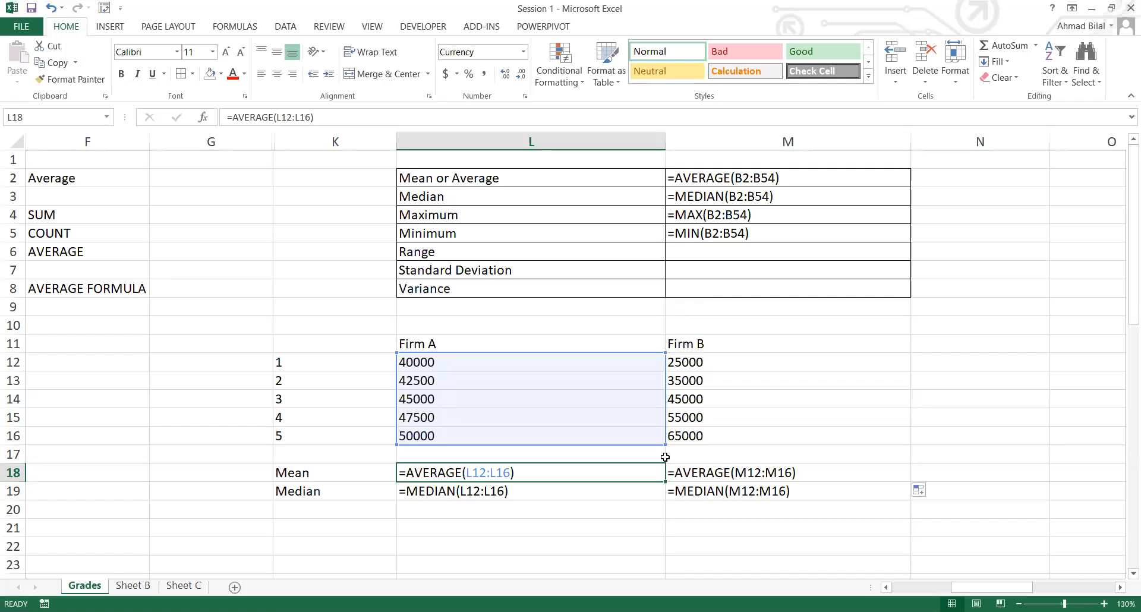
pyautogui.hotkey('ctrl', '`')
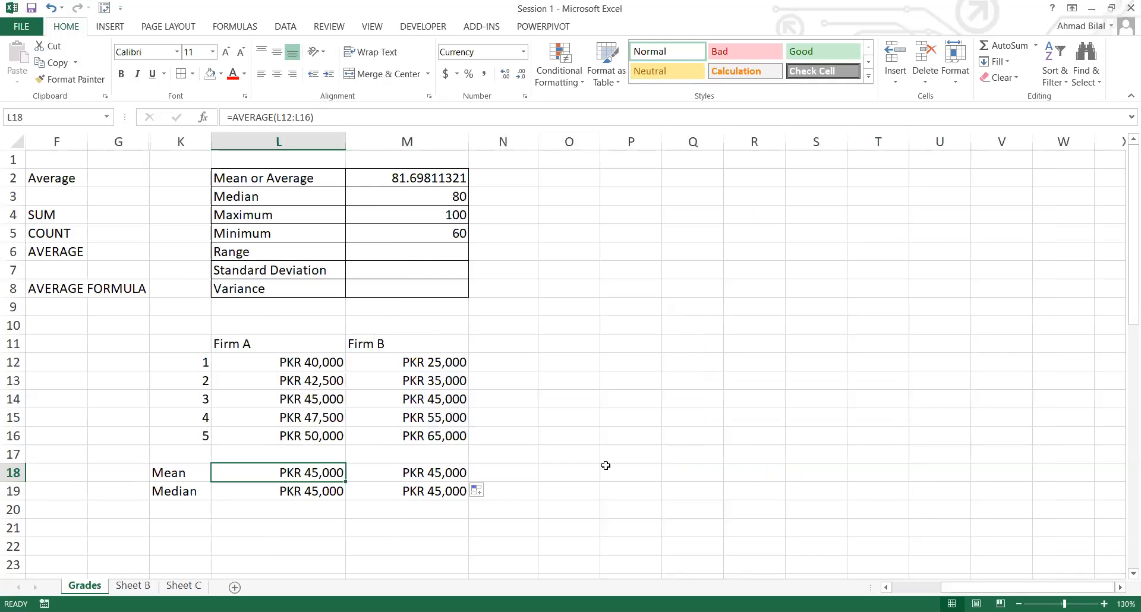
# Step: Compare the mean results of the two firms in L18 and M18
pyautogui.press('Right')
pyautogui.press('Right')
pyautogui.press('Right')
pyautogui.press('Right')
pyautogui.click(297, 465)
pyautogui.click(384, 470)
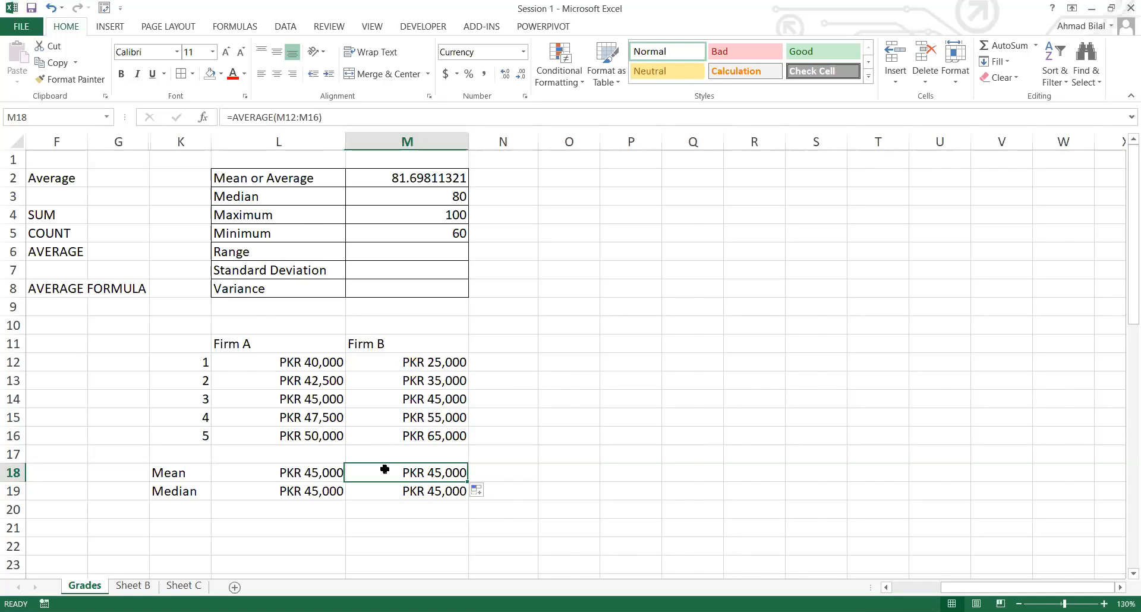
pyautogui.press('Left')
pyautogui.press('Left')
pyautogui.press('Left')
pyautogui.press('Left')
pyautogui.press('Left')
pyautogui.press('Right')
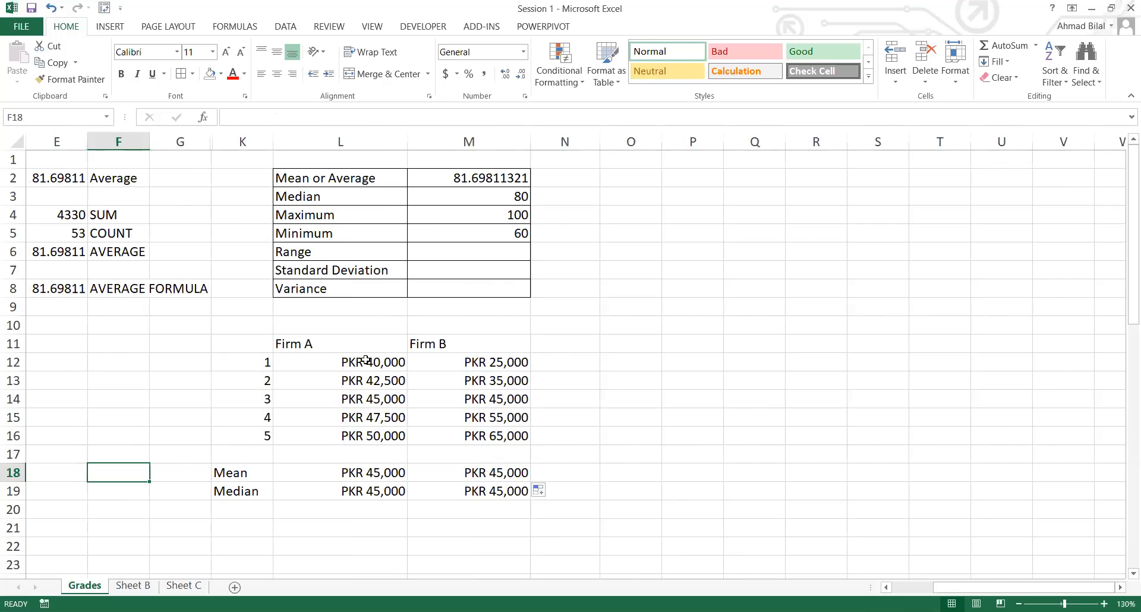
# Step: Examine the spread of Firm A's salaries in L12:L16 against Firm B's salaries
pyautogui.moveTo(359, 356); pyautogui.dragTo(367, 432)
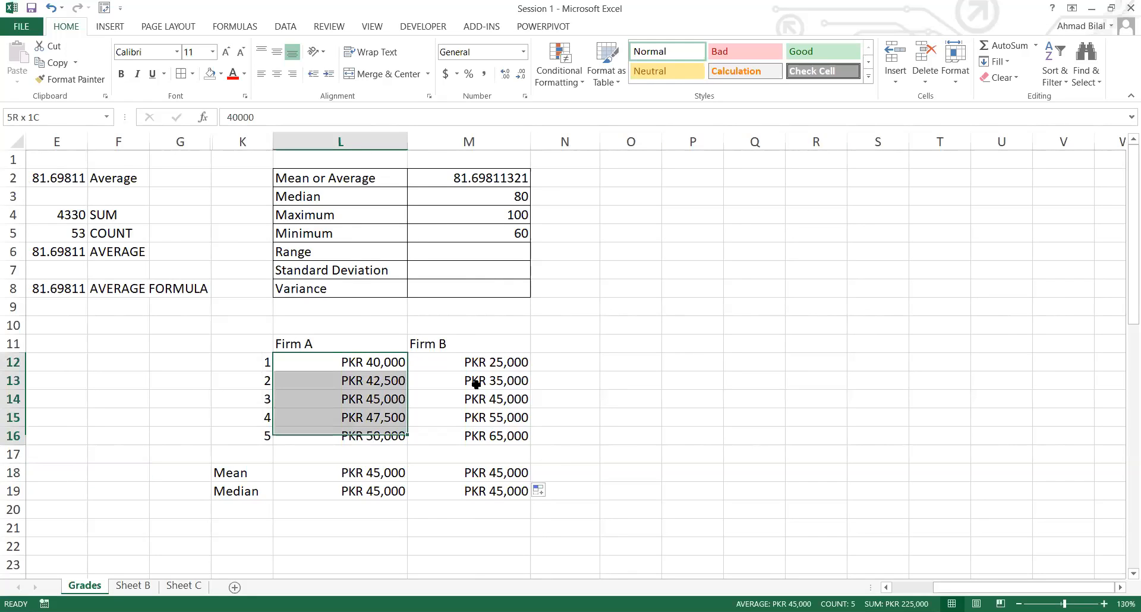
pyautogui.click(714, 359)
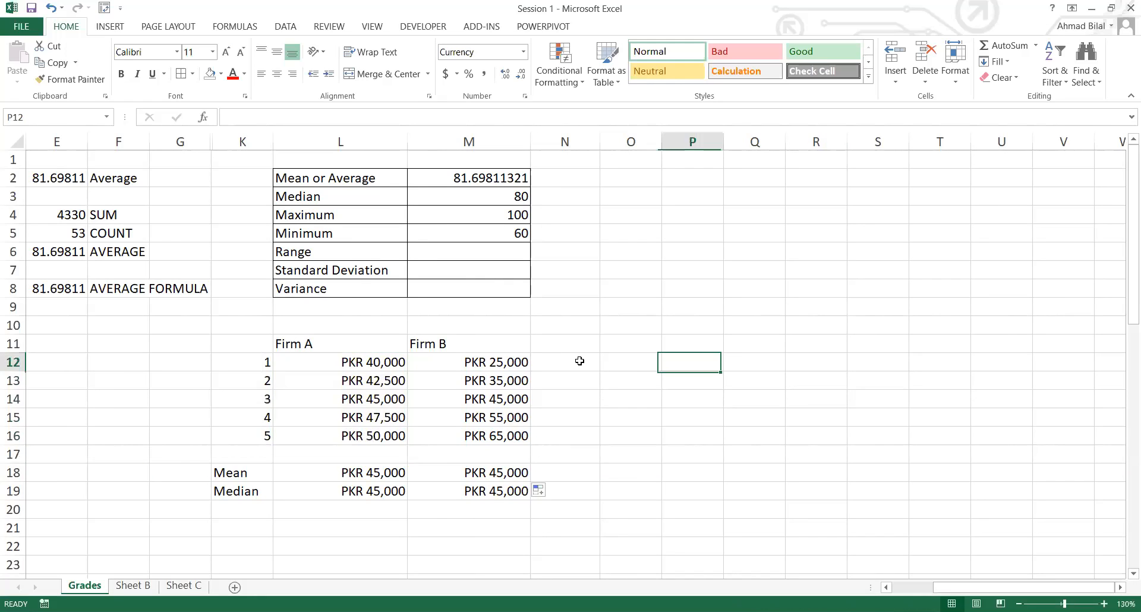
pyautogui.click(623, 354)
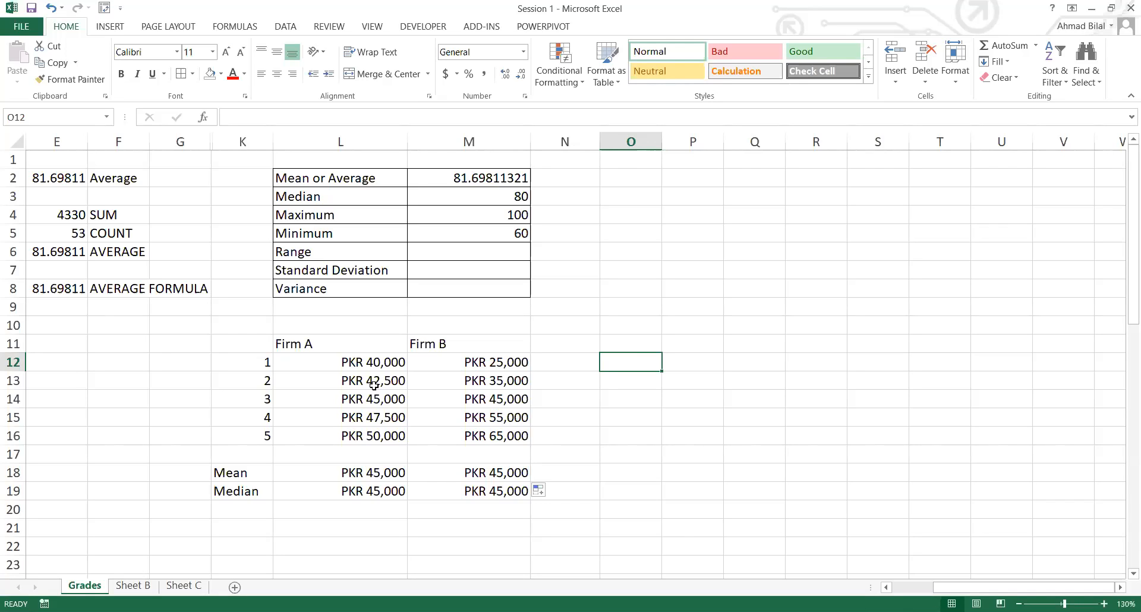
pyautogui.moveTo(386, 361); pyautogui.dragTo(381, 436)
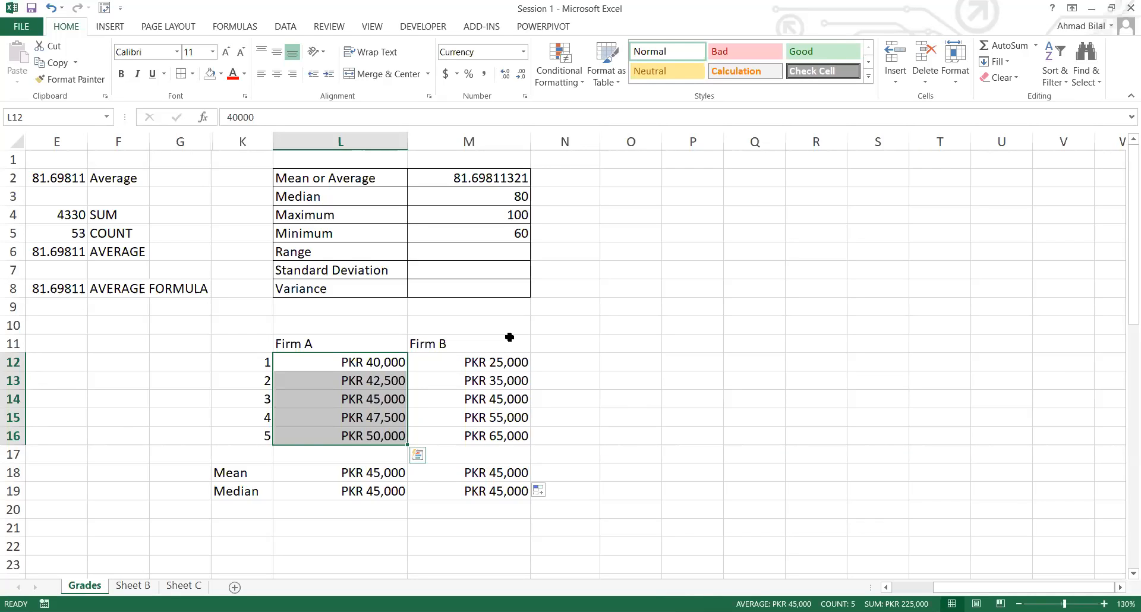
pyautogui.press('Up')
pyautogui.press('Right')
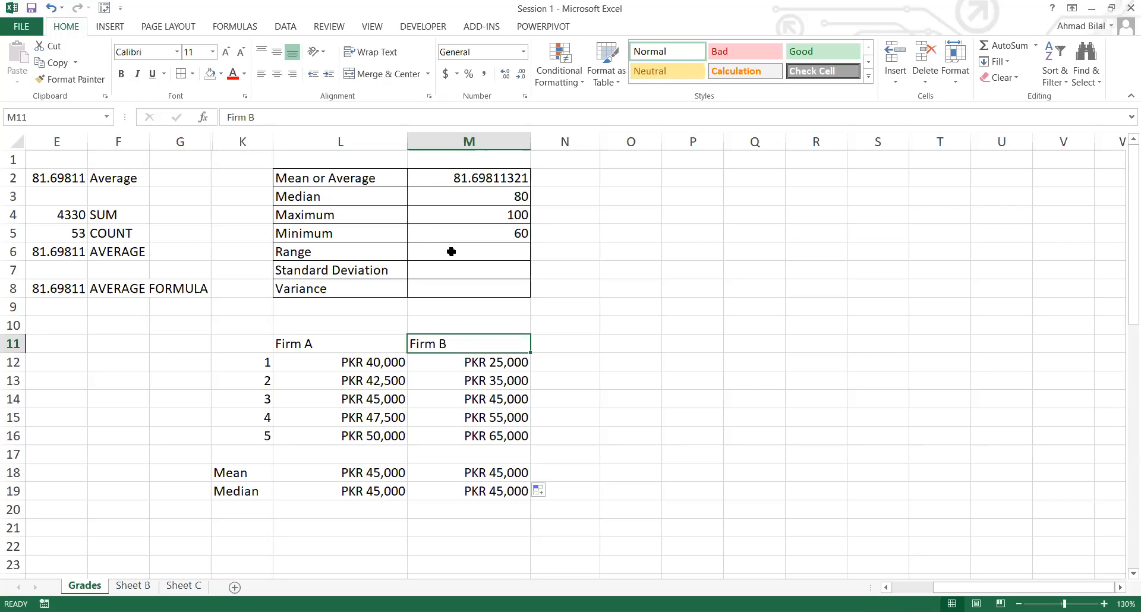
# Step: Calculate the range of the marks in M6 by subtracting the minimum from the maximum with =M4-M5
pyautogui.click(451, 251)
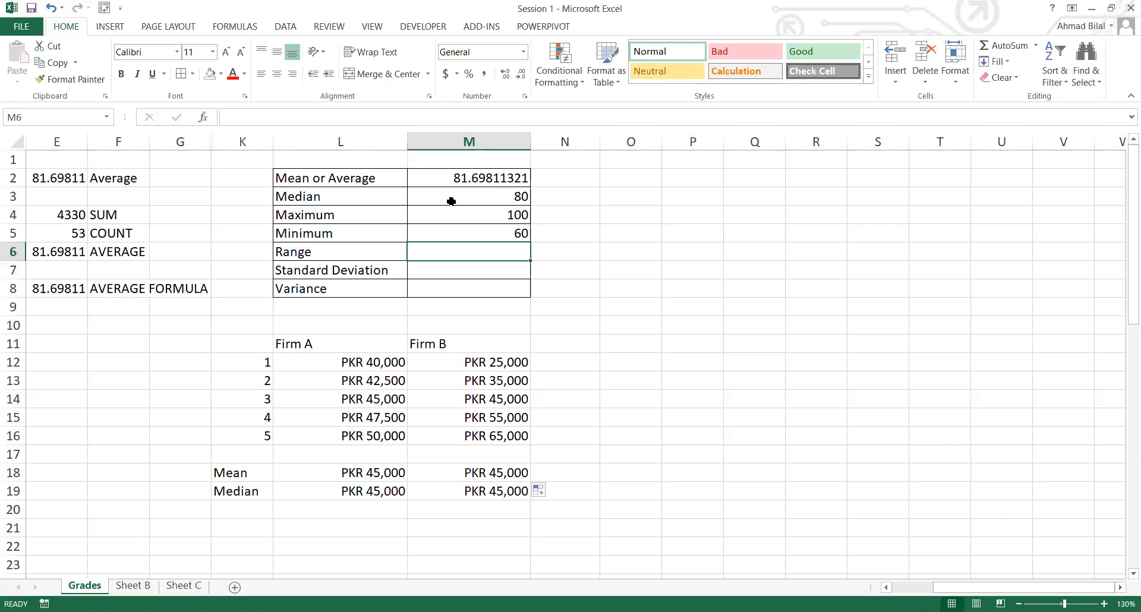
pyautogui.hscroll(-2, 937, 199)
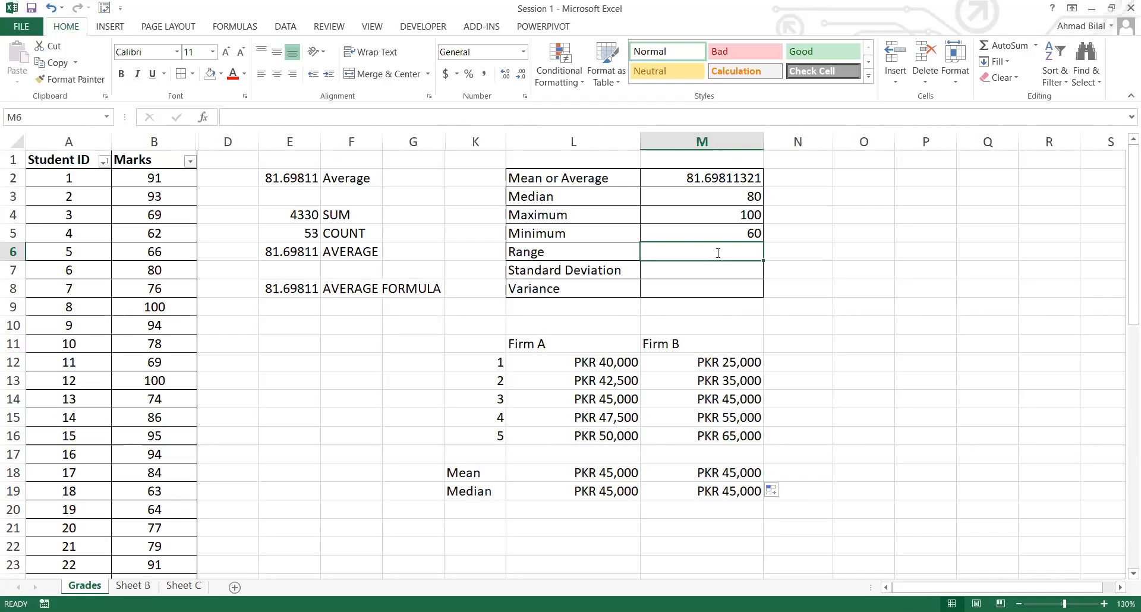
pyautogui.write('=')
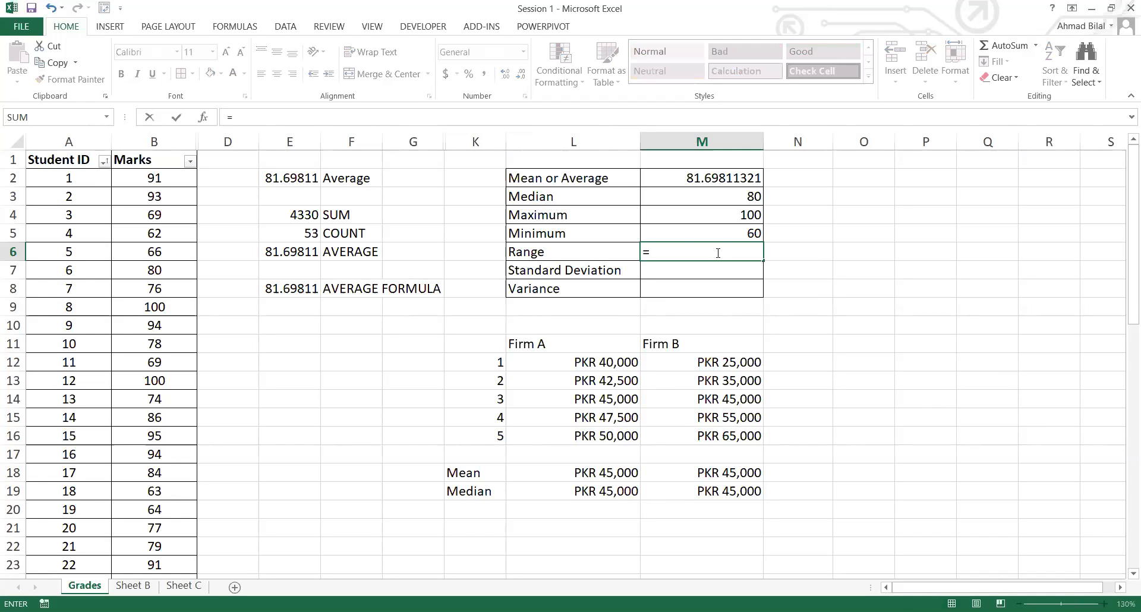
pyautogui.click(721, 214)
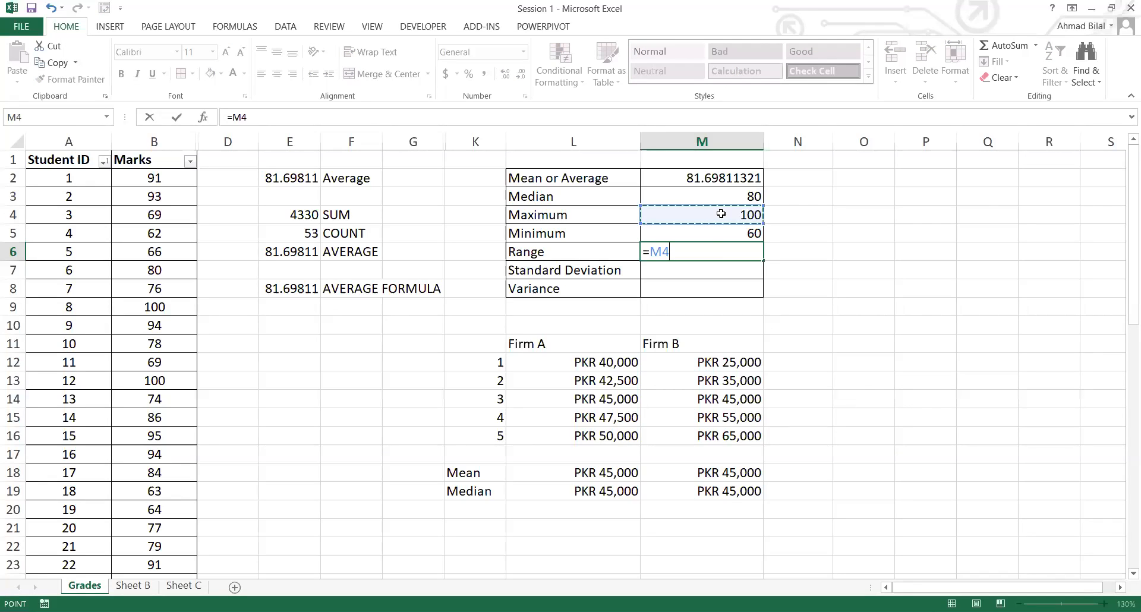
pyautogui.write('-')
pyautogui.click(732, 232)
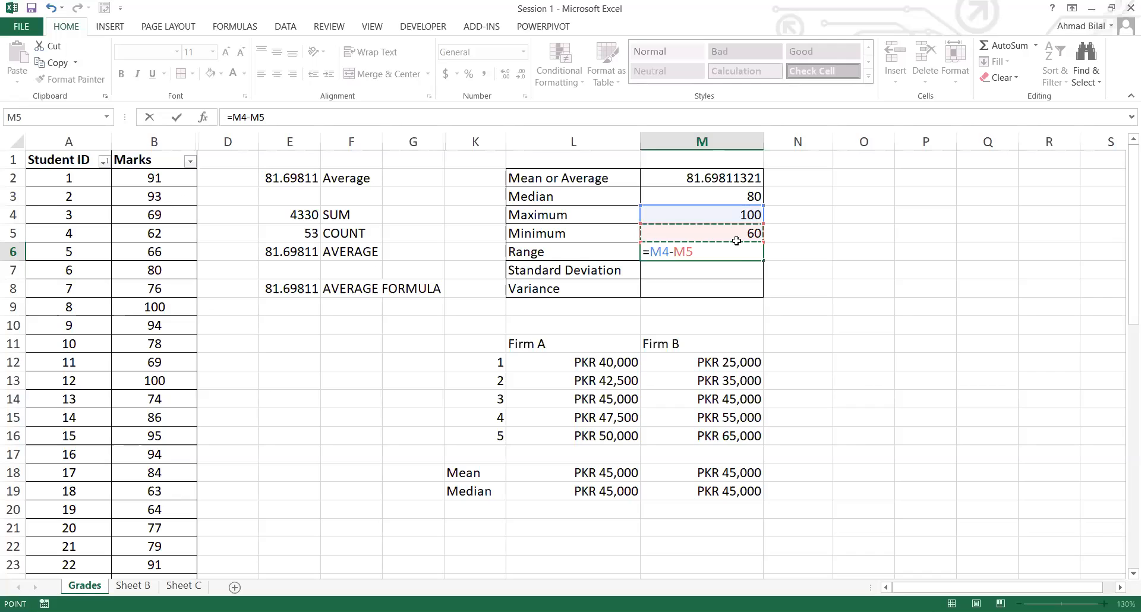
pyautogui.press('Return')
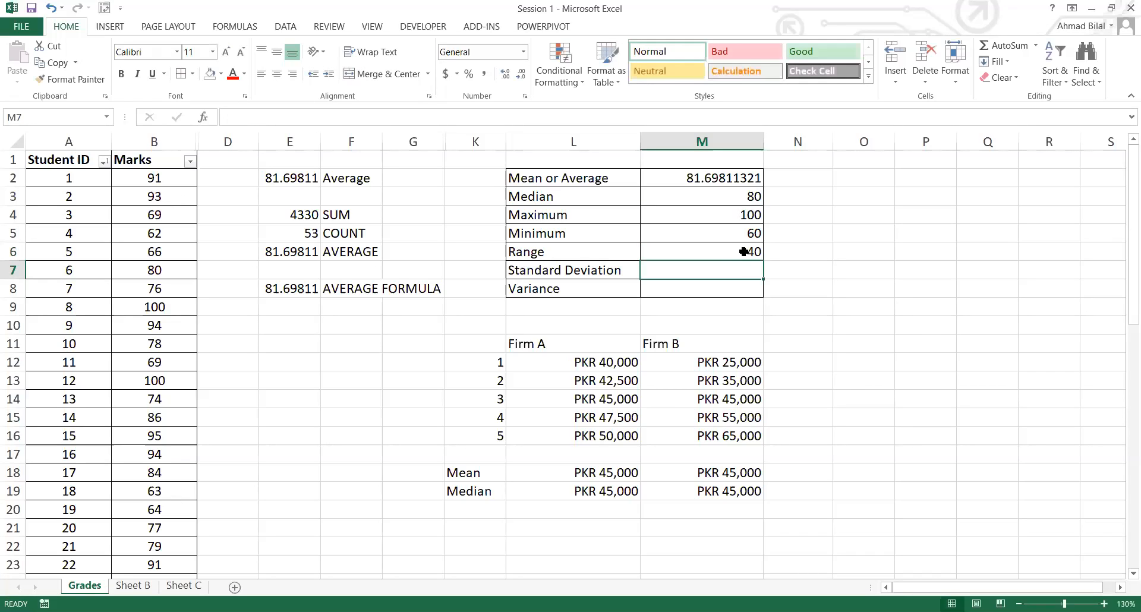
# Step: Replace the marks' range formula in M6 with =MAX(B2:B54)-MIN(B2:B54), and review the formula
pyautogui.click(744, 252)
pyautogui.doubleClick(744, 252)
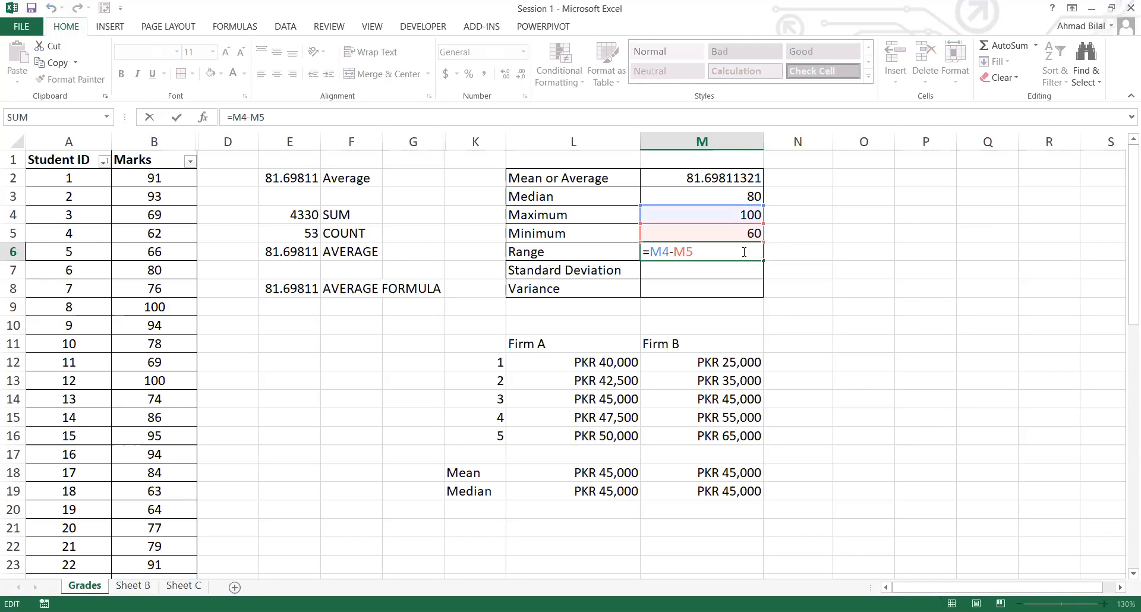
pyautogui.doubleClick(744, 252)
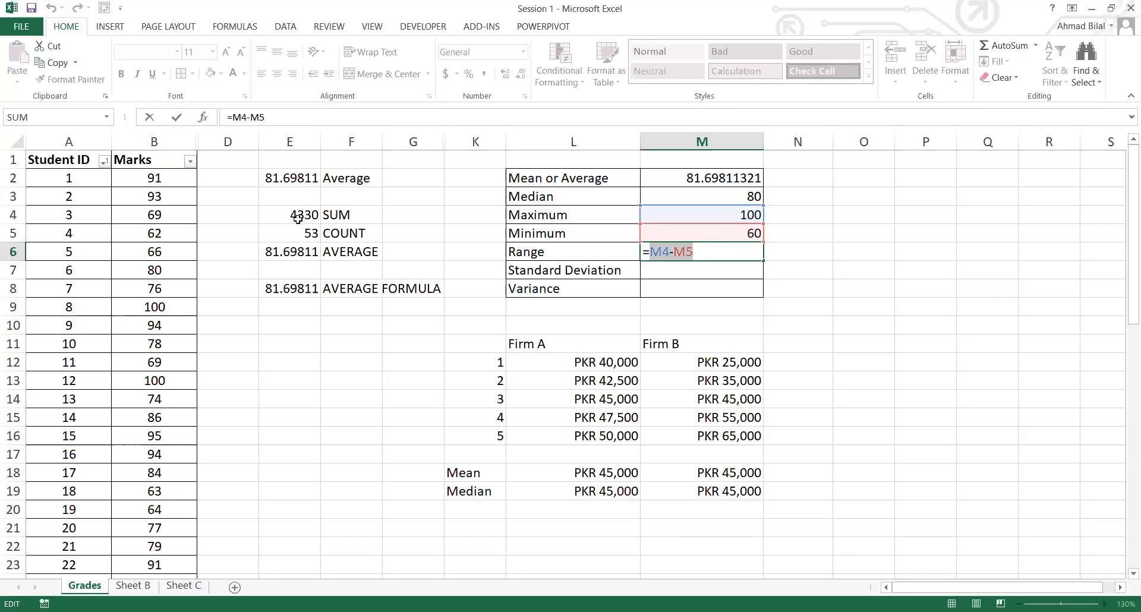
pyautogui.write('max(')
pyautogui.click(175, 172)
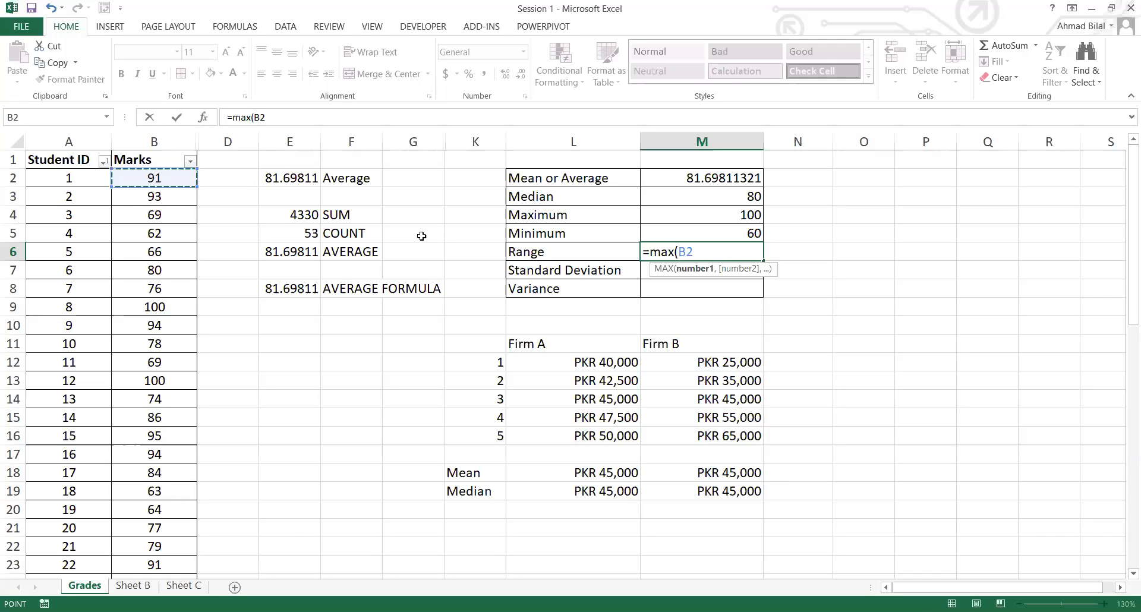
pyautogui.hotkey('ctrl', 'shift', 'Down')
pyautogui.write(')-')
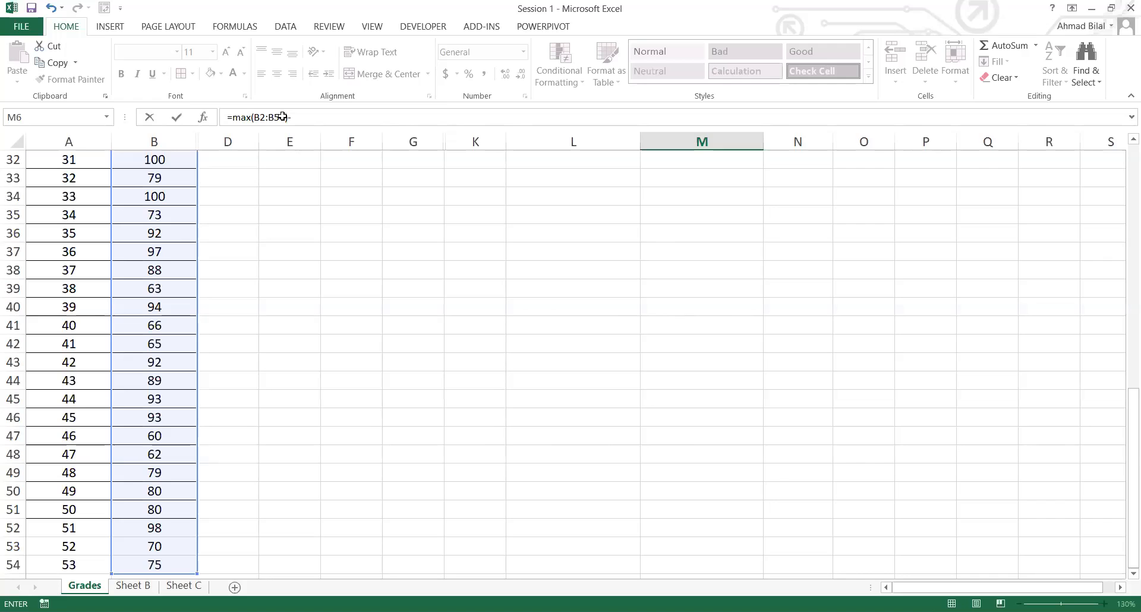
pyautogui.write('min(B2:B54)')
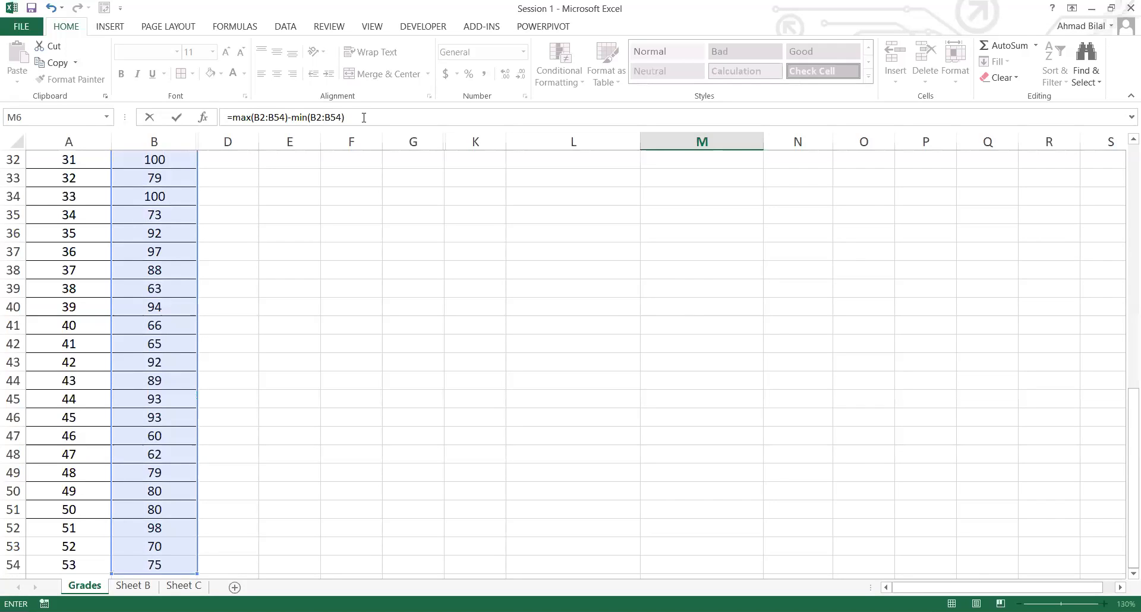
pyautogui.press('Return')
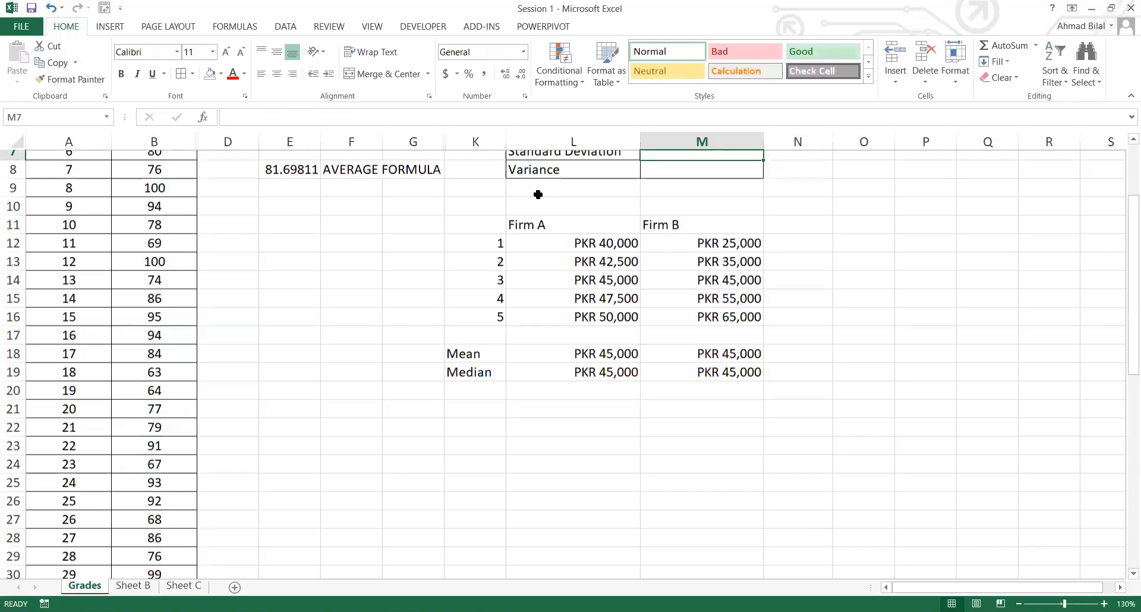
pyautogui.scroll(2, 729, 252)
pyautogui.click(737, 253)
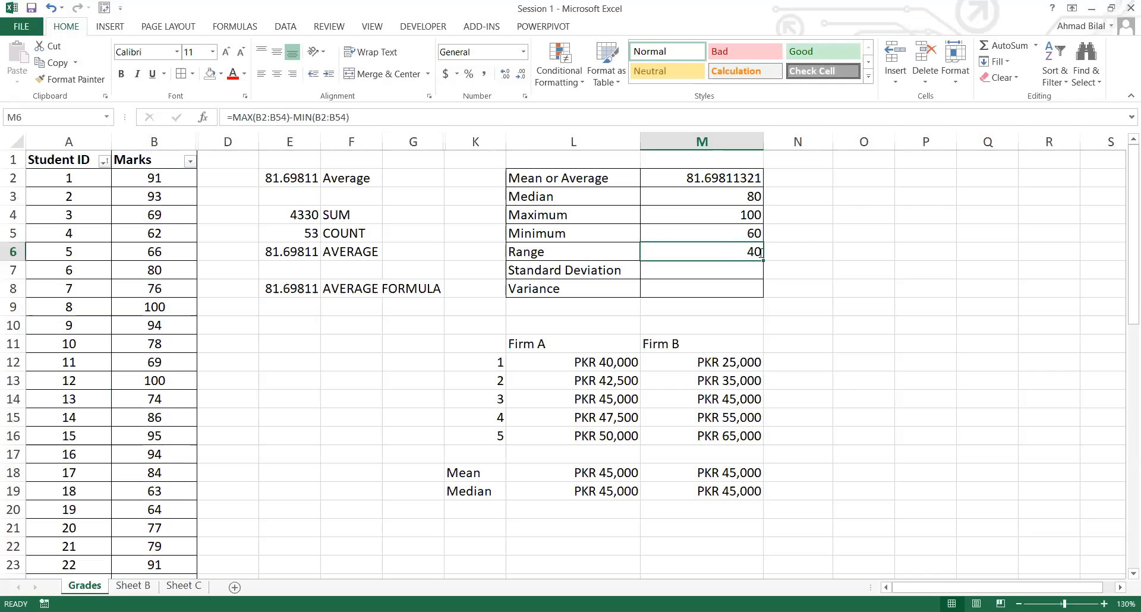
pyautogui.doubleClick(743, 252)
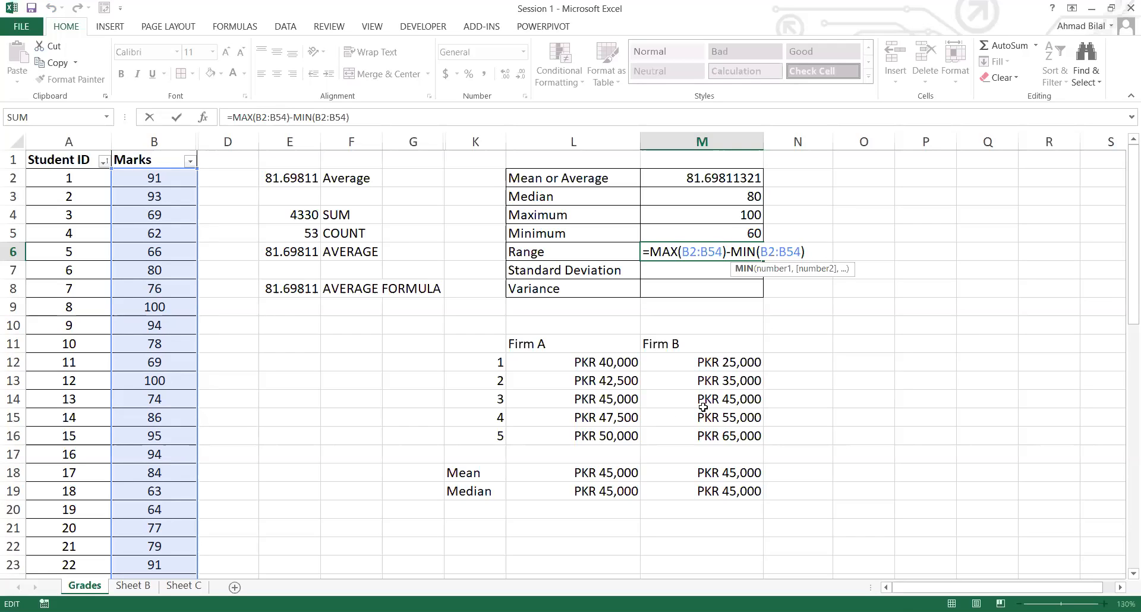
pyautogui.hotkey('ctrl', 'Return')
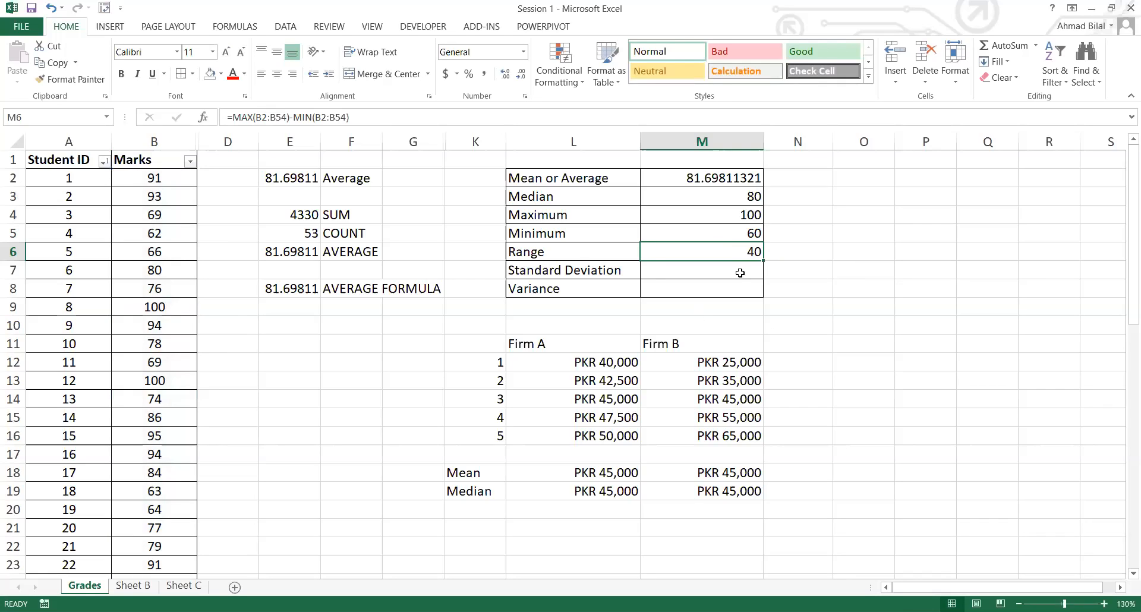
pyautogui.press('Down')
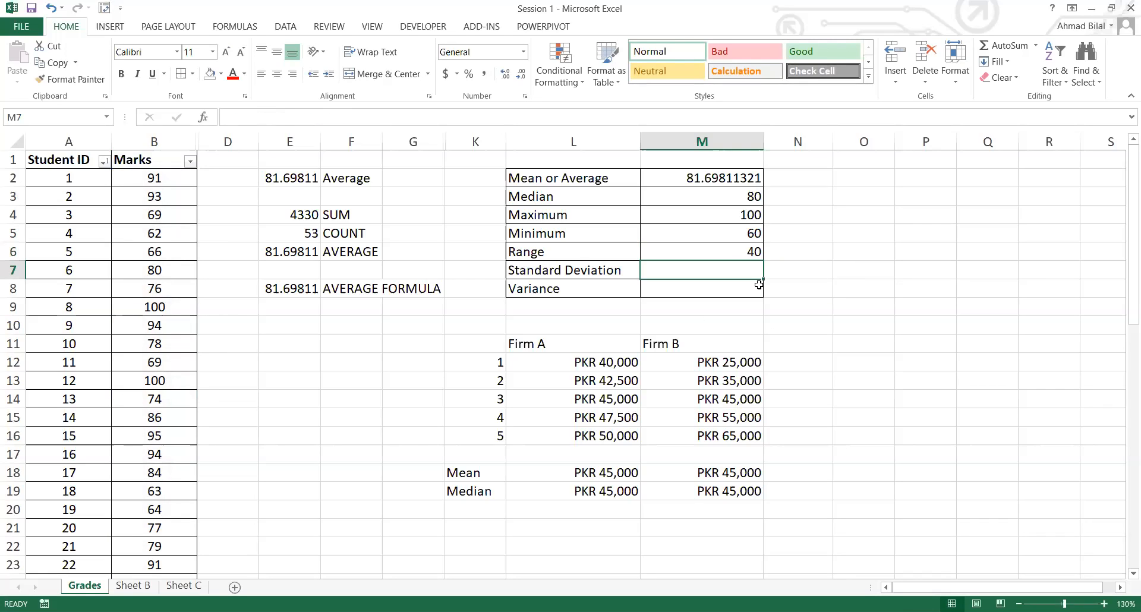
# Step: Try pasting the blank cells O8:P8 over the Variance row in L8:M8, and undo the paste
pyautogui.moveTo(571, 288); pyautogui.dragTo(754, 288)
pyautogui.press('Right')
pyautogui.press('Right')
pyautogui.press('Right')
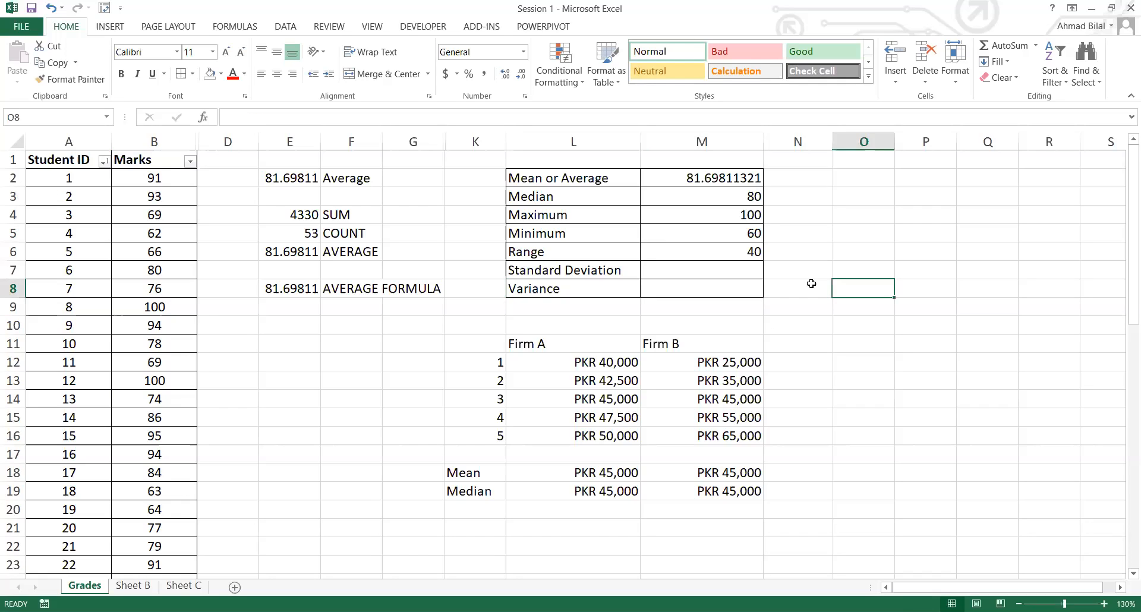
pyautogui.hotkey('shift', 'Right')
pyautogui.hotkey('ctrl', 'c')
pyautogui.press('Left')
pyautogui.press('Left')
pyautogui.press('Left')
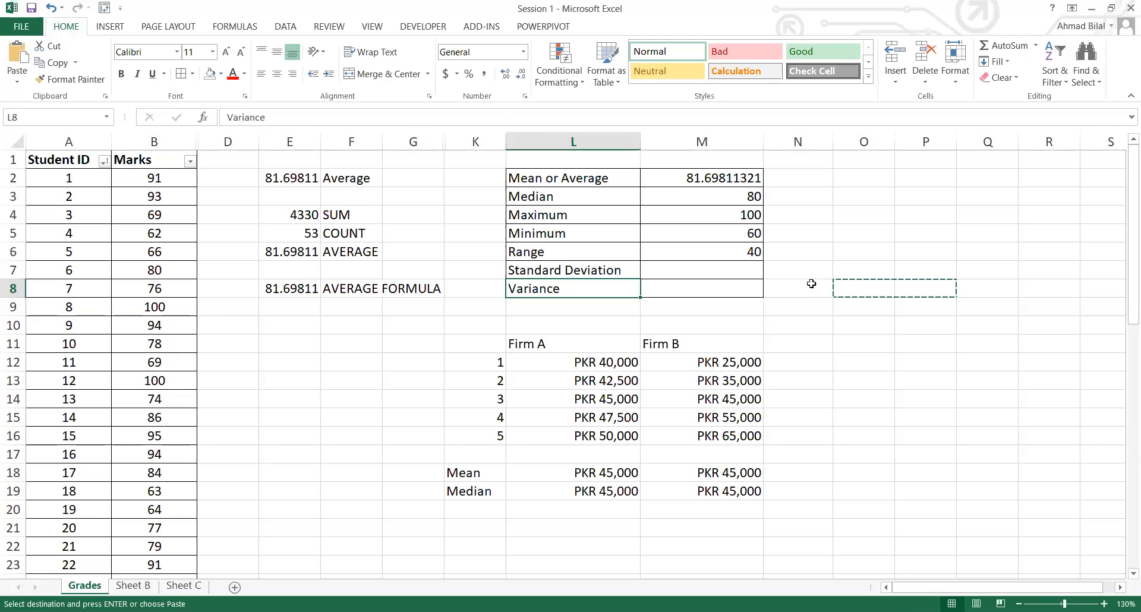
pyautogui.hotkey('ctrl', 'v')
pyautogui.press('Up')
pyautogui.press('Right')
pyautogui.press('Escape')
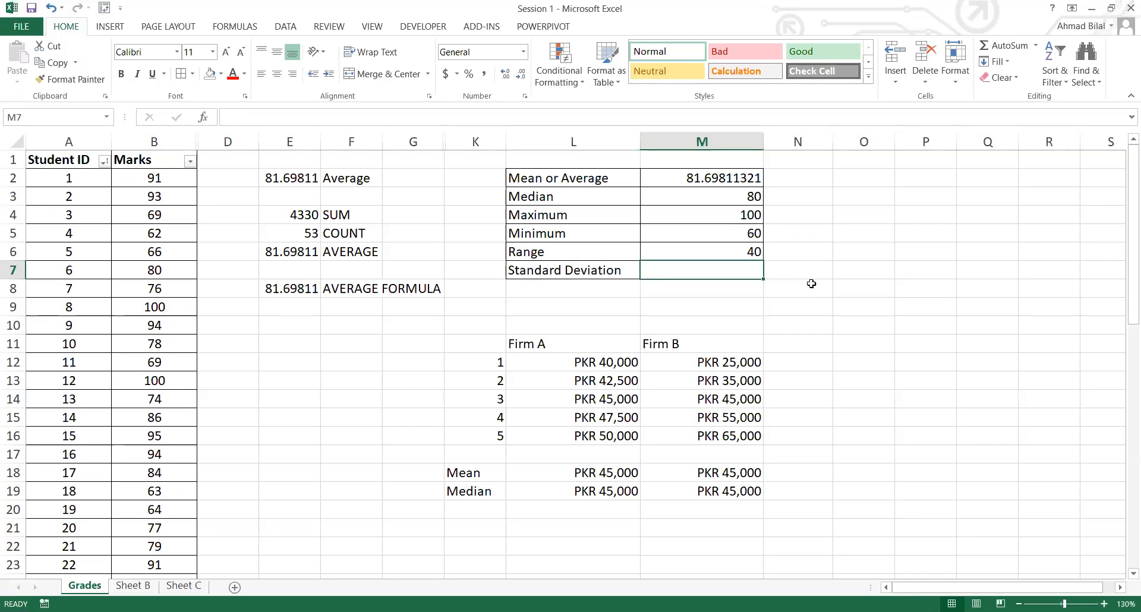
pyautogui.press('Down')
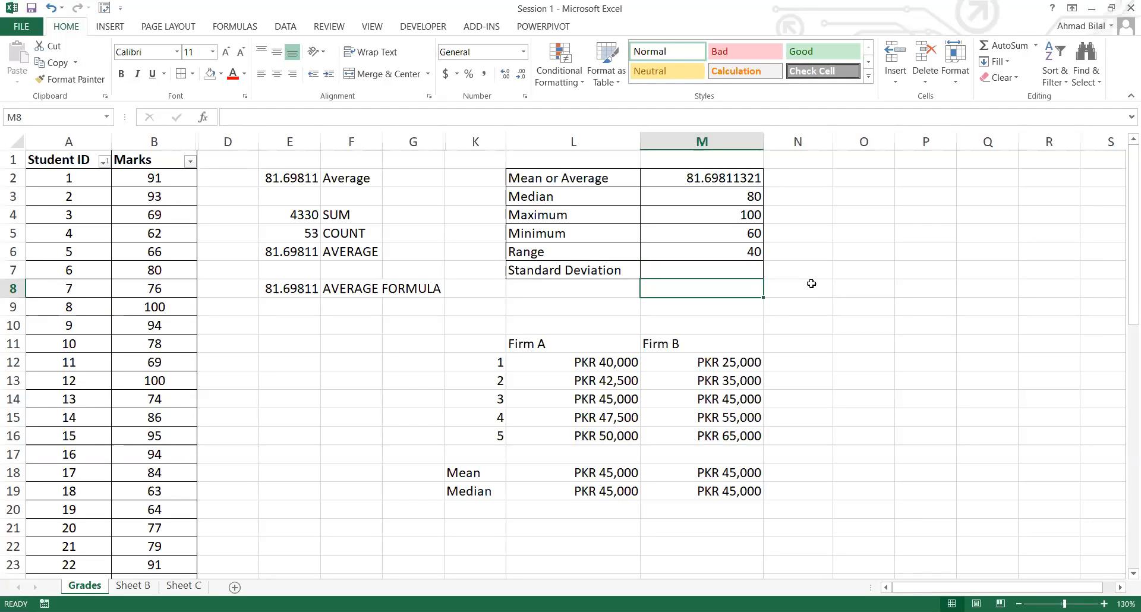
pyautogui.hotkey('ctrl', 'z')
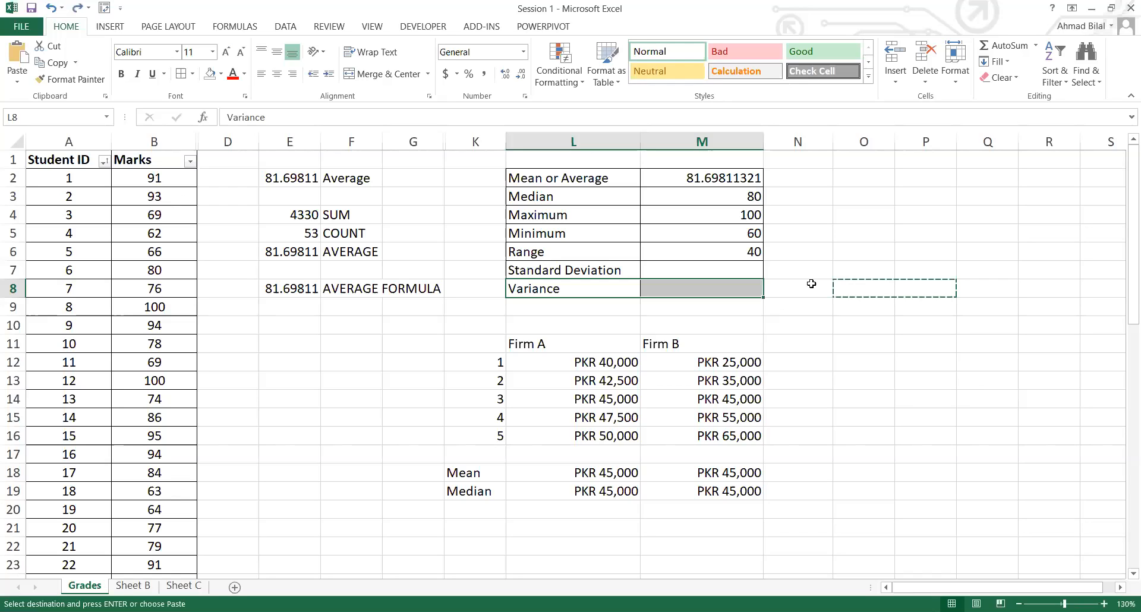
# Step: Calculate the population standard deviation of the marks in M7 with =STDEV.P(B2:B54)
pyautogui.click(732, 271)
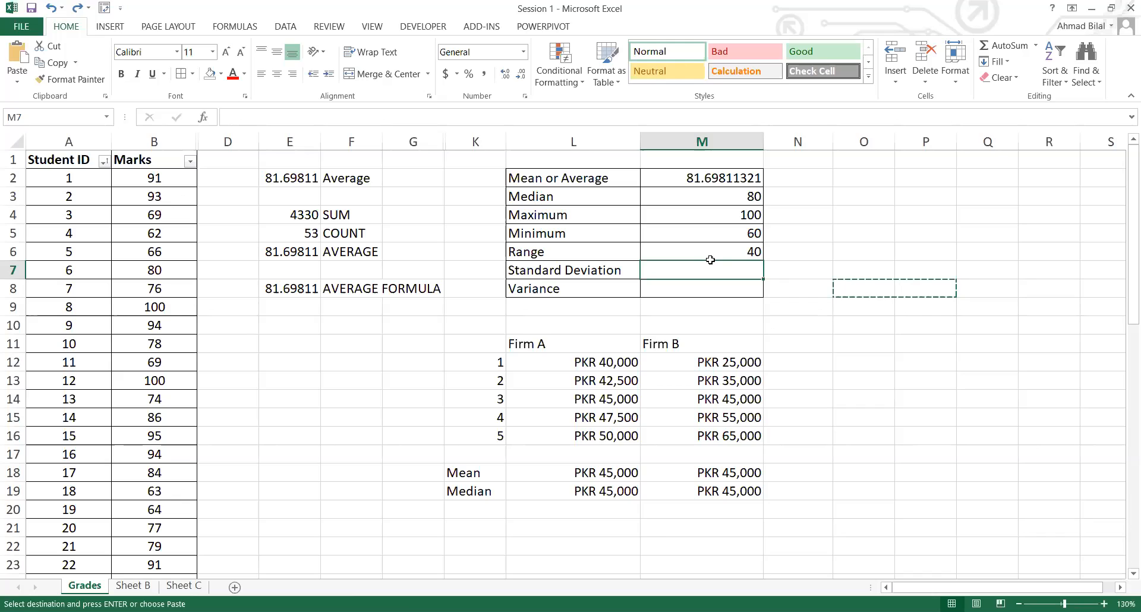
pyautogui.click(710, 260)
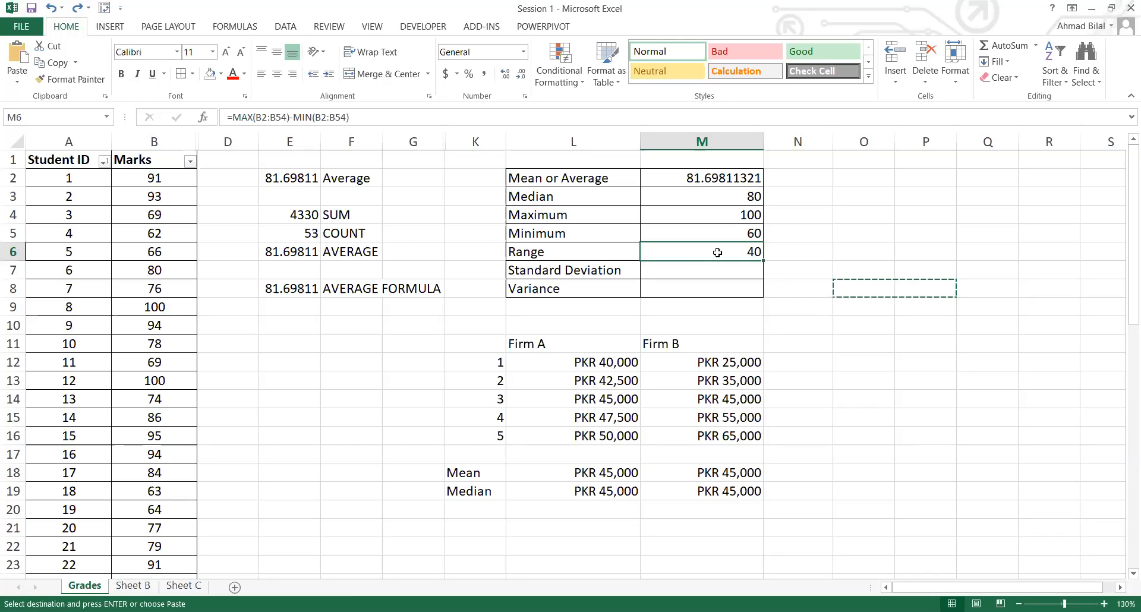
pyautogui.click(624, 273)
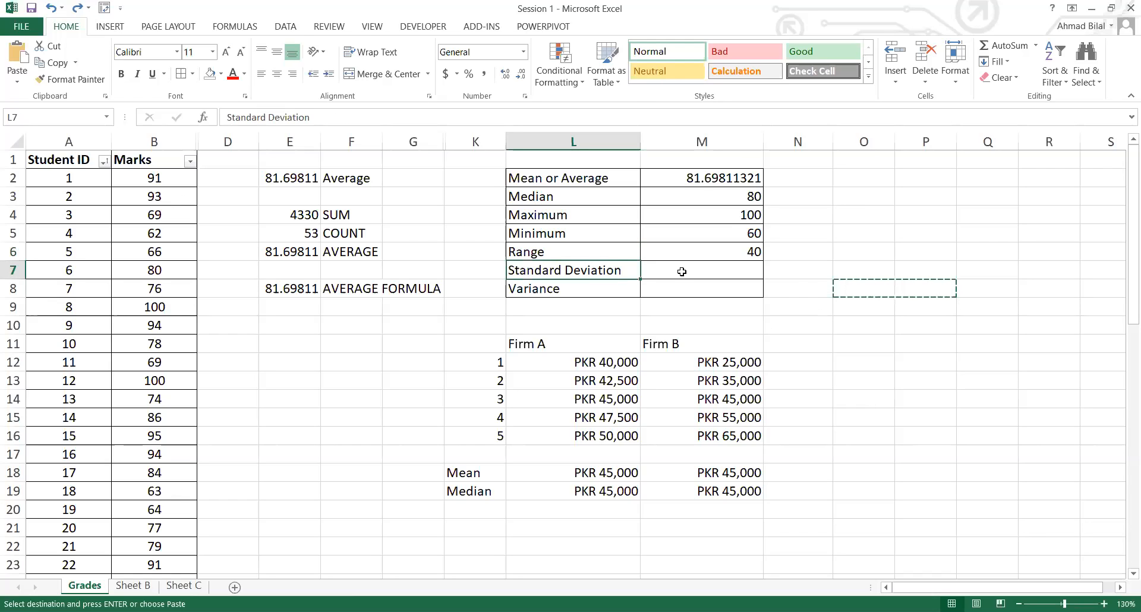
pyautogui.click(682, 272)
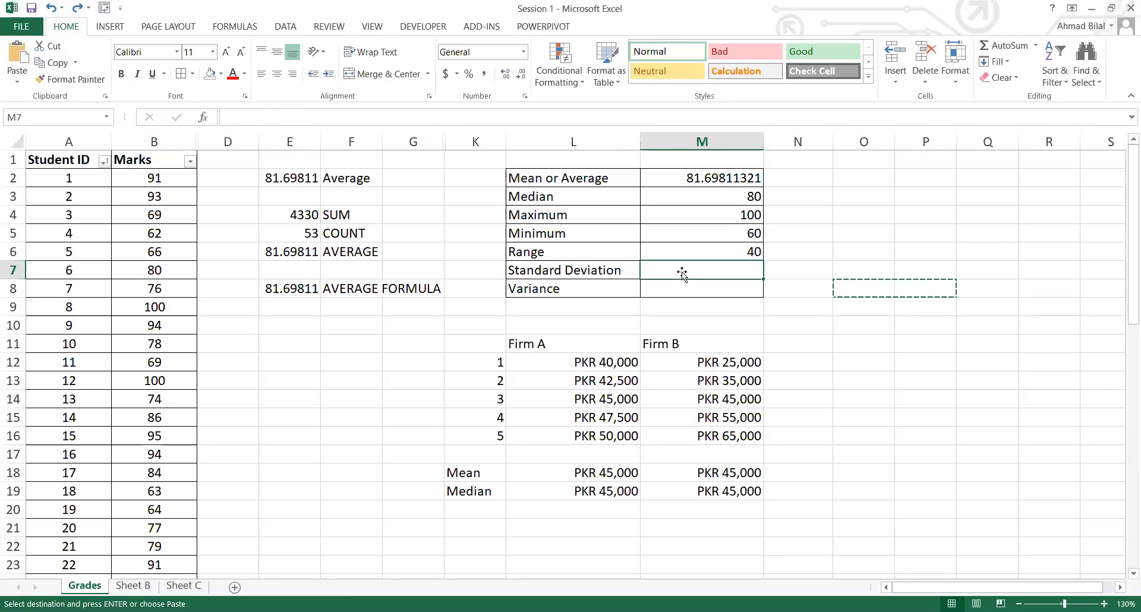
pyautogui.press('Escape')
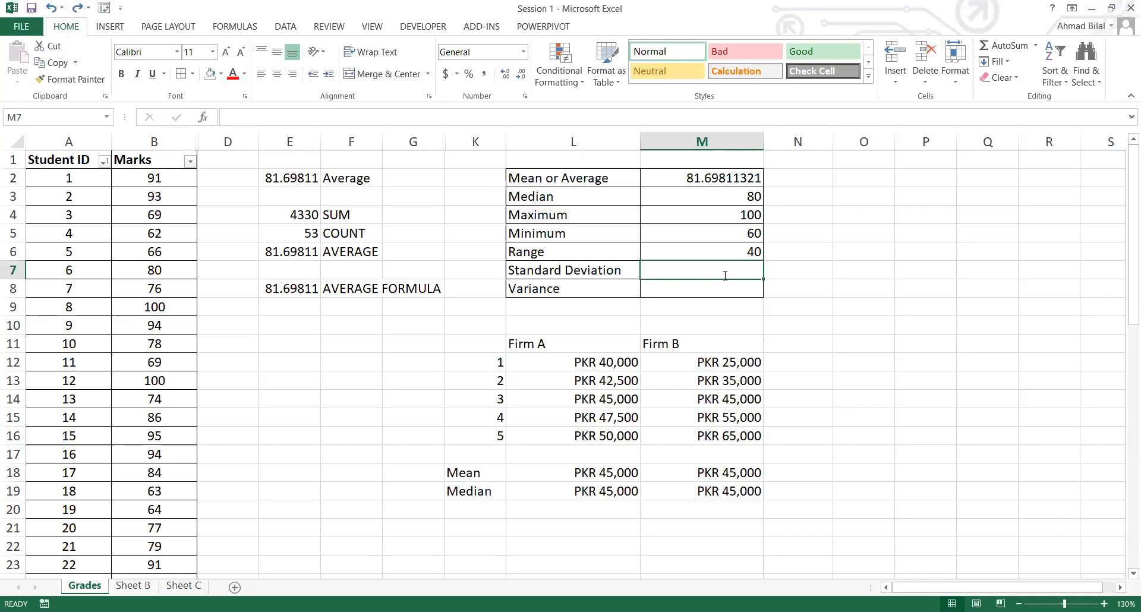
pyautogui.write('=stdev')
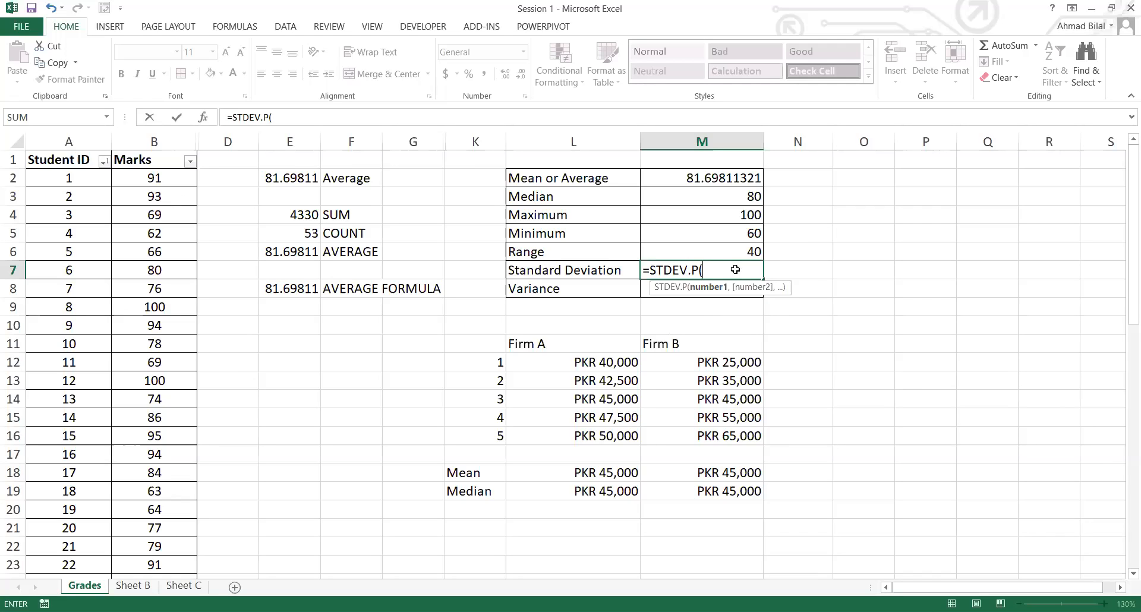
pyautogui.click(184, 180)
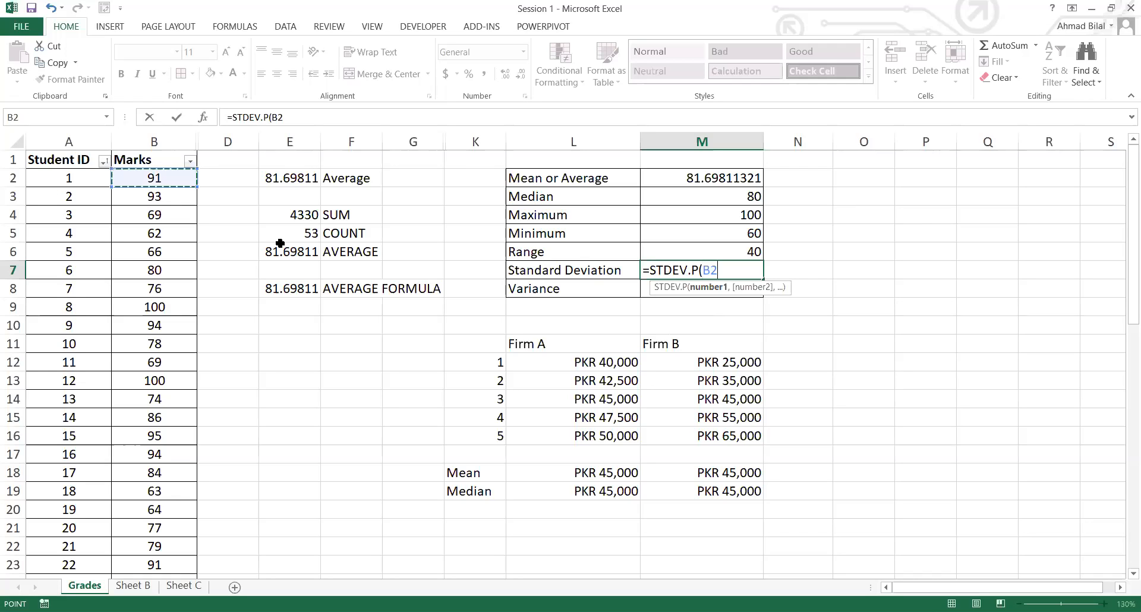
pyautogui.hotkey('ctrl', 'shift', 'Down')
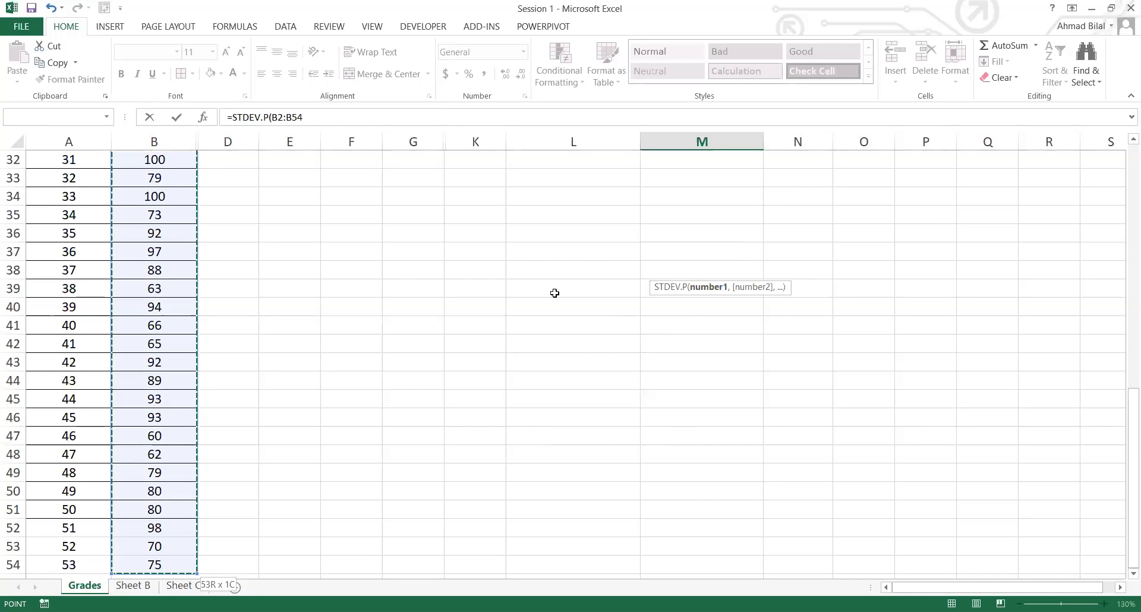
pyautogui.press('Return')
pyautogui.press('Up')
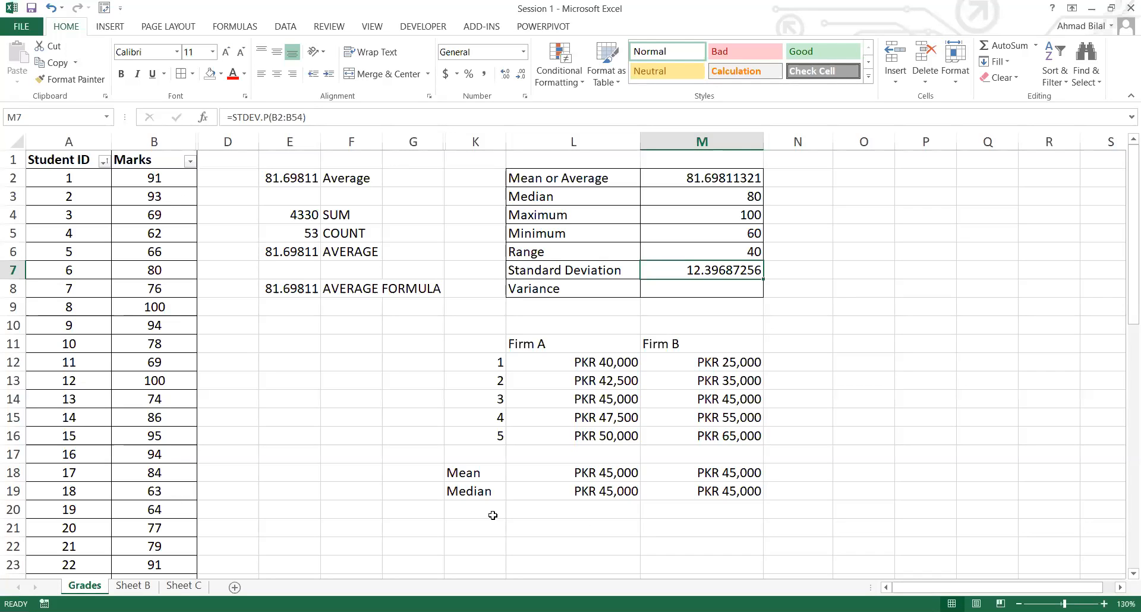
# Step: Add the row labels Range in K20 and St. Dev in K21 below the firms' Median row
pyautogui.click(568, 529)
pyautogui.press('Up')
pyautogui.press('Left')
pyautogui.write('Range')
pyautogui.press('Return')
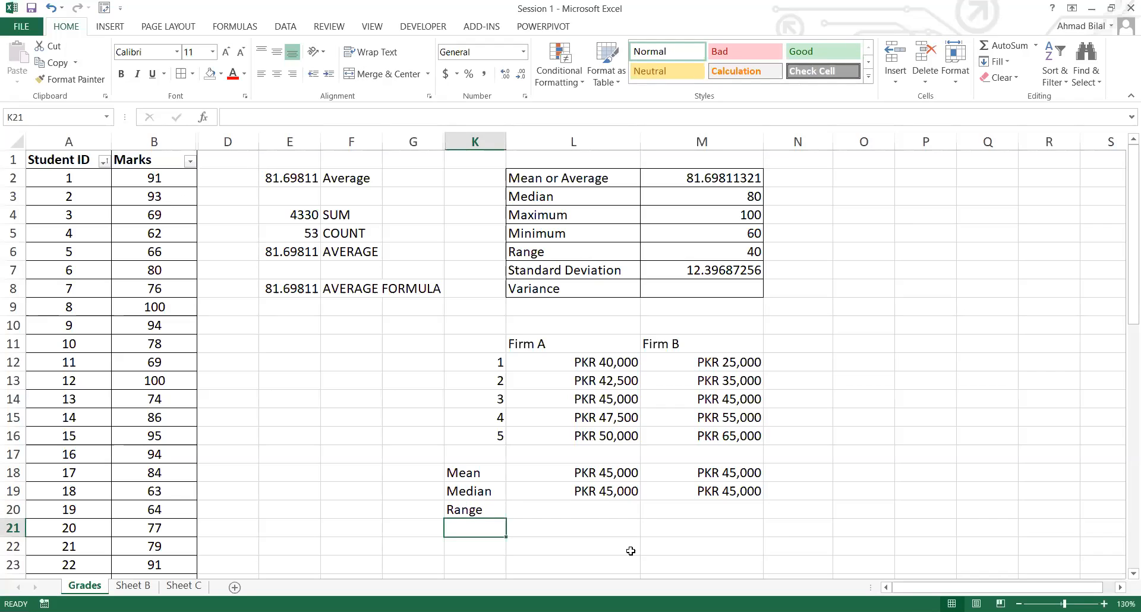
pyautogui.write('St. Dev')
pyautogui.press('Tab')
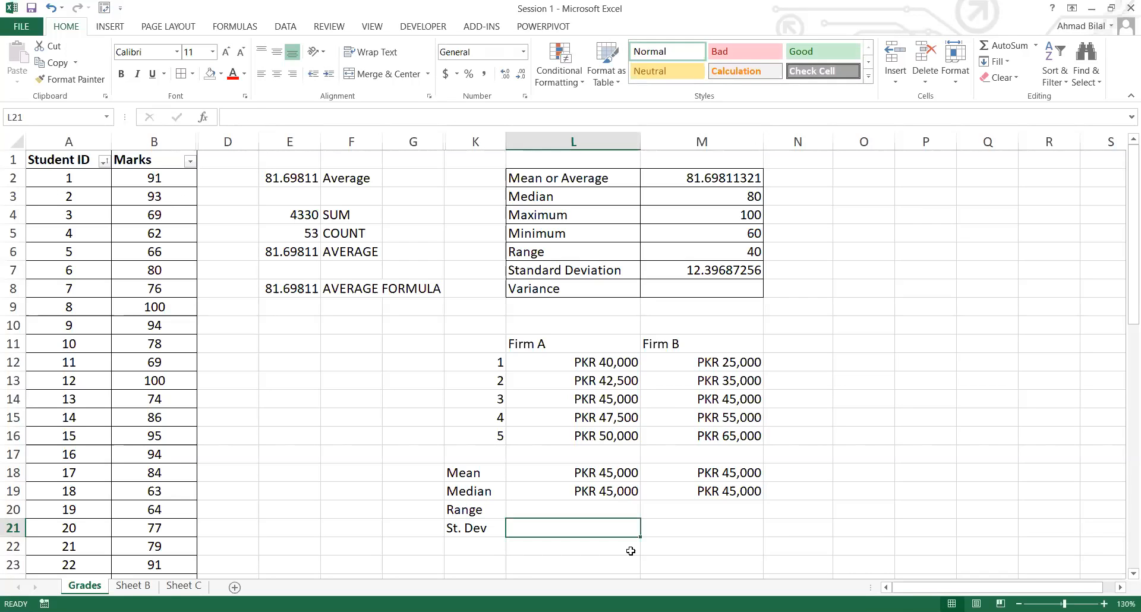
# Step: Calculate Firm A's salary range in L20 with =MAX(L12:L16)-MIN(L12:L16), and fill the formula across to M20 for Firm B
pyautogui.press('Up')
pyautogui.write('=')
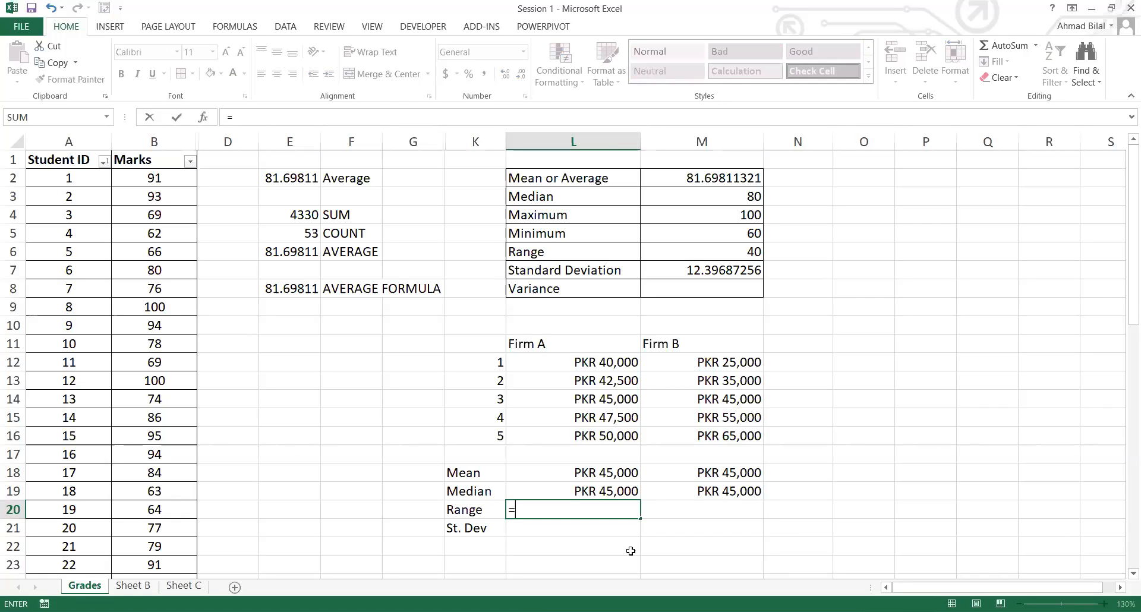
pyautogui.write('max(')
pyautogui.press('Up')
pyautogui.press('Up')
pyautogui.press('Up')
pyautogui.press('Up')
pyautogui.hotkey('shift', 'Up')
pyautogui.hotkey('shift', 'Up')
pyautogui.hotkey('shift', 'Up')
pyautogui.hotkey('shift', 'Up')
pyautogui.write(')')
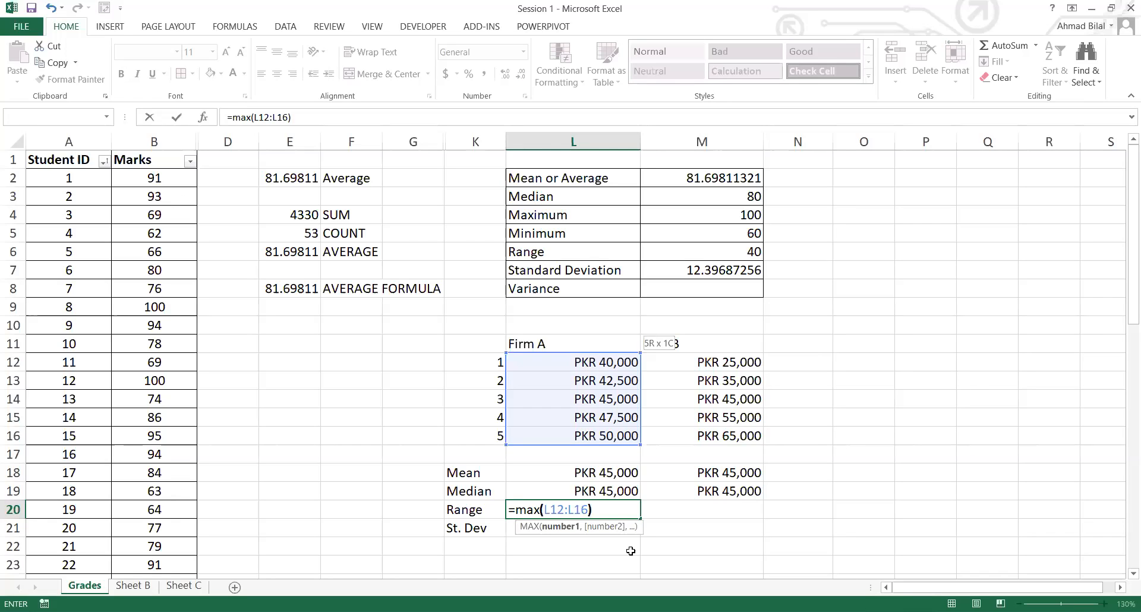
pyautogui.write('-min(L12:L16)')
pyautogui.press('Return')
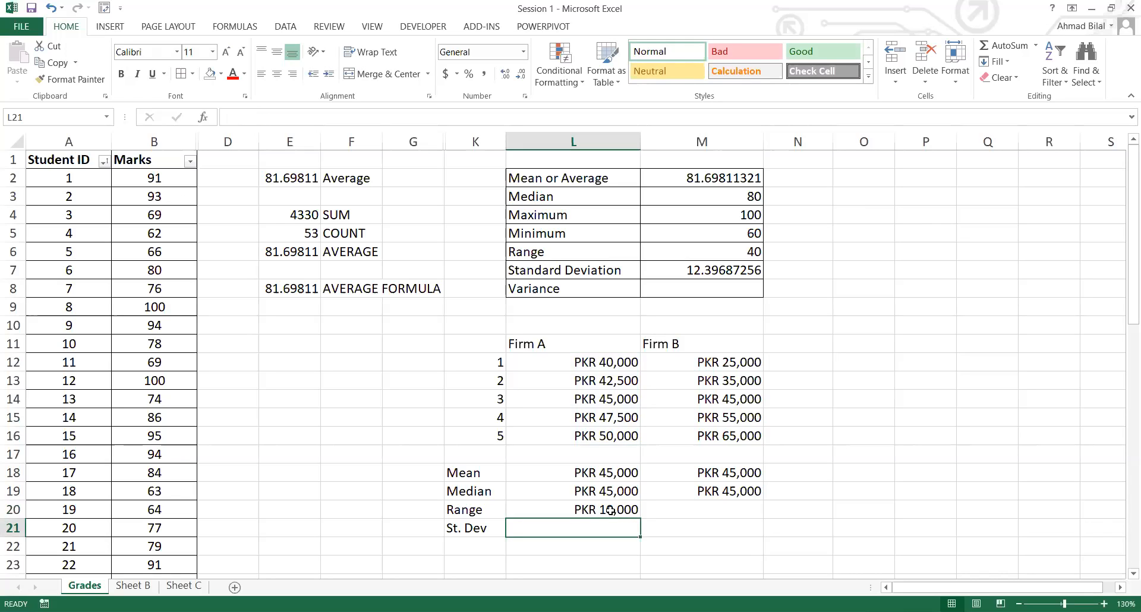
pyautogui.press('Up')
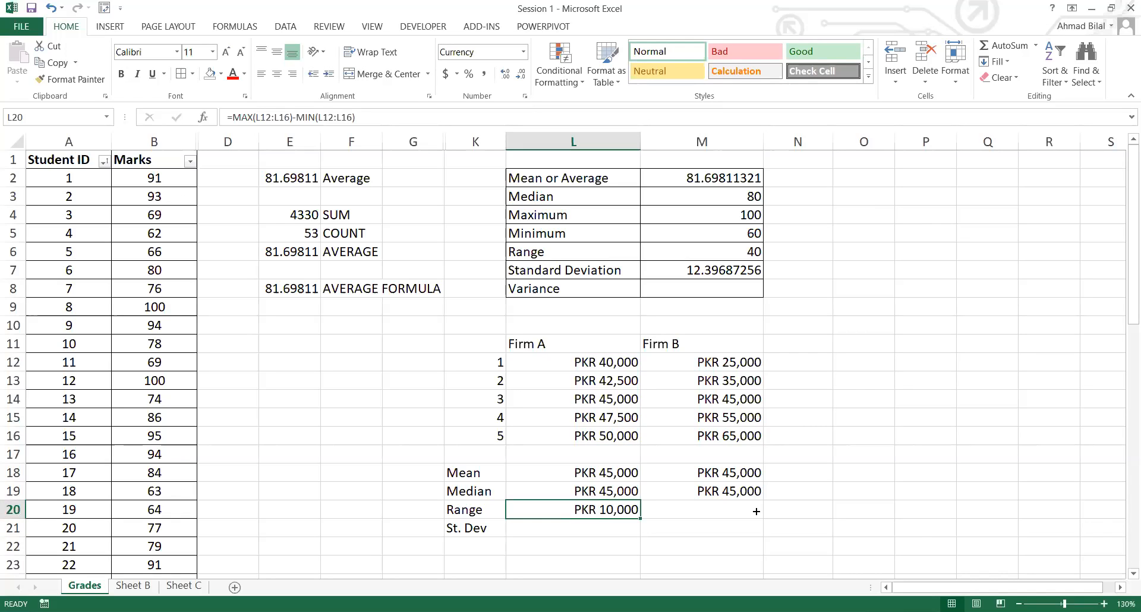
pyautogui.moveTo(755, 511); pyautogui.dragTo(758, 512)
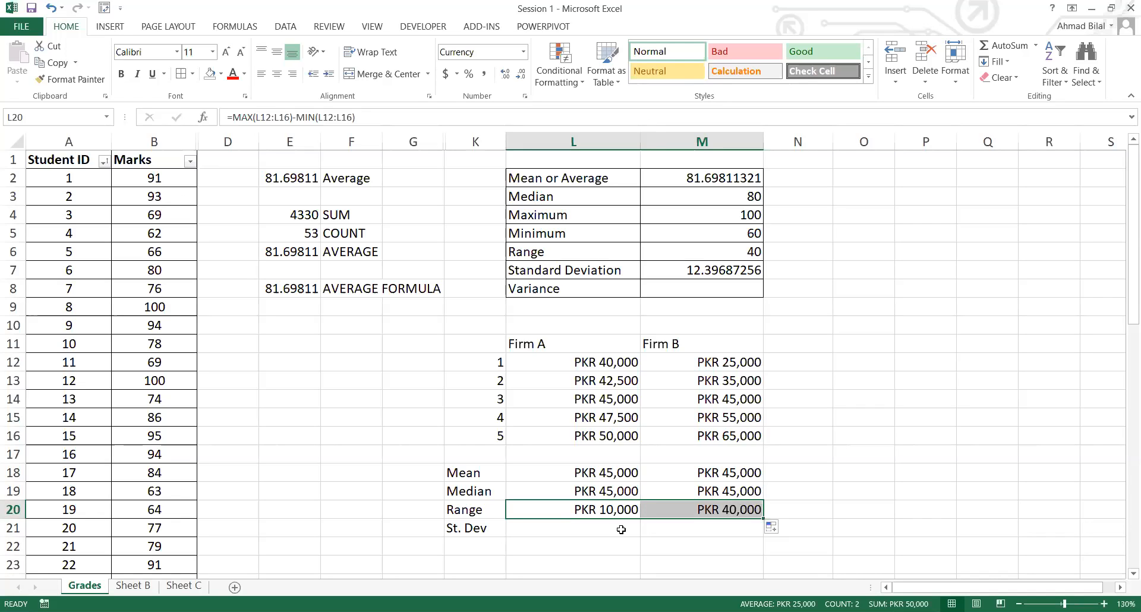
# Step: Calculate the population standard deviation of Firm A's salaries in L21 with =STDEV.P(L12:L16)
pyautogui.press('Down')
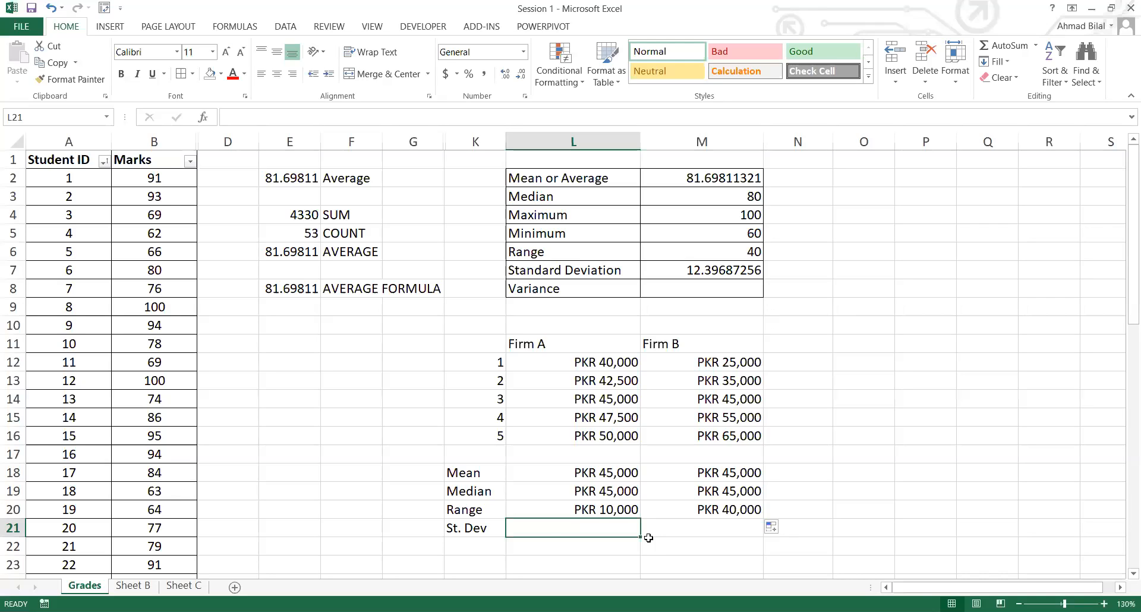
pyautogui.write('=STDEV.P(')
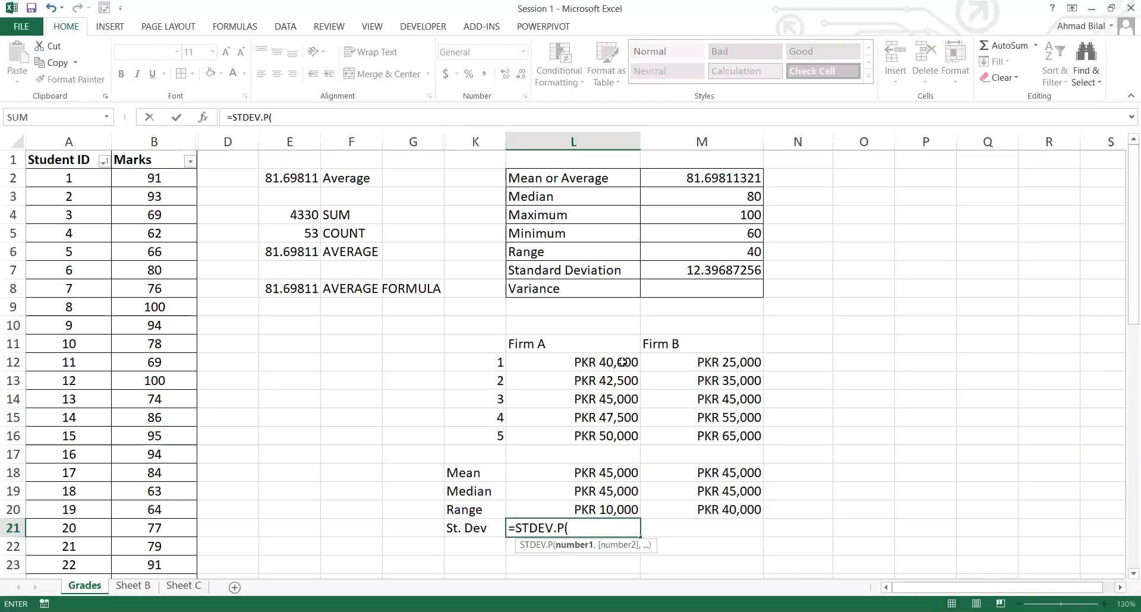
pyautogui.moveTo(622, 362); pyautogui.dragTo(629, 436)
pyautogui.press('Return')
pyautogui.press('Up')
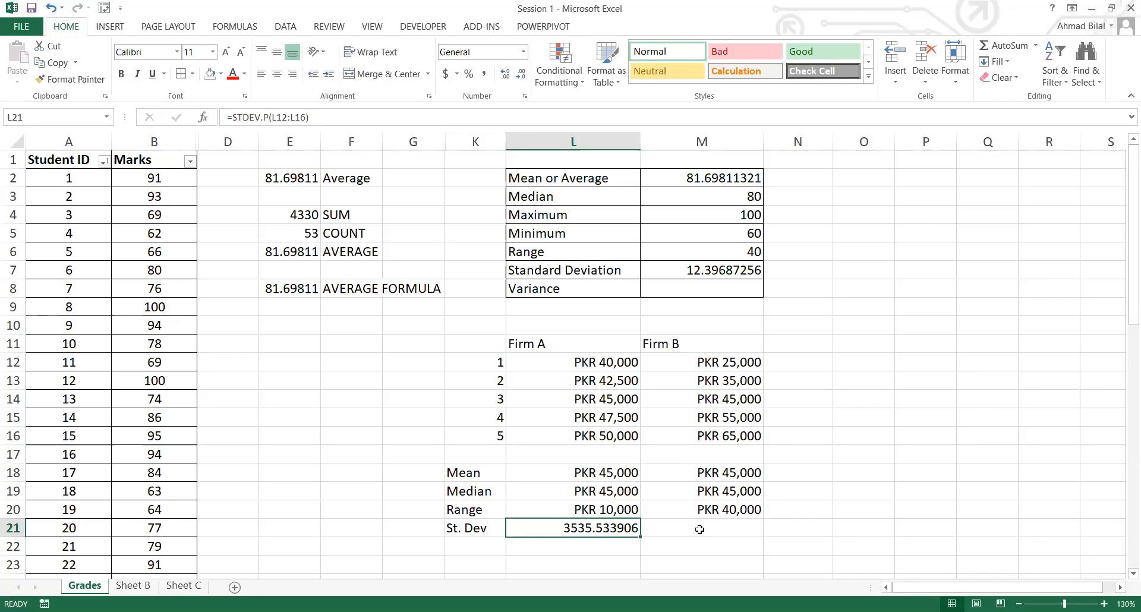
# Step: Copy Firm A's standard deviation formula in L21 across to M21 for Firm B
pyautogui.press('Up')
pyautogui.press('Down')
pyautogui.hotkey('ctrl', 'c')
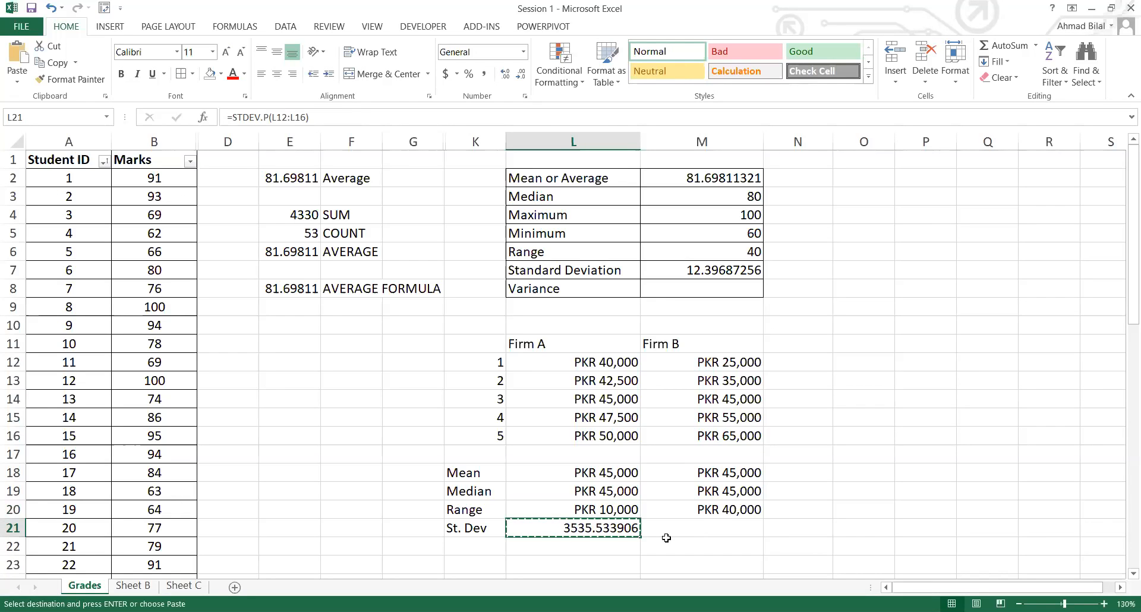
pyautogui.hotkey('shift', 'Right')
pyautogui.press('Return')
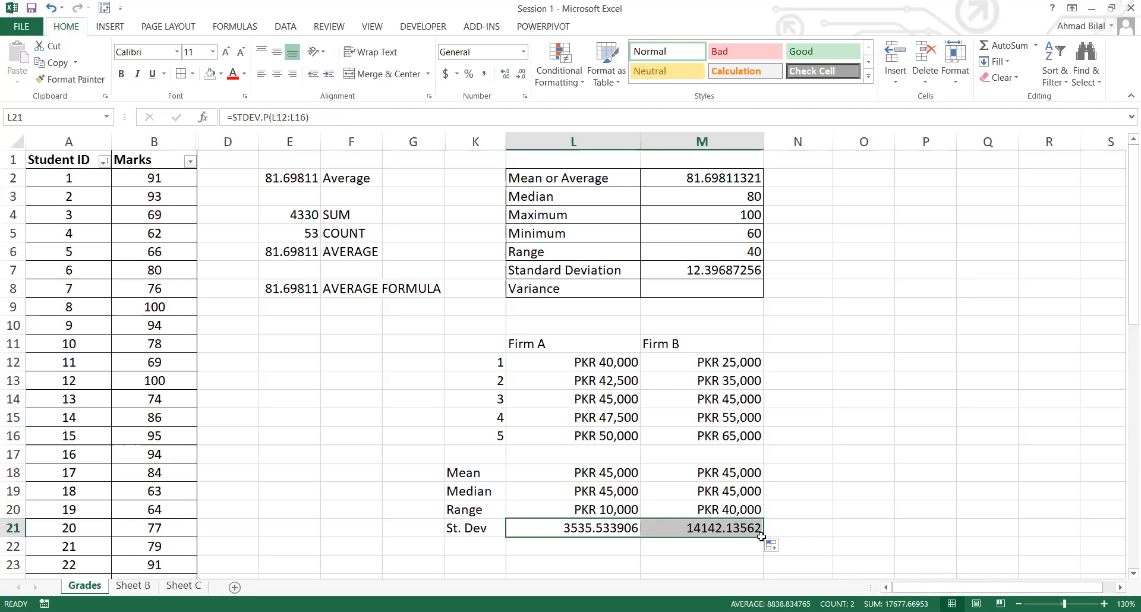
# Step: Copy the currency format of the Range values in L20:M20 onto the St. Dev values in L21:M21 with Format Painter
pyautogui.click(591, 527)
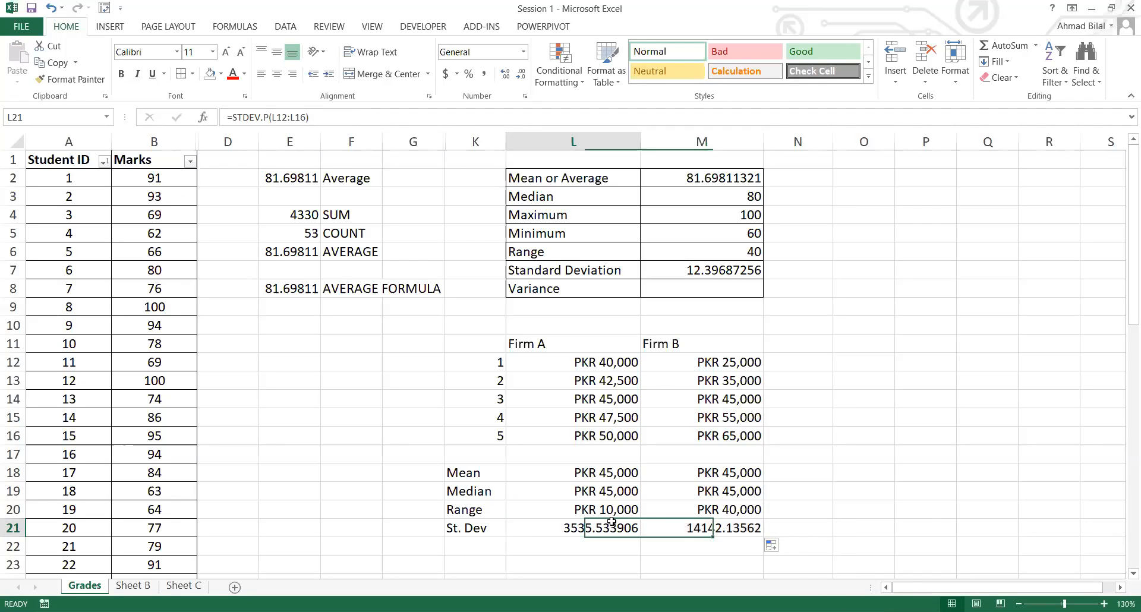
pyautogui.click(657, 528)
pyautogui.moveTo(594, 510); pyautogui.dragTo(701, 509)
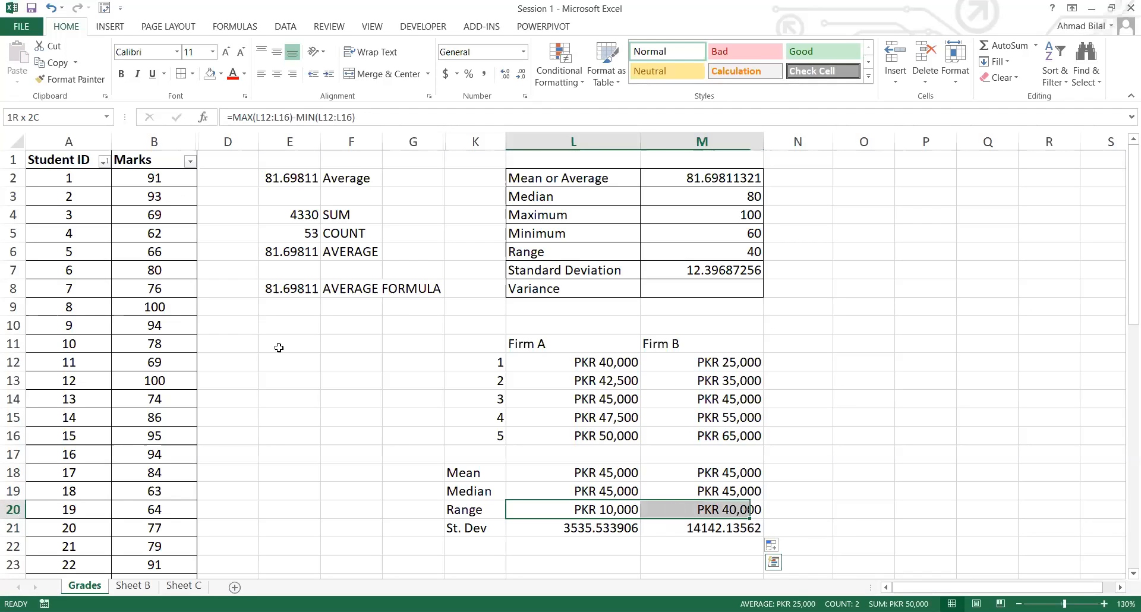
pyautogui.click(72, 81)
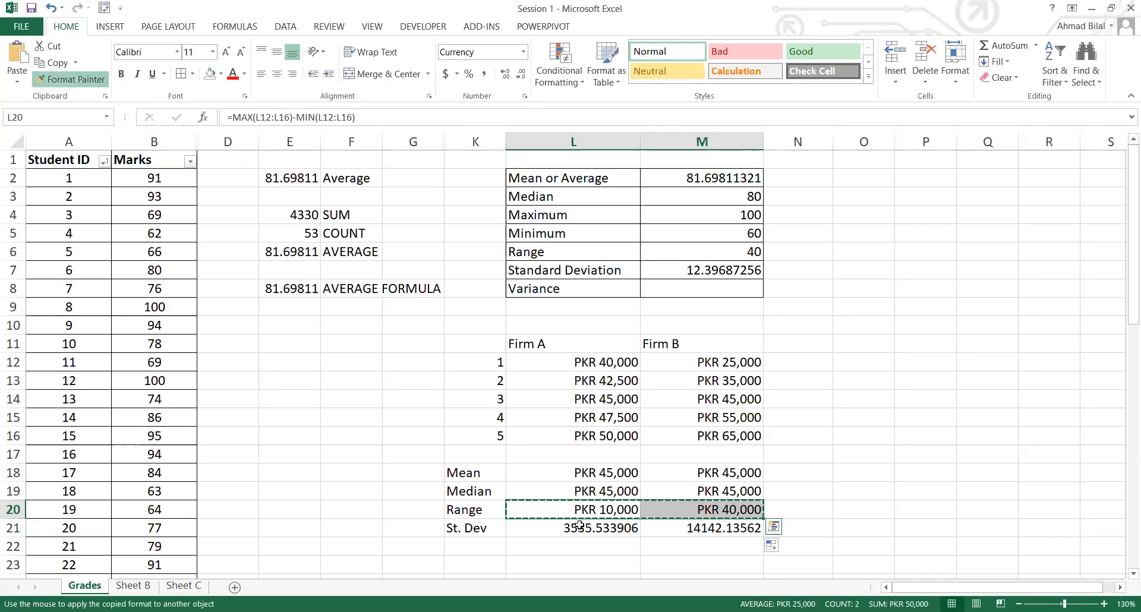
pyautogui.moveTo(579, 525); pyautogui.dragTo(686, 526)
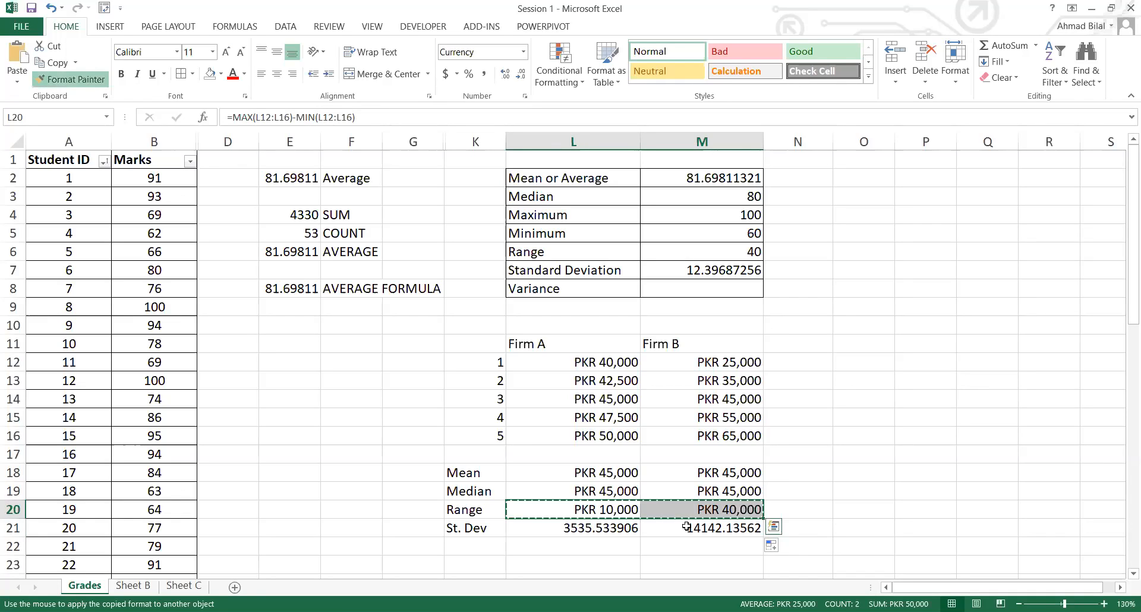
pyautogui.click(800, 530)
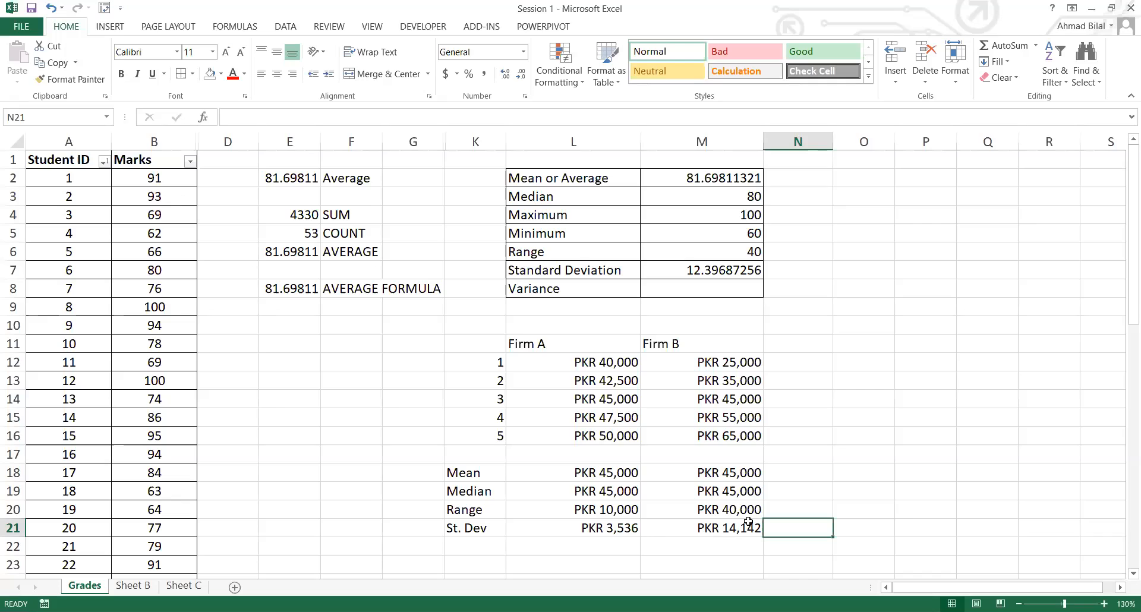
pyautogui.press('Left')
pyautogui.press('Left')
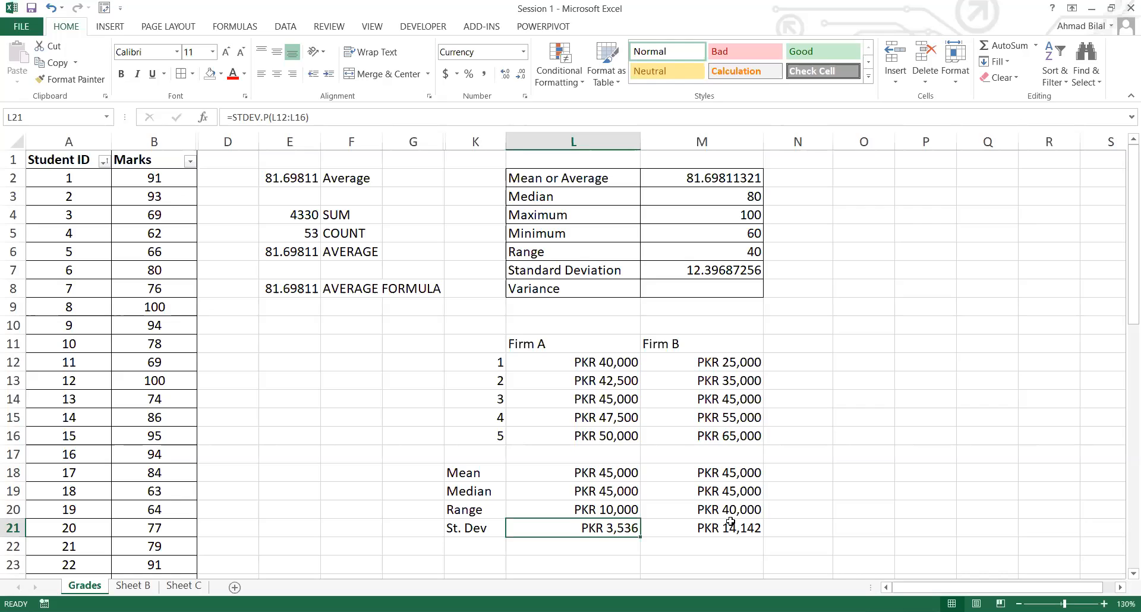
# Step: Calculate the population variance of the marks in M8 with =VAR.P(B2:B54)
pyautogui.click(728, 288)
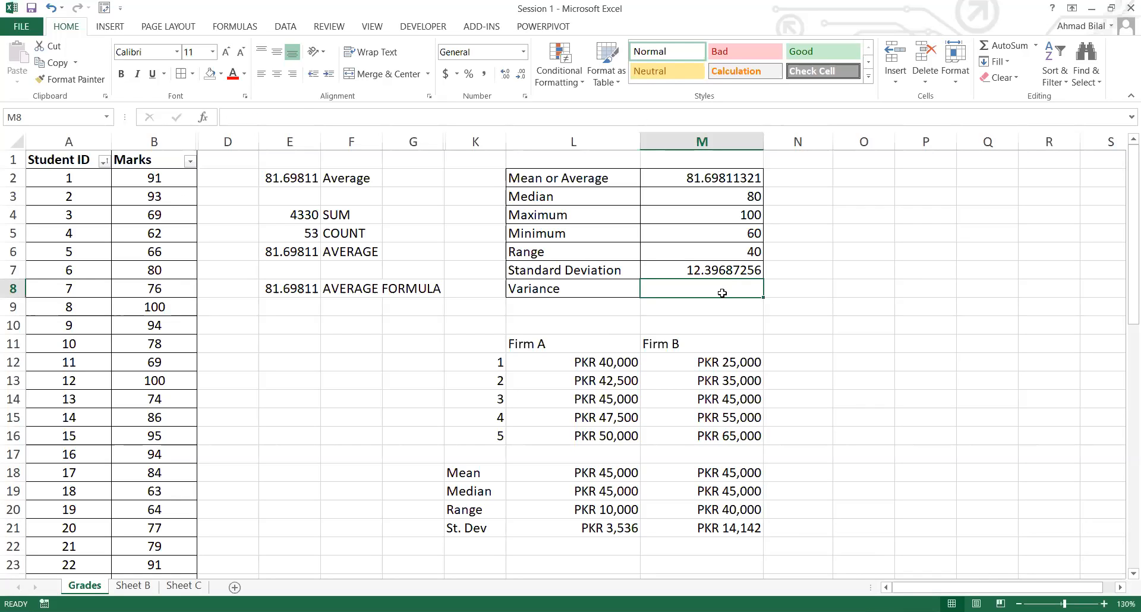
pyautogui.write('=')
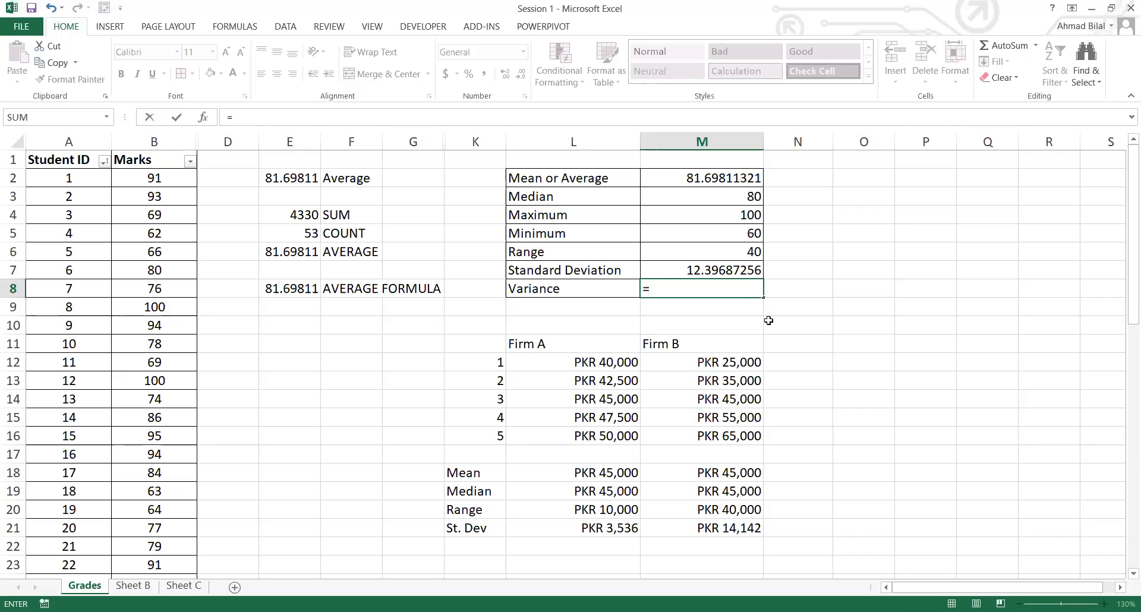
pyautogui.write('var.')
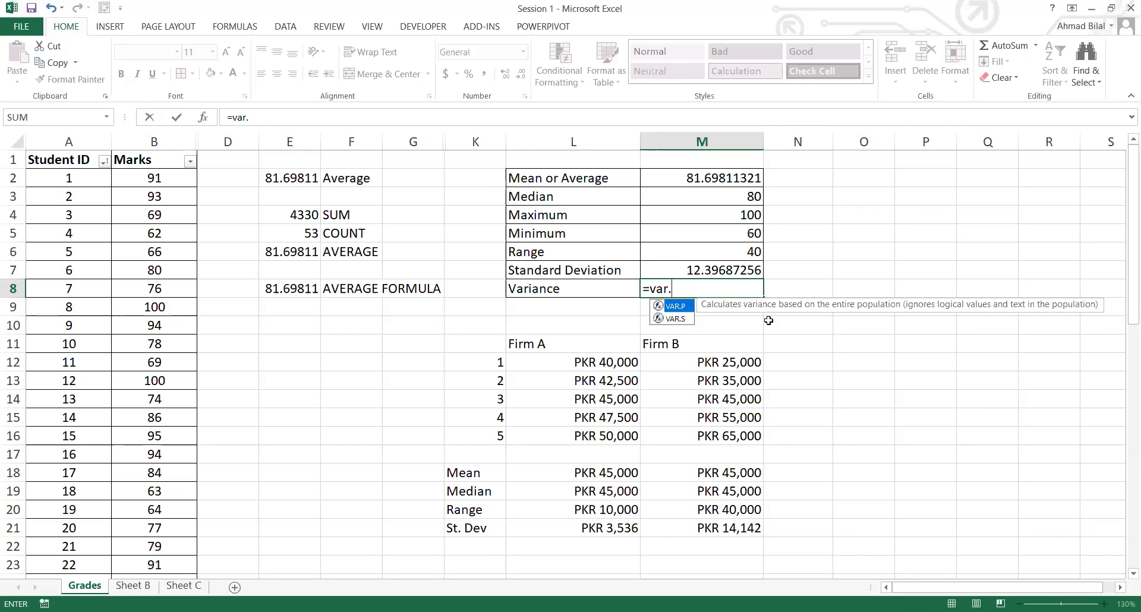
pyautogui.press('Tab')
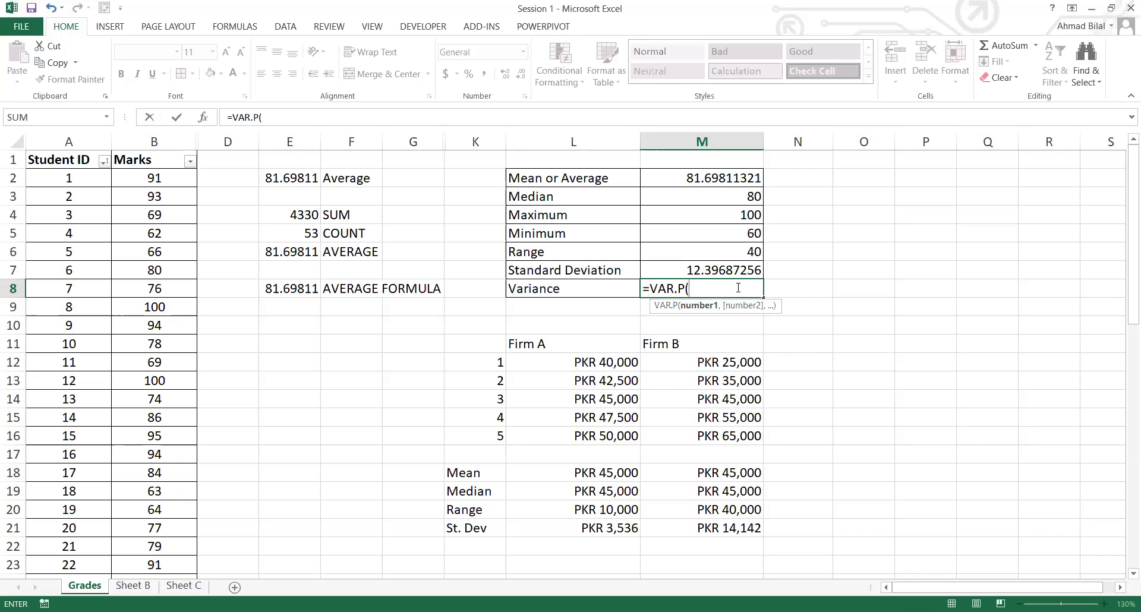
pyautogui.click(136, 181)
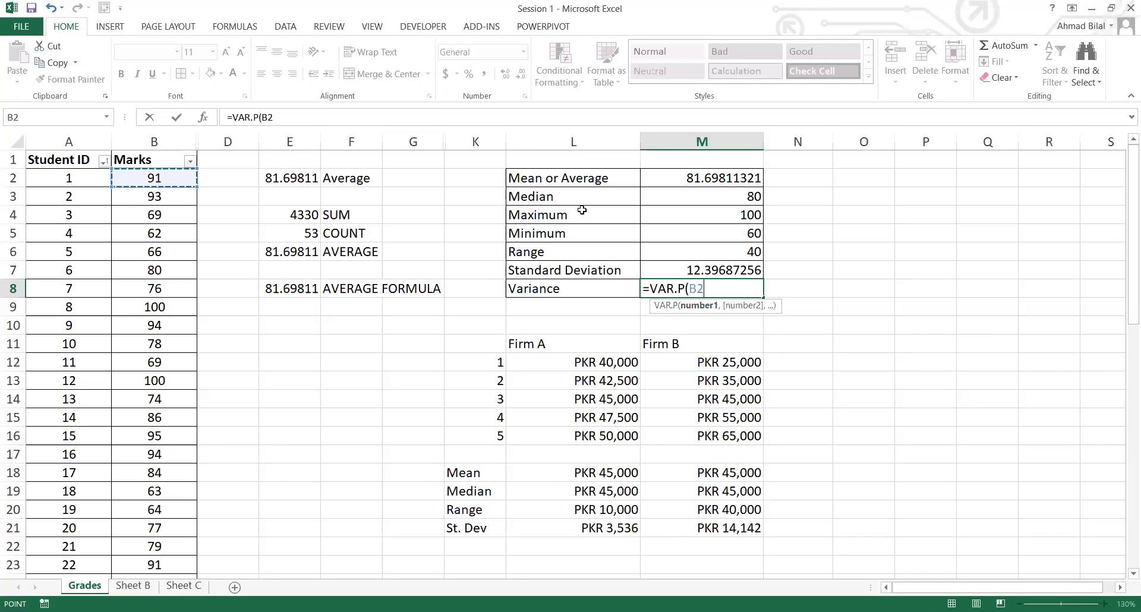
pyautogui.press('Return')
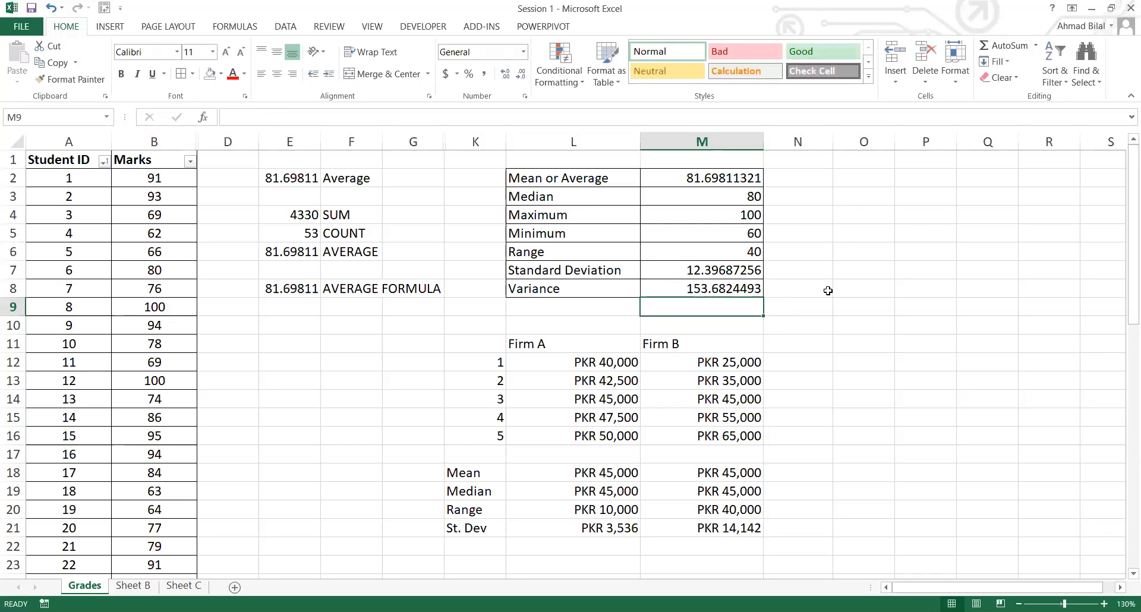
pyautogui.press('Up')
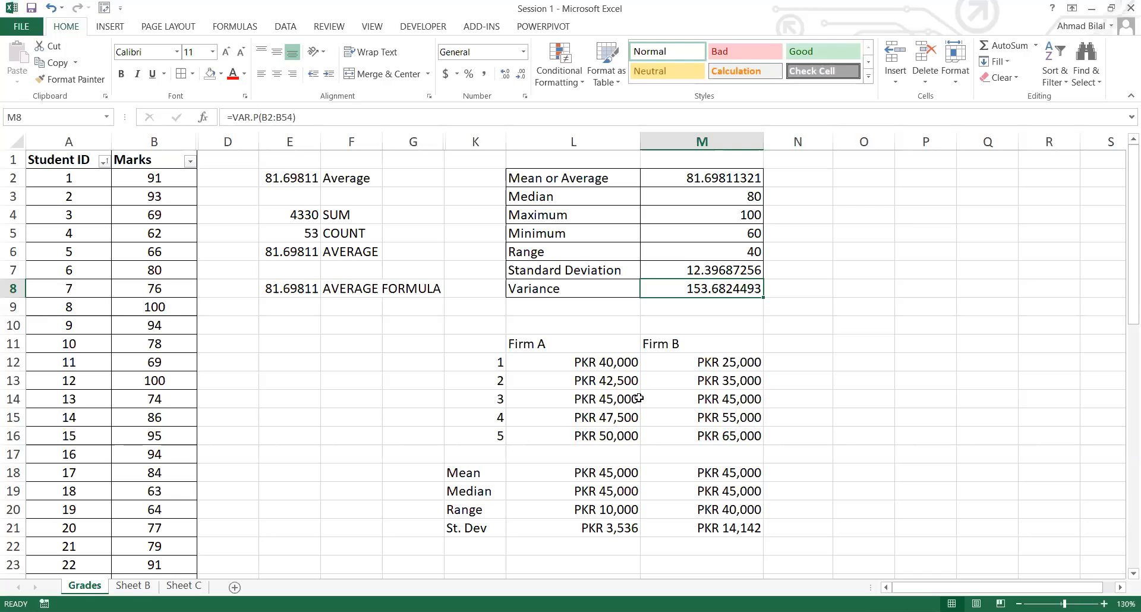
# Step: Add the row label Variance in K22 below the firms' St. Dev row
pyautogui.click(503, 546)
pyautogui.write('A')
pyautogui.write('ariance')
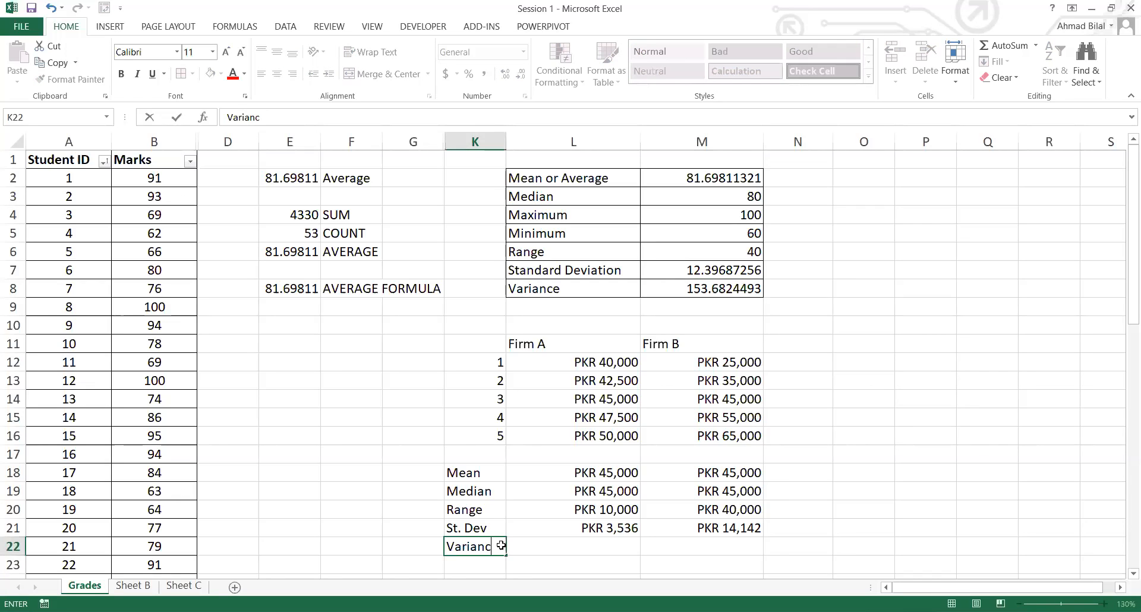
pyautogui.press('Tab')
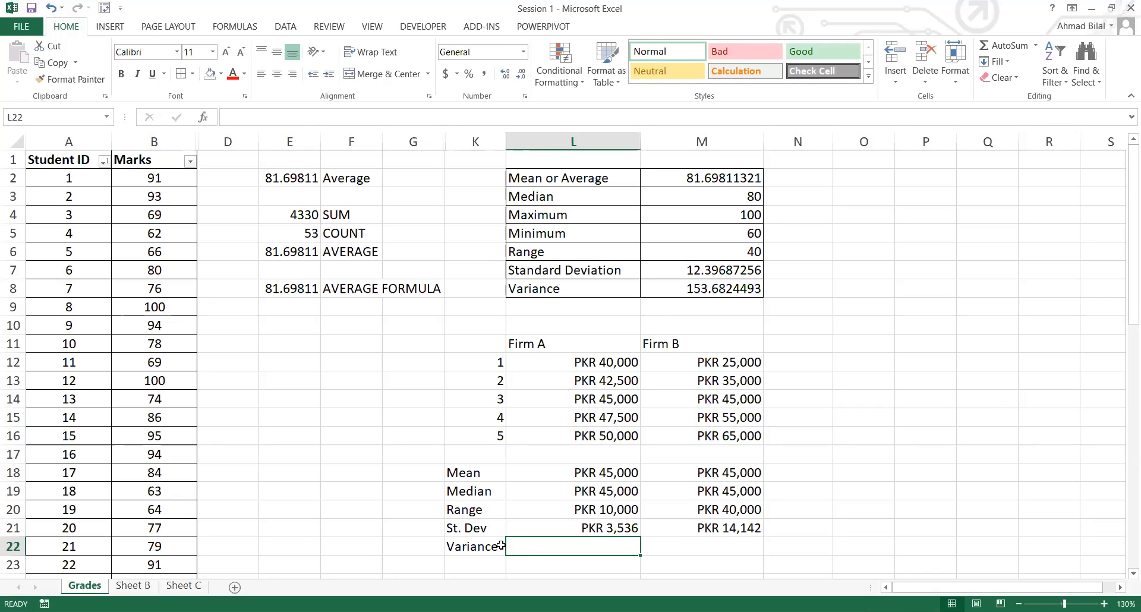
# Step: Calculate Firm A's salary variance in L22 with =VAR.P(L12:L16), and copy the formula across to M22 for Firm B
pyautogui.hotkey('ctrl', 'c')
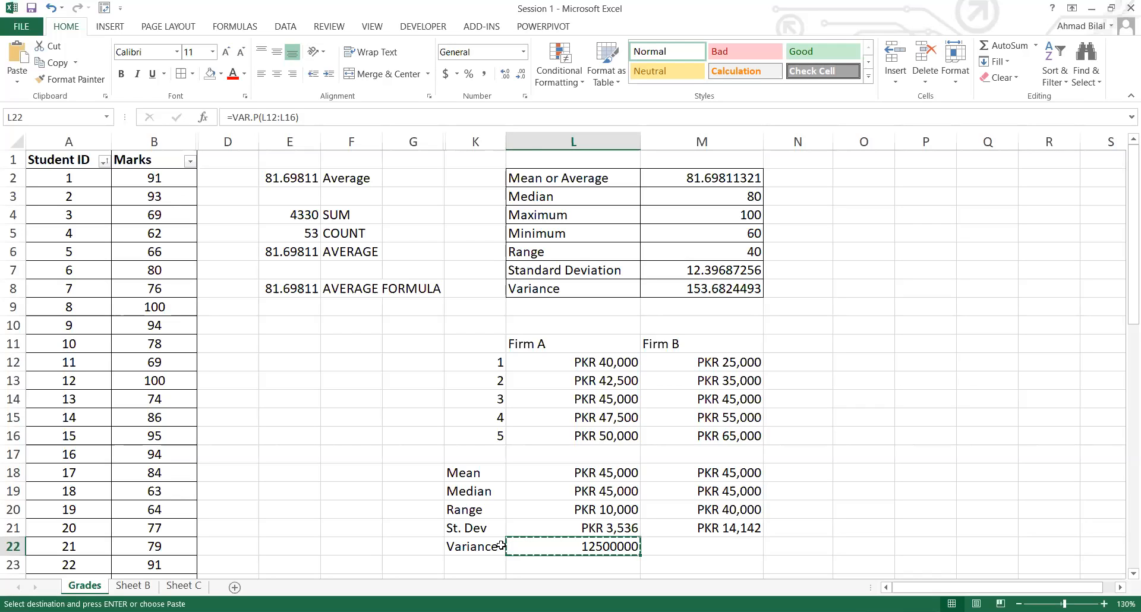
pyautogui.hotkey('shift', 'Right')
pyautogui.hotkey('ctrl', 'v')
pyautogui.press('Down')
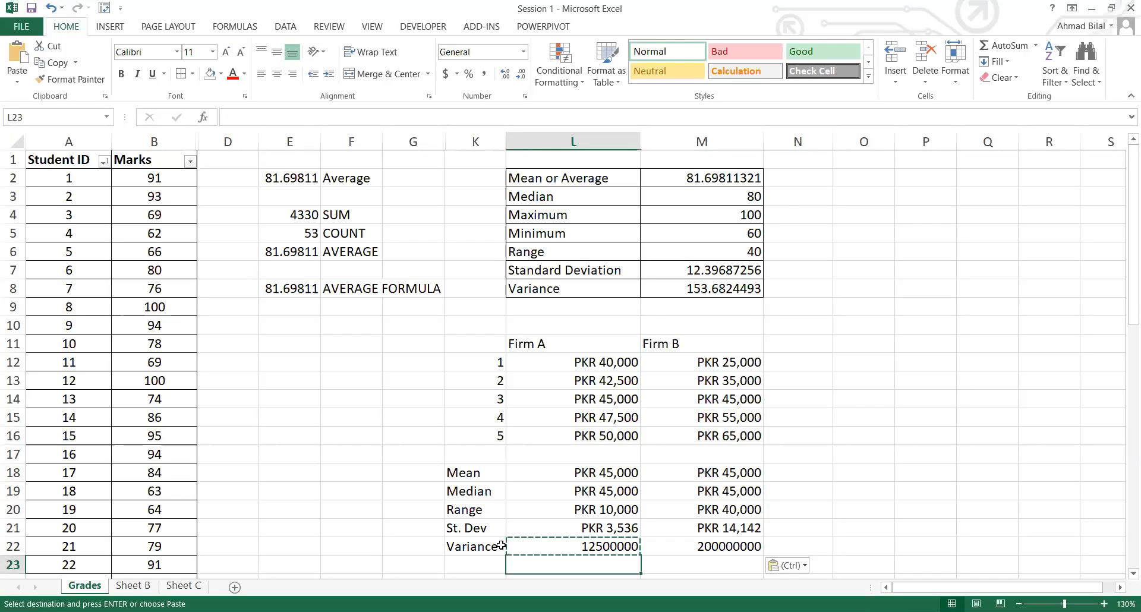
pyautogui.press('Up')
pyautogui.press('Right')
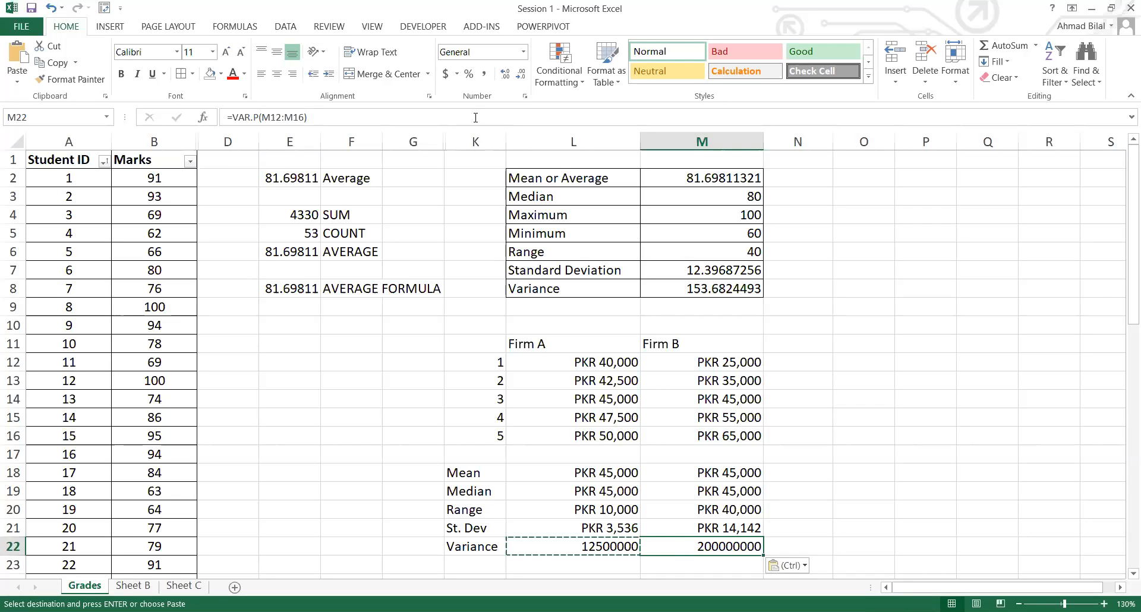
# Step: Format the firms' variances in L22:M22 in comma style with no decimal places
pyautogui.press('Left')
pyautogui.hotkey('shift', 'Right')
pyautogui.hotkey('alt', 'h')
pyautogui.press('k')
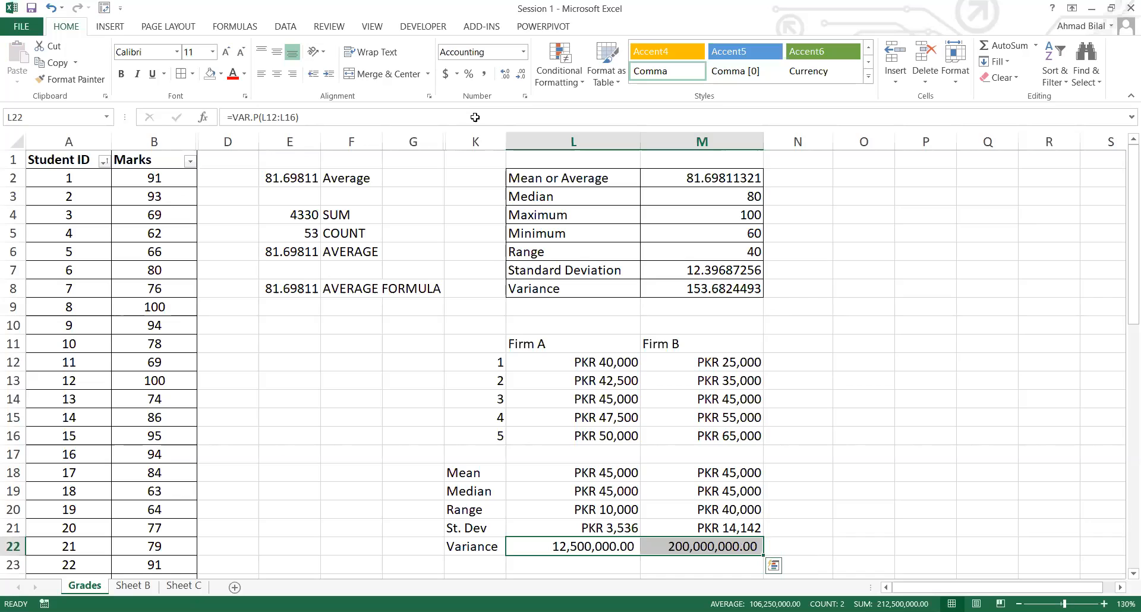
pyautogui.hotkey('alt', 'h')
pyautogui.press('9')
pyautogui.hotkey('alt', 'h')
pyautogui.press('9')
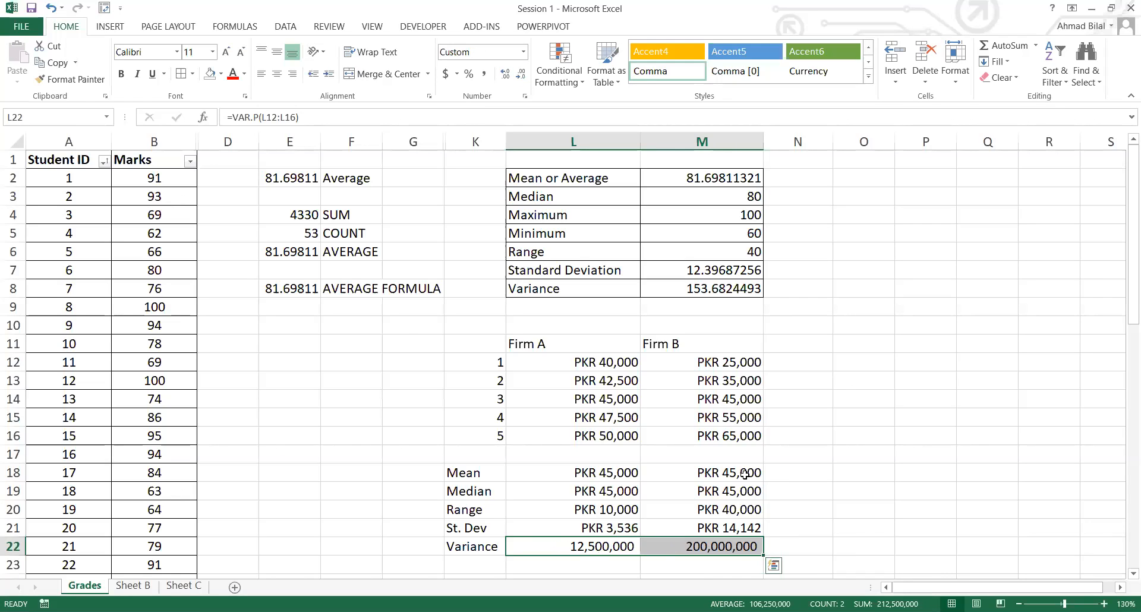
pyautogui.press('Right')
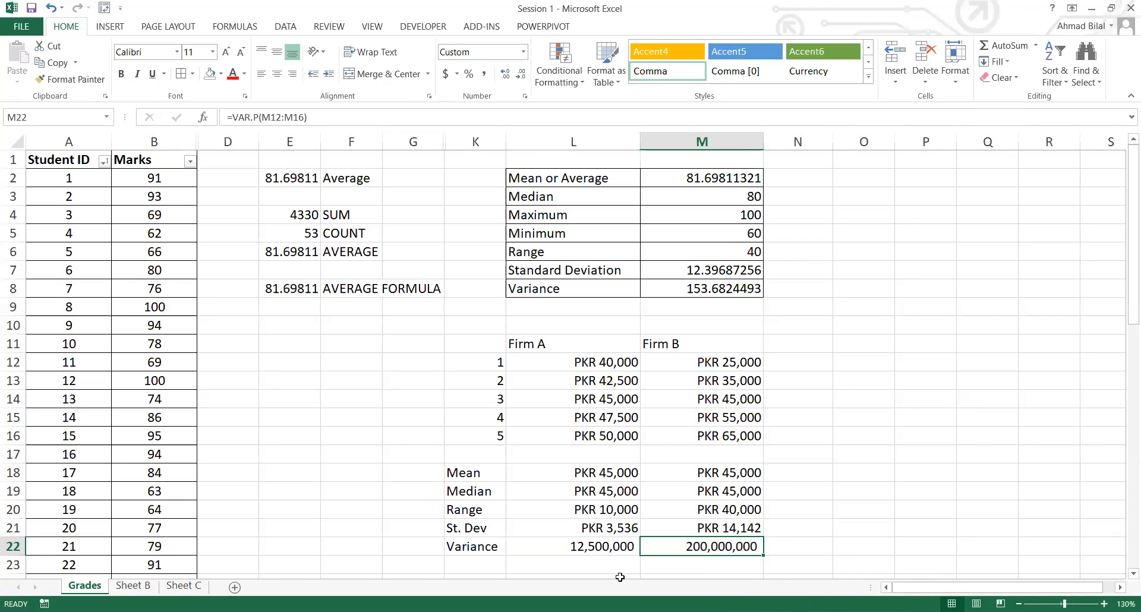
pyautogui.click(585, 546)
# Step: Show the formulas in the Grades sheet's cells instead of their results
pyautogui.moveTo(731, 178); pyautogui.dragTo(745, 285)
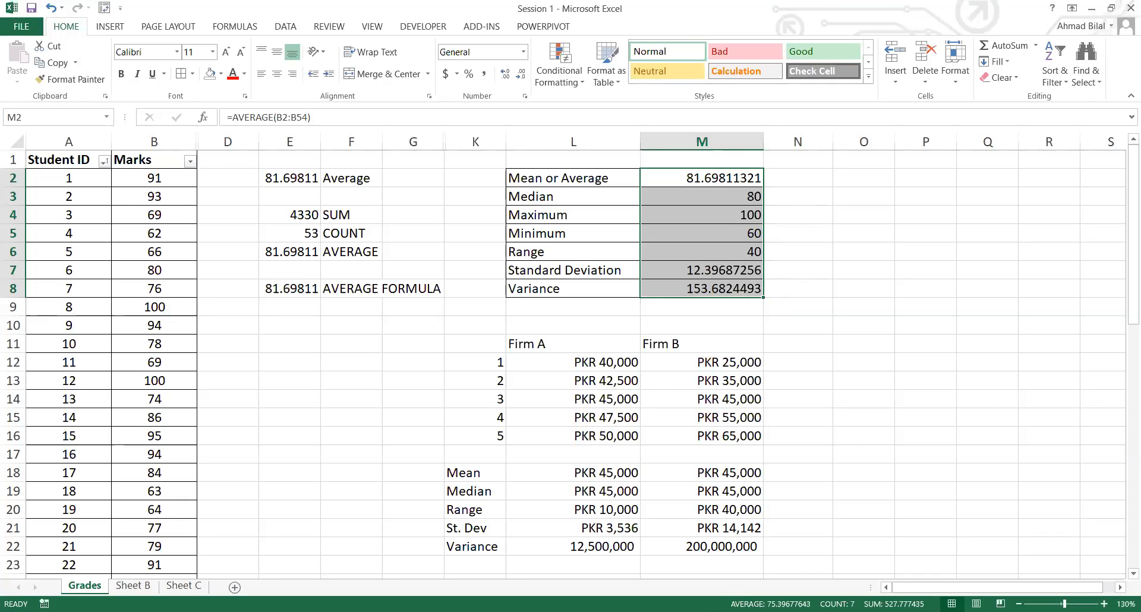
pyautogui.click(759, 181)
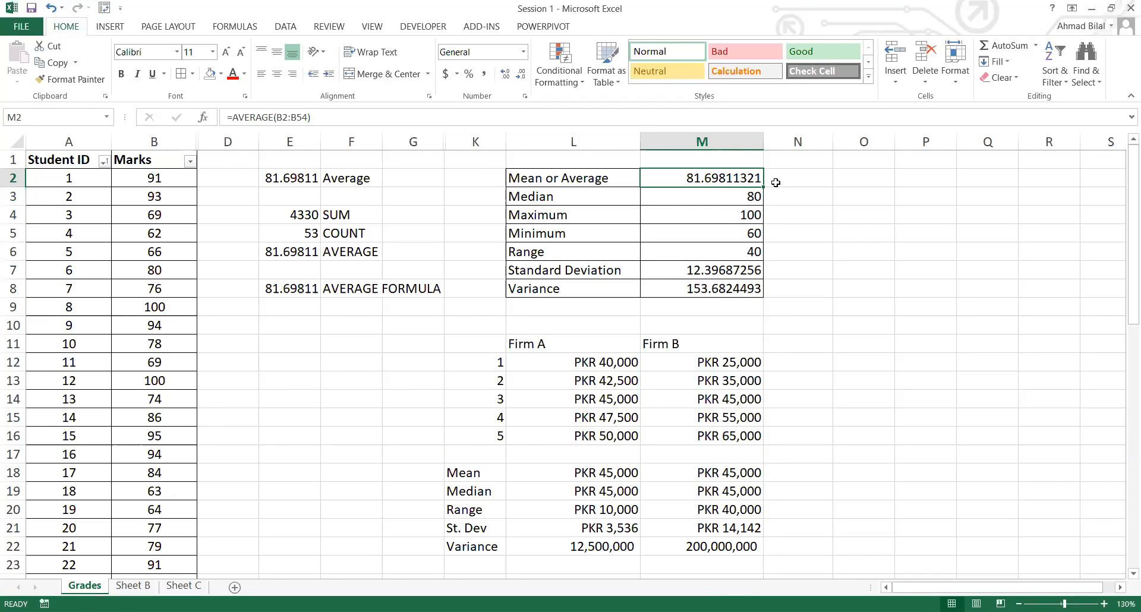
pyautogui.hotkey('ctrl', '`')
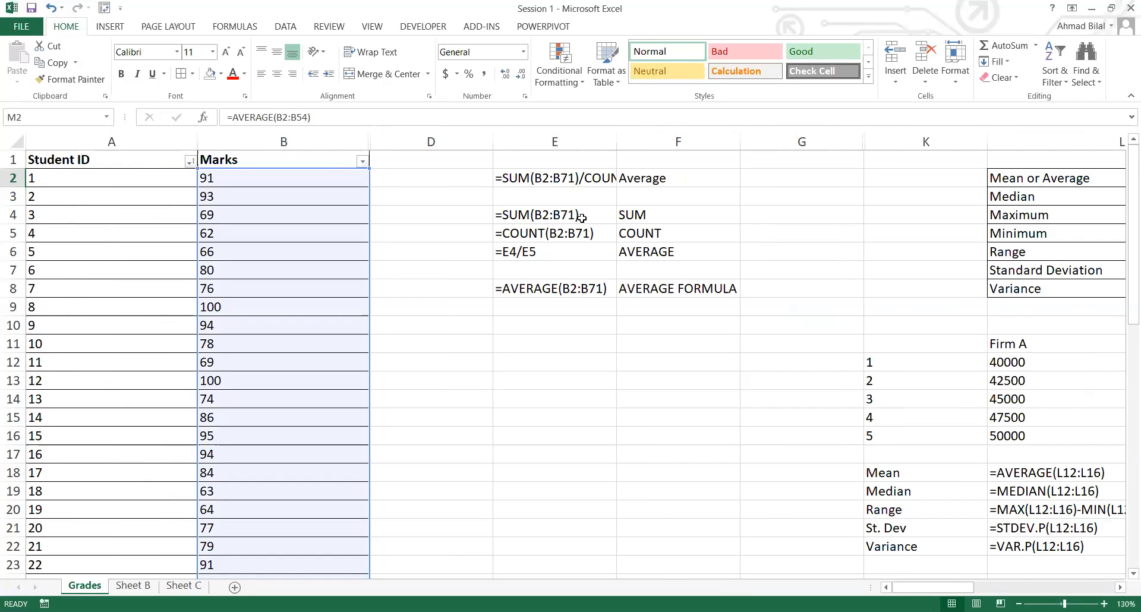
# Step: Examine the formulas in the marks' statistics table and in the Firm A and Firm B comparison
pyautogui.click(577, 161)
pyautogui.press('Right')
pyautogui.press('Right')
pyautogui.press('Right')
pyautogui.press('Right')
pyautogui.press('Right')
pyautogui.press('Right')
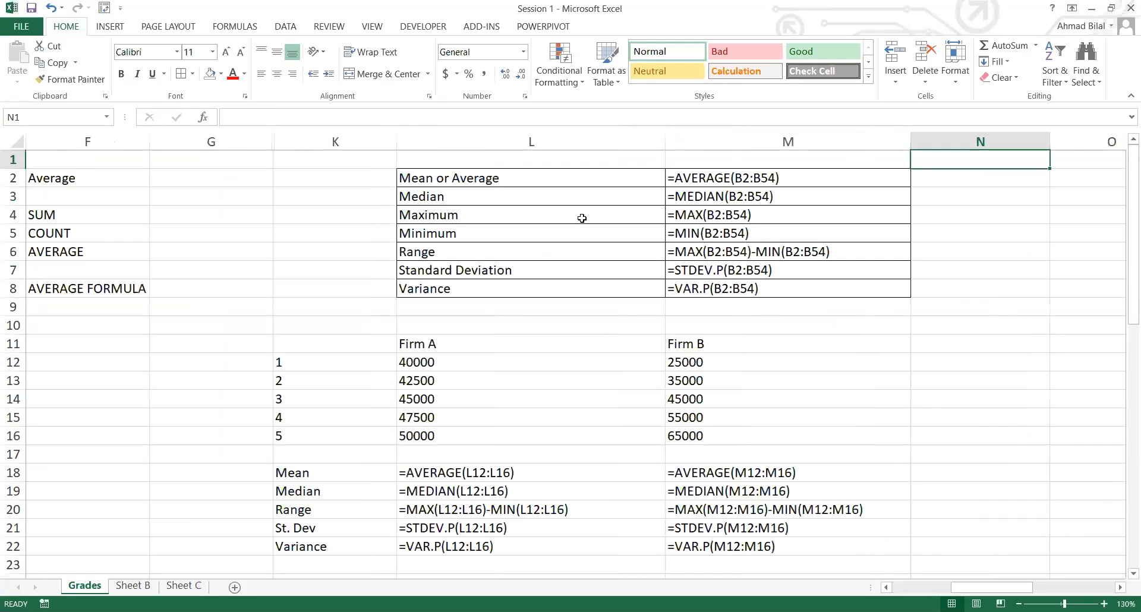
pyautogui.press('Left')
pyautogui.press('Left')
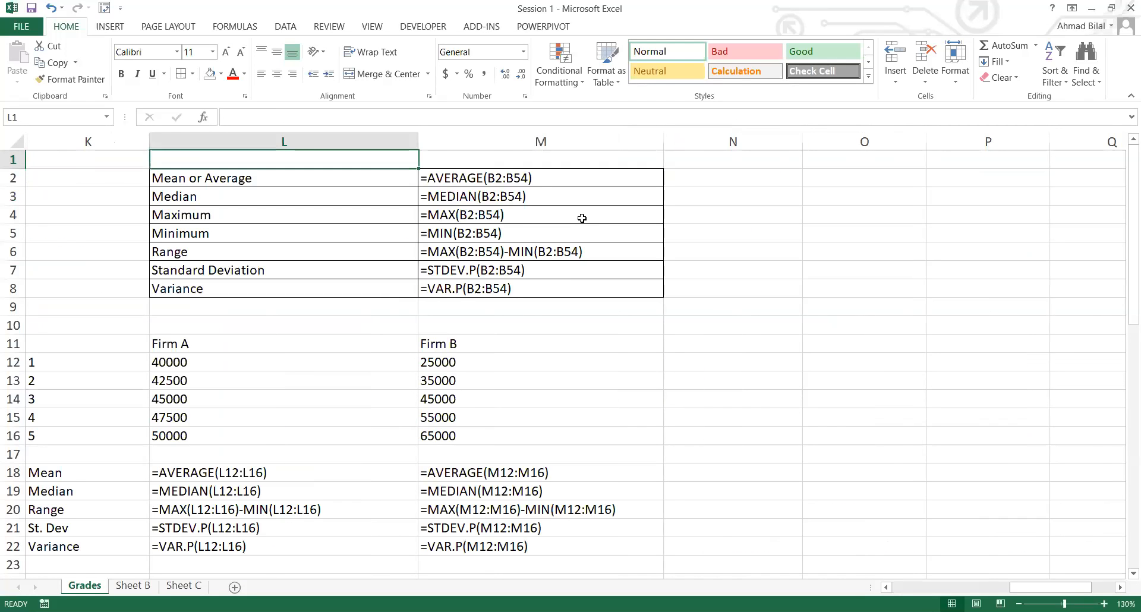
pyautogui.press('Down')
pyautogui.press('Down')
pyautogui.press('Up')
pyautogui.press('Left')
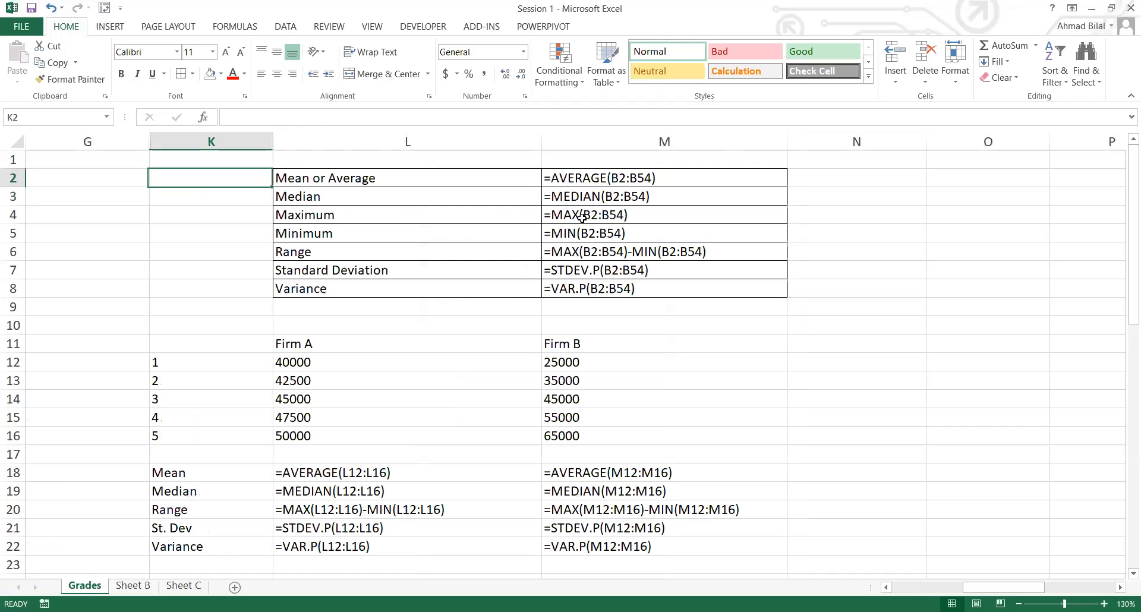
pyautogui.press('Left')
pyautogui.press('Up')
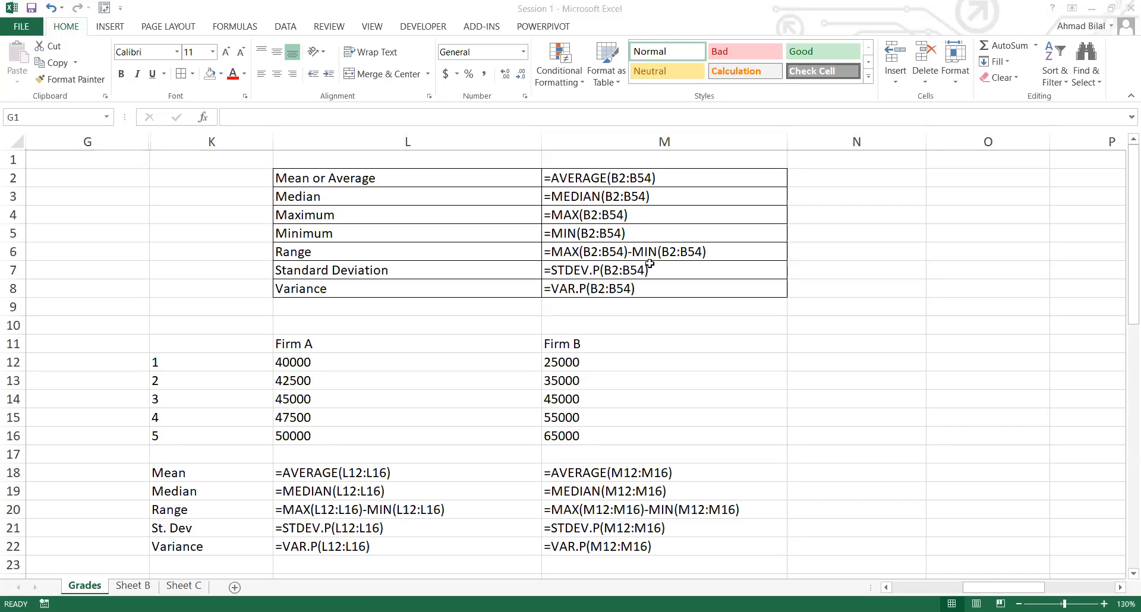
# Step: Bring up the available STDEV function variants within the Standard Deviation formula in M7, and leave the formula without saving an edit
pyautogui.click(669, 266)
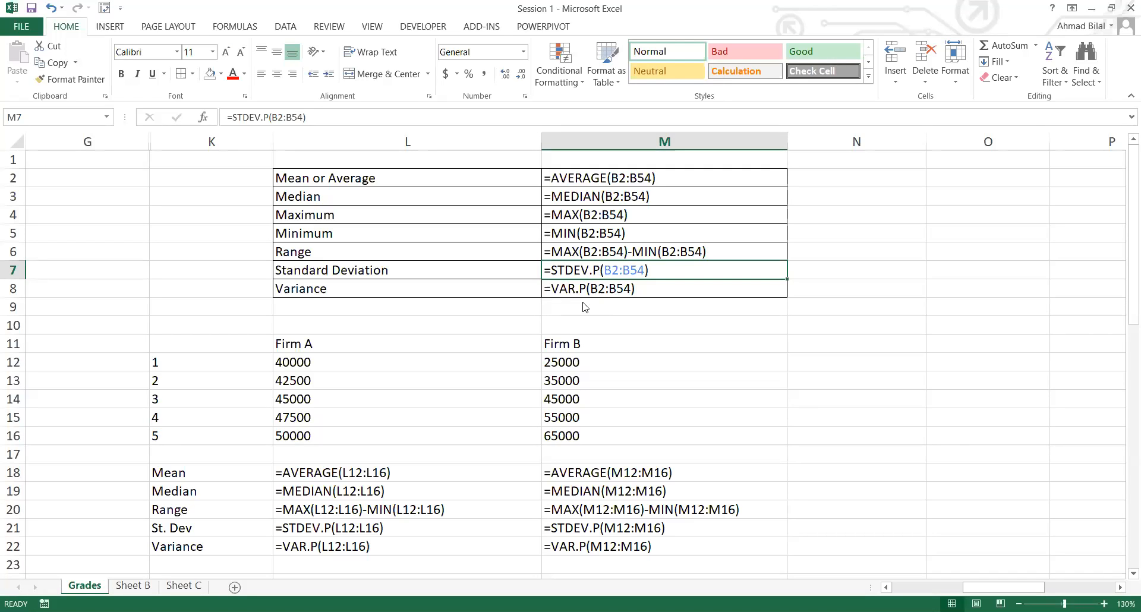
pyautogui.press('BackSpace')
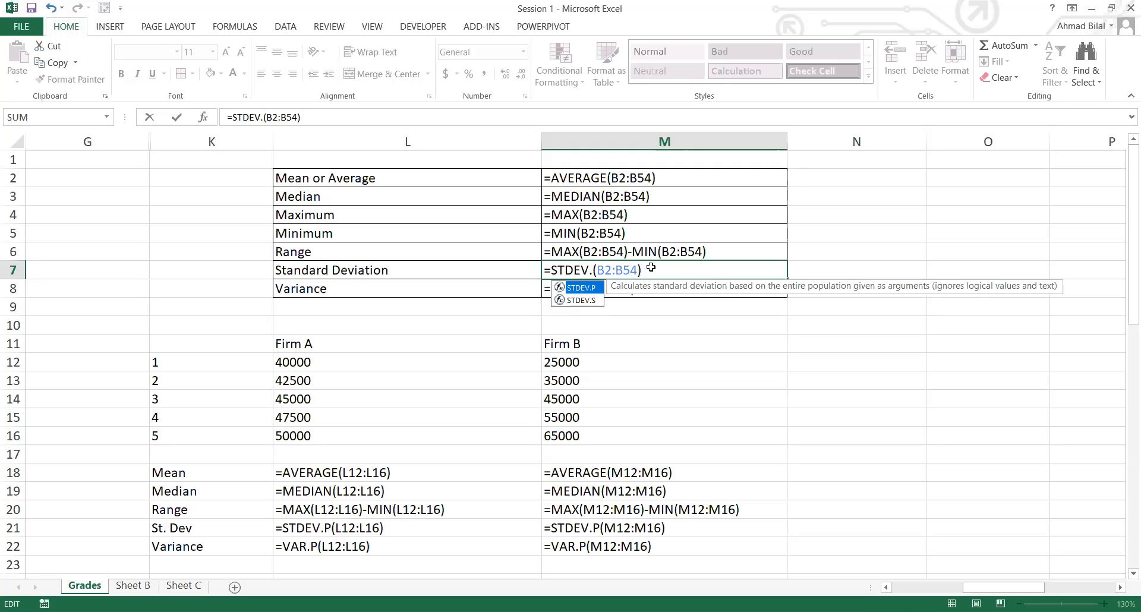
pyautogui.press('Escape')
pyautogui.press('Escape')
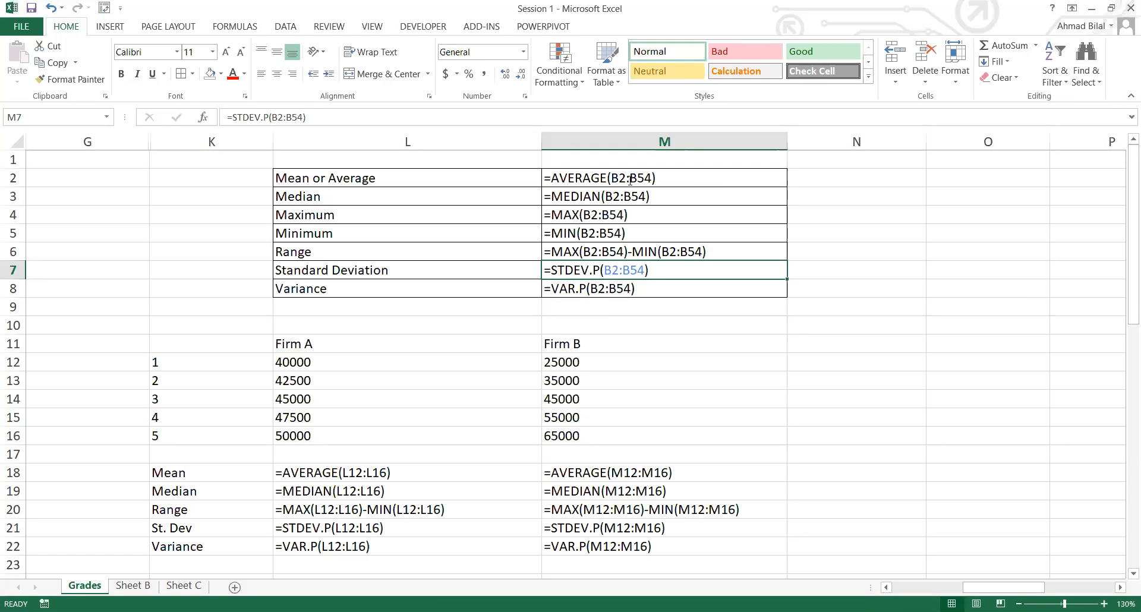
# Step: Open the function arguments of the AVERAGE formula in M2 and examine its Number1 range
pyautogui.doubleClick(605, 177)
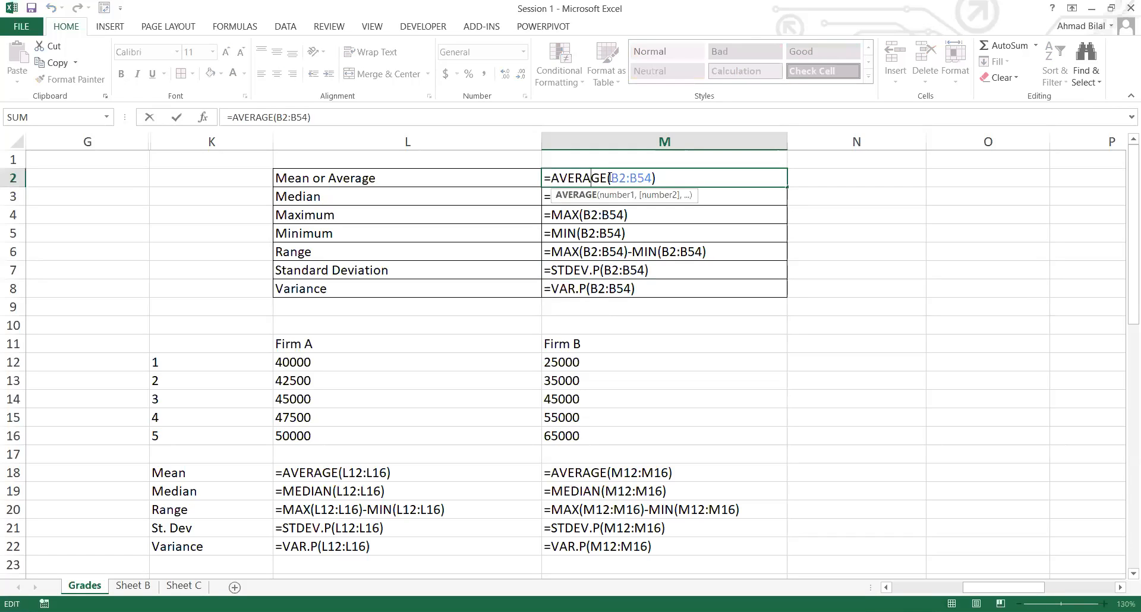
pyautogui.click(667, 176)
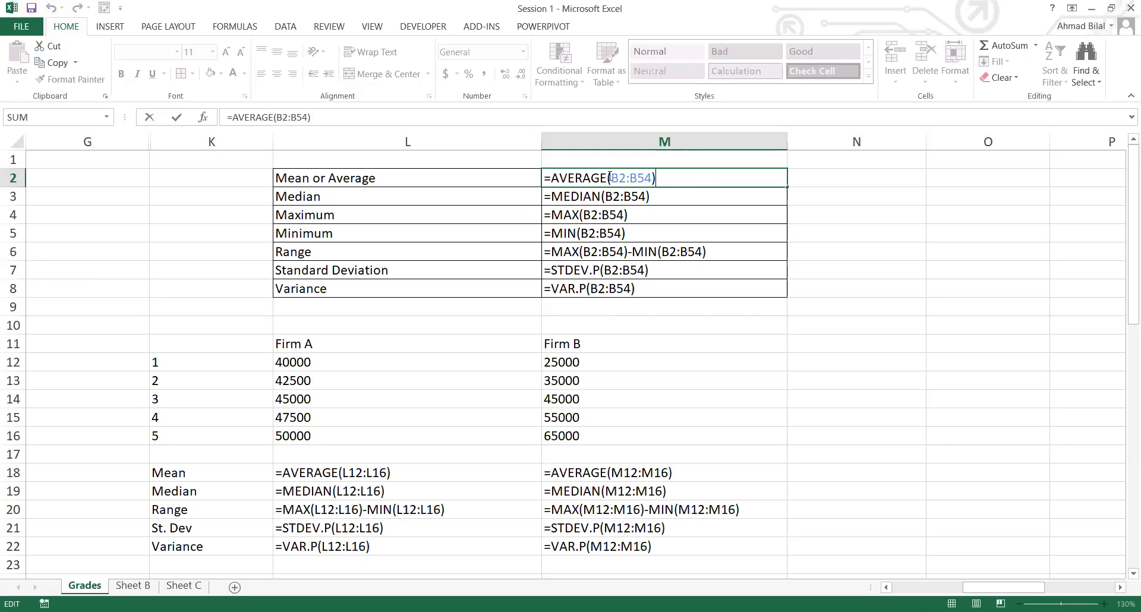
pyautogui.click(609, 177)
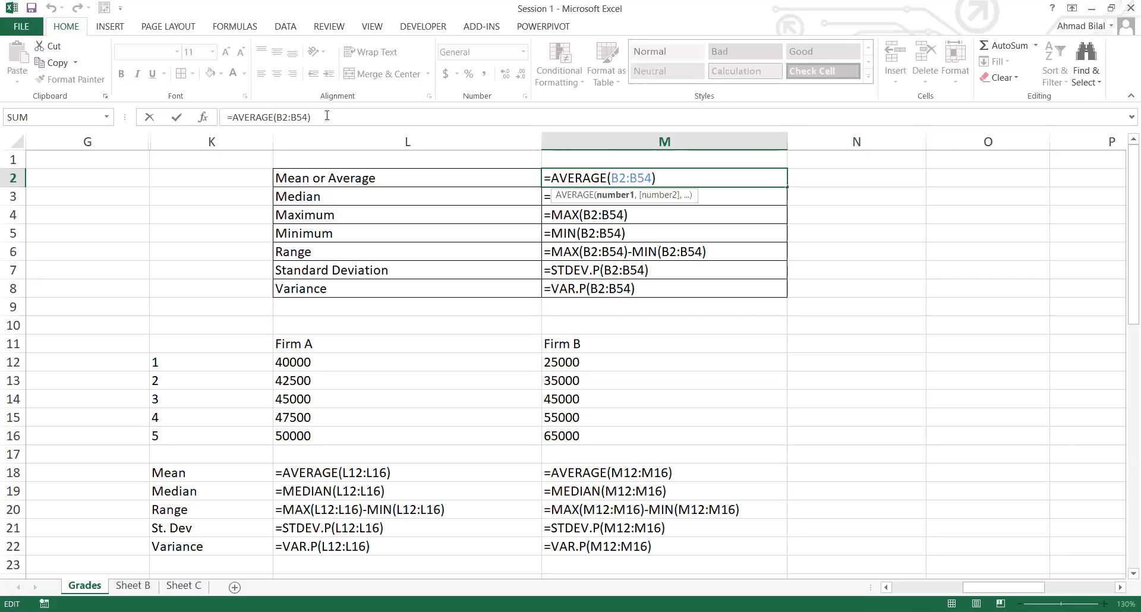
pyautogui.click(207, 121)
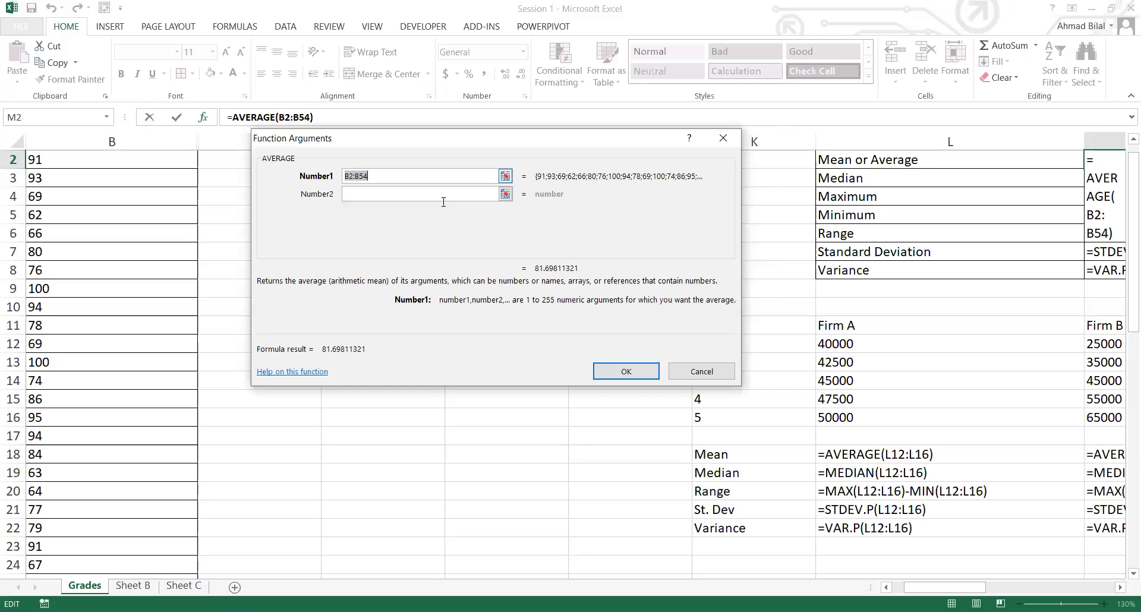
pyautogui.click(459, 177)
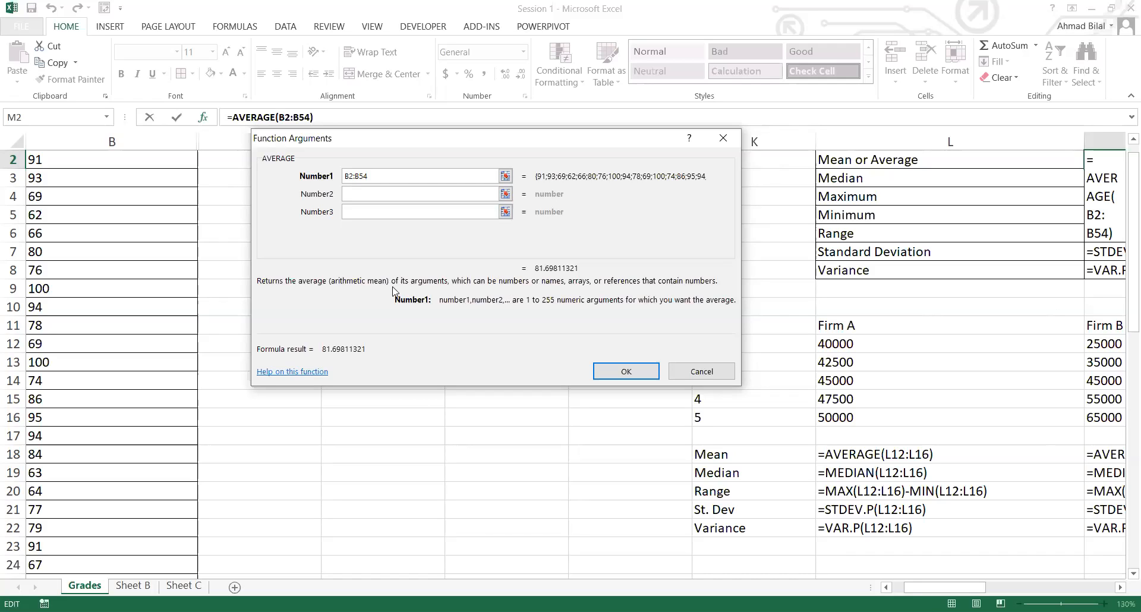
# Step: Bring up AVERAGE's additional number arguments and its help topic, and leave the M2 formula without saving an edit
pyautogui.moveTo(456, 285); pyautogui.dragTo(497, 283)
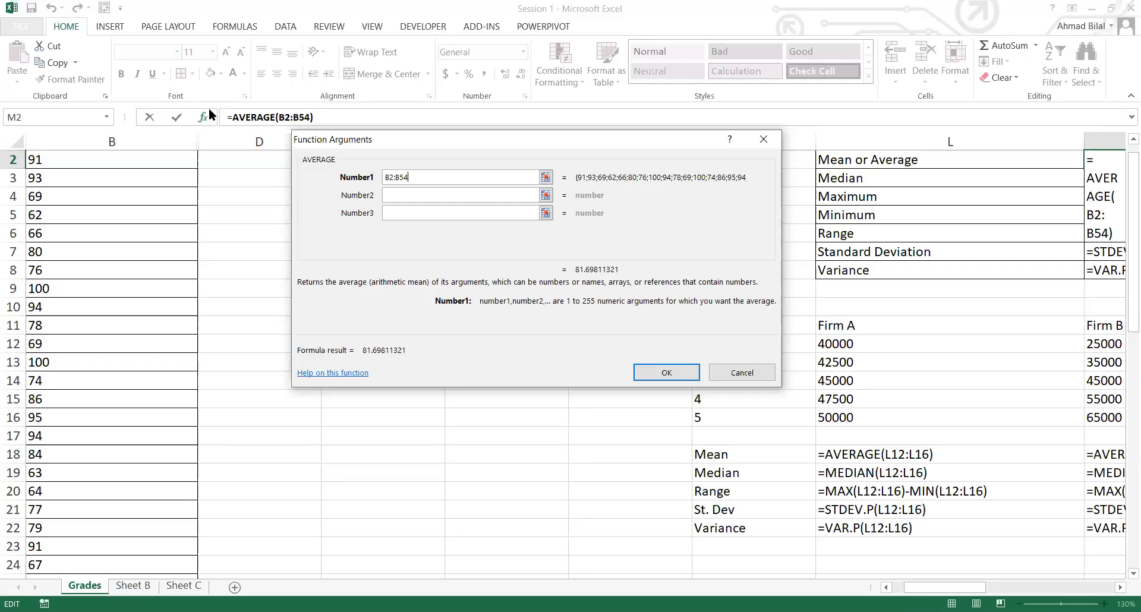
pyautogui.click(412, 194)
pyautogui.press('Tab')
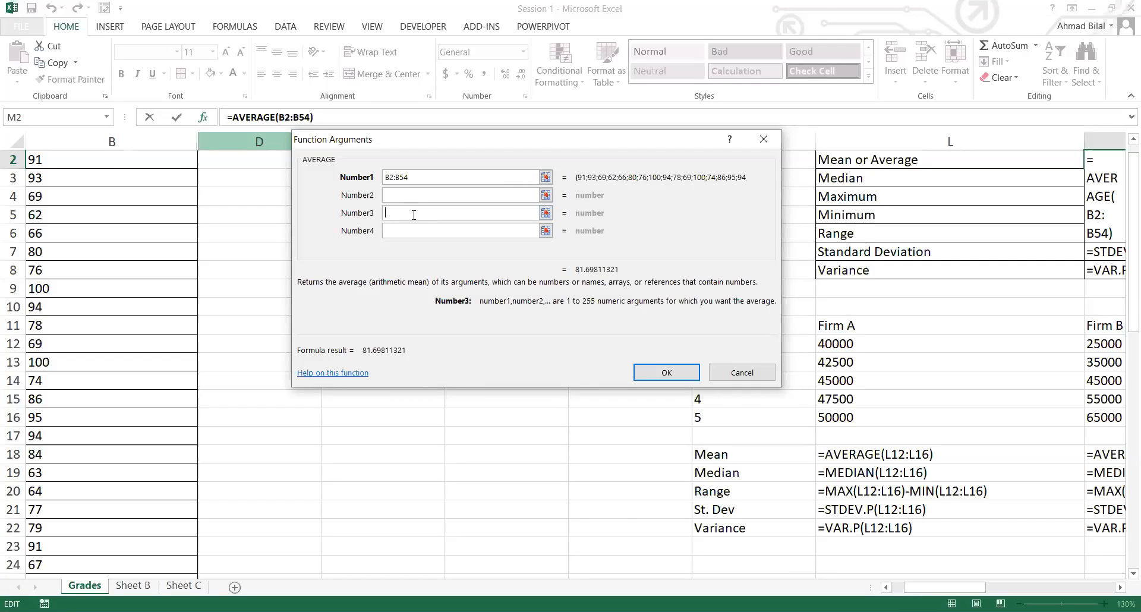
pyautogui.press('Tab')
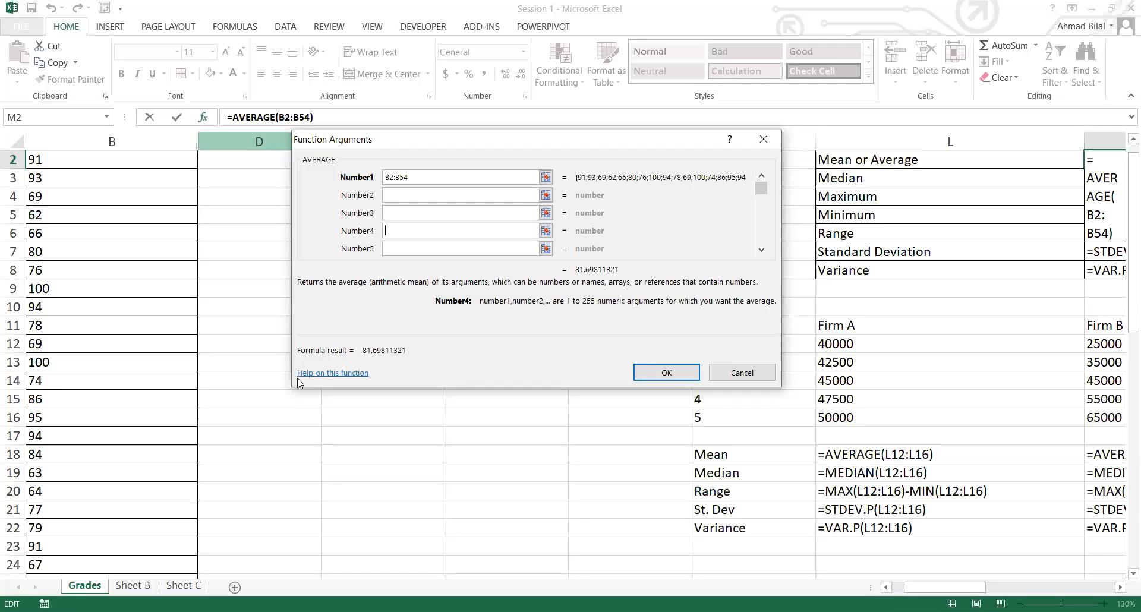
pyautogui.click(331, 379)
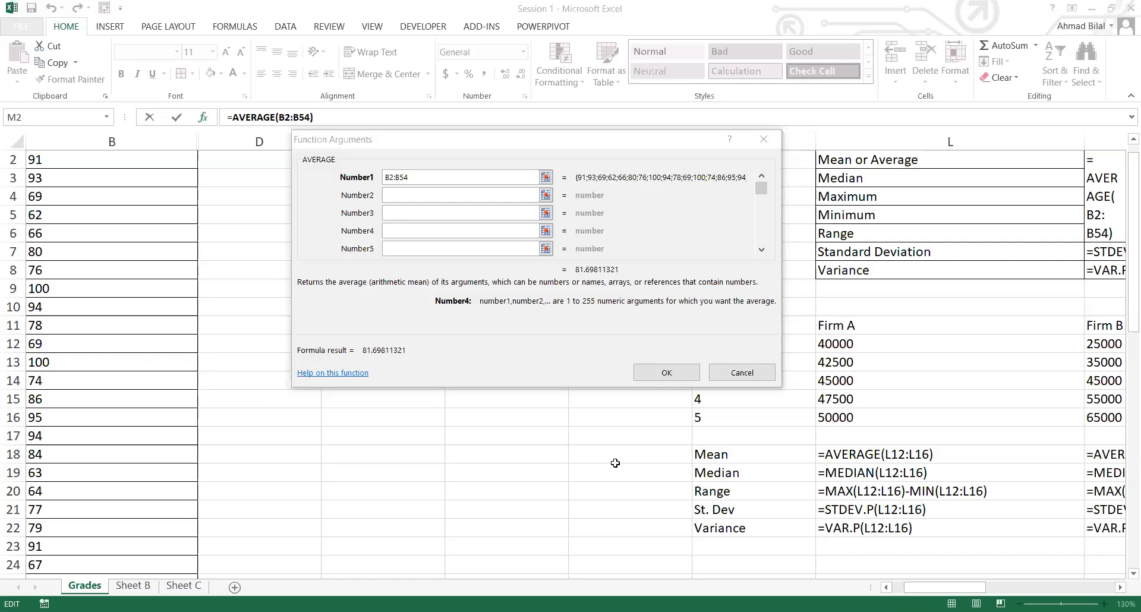
pyautogui.press('Escape')
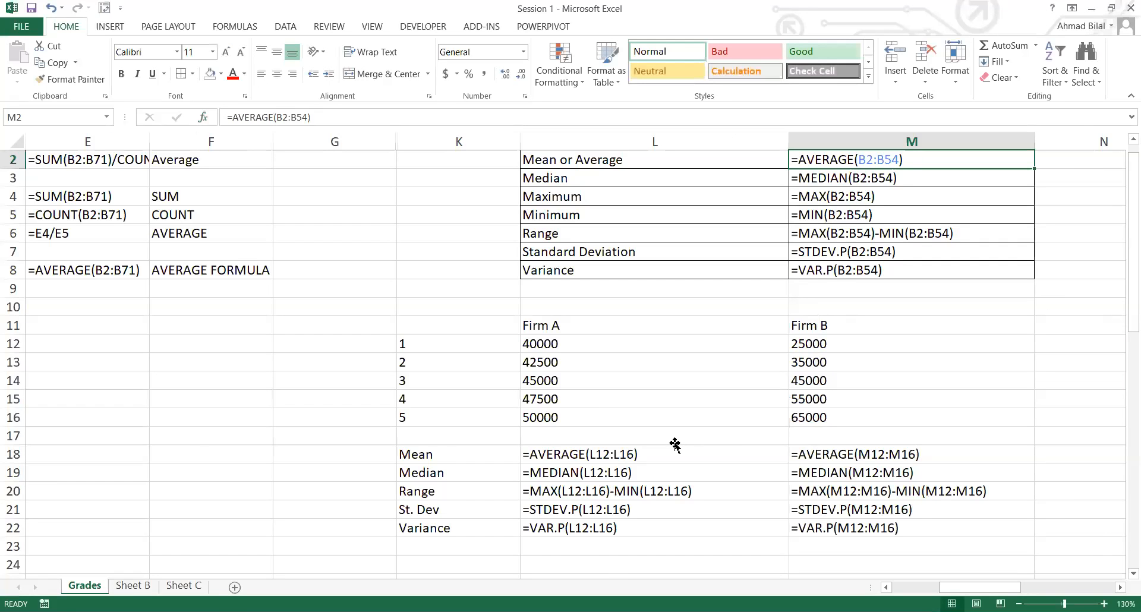
pyautogui.click(675, 440)
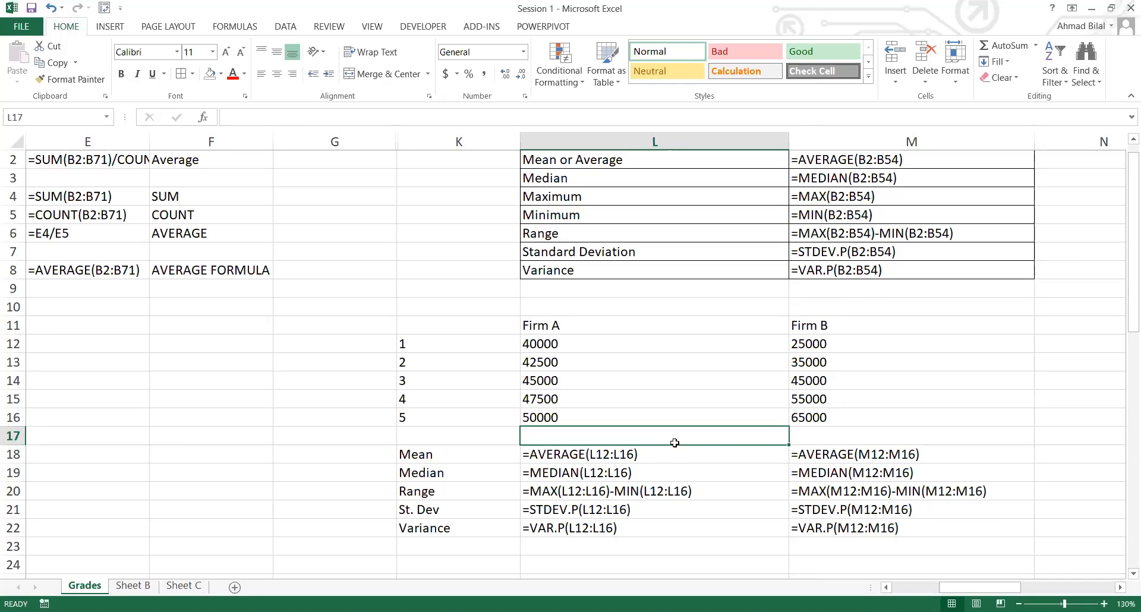
pyautogui.hotkey('alt', 'Tab')
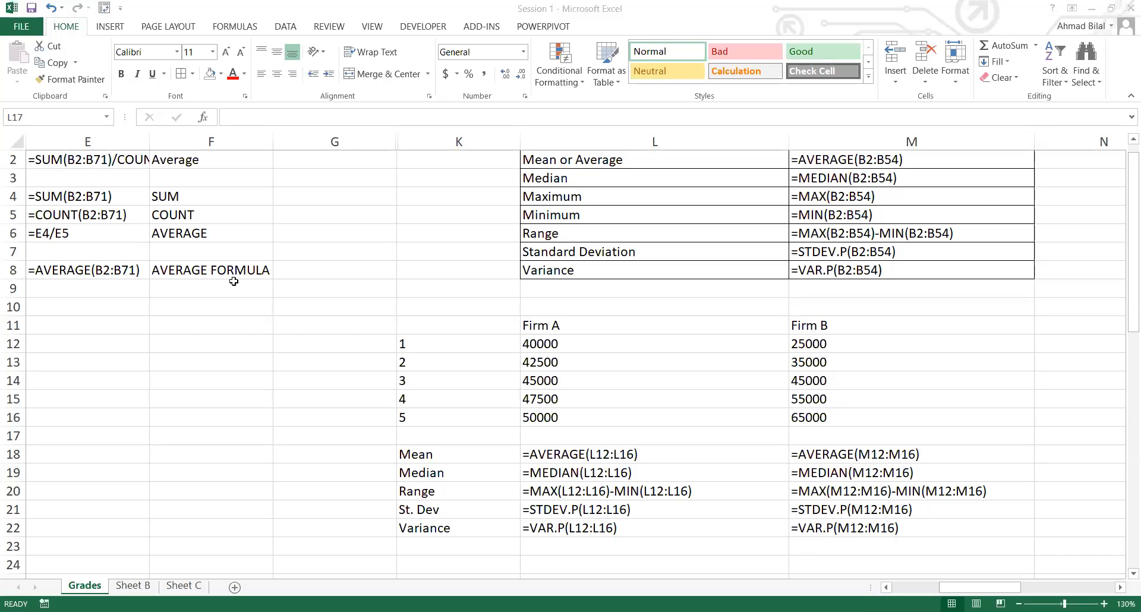
pyautogui.click(113, 270)
pyautogui.click(224, 251)
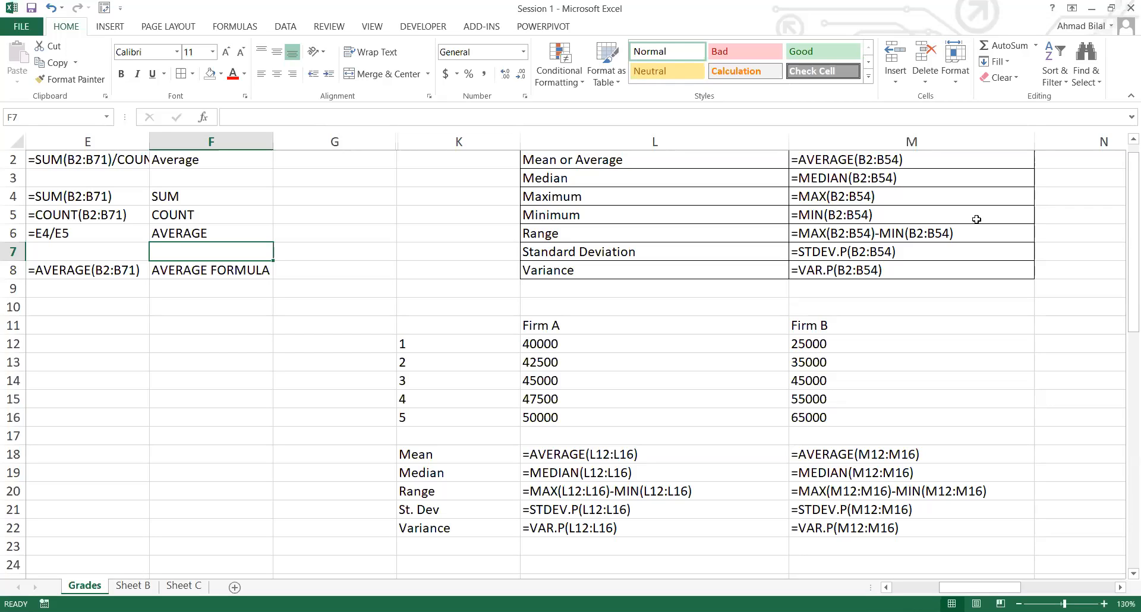
pyautogui.hotkey('alt', 'Tab')
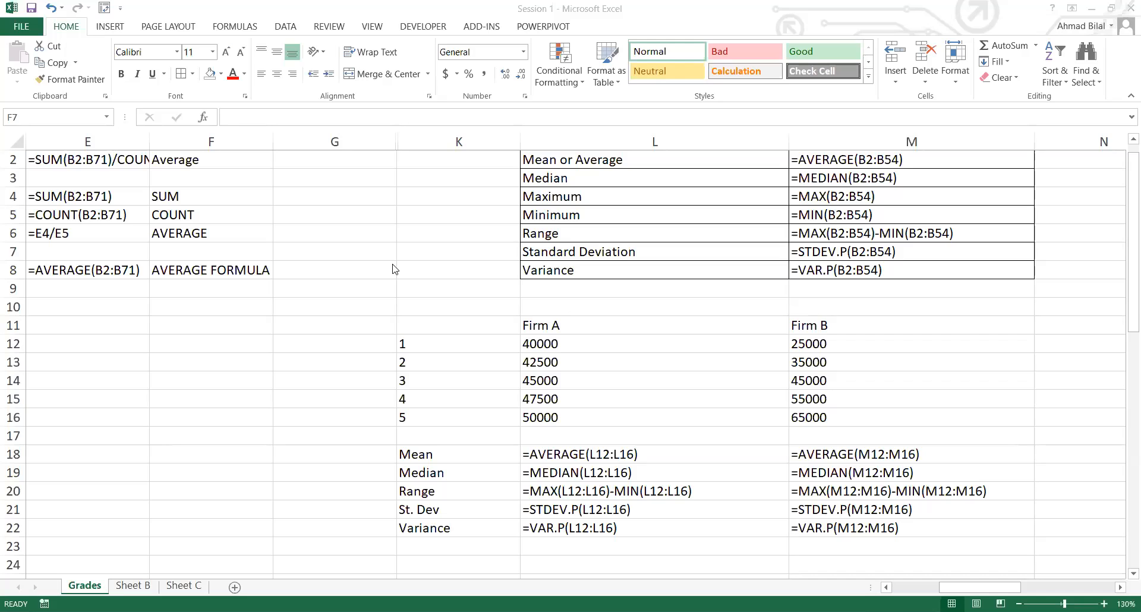
pyautogui.press('Down')
pyautogui.click(305, 291)
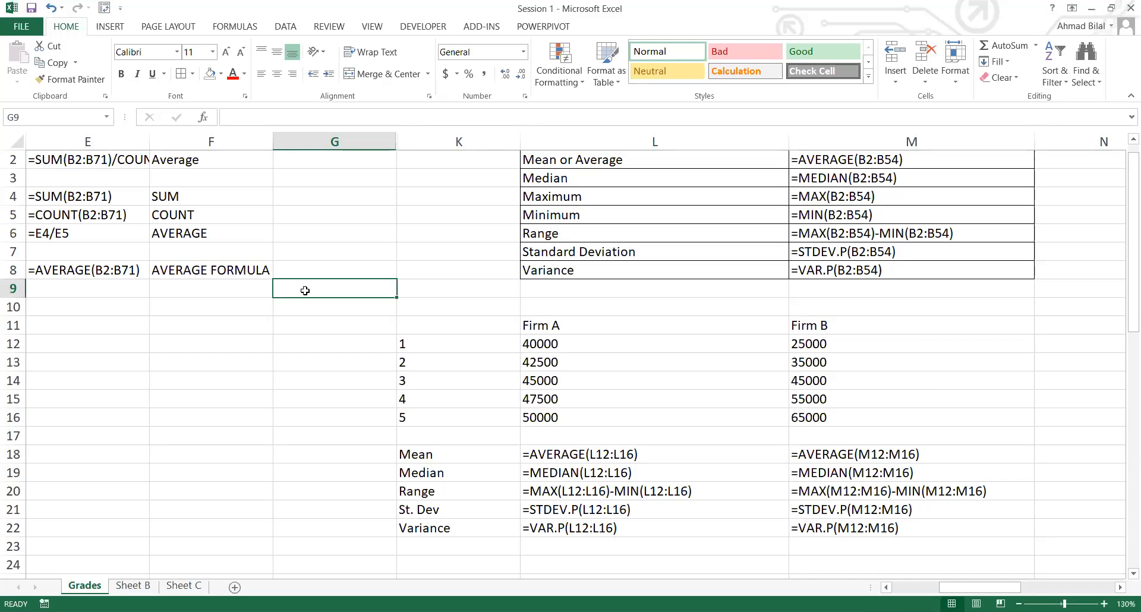
# Step: Examine the SUM, COUNT and AVERAGE calculations in E2:F8 next to the Student ID and Marks data
pyautogui.press('Home')
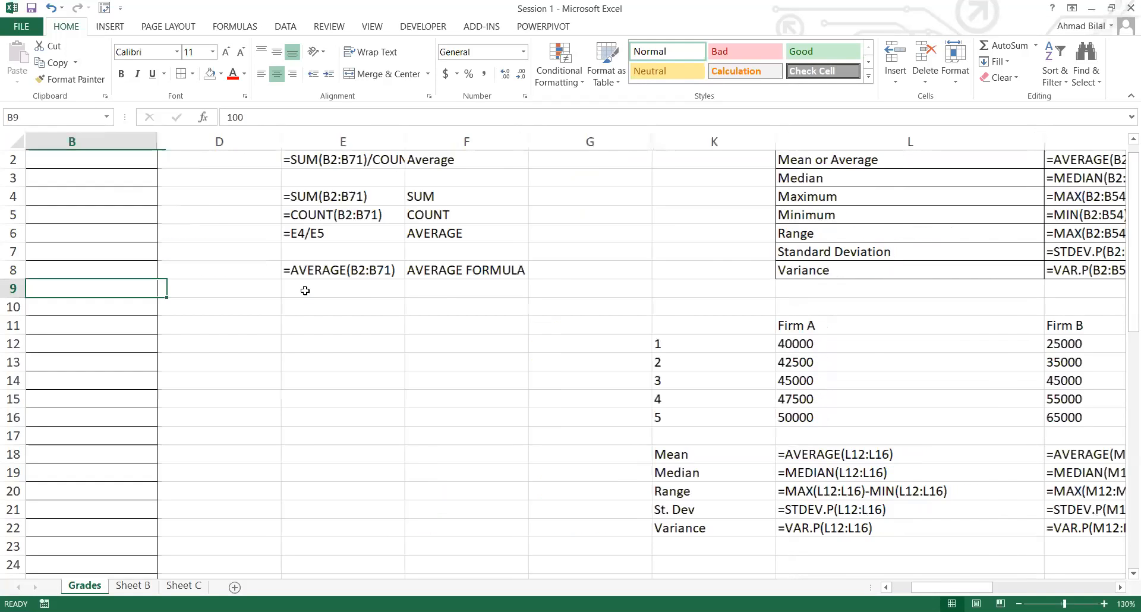
pyautogui.press('Up')
pyautogui.press('Up')
pyautogui.press('Up')
pyautogui.press('Up')
pyautogui.press('Up')
pyautogui.press('Up')
pyautogui.press('Up')
pyautogui.press('Up')
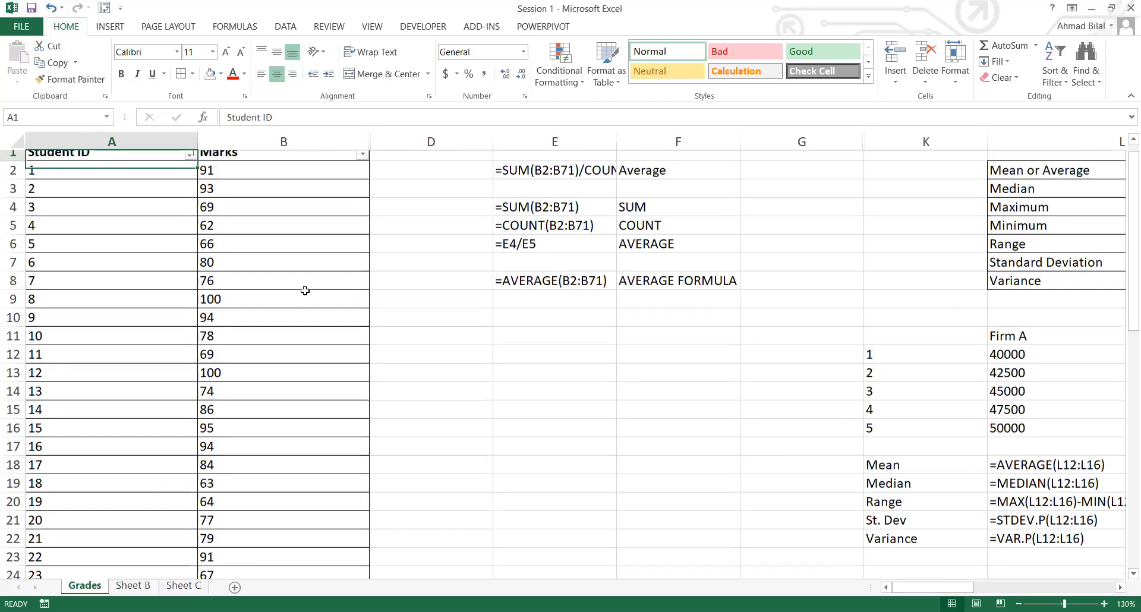
pyautogui.press('Right')
pyautogui.press('Right')
pyautogui.press('Right')
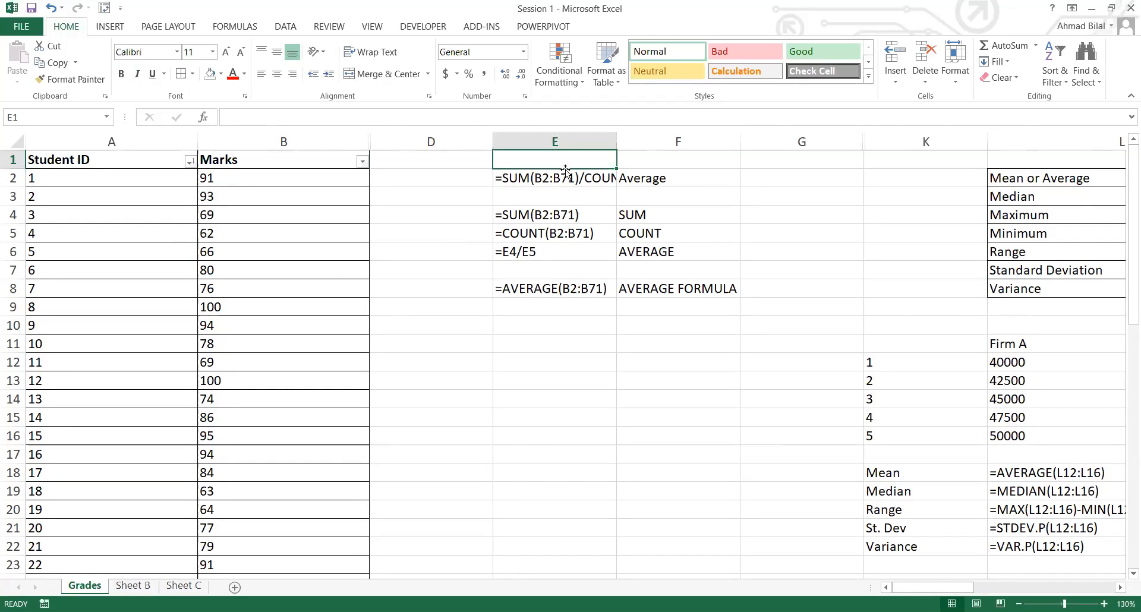
pyautogui.click(600, 235)
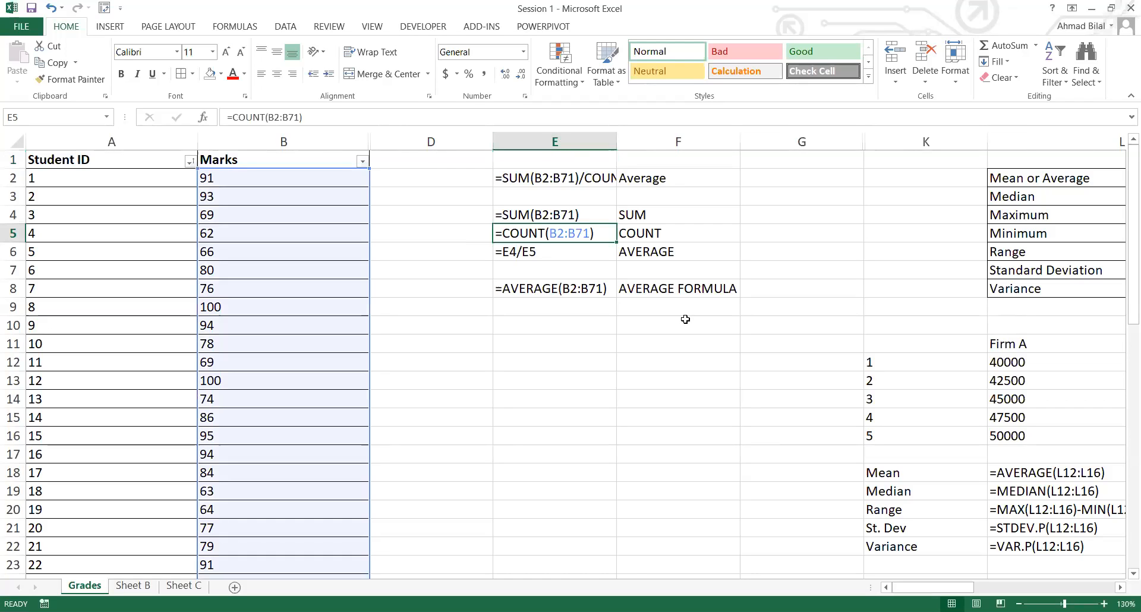
pyautogui.click(685, 320)
pyautogui.click(450, 217)
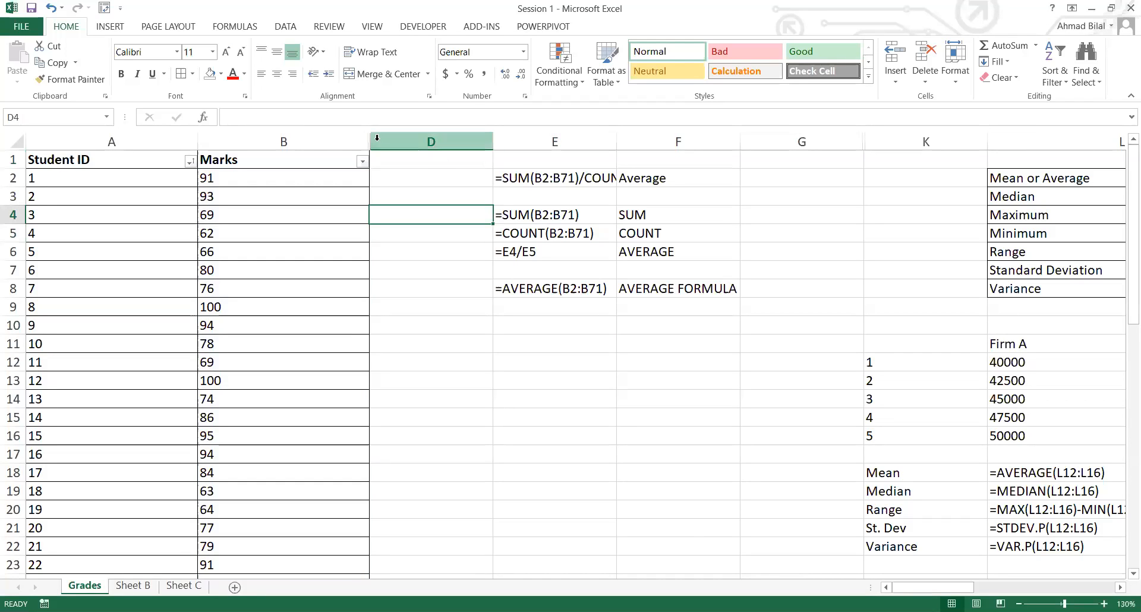
pyautogui.moveTo(555, 177); pyautogui.dragTo(711, 285)
pyautogui.hotkey('ctrl', 'c')
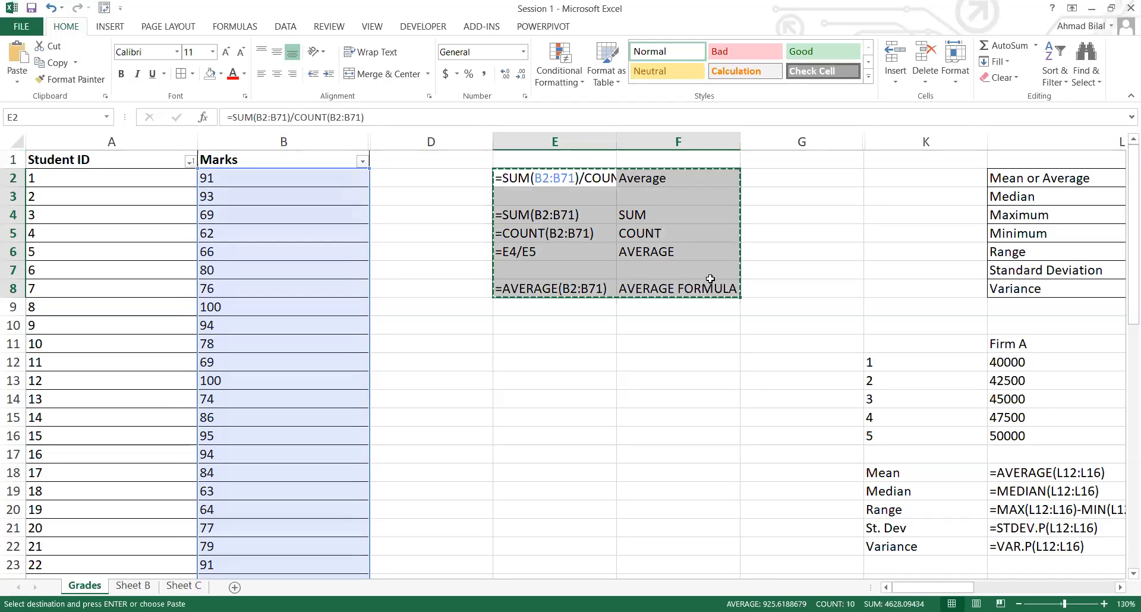
pyautogui.press('Right')
pyautogui.press('Right')
pyautogui.press('Right')
pyautogui.press('Right')
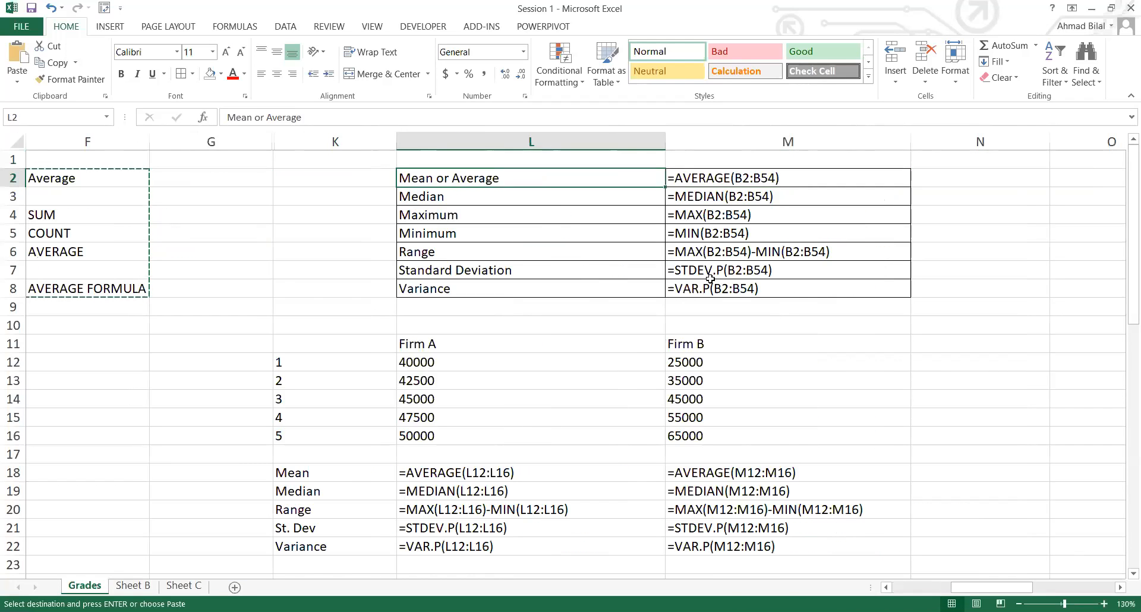
pyautogui.press('Left')
pyautogui.press('Left')
# Step: Move the Firm A and Firm B comparison table from K11:M22 one column over so it starts in L11
pyautogui.press('Down')
pyautogui.press('Down')
pyautogui.press('Down')
pyautogui.press('Down')
pyautogui.press('Down')
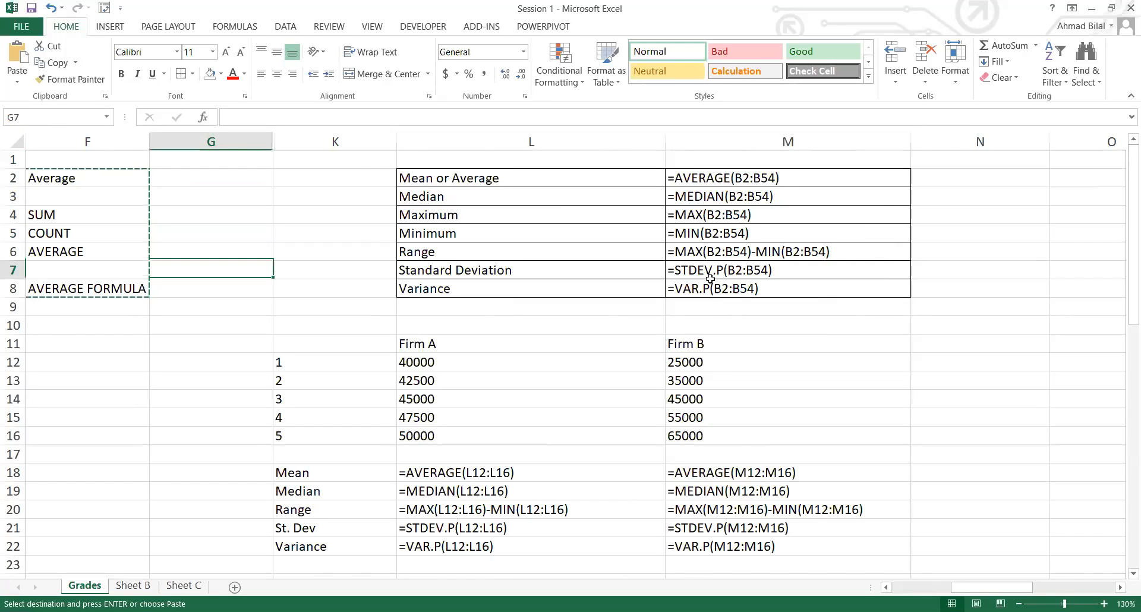
pyautogui.press('Right')
pyautogui.press('Down')
pyautogui.press('Down')
pyautogui.press('Down')
pyautogui.press('Down')
pyautogui.hotkey('shift', 'Right')
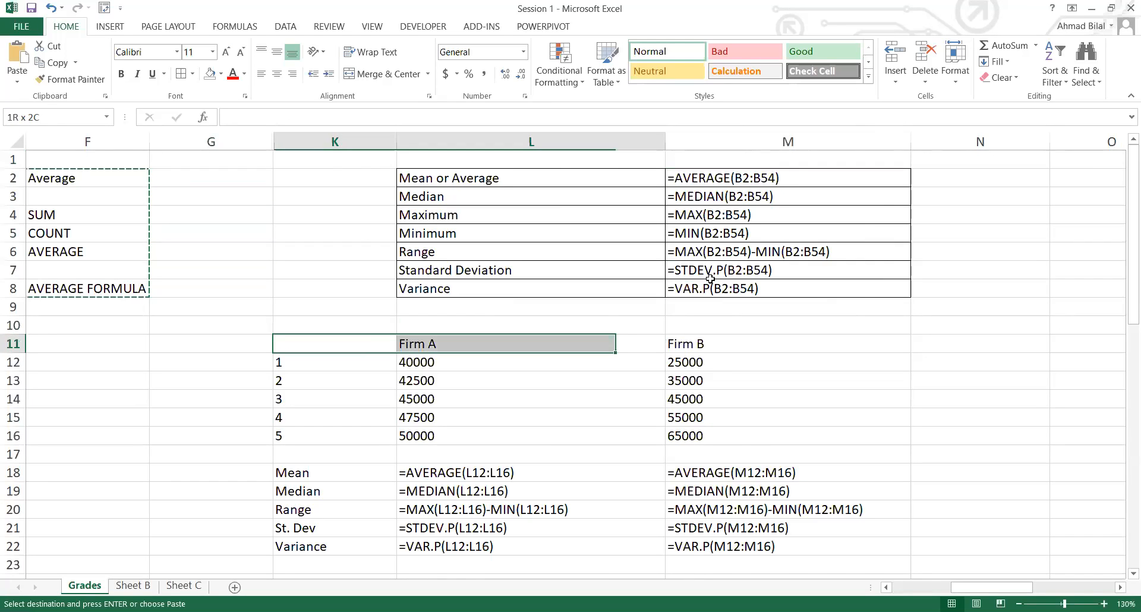
pyautogui.hotkey('shift', 'Right')
pyautogui.hotkey('shift', 'Down')
pyautogui.hotkey('shift', 'Down')
pyautogui.hotkey('shift', 'Down')
pyautogui.hotkey('shift', 'Down')
pyautogui.hotkey('shift', 'Down')
pyautogui.hotkey('shift', 'Down')
pyautogui.hotkey('shift', 'Down')
pyautogui.hotkey('shift', 'Down')
pyautogui.hotkey('shift', 'Down')
pyautogui.hotkey('shift', 'Down')
pyautogui.hotkey('shift', 'Down')
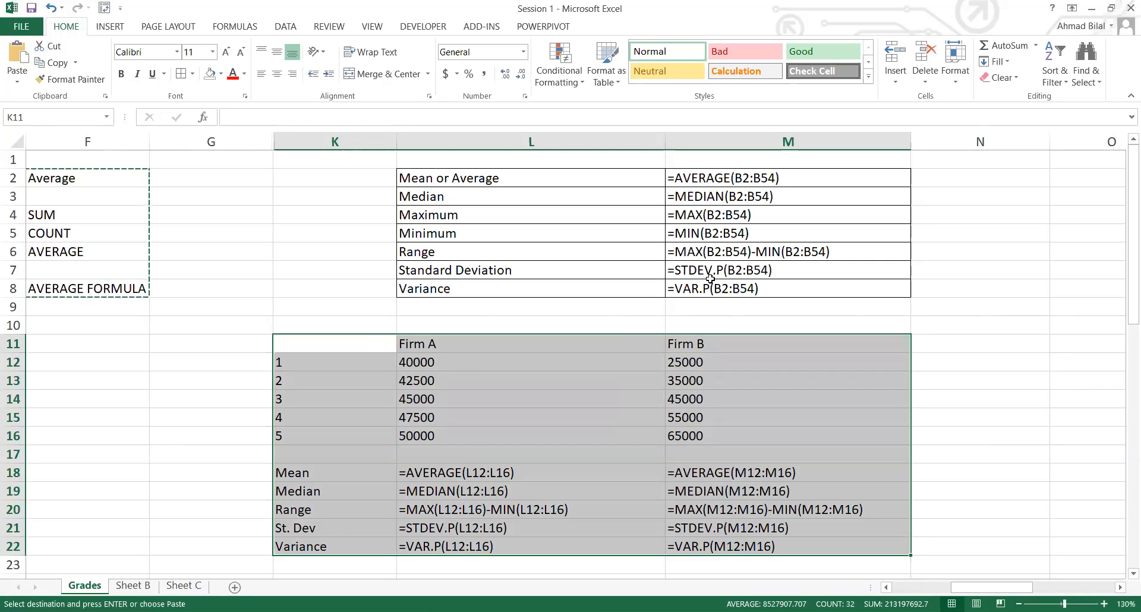
pyautogui.hotkey('ctrl', 'c')
pyautogui.press('Right')
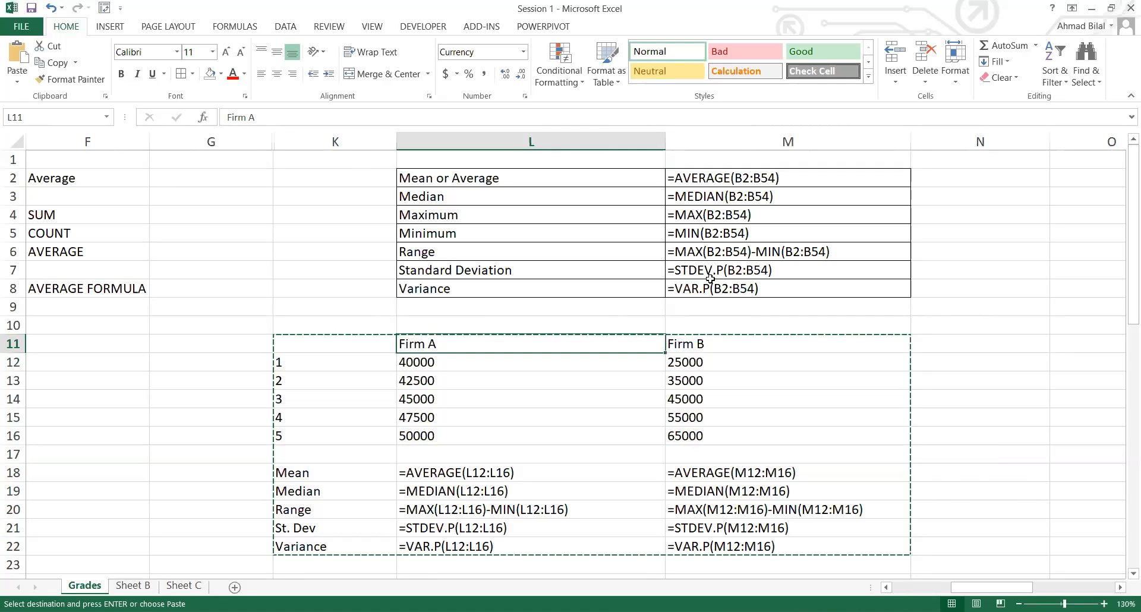
pyautogui.hotkey('ctrl', 'v')
pyautogui.press('Up')
pyautogui.press('Up')
pyautogui.press('Up')
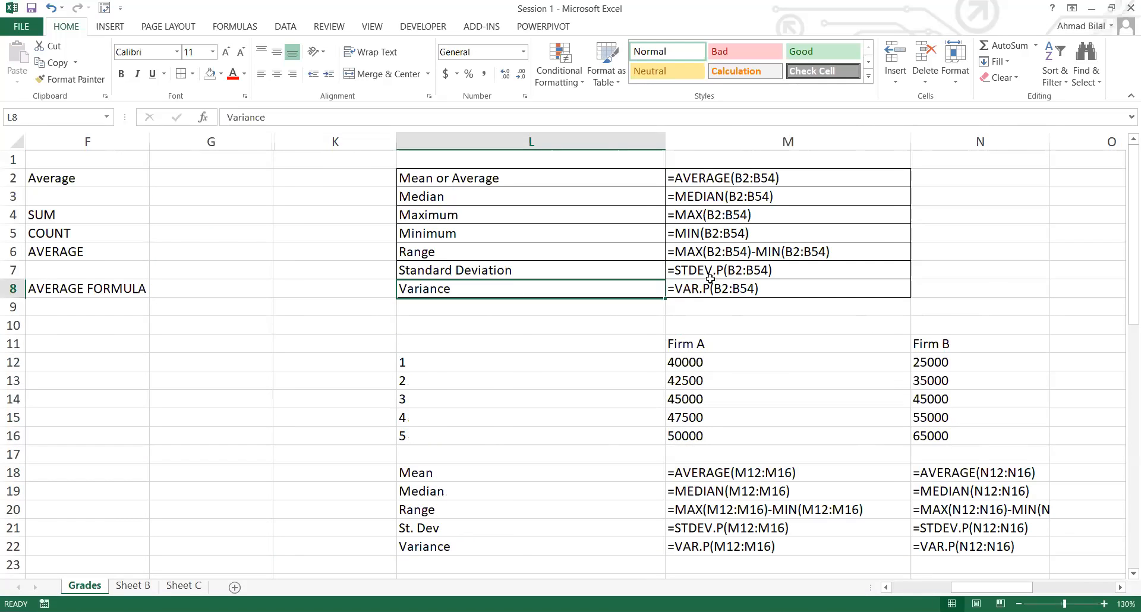
# Step: Move the SUM, COUNT and AVERAGE calculations from E2:F8 down so the block starts in E10
pyautogui.press('Left')
pyautogui.press('Left')
pyautogui.press('Left')
pyautogui.press('Left')
pyautogui.press('Left')
pyautogui.press('Up')
pyautogui.press('Up')
pyautogui.press('Up')
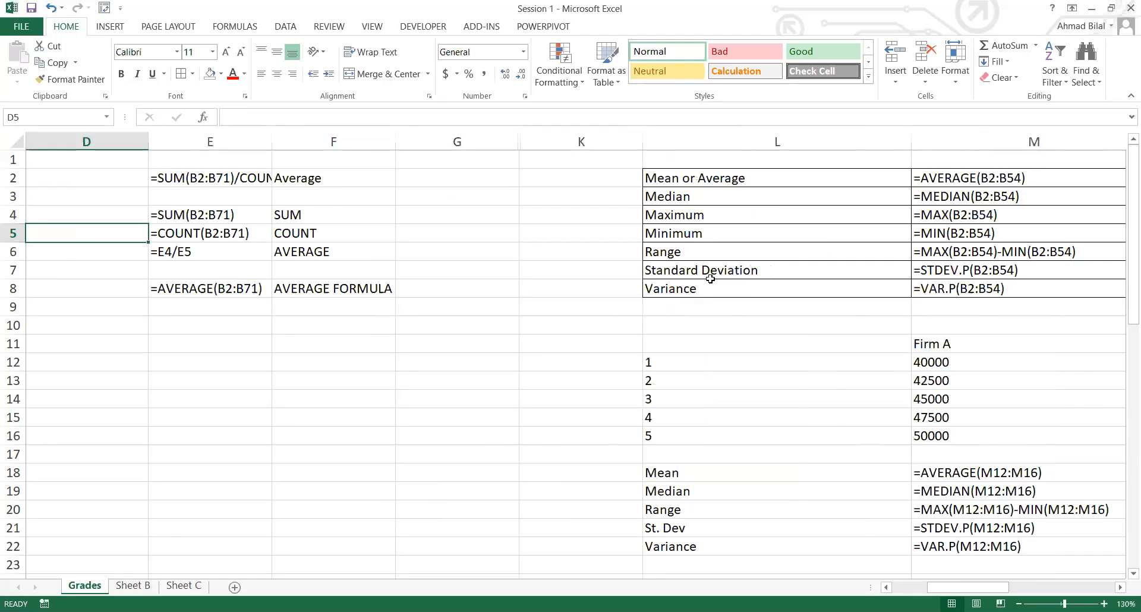
pyautogui.press('Right')
pyautogui.press('Right')
pyautogui.press('Left')
pyautogui.press('Left')
pyautogui.press('Left')
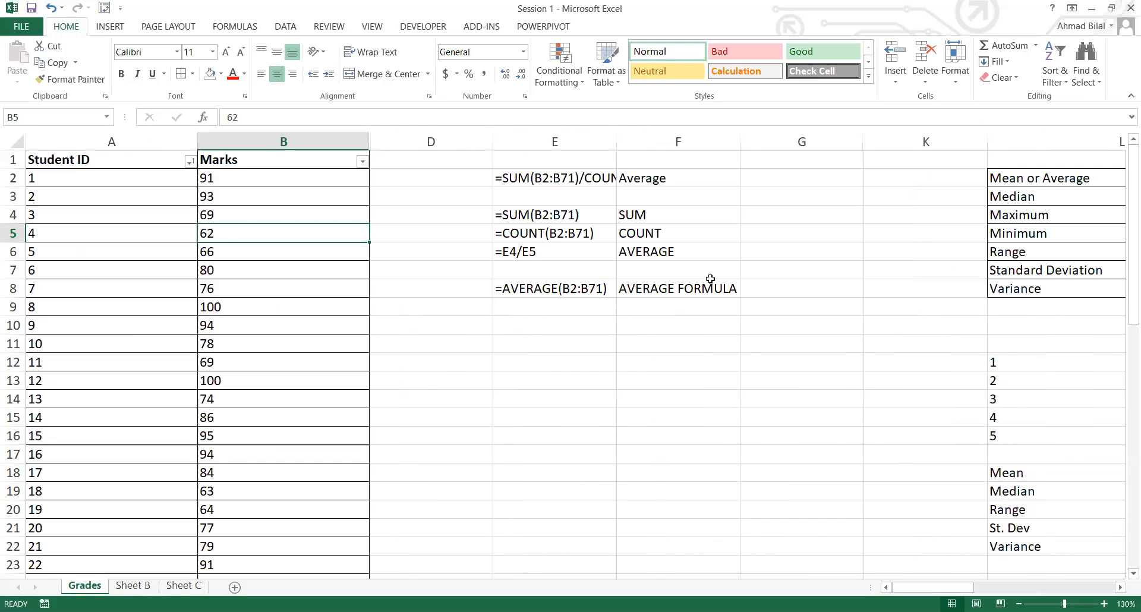
pyautogui.press('Right')
pyautogui.press('Right')
pyautogui.press('Right')
pyautogui.press('Up')
pyautogui.press('Up')
pyautogui.press('Up')
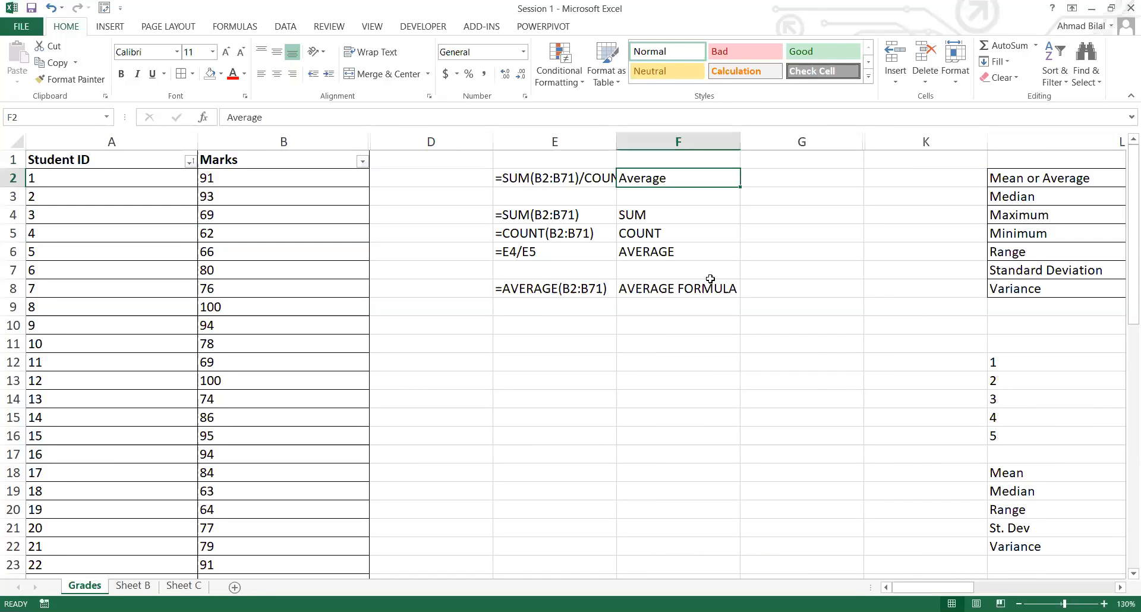
pyautogui.press('Left')
pyautogui.hotkey('shift', 'Right')
pyautogui.hotkey('shift', 'Down')
pyautogui.hotkey('shift', 'Down')
pyautogui.hotkey('shift', 'Down')
pyautogui.hotkey('shift', 'Down')
pyautogui.hotkey('shift', 'Down')
pyautogui.hotkey('shift', 'Down')
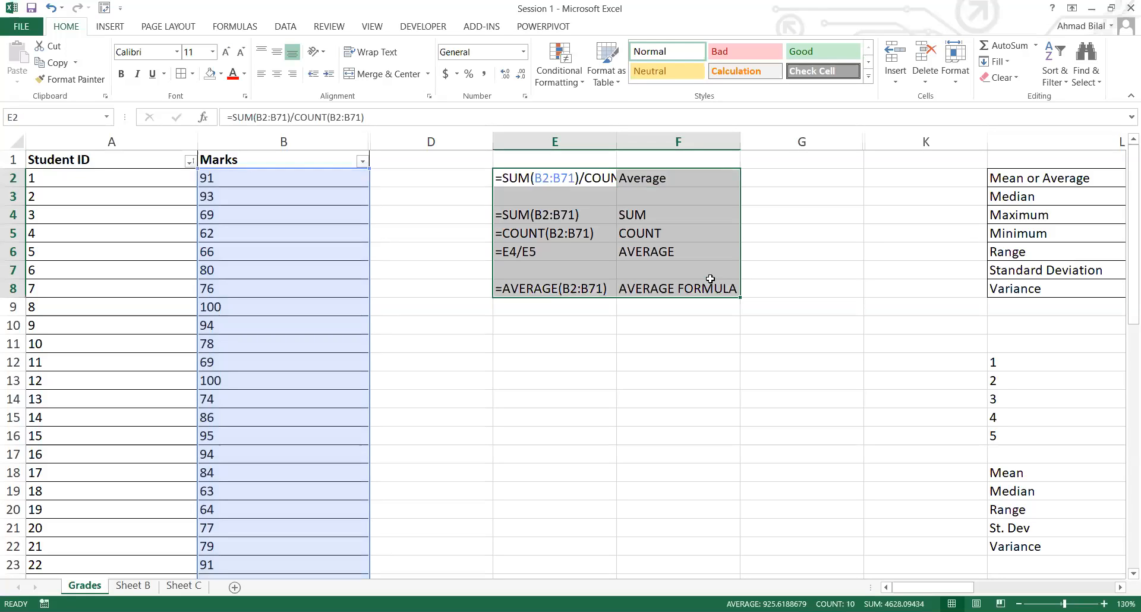
pyautogui.hotkey('ctrl', 'c')
pyautogui.press('Down')
pyautogui.press('Down')
pyautogui.press('Down')
pyautogui.press('Down')
pyautogui.press('Down')
pyautogui.press('Down')
pyautogui.press('Down')
pyautogui.press('Down')
pyautogui.hotkey('ctrl', 'v')
# Step: Unhide columns H to J between columns G and K on the Grades sheet
pyautogui.press('Up')
pyautogui.press('Up')
pyautogui.press('Up')
pyautogui.press('Up')
pyautogui.press('Up')
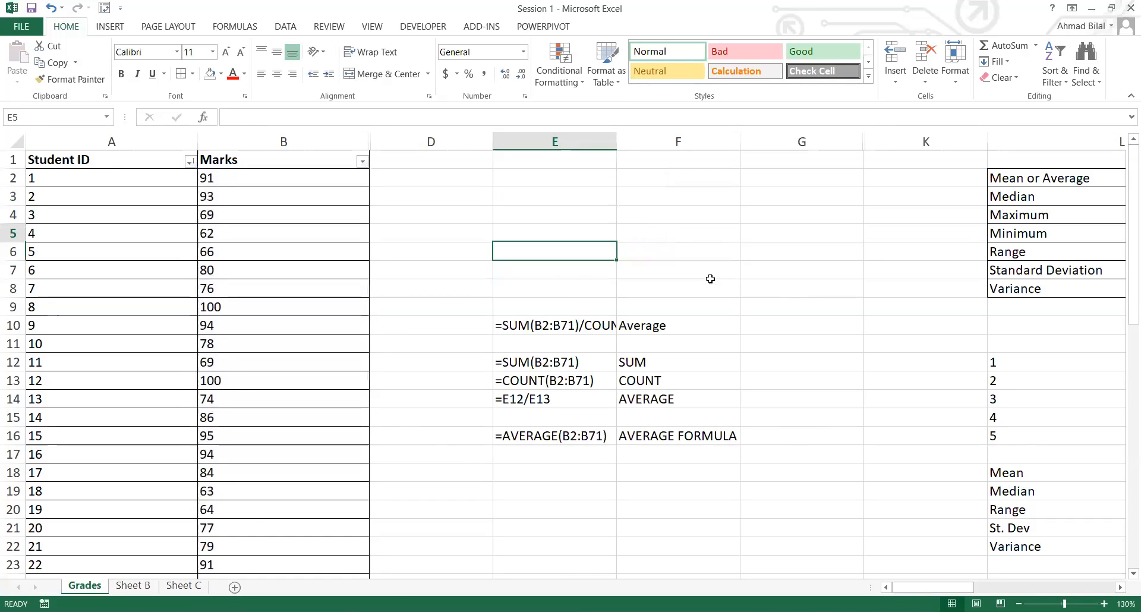
pyautogui.press('Up')
pyautogui.press('Up')
pyautogui.press('Up')
pyautogui.press('Up')
pyautogui.press('Right')
pyautogui.press('Right')
pyautogui.press('Right')
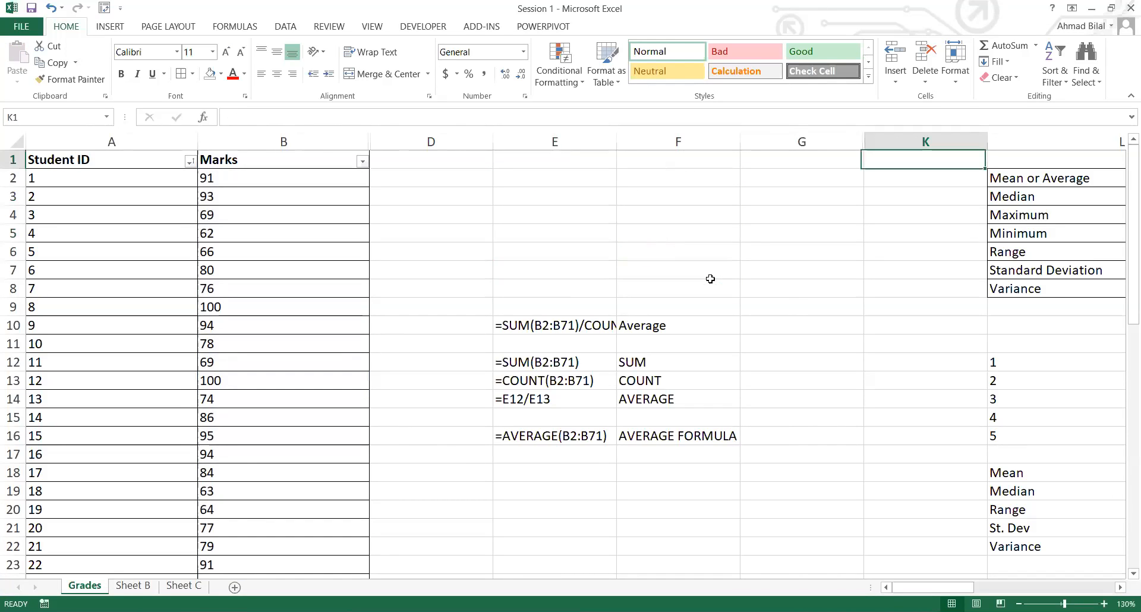
pyautogui.press('Right')
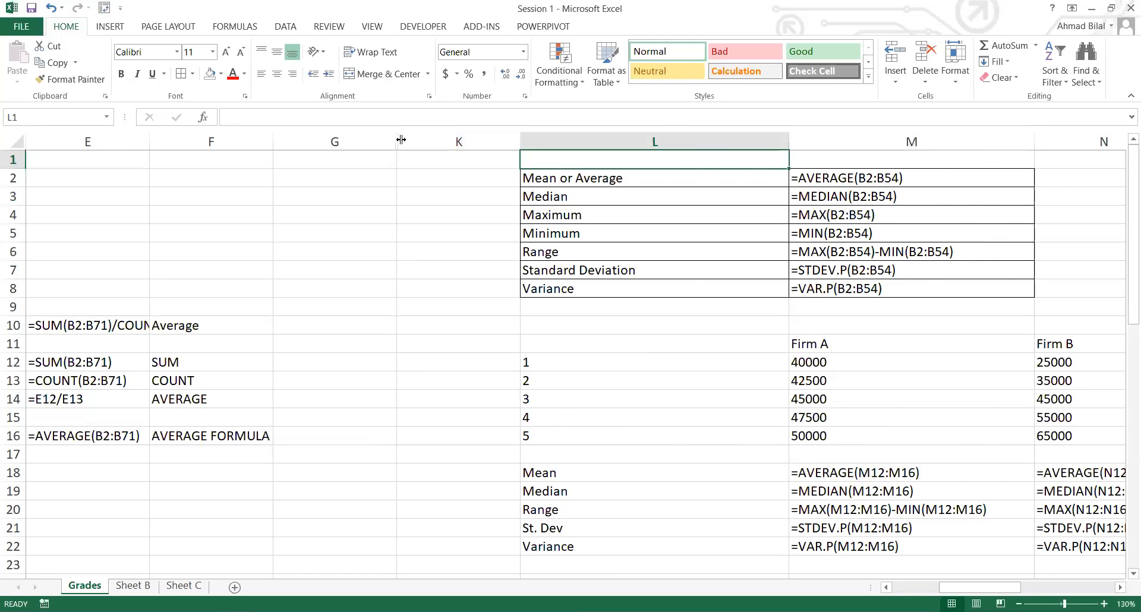
pyautogui.doubleClick(400, 136)
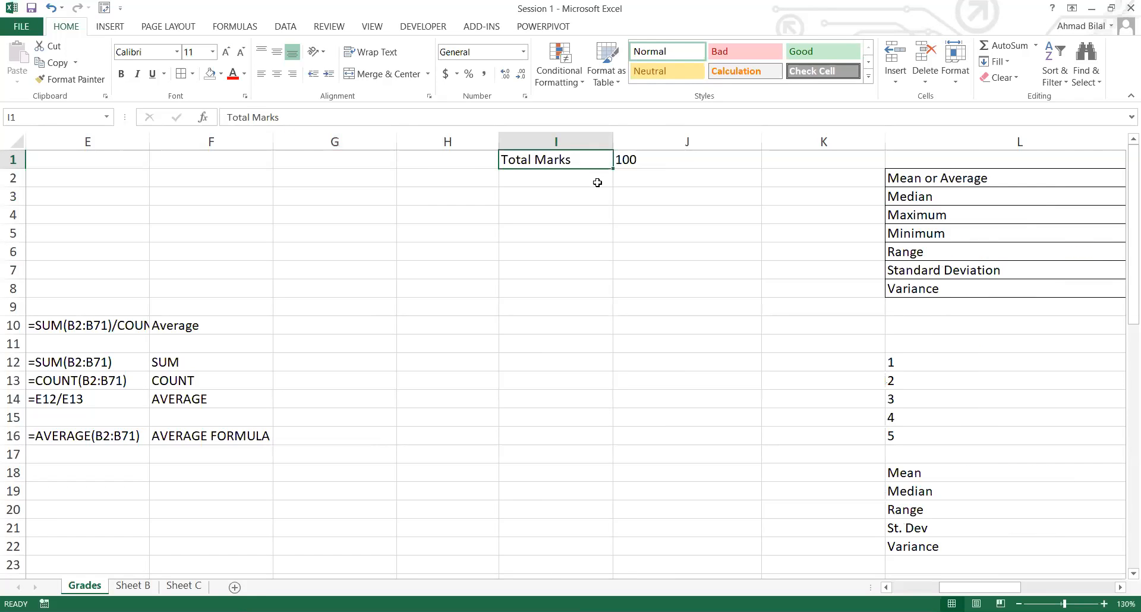
# Step: Move the Total Marks label and its value 100 from I1:J1 to F1:G1, and unhide column C
pyautogui.hotkey('shift', 'Right')
pyautogui.hotkey('ctrl', 'c')
pyautogui.press('Left')
pyautogui.press('Left')
pyautogui.press('Left')
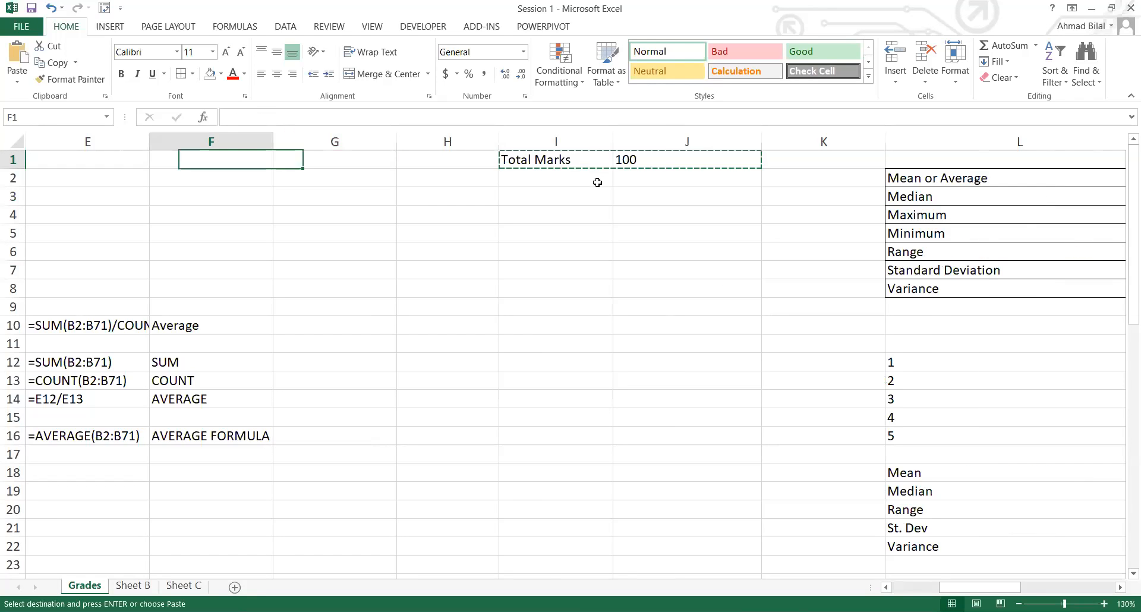
pyautogui.press('Left')
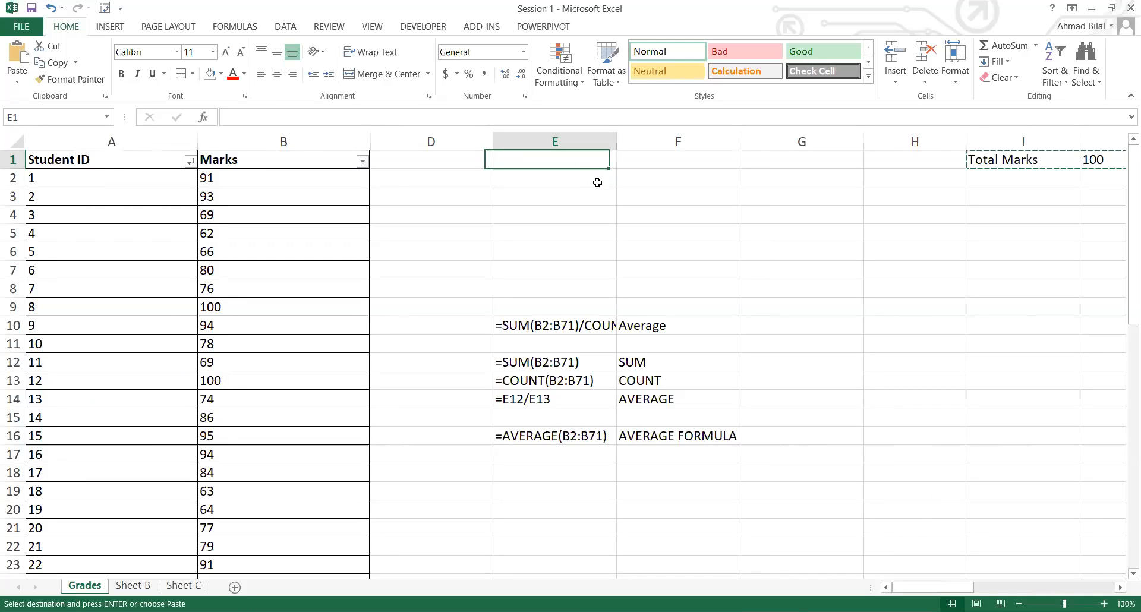
pyautogui.press('Left')
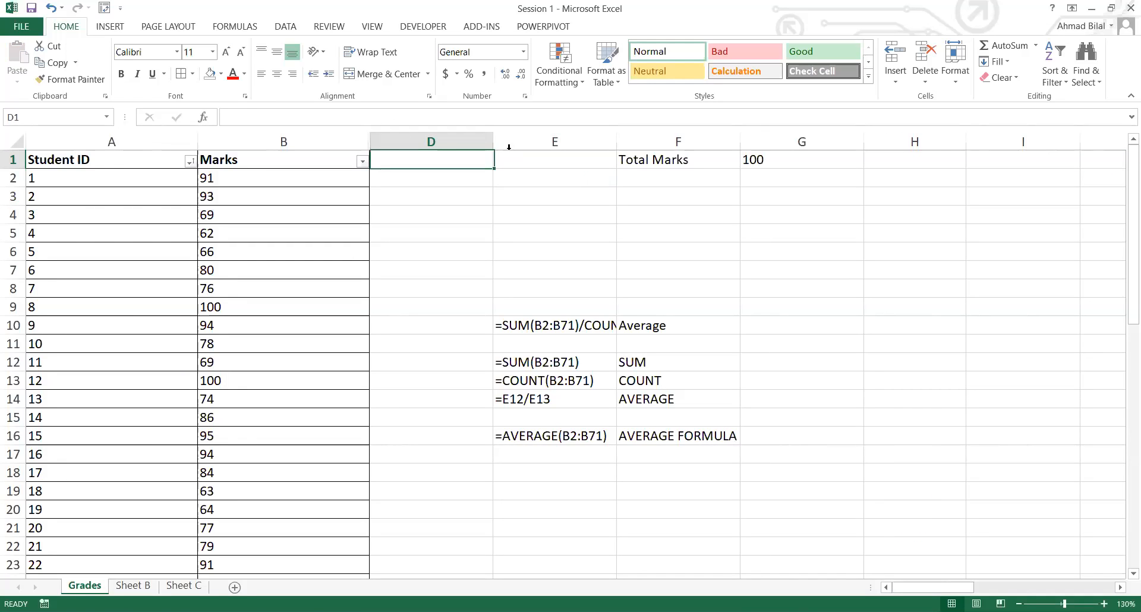
pyautogui.press('Left')
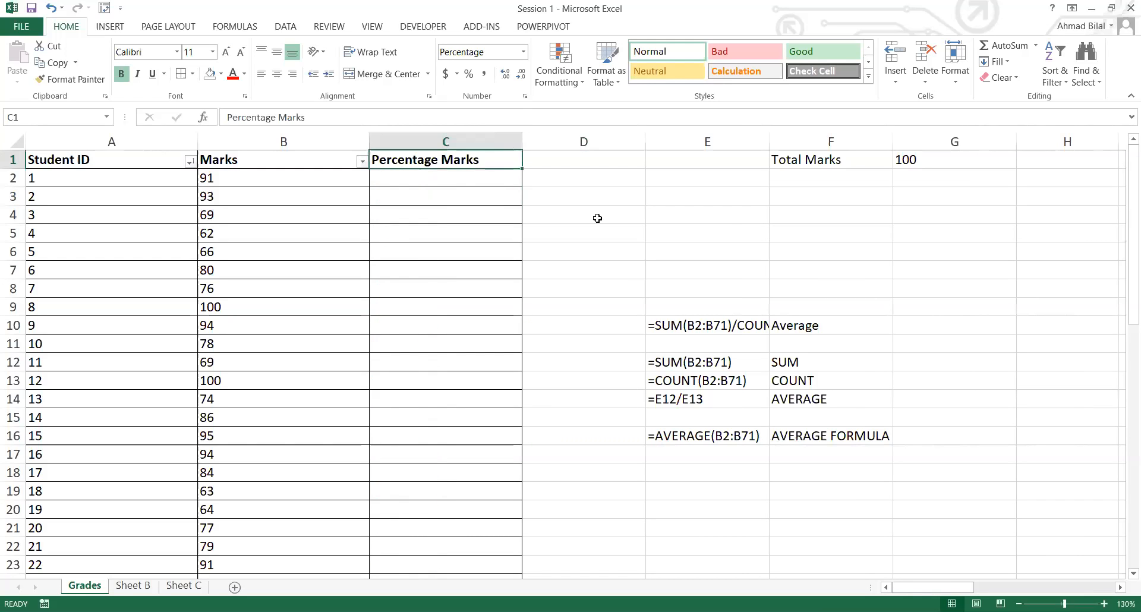
# Step: Move the Total Marks label and its value one column over to E1:F1
pyautogui.hotkey('ctrl', 'Right')
pyautogui.hotkey('shift', 'Right')
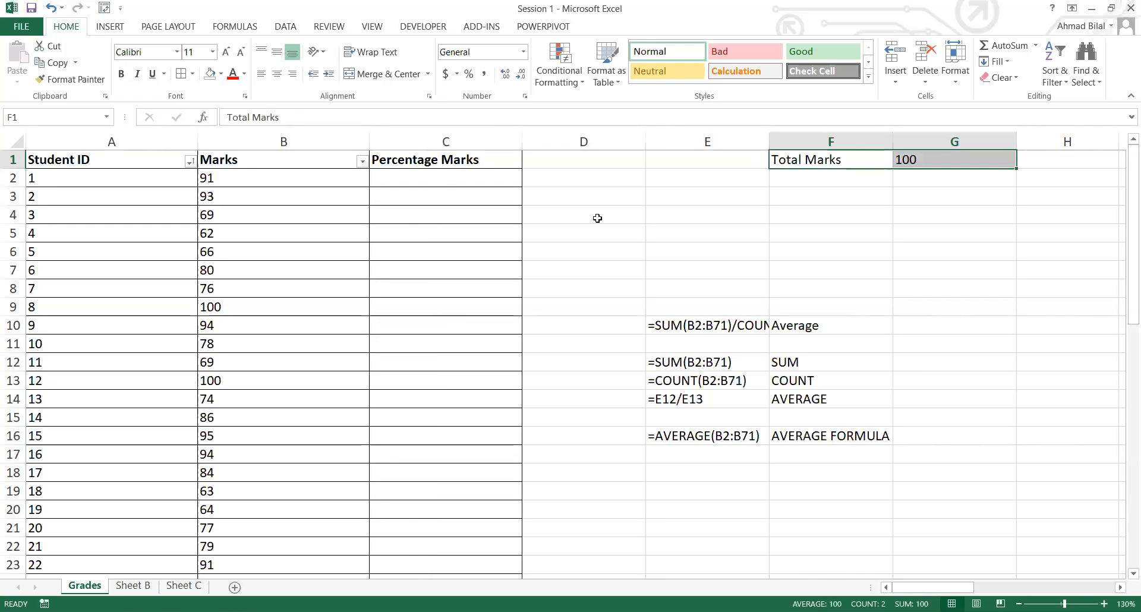
pyautogui.hotkey('ctrl', 'z')
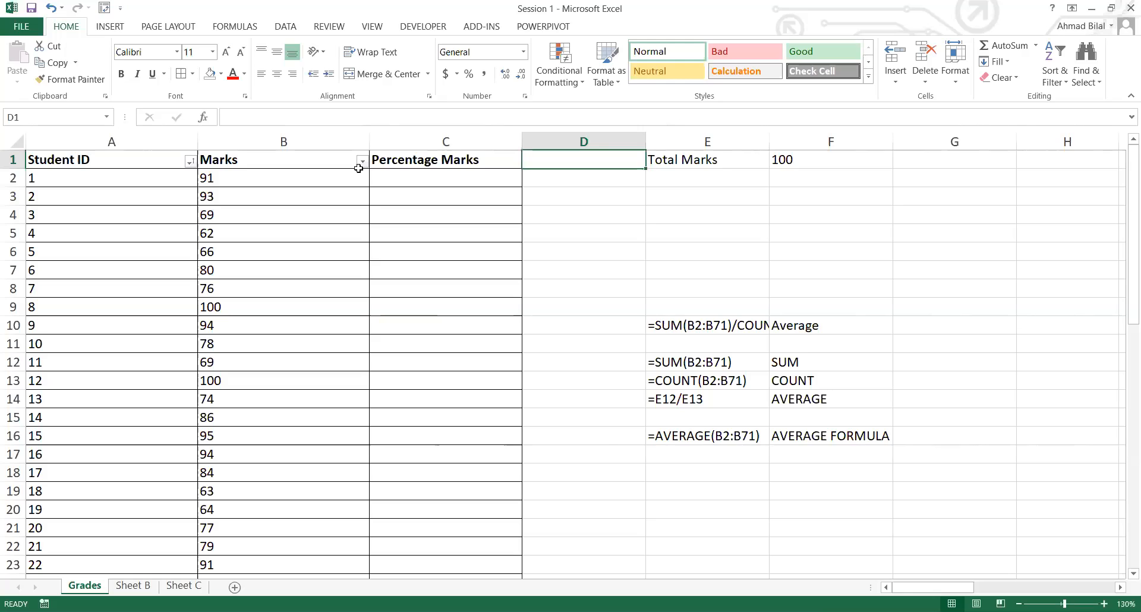
# Step: Narrow the Marks and Student ID columns
pyautogui.press('Left')
pyautogui.doubleClick(370, 145)
pyautogui.press('Left')
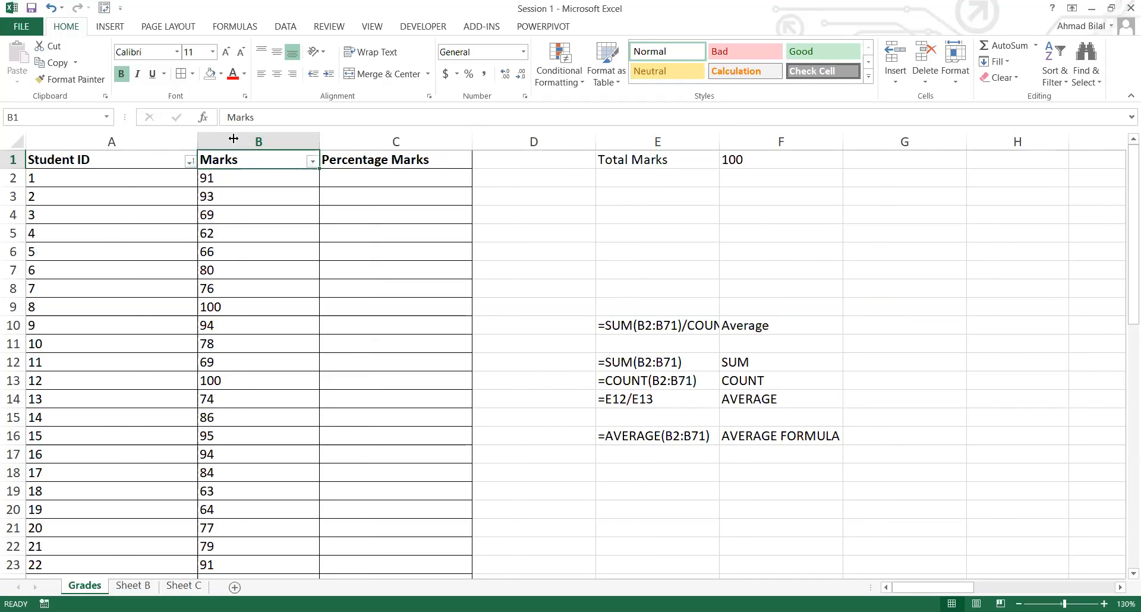
pyautogui.moveTo(198, 141); pyautogui.dragTo(117, 141)
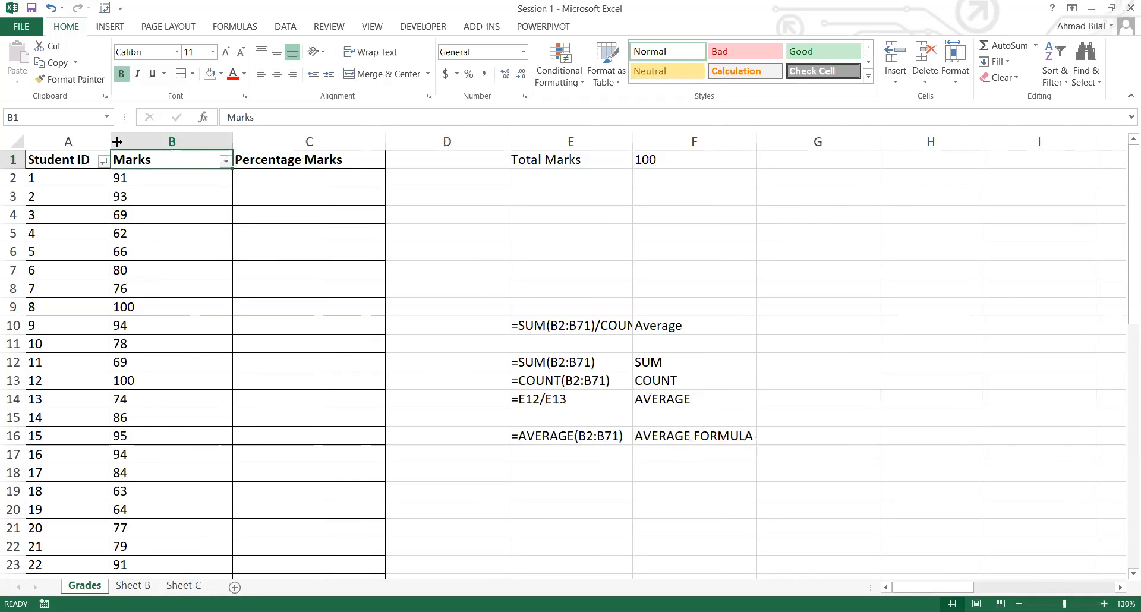
# Step: Examine the Student ID, Marks and Percentage Marks columns of the grades table
pyautogui.click(323, 176)
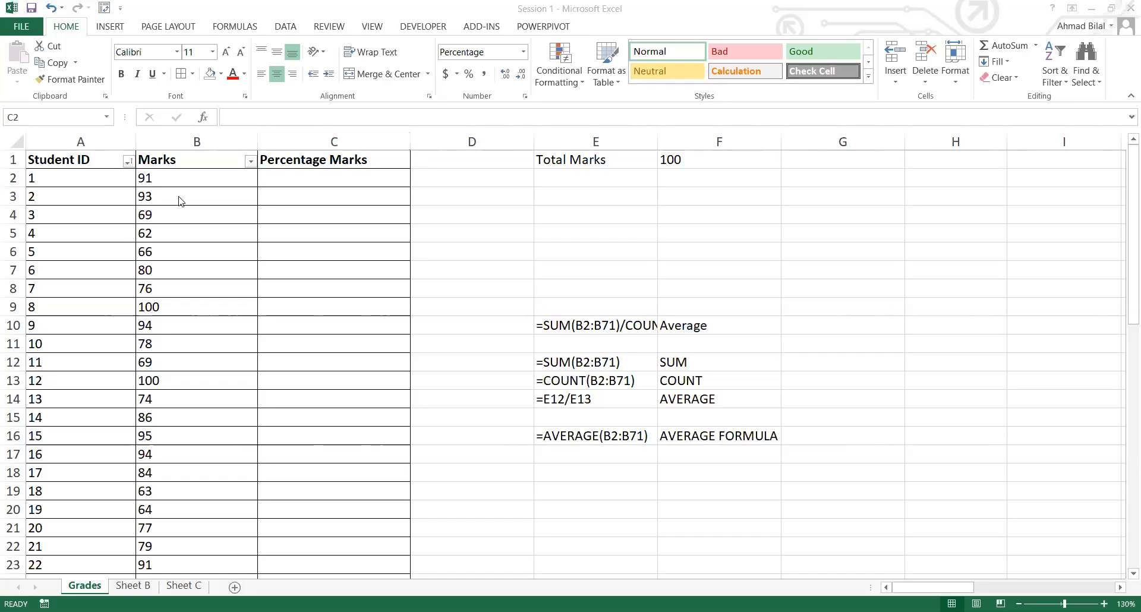
pyautogui.click(208, 178)
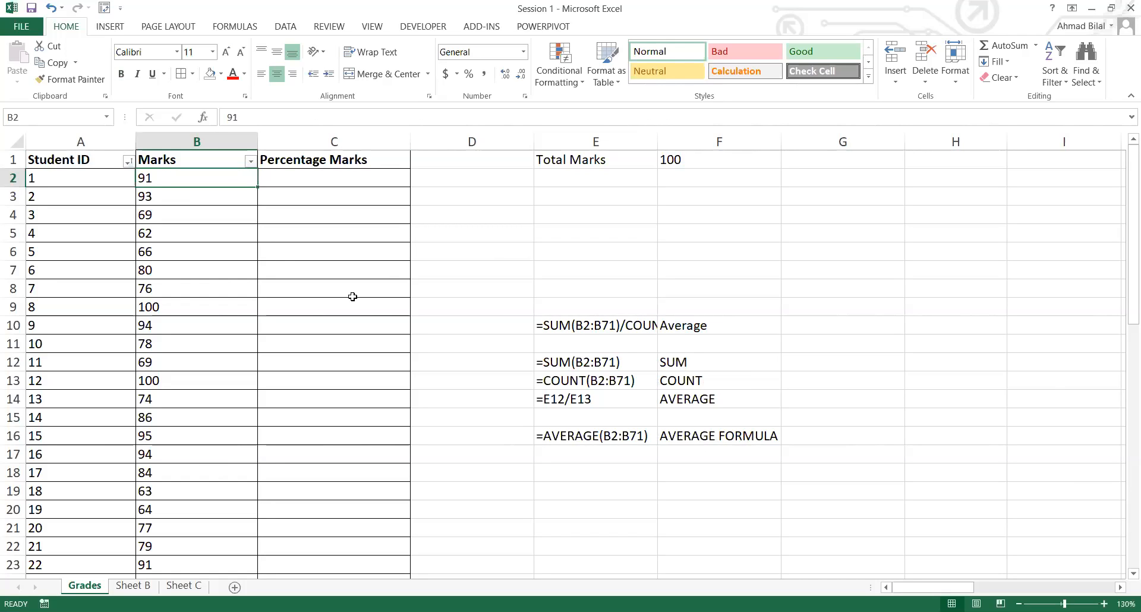
pyautogui.press('Left')
pyautogui.scroll(-3, 352, 296)
pyautogui.press('Down')
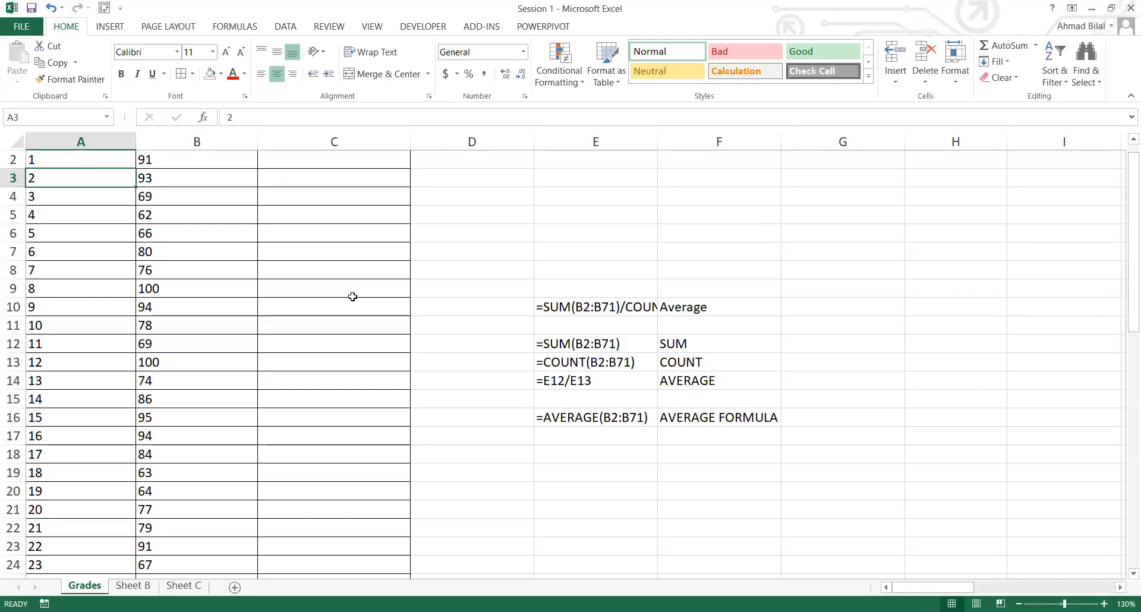
pyautogui.press('Up')
pyautogui.press('Up')
pyautogui.press('Right')
pyautogui.press('Right')
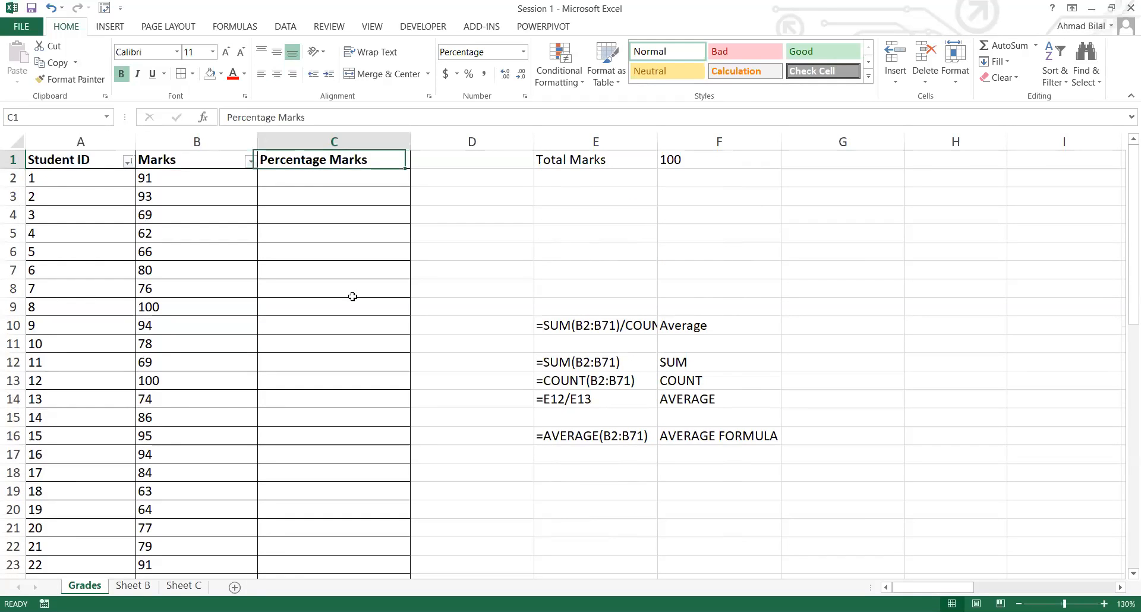
# Step: Enter the formula =B2/F1 in C2 to divide the first student's marks by the total marks
pyautogui.press('Down')
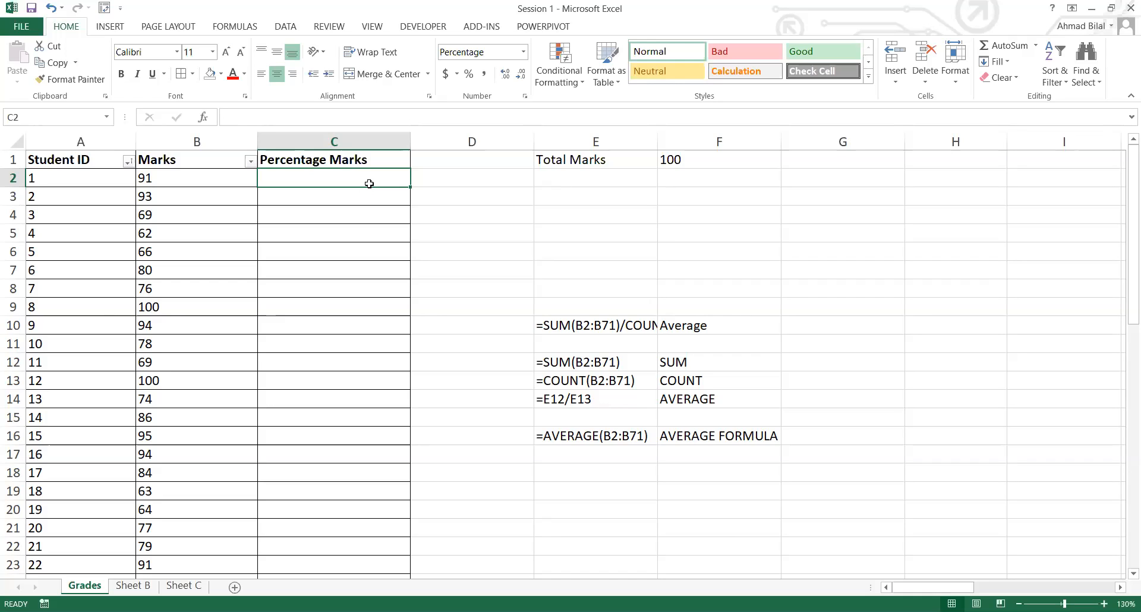
pyautogui.write('=')
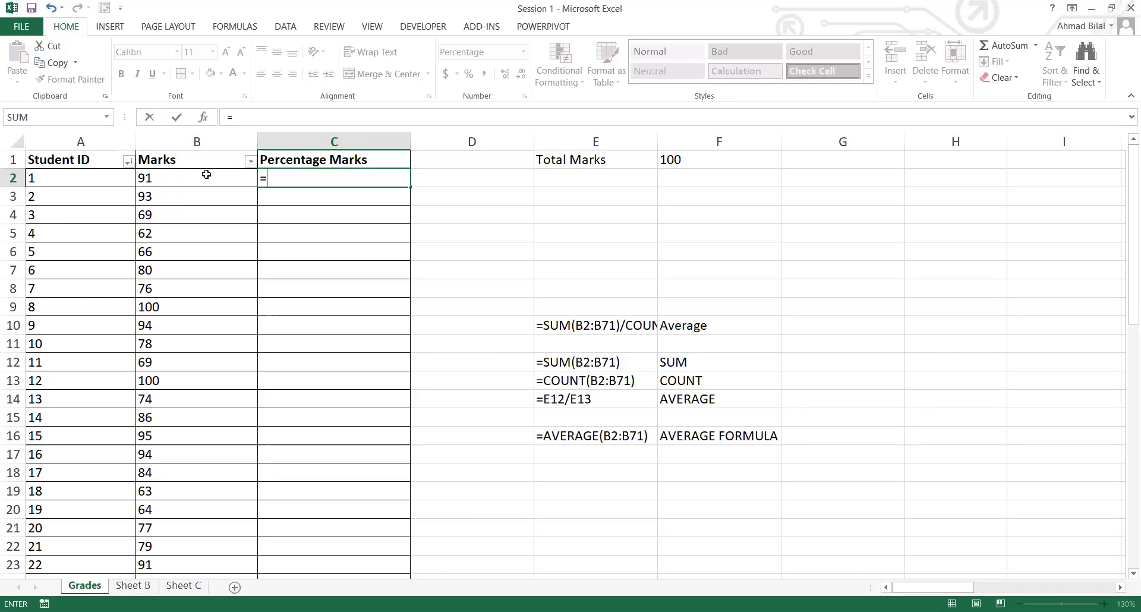
pyautogui.click(185, 180)
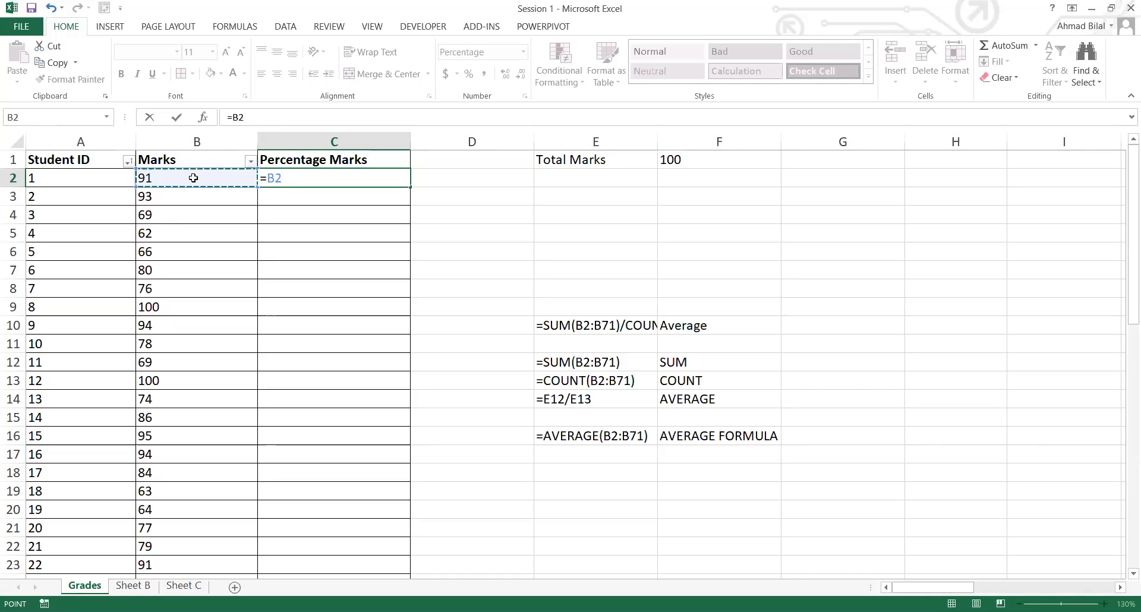
pyautogui.write('/')
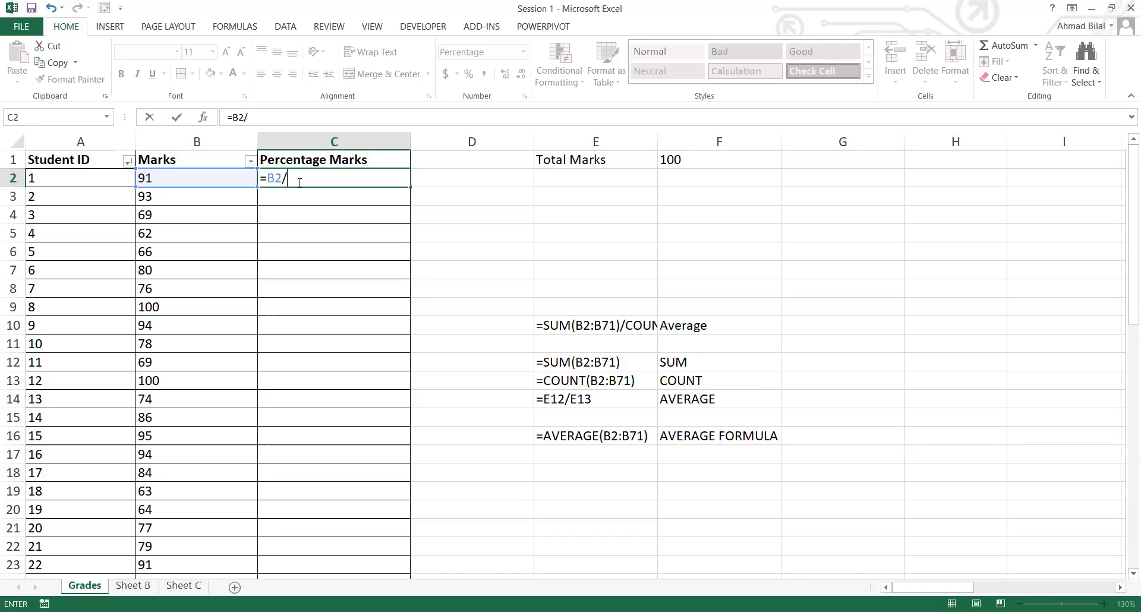
pyautogui.write('100')
pyautogui.press('BackSpace')
pyautogui.press('BackSpace')
pyautogui.press('BackSpace')
pyautogui.click(722, 159)
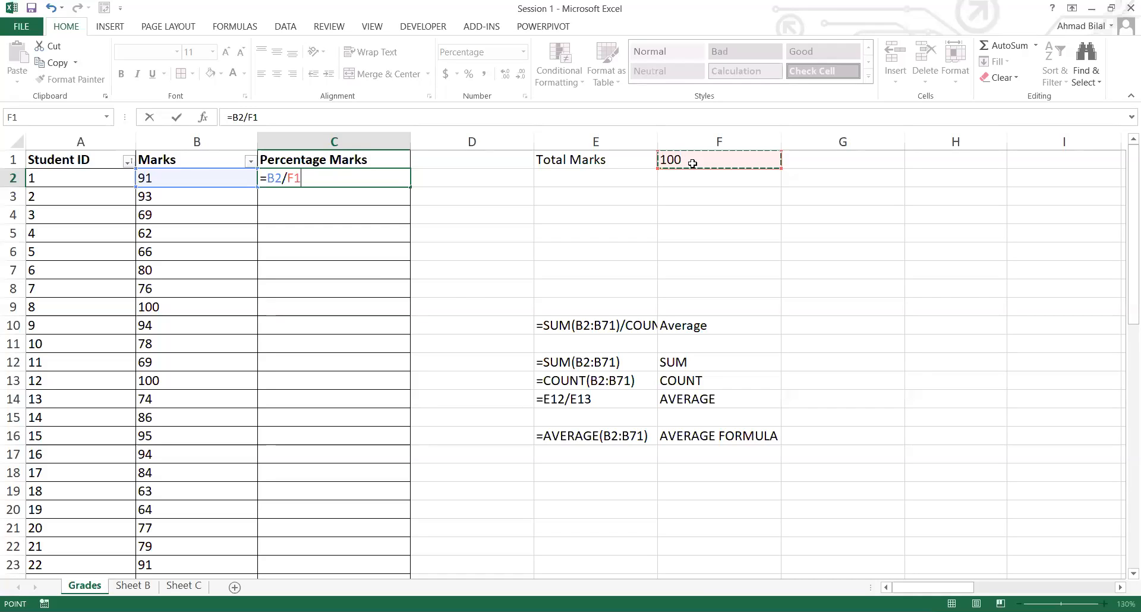
pyautogui.press('Return')
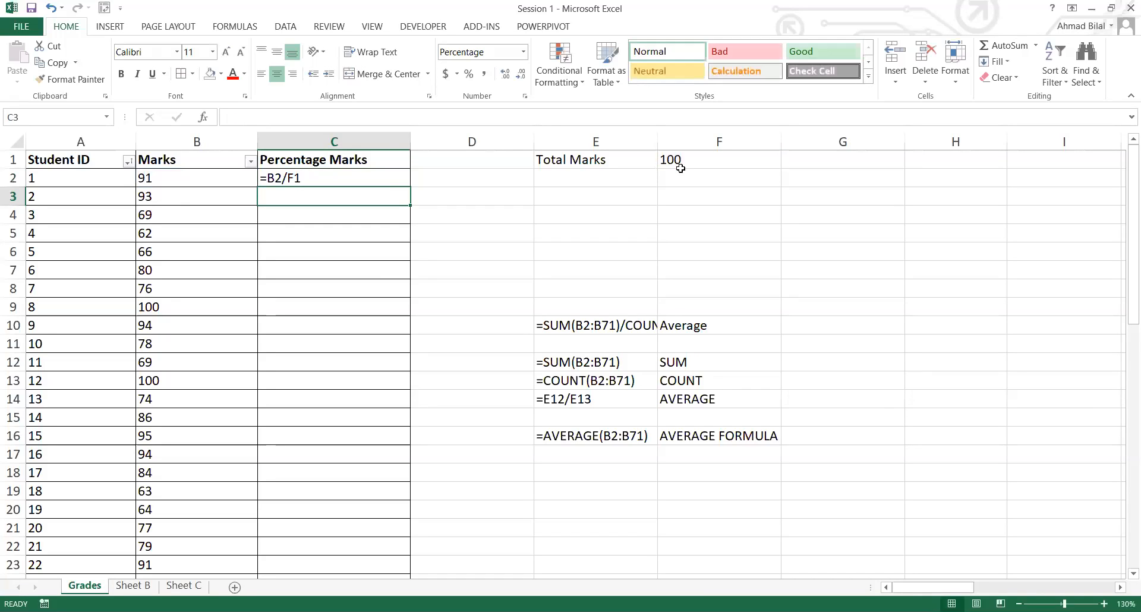
# Step: Show calculated results instead of formulas on the sheet, and widen column C to fit its Percentage Marks heading
pyautogui.click(375, 180)
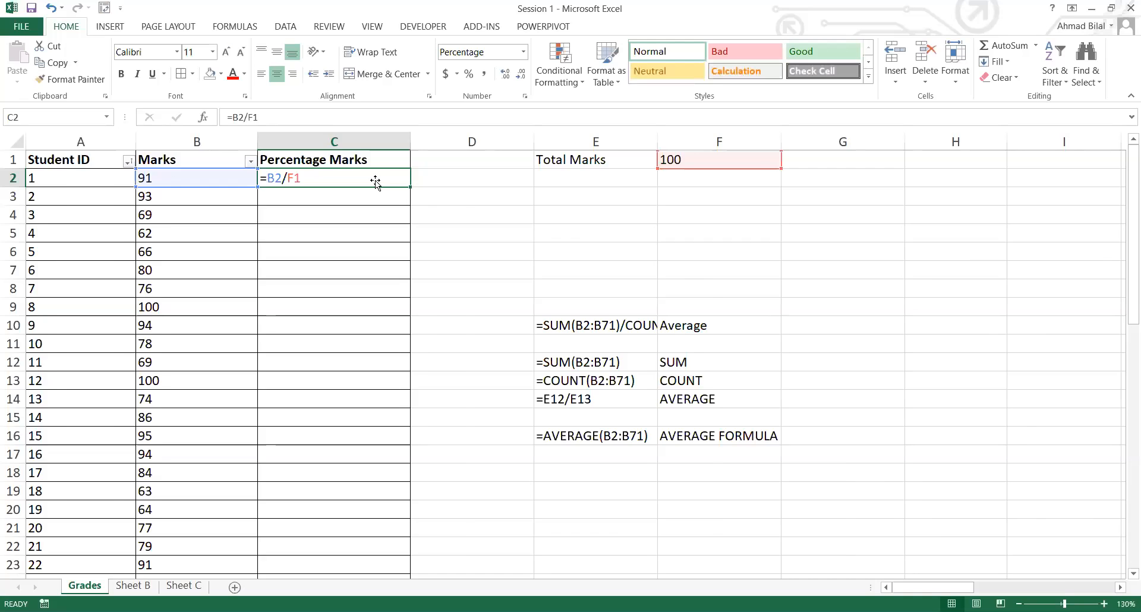
pyautogui.hotkey('ctrl', '`')
pyautogui.click(269, 200)
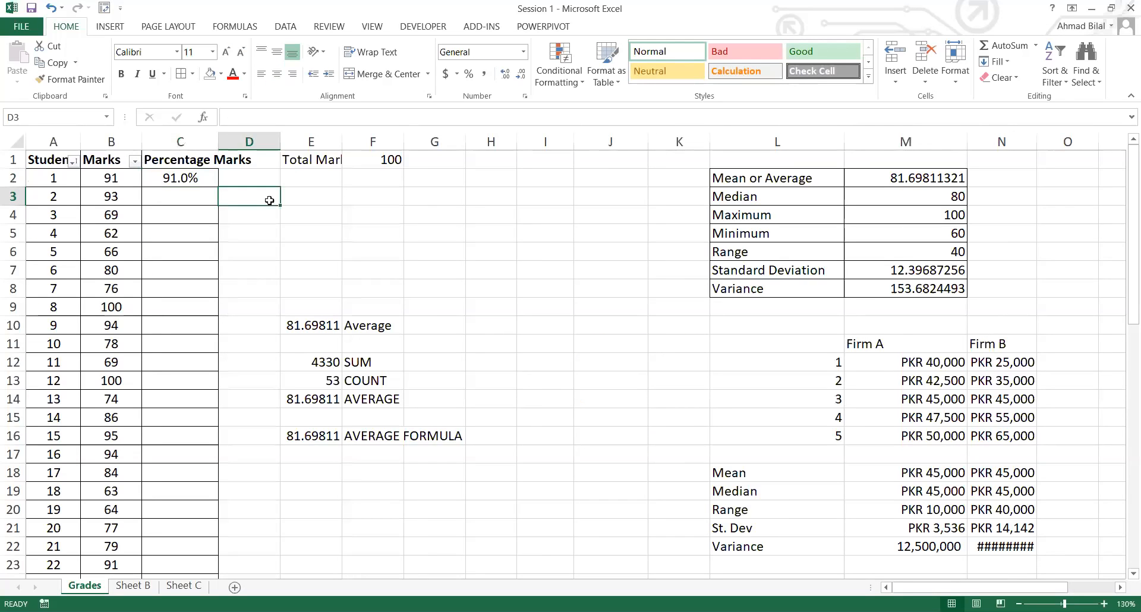
pyautogui.hotkey('ctrl', 'Home')
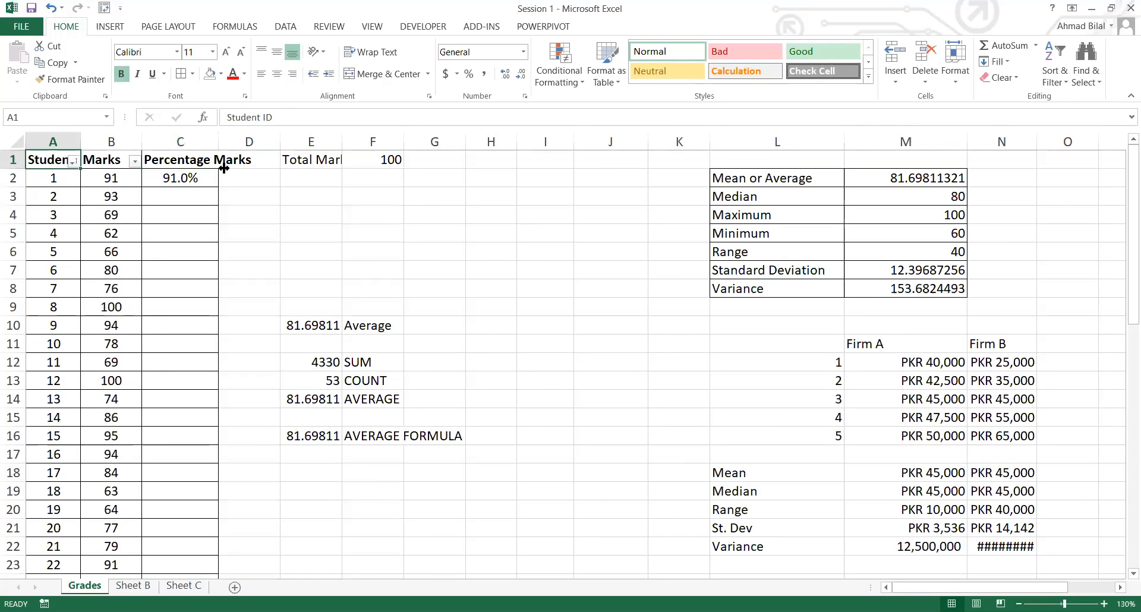
pyautogui.doubleClick(219, 142)
# Step: Set C2's number format to General and widen the Total Marks, Student ID and Marks columns
pyautogui.click(223, 170)
pyautogui.click(476, 52)
pyautogui.write('G')
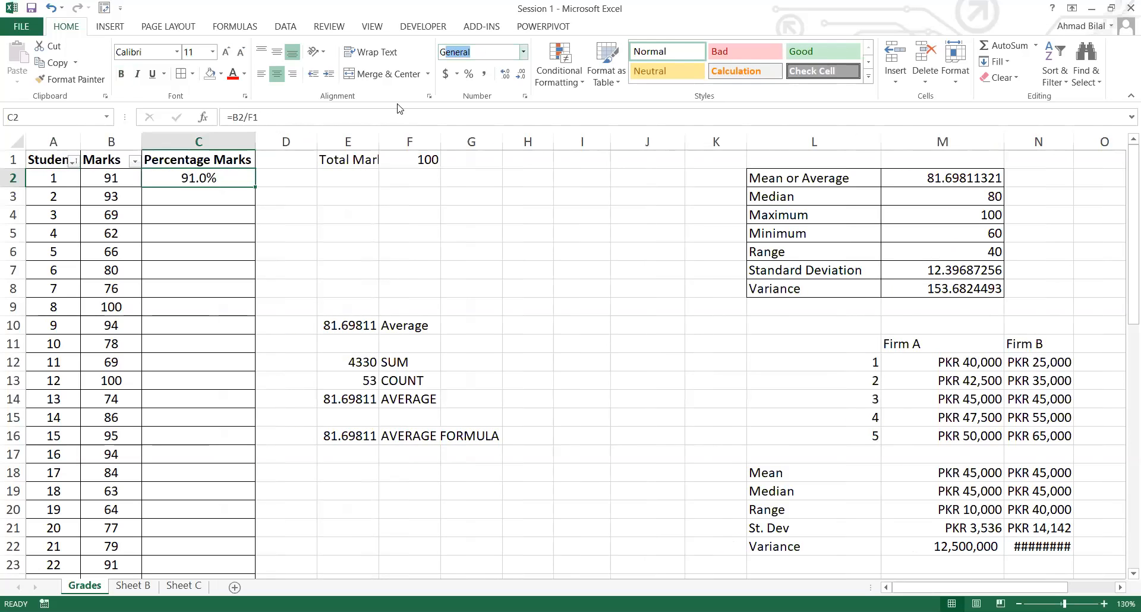
pyautogui.press('Return')
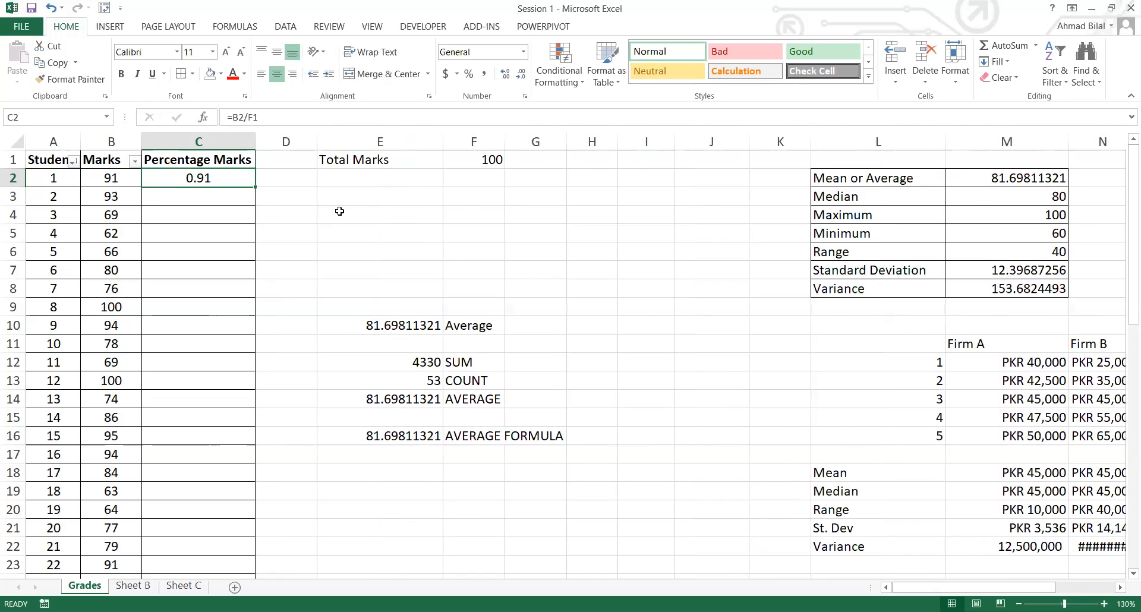
pyautogui.press('Left')
pyautogui.press('Left')
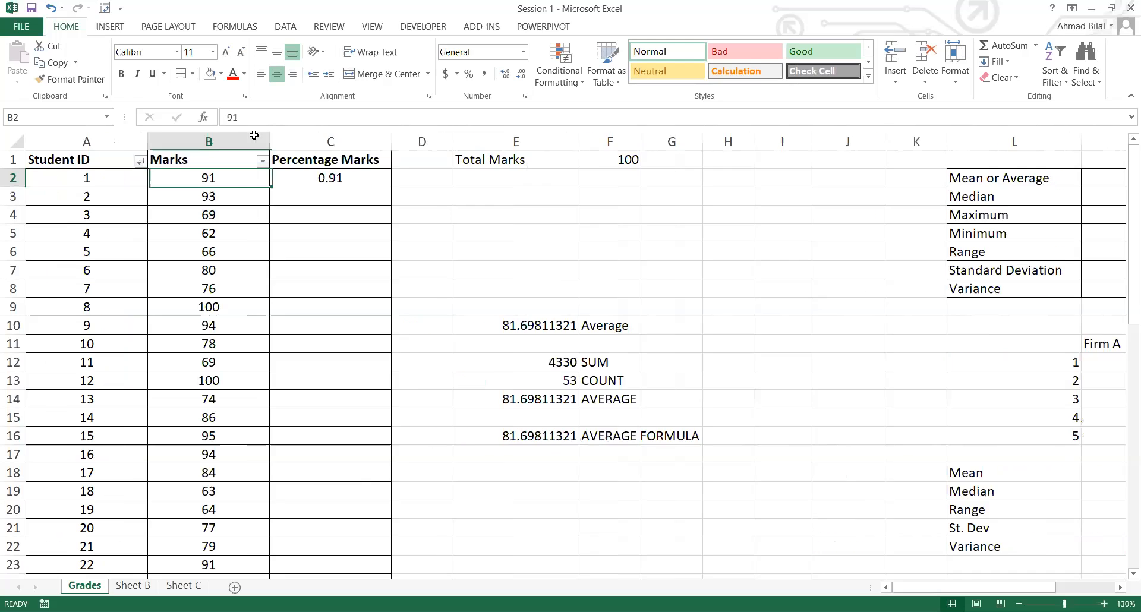
# Step: Inspect the cell references used by the percentage formula in C2
pyautogui.click(323, 178)
pyautogui.doubleClick(322, 178)
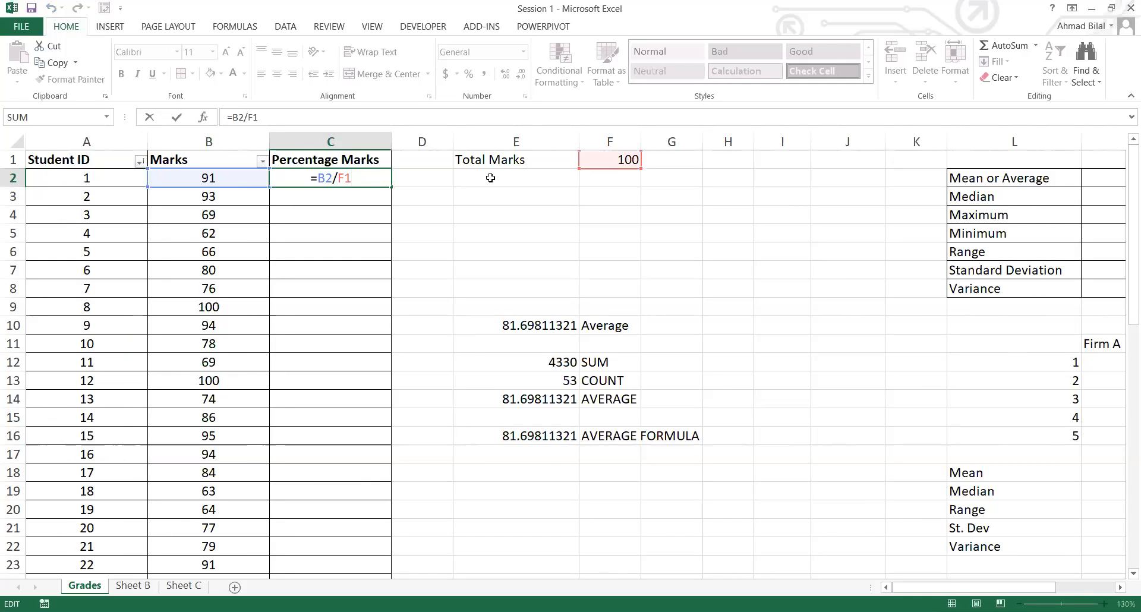
pyautogui.click(618, 159)
pyautogui.hotkey('ctrl', 'Return')
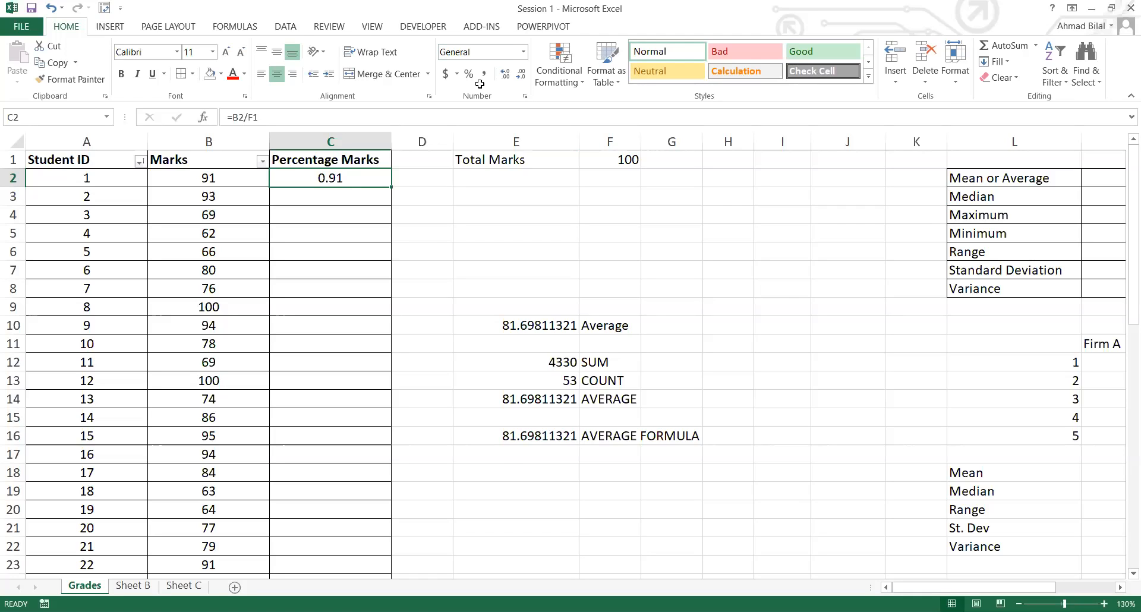
pyautogui.hotkey('shift', 'Down')
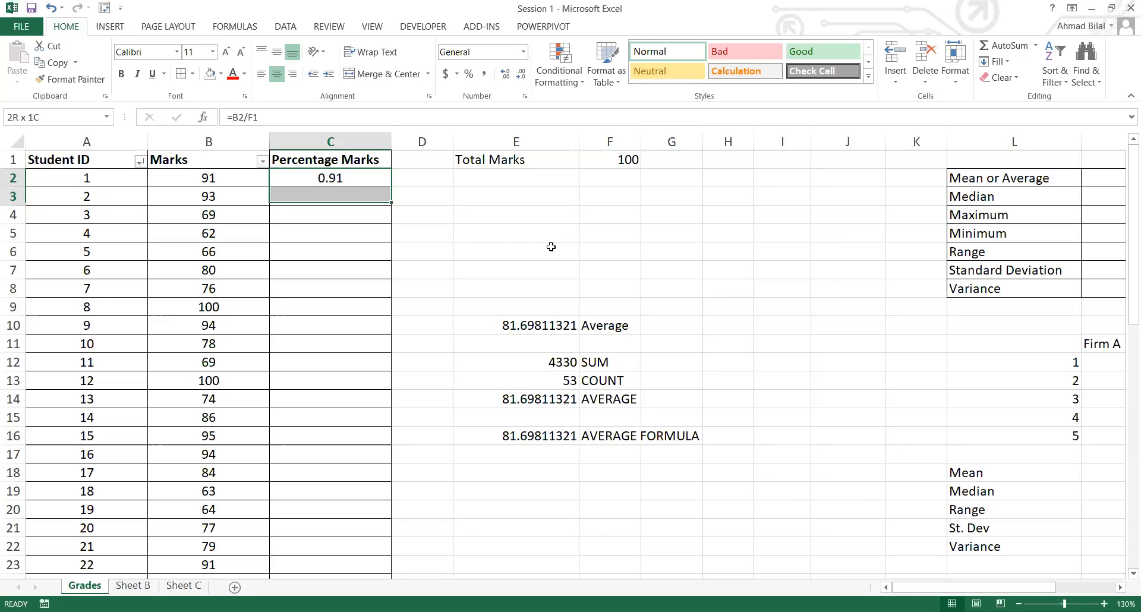
# Step: Format column C as Percentage and reduce C2 to one decimal place
pyautogui.click(342, 137)
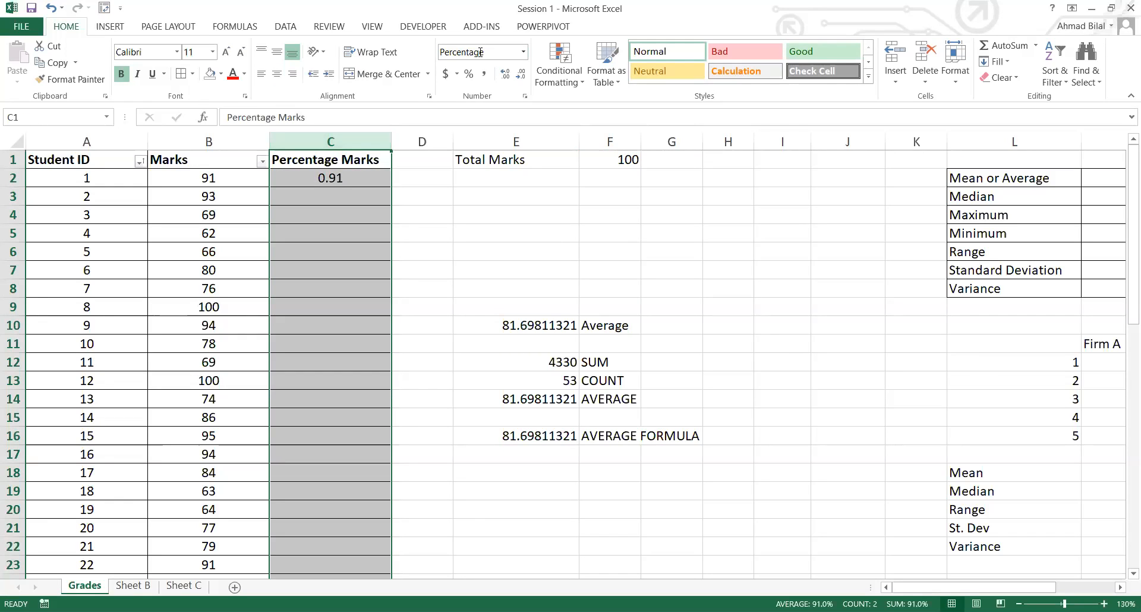
pyautogui.click(480, 53)
pyautogui.press('BackSpace')
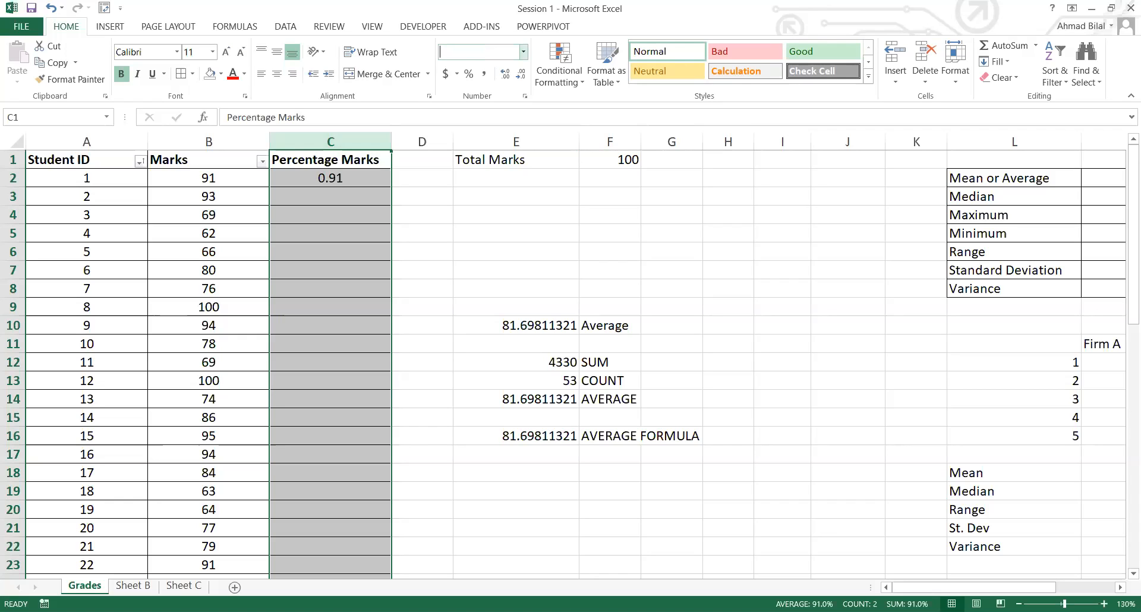
pyautogui.write('Percentage')
pyautogui.press('Return')
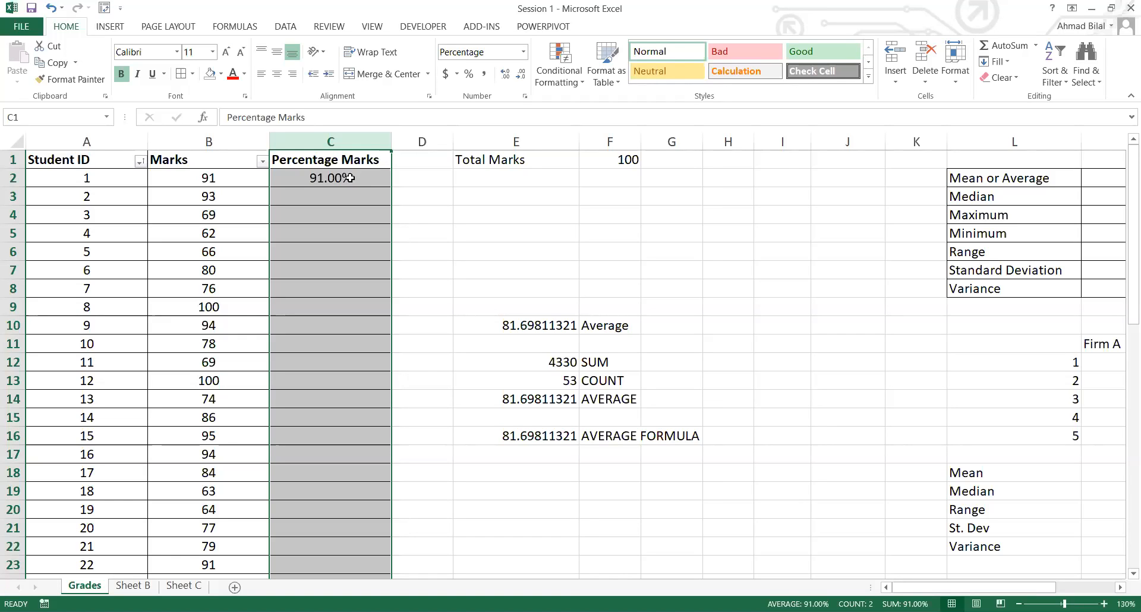
pyautogui.click(292, 183)
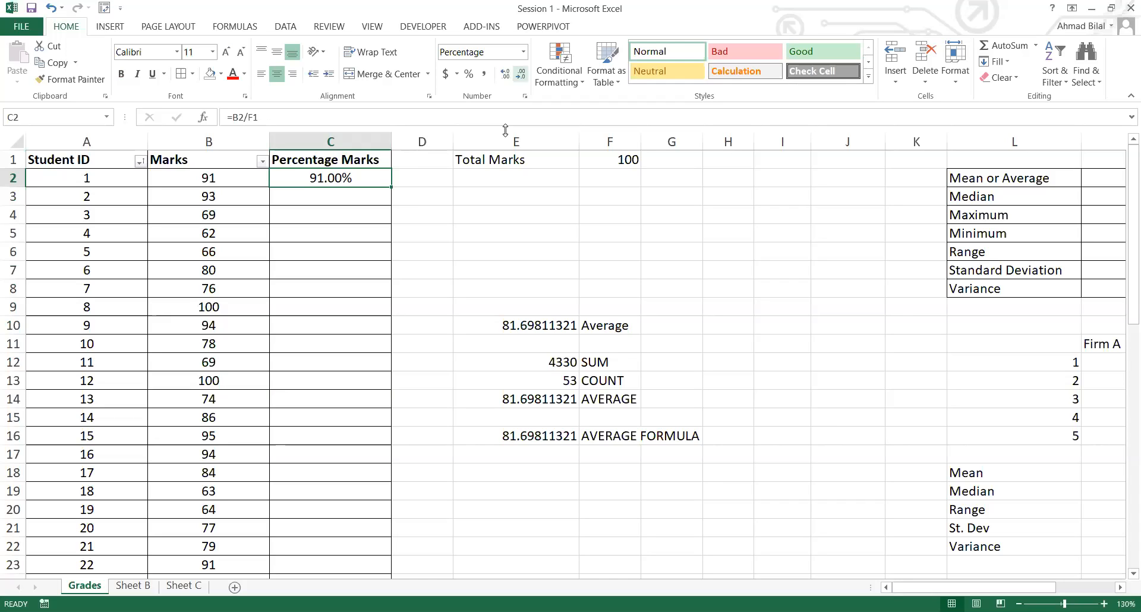
pyautogui.click(521, 74)
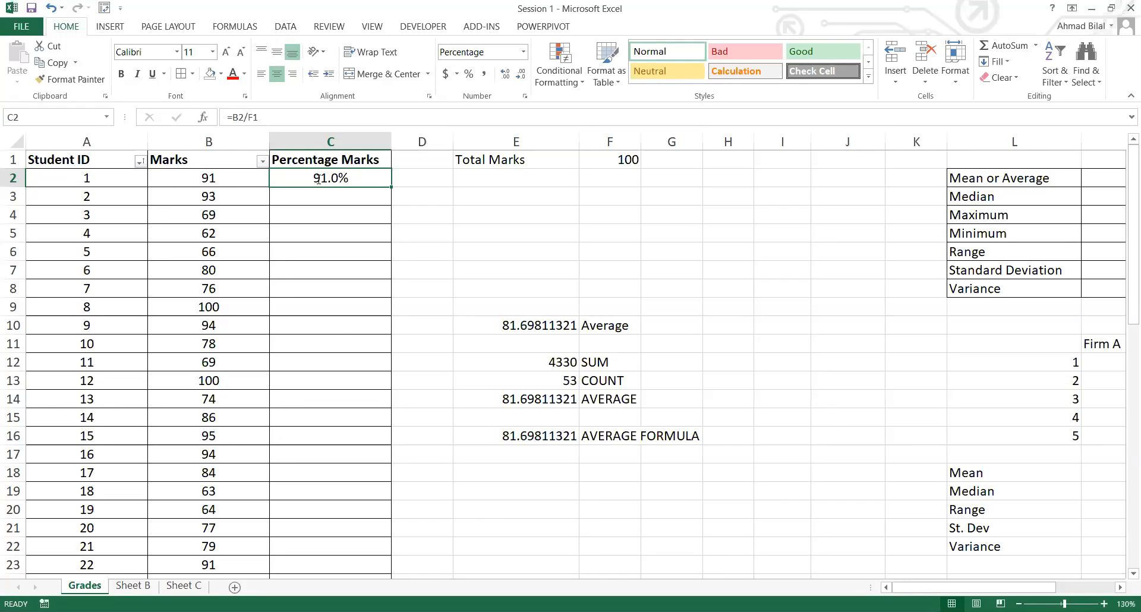
# Step: Calculate the second student's percentage in C3 with the formula =B3/F1, after checking the formula in C2
pyautogui.doubleClick(353, 182)
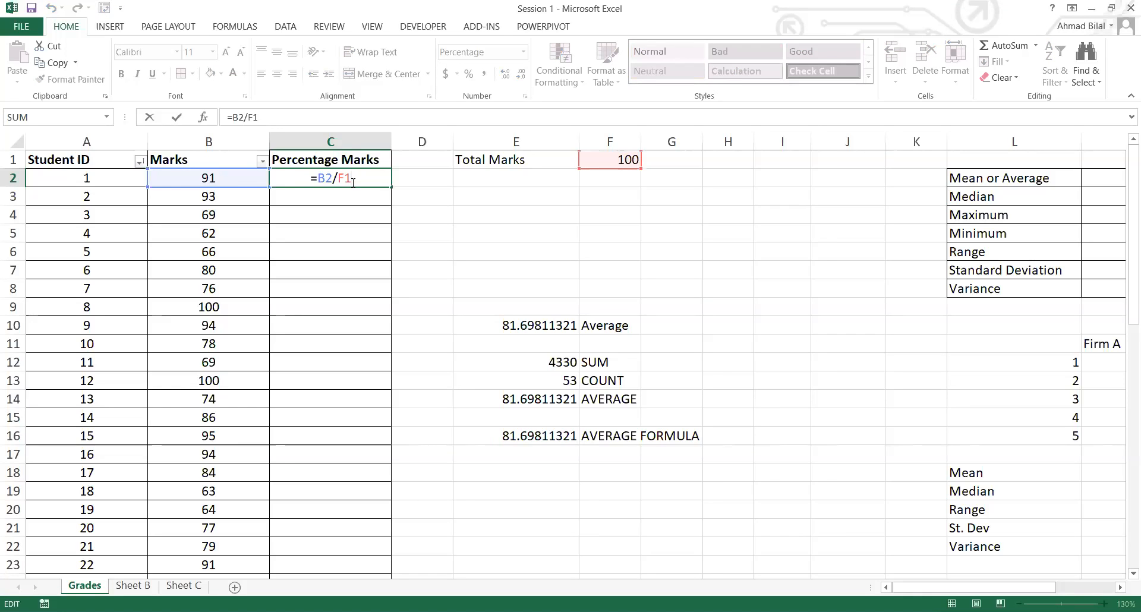
pyautogui.hotkey('ctrl', 'Return')
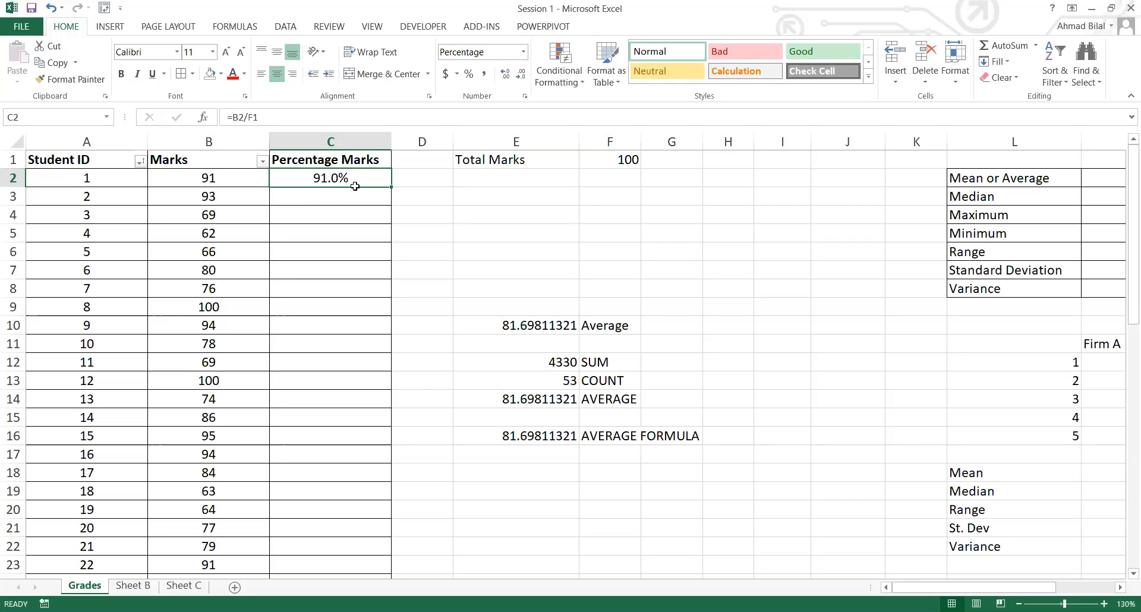
pyautogui.click(356, 195)
pyautogui.write('=')
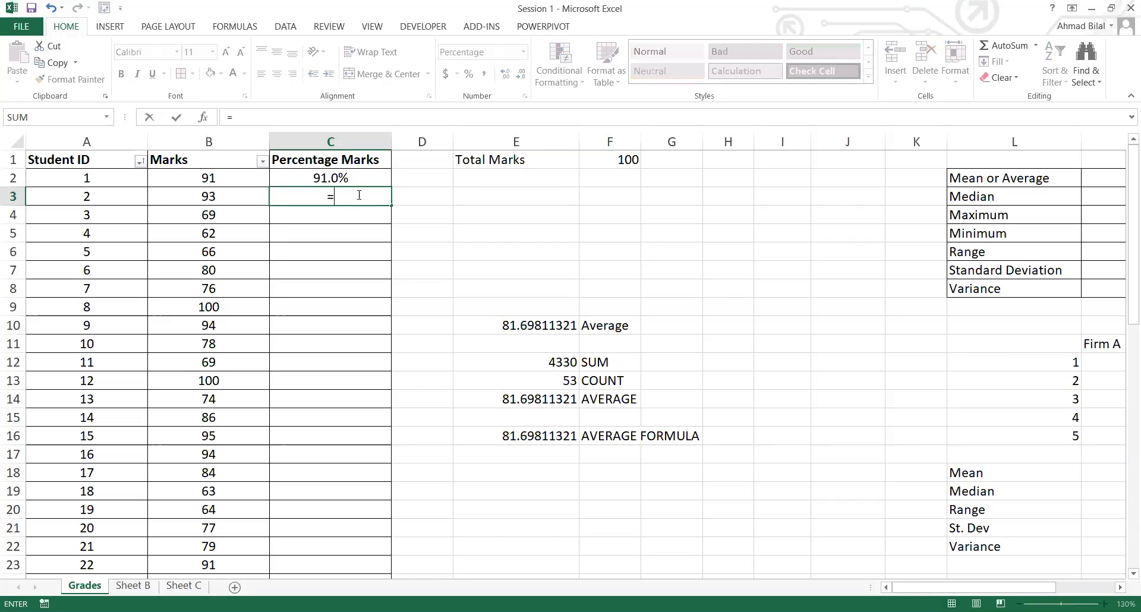
pyautogui.press('Left')
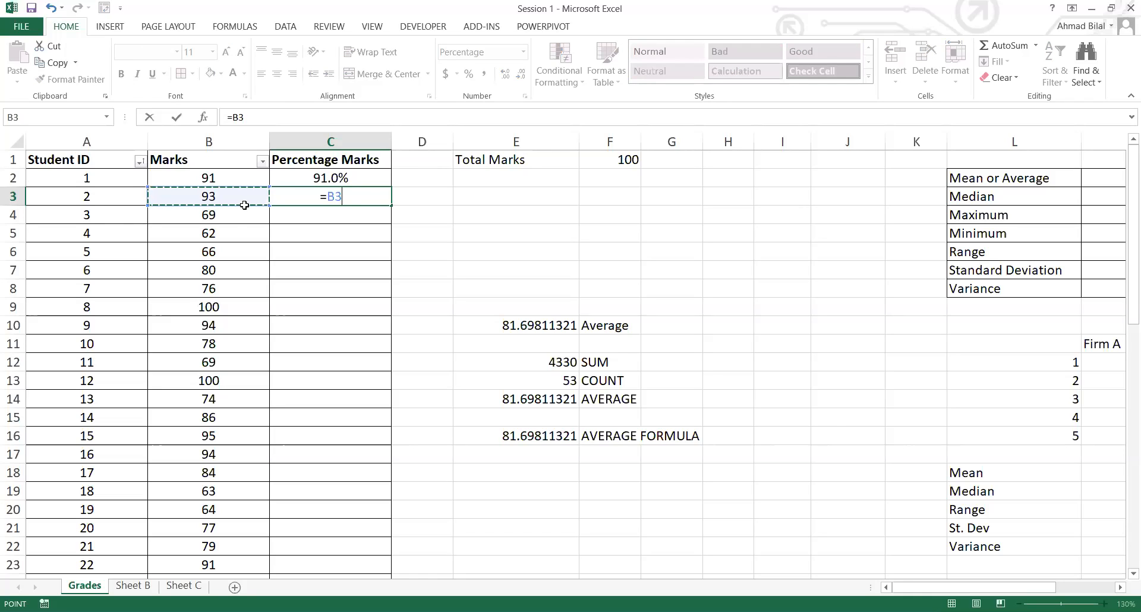
pyautogui.write('/')
pyautogui.click(632, 159)
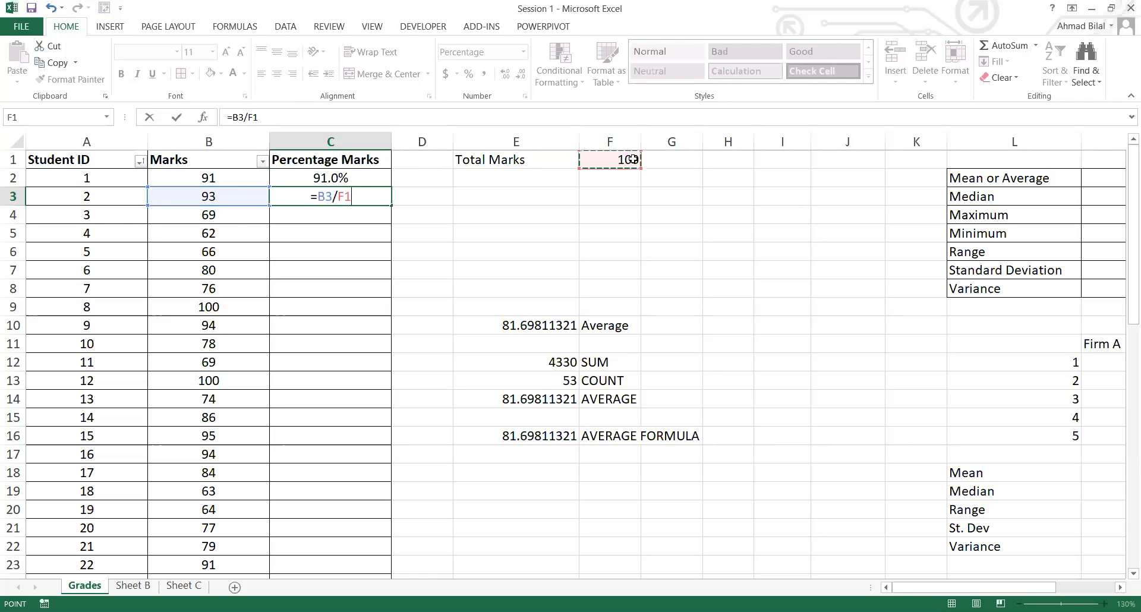
pyautogui.press('Return')
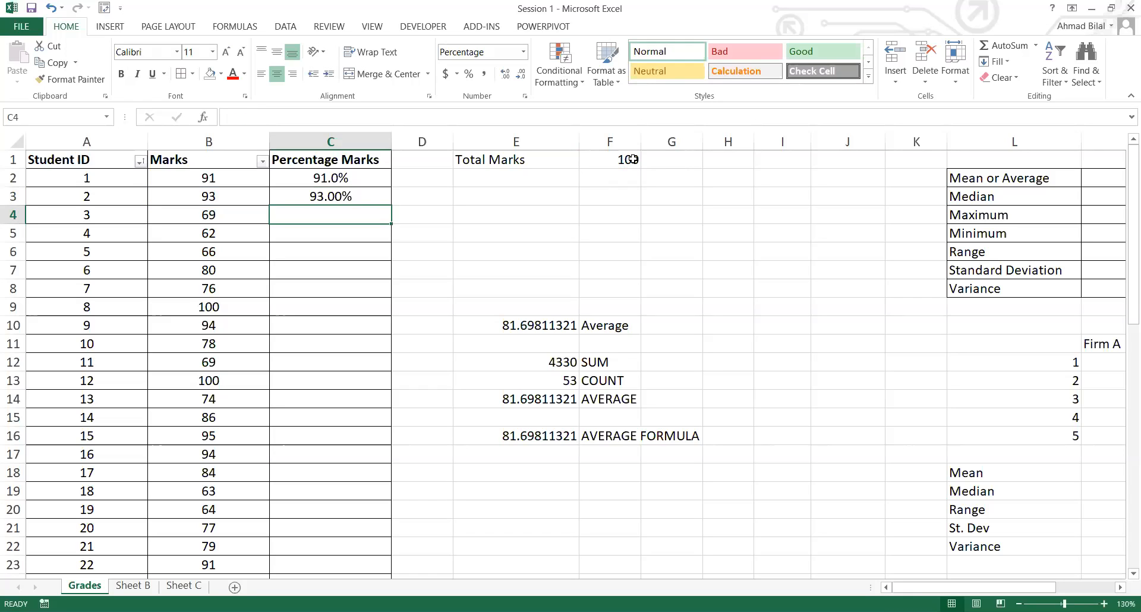
# Step: Calculate the third student's percentage in C4 with the formula =B4/F1
pyautogui.write('=')
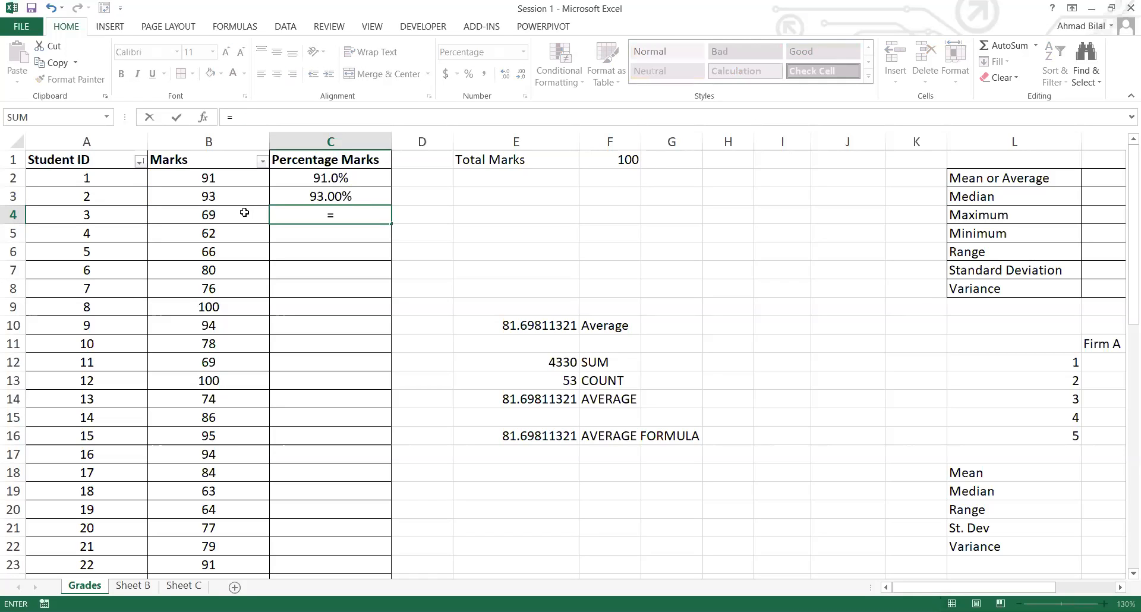
pyautogui.click(244, 212)
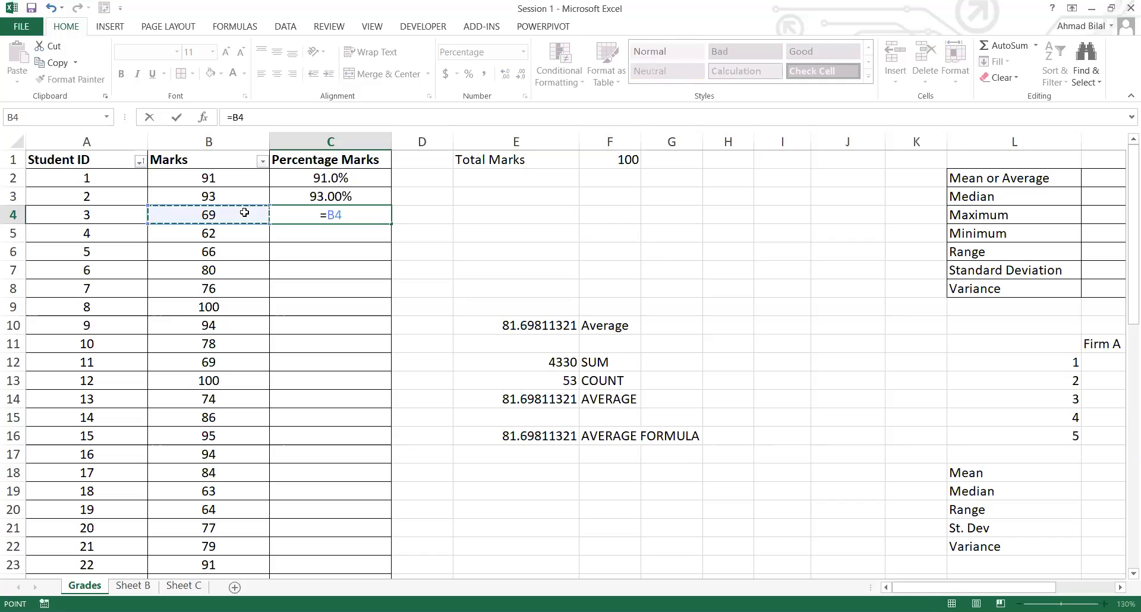
pyautogui.write('/')
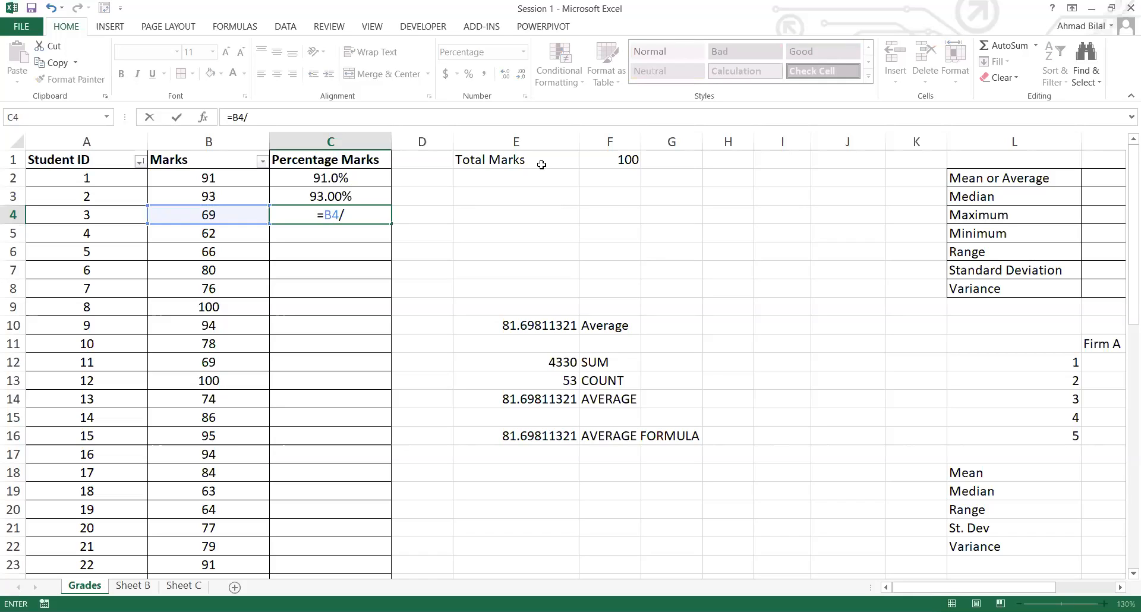
pyautogui.click(616, 159)
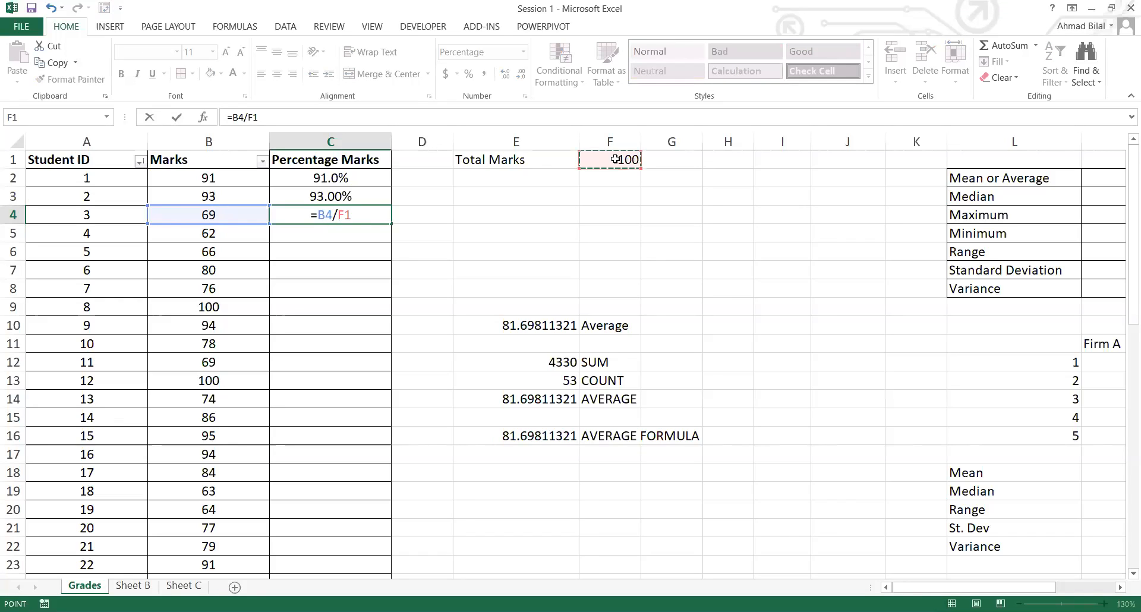
pyautogui.press('Return')
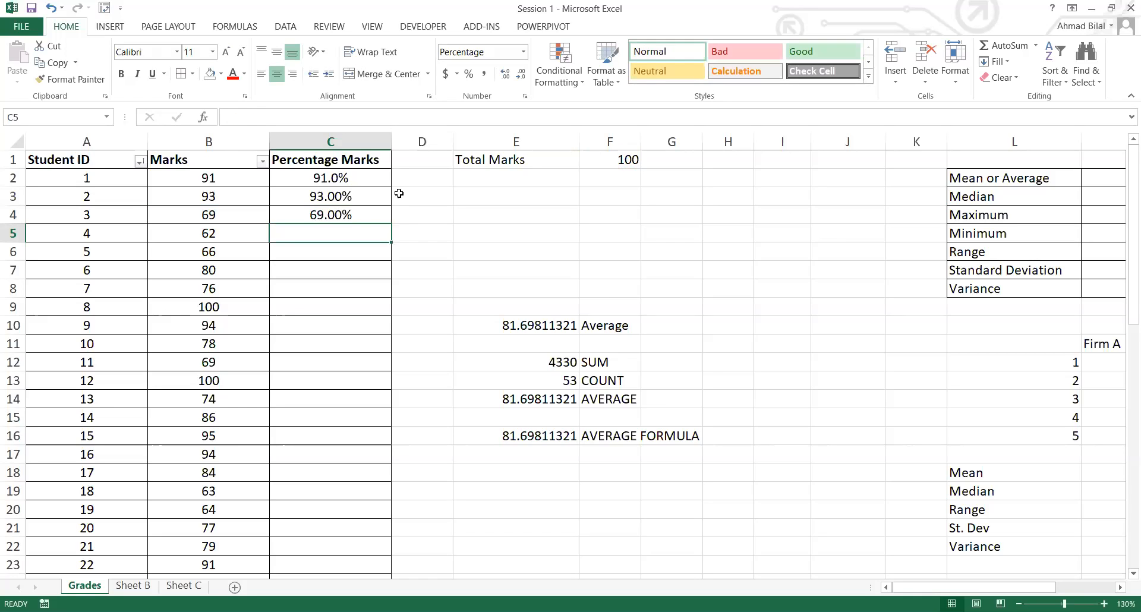
# Step: Clear the individually entered percentage formulas from C3 and C4
pyautogui.click(348, 186)
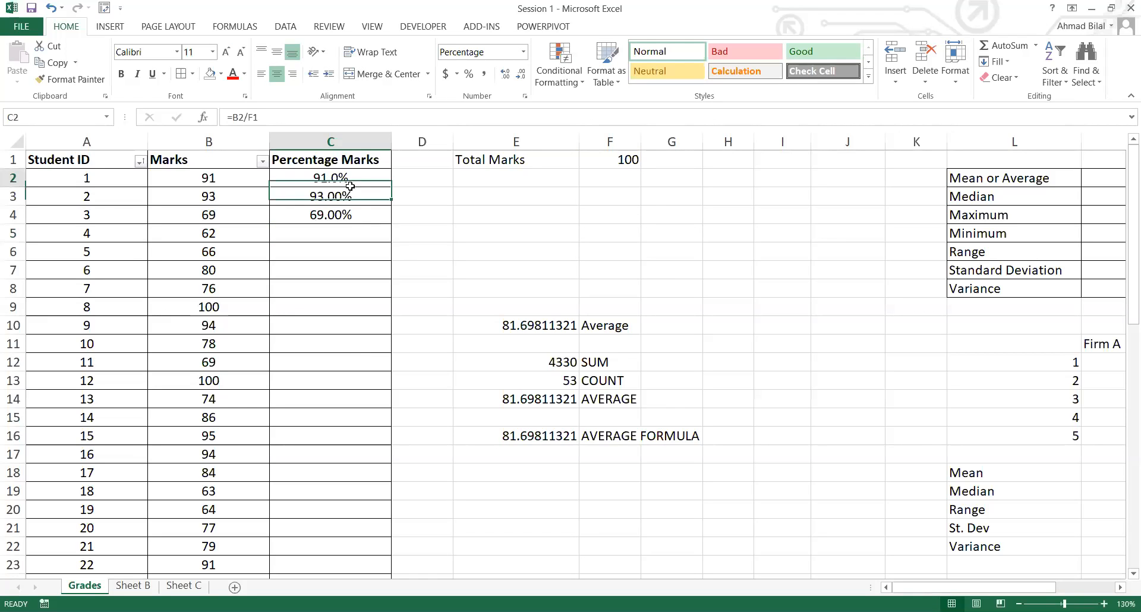
pyautogui.keyDown('shift'); pyautogui.click(359, 566); pyautogui.keyUp('shift')
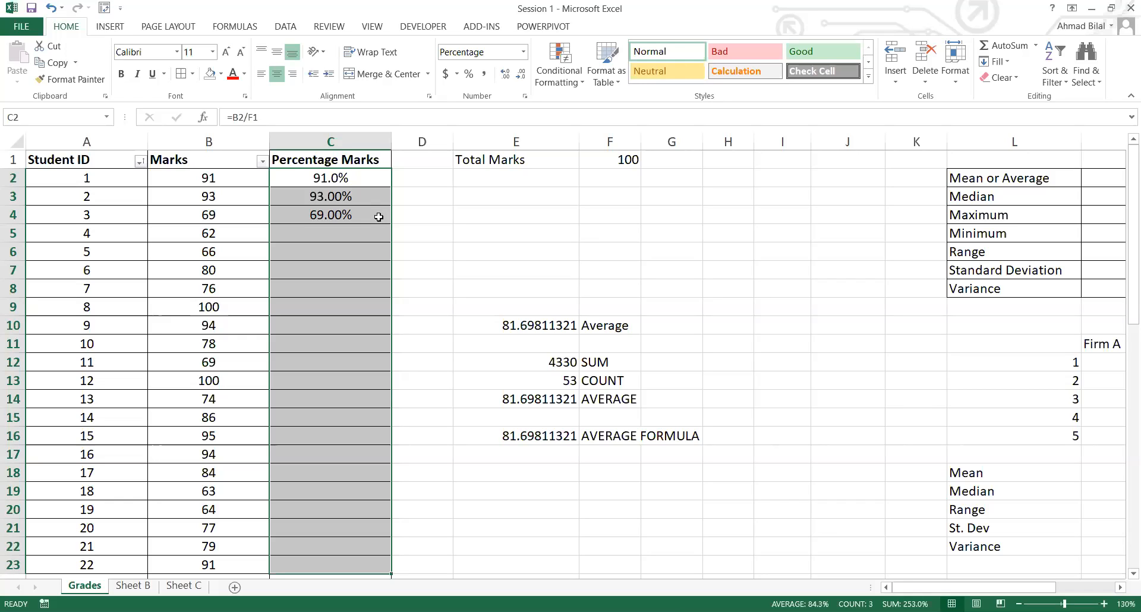
pyautogui.press('Down')
pyautogui.hotkey('shift', 'Down')
pyautogui.press('Delete')
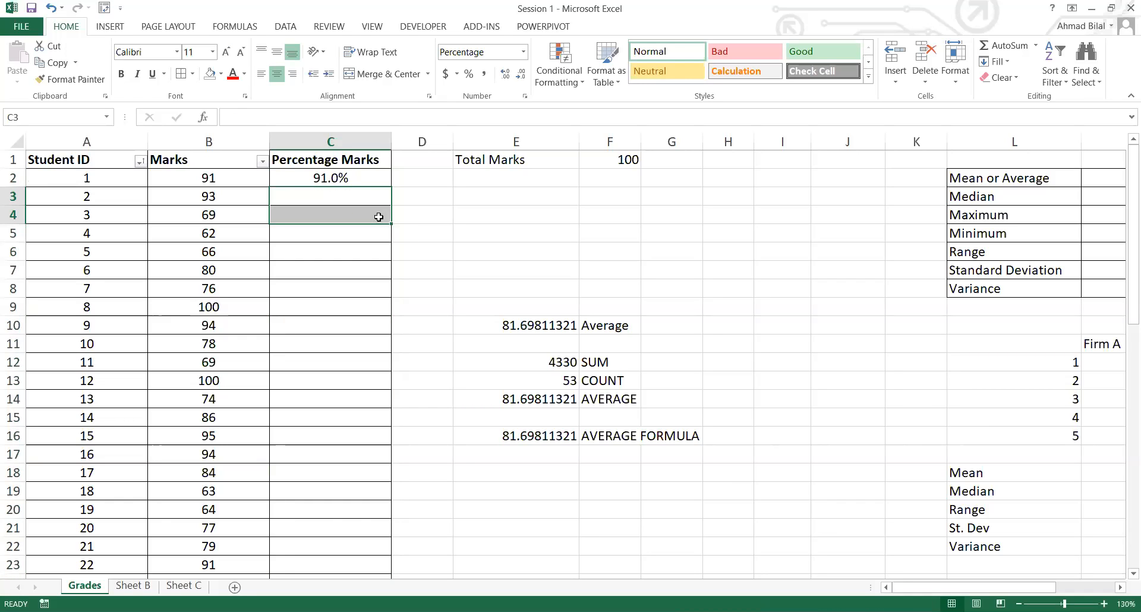
# Step: Fill the percentage formula in C2 down column C to the last student's row
pyautogui.click(372, 176)
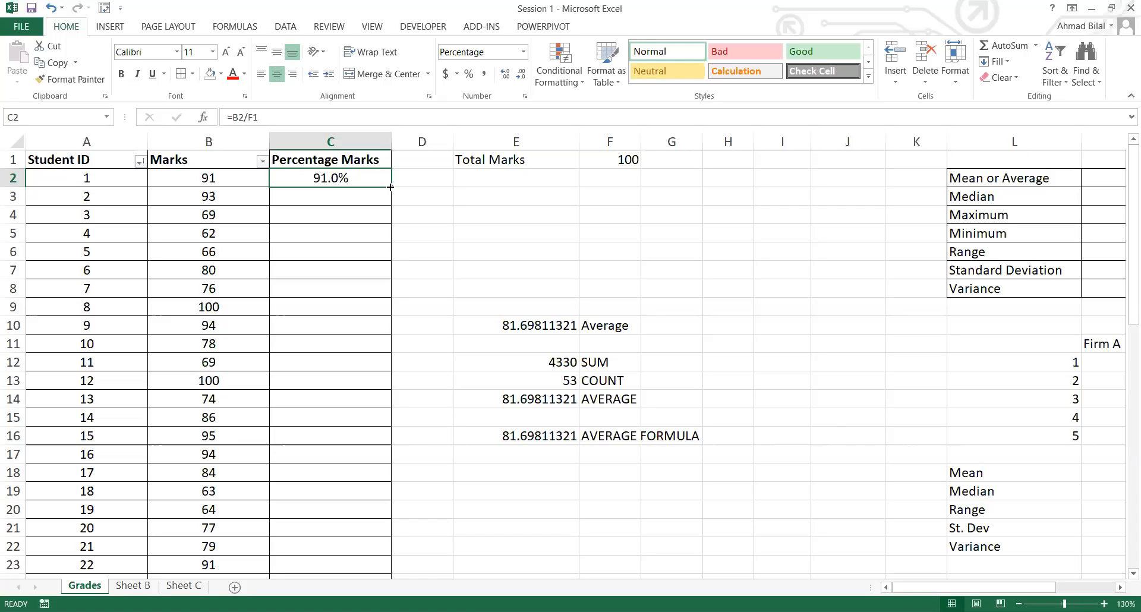
pyautogui.moveTo(391, 187); pyautogui.dragTo(380, 270)
pyautogui.moveTo(368, 47); pyautogui.dragTo(386, 189)
pyautogui.doubleClick(392, 187)
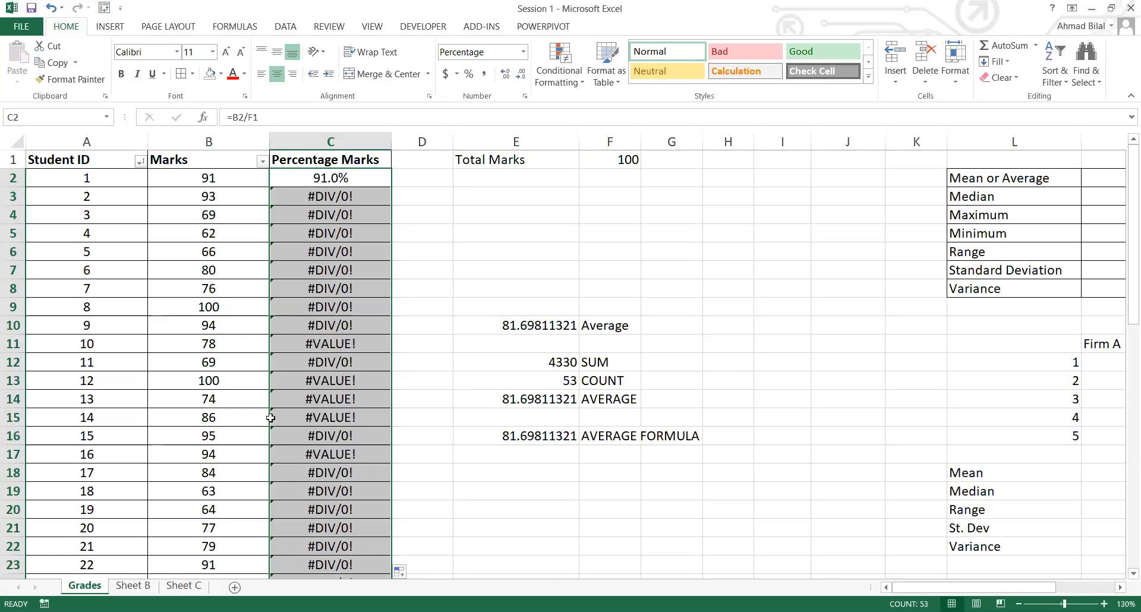
# Step: Check how far the filled formulas extend and examine the formula in C54 beside the last student's marks
pyautogui.hotkey('ctrl', 'Down')
pyautogui.press('Down')
pyautogui.press('Down')
pyautogui.press('Down')
pyautogui.press('Down')
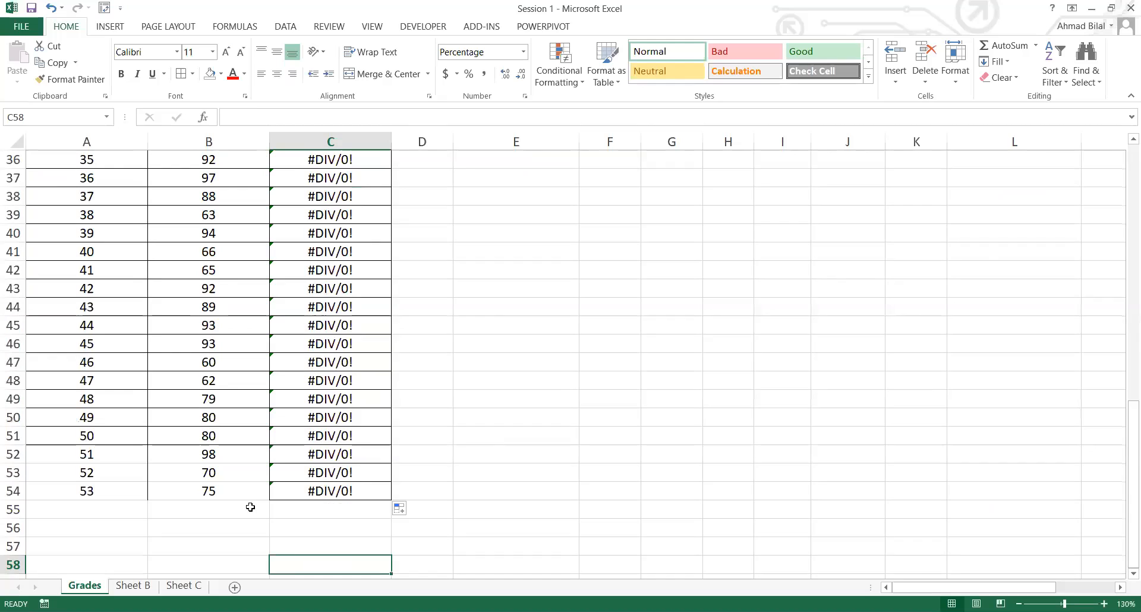
pyautogui.click(223, 489)
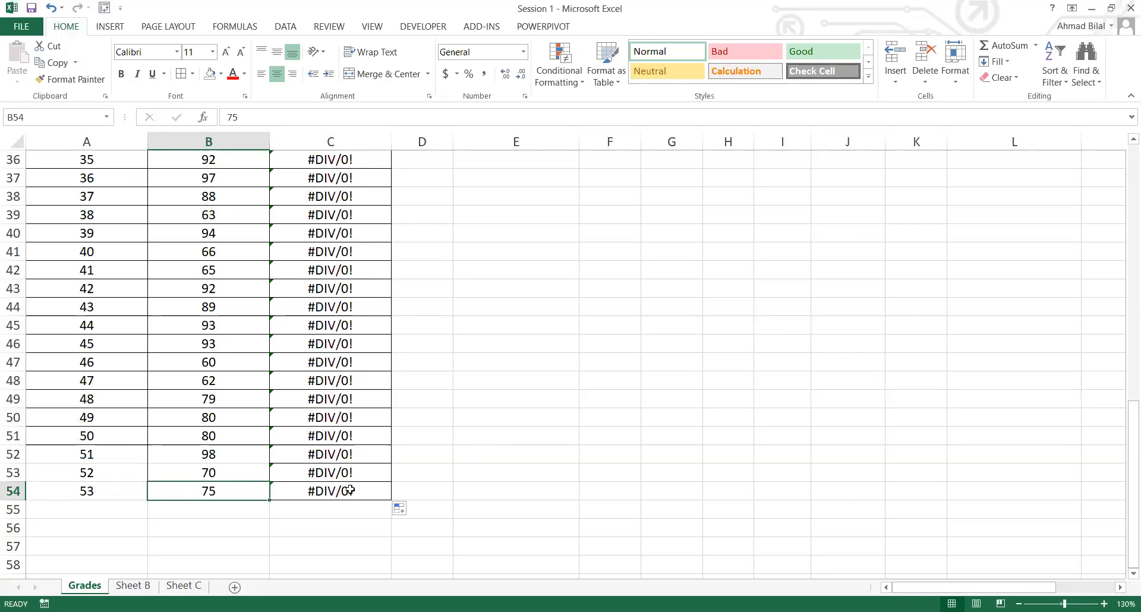
pyautogui.press('Right')
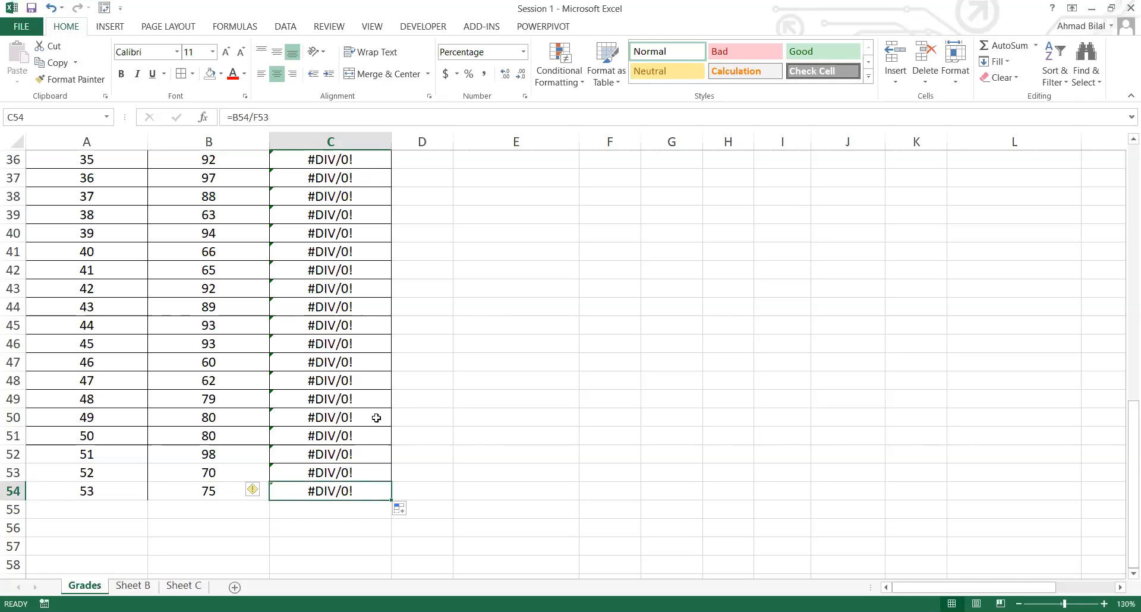
# Step: Return to the start of the percentage column and examine the cells referenced by C2's formula
pyautogui.hotkey('ctrl', 'Up')
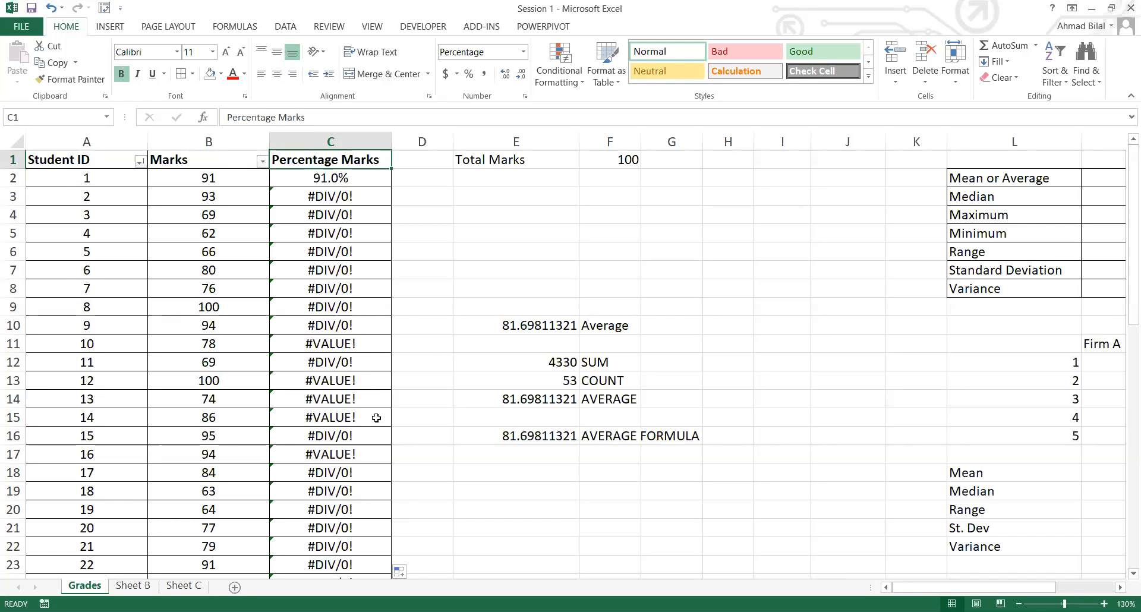
pyautogui.press('Down')
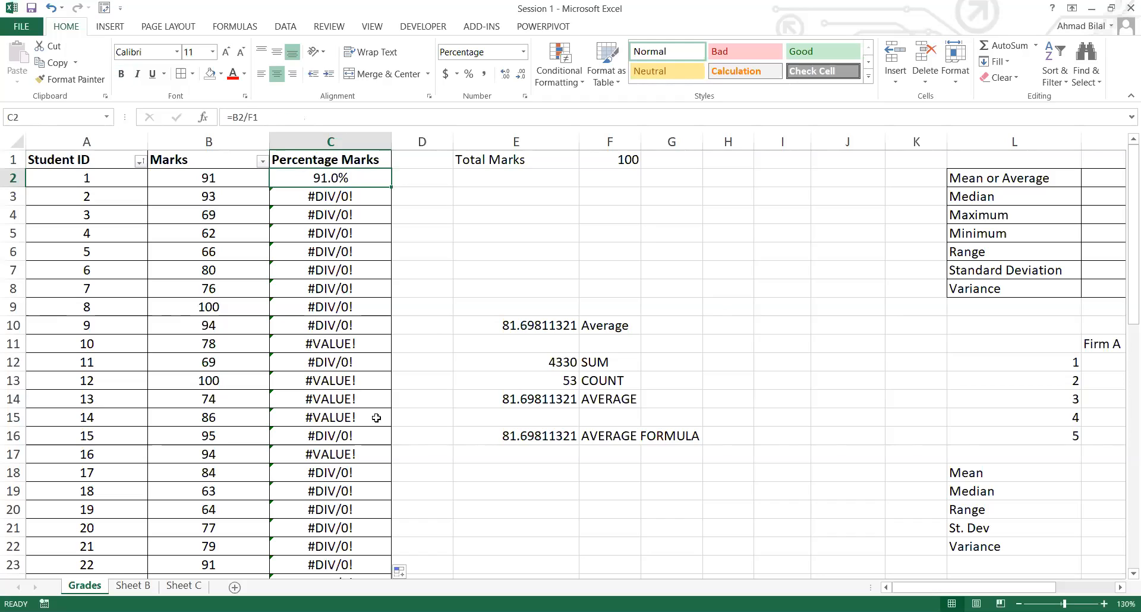
pyautogui.press('Up')
pyautogui.press('Down')
pyautogui.press('F2')
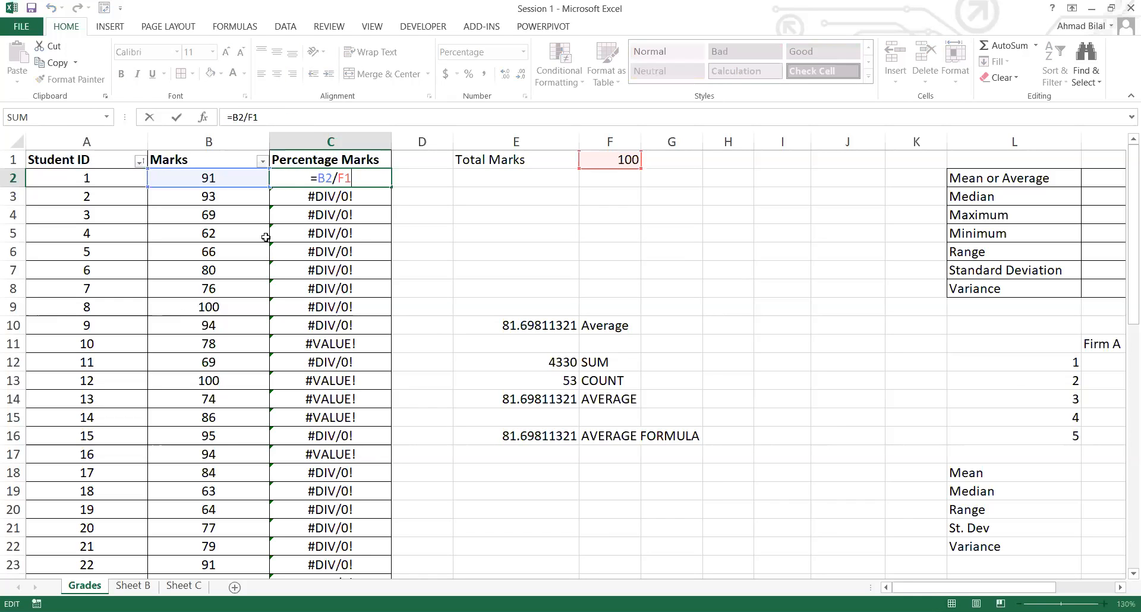
pyautogui.hotkey('ctrl', 'Return')
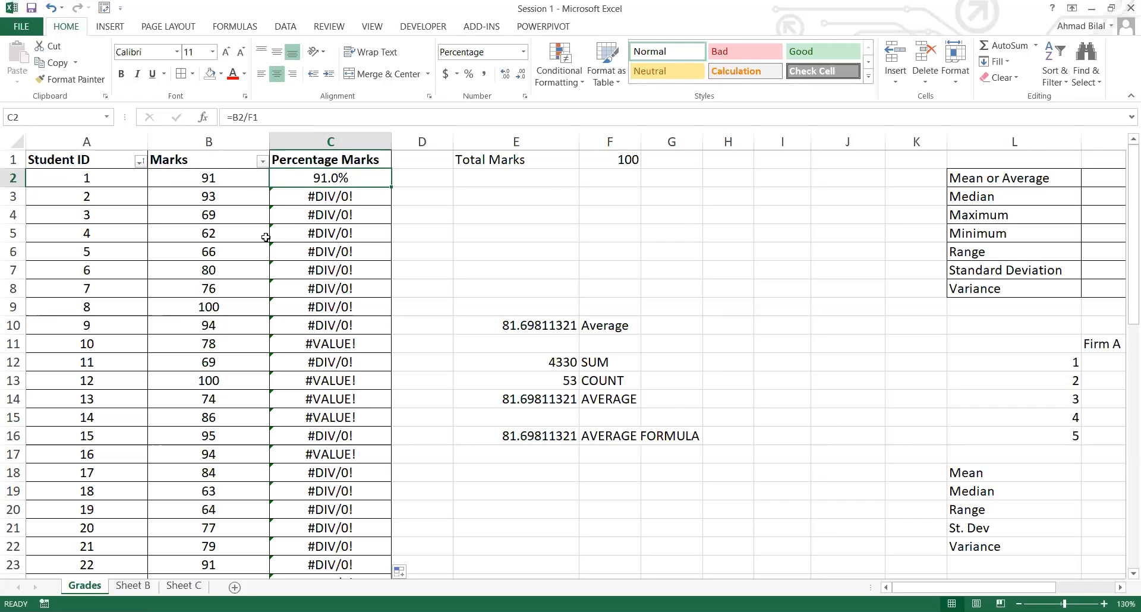
# Step: Show formulas instead of results on the sheet and narrow column D slightly so Total Marks sits closer to the percentages
pyautogui.hotkey('ctrl', '`')
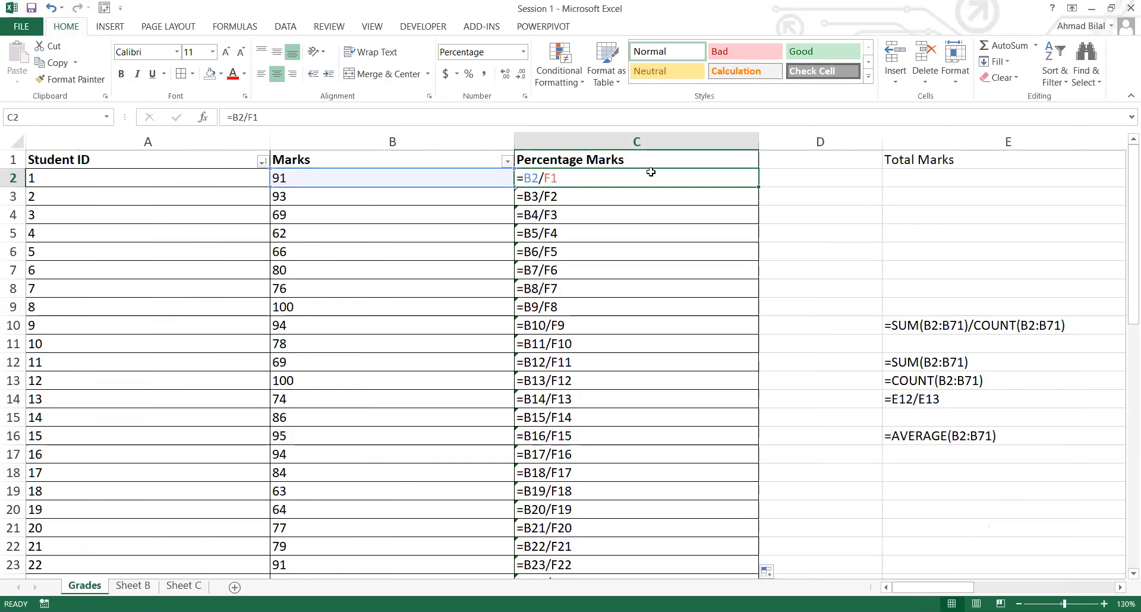
pyautogui.click(840, 209)
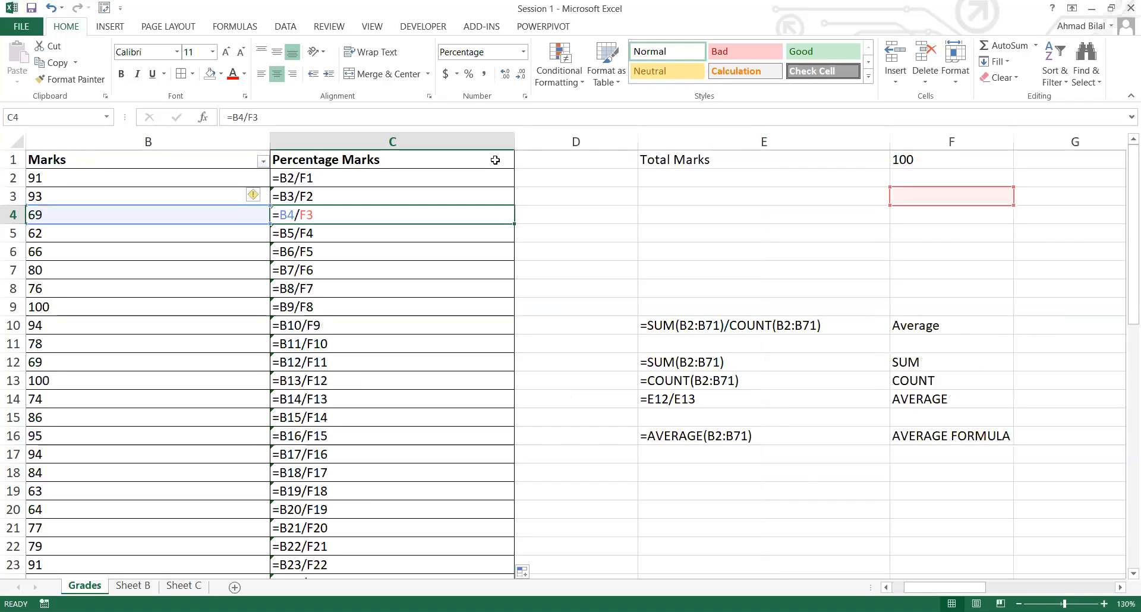
pyautogui.click(487, 176)
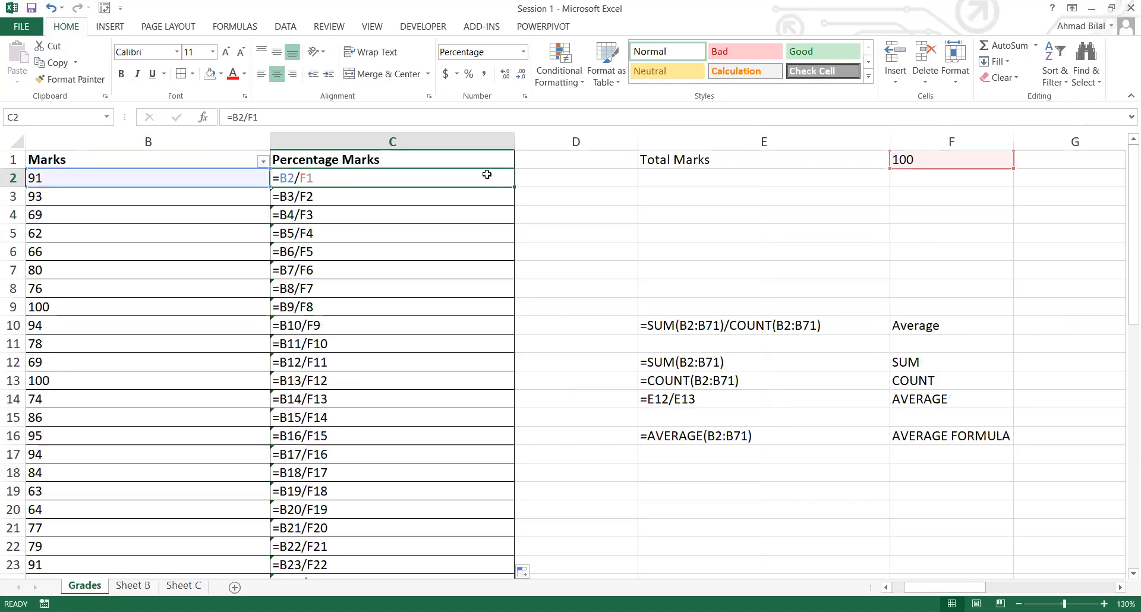
pyautogui.moveTo(485, 181); pyautogui.dragTo(476, 312)
pyautogui.click(333, 174)
pyautogui.moveTo(639, 138); pyautogui.dragTo(614, 137)
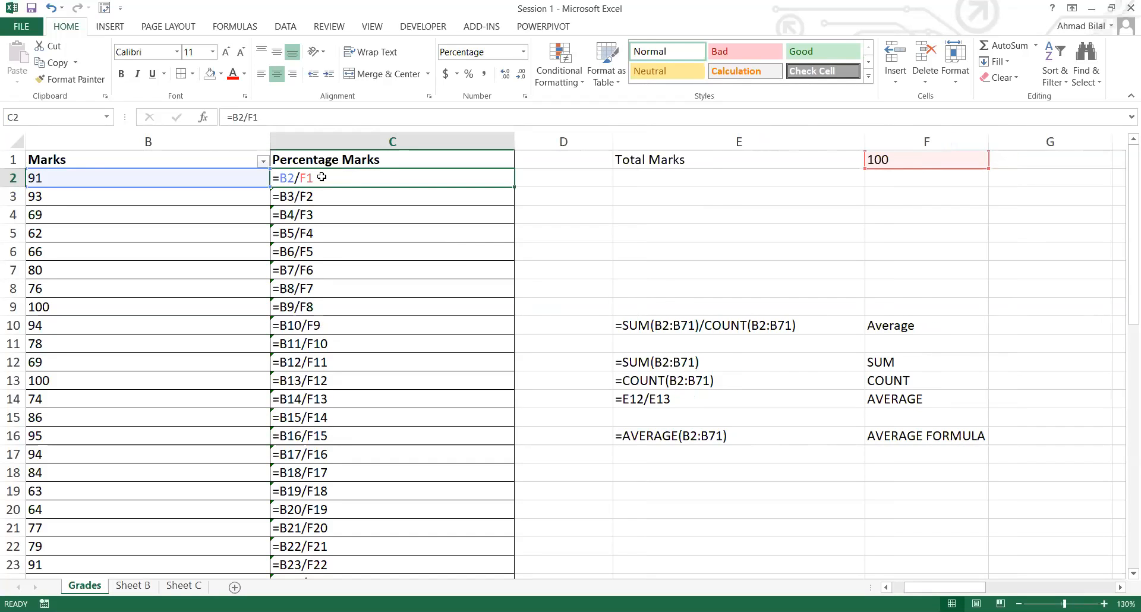
# Step: Refill C2's formula into C3 and examine how the marks and total references shift in C3 through C8
pyautogui.moveTo(513, 187); pyautogui.dragTo(425, 192)
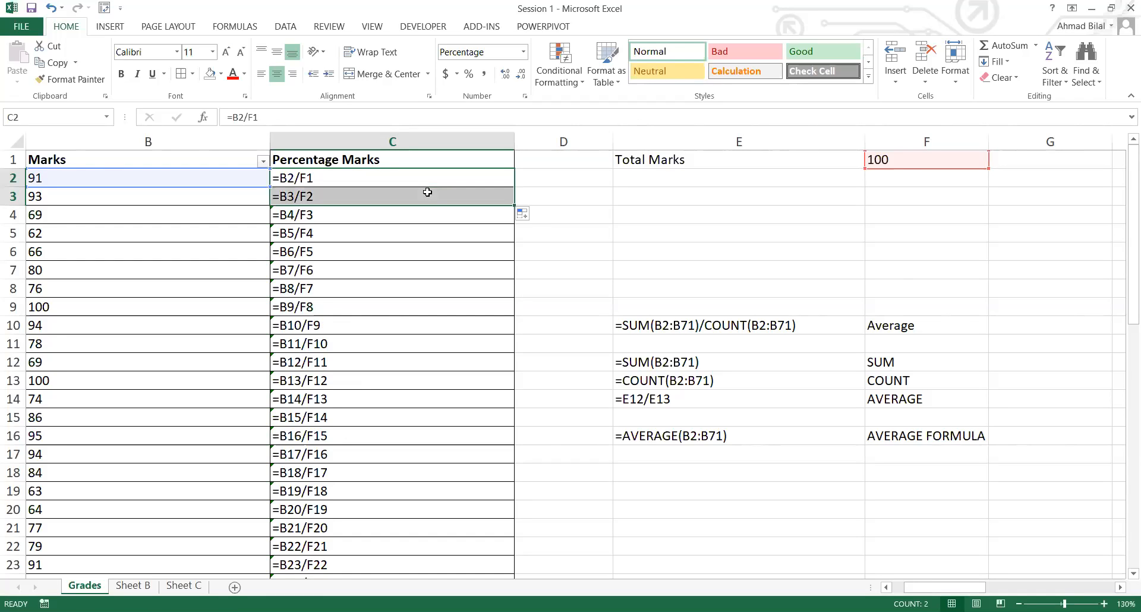
pyautogui.click(433, 197)
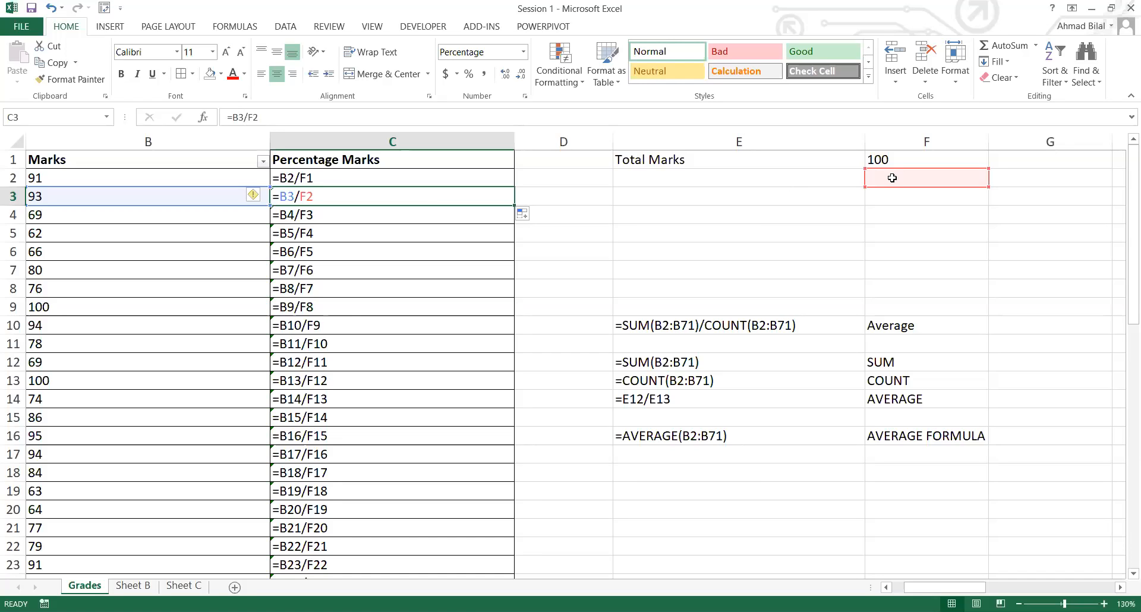
pyautogui.click(384, 217)
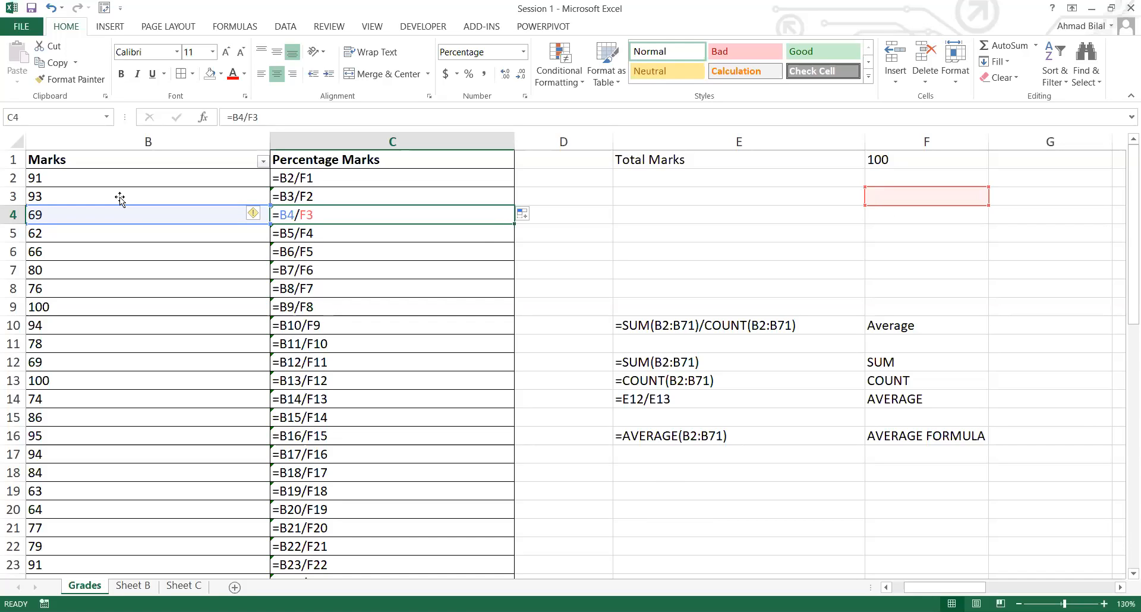
pyautogui.click(480, 240)
pyautogui.press('Down')
pyautogui.press('Down')
pyautogui.press('Down')
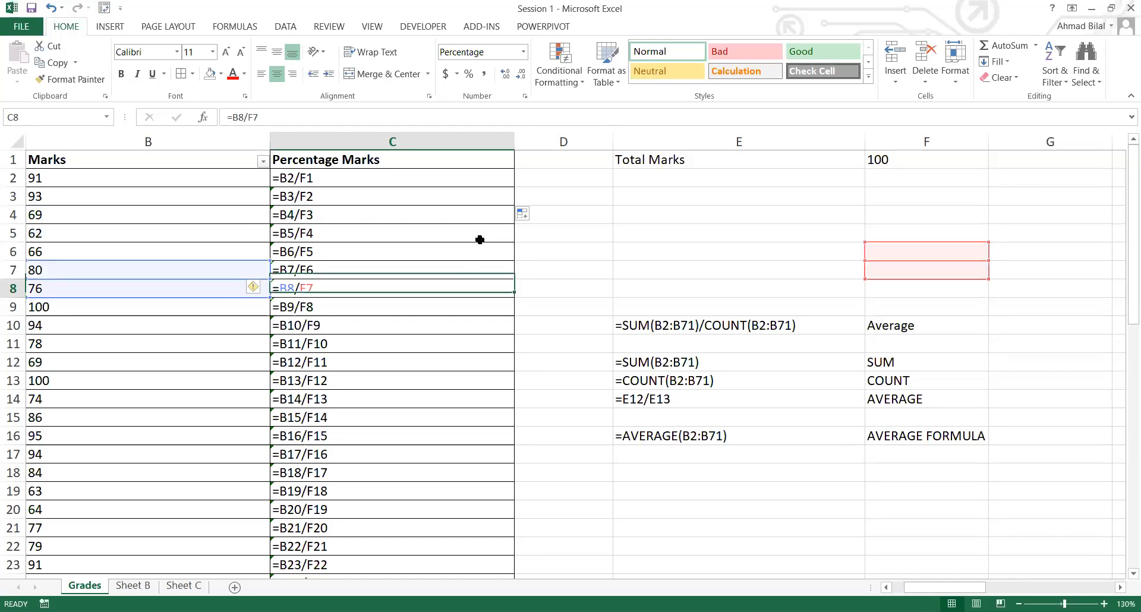
pyautogui.click(480, 239)
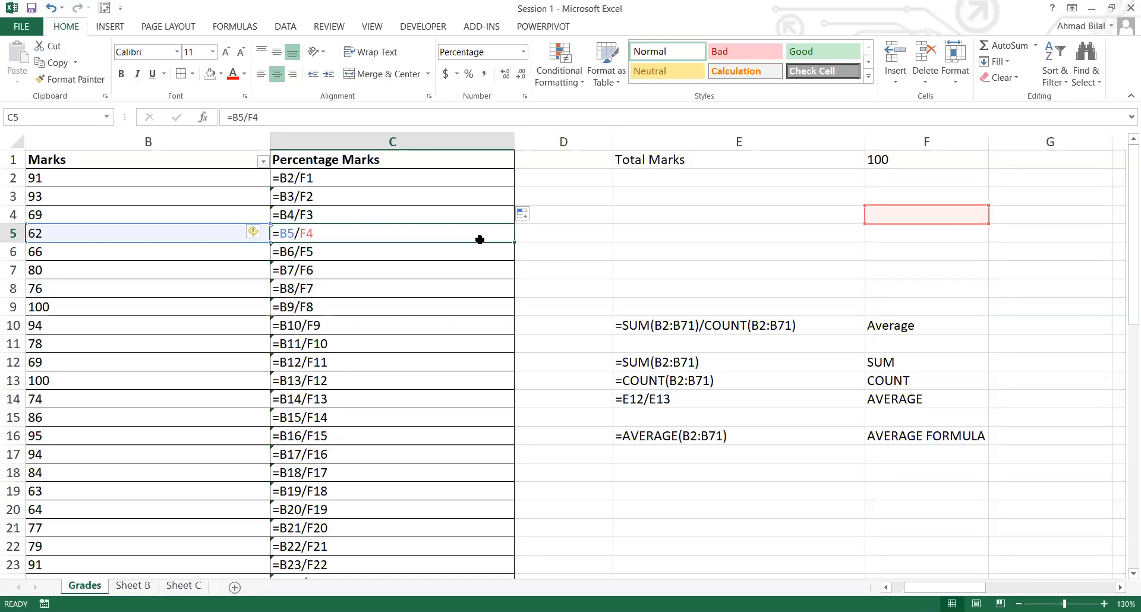
pyautogui.press('Down')
pyautogui.press('Down')
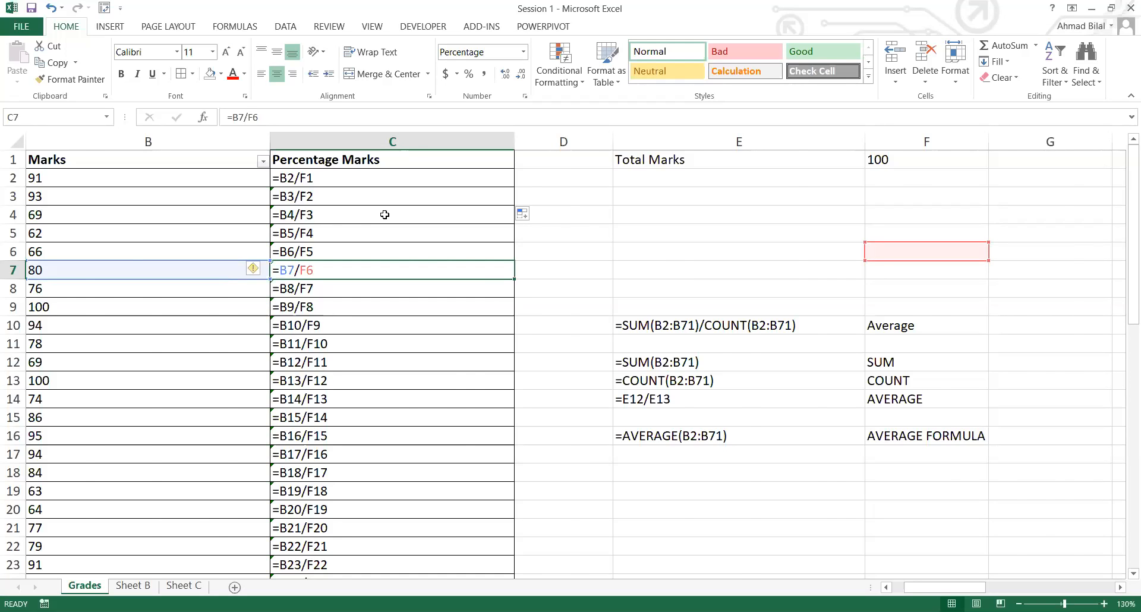
# Step: Show calculated results instead of formulas again and select the second student's percentage in C3
pyautogui.hotkey('ctrl', '`')
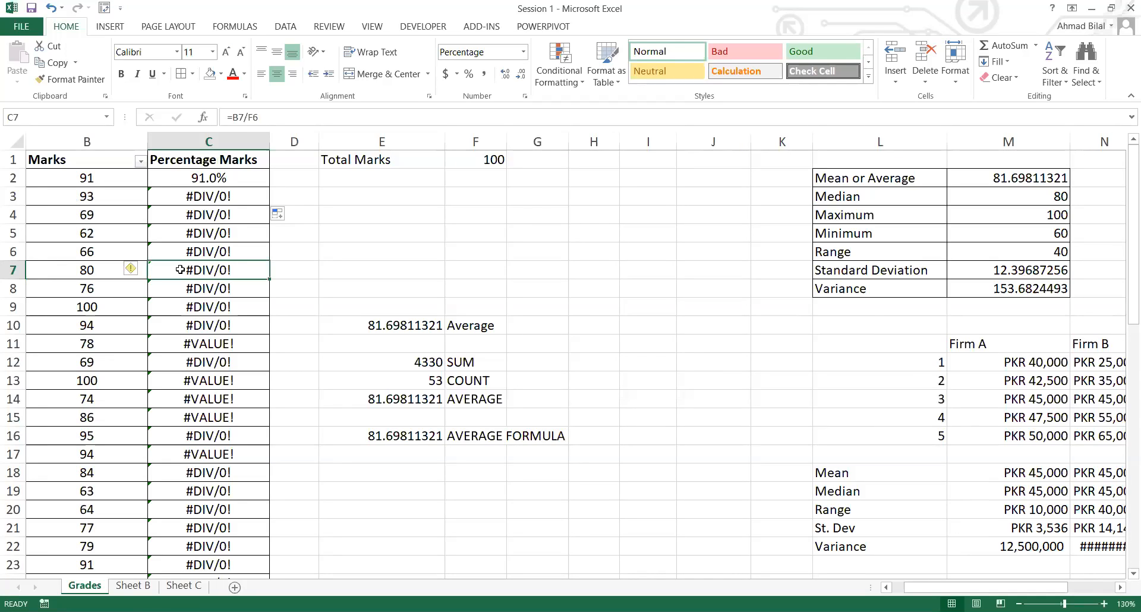
pyautogui.click(239, 195)
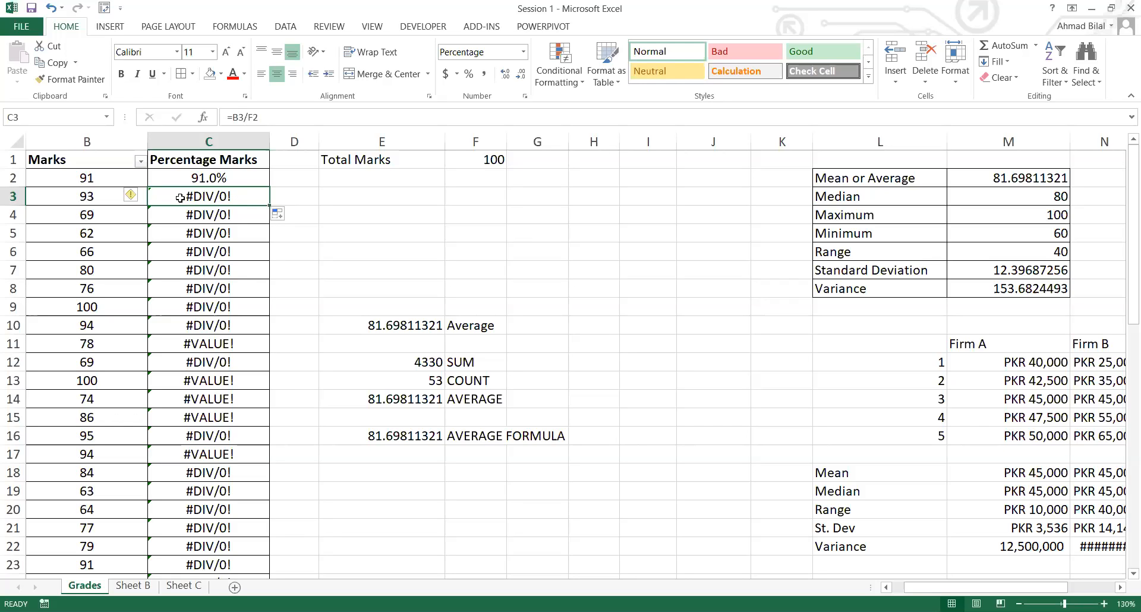
# Step: Examine which cells the percentage formulas in C3 and C11 reference, including the cell F10 used as a divisor
pyautogui.press('Left')
pyautogui.press('Left')
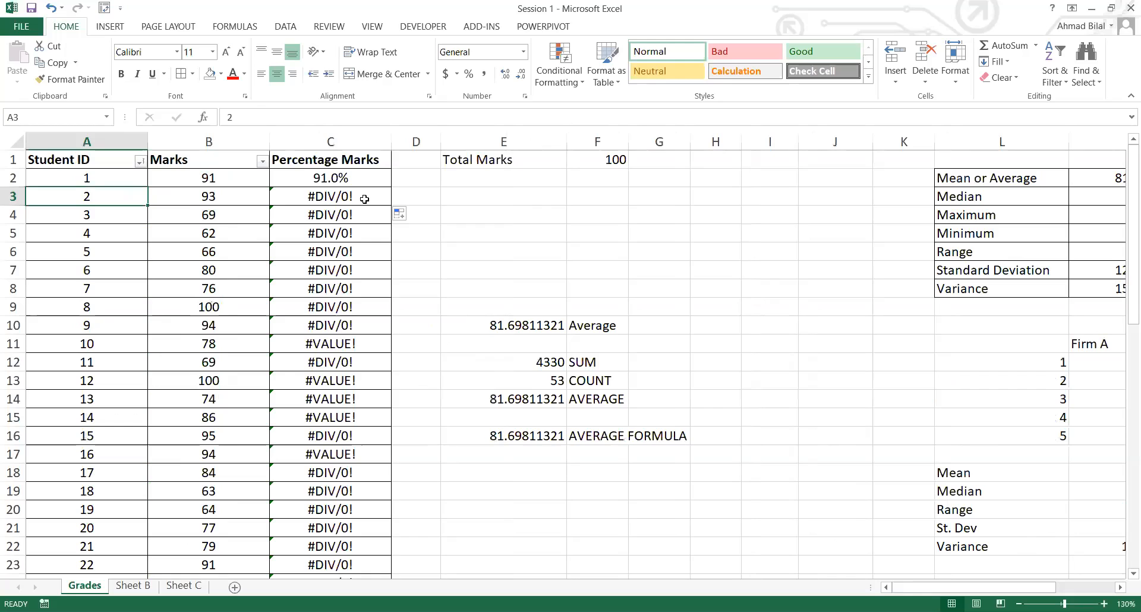
pyautogui.click(364, 199)
pyautogui.doubleClick(364, 199)
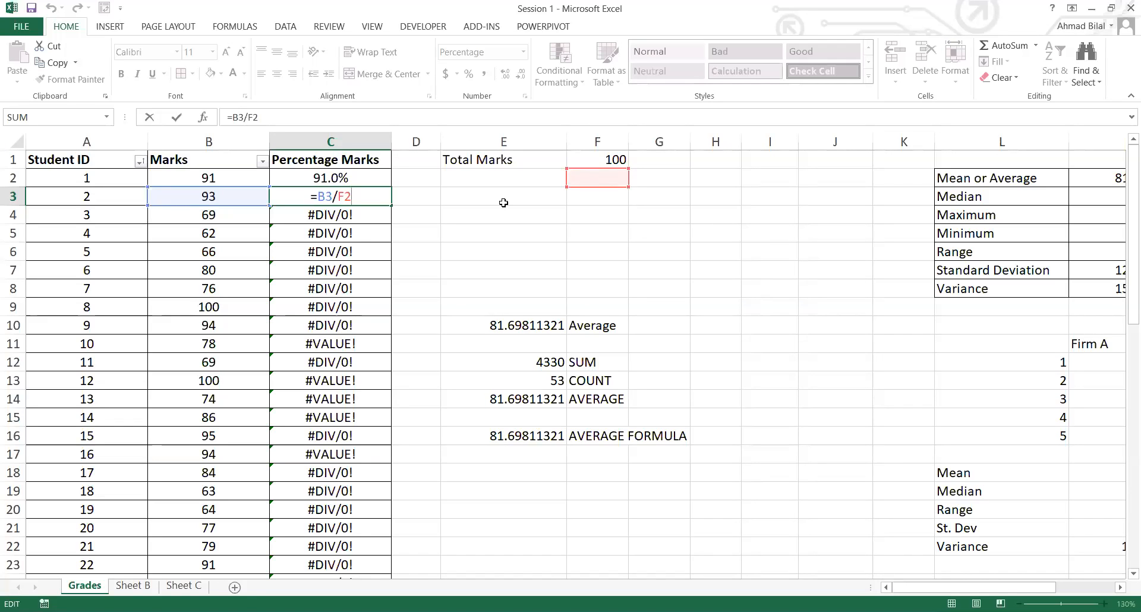
pyautogui.hotkey('ctrl', 'Return')
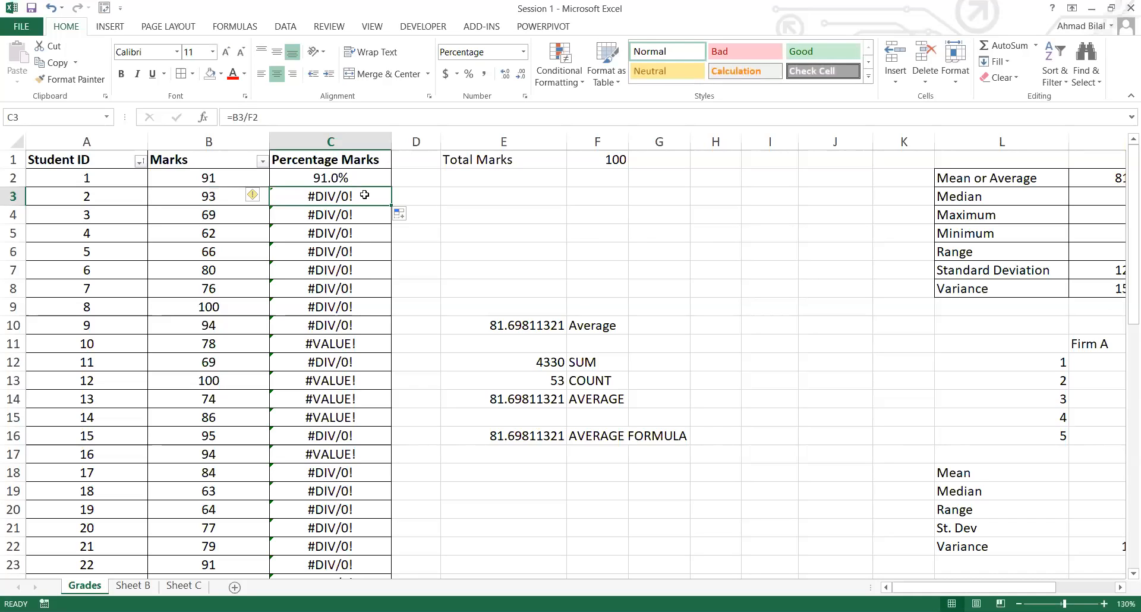
pyautogui.doubleClick(363, 343)
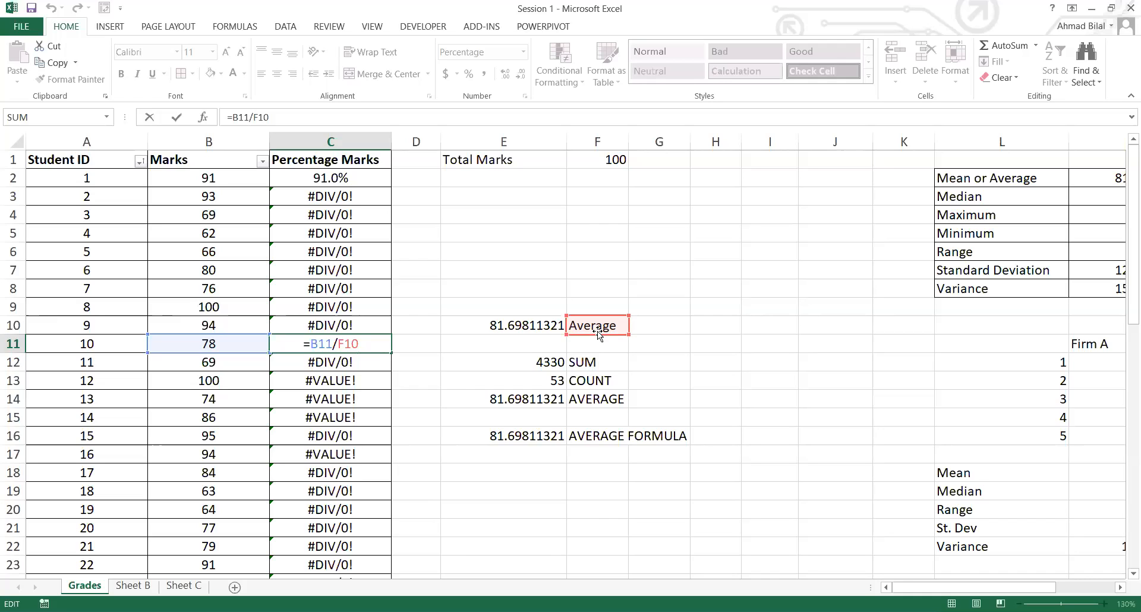
pyautogui.hotkey('ctrl', 'Return')
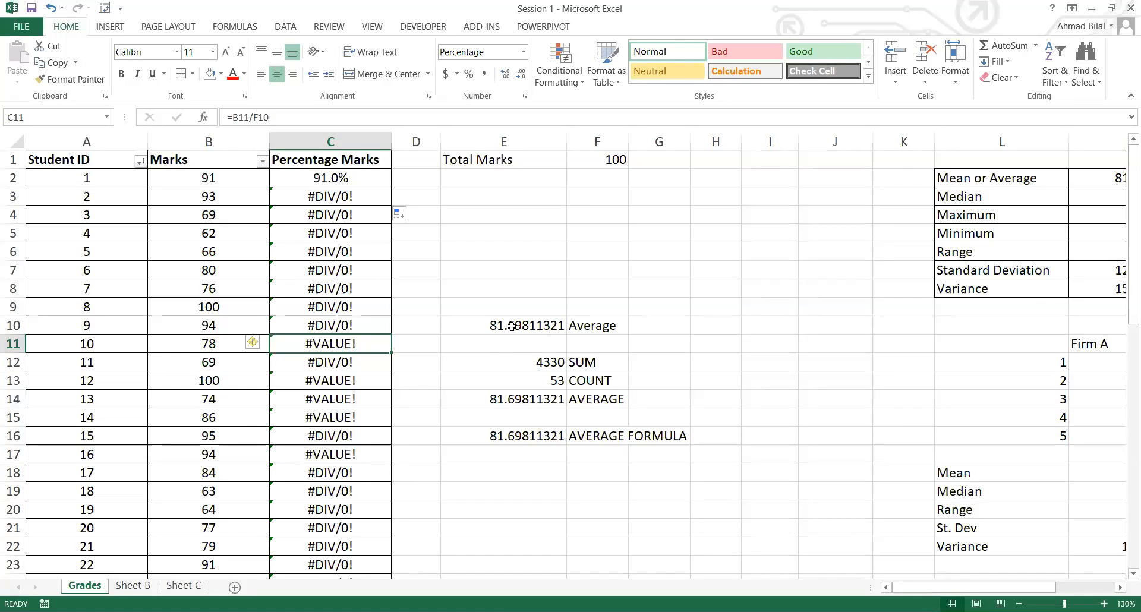
pyautogui.click(611, 327)
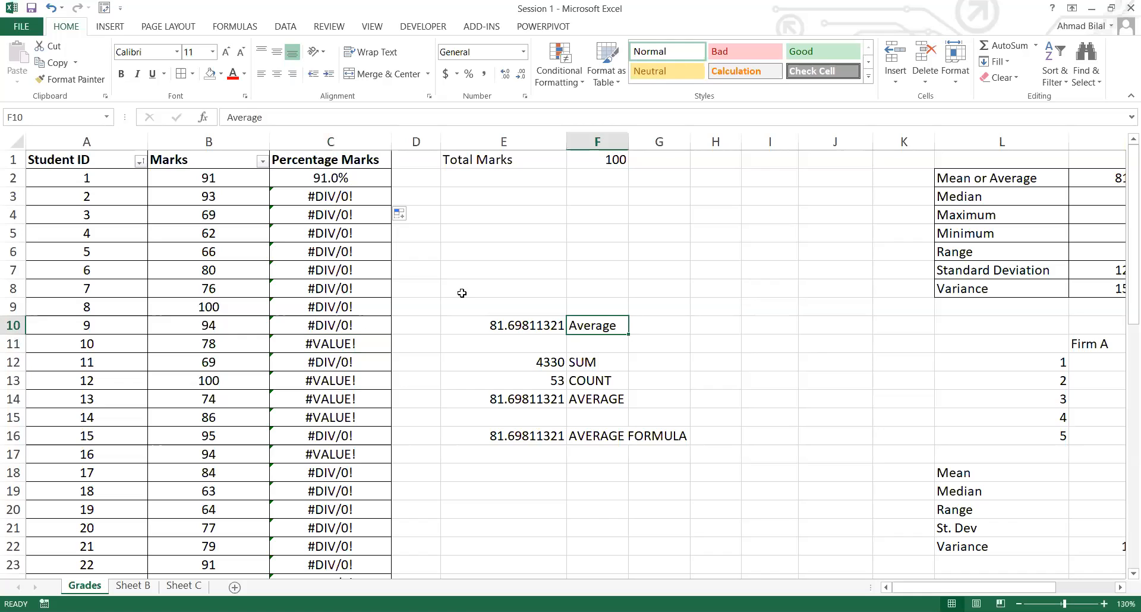
# Step: Compare the cells referenced by the percentage formula in C3 with those referenced in C2
pyautogui.click(361, 200)
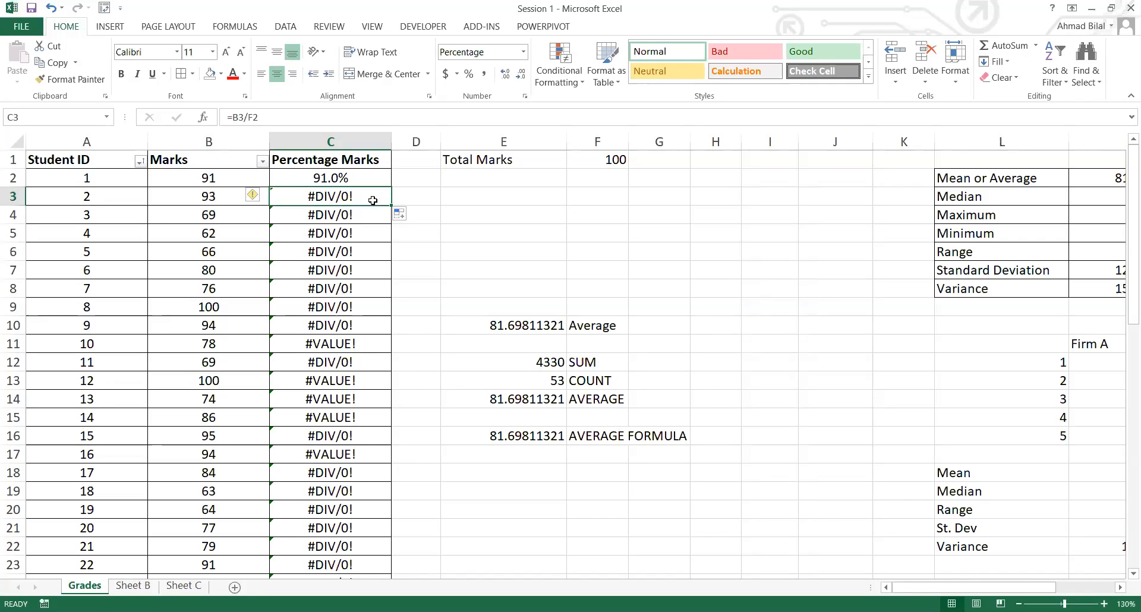
pyautogui.doubleClick(373, 200)
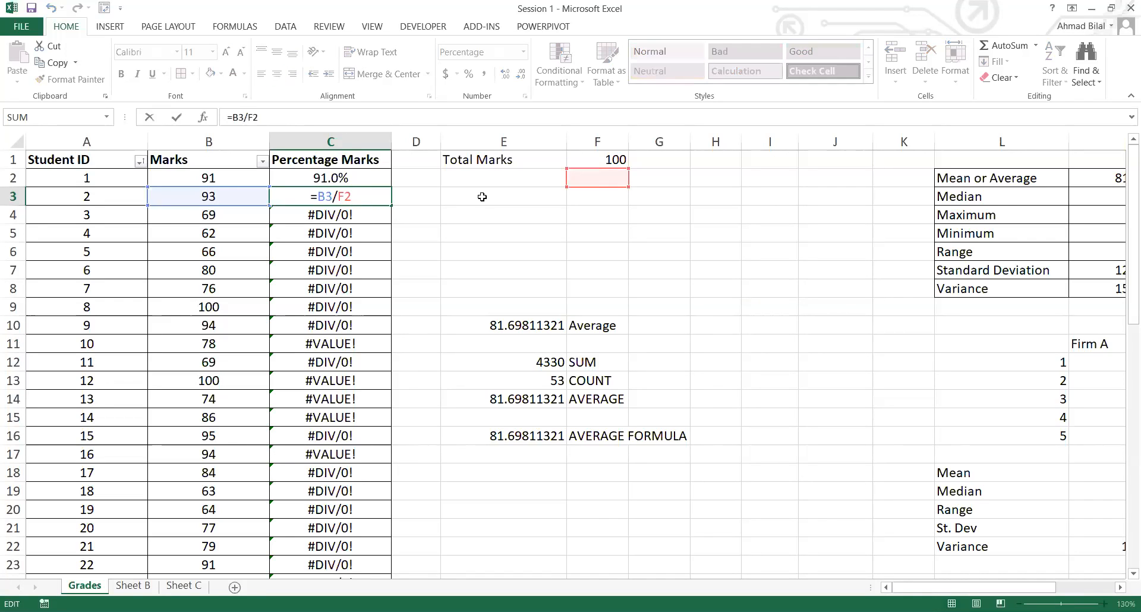
pyautogui.click(364, 179)
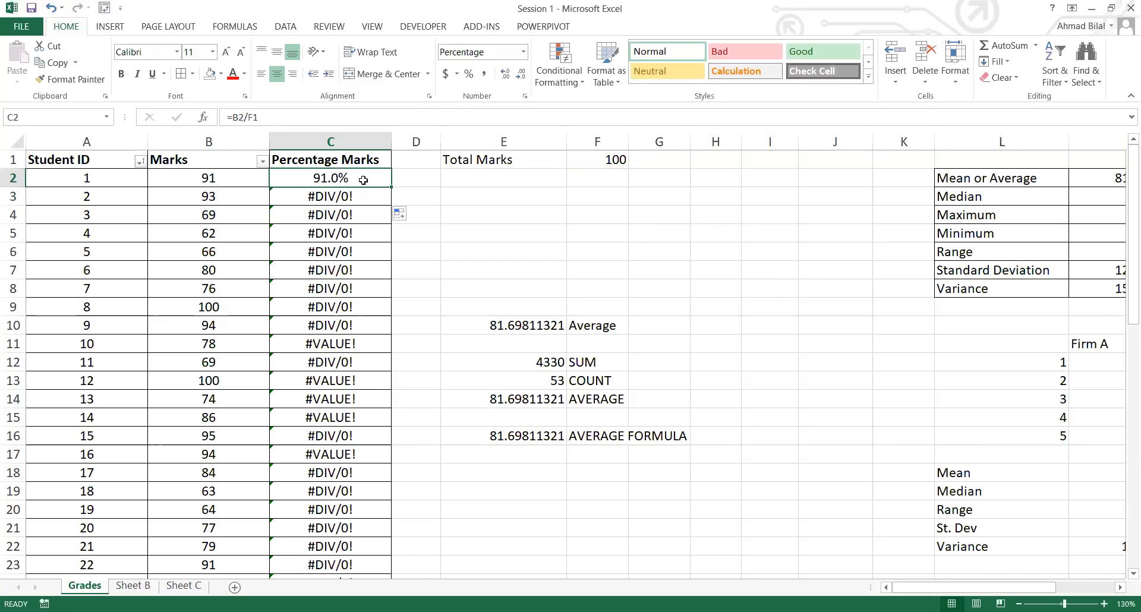
pyautogui.doubleClick(363, 177)
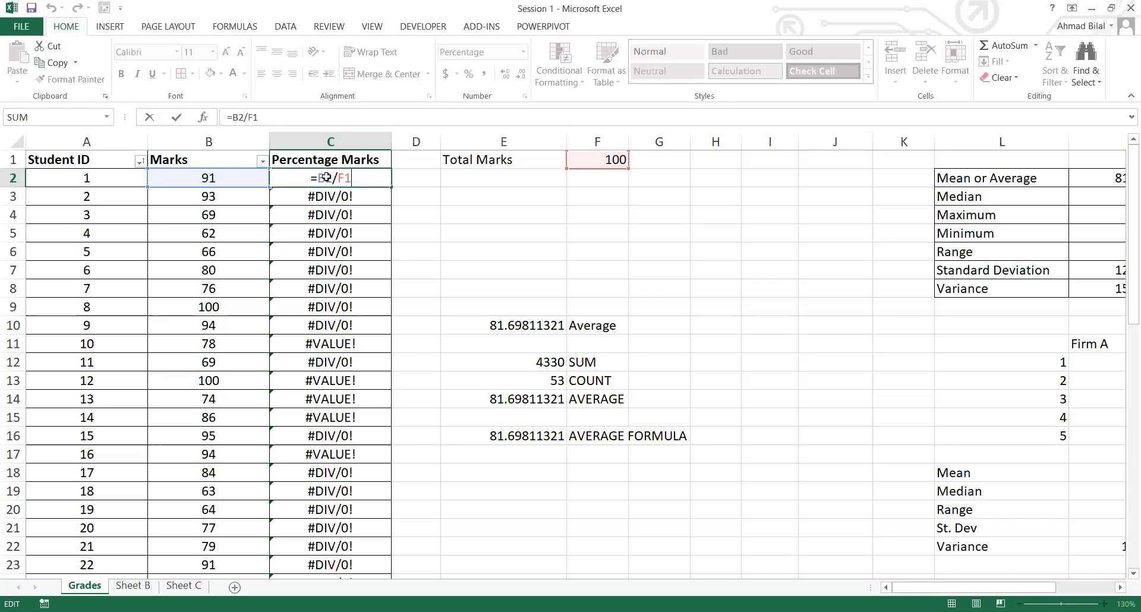
pyautogui.hotkey('ctrl', 'Return')
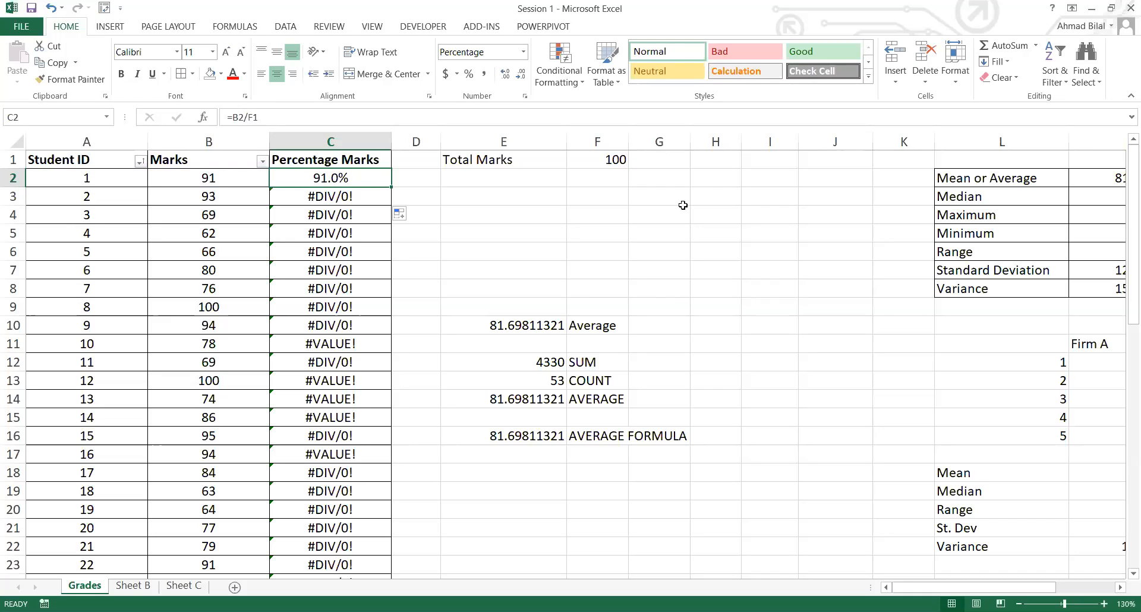
# Step: Enter the labels "Relative referencing" in H2 and "Absolute referencing" in H3
pyautogui.click(711, 180)
pyautogui.write('relat')
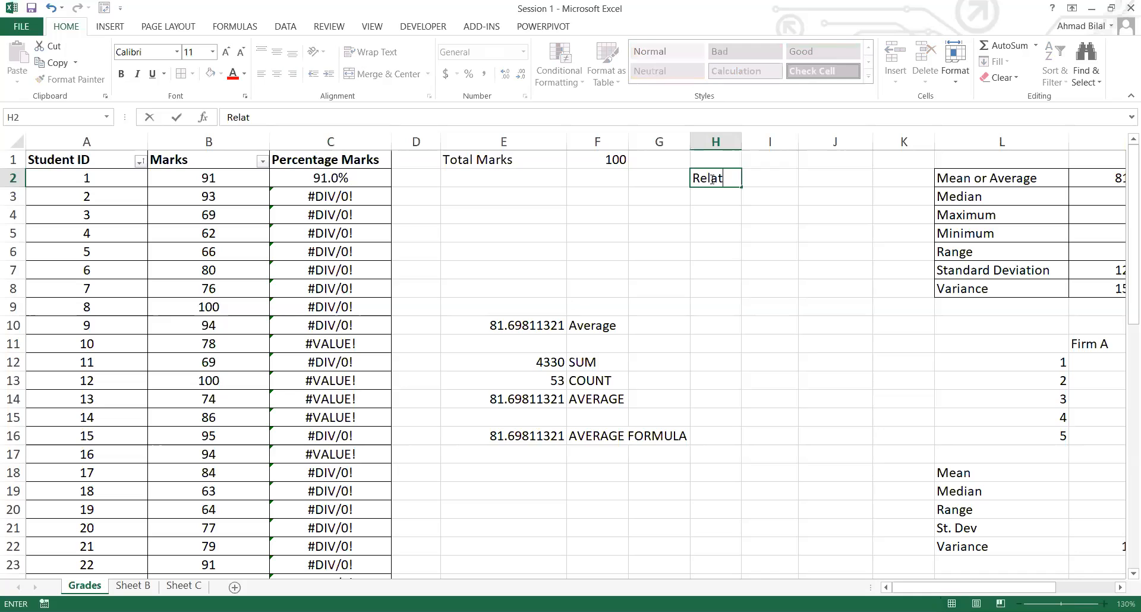
pyautogui.write('ive referencing')
pyautogui.press('Return')
pyautogui.write('Absolute')
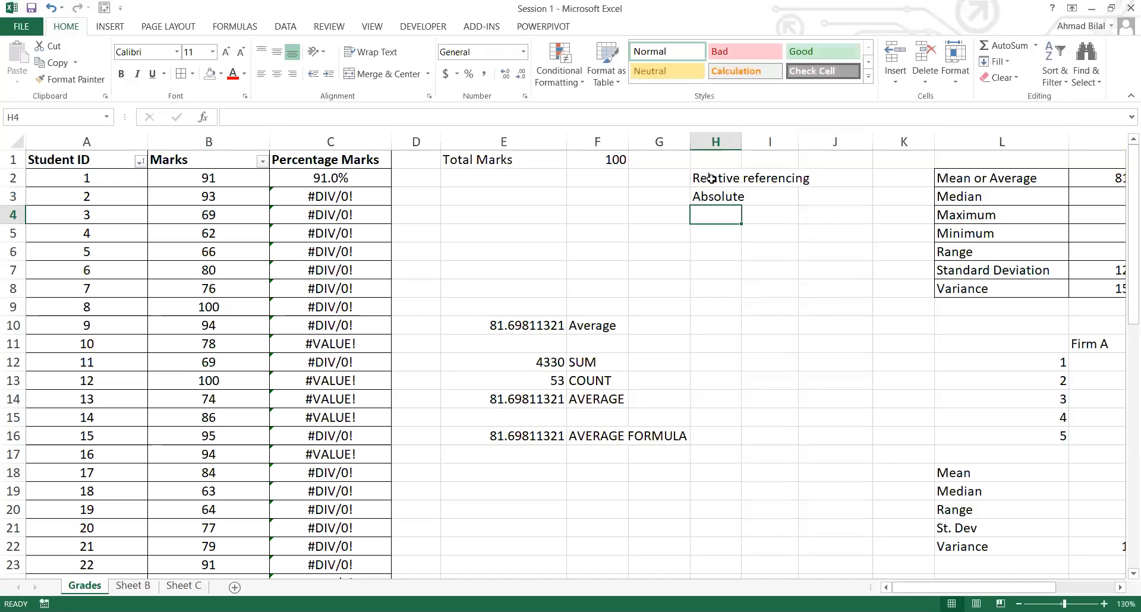
pyautogui.write(' referen')
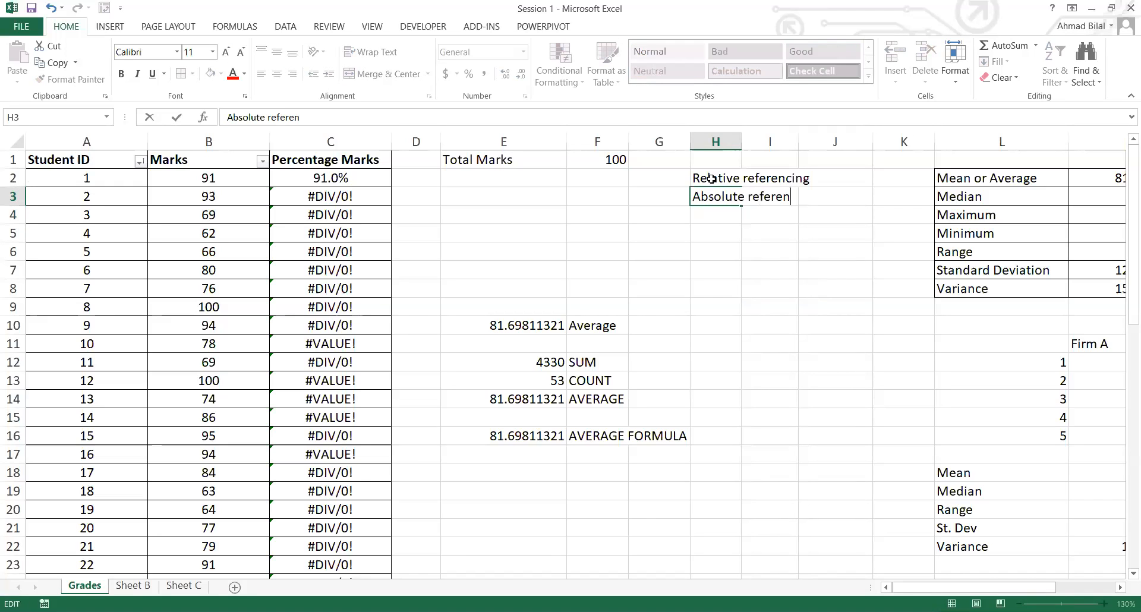
pyautogui.write('cing')
pyautogui.press('Return')
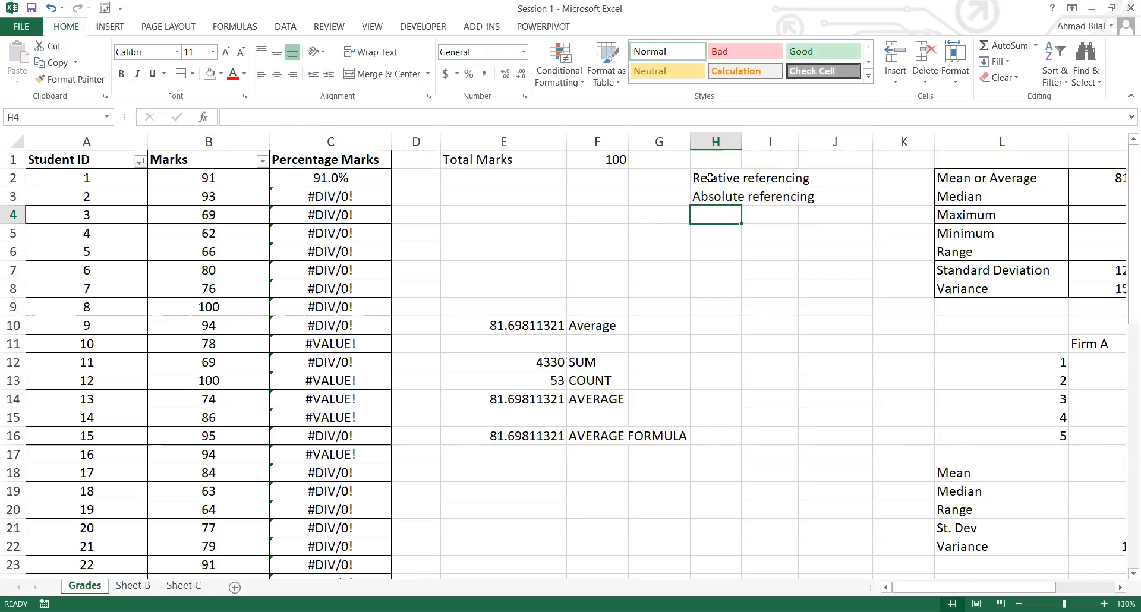
# Step: Examine the Relative referencing label and the B2 marks and F1 total references within C2's formula
pyautogui.click(710, 177)
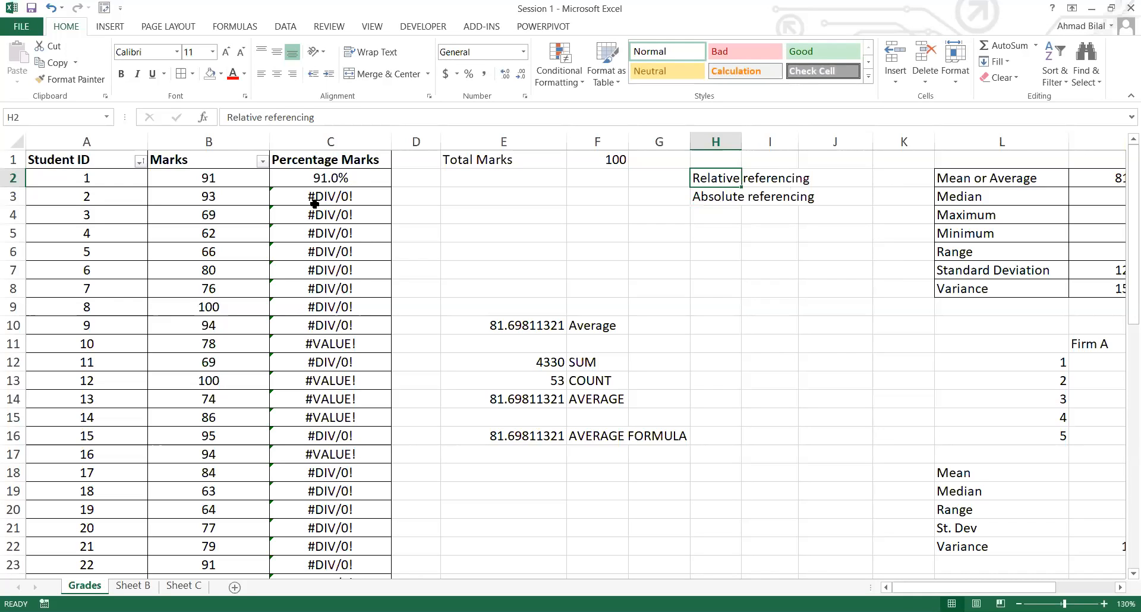
pyautogui.click(383, 181)
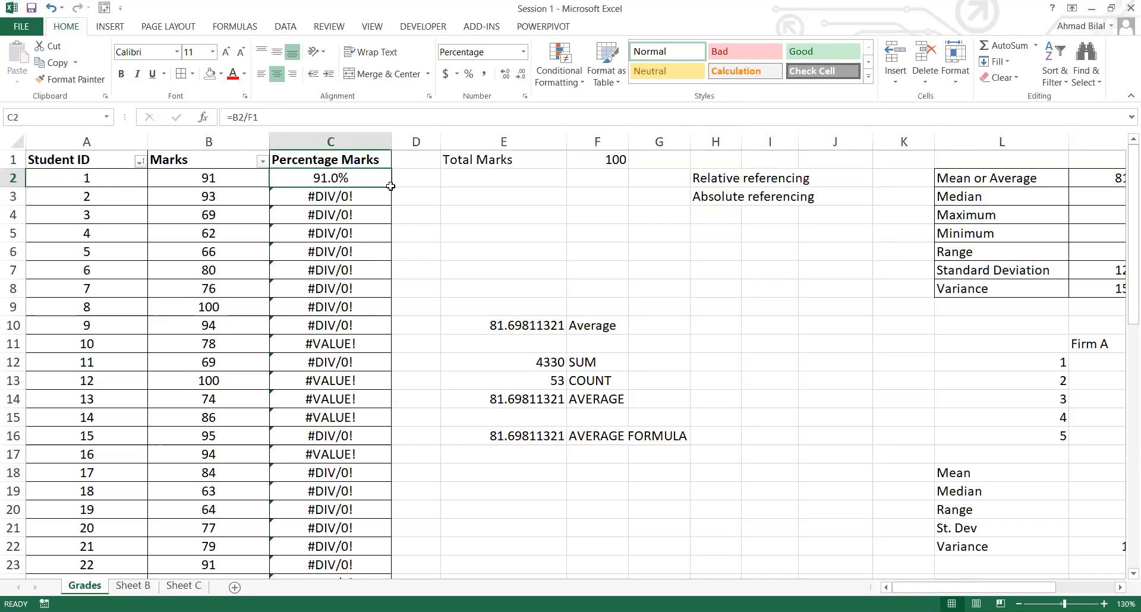
pyautogui.doubleClick(321, 179)
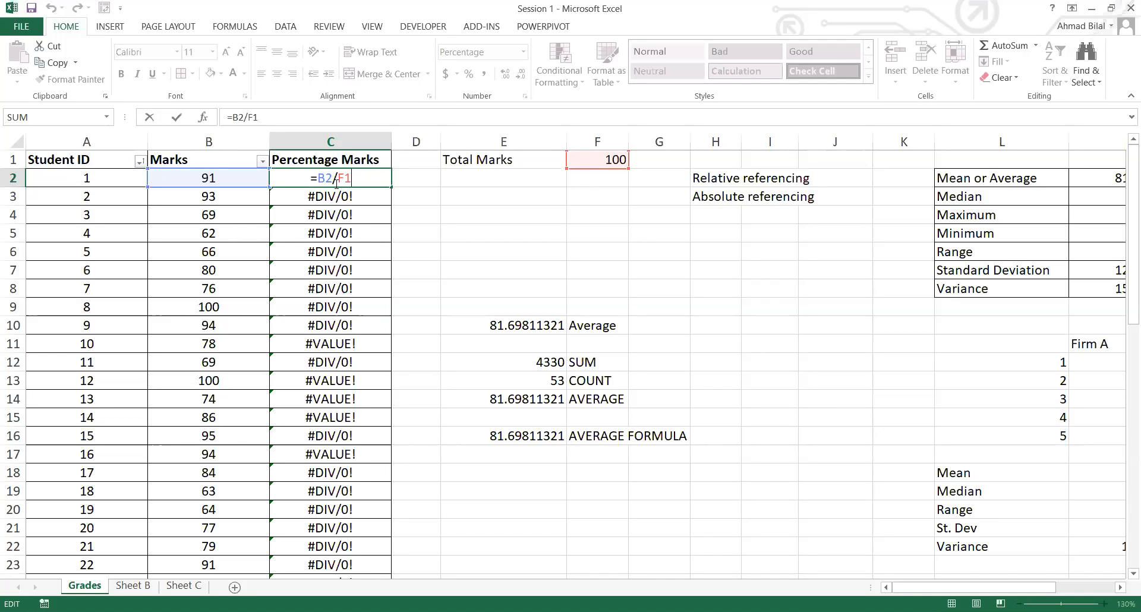
pyautogui.moveTo(321, 178); pyautogui.dragTo(332, 177)
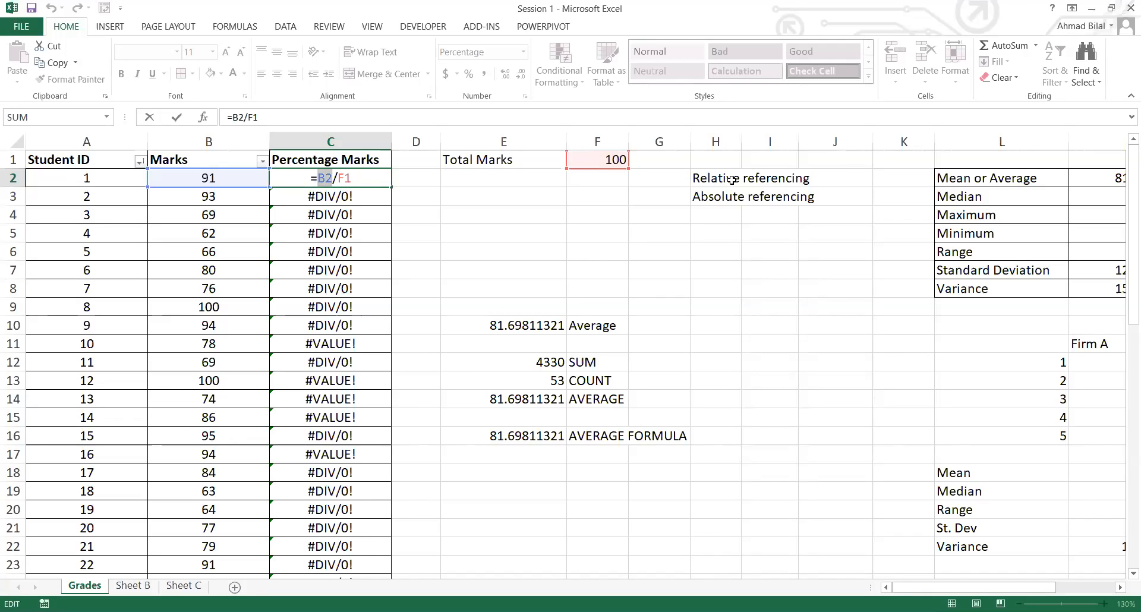
pyautogui.click(357, 180)
pyautogui.doubleClick(349, 178)
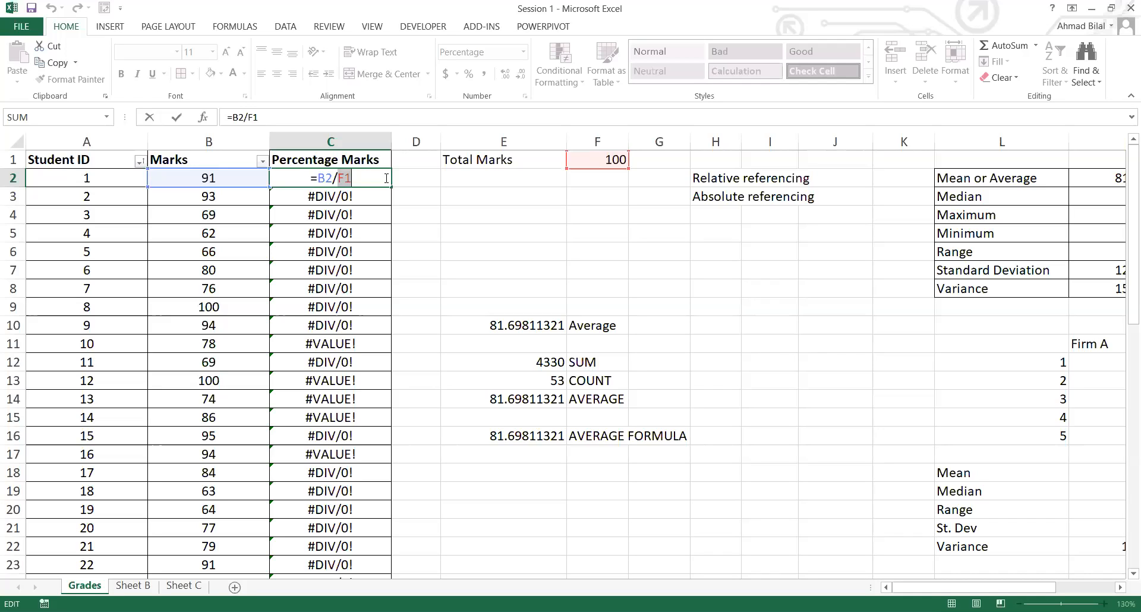
# Step: Make the total marks reference in C2 absolute so the formula reads =B2/$F$1
pyautogui.click(364, 183)
pyautogui.click(613, 156)
pyautogui.doubleClick(359, 182)
pyautogui.press('F4')
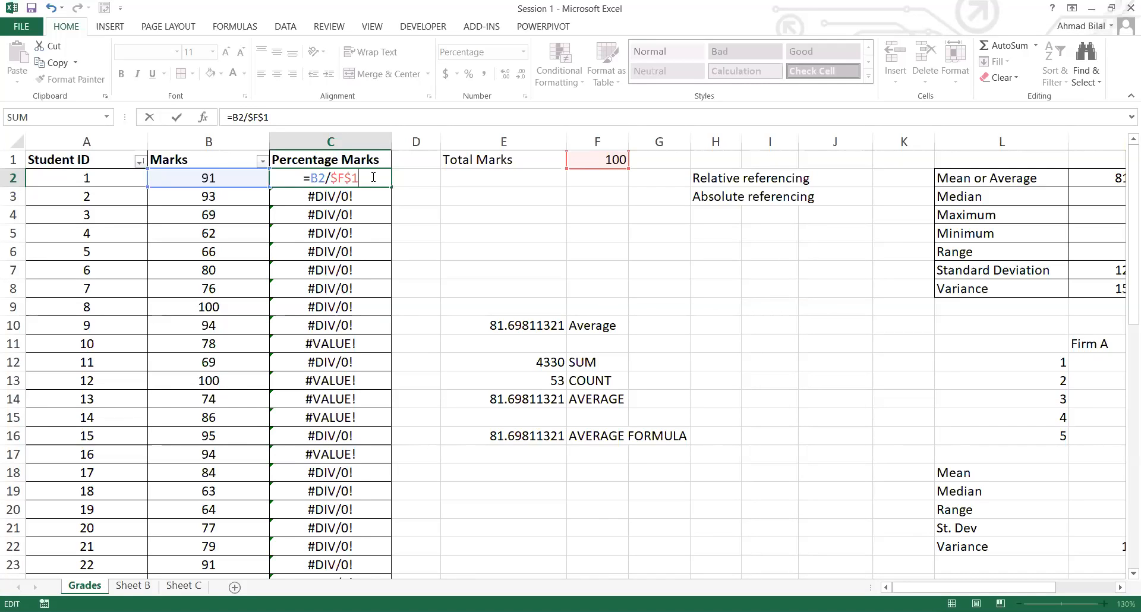
pyautogui.press('Return')
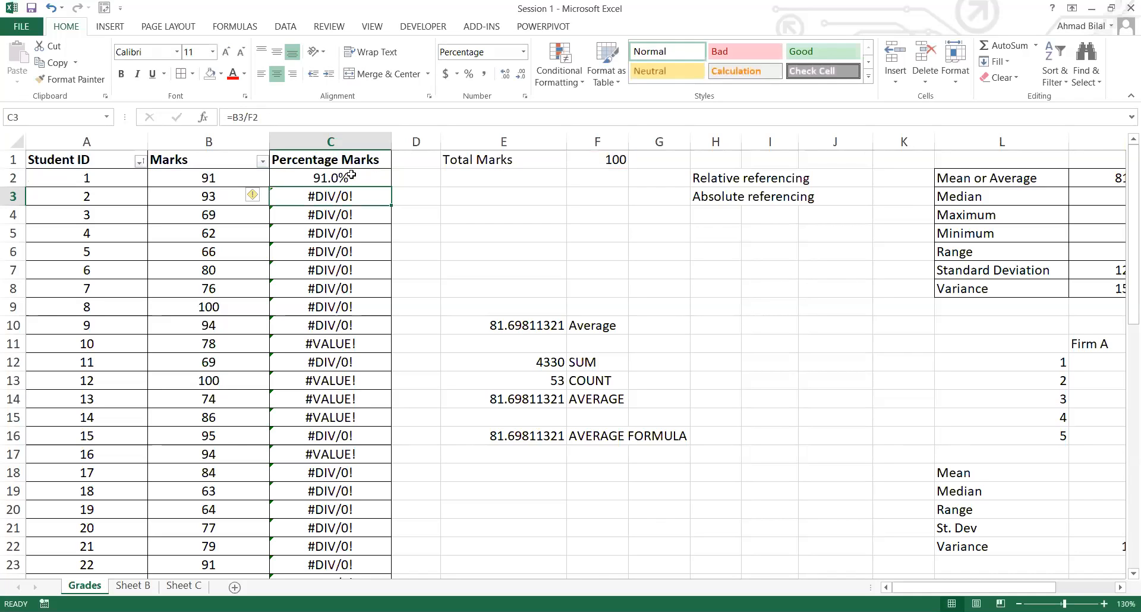
# Step: Check C2's formula with the absolute reference and fill it down the whole Percentage Marks column
pyautogui.click(373, 176)
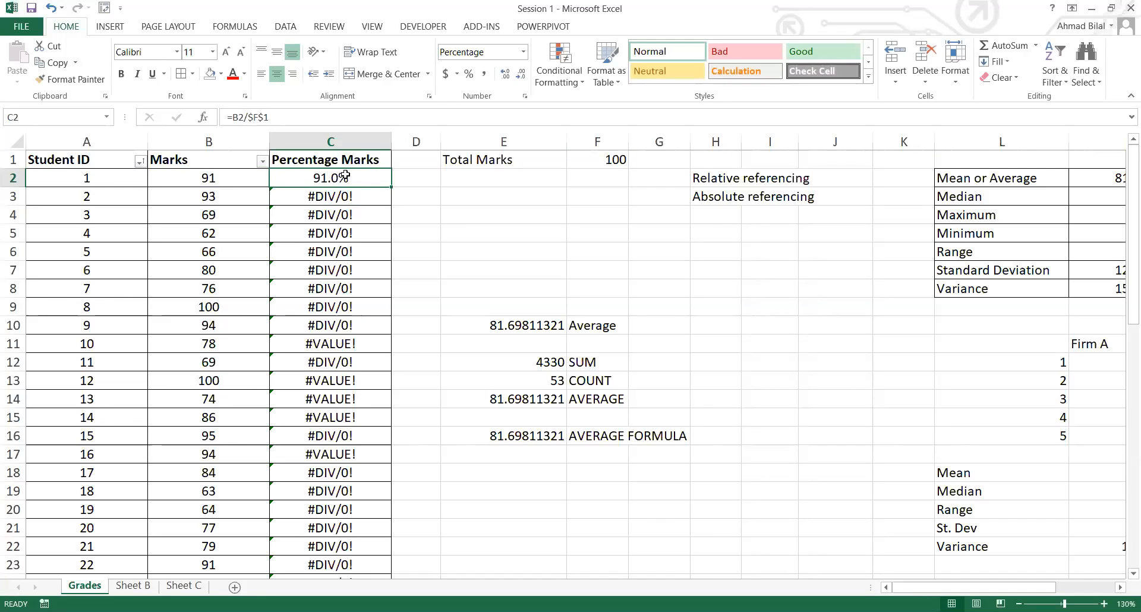
pyautogui.doubleClick(381, 177)
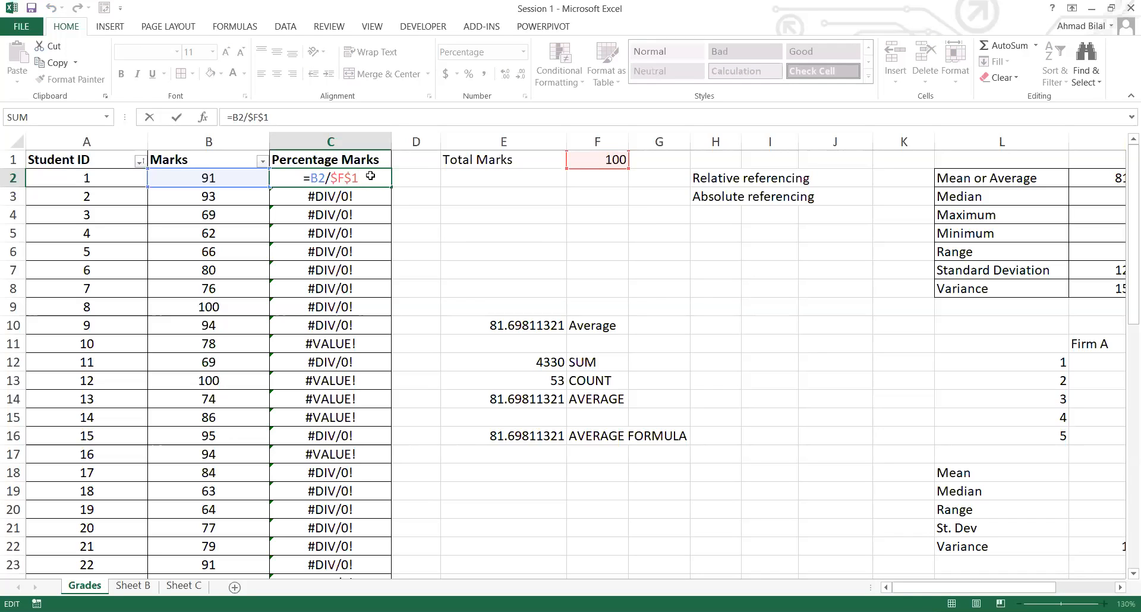
pyautogui.hotkey('ctrl', 'Return')
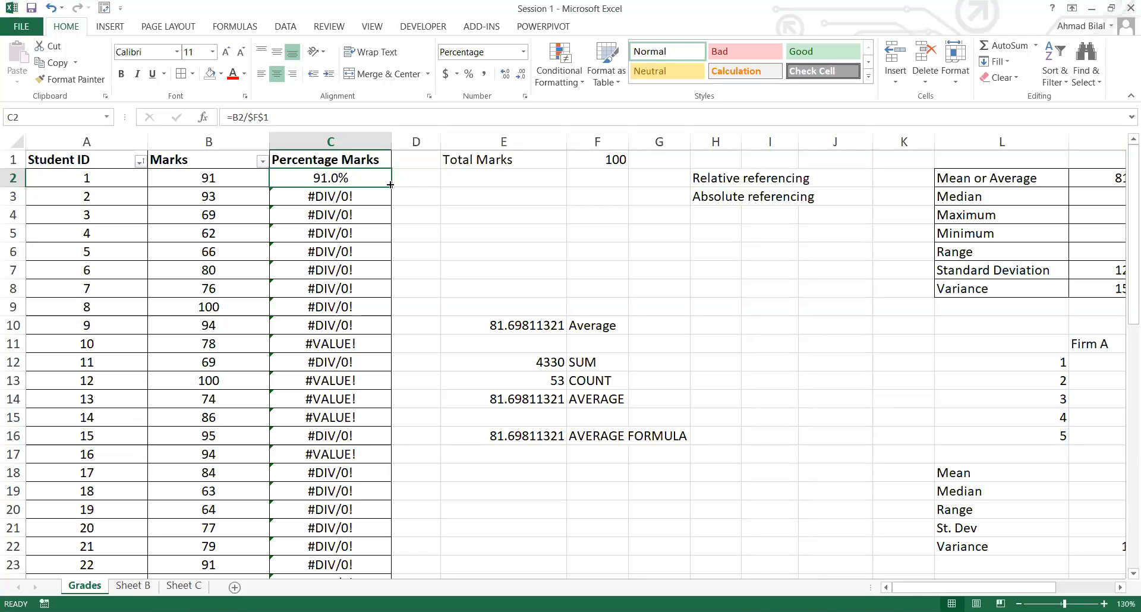
pyautogui.doubleClick(390, 183)
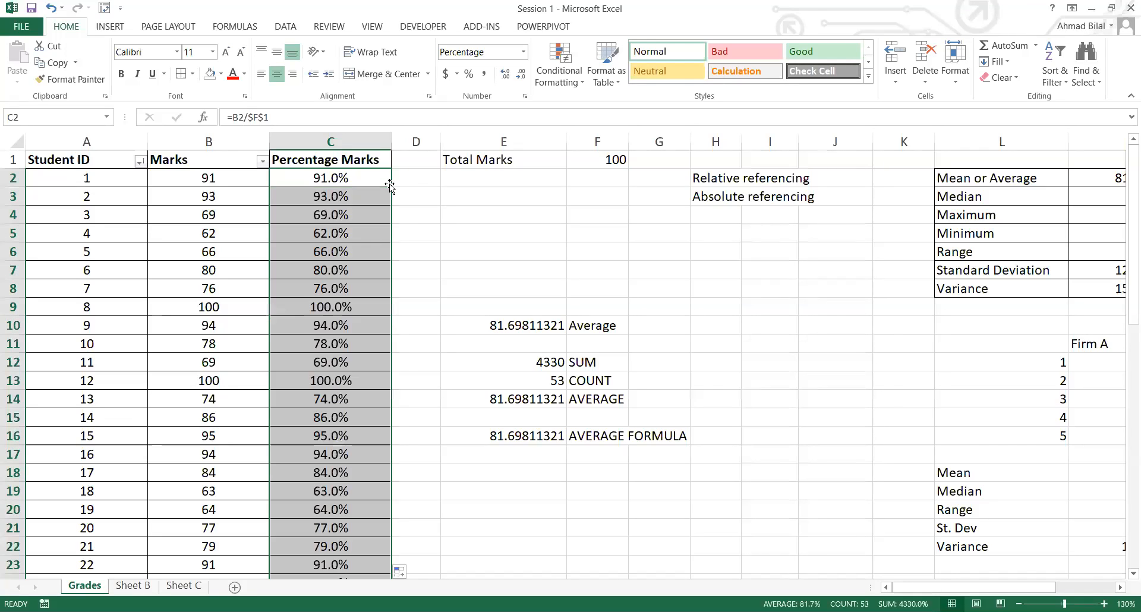
# Step: Examine the filled percentage formulas in C3, C11, C18 and the column's last row, and return to C2
pyautogui.click(348, 200)
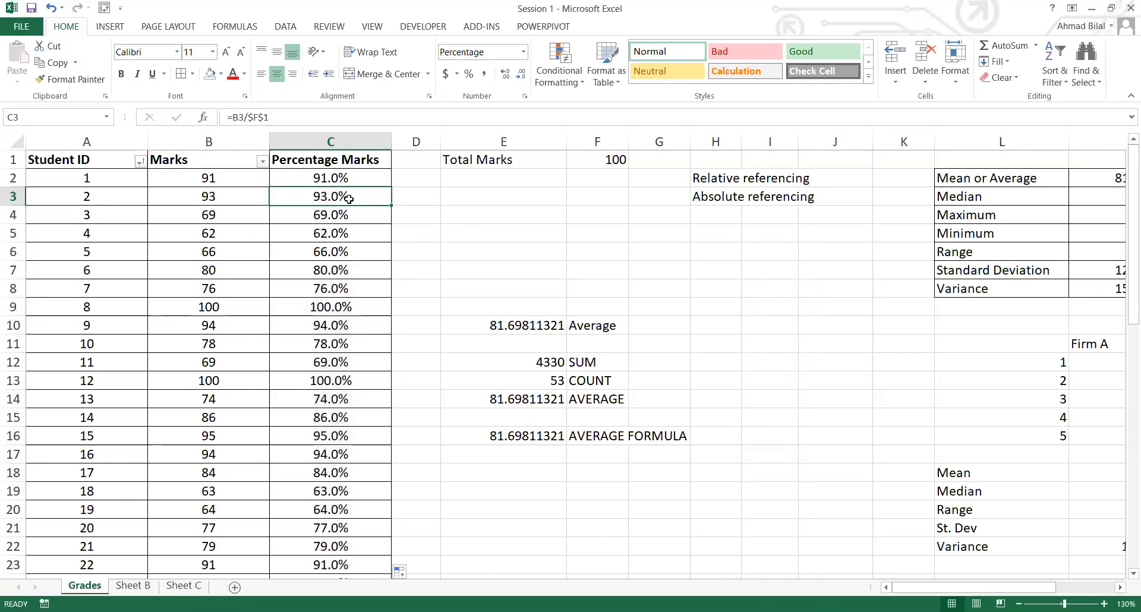
pyautogui.click(366, 344)
pyautogui.click(372, 473)
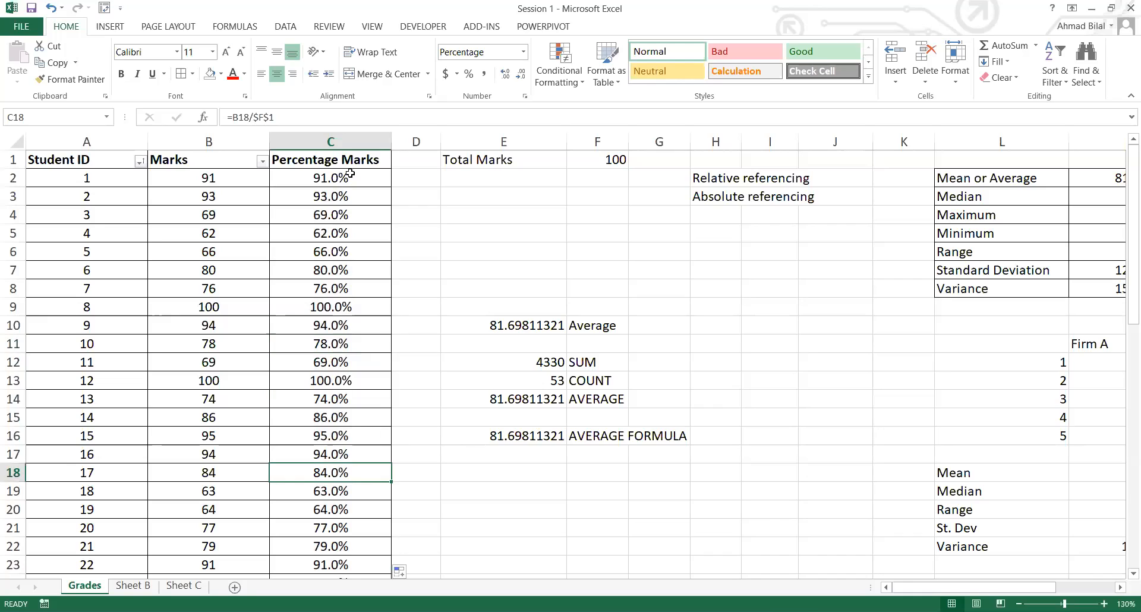
pyautogui.hotkey('ctrl', 'Up')
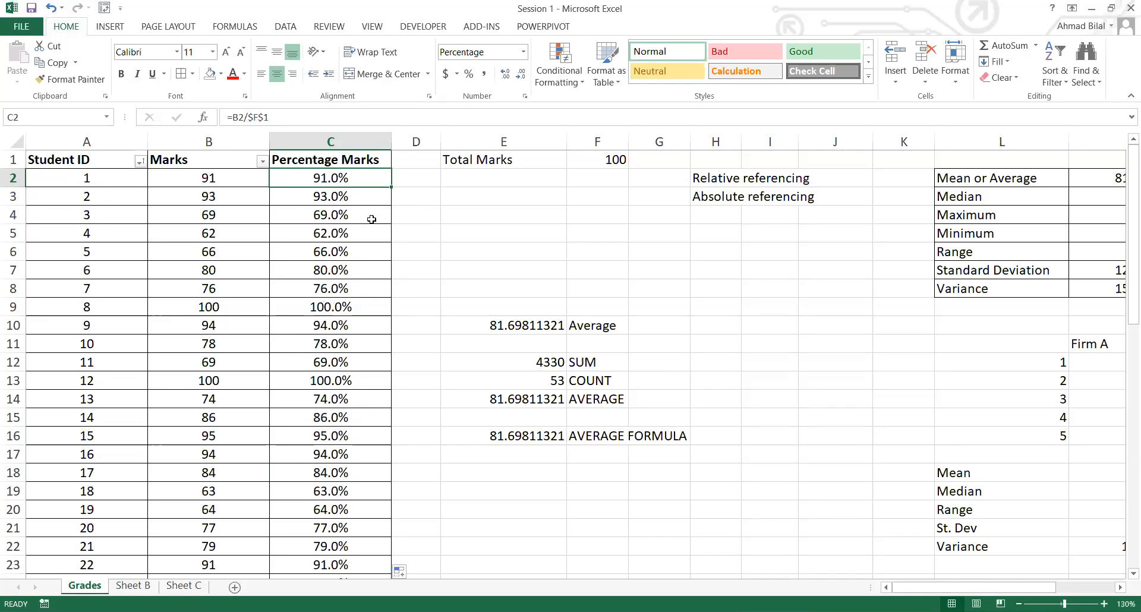
pyautogui.hotkey('ctrl', 'Down')
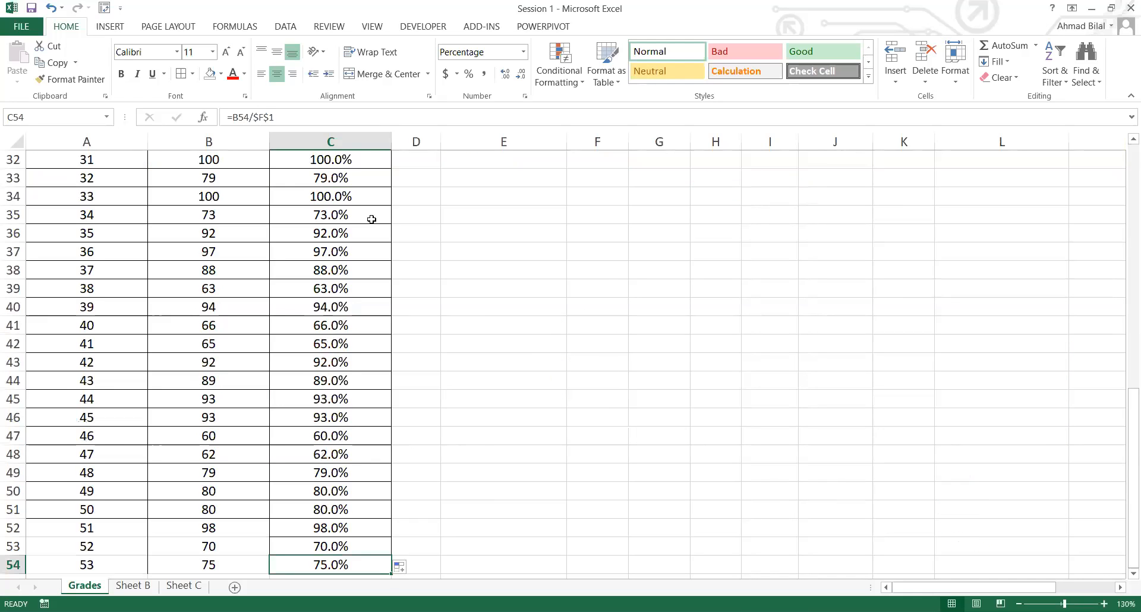
pyautogui.scroll(-1, 371, 219)
pyautogui.hotkey('ctrl', 'Up')
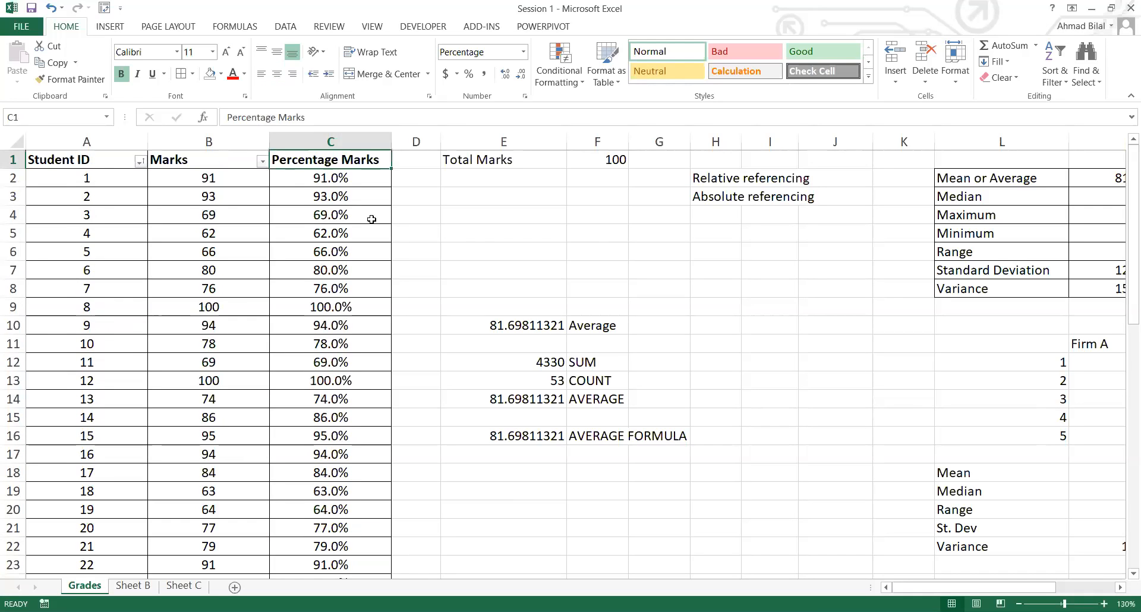
pyautogui.press('Down')
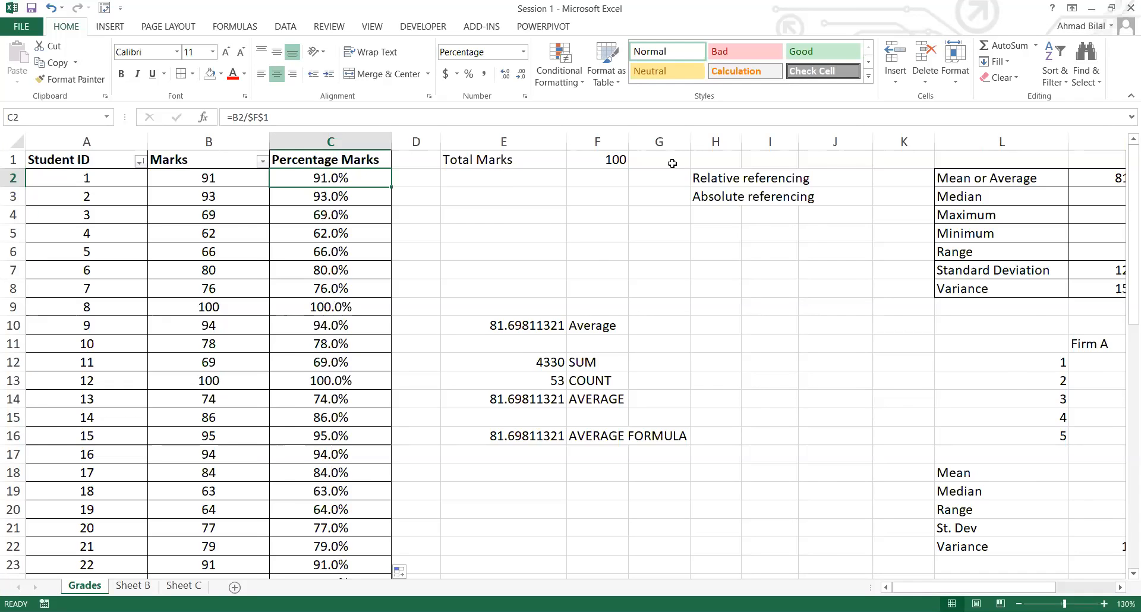
# Step: Show formulas instead of results and compare the marks in B2:B7 with the references in the percentage formulas
pyautogui.hotkey('ctrl', '`')
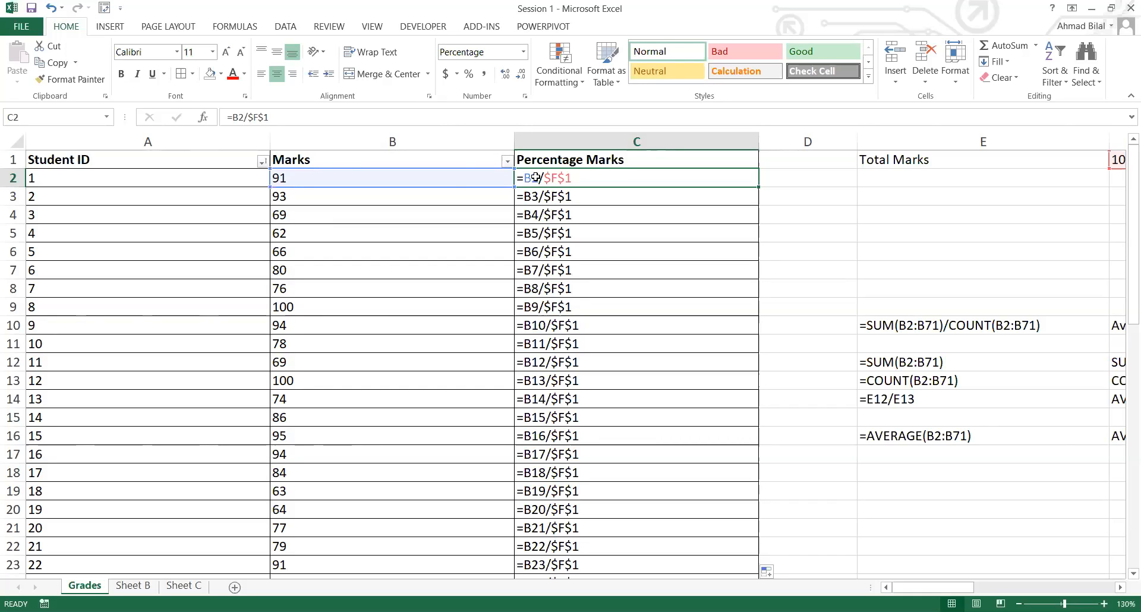
pyautogui.press('Left')
pyautogui.hotkey('shift', 'Down')
pyautogui.hotkey('shift', 'Down')
pyautogui.hotkey('shift', 'Down')
pyautogui.hotkey('shift', 'Down')
pyautogui.hotkey('shift', 'Down')
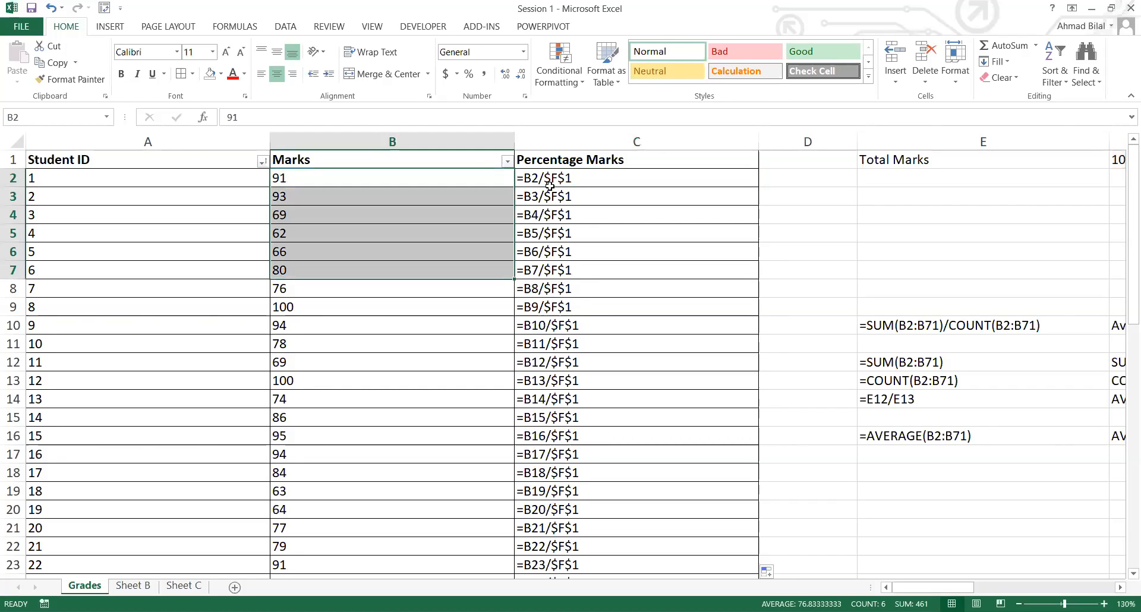
pyautogui.click(542, 177)
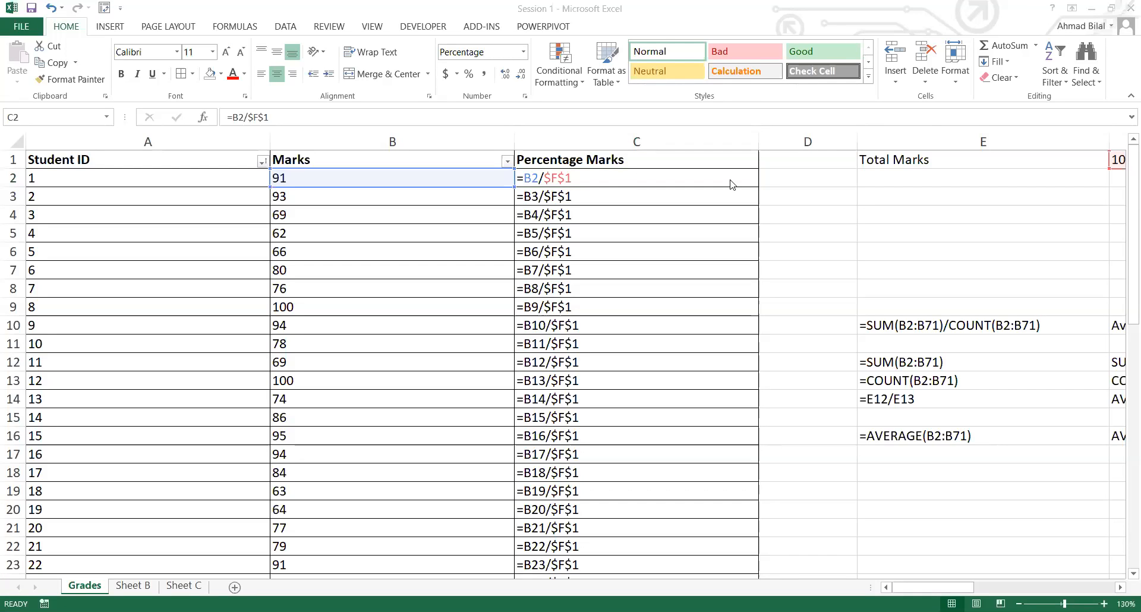
# Step: Step through the percentage formulas in C2 to C18 and compare the relative marks references with the absolute $F$1 reference
pyautogui.click(572, 177)
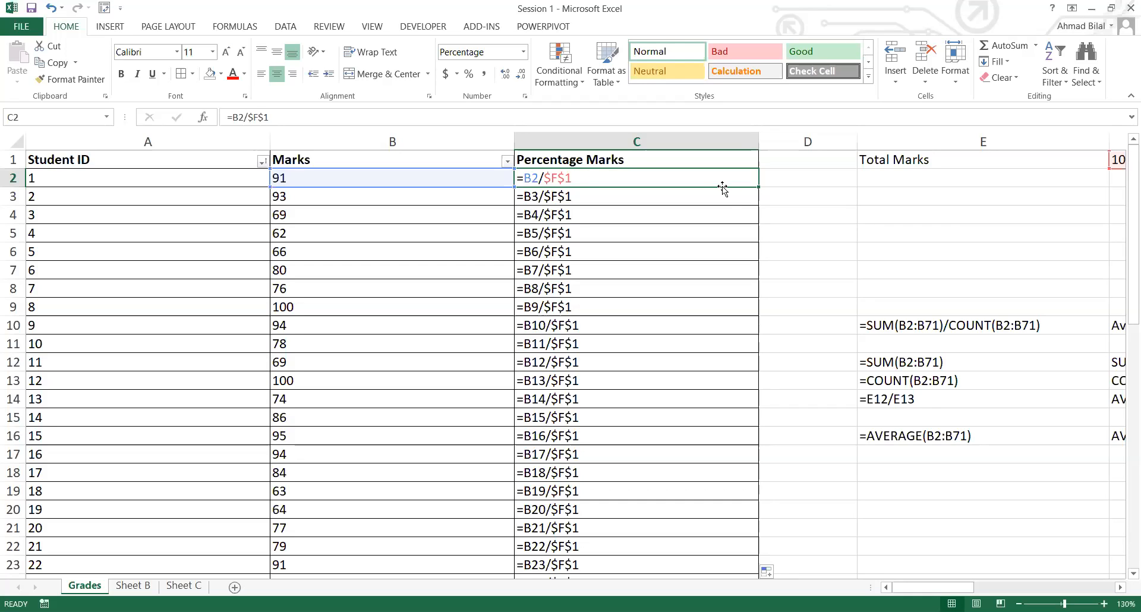
pyautogui.click(577, 196)
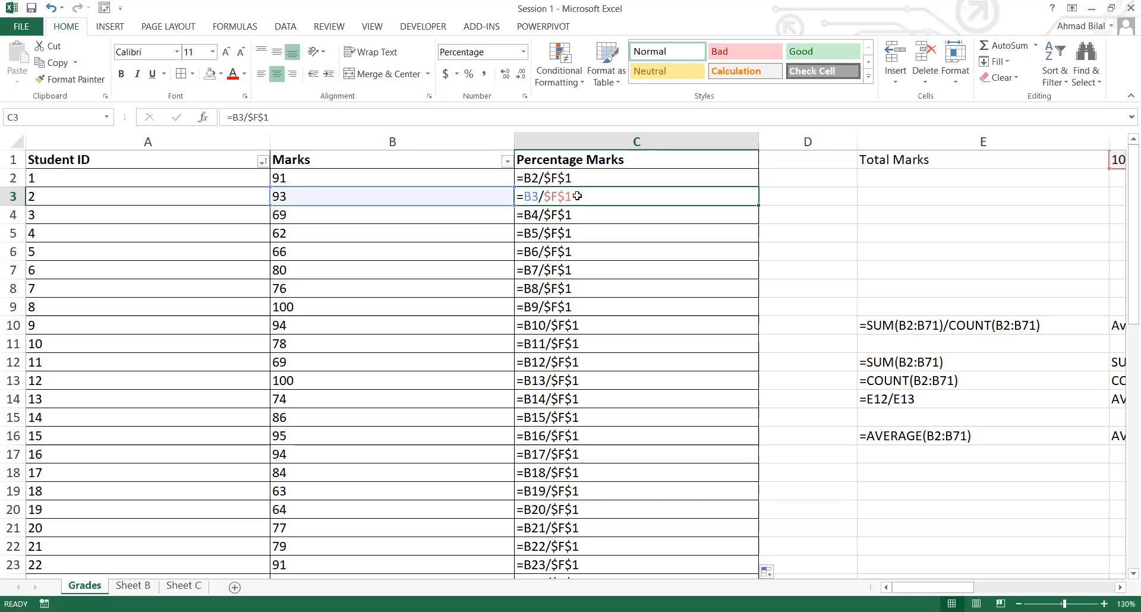
pyautogui.press('Down')
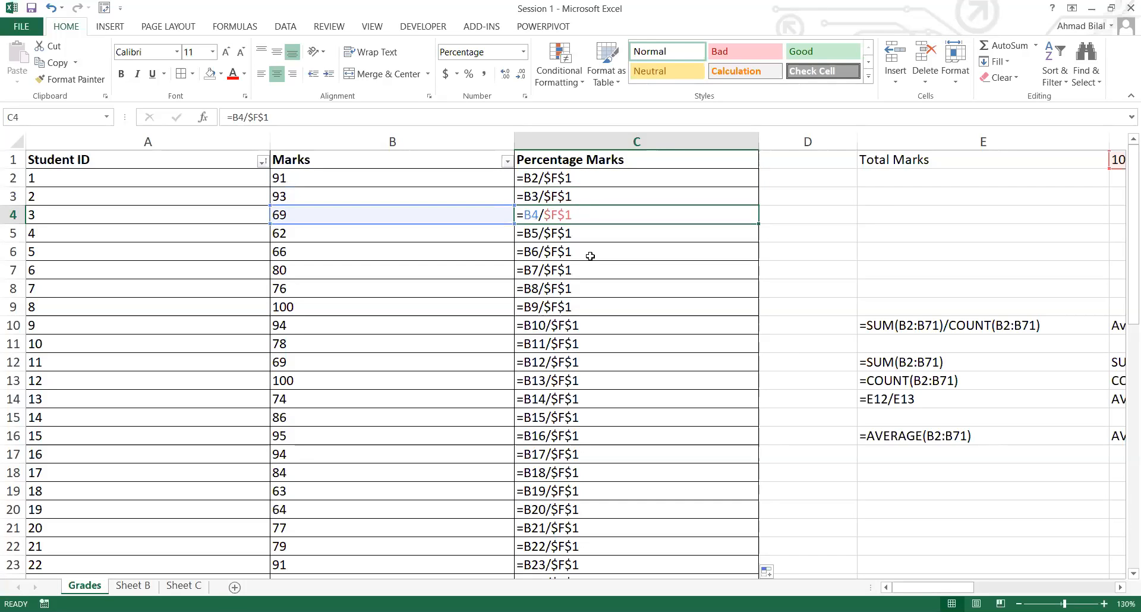
pyautogui.press('Down')
pyautogui.press('Down')
pyautogui.press('Down')
pyautogui.press('Down')
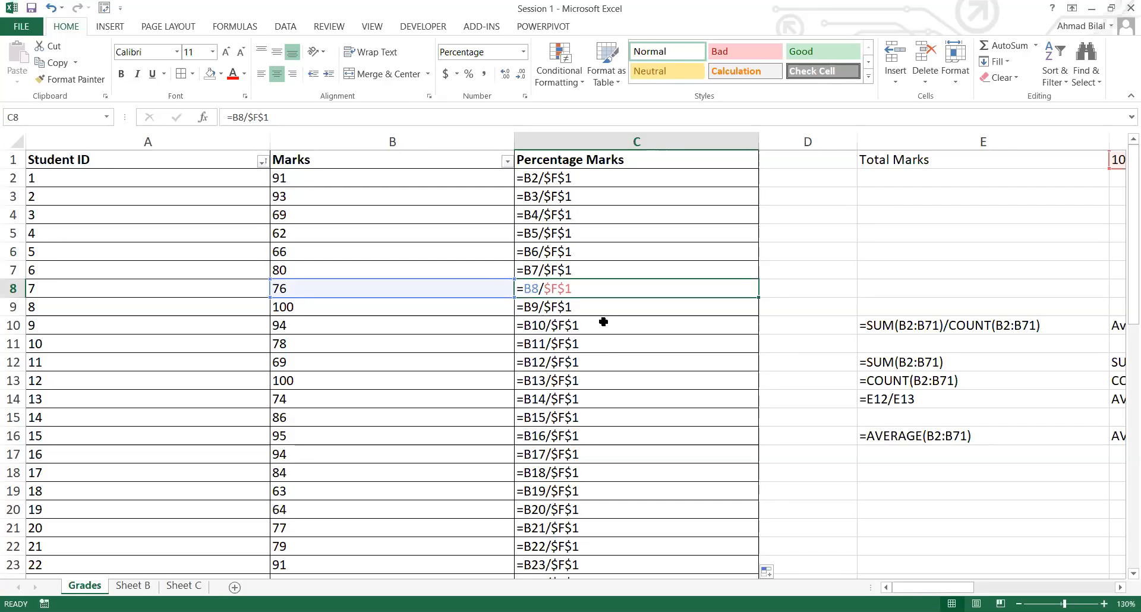
pyautogui.click(606, 349)
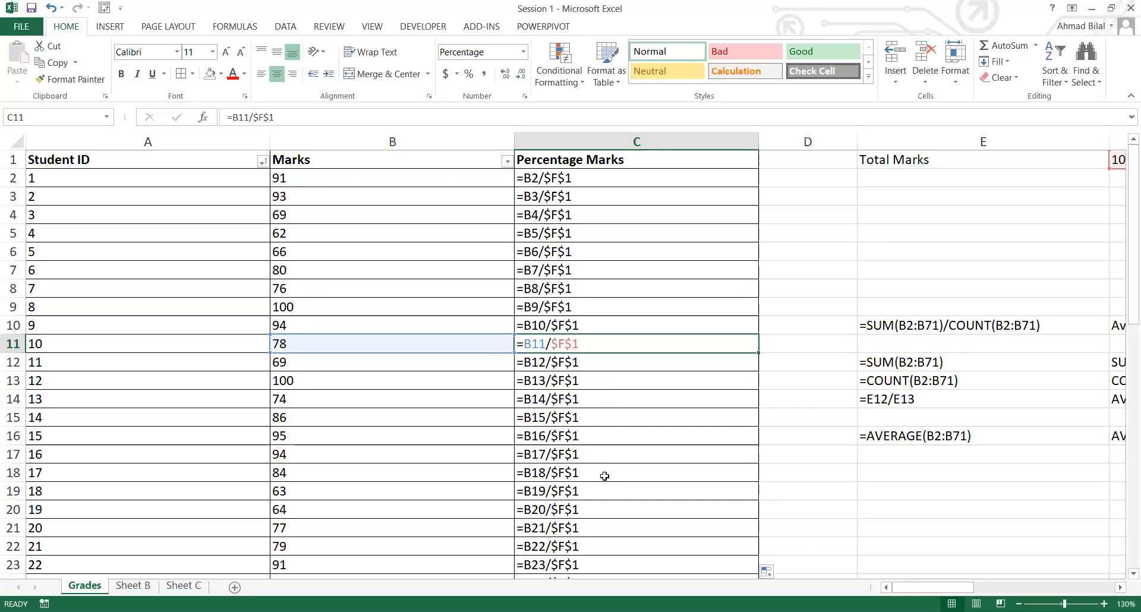
pyautogui.press('Down')
pyautogui.press('Down')
pyautogui.press('Down')
pyautogui.press('Down')
pyautogui.press('Down')
pyautogui.press('Down')
pyautogui.press('Down')
pyautogui.press('Up')
pyautogui.press('Up')
pyautogui.press('Up')
pyautogui.press('Up')
pyautogui.press('Up')
pyautogui.press('Up')
pyautogui.press('Up')
pyautogui.press('Up')
pyautogui.press('Up')
pyautogui.press('Up')
pyautogui.press('Up')
pyautogui.press('Up')
pyautogui.press('Up')
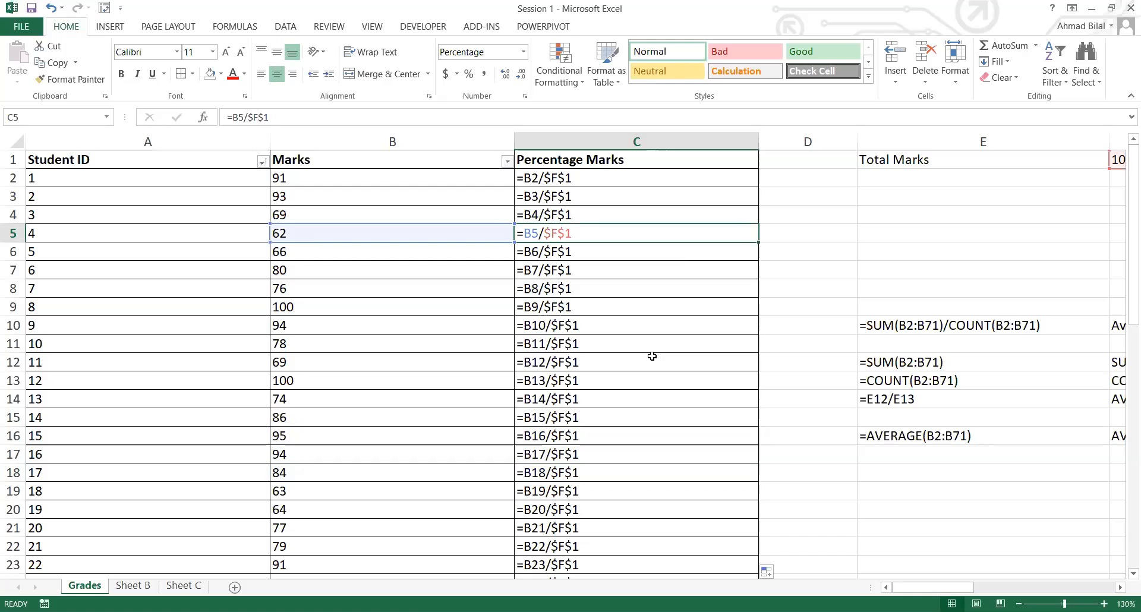
pyautogui.press('Down')
pyautogui.press('Down')
pyautogui.press('Down')
pyautogui.press('Down')
pyautogui.press('Down')
pyautogui.press('Down')
pyautogui.press('Down')
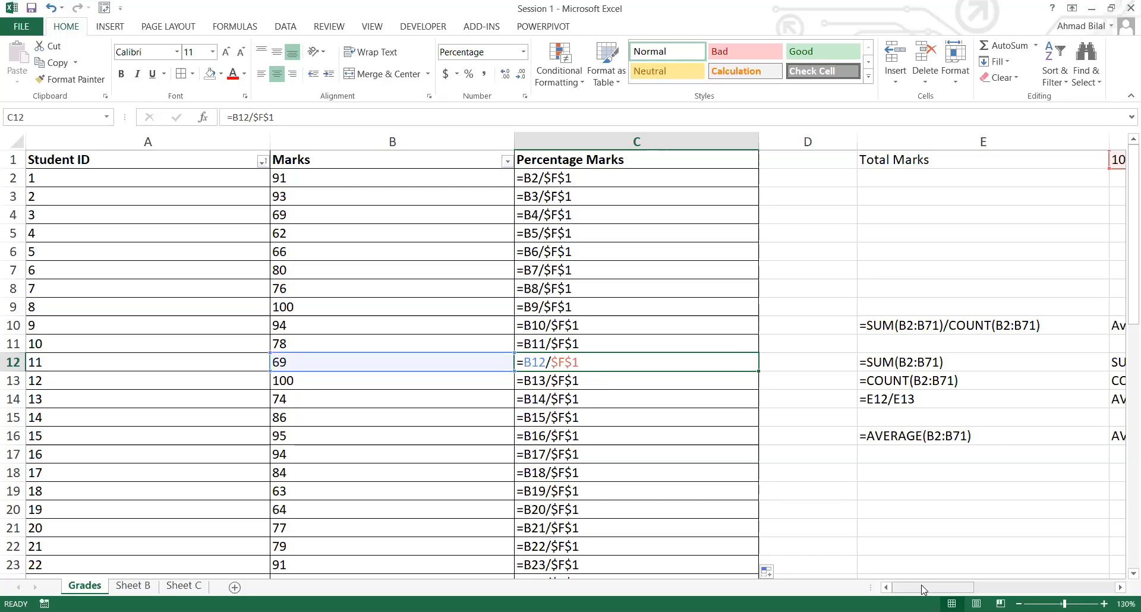
# Step: Compare the total marks cell F1 with the references in the percentage formulas in C12, C16 to C22 and C9
pyautogui.hscroll(1, 922, 589)
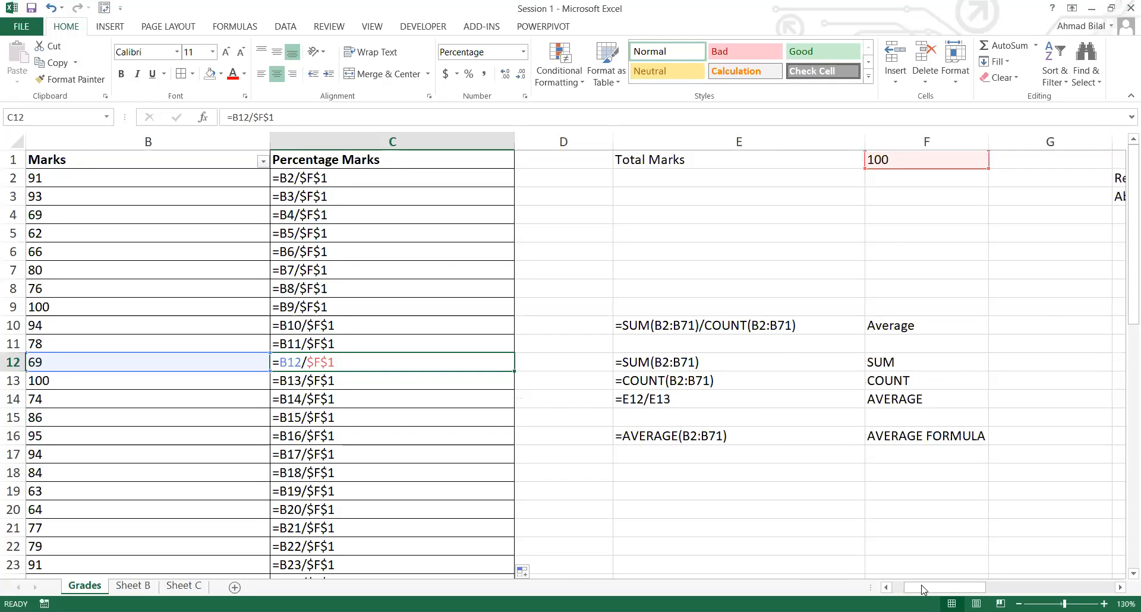
pyautogui.hotkey('alt', 'Tab')
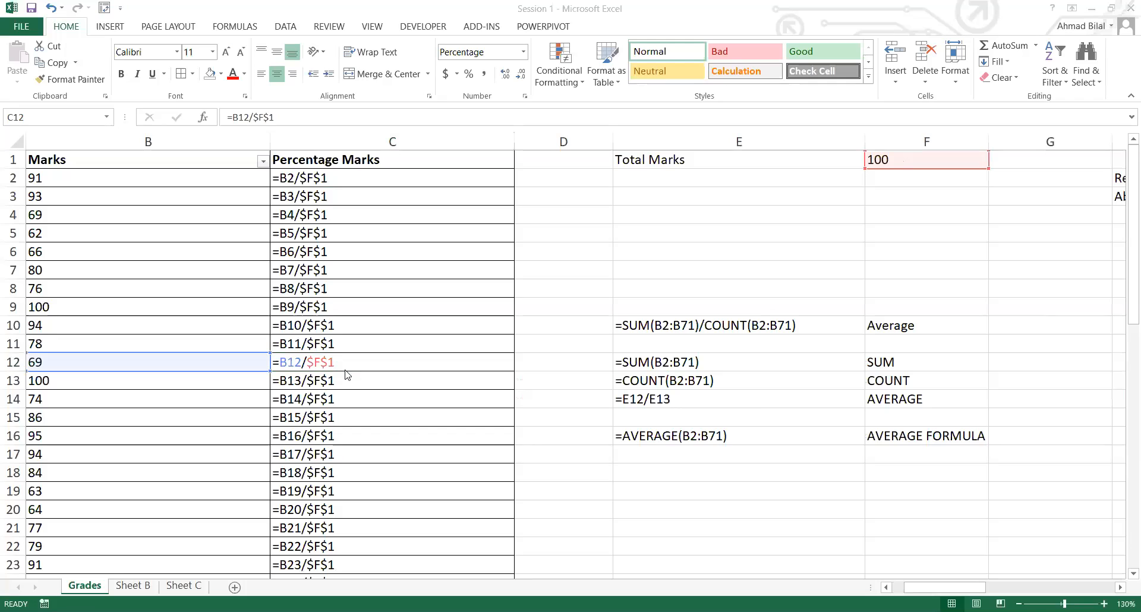
pyautogui.click(371, 435)
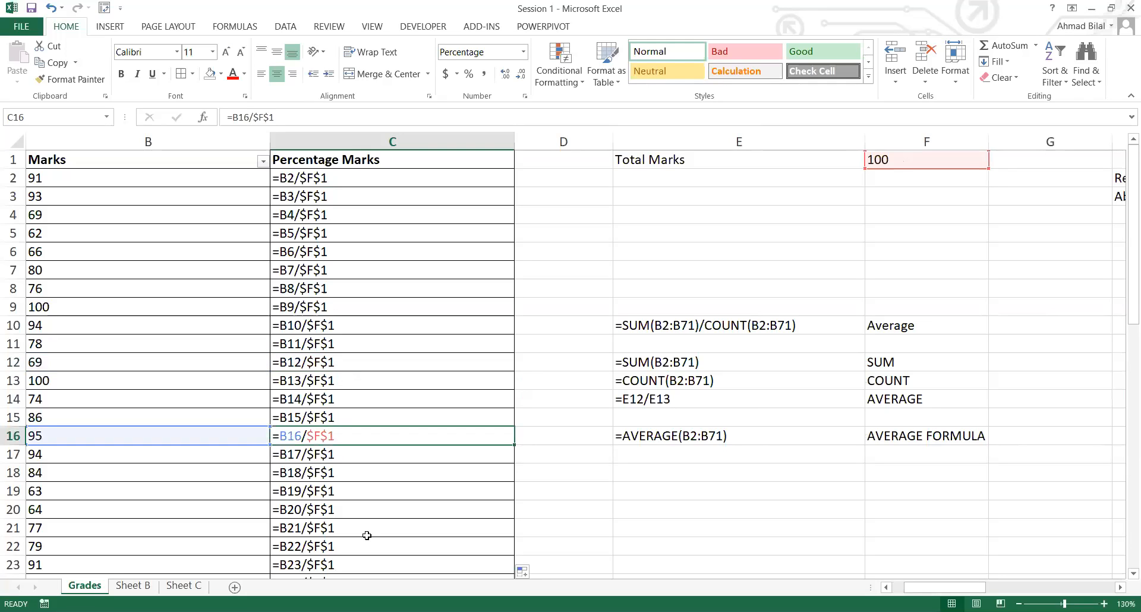
pyautogui.press('Down')
pyautogui.press('Down')
pyautogui.press('Down')
pyautogui.press('Down')
pyautogui.press('Down')
pyautogui.press('Down')
pyautogui.click(432, 302)
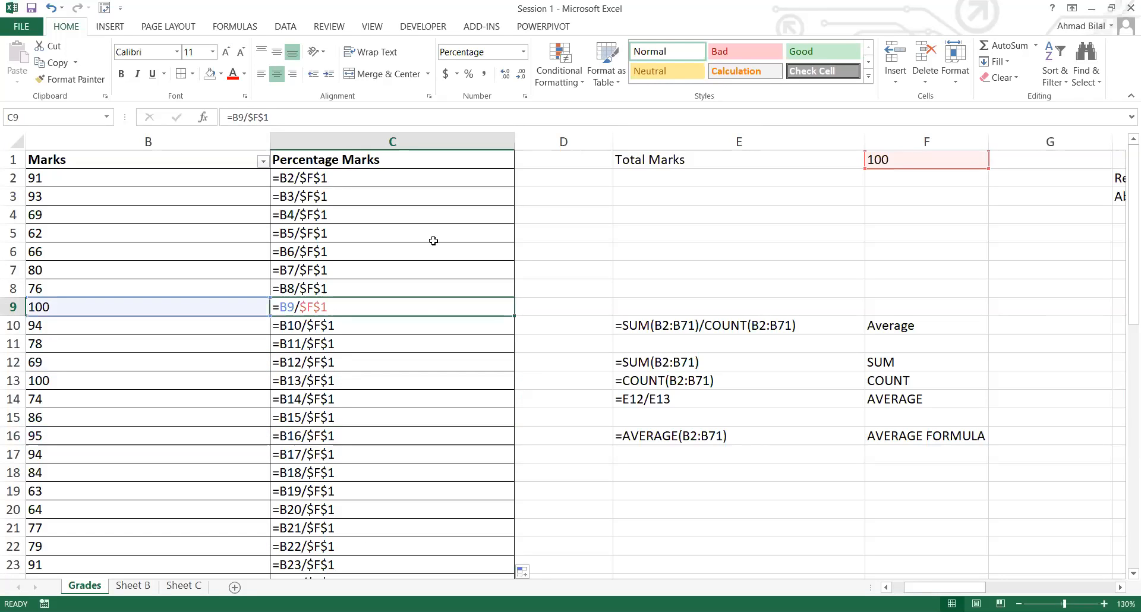
# Step: Show results instead of formulas and check the percentage formulas in C2 and C3
pyautogui.hotkey('ctrl', '`')
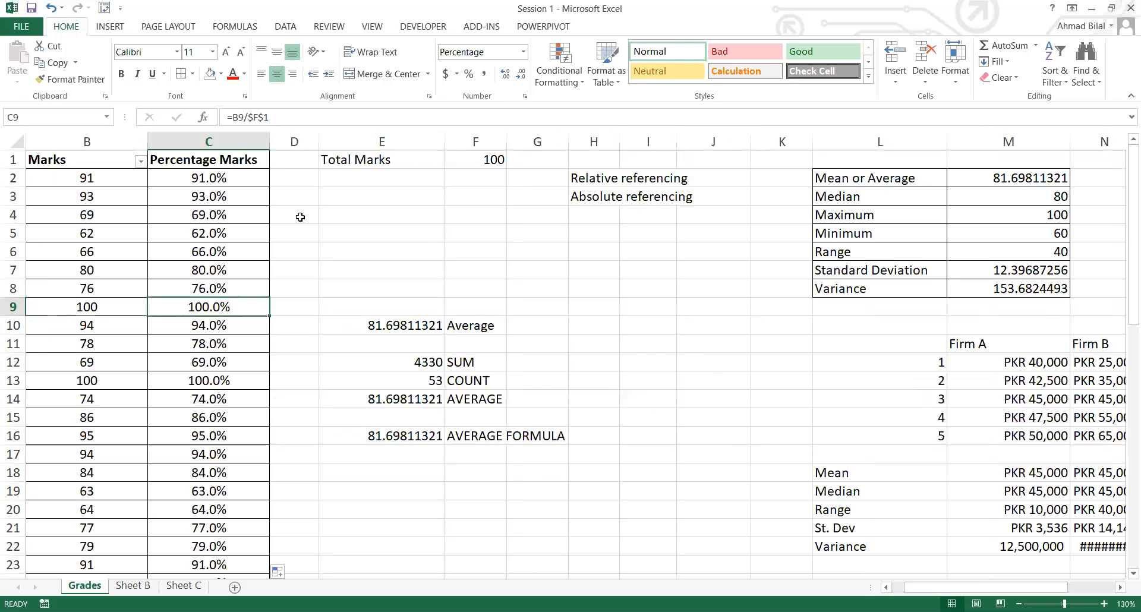
pyautogui.click(234, 173)
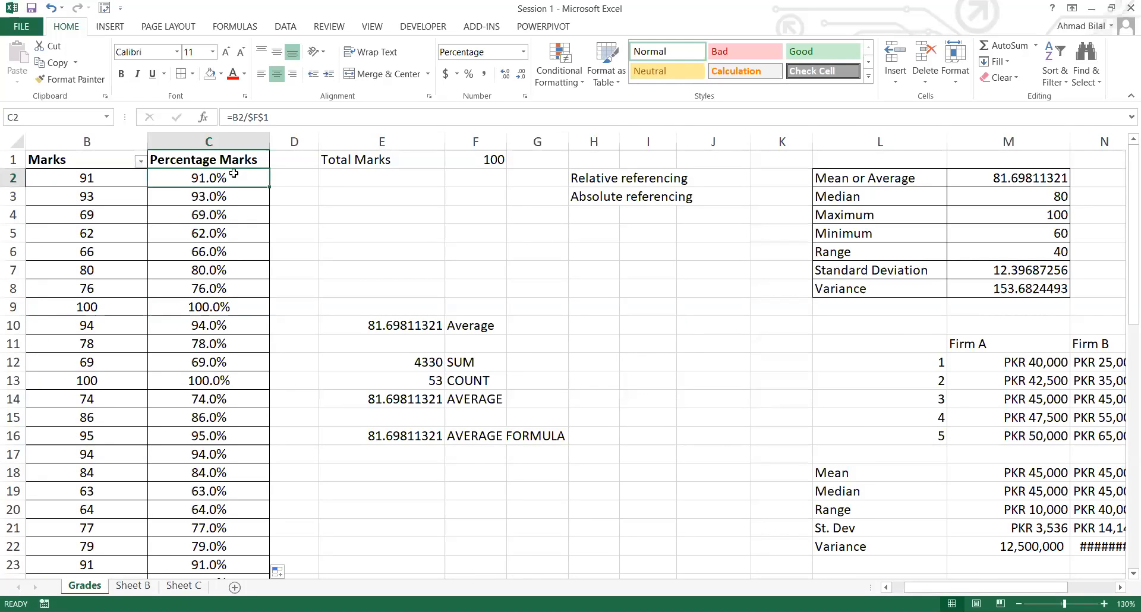
pyautogui.hscroll(-1, 235, 172)
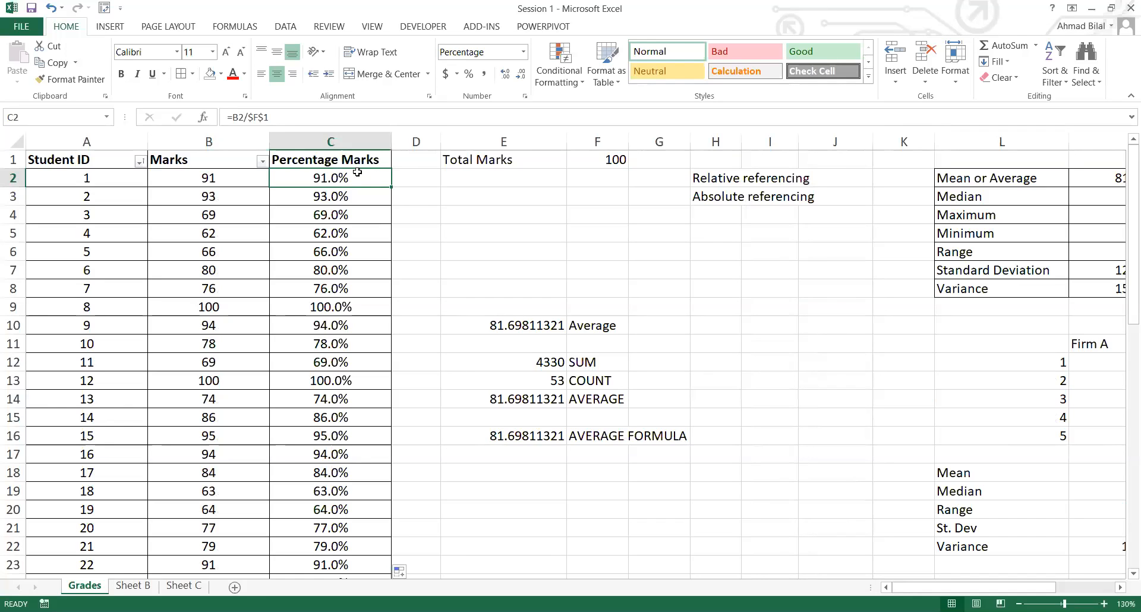
pyautogui.doubleClick(359, 173)
pyautogui.press('Escape')
pyautogui.click(380, 193)
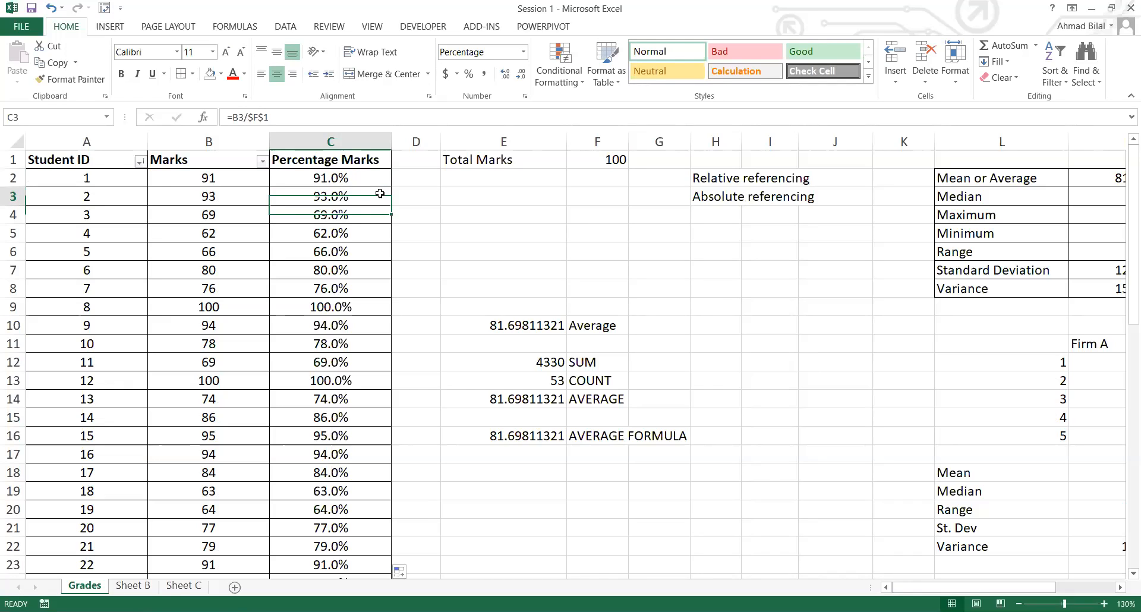
# Step: Undo the fill of the Percentage Marks column and recheck the formula =B2/$F$1 in C2
pyautogui.hotkey('ctrl', 'z')
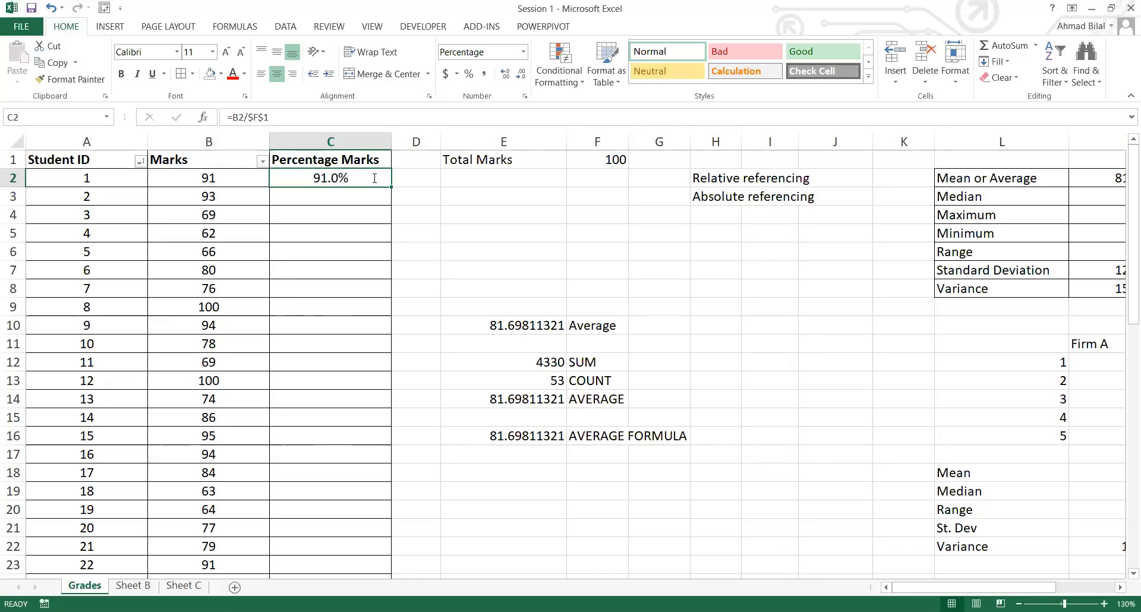
pyautogui.doubleClick(374, 177)
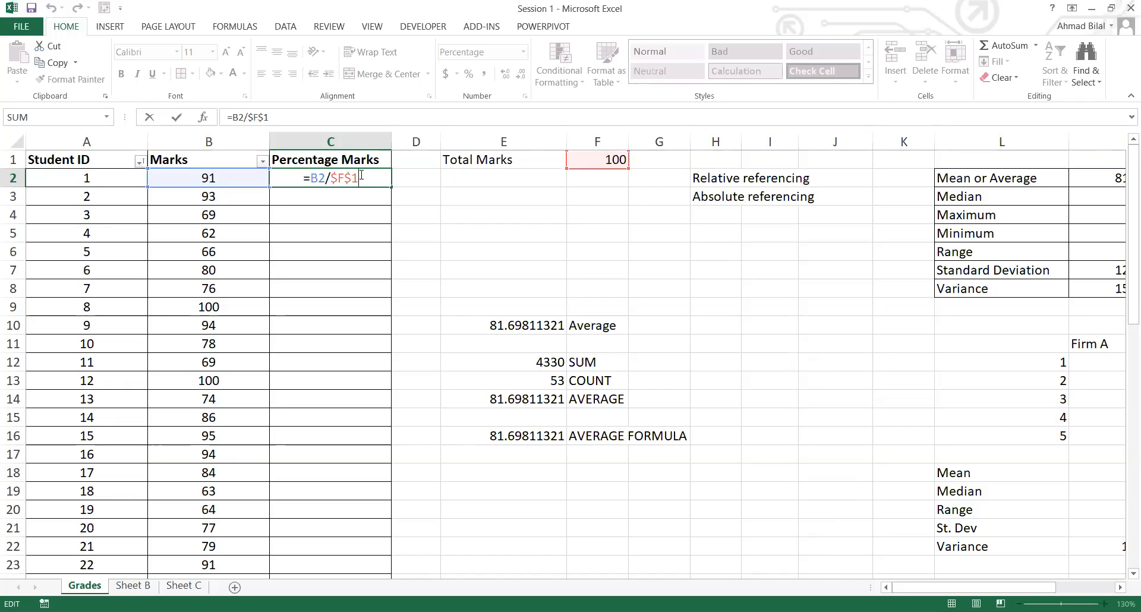
pyautogui.hotkey('ctrl', 'Return')
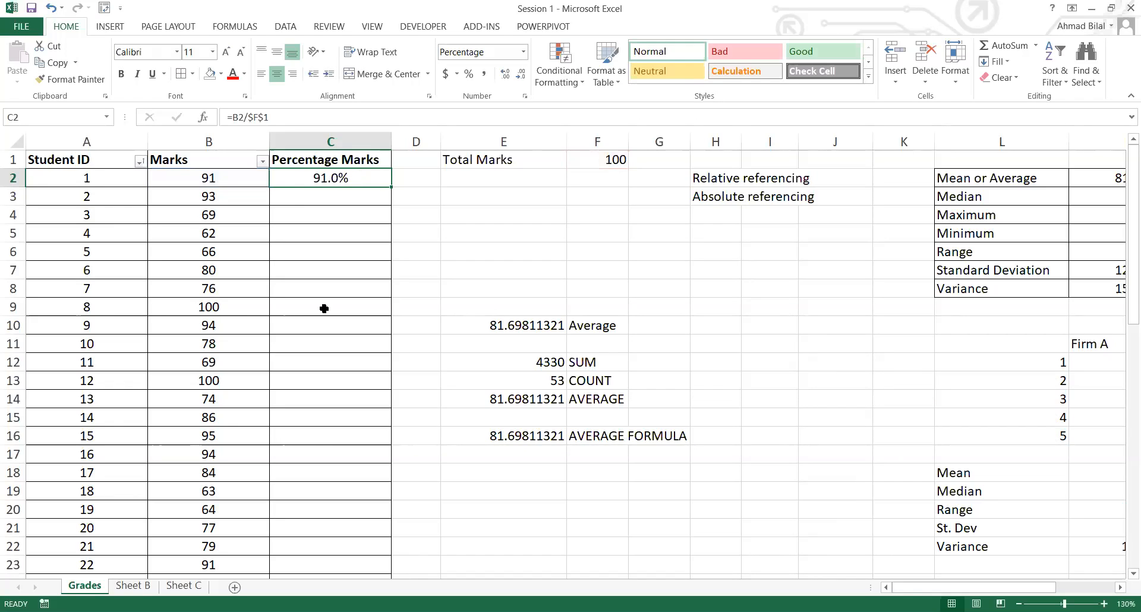
pyautogui.press('F2')
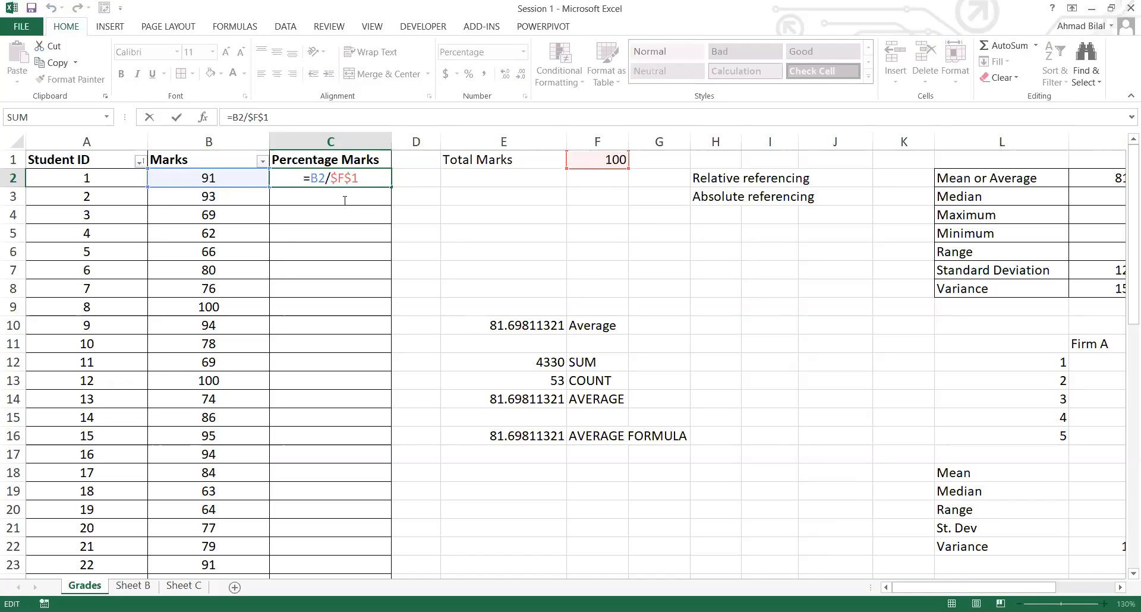
pyautogui.hotkey('ctrl', 'Return')
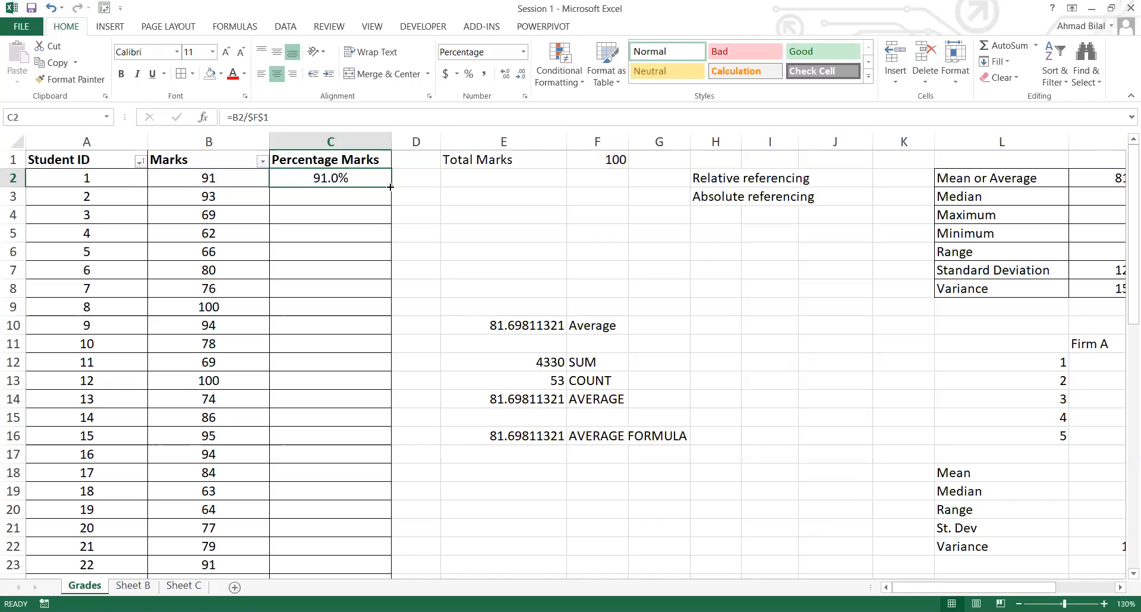
# Step: Fill C2's formula down the whole Percentage Marks column and check the column's last rows
pyautogui.doubleClick(390, 188)
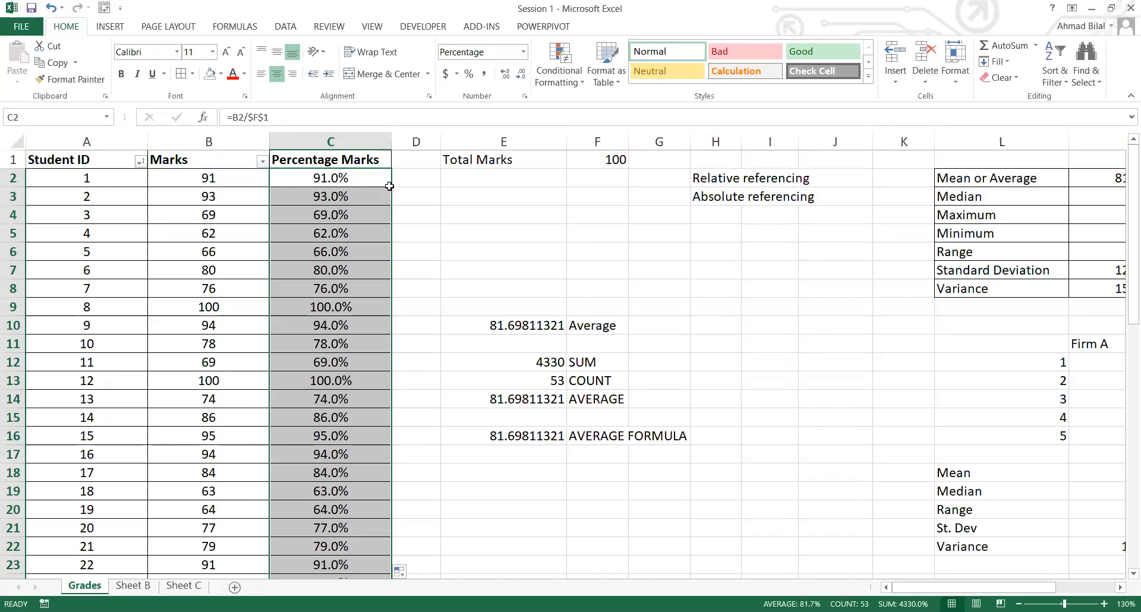
pyautogui.click(389, 186)
pyautogui.hotkey('ctrl', 'Down')
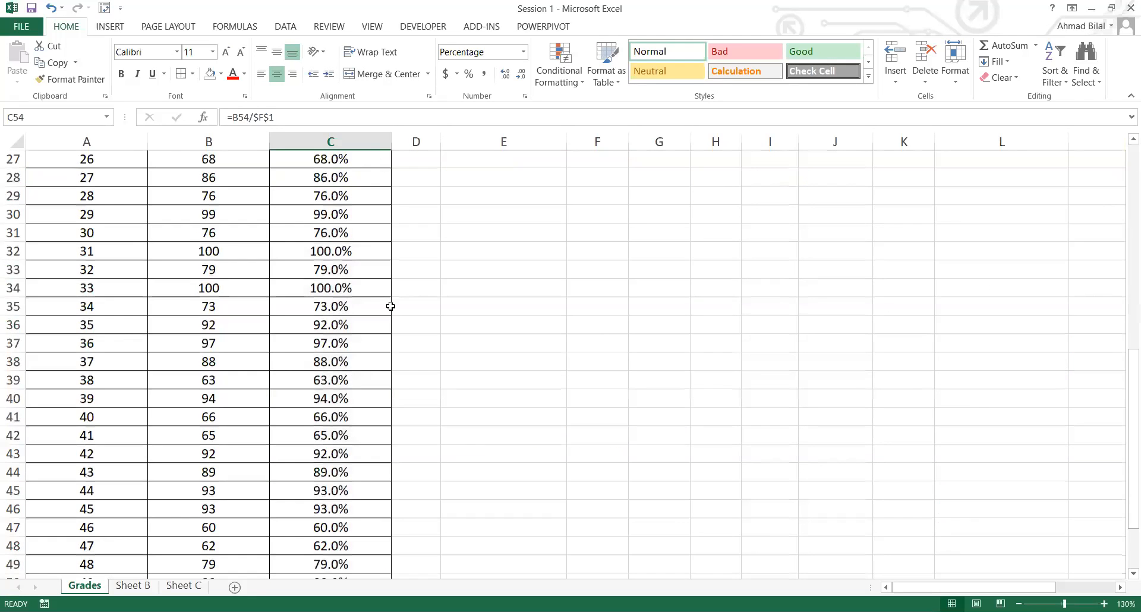
pyautogui.press('Up')
pyautogui.press('Up')
pyautogui.press('Up')
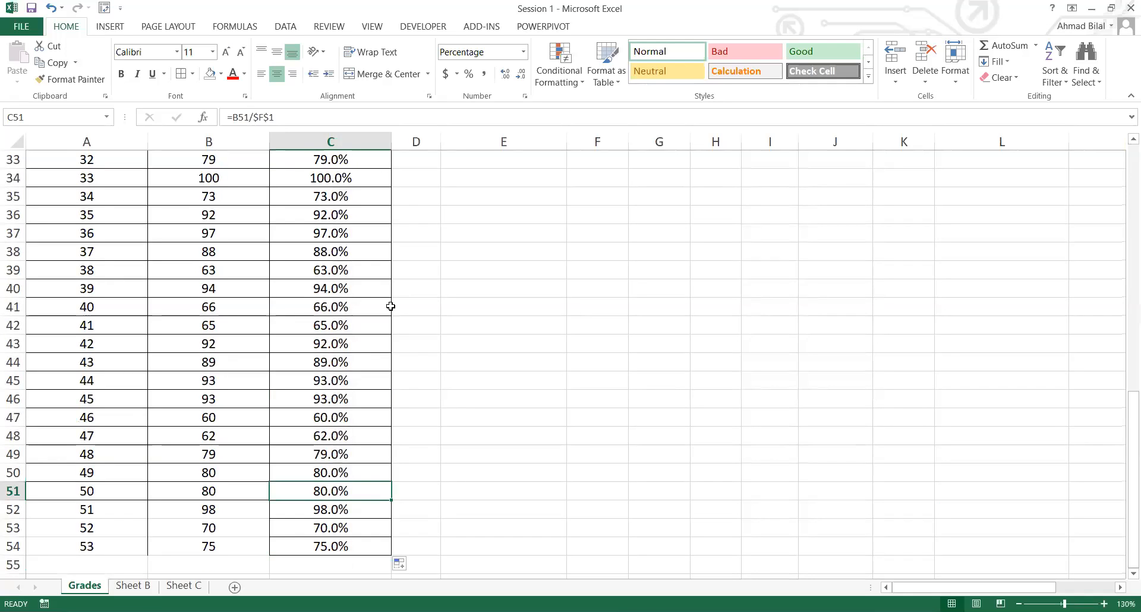
pyautogui.hotkey('ctrl', 'Up')
pyautogui.press('Left')
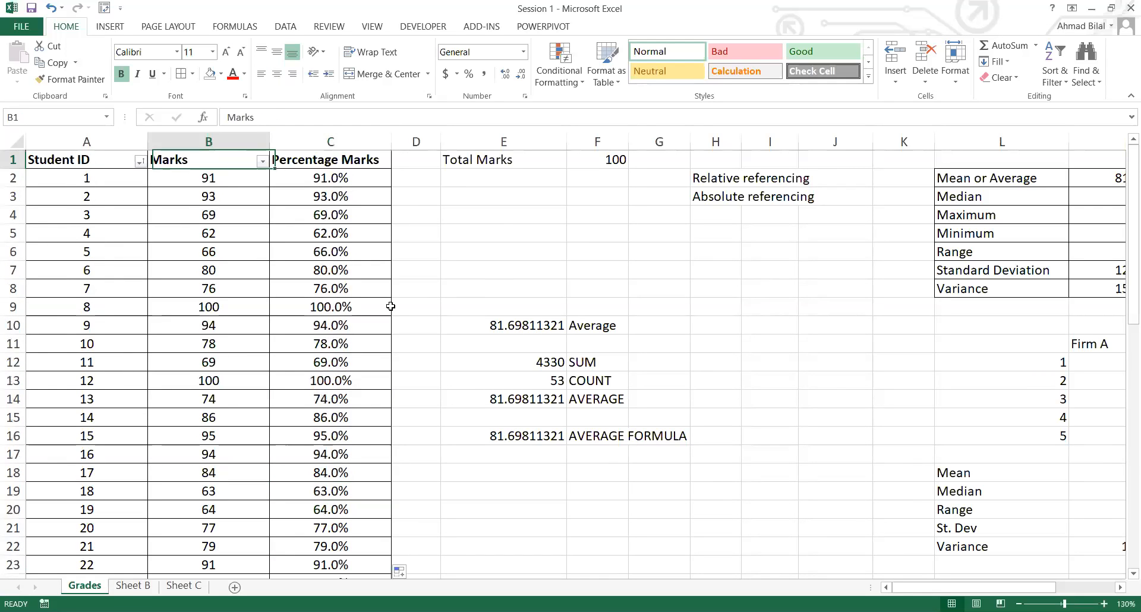
pyautogui.press('Right')
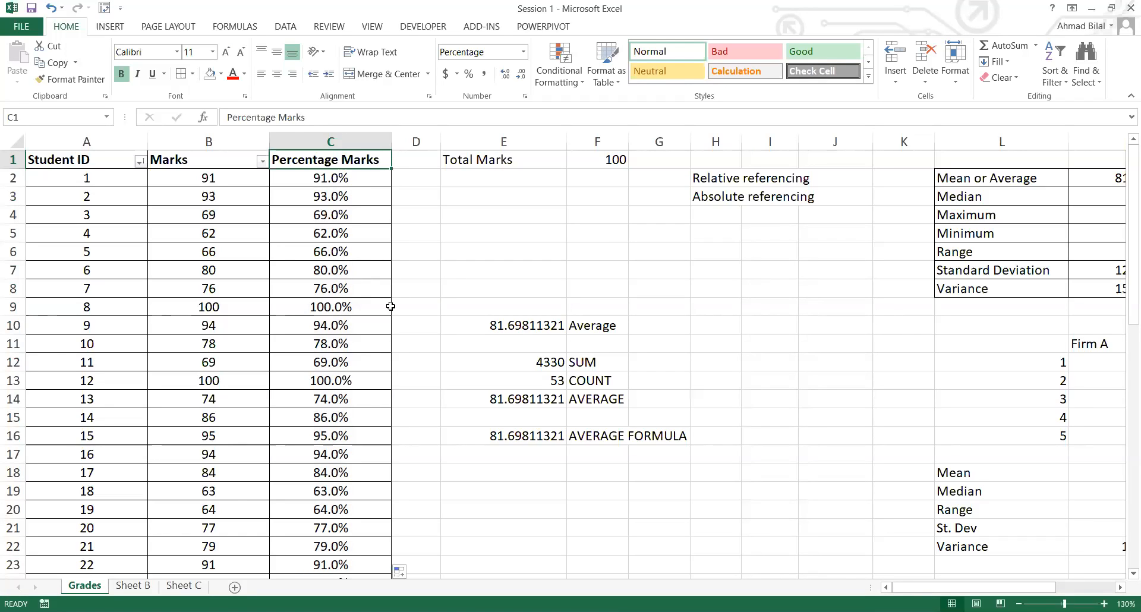
# Step: Set the total marks in F1 to 120 and review the recalculated percentages in C2:C20
pyautogui.click(594, 161)
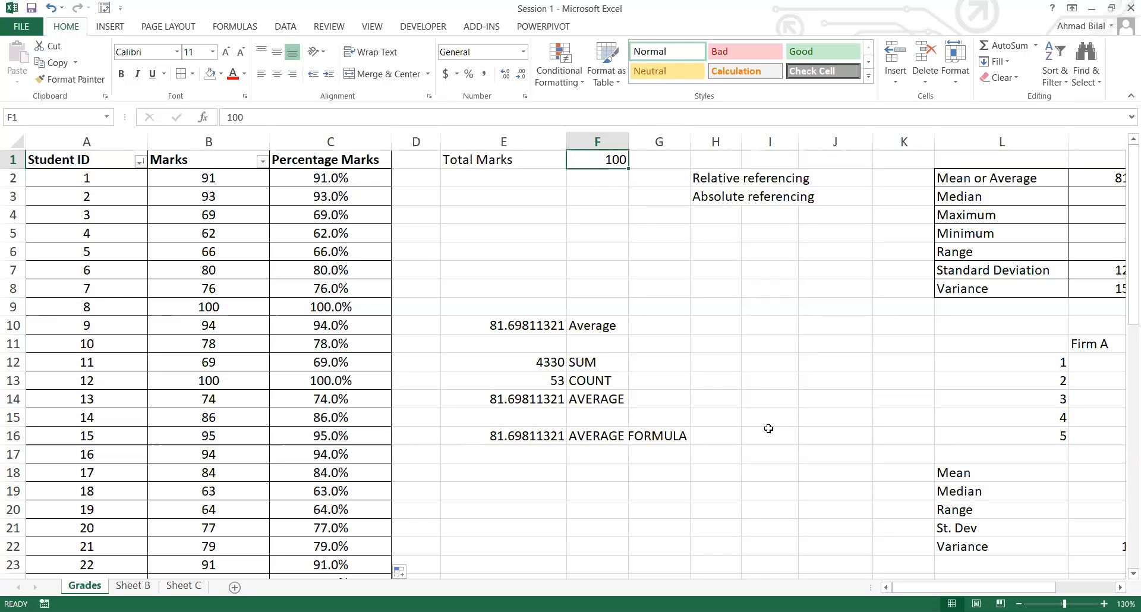
pyautogui.write('120')
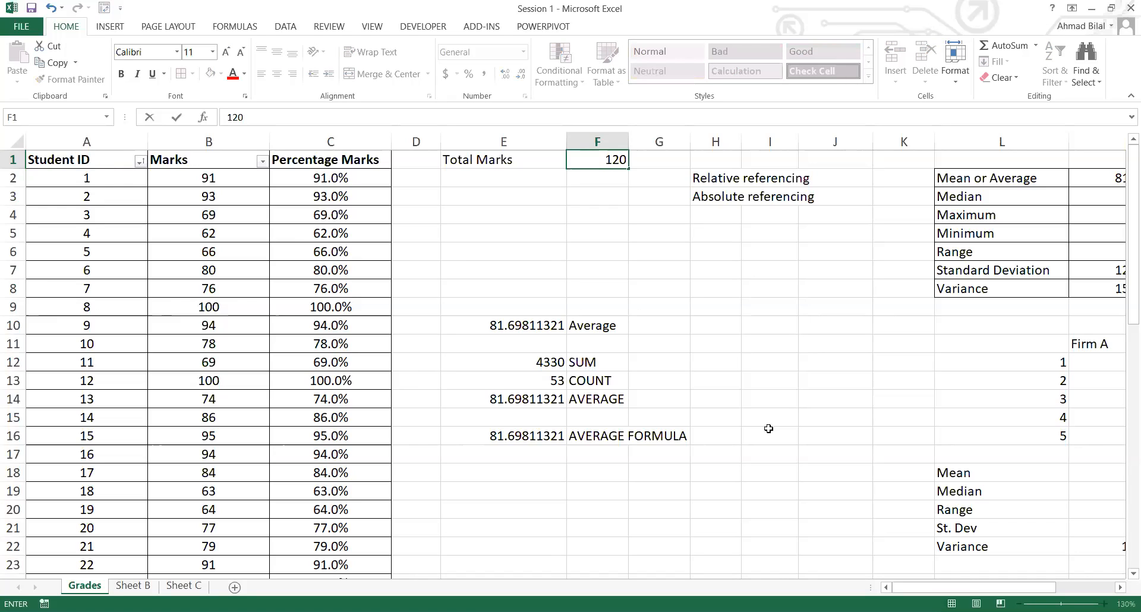
pyautogui.press('Return')
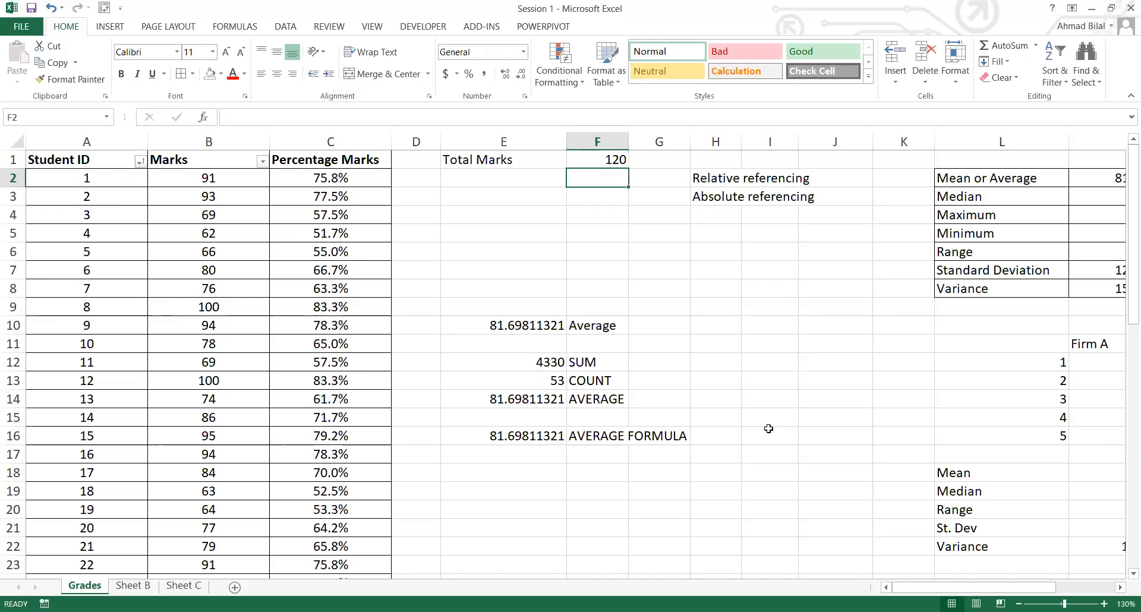
pyautogui.click(367, 180)
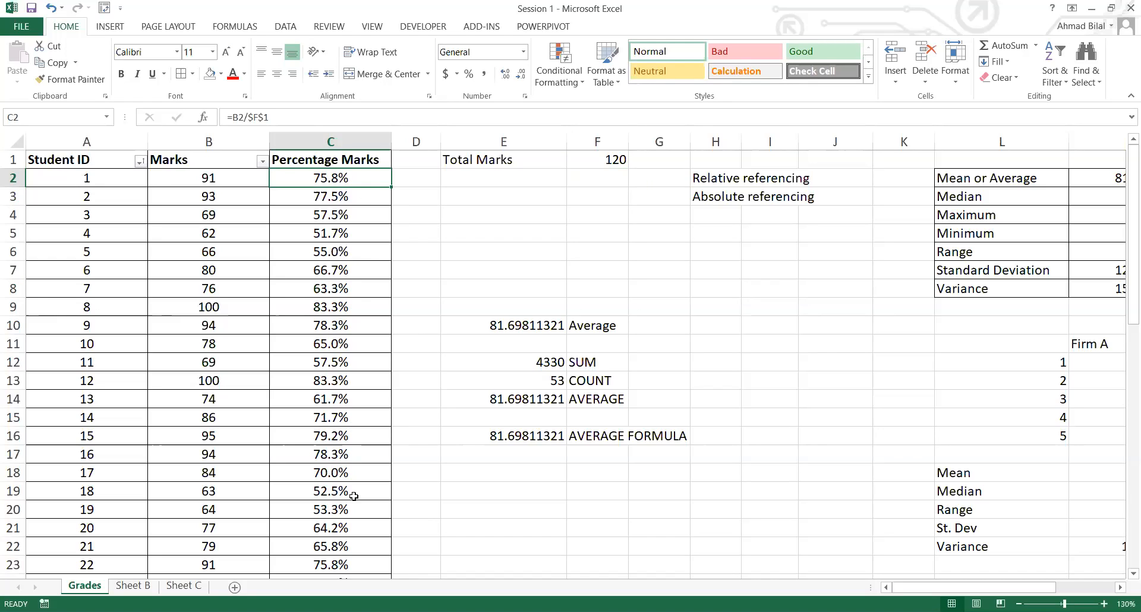
pyautogui.moveTo(354, 496); pyautogui.dragTo(355, 509)
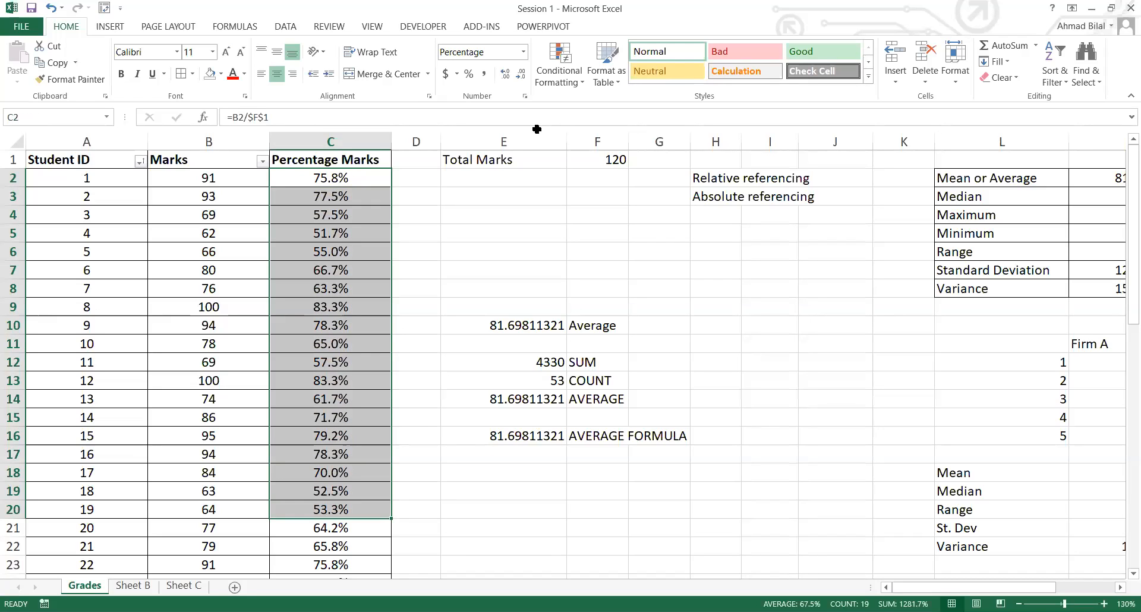
pyautogui.click(604, 162)
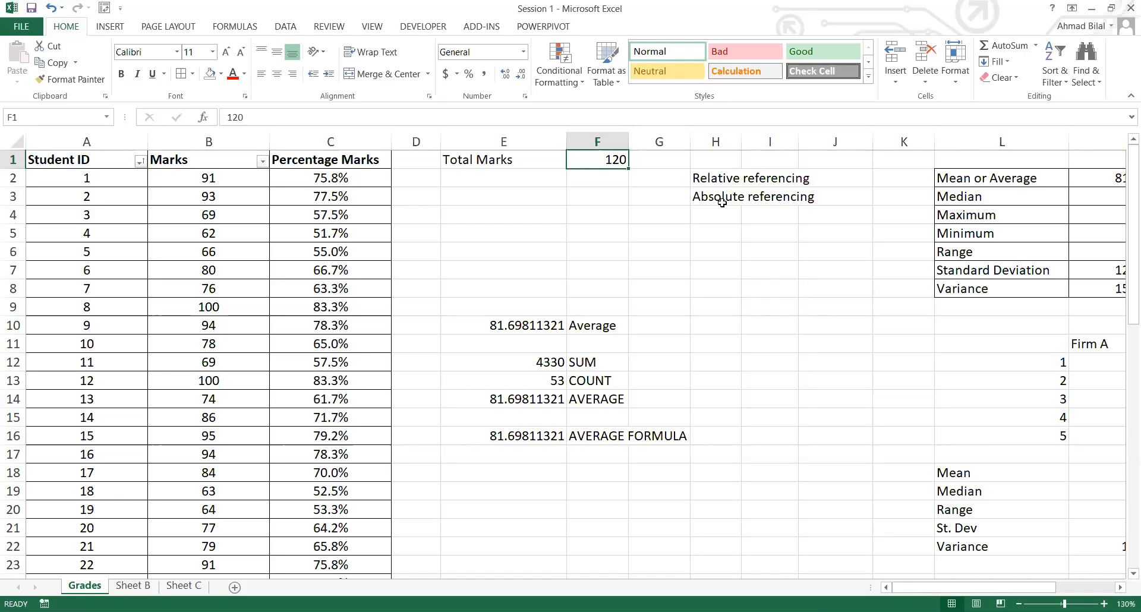
pyautogui.click(349, 178)
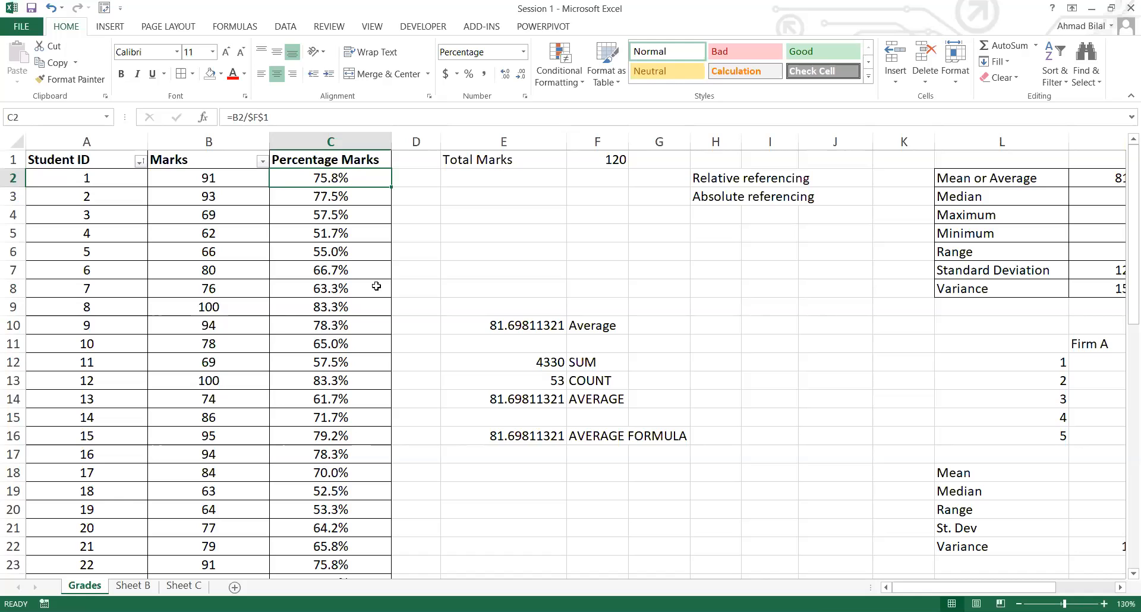
# Step: Set the total marks in F1 to 100
pyautogui.click(595, 152)
pyautogui.write('10')
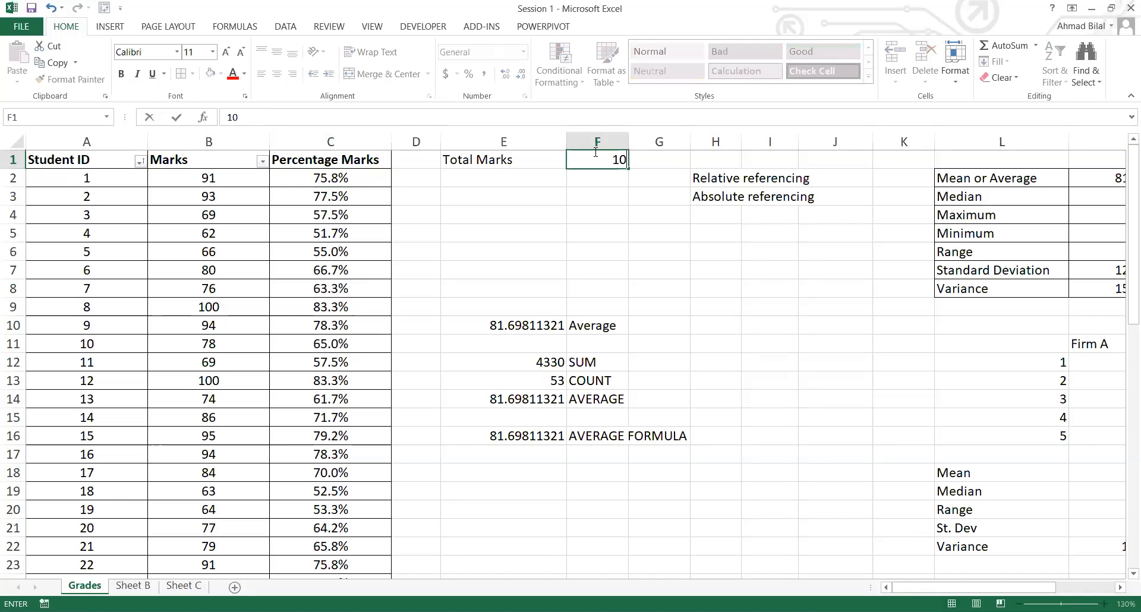
pyautogui.write('0')
pyautogui.press('Return')
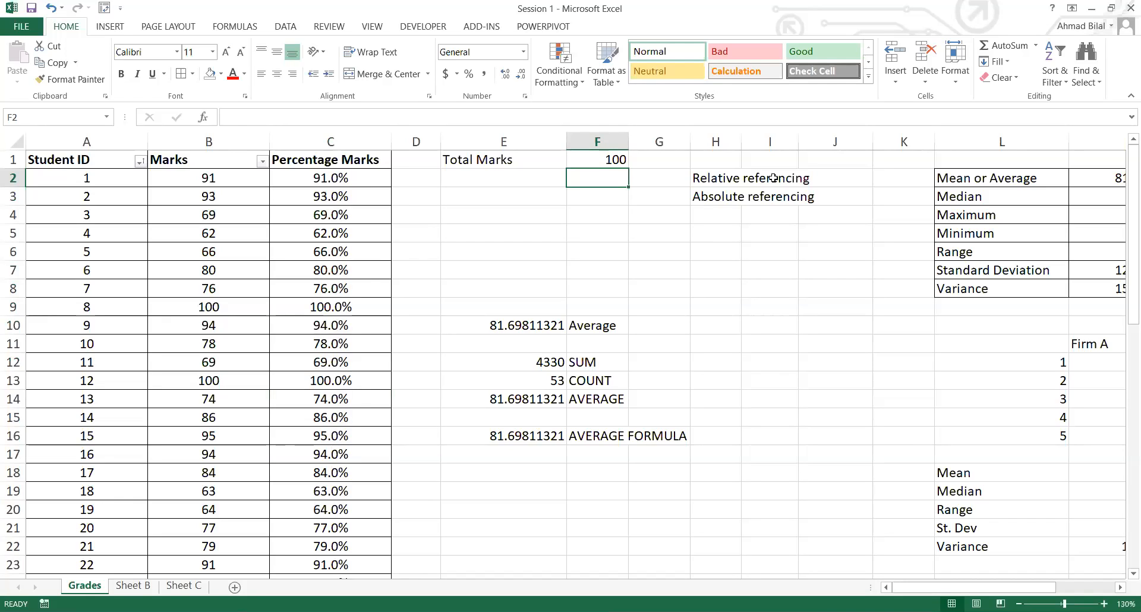
pyautogui.hotkey('alt', 'Tab')
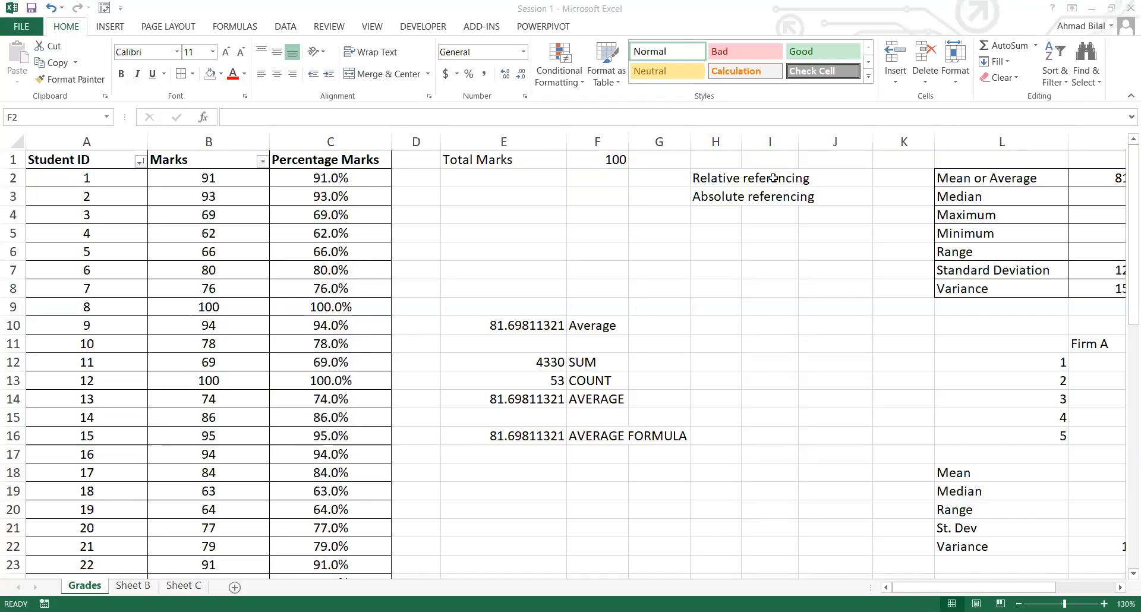